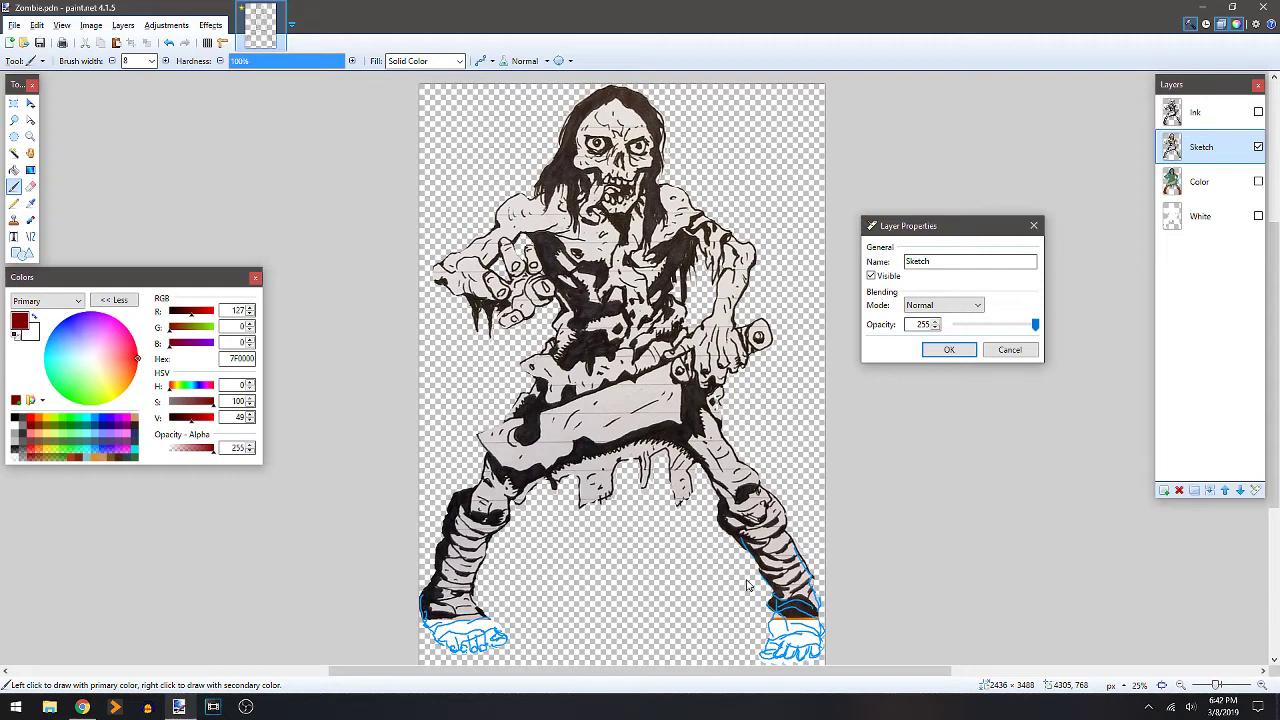
# Make the Ink and White layers visible and hide the Sketch and Color layers to show the plain inked zombie.
pyautogui.click(1011, 350)
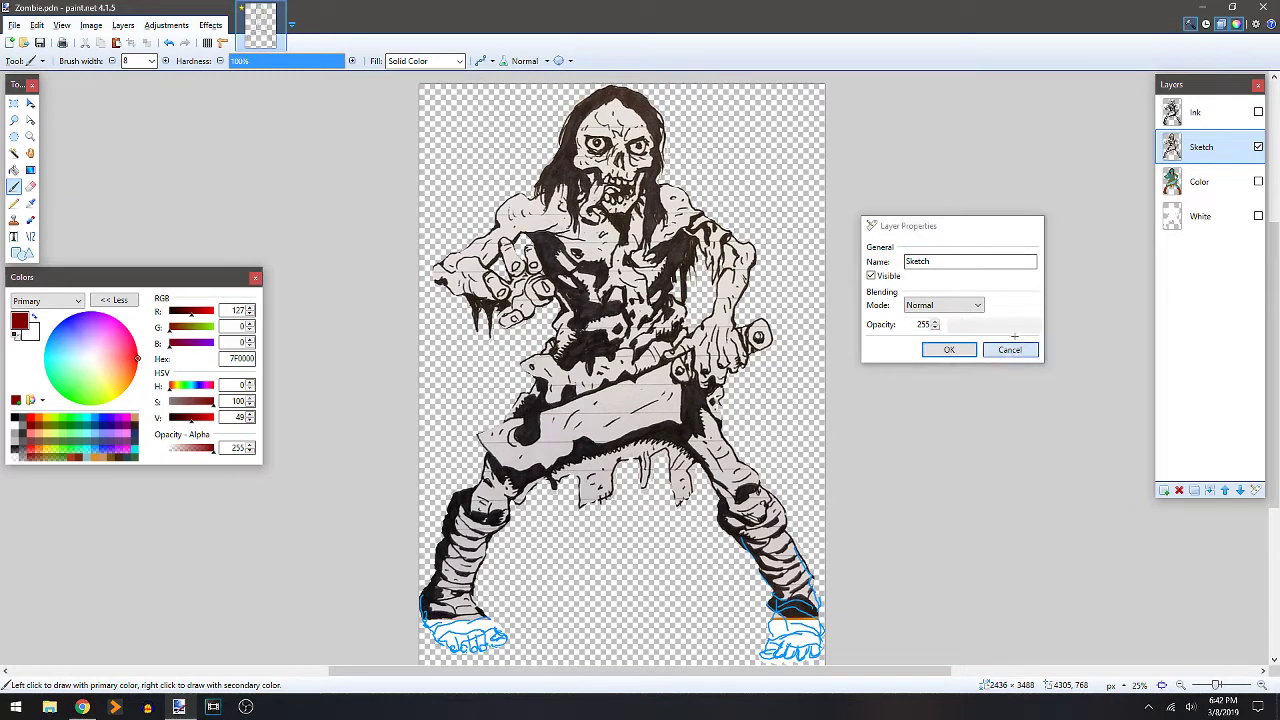
pyautogui.click(1258, 113)
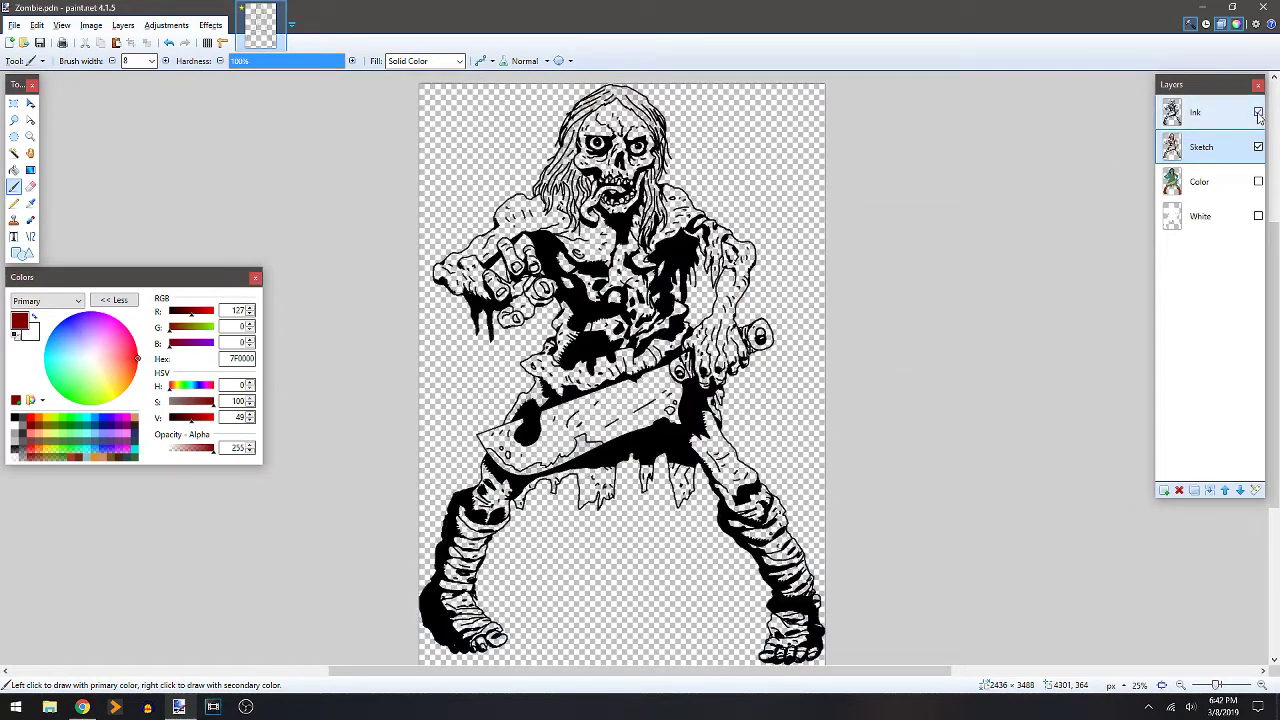
pyautogui.click(1258, 216)
pyautogui.click(1258, 182)
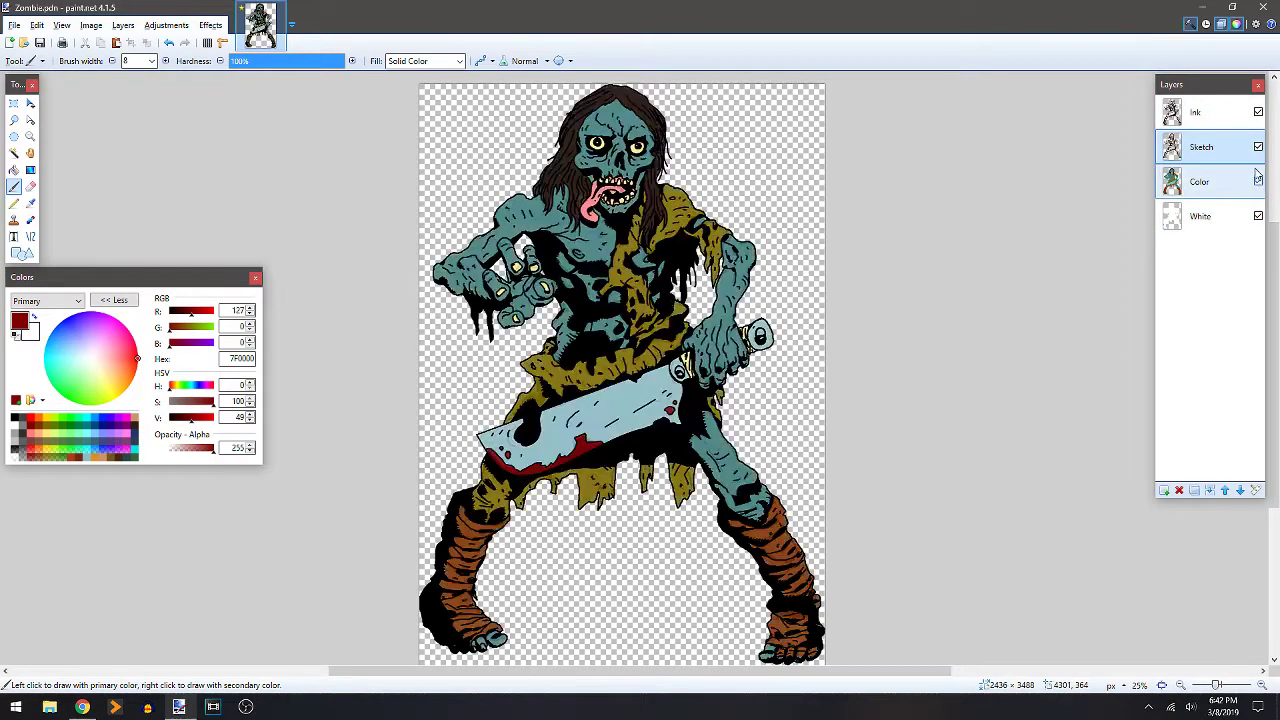
pyautogui.click(1259, 147)
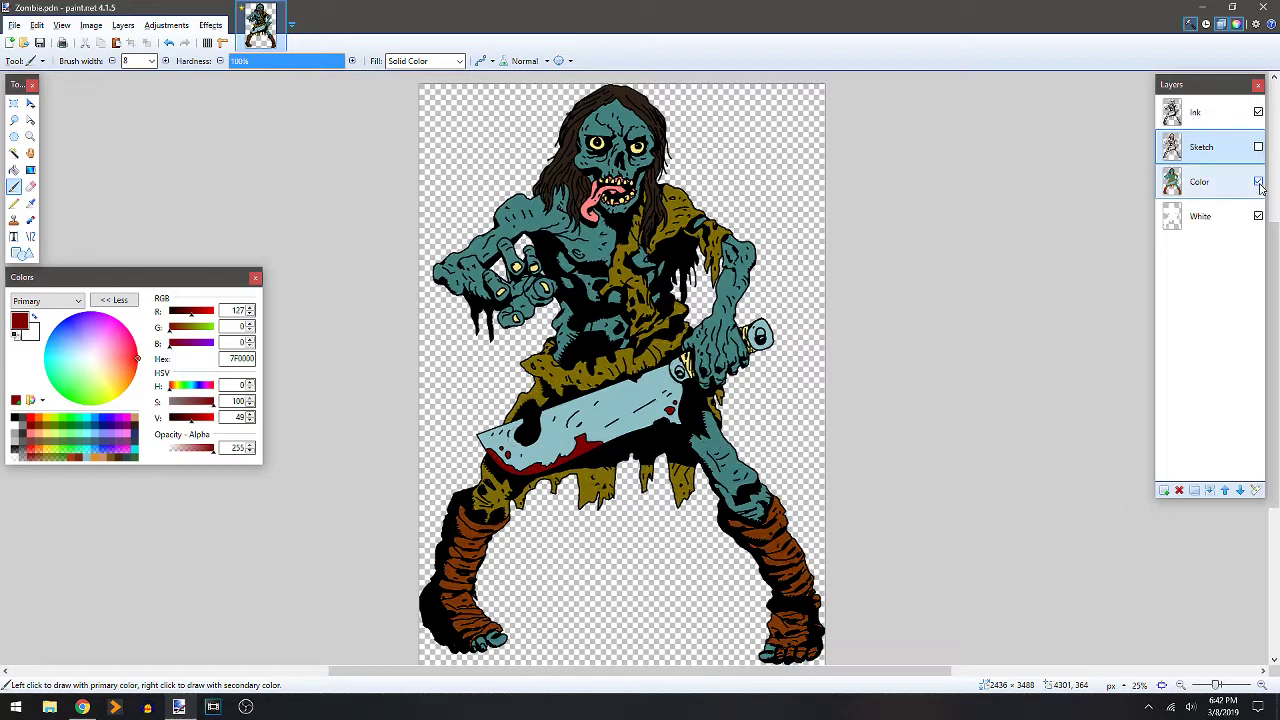
pyautogui.click(1259, 183)
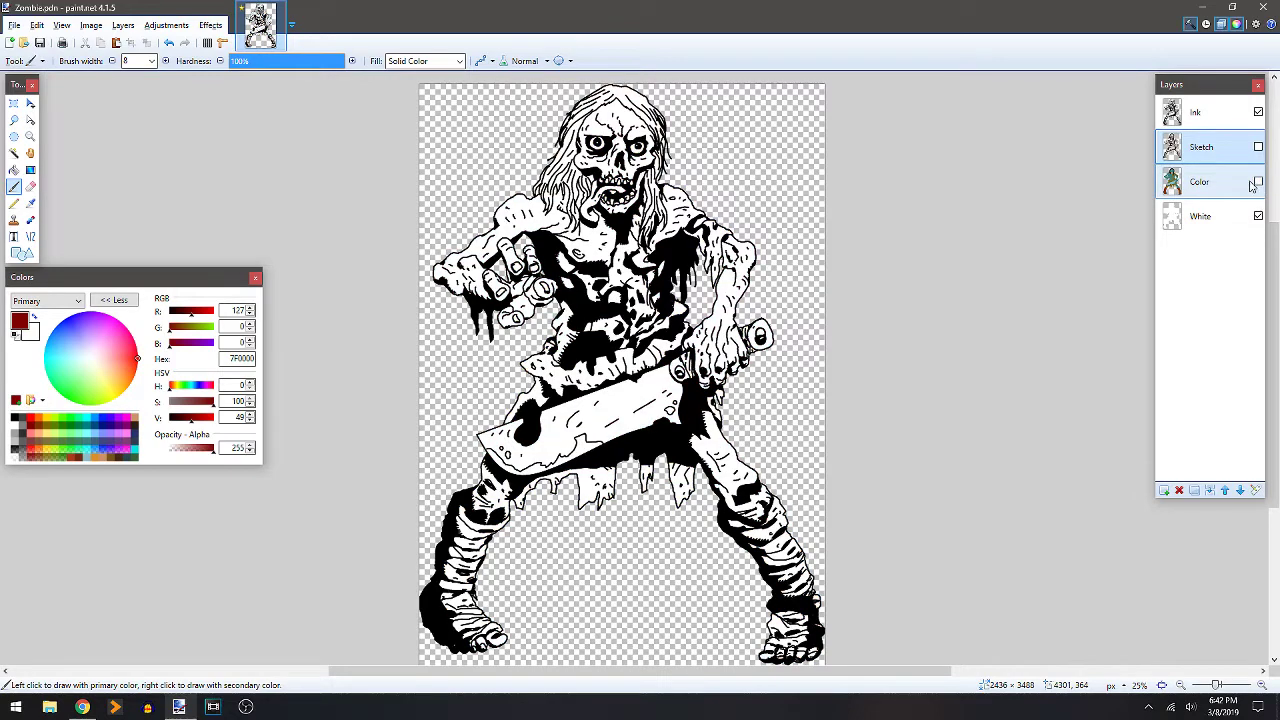
pyautogui.scroll(1, 516, 324)
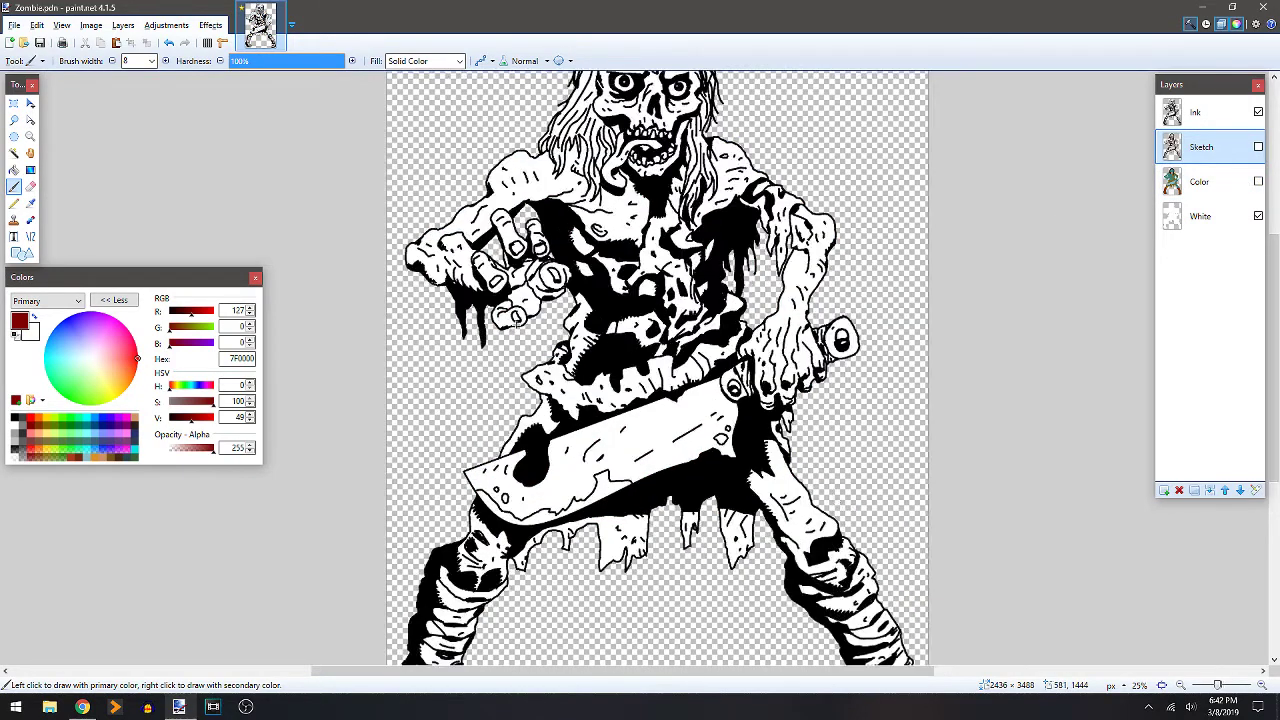
pyautogui.scroll(2, 515, 323)
pyautogui.moveTo(734, 222); pyautogui.dragTo(577, 547)
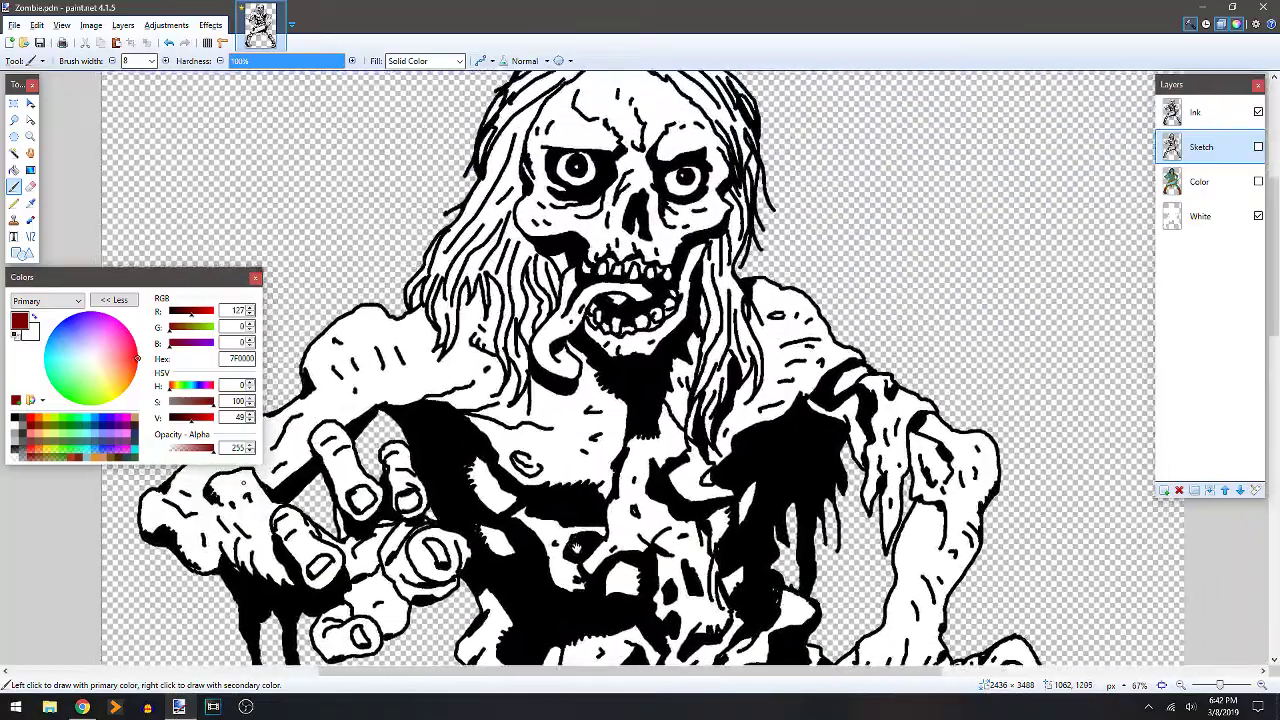
pyautogui.scroll(-2, 576, 548)
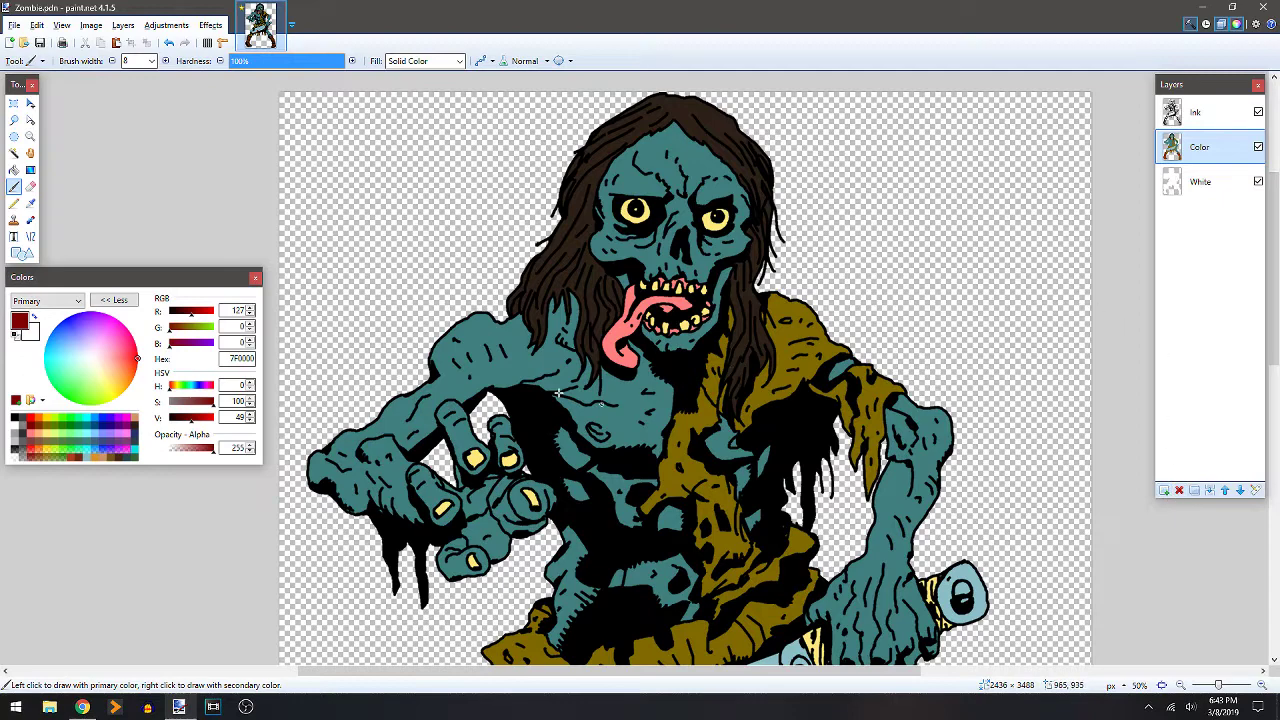
# Select the zombie's whole silhouette from the White layer with the Magic Wand.
pyautogui.click(13, 153)
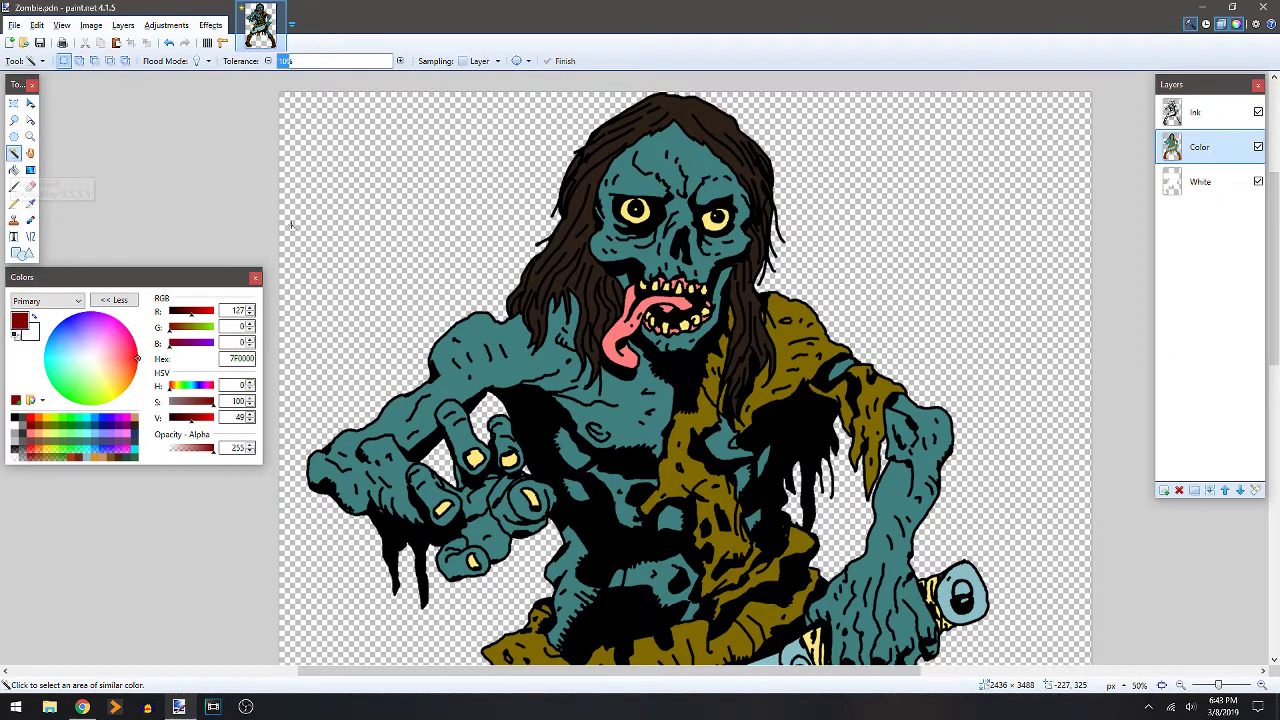
pyautogui.click(640, 414)
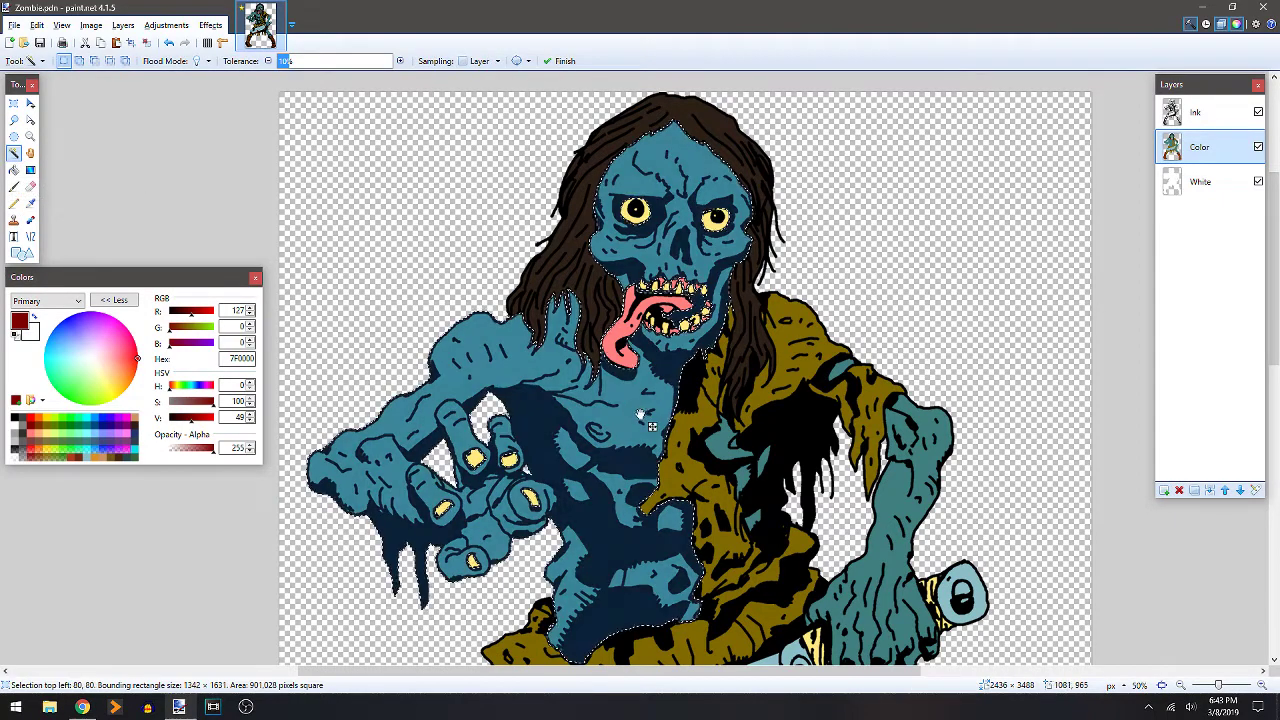
pyautogui.click(1207, 187)
pyautogui.click(651, 420)
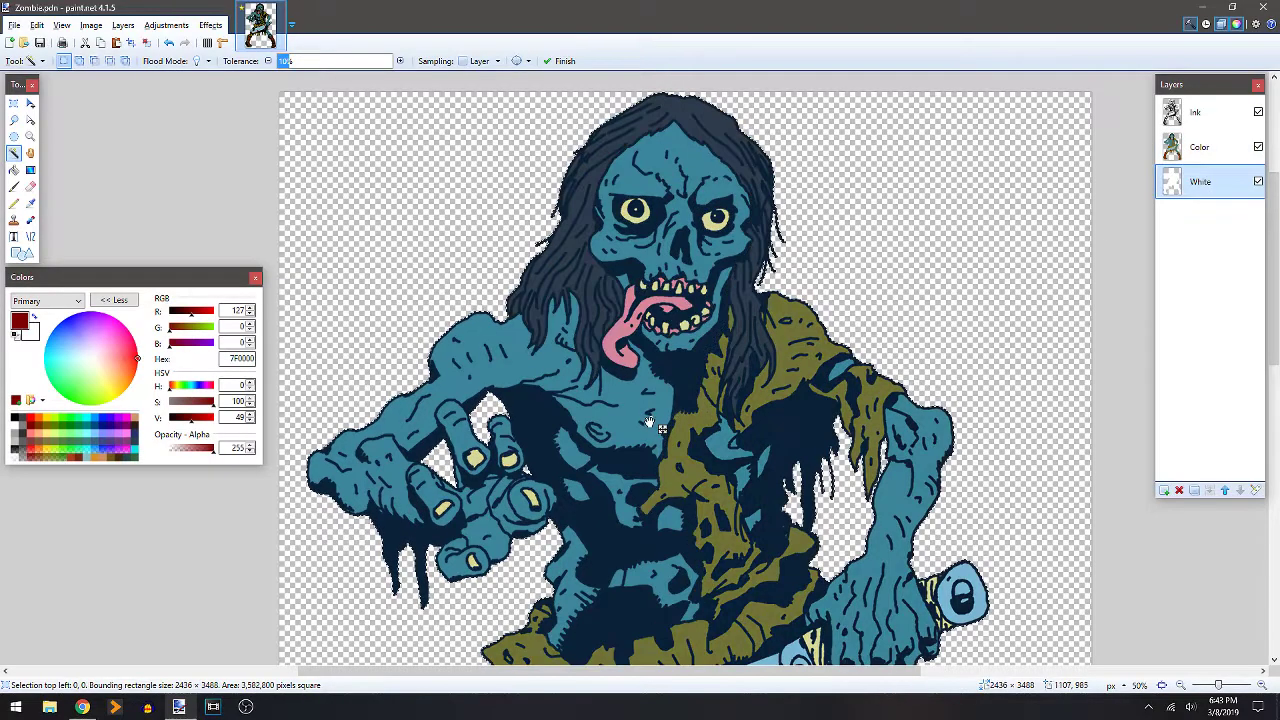
pyautogui.scroll(-3, 663, 425)
pyautogui.scroll(3, 663, 425)
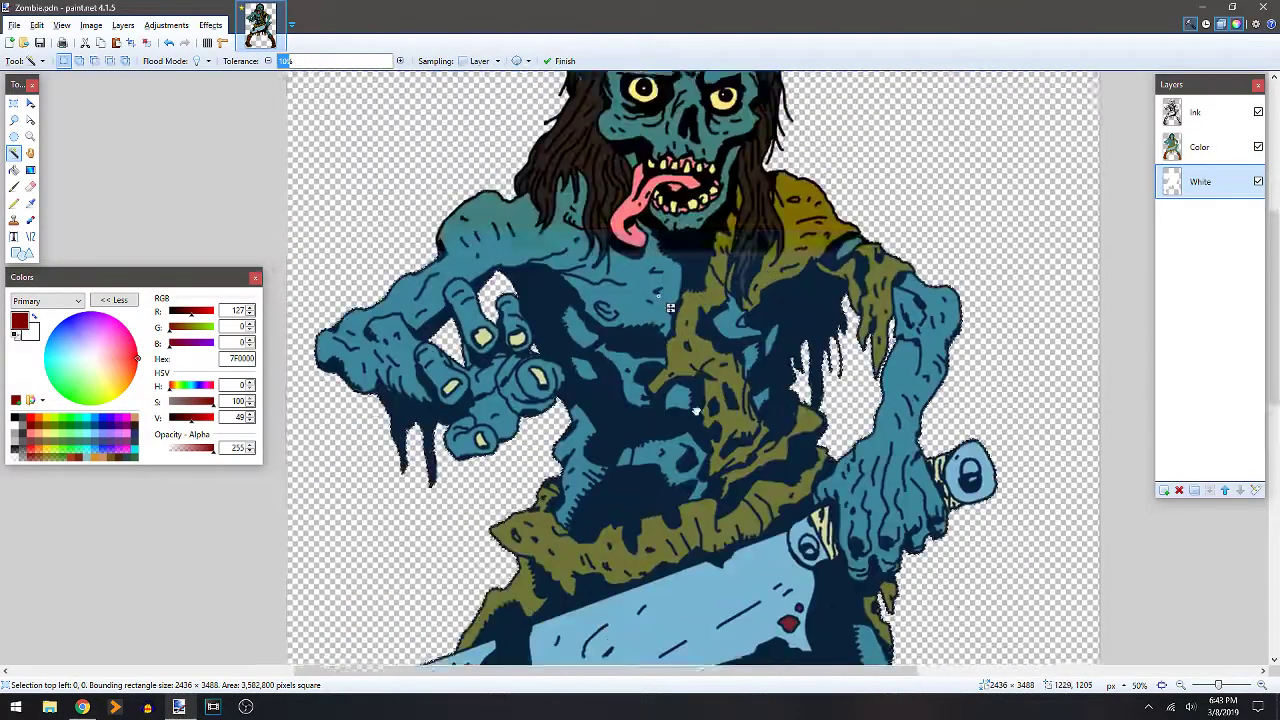
# Add a new layer directly above the Color layer and name it Shadows.
pyautogui.click(1200, 148)
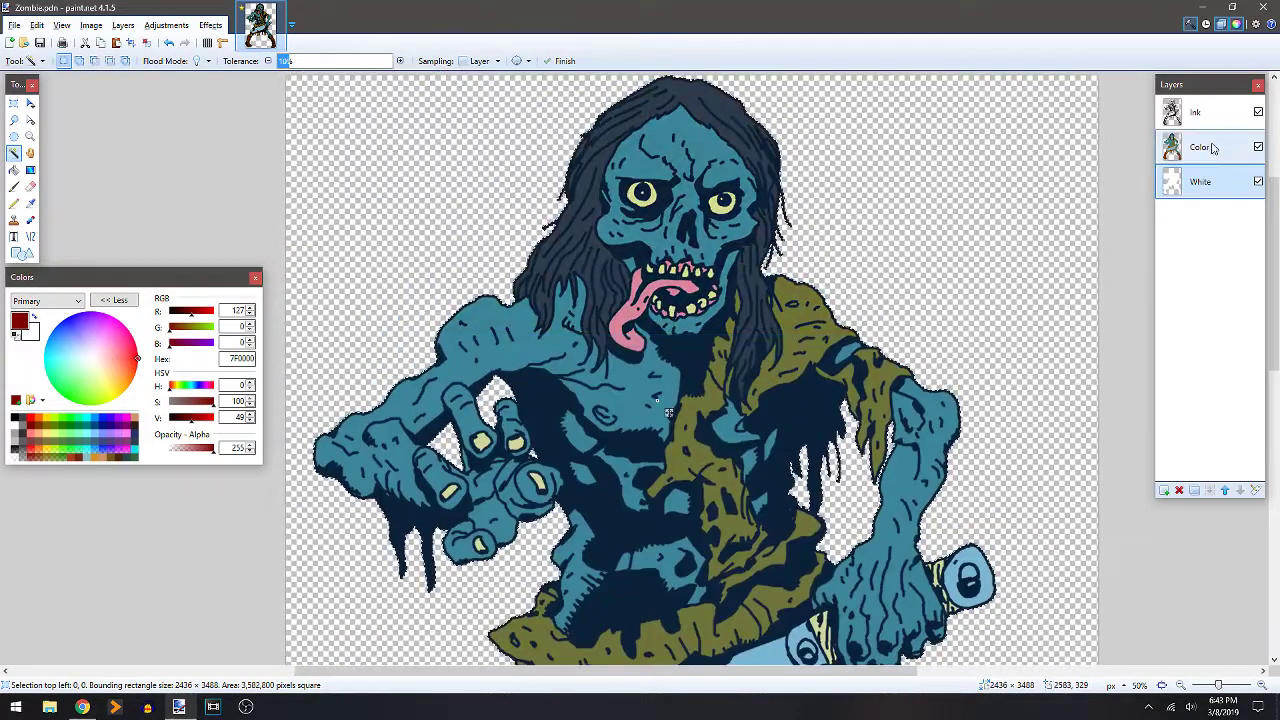
pyautogui.click(1164, 490)
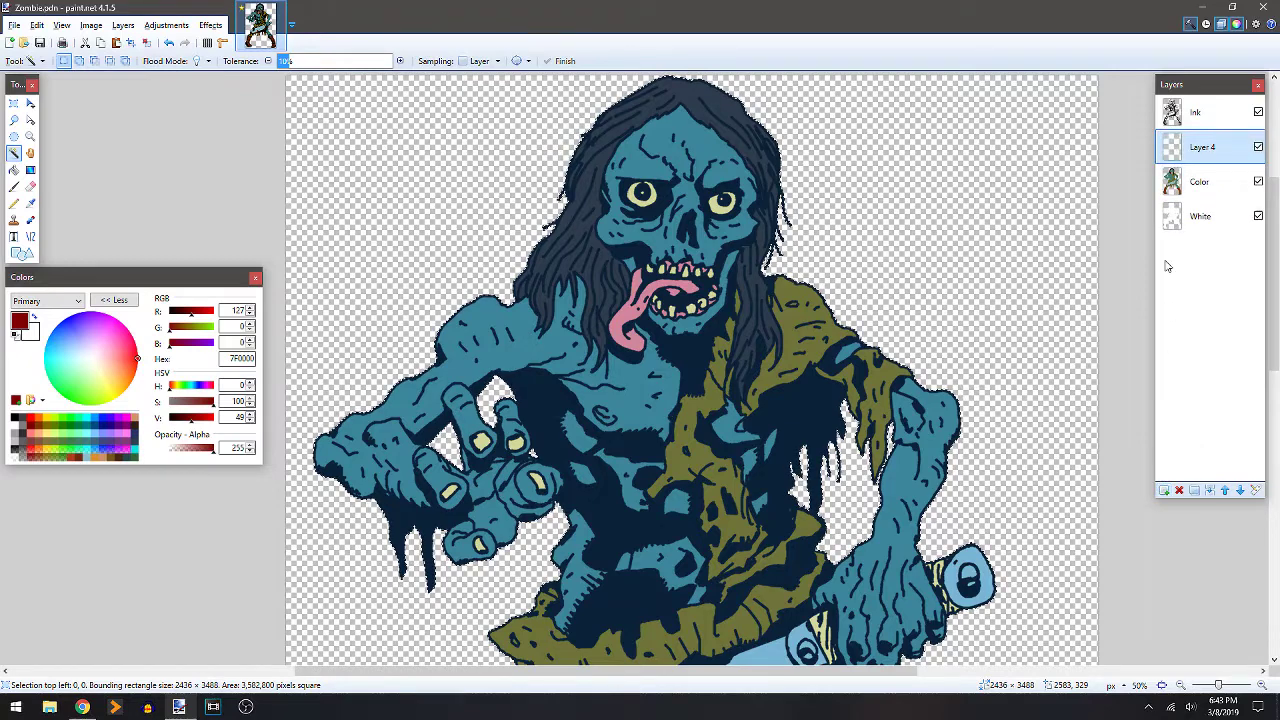
pyautogui.doubleClick(1203, 148)
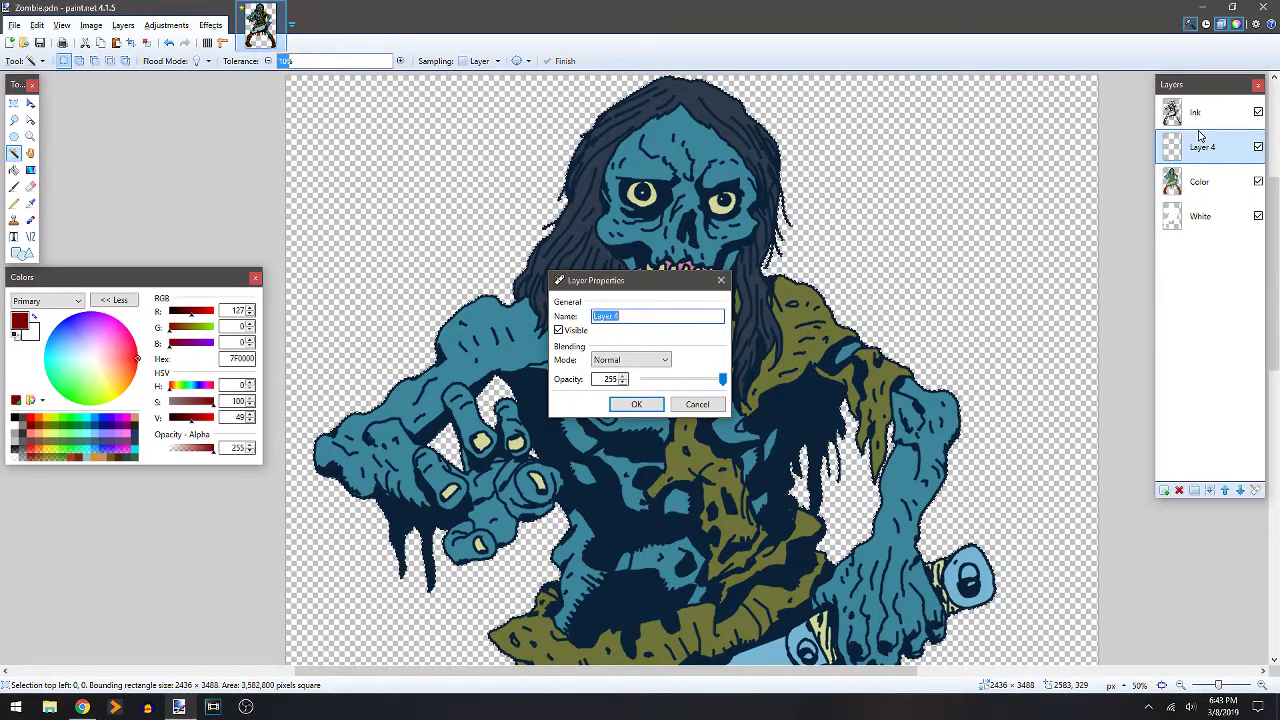
pyautogui.write('Shadowa')
pyautogui.press('BackSpace')
# Set the Shadows layer's blending mode to Multiply and its opacity to 120.
pyautogui.click(631, 359)
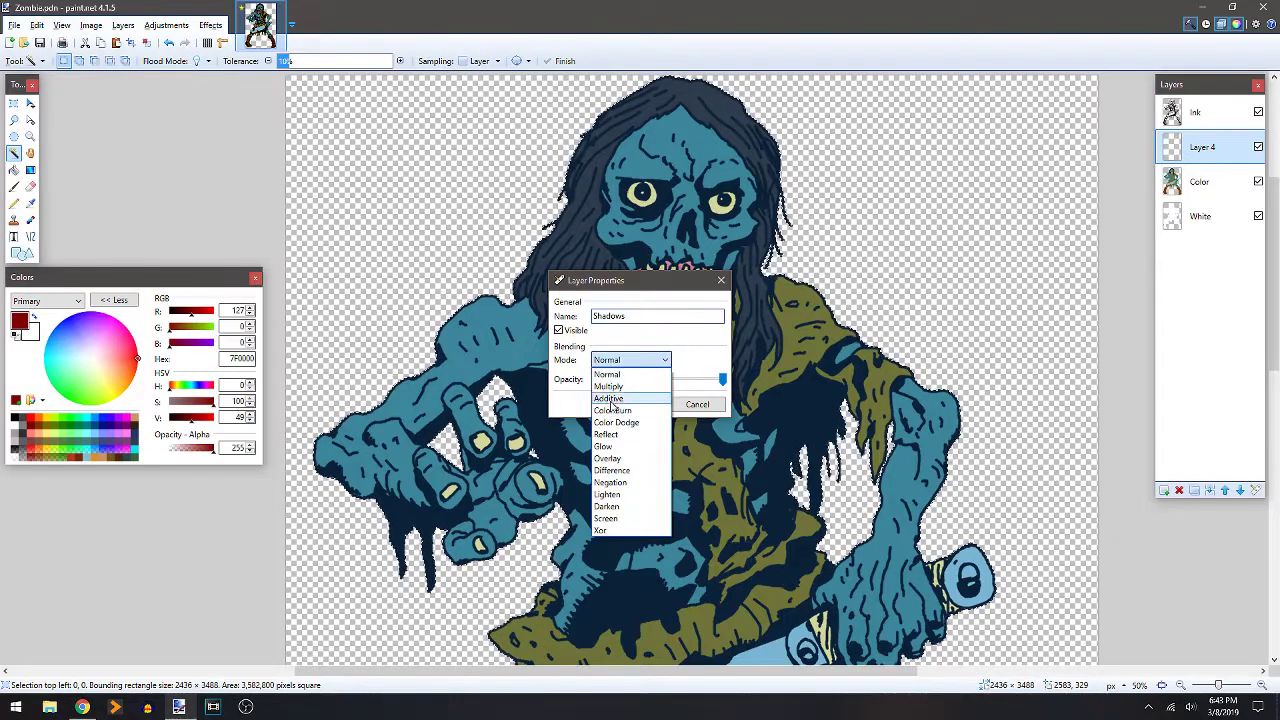
pyautogui.click(618, 390)
pyautogui.doubleClick(609, 379)
pyautogui.write('128')
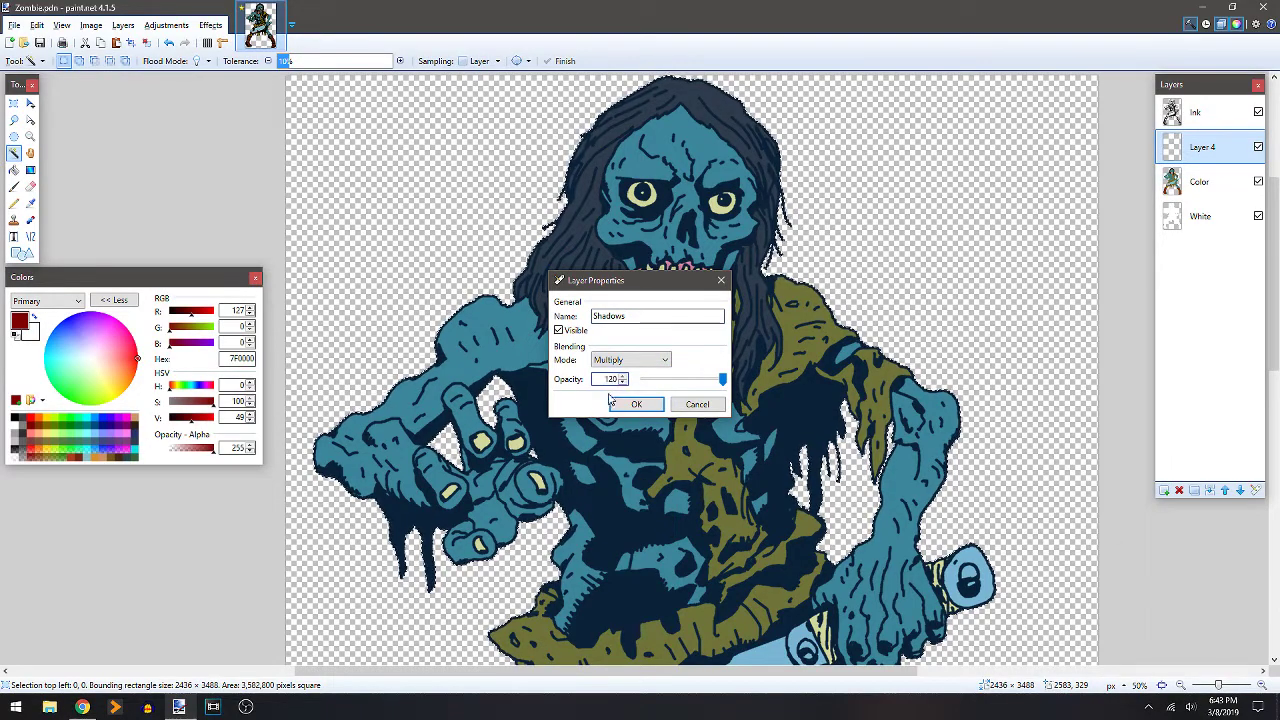
pyautogui.click(635, 404)
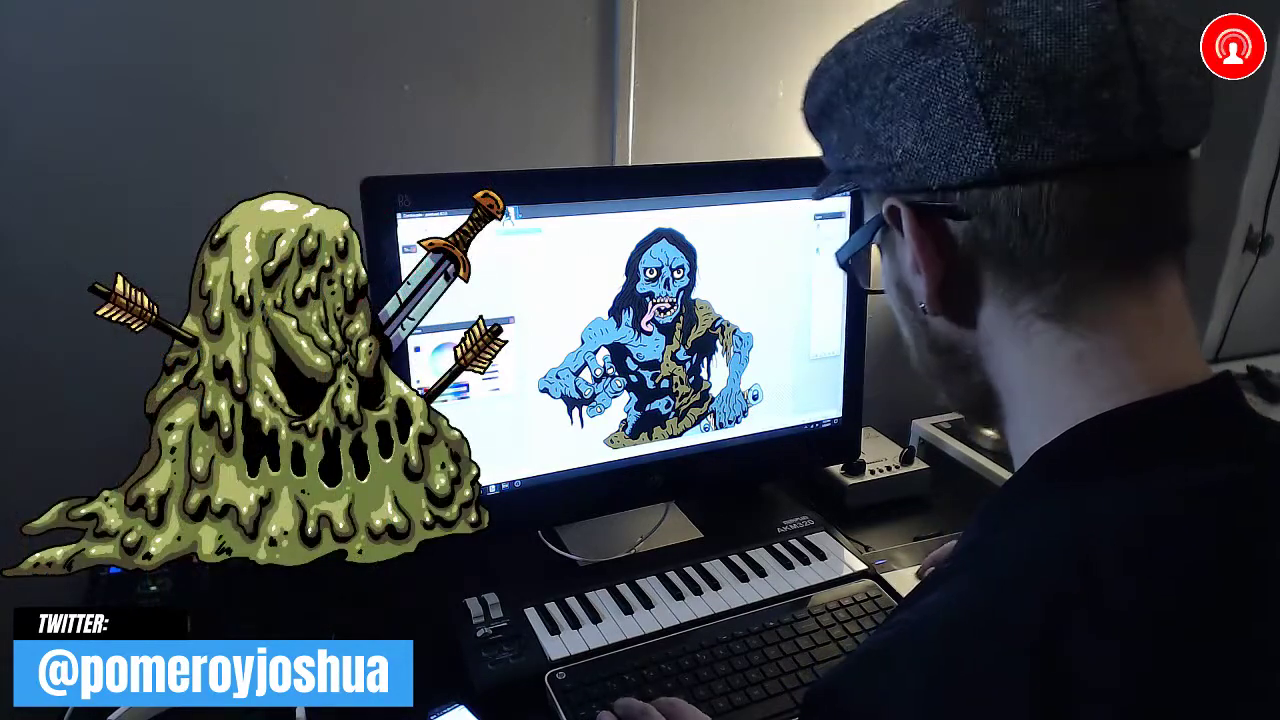
# Try a purple 57007F brush stroke along the zombie's hairline on the Shadows layer.
pyautogui.scroll(5, 680, 330)
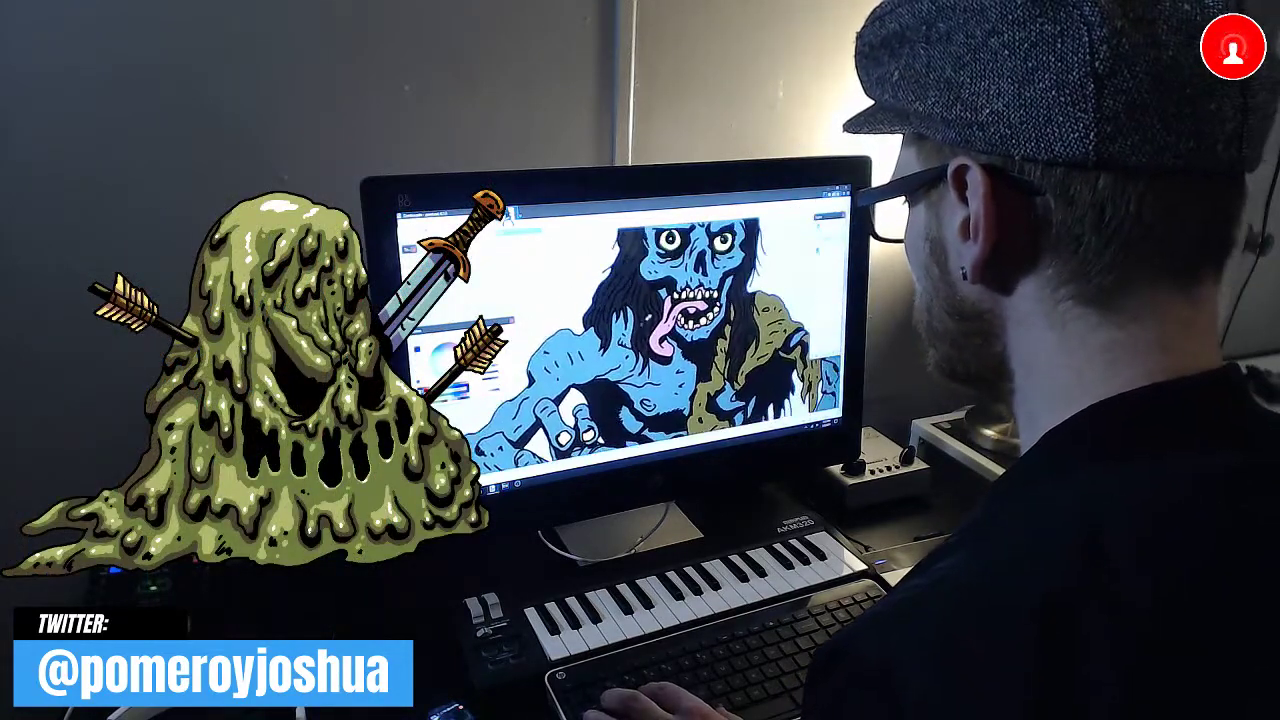
pyautogui.scroll(3, 660, 330)
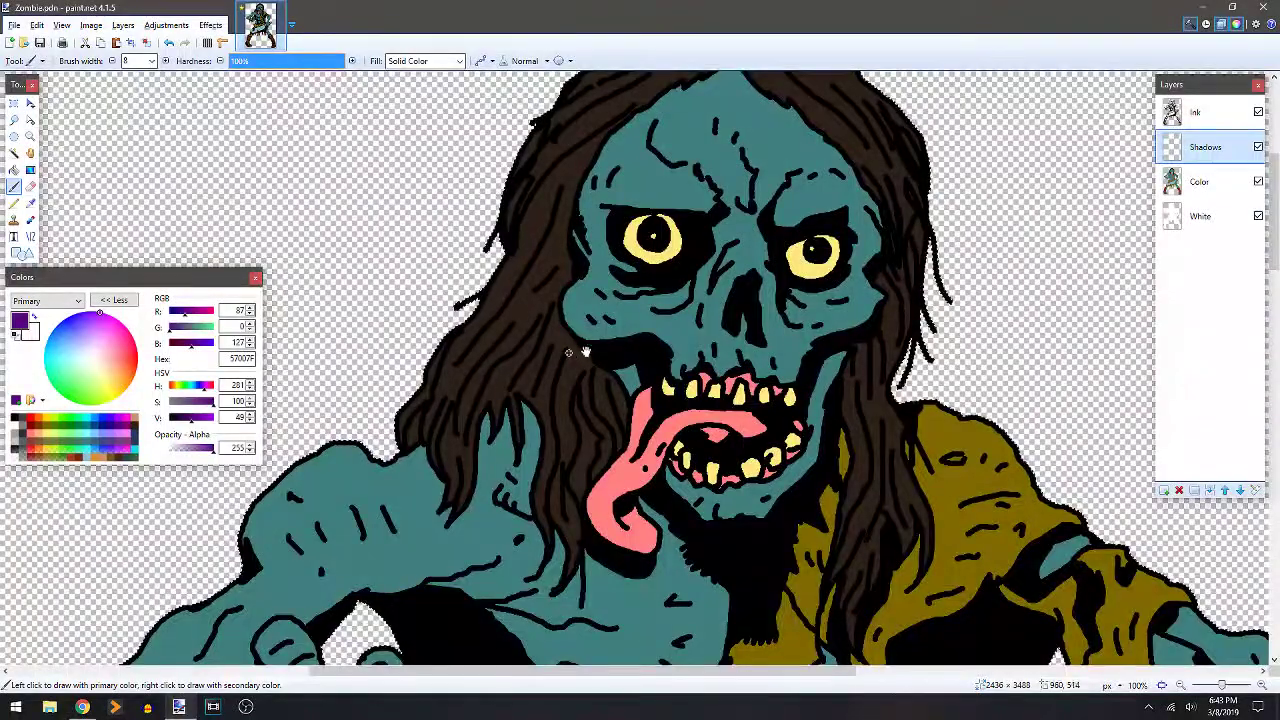
pyautogui.scroll(3, 583, 340)
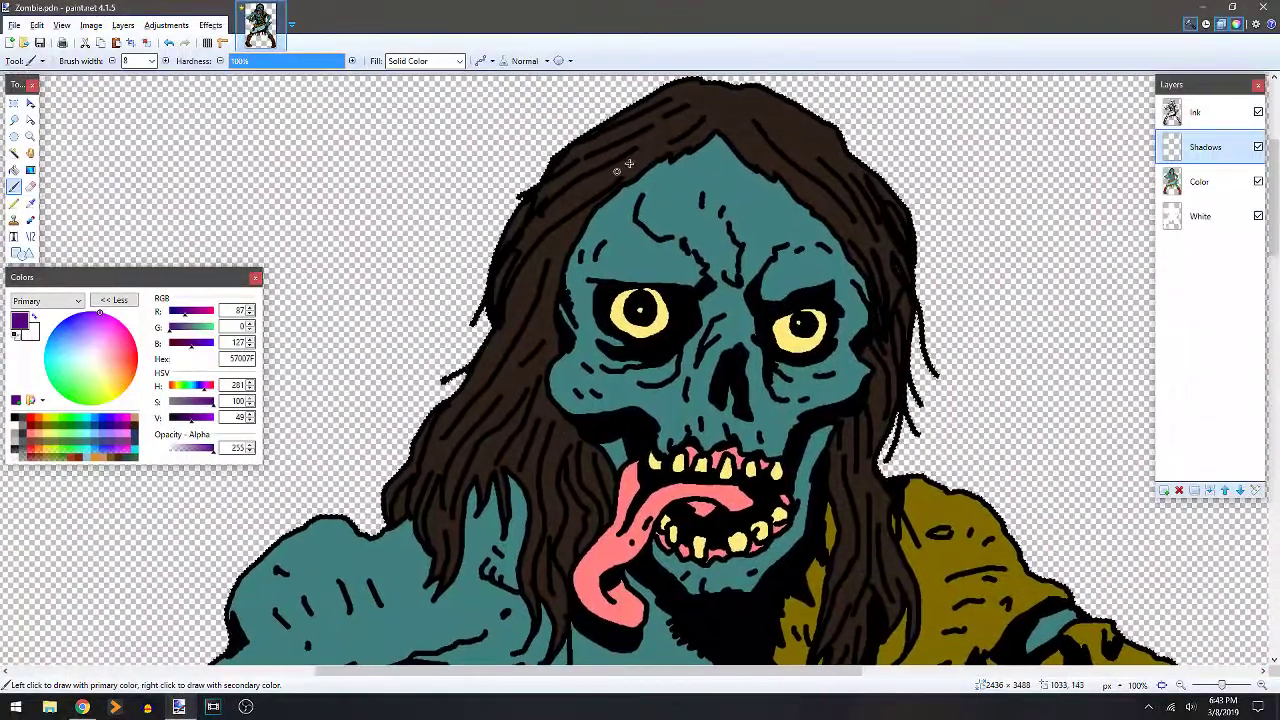
pyautogui.moveTo(722, 145); pyautogui.dragTo(657, 189)
# Outline a shadow along the underside of the outstretched hand with the 8-pixel purple 57007F brush and fill it.
pyautogui.scroll(-3, 633, 383)
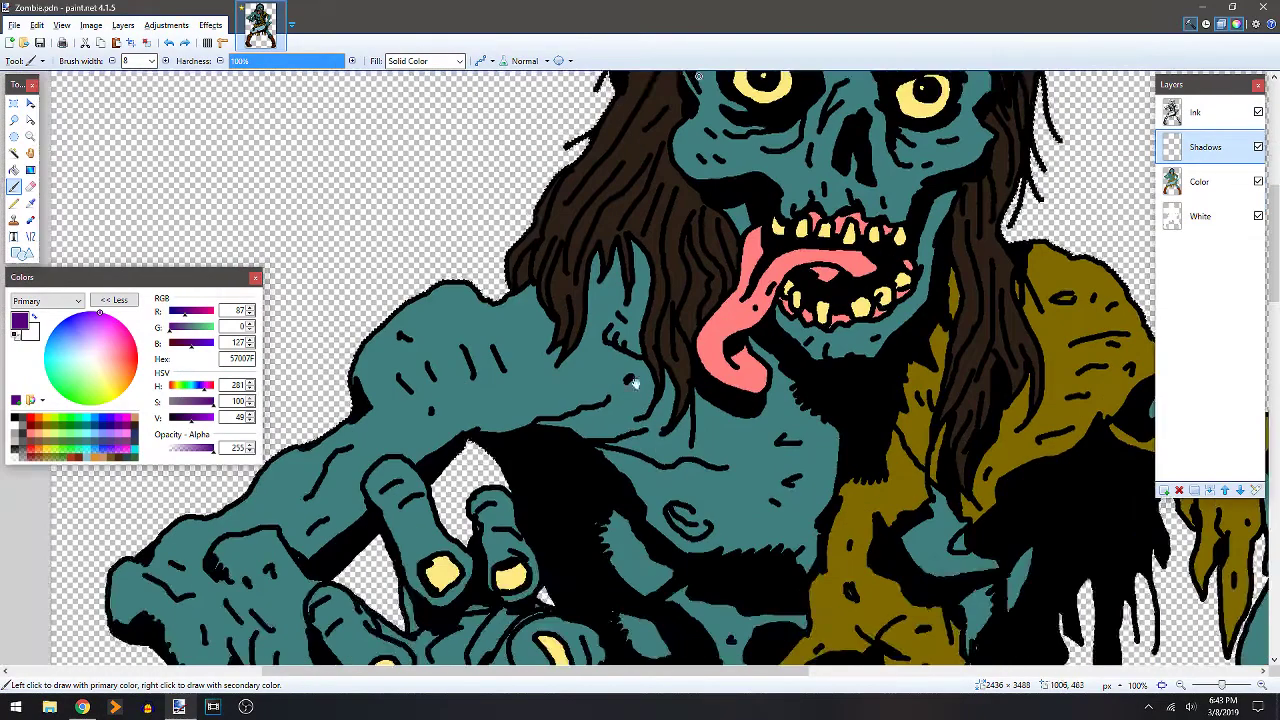
pyautogui.scroll(-3, 633, 383)
pyautogui.hscroll(-2, 370, 291)
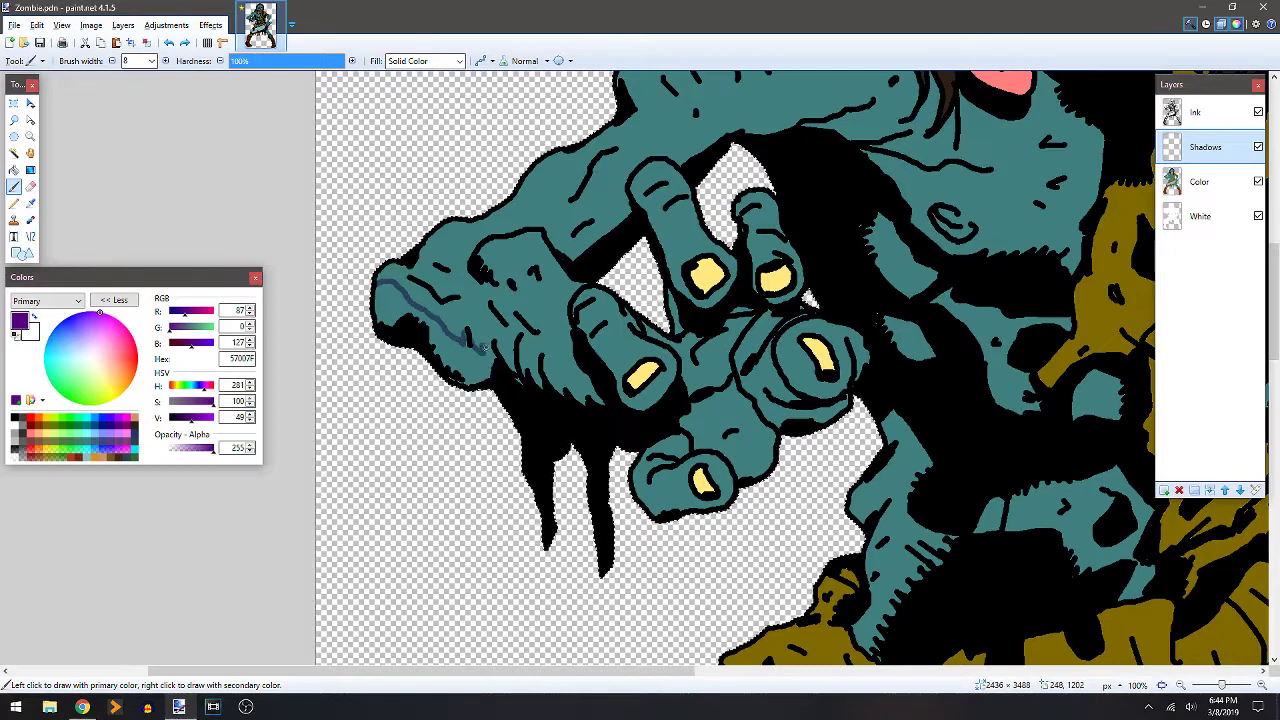
pyautogui.moveTo(478, 347); pyautogui.dragTo(588, 378)
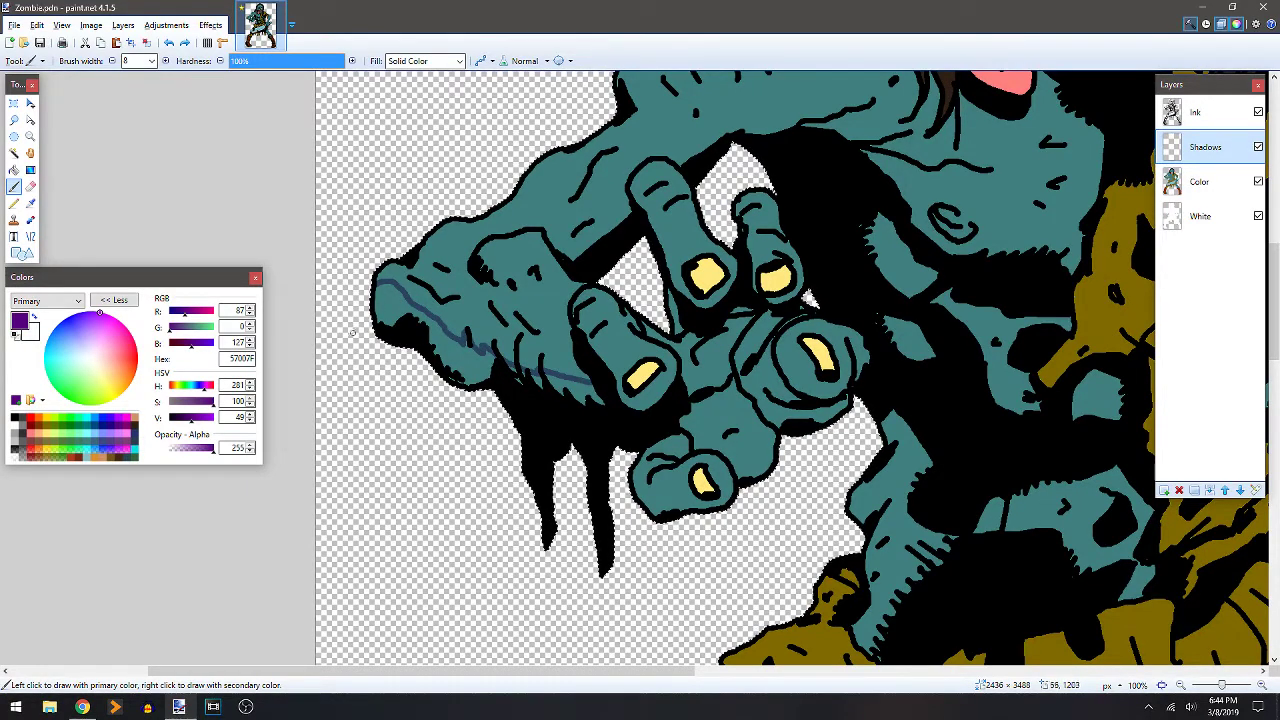
pyautogui.press('f')
pyautogui.click(388, 312)
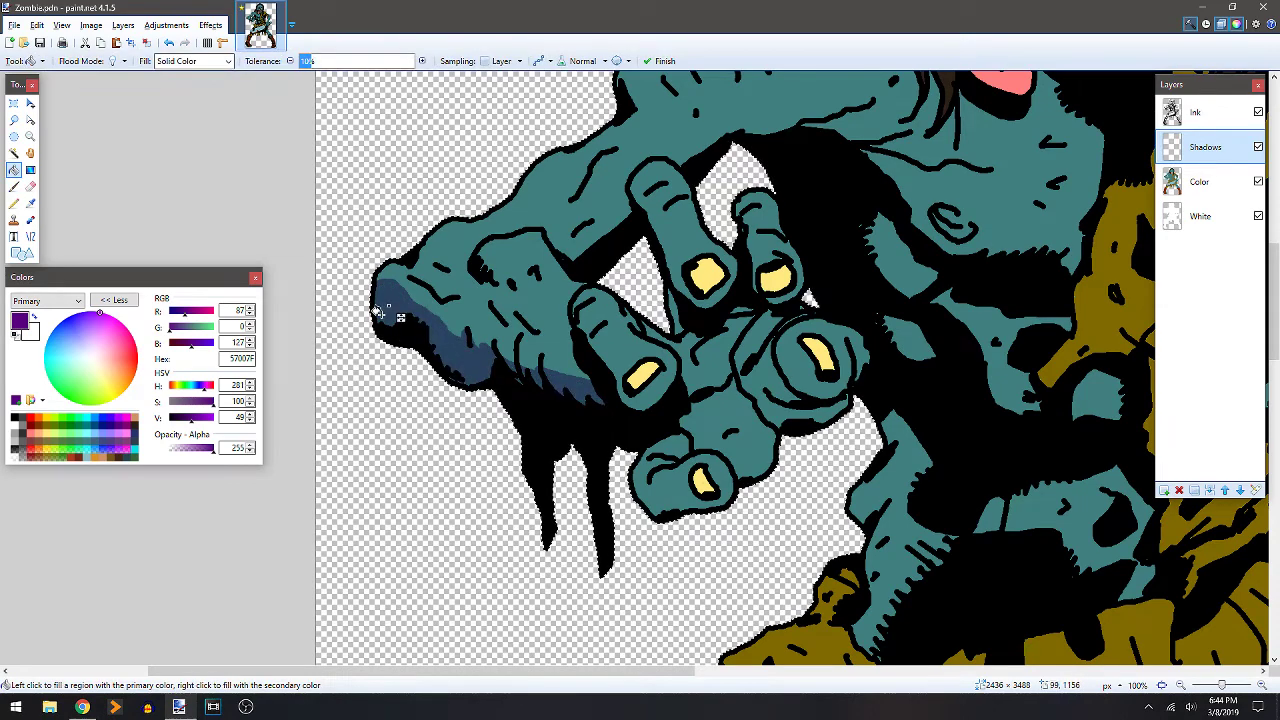
# Outline a shadow along the underside of the outstretched forearm up to the armpit with the Paintbrush.
pyautogui.press('b')
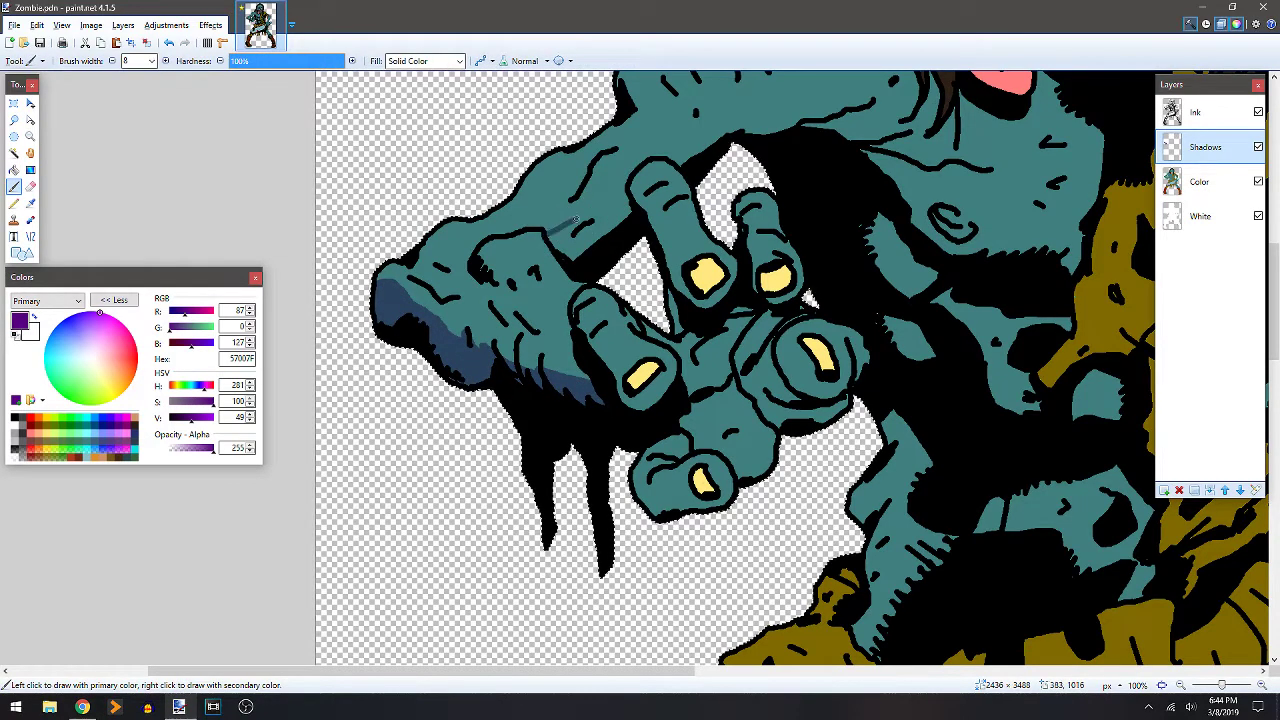
pyautogui.moveTo(588, 224); pyautogui.dragTo(628, 192)
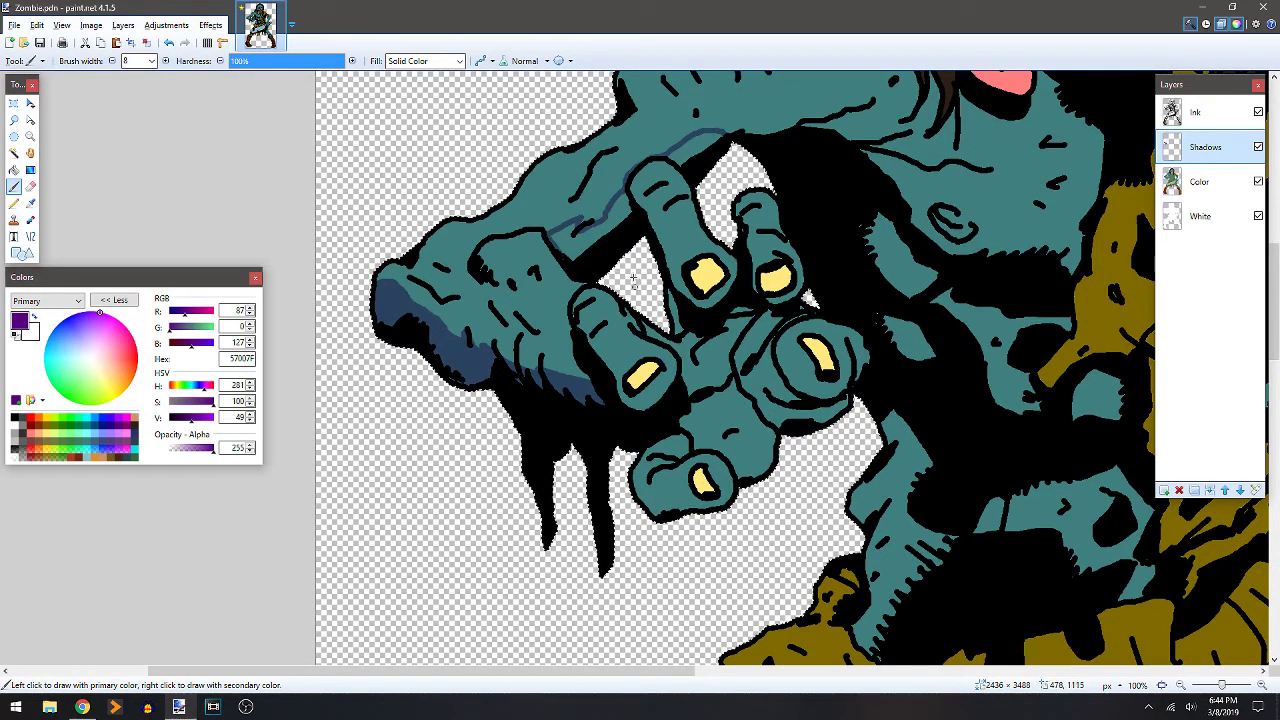
# Try to fill the outlined forearm shadow with purple and undo the fill.
pyautogui.press('f')
pyautogui.click(660, 160)
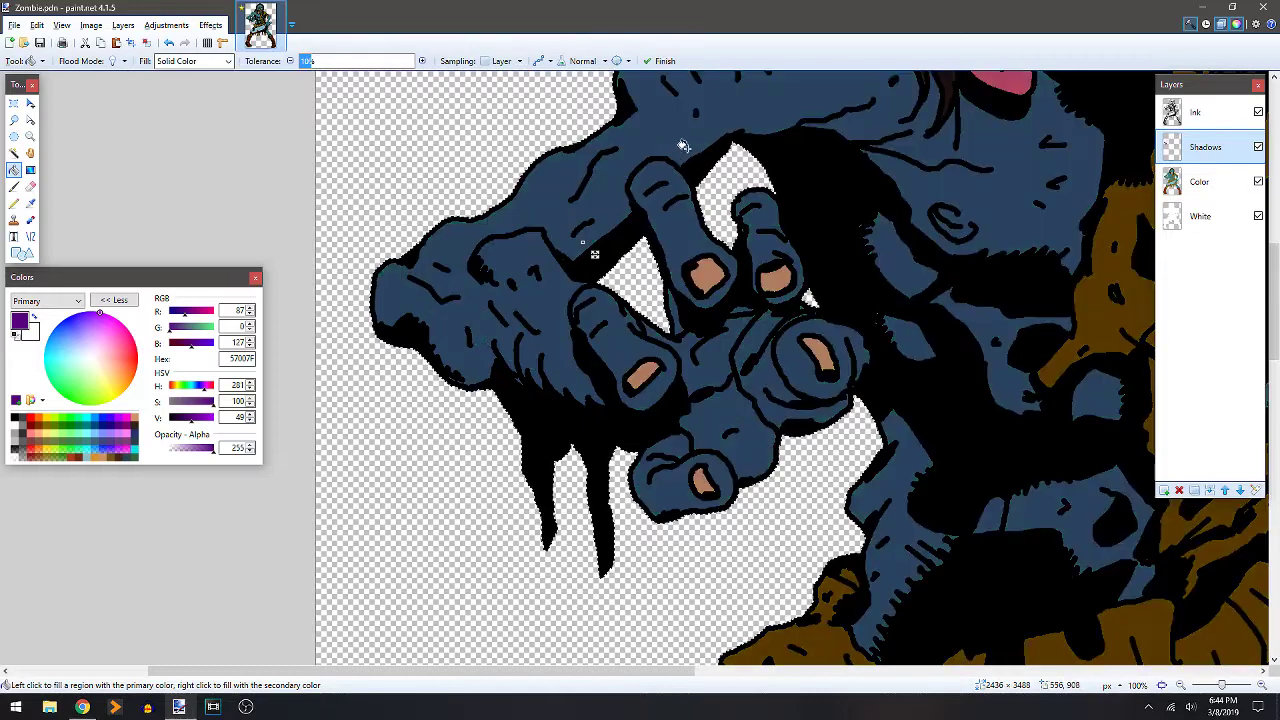
pyautogui.hotkey('ctrl', 'z')
# Fill the forearm shadow sections on both sides of the raised finger with the purple.
pyautogui.press('b')
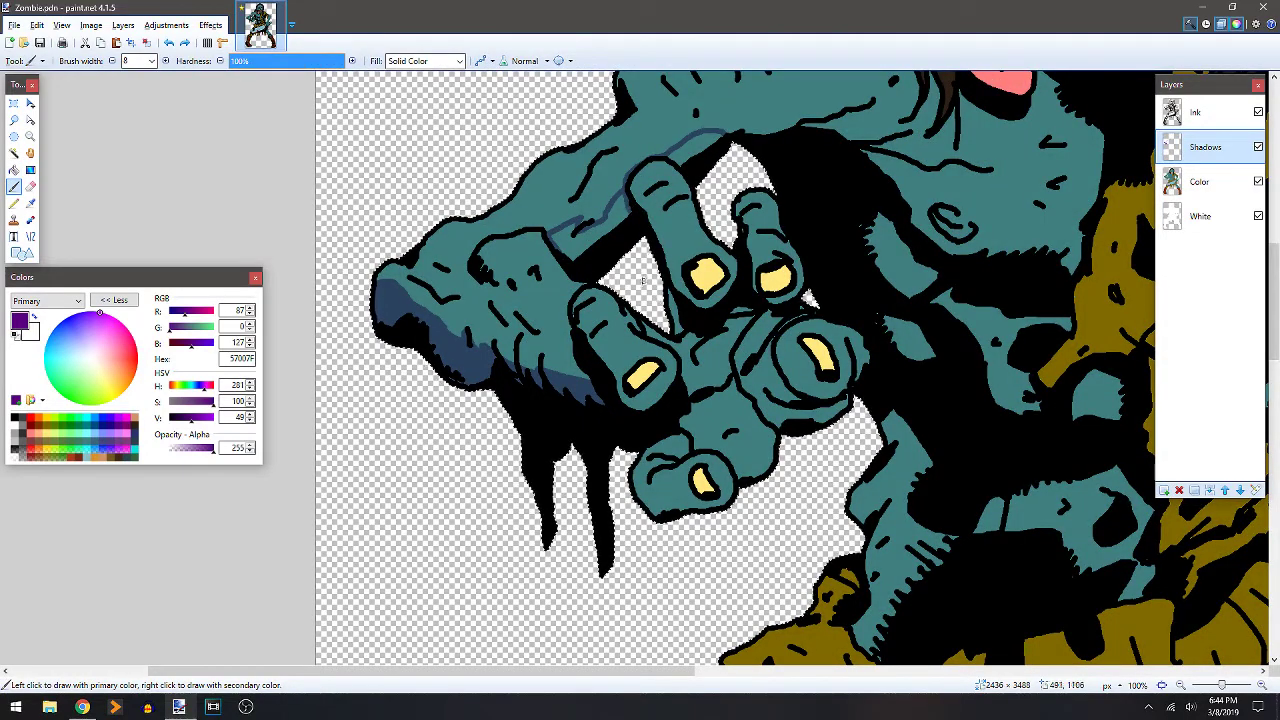
pyautogui.press('f')
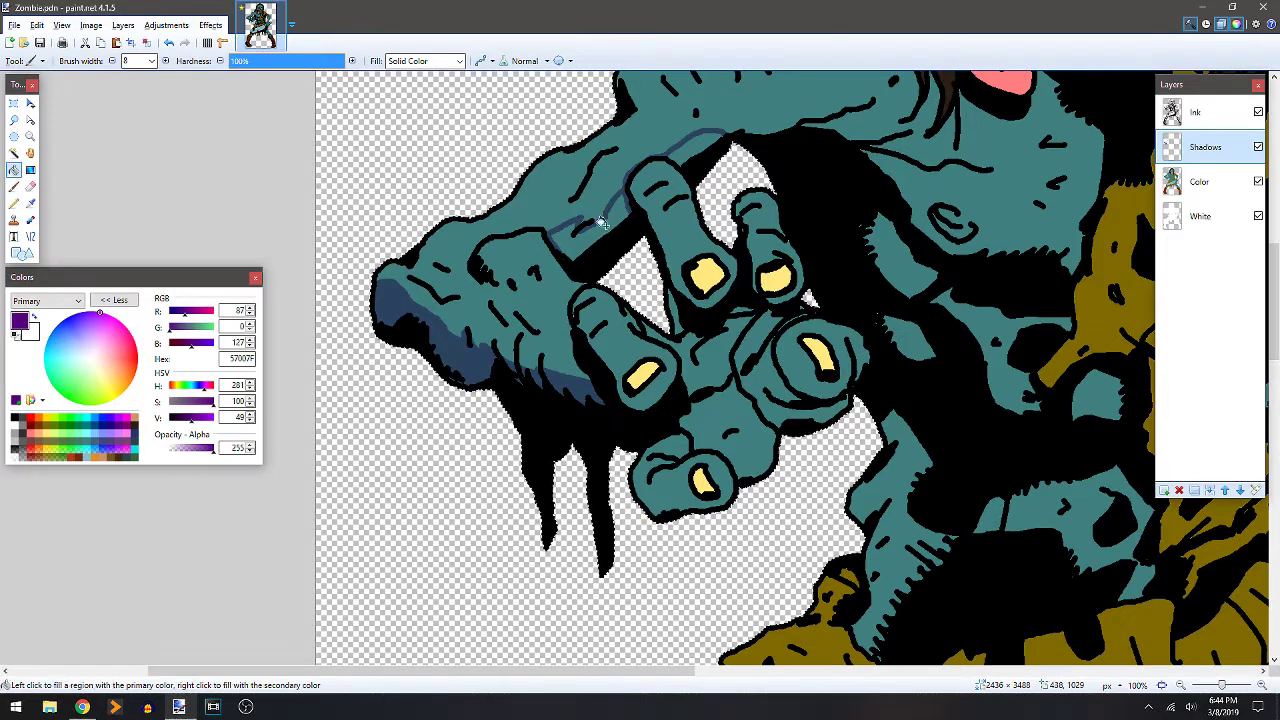
pyautogui.click(600, 231)
pyautogui.press('b')
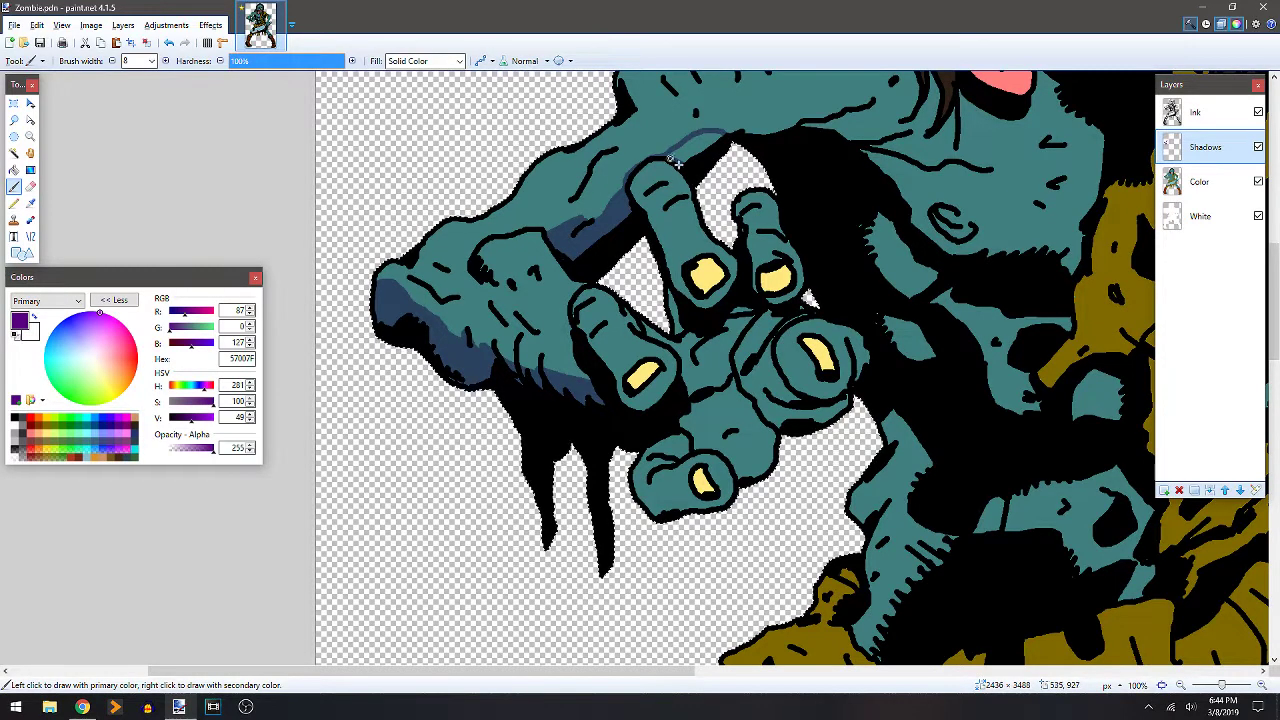
pyautogui.press('f')
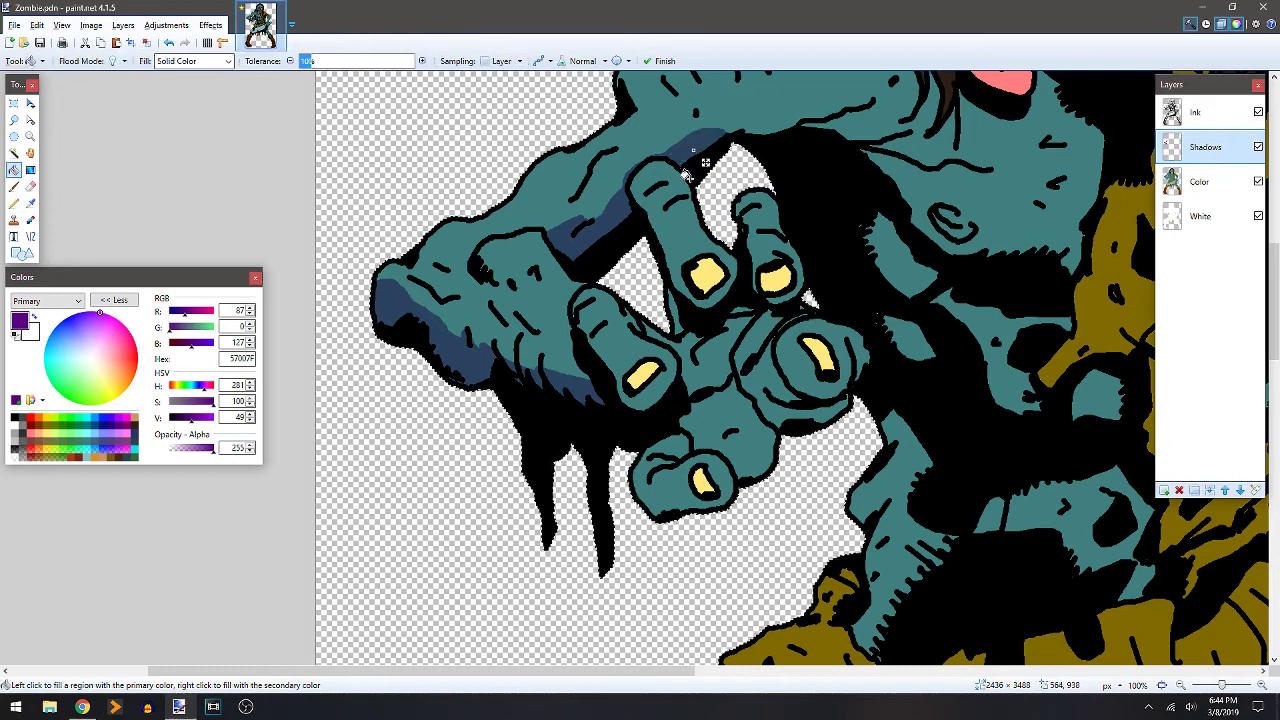
# Outline a shadow around the dark hollow on the back of the outstretched hand and fill its enclosed areas.
pyautogui.press('b')
pyautogui.moveTo(480, 256)
pyautogui.mouseDown()
pyautogui.moveTo(541, 296)
pyautogui.moveTo(472, 283)
pyautogui.mouseUp()
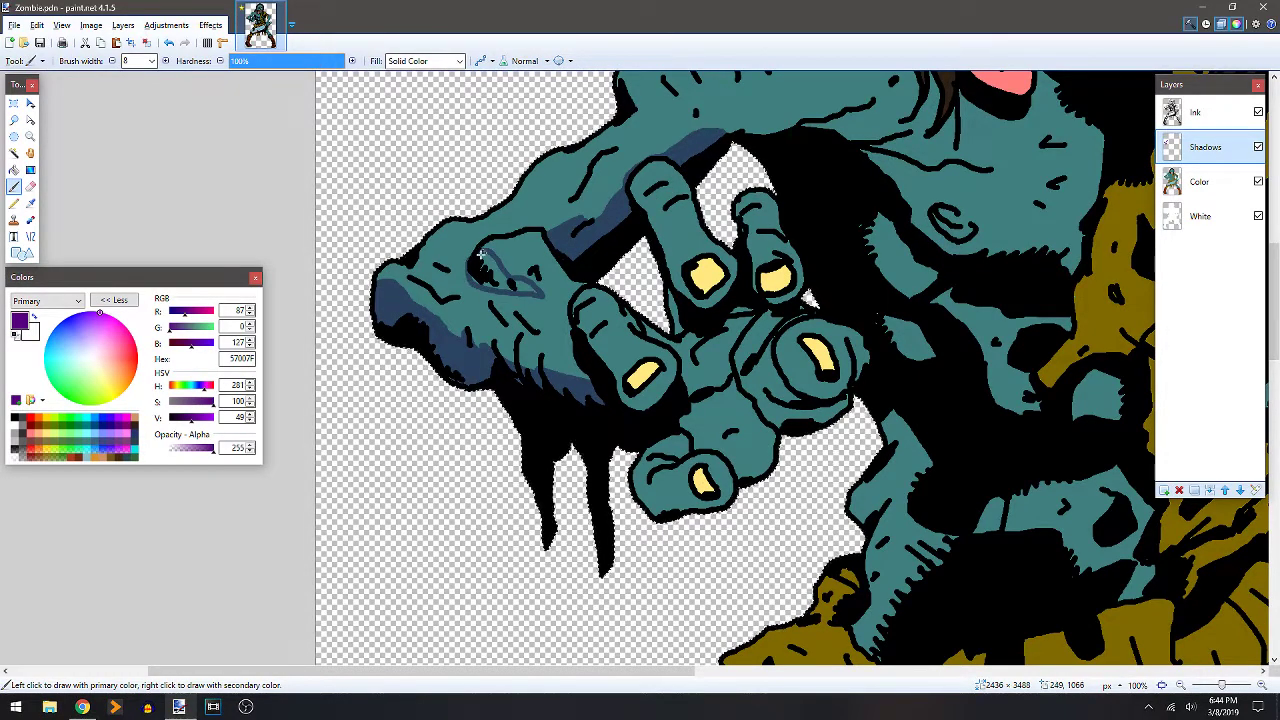
pyautogui.press('f')
pyautogui.click(490, 272)
pyautogui.click(484, 280)
pyautogui.click(484, 292)
# Paint shadows beside the short creases on the back of the outstretched hand and fill the outlined area near the outer knuckle.
pyautogui.press('b')
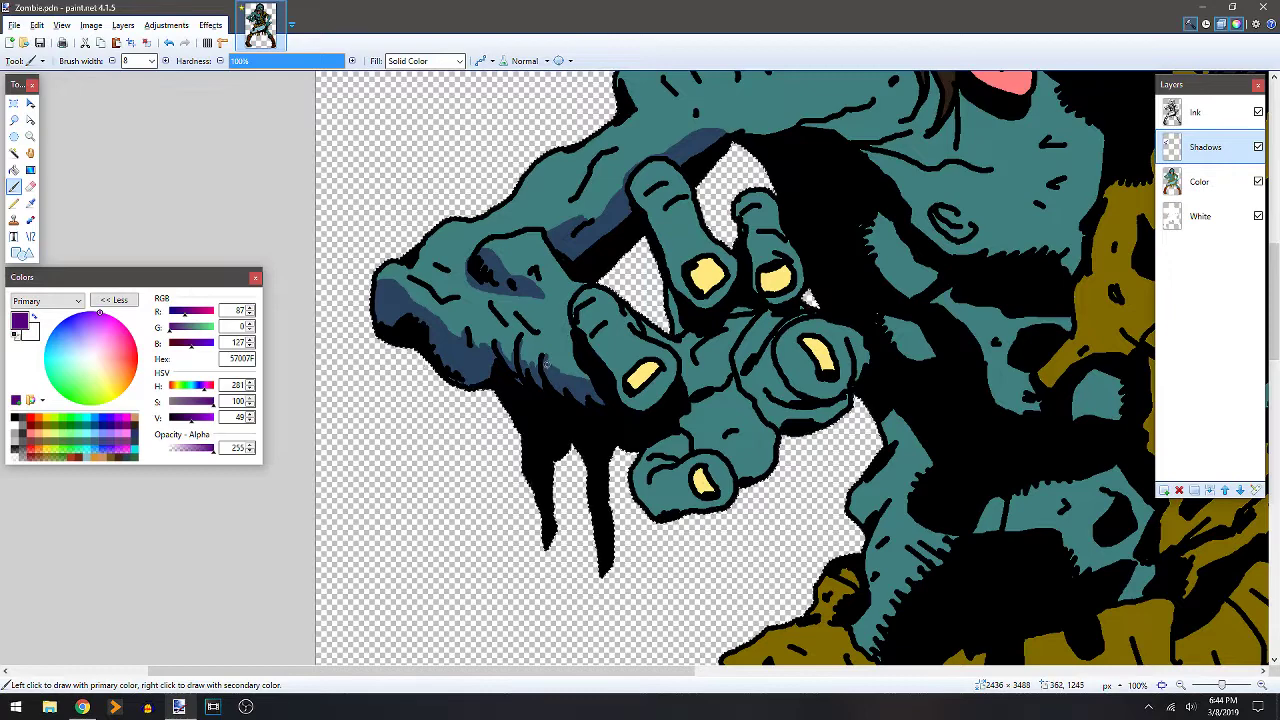
pyautogui.moveTo(546, 363); pyautogui.dragTo(591, 375)
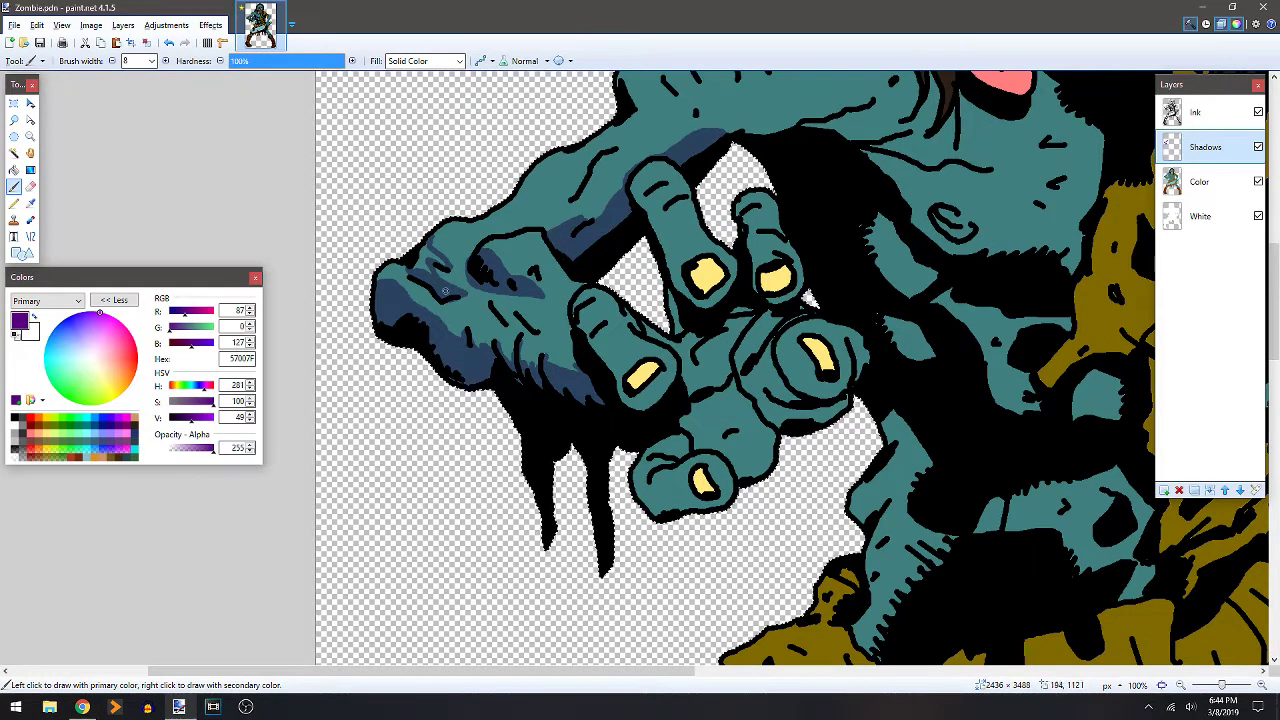
pyautogui.press('f')
pyautogui.click(434, 263)
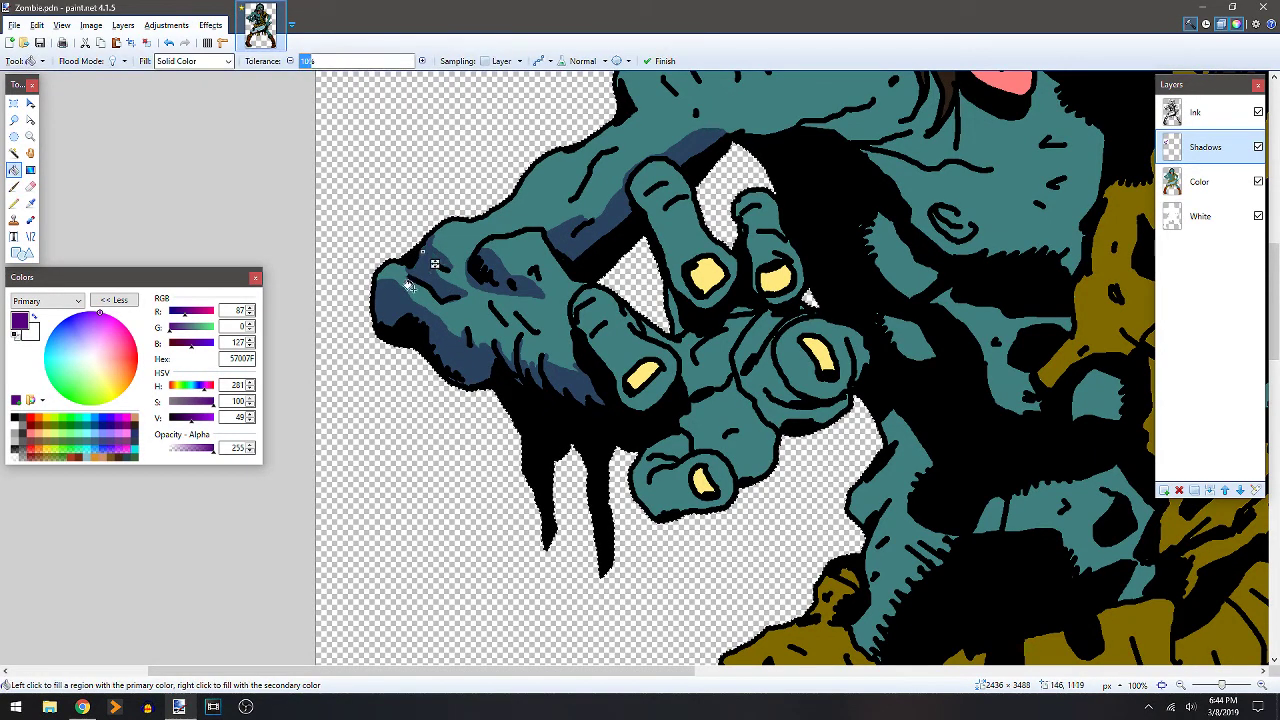
# Outline and fill a shadow at the bent elbow, and paint a narrow shadow beside the forearm crease.
pyautogui.press('b')
pyautogui.moveTo(614, 171); pyautogui.dragTo(534, 294)
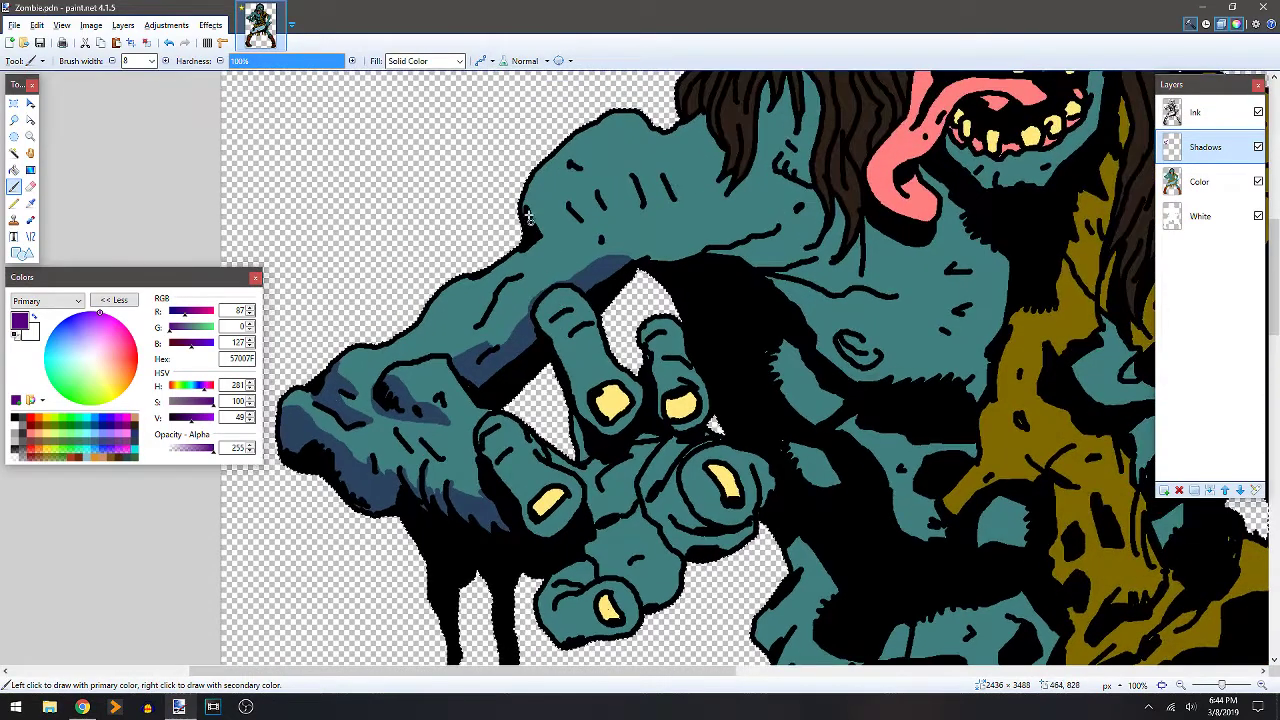
pyautogui.moveTo(534, 183); pyautogui.dragTo(536, 240)
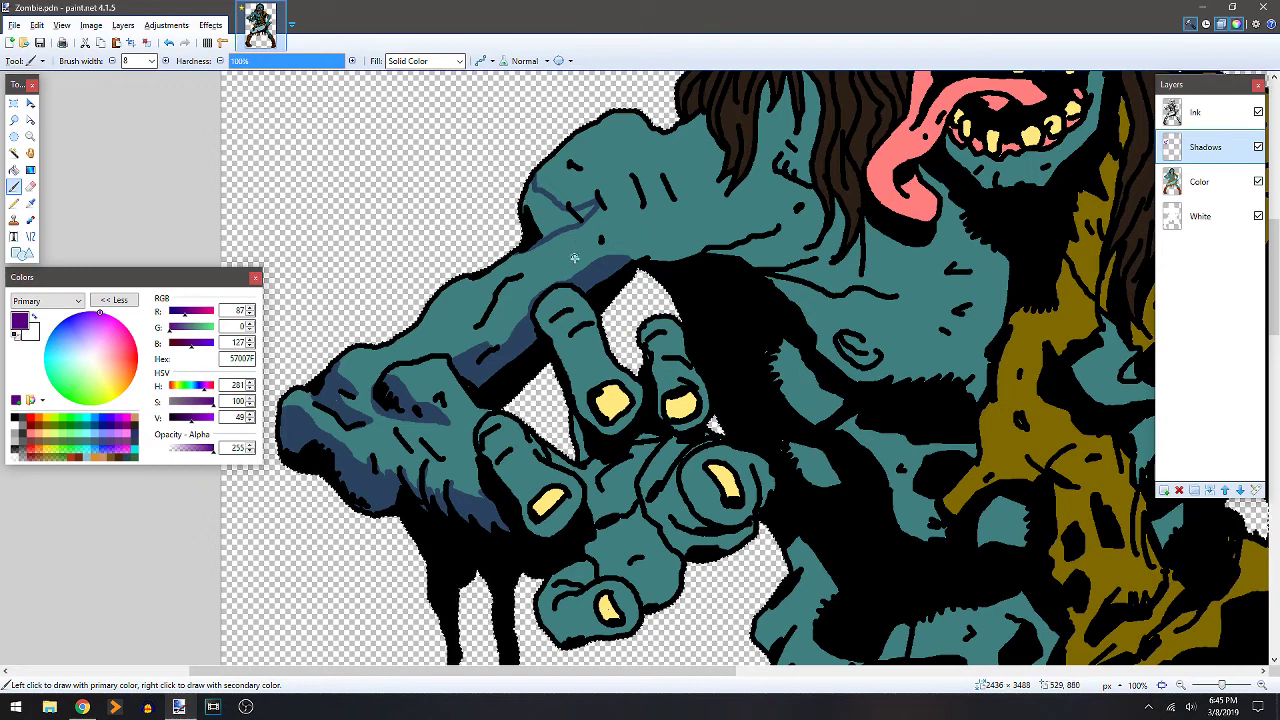
pyautogui.press('f')
pyautogui.click(548, 216)
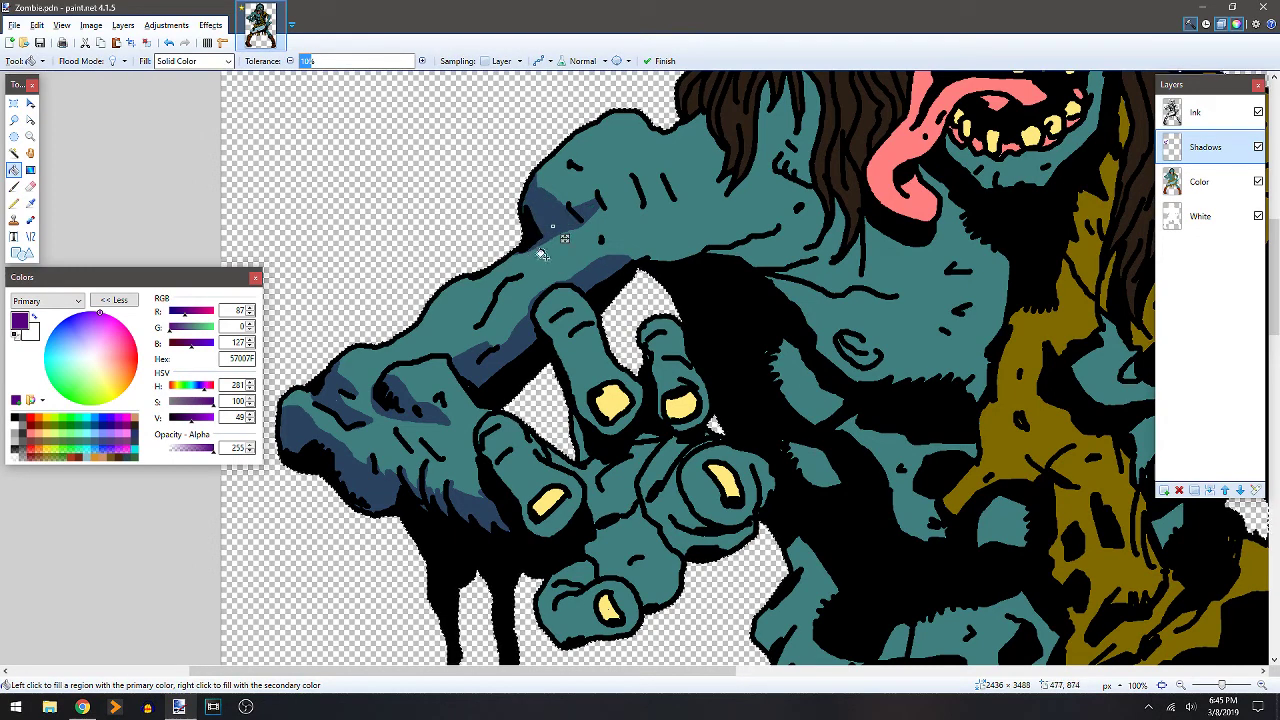
pyautogui.press('b')
pyautogui.moveTo(489, 291); pyautogui.dragTo(480, 312)
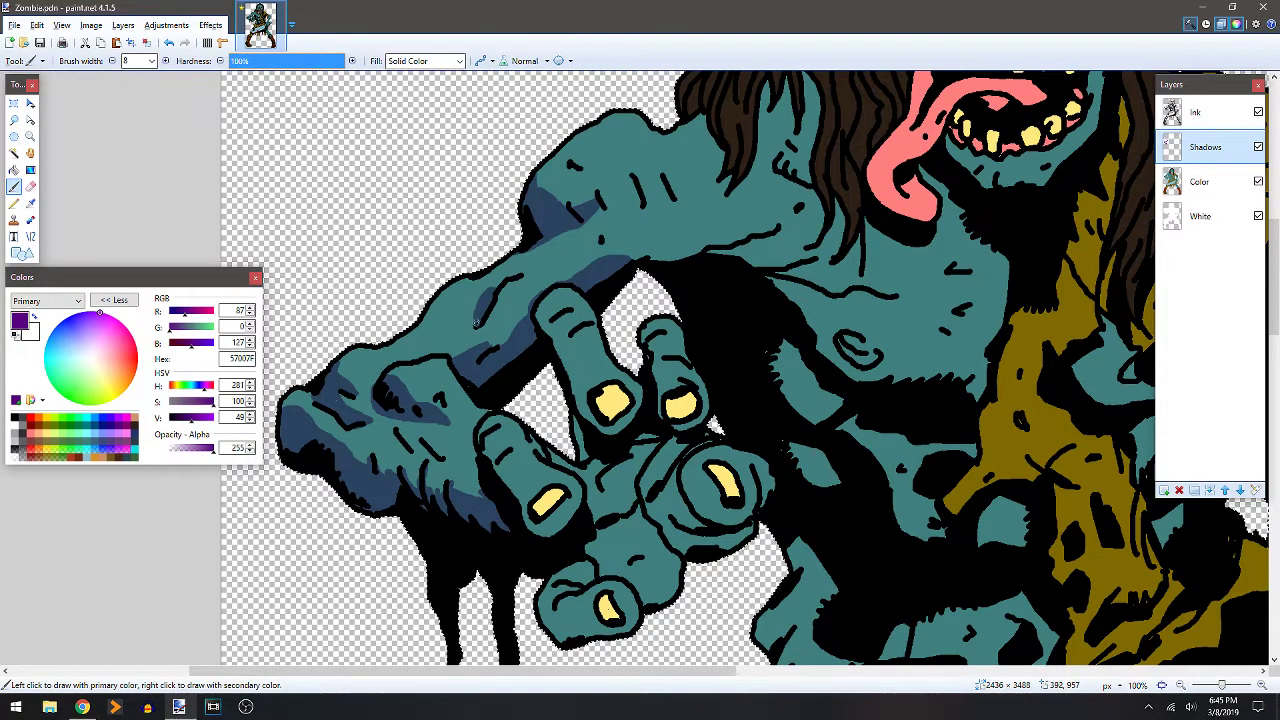
# Outline and fill shadows along the undersides of the lowest finger, the thumb and the finger nearest the back of the hand.
pyautogui.scroll(-3, 476, 320)
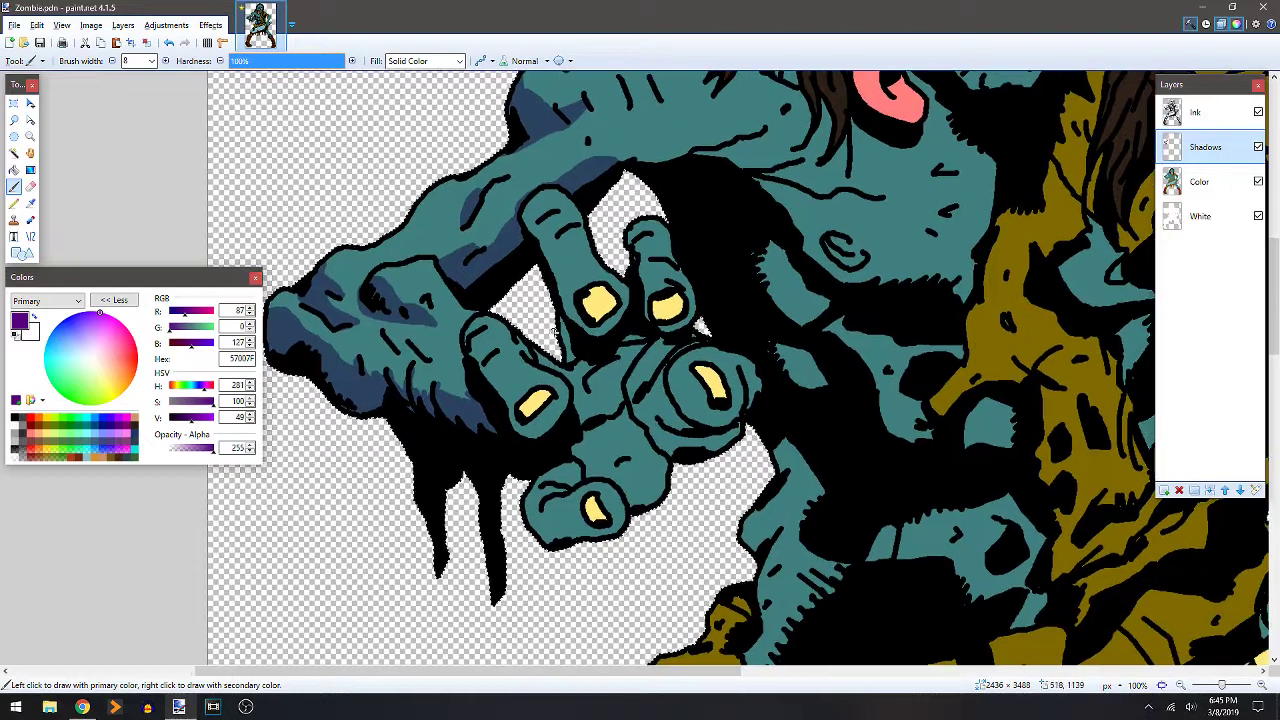
pyautogui.moveTo(530, 525); pyautogui.dragTo(662, 517)
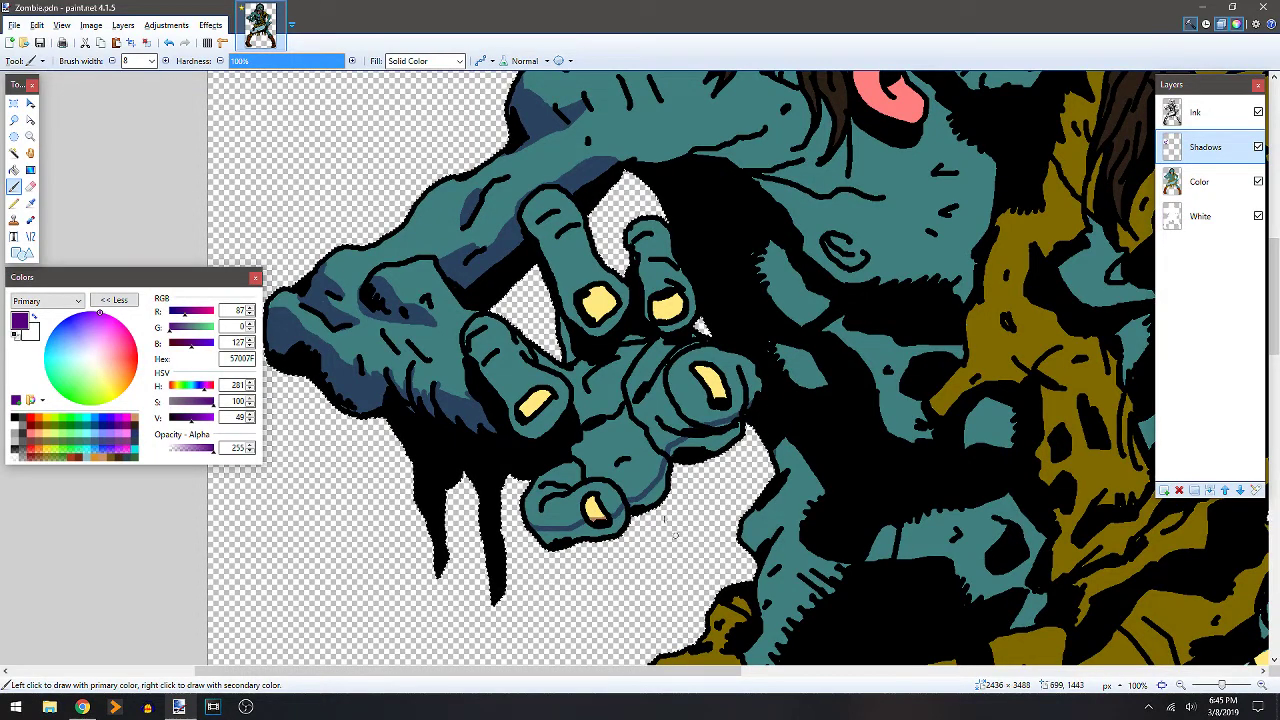
pyautogui.press('f')
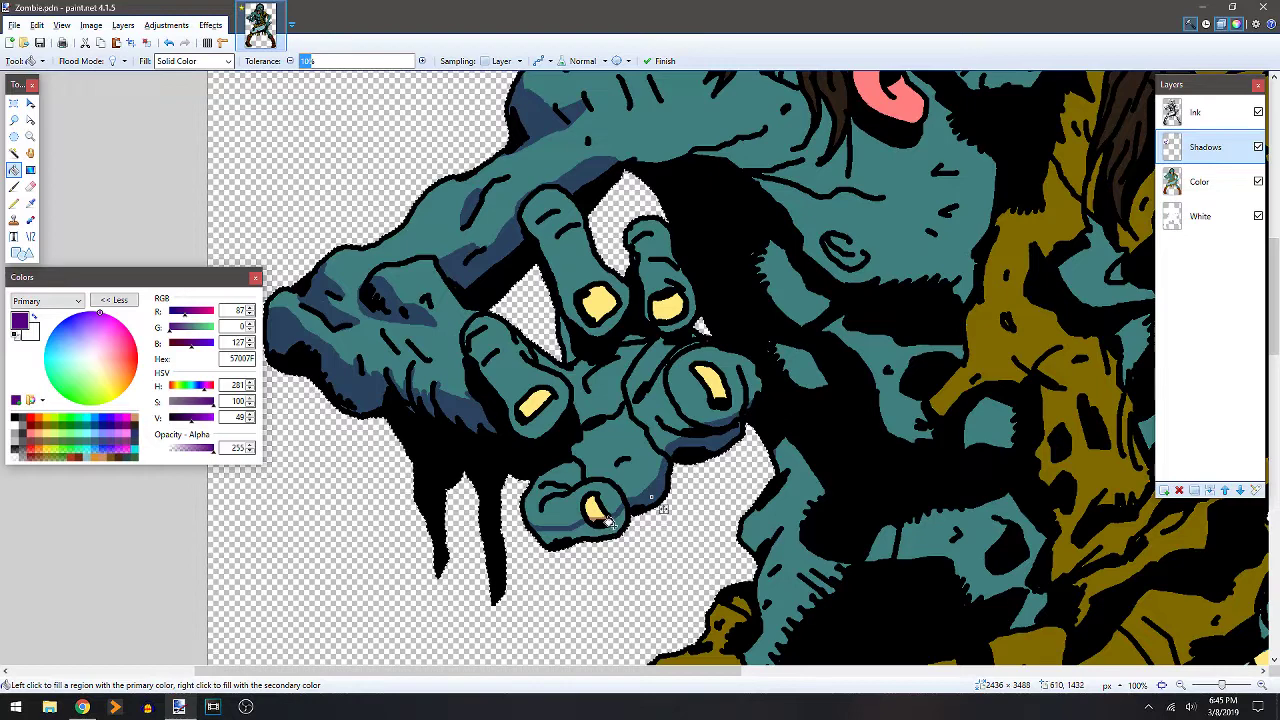
pyautogui.press('b')
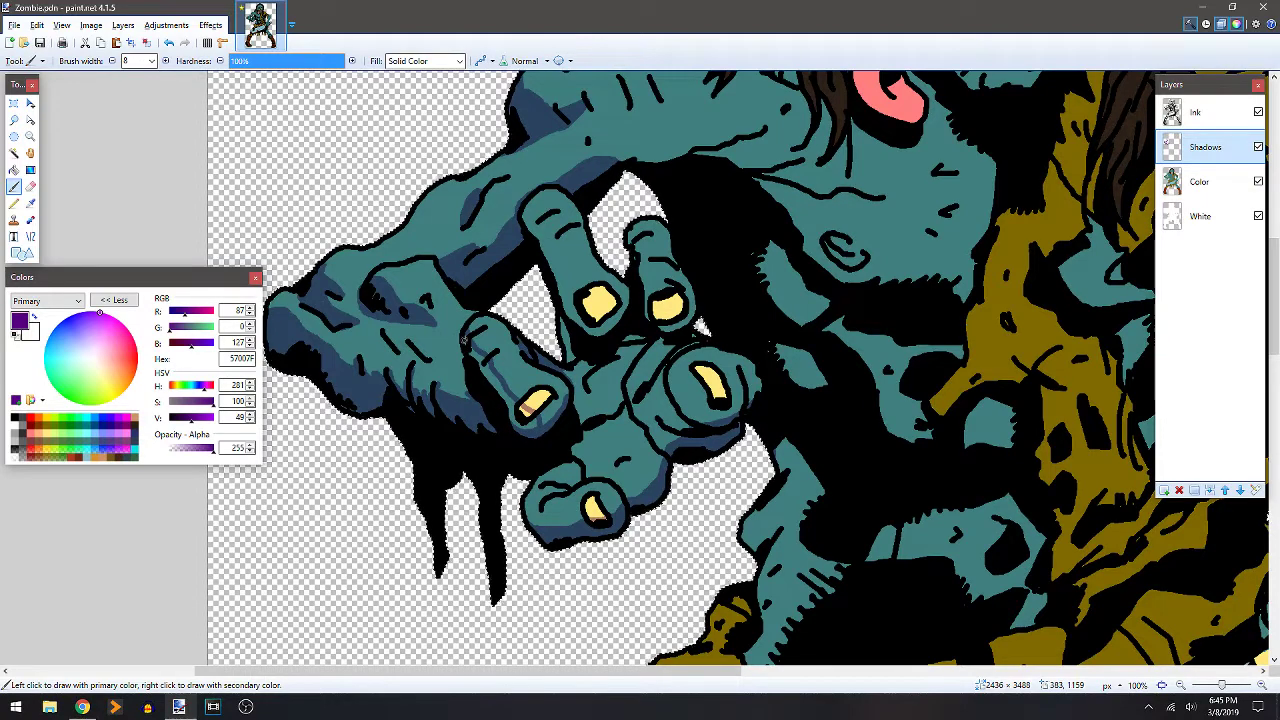
pyautogui.press('f')
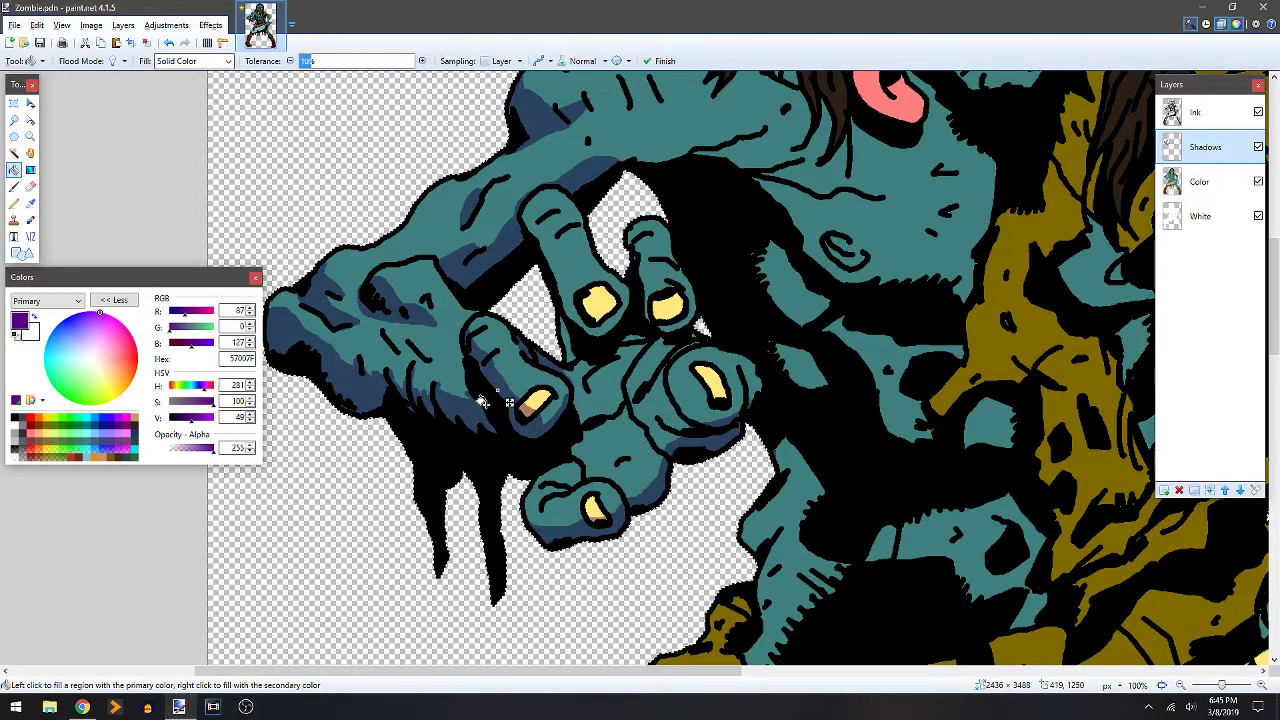
# Outline and fill shadows on the lower palm and around the base and knuckle of the lowest finger.
pyautogui.press('b')
pyautogui.scroll(-1, 540, 370)
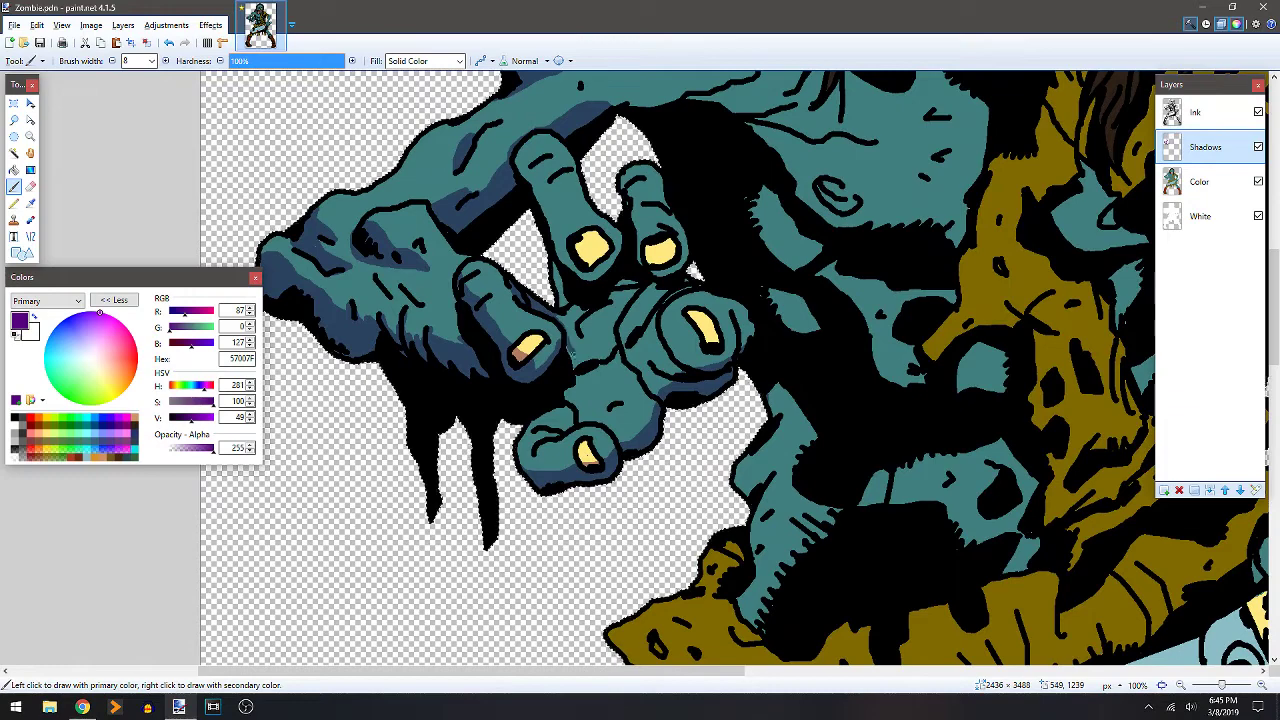
pyautogui.moveTo(570, 355)
pyautogui.mouseDown()
pyautogui.moveTo(614, 353)
pyautogui.moveTo(581, 380)
pyautogui.moveTo(578, 424)
pyautogui.mouseUp()
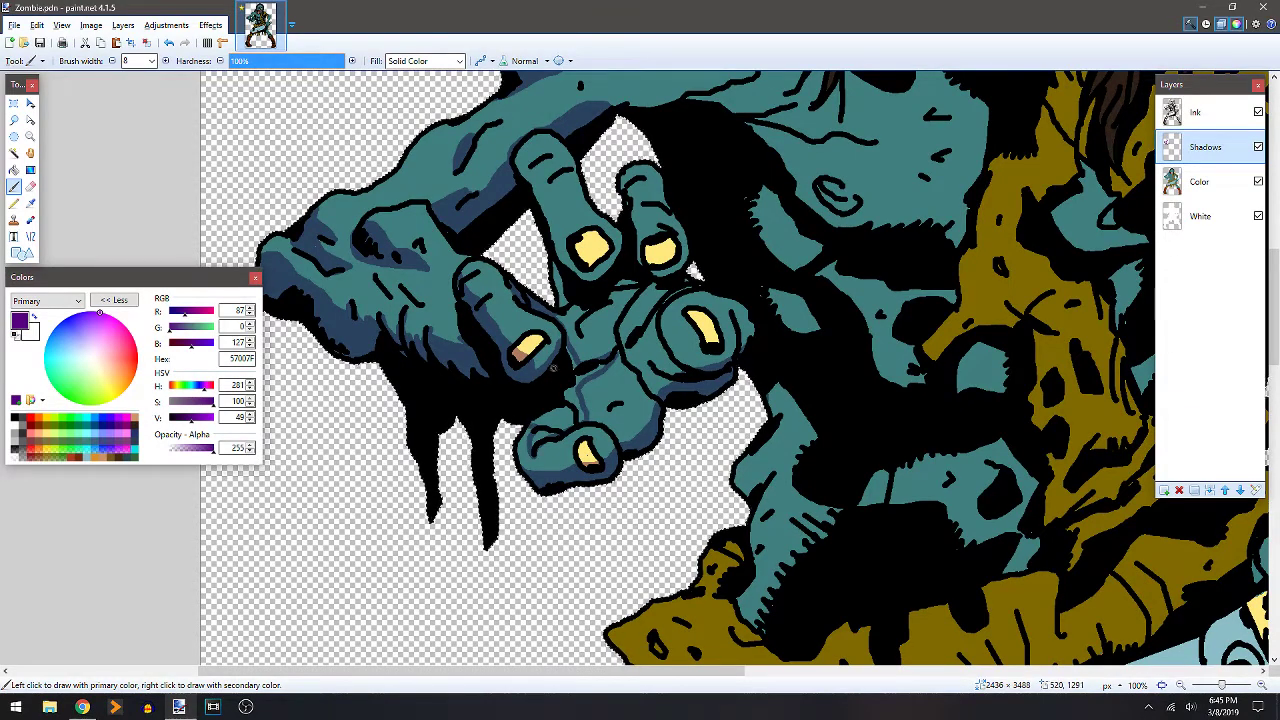
pyautogui.press('f')
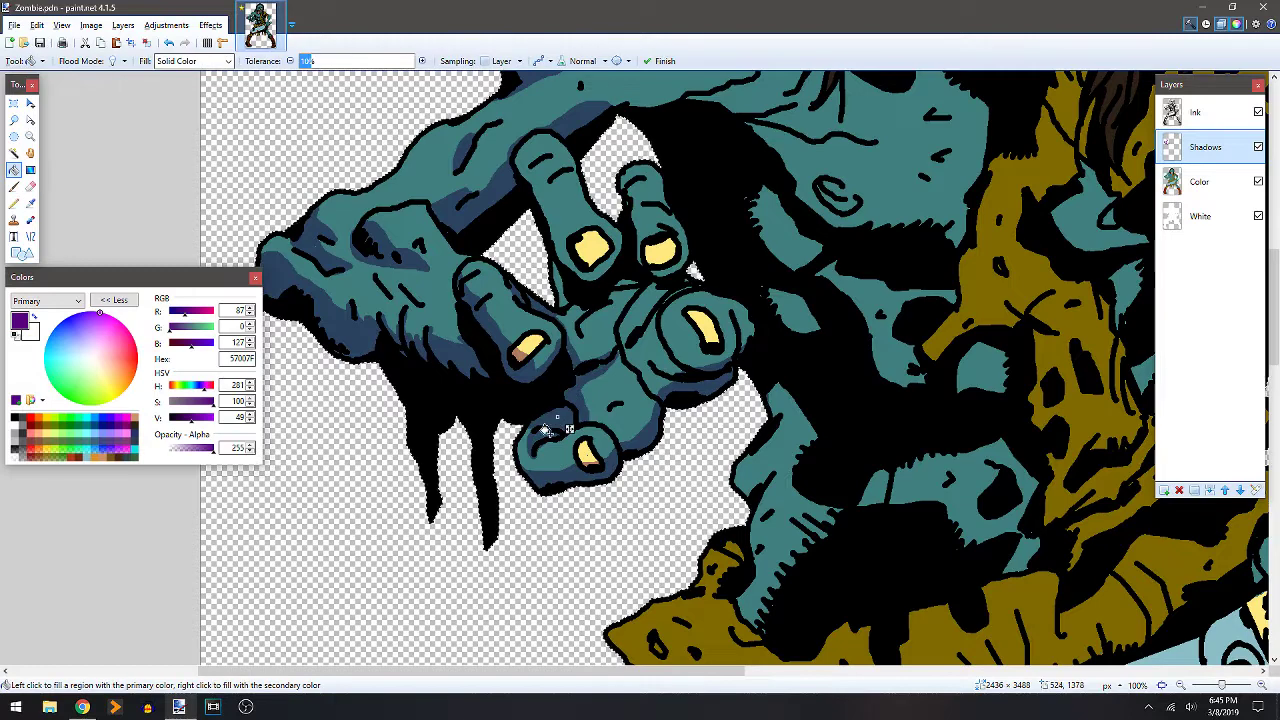
pyautogui.press('b')
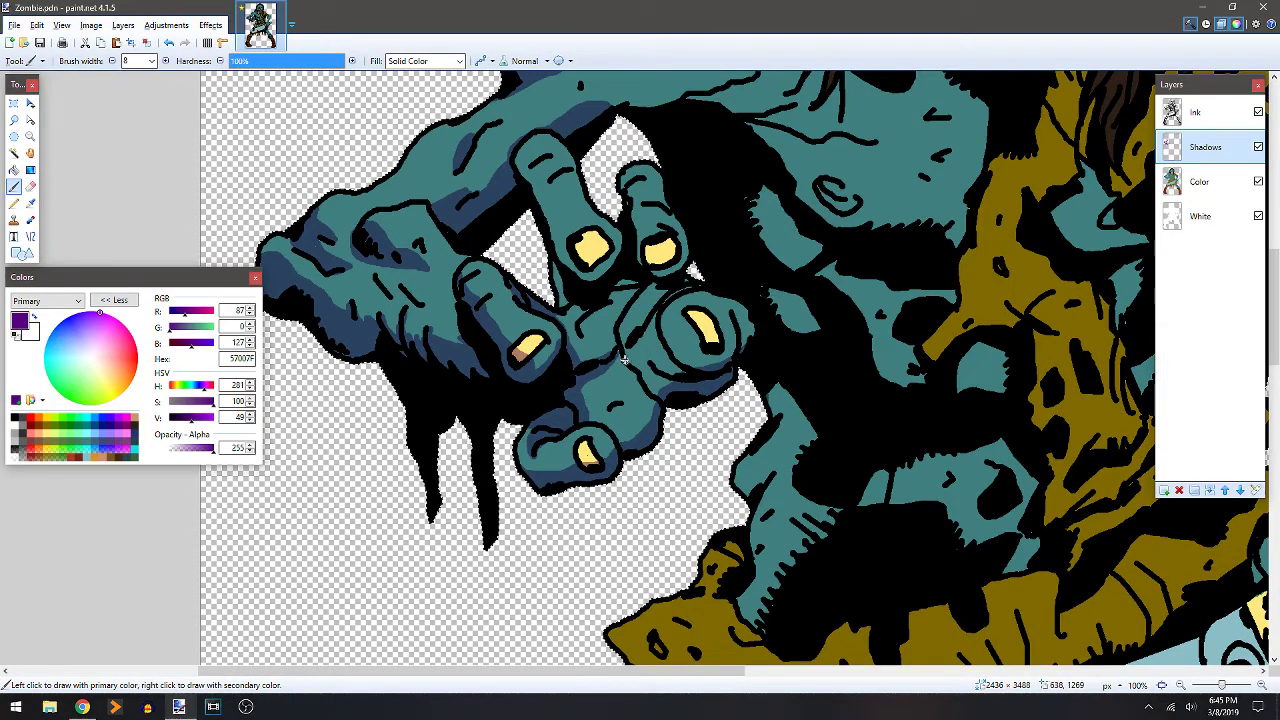
pyautogui.moveTo(616, 356); pyautogui.dragTo(641, 432)
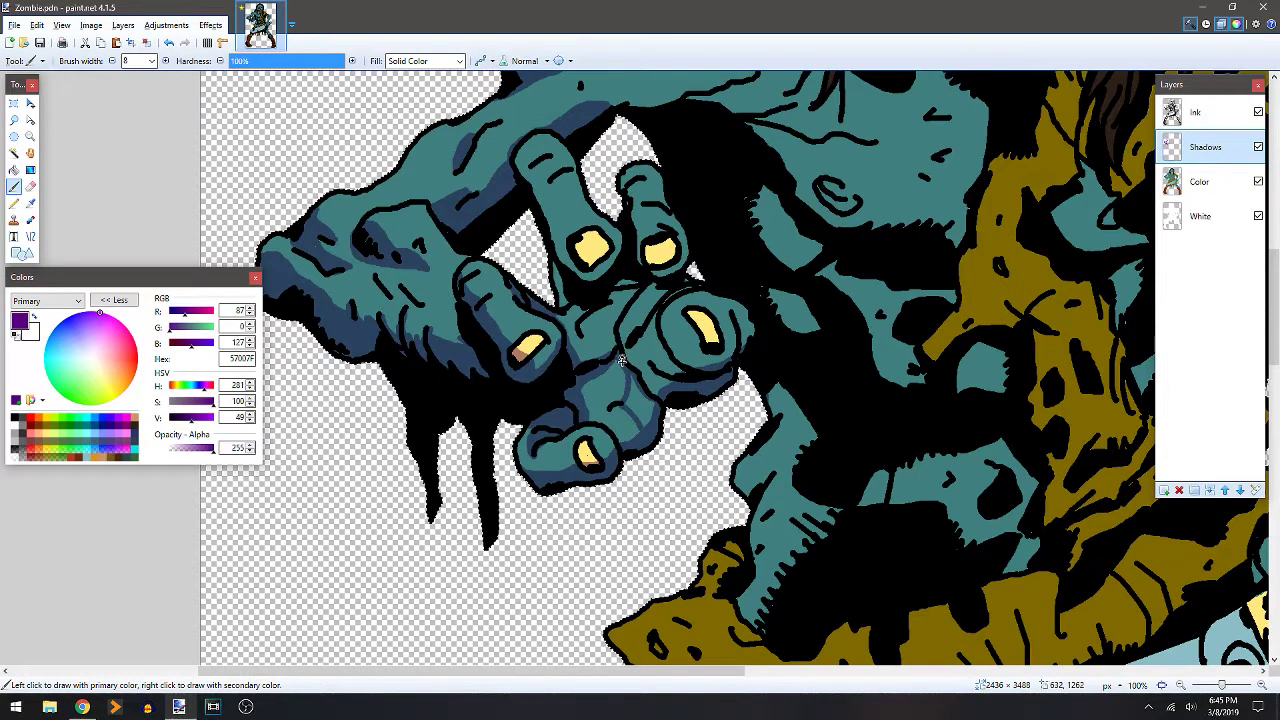
pyautogui.press('f')
pyautogui.click(637, 407)
# Paint shadows under the two raised fingertips, then outline and fill the upper palm shadow below them.
pyautogui.press('b')
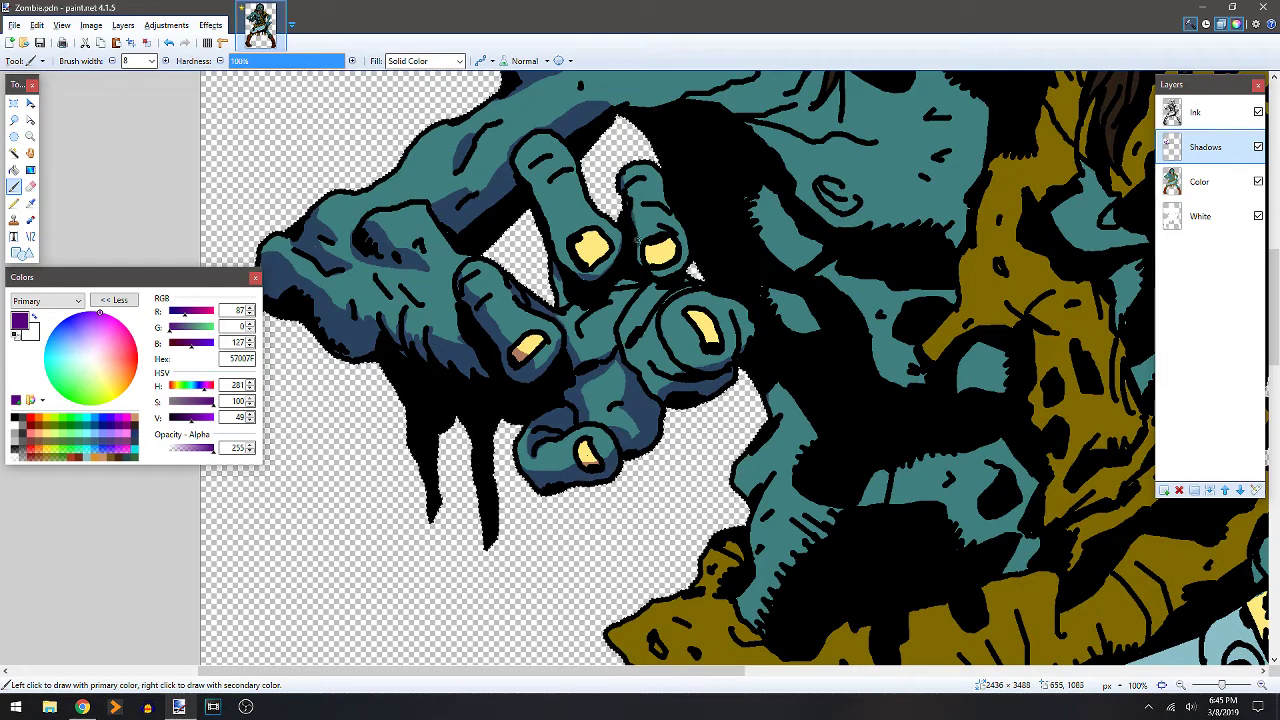
pyautogui.moveTo(648, 259); pyautogui.dragTo(676, 254)
pyautogui.moveTo(672, 294)
pyautogui.mouseDown()
pyautogui.moveTo(632, 341)
pyautogui.moveTo(654, 296)
pyautogui.moveTo(615, 327)
pyautogui.mouseUp()
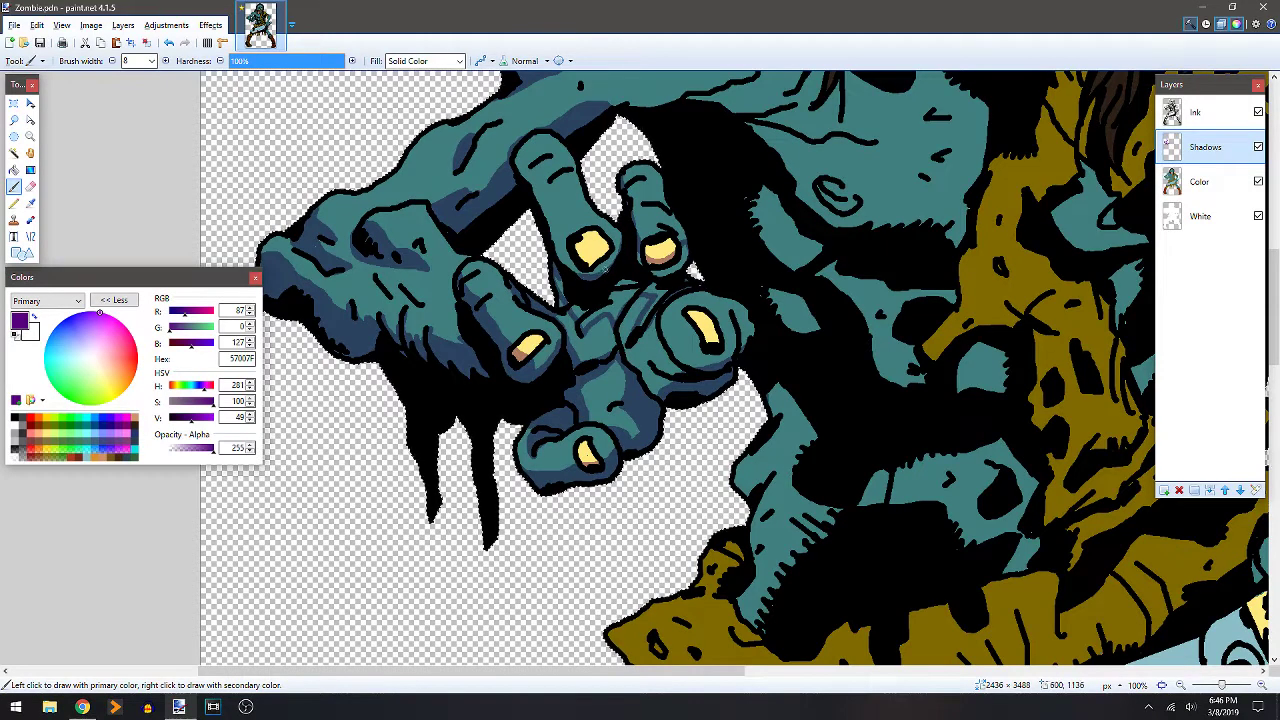
pyautogui.press('f')
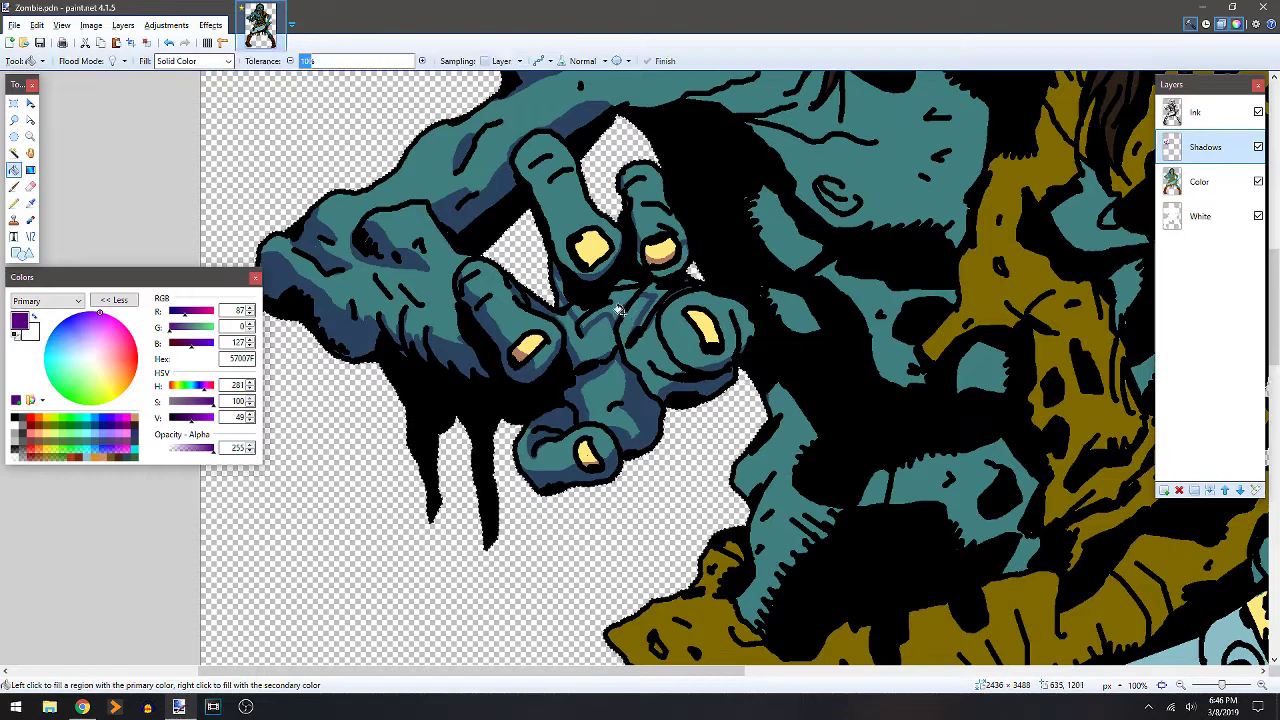
# Outline a shadow along the lower edge of the round thumb tip and its nail, and fill it with purple.
pyautogui.press('b')
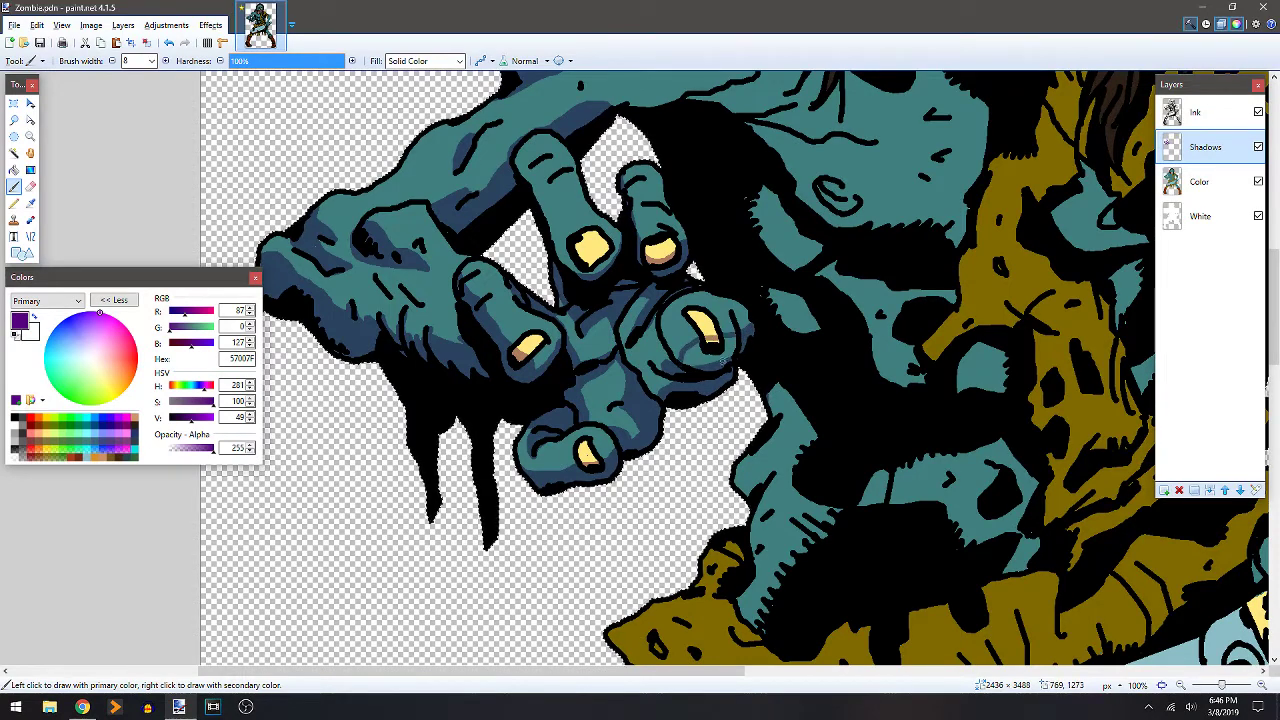
pyautogui.press('f')
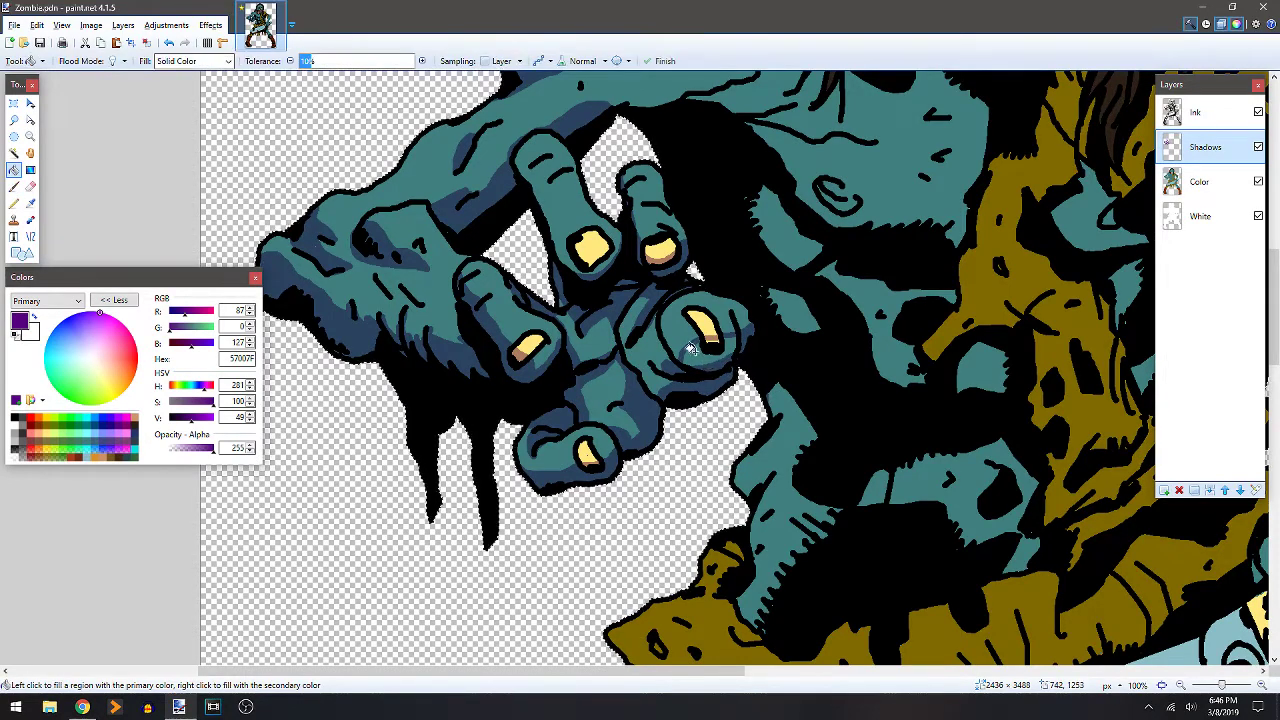
pyautogui.click(686, 362)
# Outline and fill a shadow down the side of the long raised finger, and shade the shorter raised finger beside it.
pyautogui.press('b')
pyautogui.scroll(3, 566, 168)
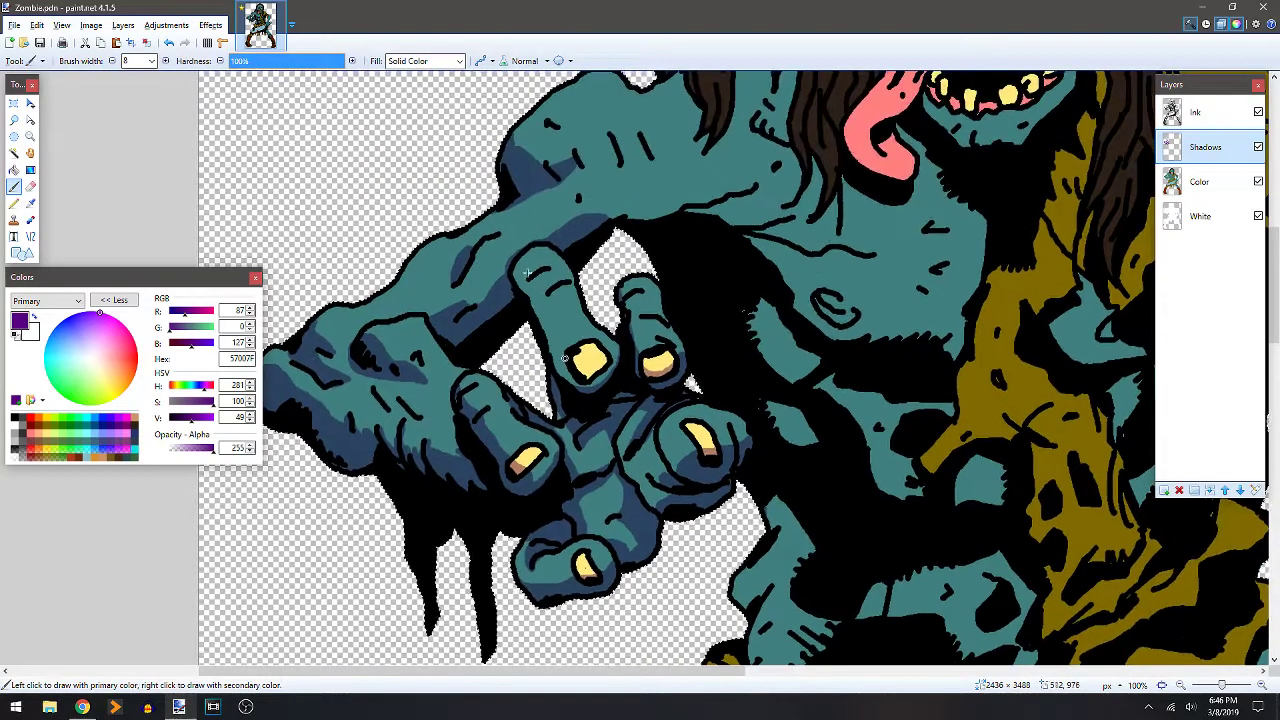
pyautogui.moveTo(523, 276); pyautogui.dragTo(602, 380)
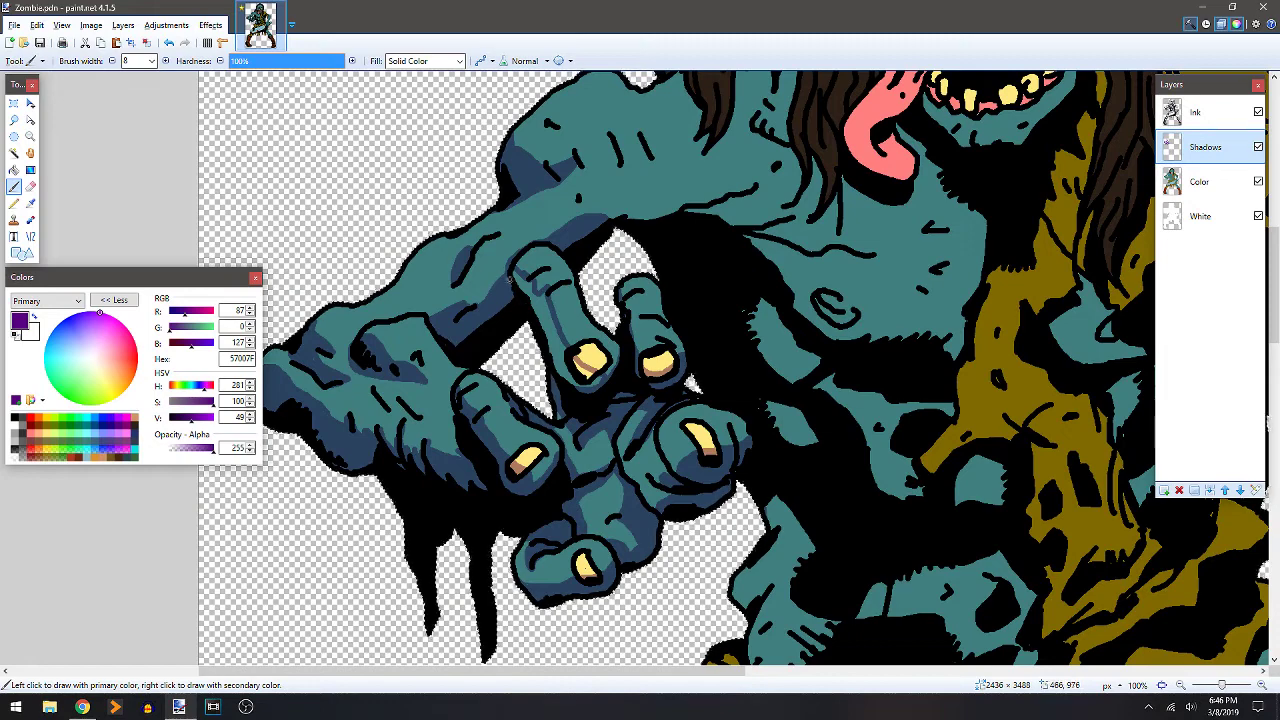
pyautogui.press('f')
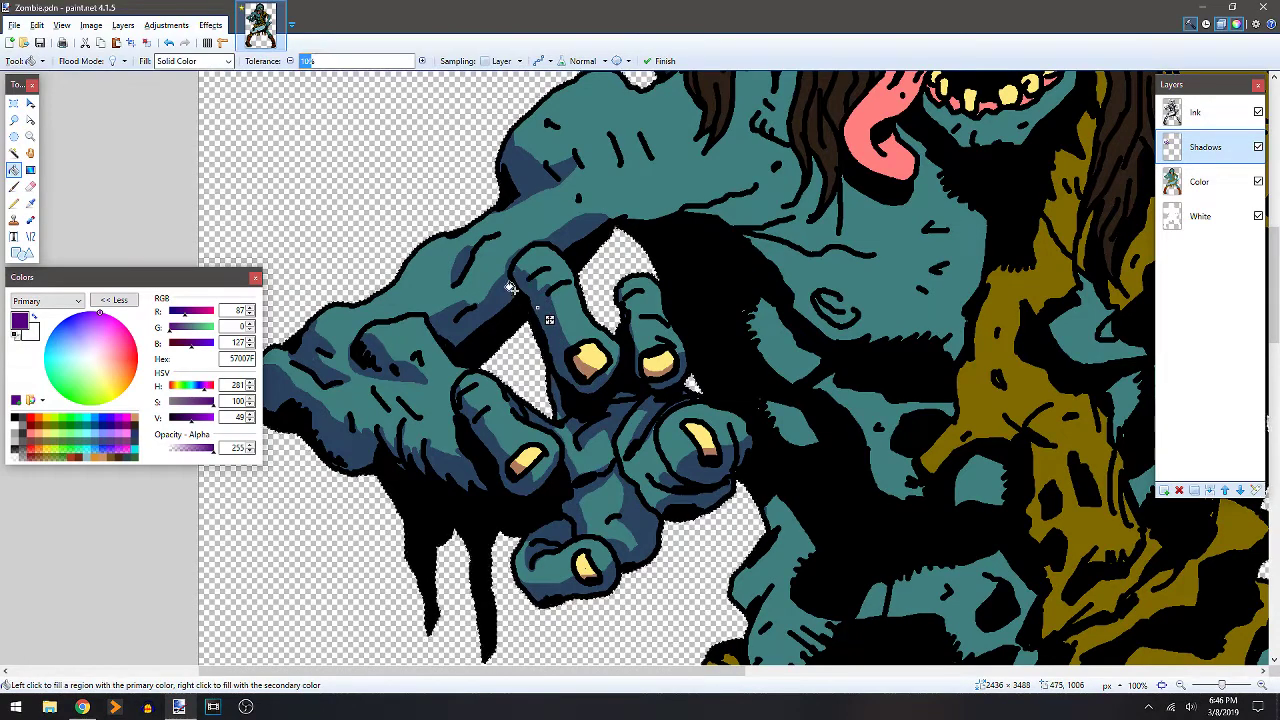
pyautogui.press('b')
pyautogui.moveTo(620, 284); pyautogui.dragTo(576, 256)
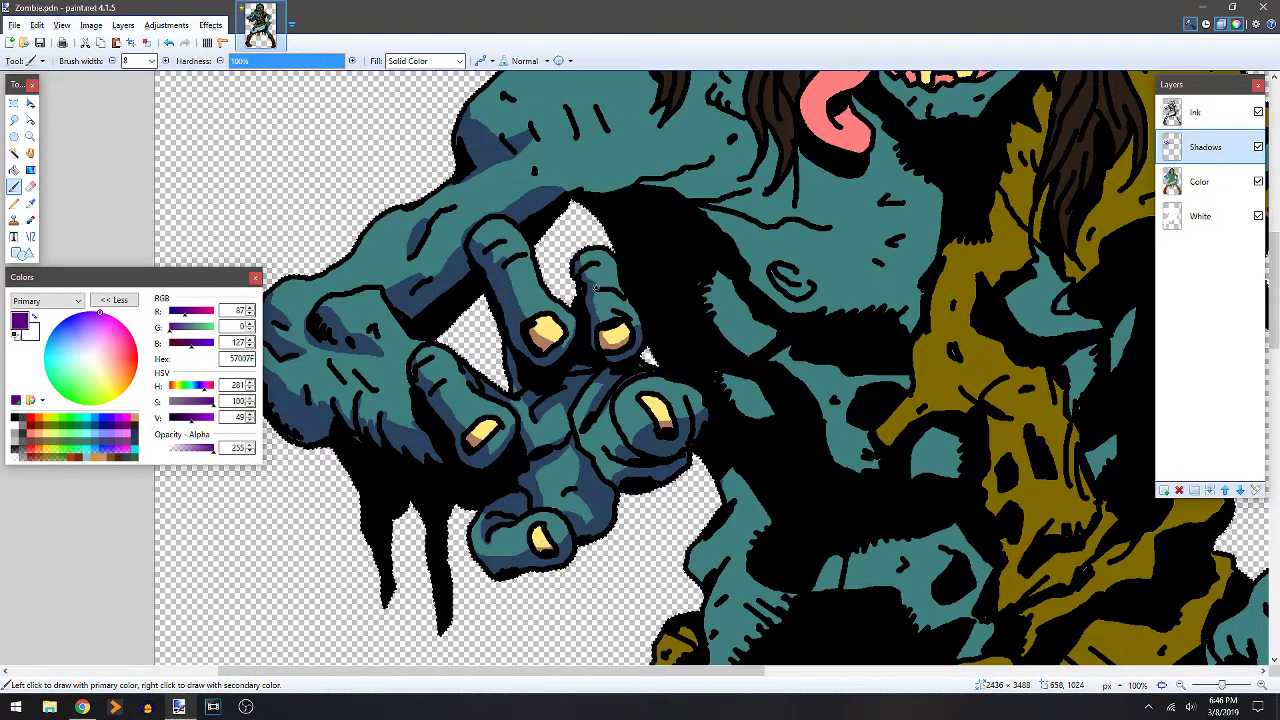
# Outline a shadow from the underside of the upper arm across the armpit and lower chest, and fill its enclosed areas.
pyautogui.moveTo(519, 296)
pyautogui.mouseDown()
pyautogui.moveTo(586, 334)
pyautogui.moveTo(627, 438)
pyautogui.moveTo(607, 440)
pyautogui.mouseUp()
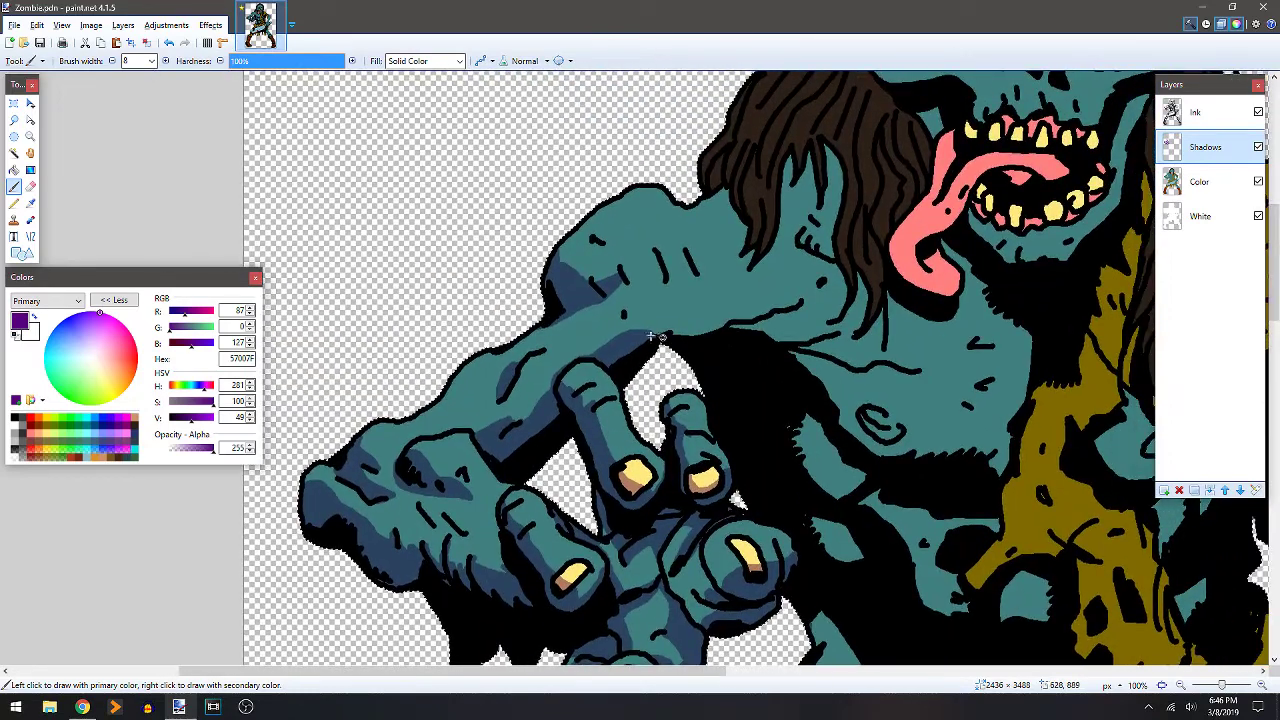
pyautogui.moveTo(651, 337)
pyautogui.mouseDown()
pyautogui.moveTo(672, 310)
pyautogui.moveTo(819, 283)
pyautogui.moveTo(780, 318)
pyautogui.moveTo(801, 330)
pyautogui.moveTo(852, 317)
pyautogui.moveTo(837, 338)
pyautogui.moveTo(920, 363)
pyautogui.moveTo(859, 372)
pyautogui.moveTo(856, 404)
pyautogui.moveTo(892, 429)
pyautogui.moveTo(1015, 458)
pyautogui.mouseUp()
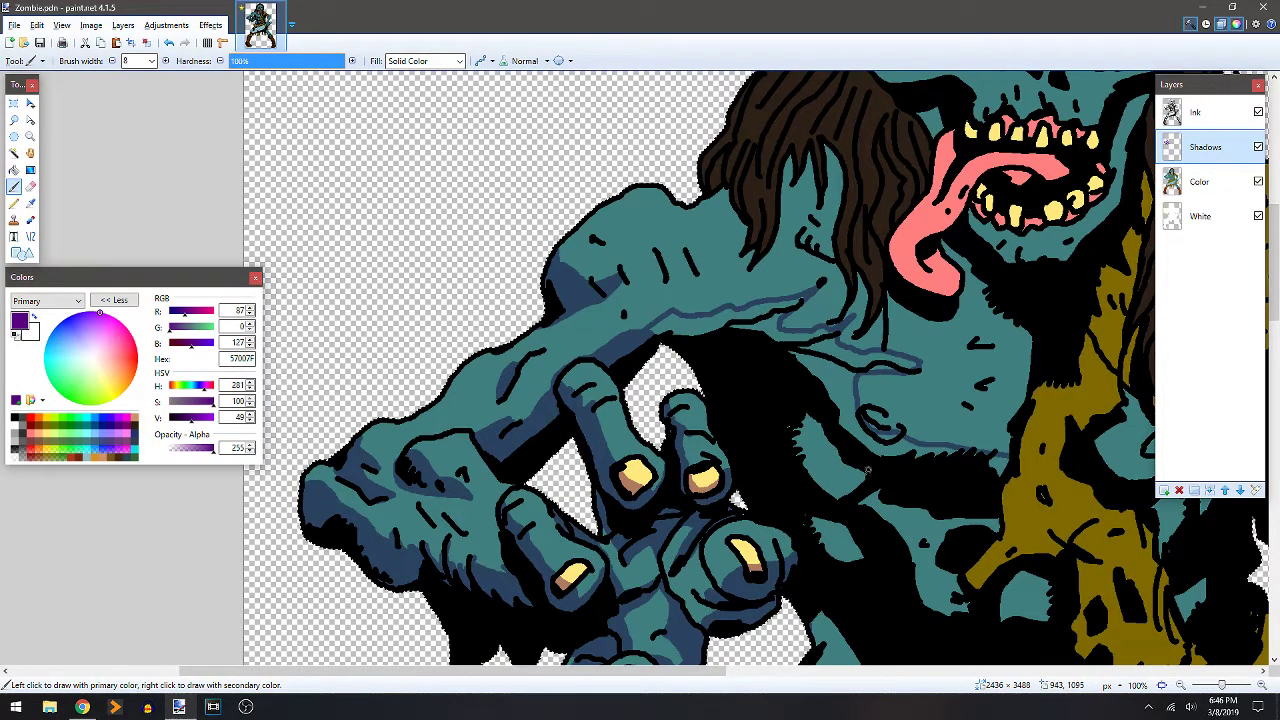
pyautogui.moveTo(844, 457); pyautogui.dragTo(820, 498)
pyautogui.press('f')
pyautogui.click(712, 338)
pyautogui.hscroll(1, 695, 342)
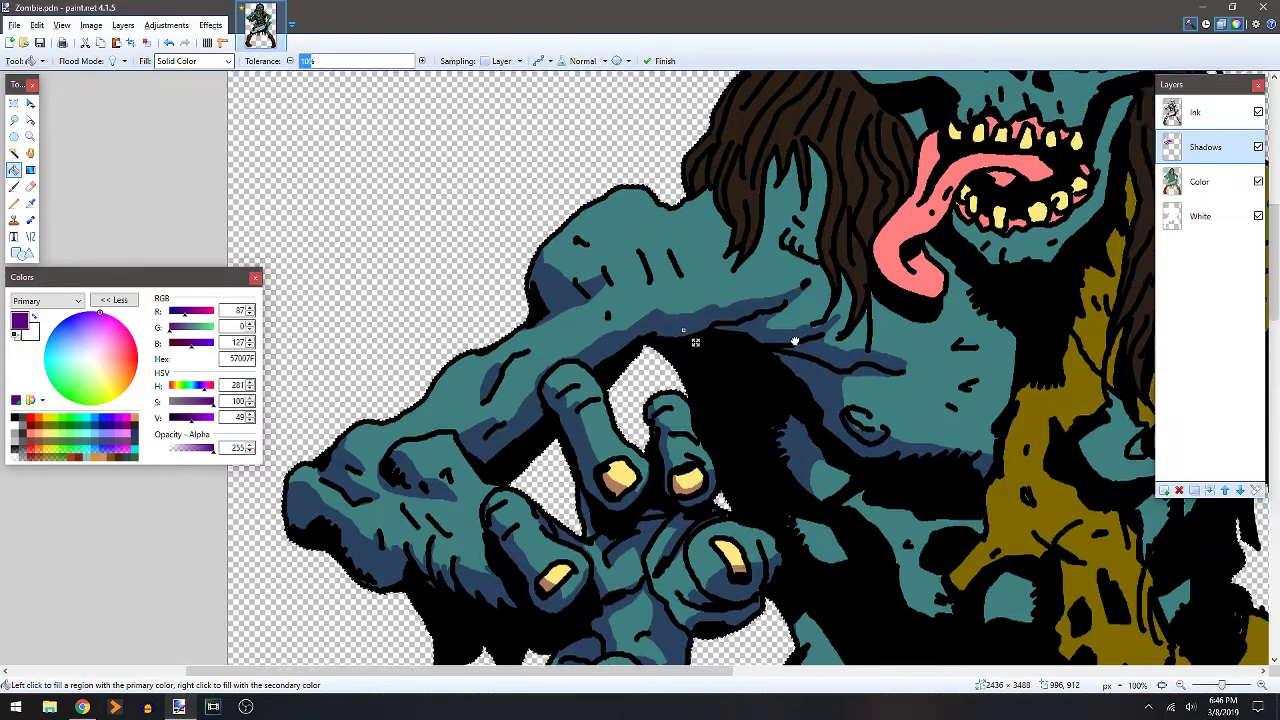
pyautogui.hscroll(5, 695, 342)
pyautogui.scroll(-1, 695, 342)
# Outline a shadow around the short creases on the shoulder beneath the hanging hair and fill it with purple.
pyautogui.press('b')
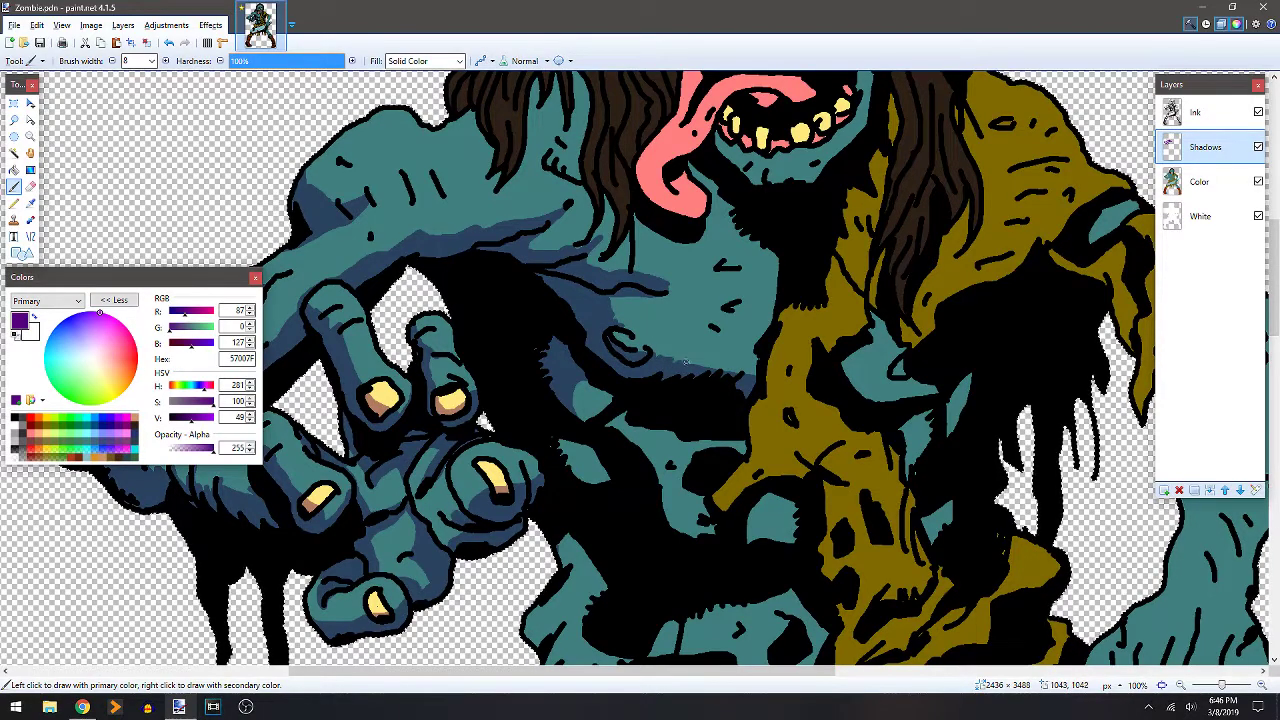
pyautogui.moveTo(690, 280); pyautogui.dragTo(703, 349)
pyautogui.moveTo(620, 268); pyautogui.dragTo(701, 301)
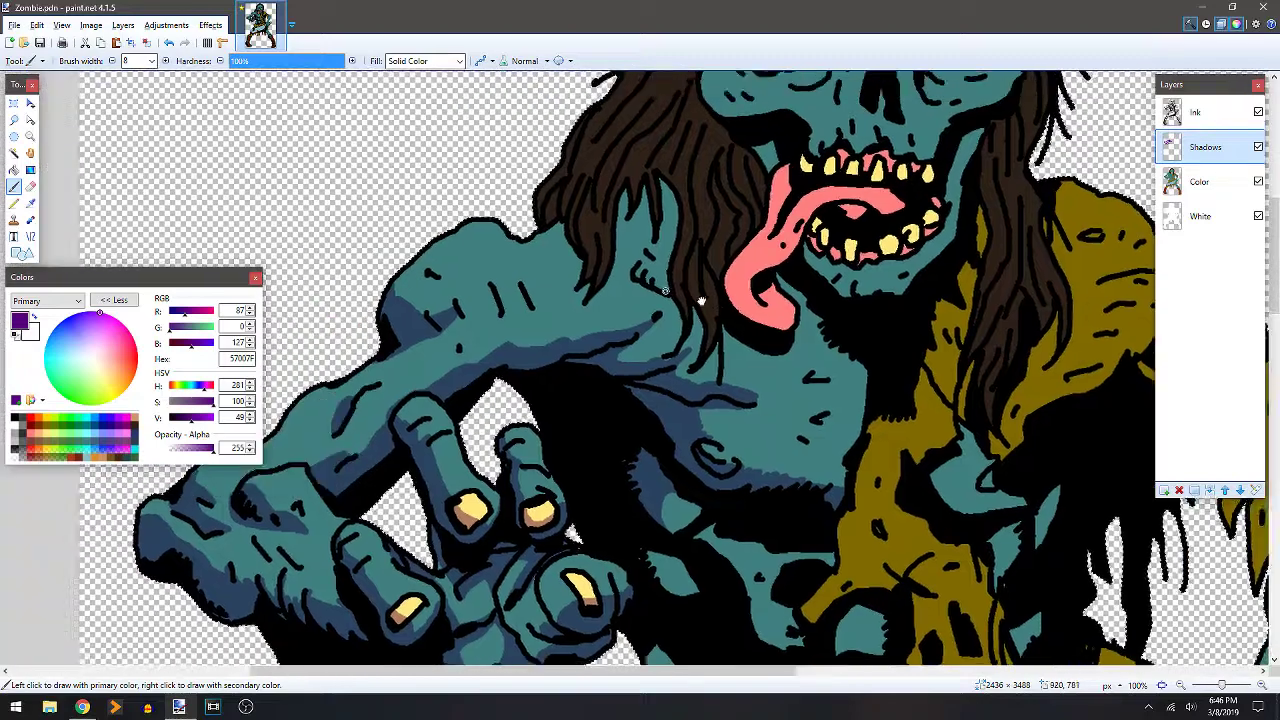
pyautogui.hscroll(-1, 700, 300)
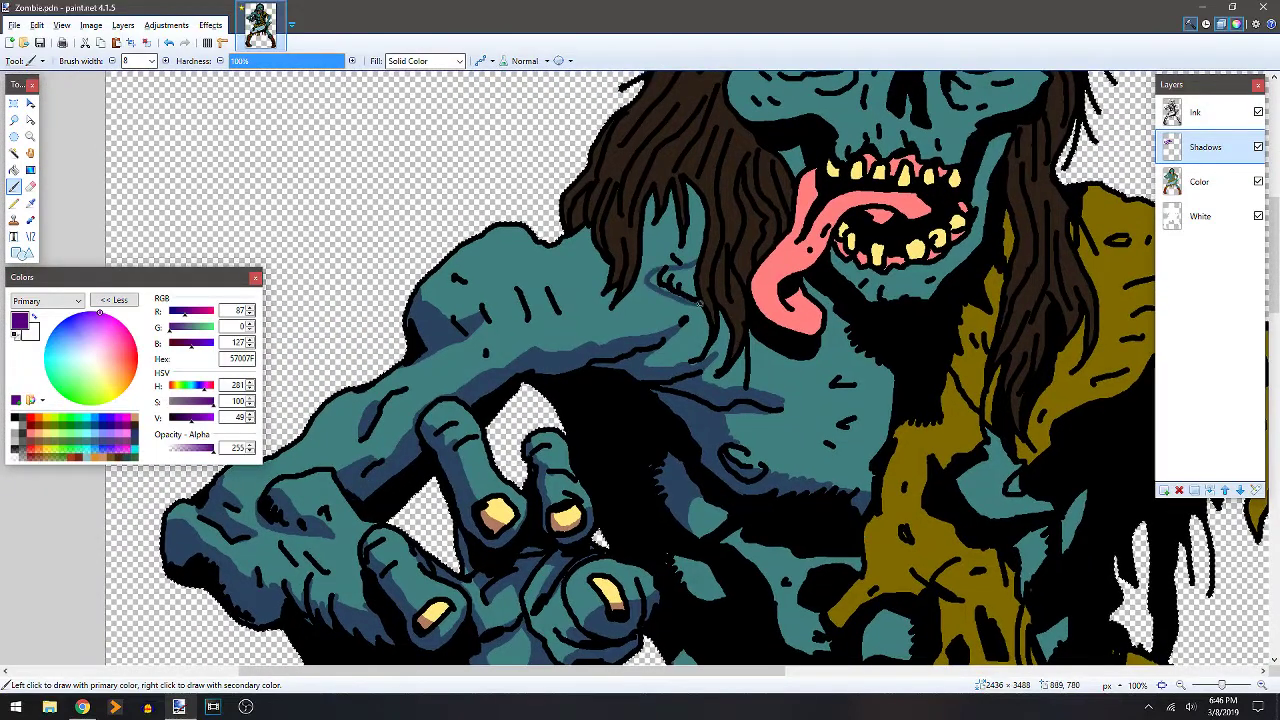
pyautogui.press('f')
pyautogui.click(678, 279)
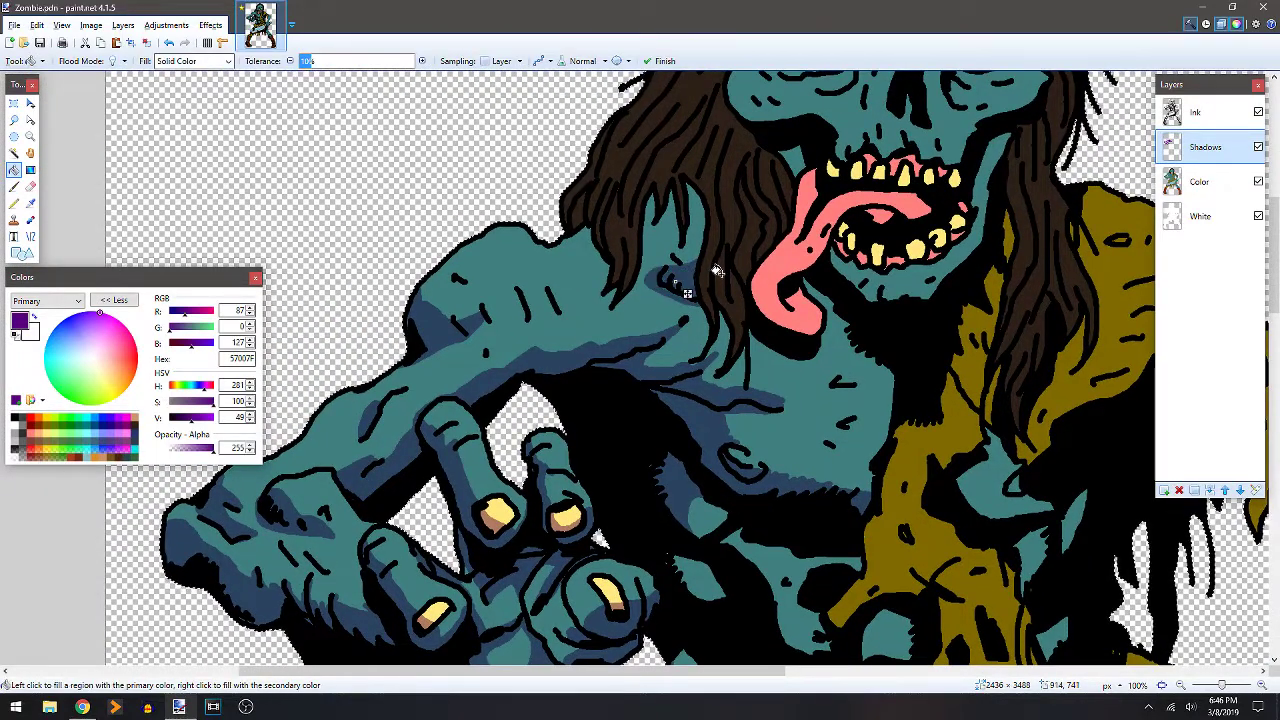
# Outline a shadow around the three parallel creases on the zombie's right upper arm and fill it with purple.
pyautogui.press('b')
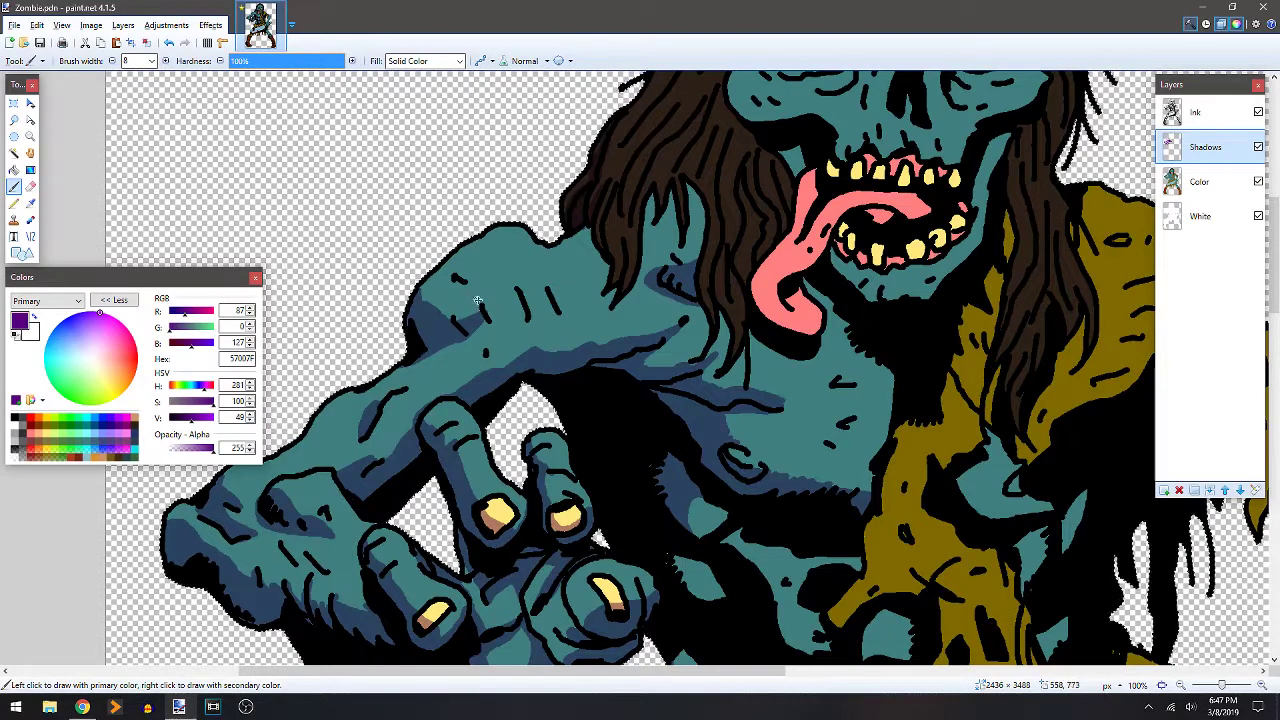
pyautogui.moveTo(480, 304)
pyautogui.mouseDown()
pyautogui.moveTo(537, 273)
pyautogui.moveTo(557, 302)
pyautogui.moveTo(506, 342)
pyautogui.mouseUp()
pyautogui.press('f')
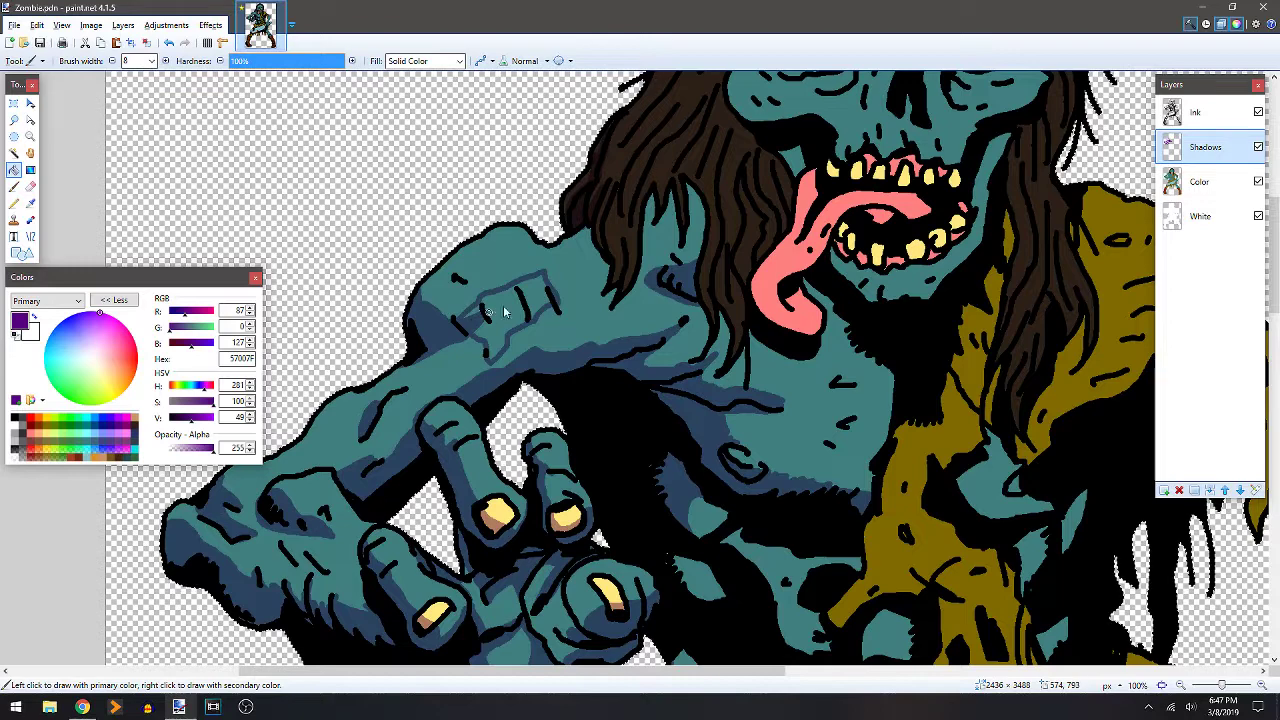
pyautogui.click(510, 310)
# Outline a shadow on the shoulder skin showing between the hanging hair strands and fill it with purple.
pyautogui.press('b')
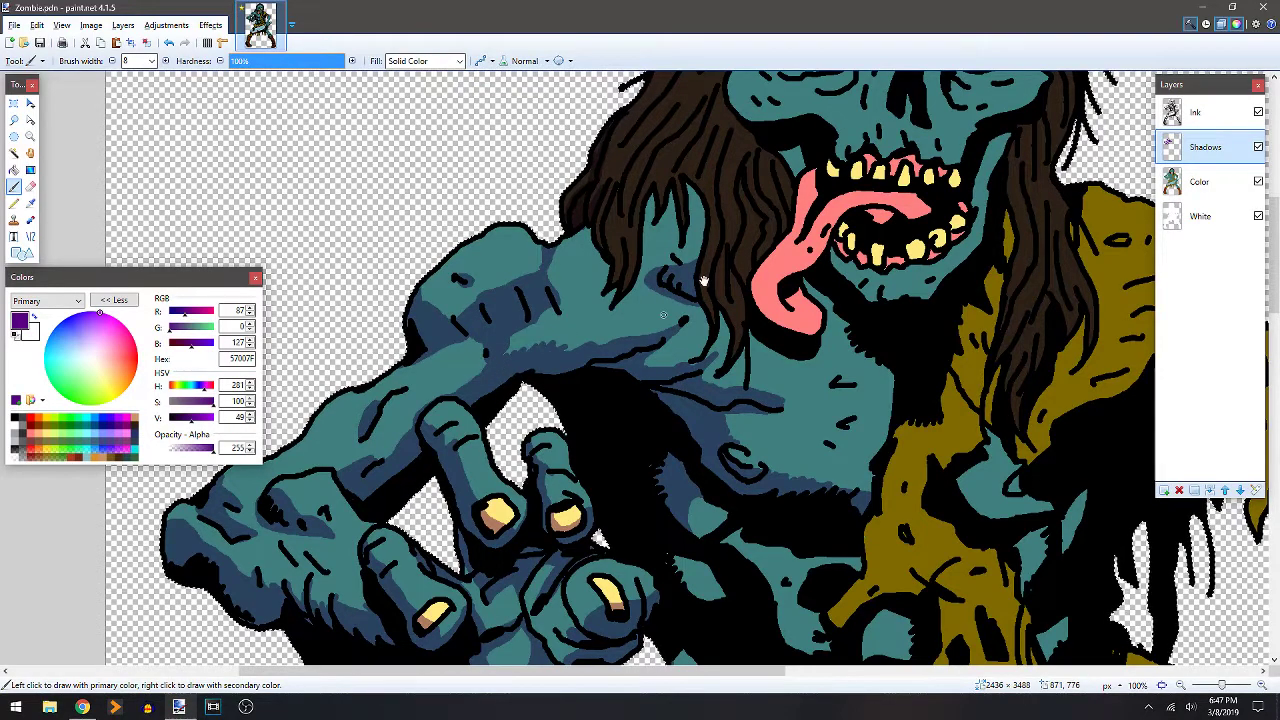
pyautogui.moveTo(704, 281); pyautogui.dragTo(595, 235)
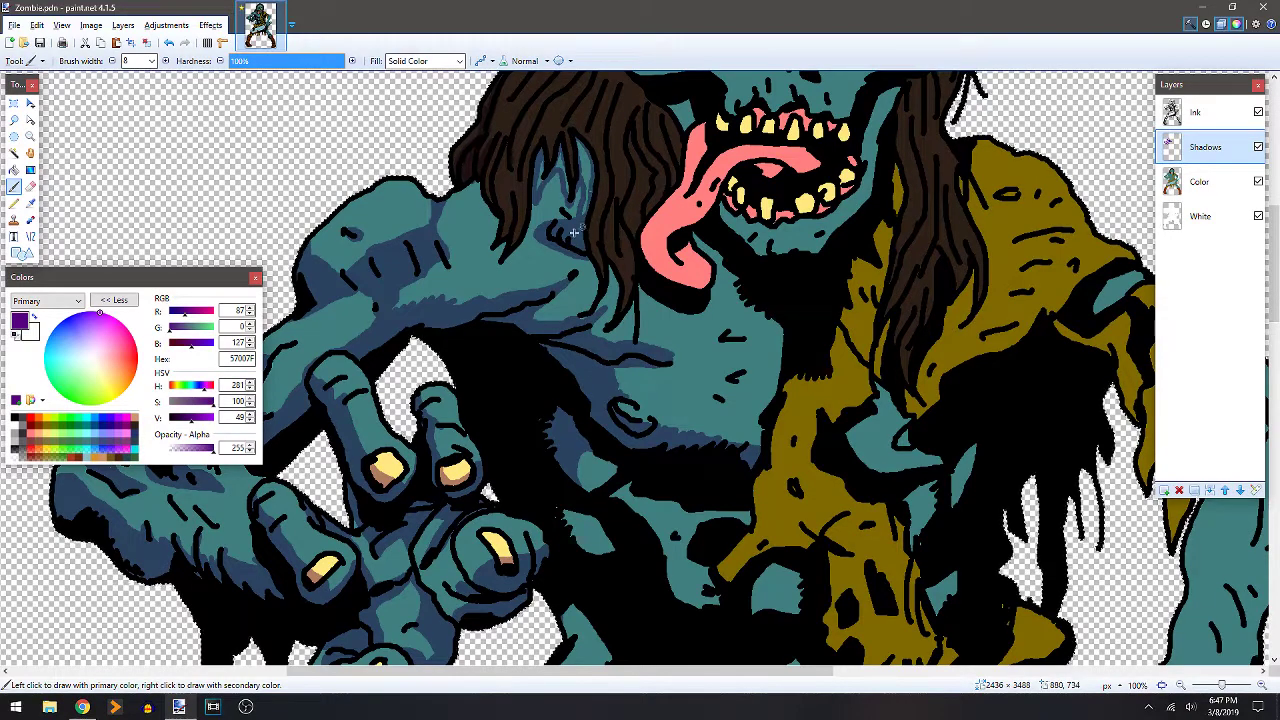
pyautogui.press('f')
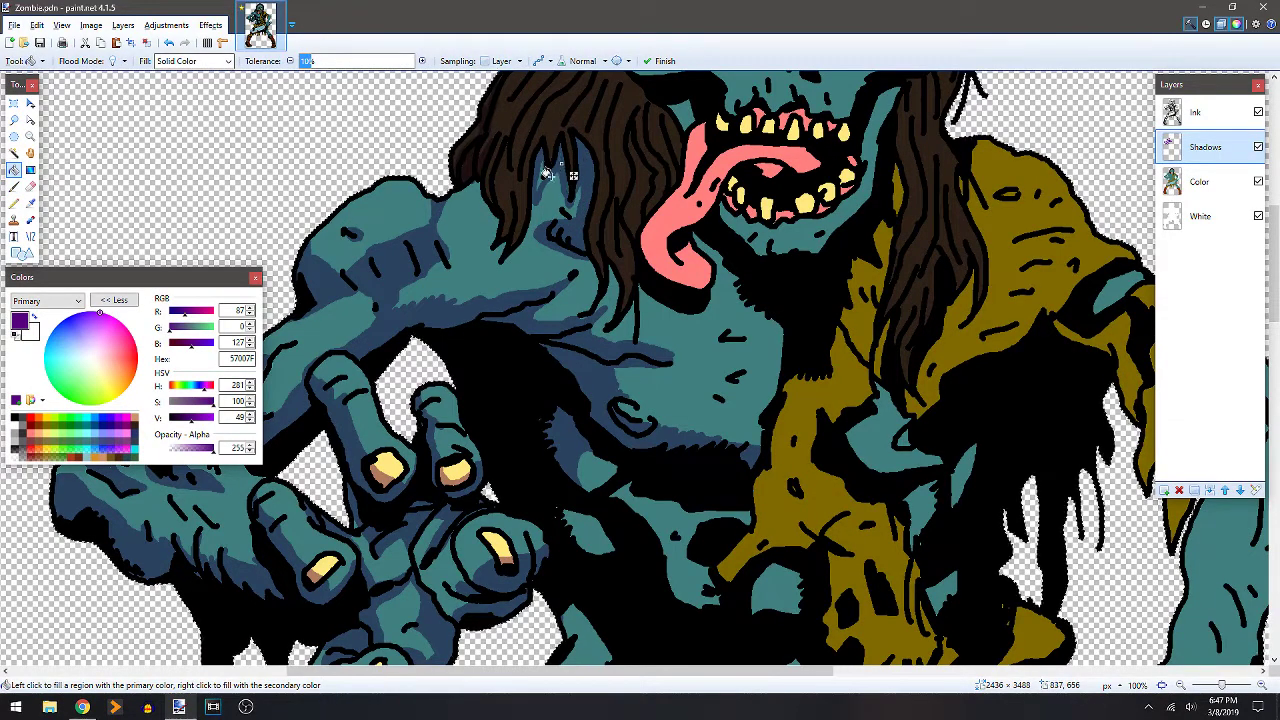
pyautogui.press('b')
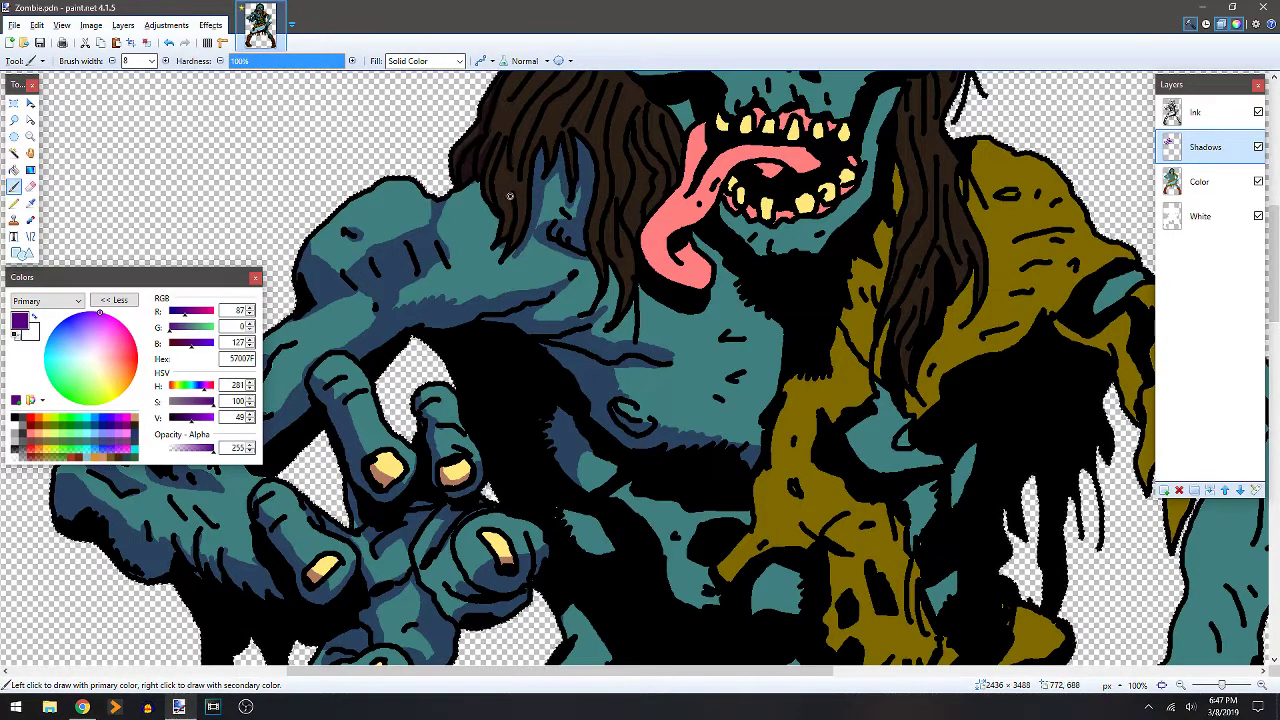
# Shade the lower hair strands above the shoulder and beside the jaw with purple.
pyautogui.moveTo(558, 157); pyautogui.dragTo(532, 278)
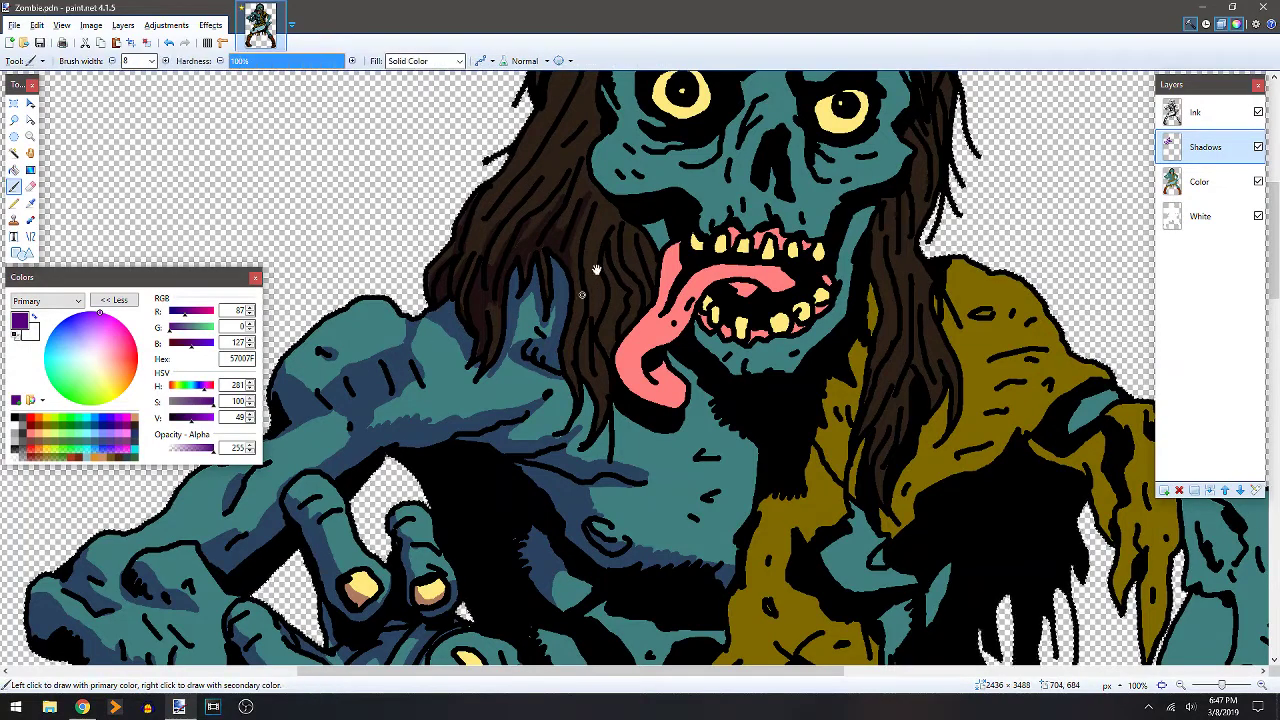
pyautogui.moveTo(596, 270); pyautogui.dragTo(546, 378)
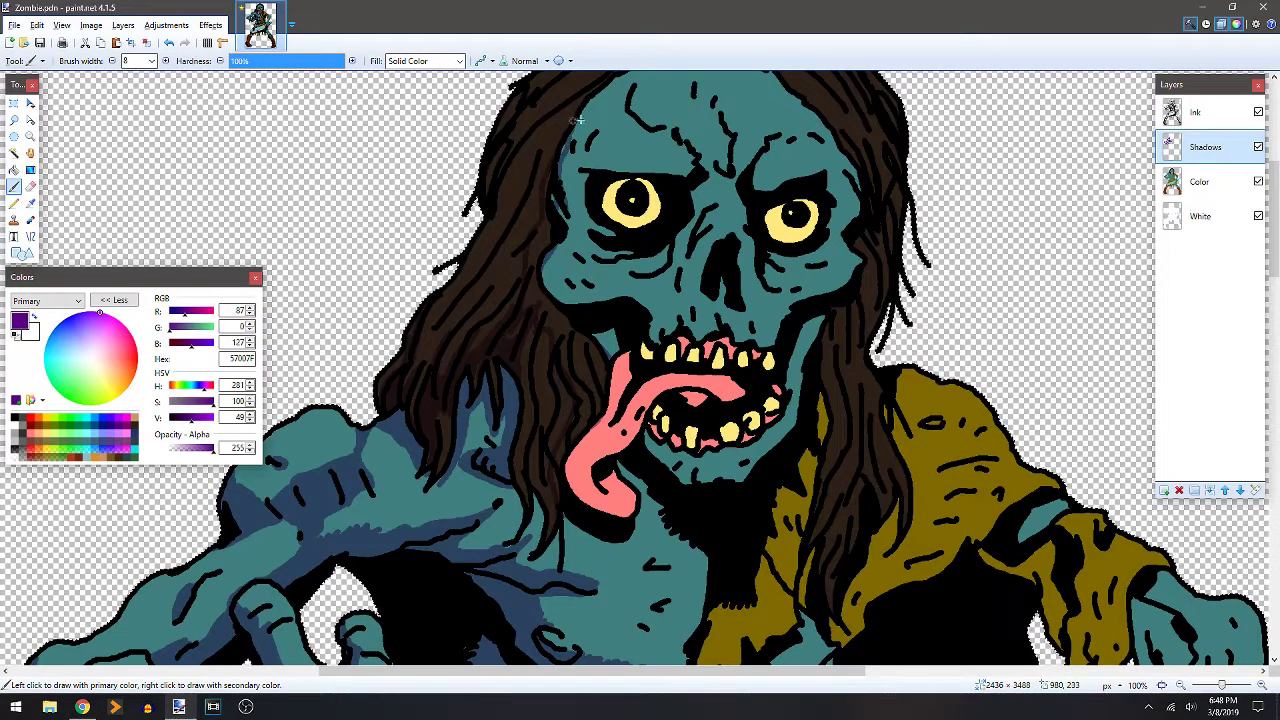
pyautogui.press('f')
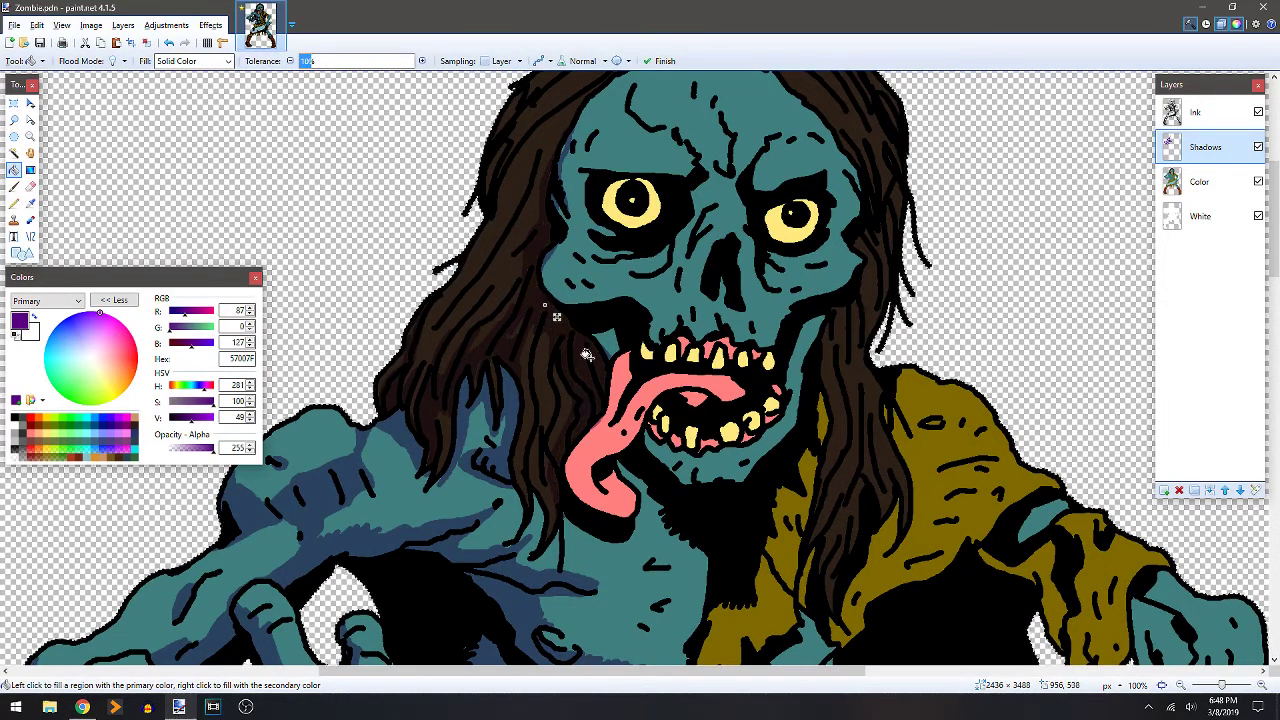
# Paint a shadow down the zombie's right temple and along the underside of the cheekbone, and fill it with purple.
pyautogui.press('b')
pyautogui.scroll(2, 570, 400)
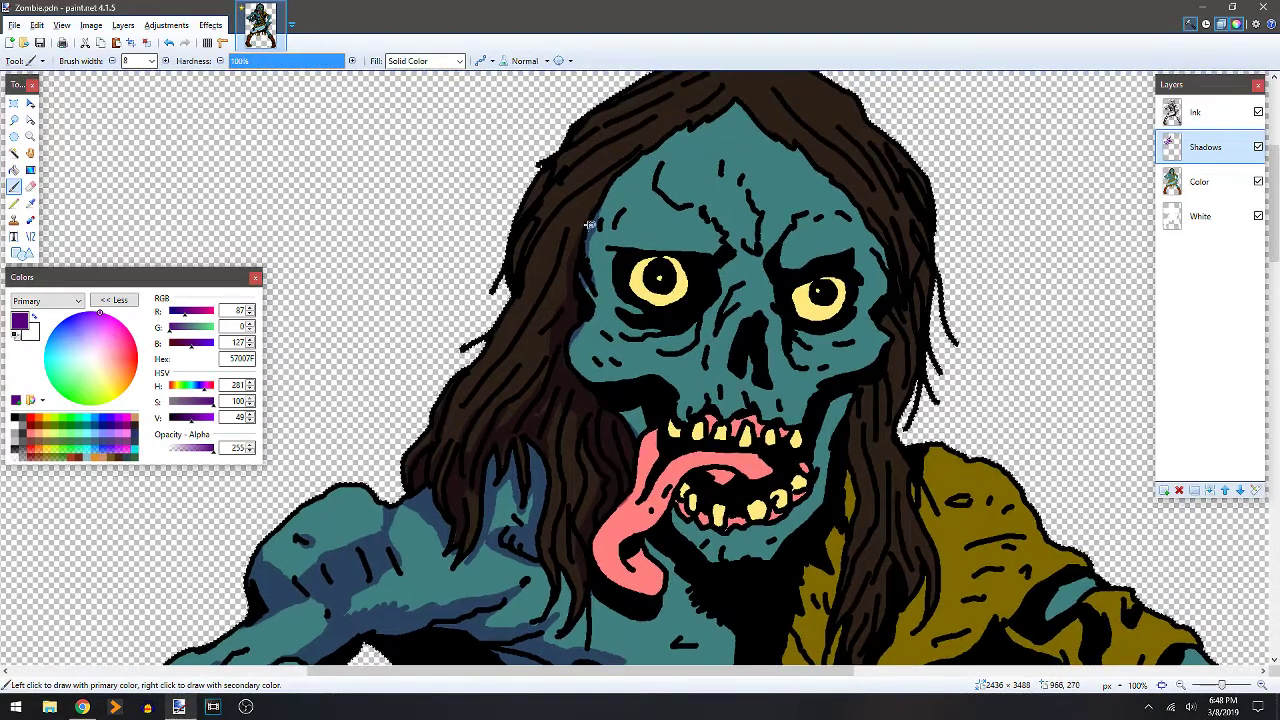
pyautogui.moveTo(590, 232)
pyautogui.mouseDown()
pyautogui.moveTo(612, 247)
pyautogui.moveTo(591, 280)
pyautogui.moveTo(591, 320)
pyautogui.mouseUp()
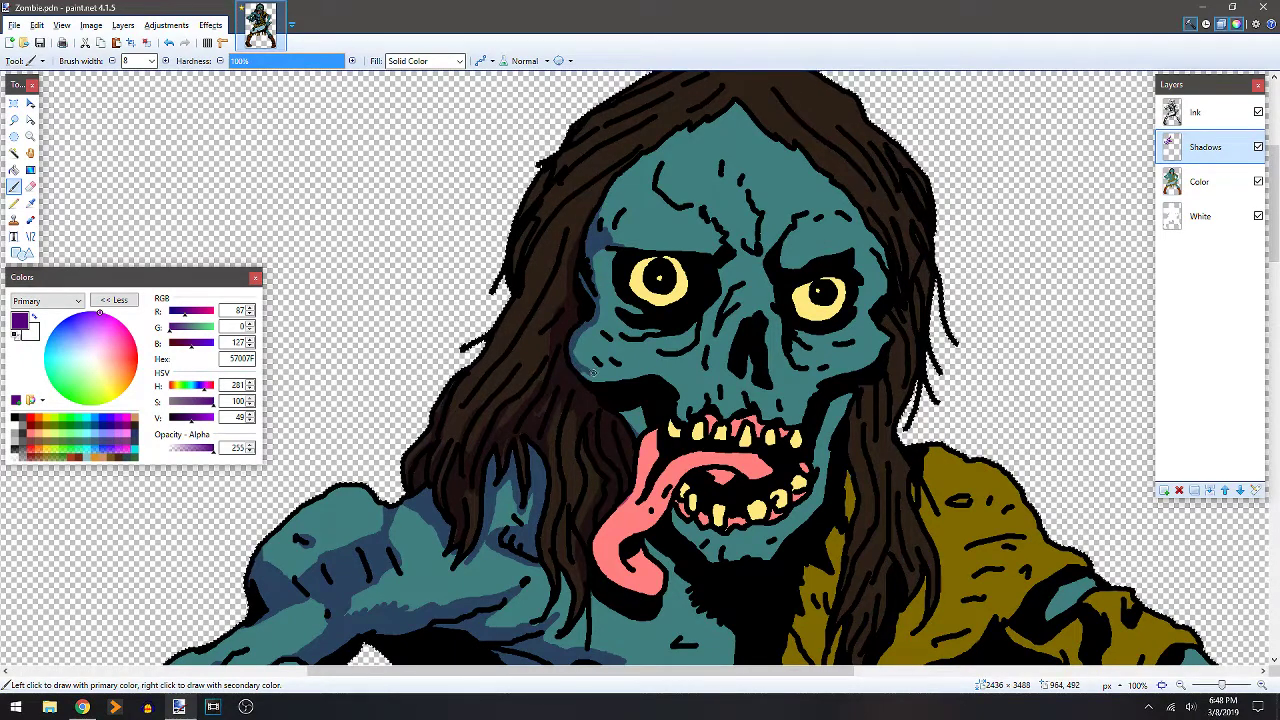
pyautogui.moveTo(612, 365); pyautogui.dragTo(662, 375)
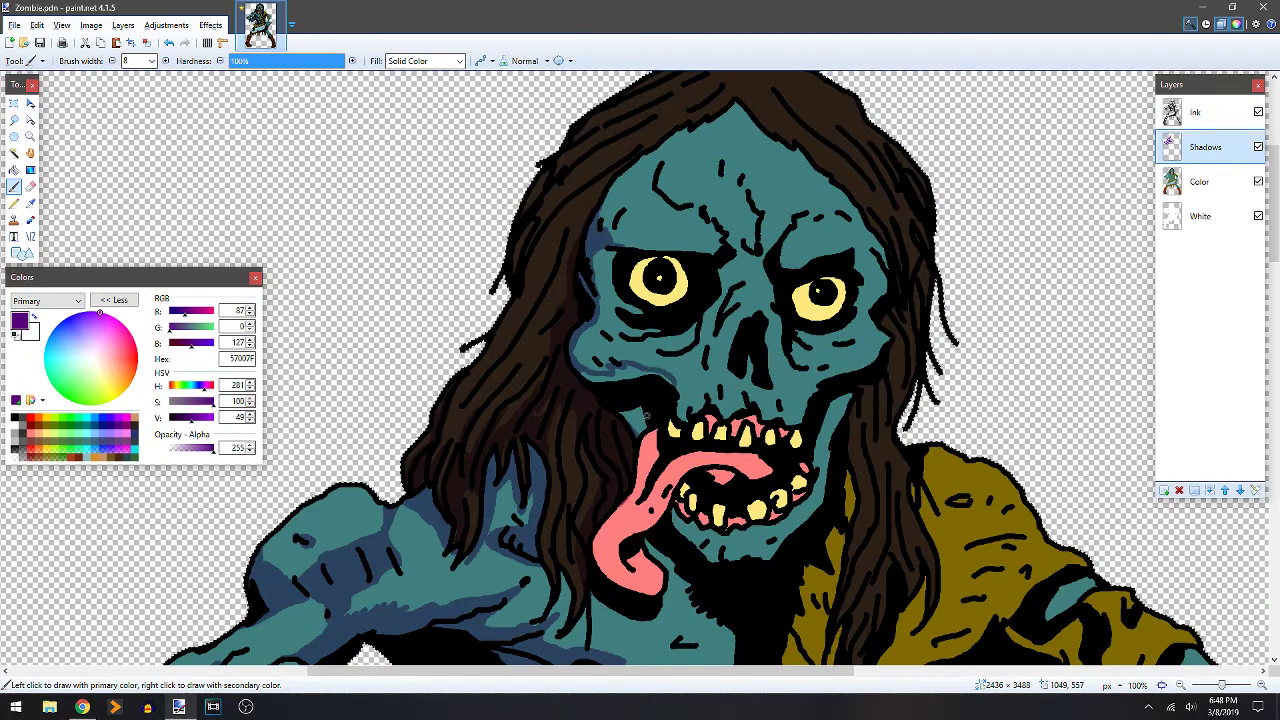
pyautogui.press('f')
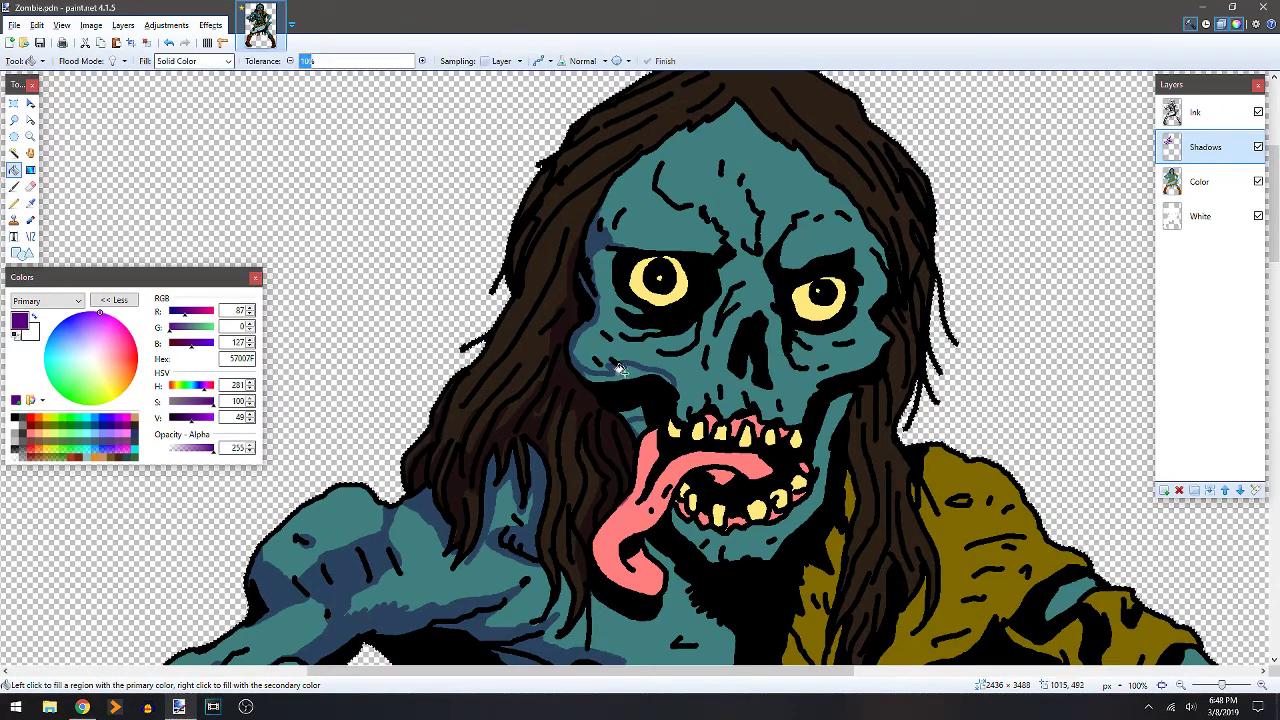
pyautogui.click(620, 369)
# Outline and fill shadows on the inner hair strands running beside the shaded temple and cheek toward the shoulder.
pyautogui.moveTo(626, 372); pyautogui.dragTo(572, 298)
pyautogui.press('b')
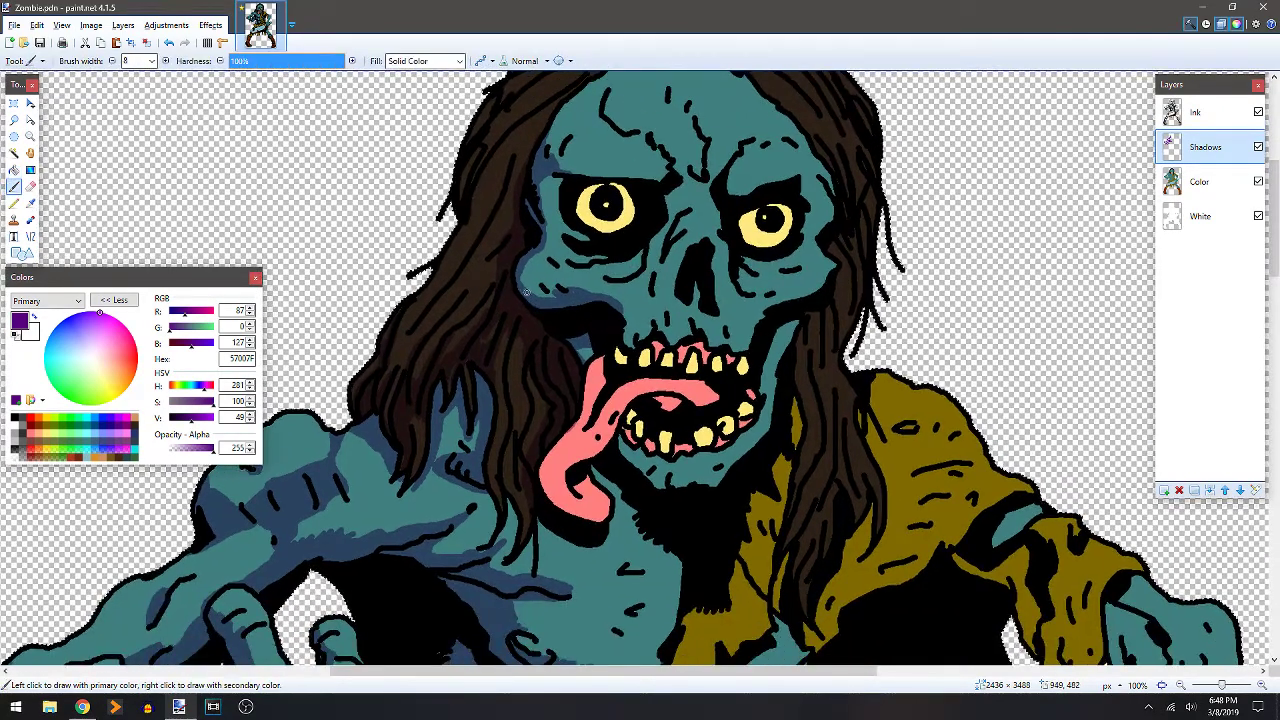
pyautogui.moveTo(550, 119)
pyautogui.mouseDown()
pyautogui.moveTo(502, 159)
pyautogui.moveTo(470, 240)
pyautogui.moveTo(491, 211)
pyautogui.moveTo(499, 236)
pyautogui.moveTo(456, 307)
pyautogui.mouseUp()
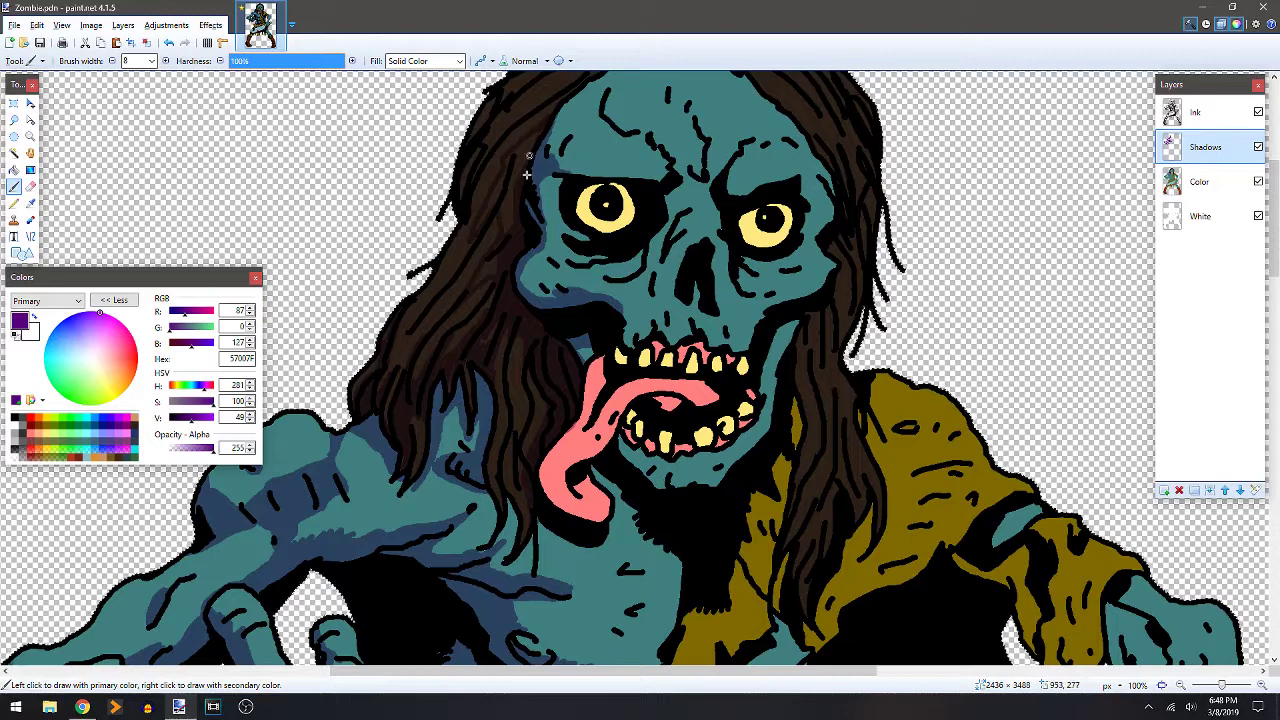
pyautogui.press('f')
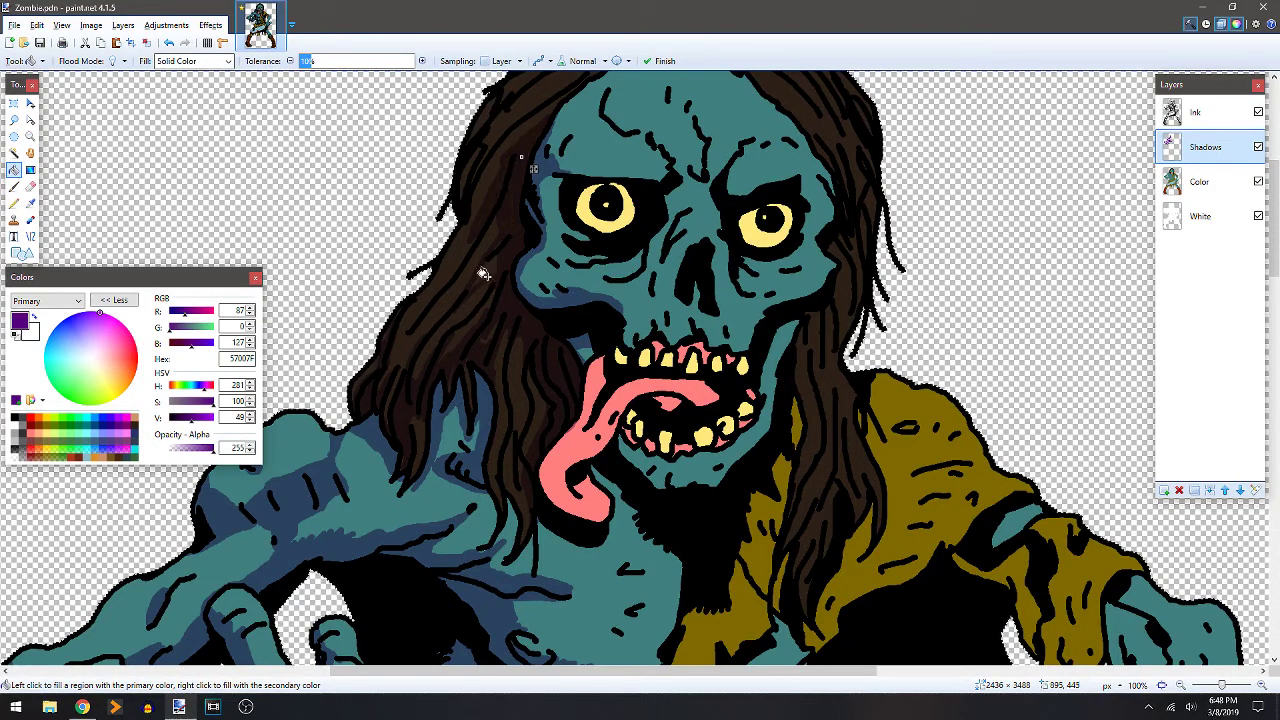
pyautogui.press('b')
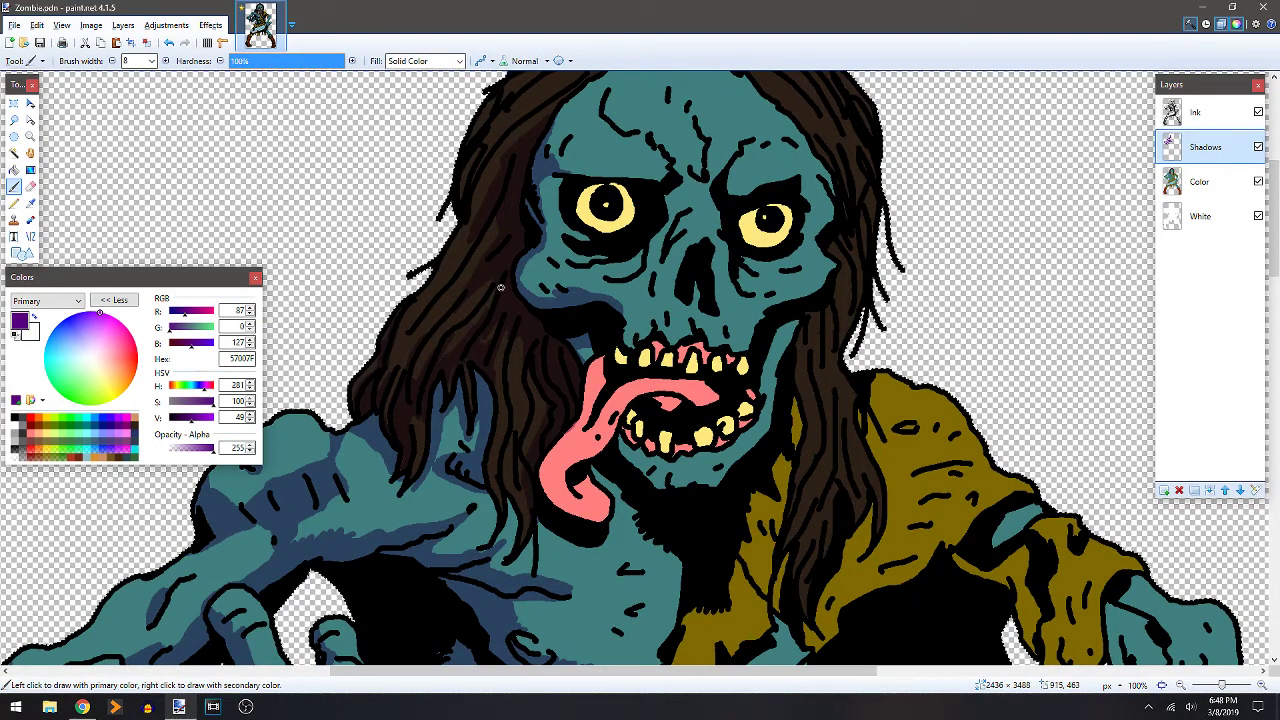
pyautogui.moveTo(499, 286)
pyautogui.mouseDown()
pyautogui.moveTo(486, 318)
pyautogui.moveTo(500, 275)
pyautogui.moveTo(394, 367)
pyautogui.moveTo(464, 294)
pyautogui.moveTo(403, 349)
pyautogui.mouseUp()
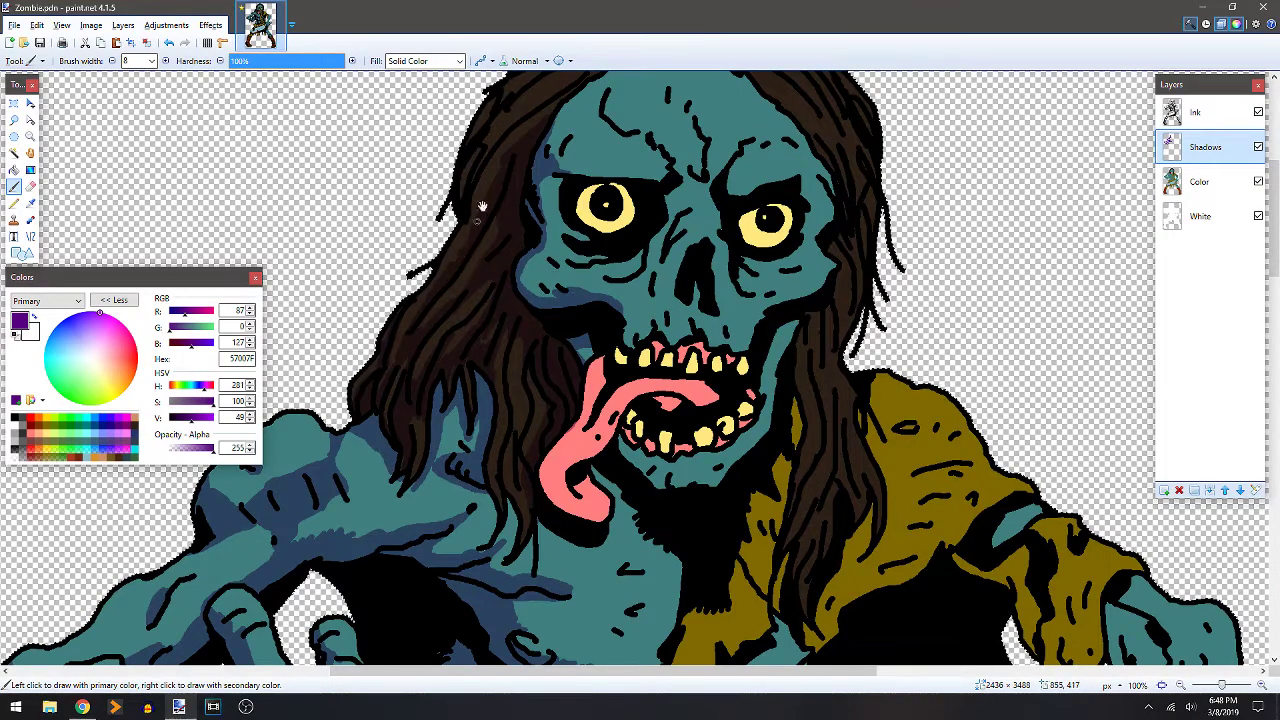
# Paint shadows along the forehead's edge, above the zombie's right brow, and across the top of the eyeball below it.
pyautogui.scroll(4, 466, 300)
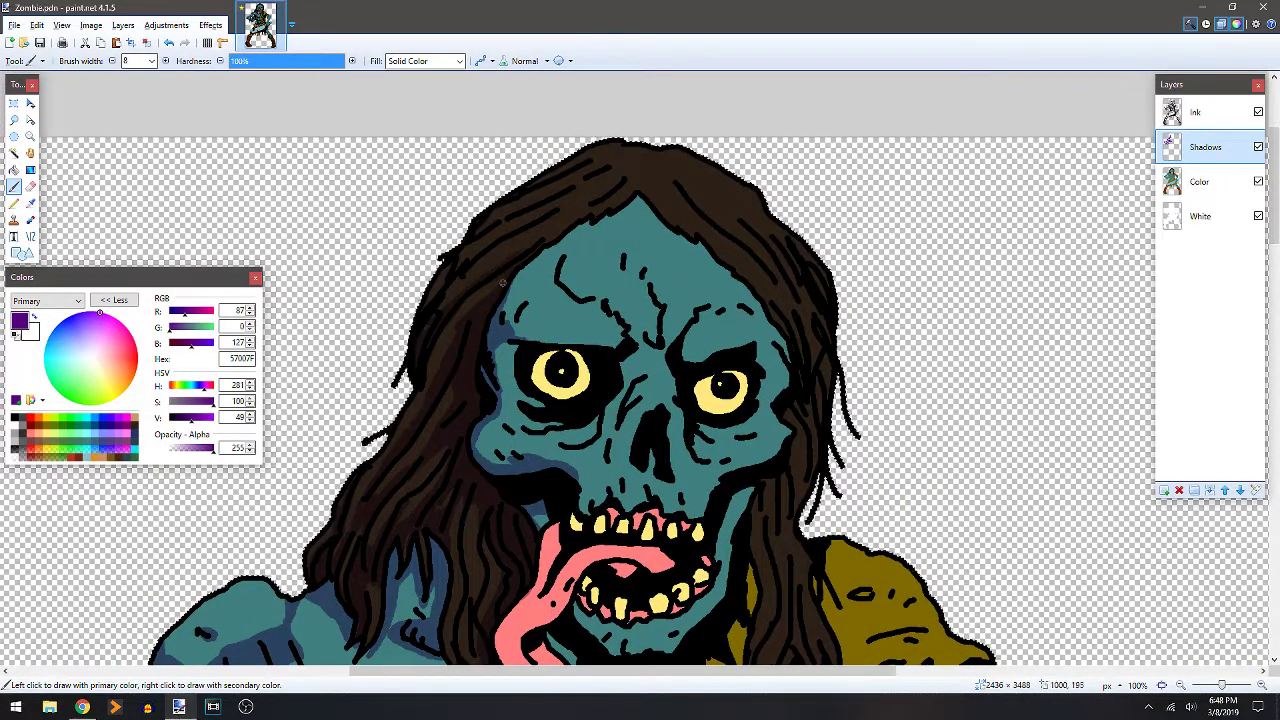
pyautogui.moveTo(516, 273); pyautogui.dragTo(533, 259)
pyautogui.moveTo(510, 322); pyautogui.dragTo(521, 279)
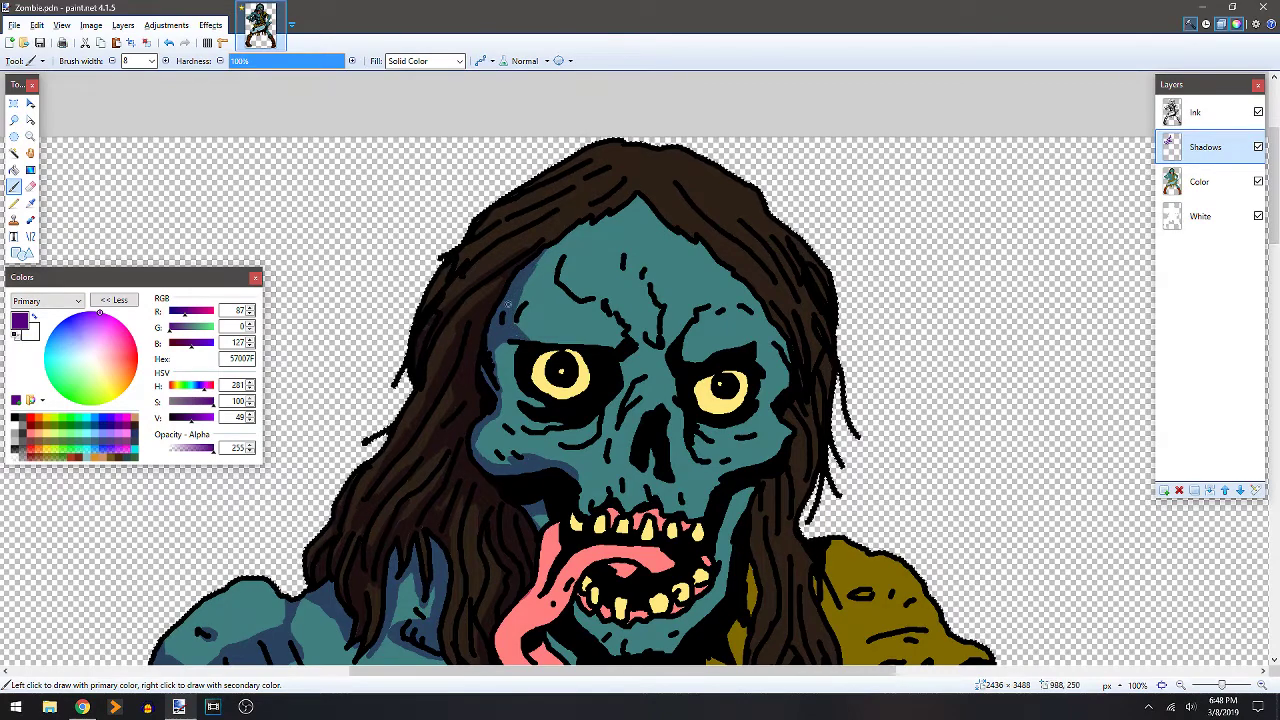
pyautogui.moveTo(519, 331)
pyautogui.mouseDown()
pyautogui.moveTo(522, 311)
pyautogui.moveTo(595, 338)
pyautogui.moveTo(616, 322)
pyautogui.mouseUp()
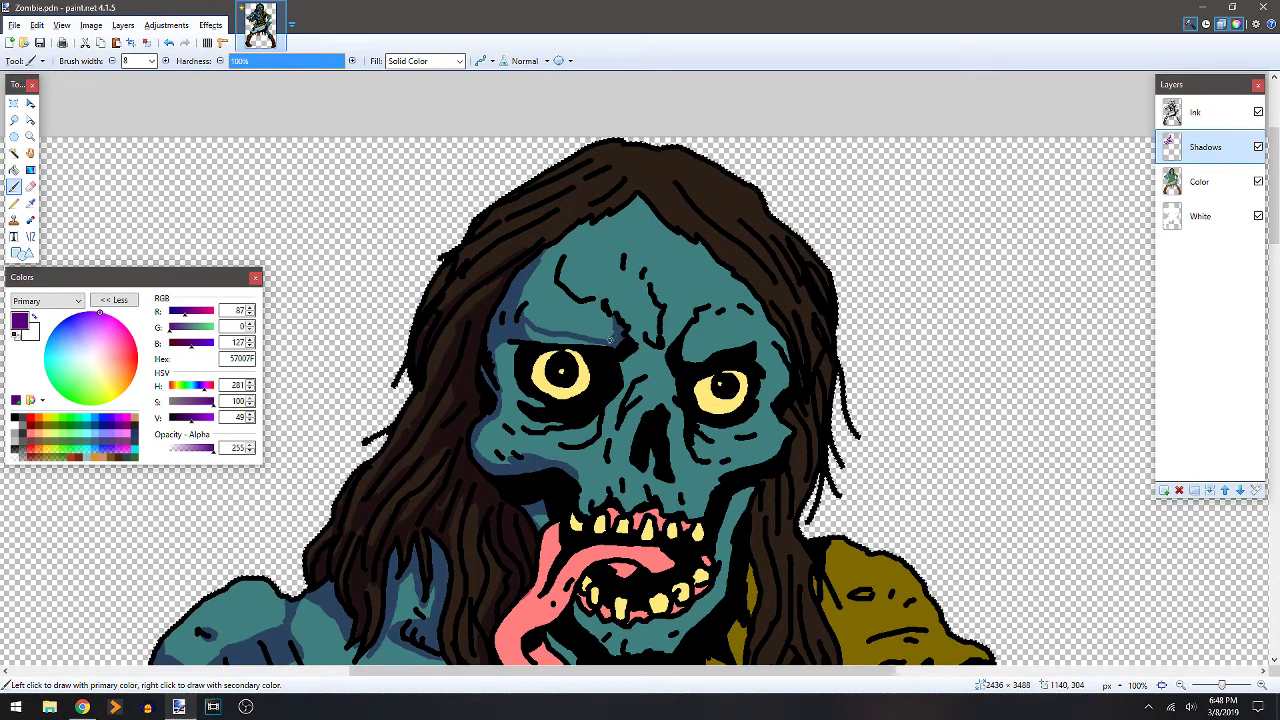
pyautogui.moveTo(563, 341); pyautogui.dragTo(530, 340)
pyautogui.moveTo(531, 359); pyautogui.dragTo(592, 349)
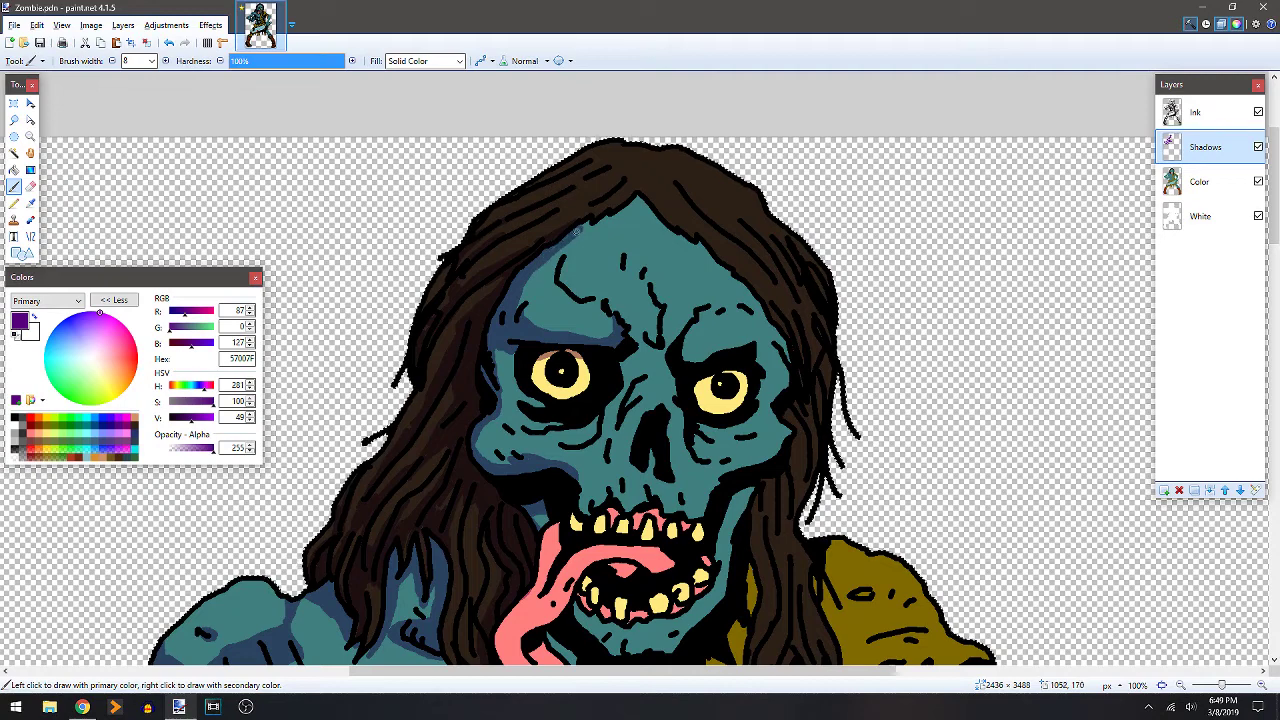
# Extend the forehead shadow along the hairline up to the centre parting and shade the hair strands above it.
pyautogui.moveTo(588, 222)
pyautogui.mouseDown()
pyautogui.moveTo(618, 218)
pyautogui.moveTo(635, 193)
pyautogui.mouseUp()
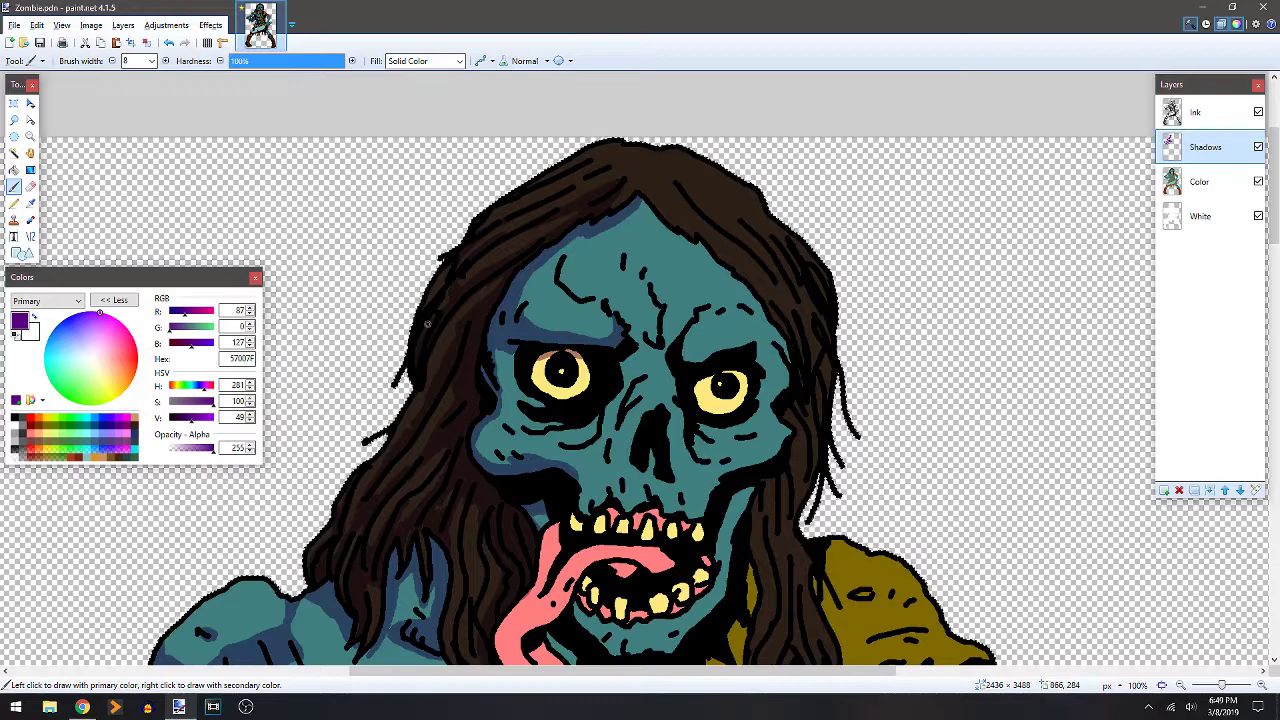
pyautogui.moveTo(511, 215)
pyautogui.mouseDown()
pyautogui.moveTo(604, 172)
pyautogui.moveTo(492, 211)
pyautogui.moveTo(560, 165)
pyautogui.moveTo(476, 245)
pyautogui.mouseUp()
pyautogui.moveTo(585, 202); pyautogui.dragTo(533, 179)
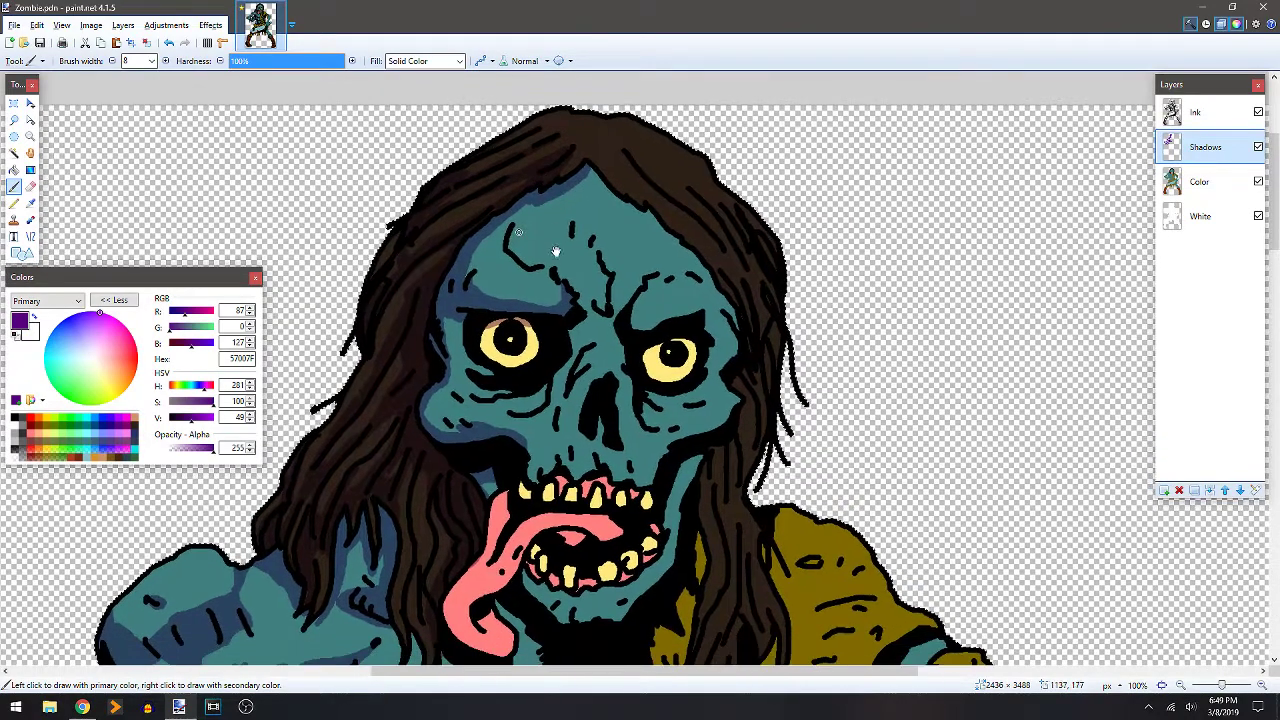
# Outline shadows around the zombie's right eye socket, from the temple to the nose bridge and under the eye, and fill them.
pyautogui.moveTo(540, 302); pyautogui.dragTo(511, 218)
pyautogui.moveTo(436, 241); pyautogui.dragTo(437, 261)
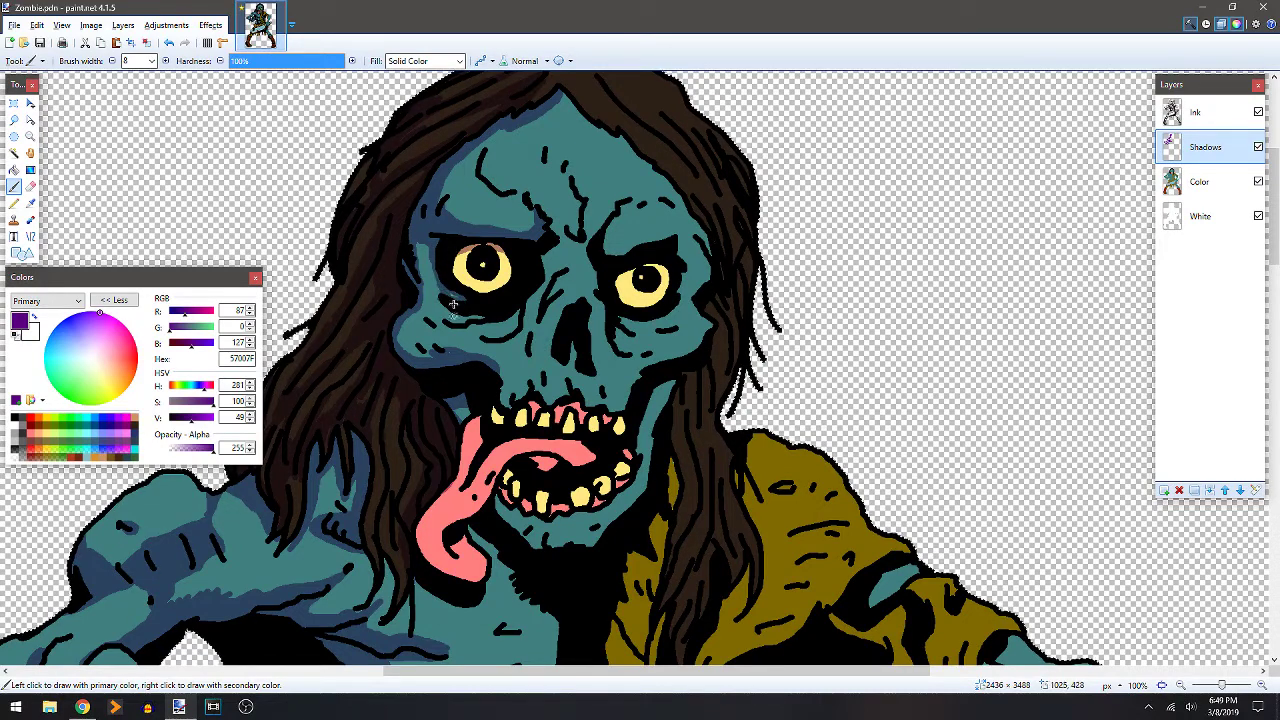
pyautogui.moveTo(433, 284)
pyautogui.mouseDown()
pyautogui.moveTo(427, 249)
pyautogui.moveTo(447, 298)
pyautogui.moveTo(434, 305)
pyautogui.moveTo(458, 320)
pyautogui.moveTo(446, 322)
pyautogui.moveTo(511, 334)
pyautogui.moveTo(550, 244)
pyautogui.mouseUp()
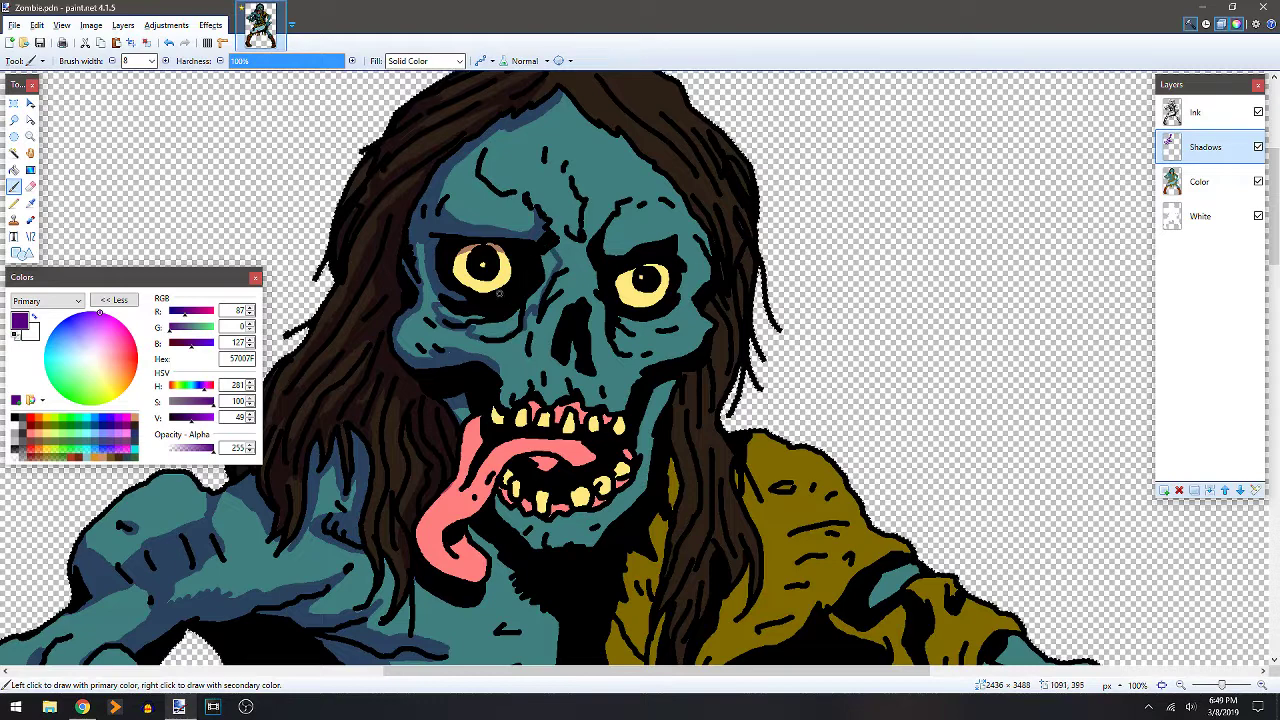
pyautogui.press('f')
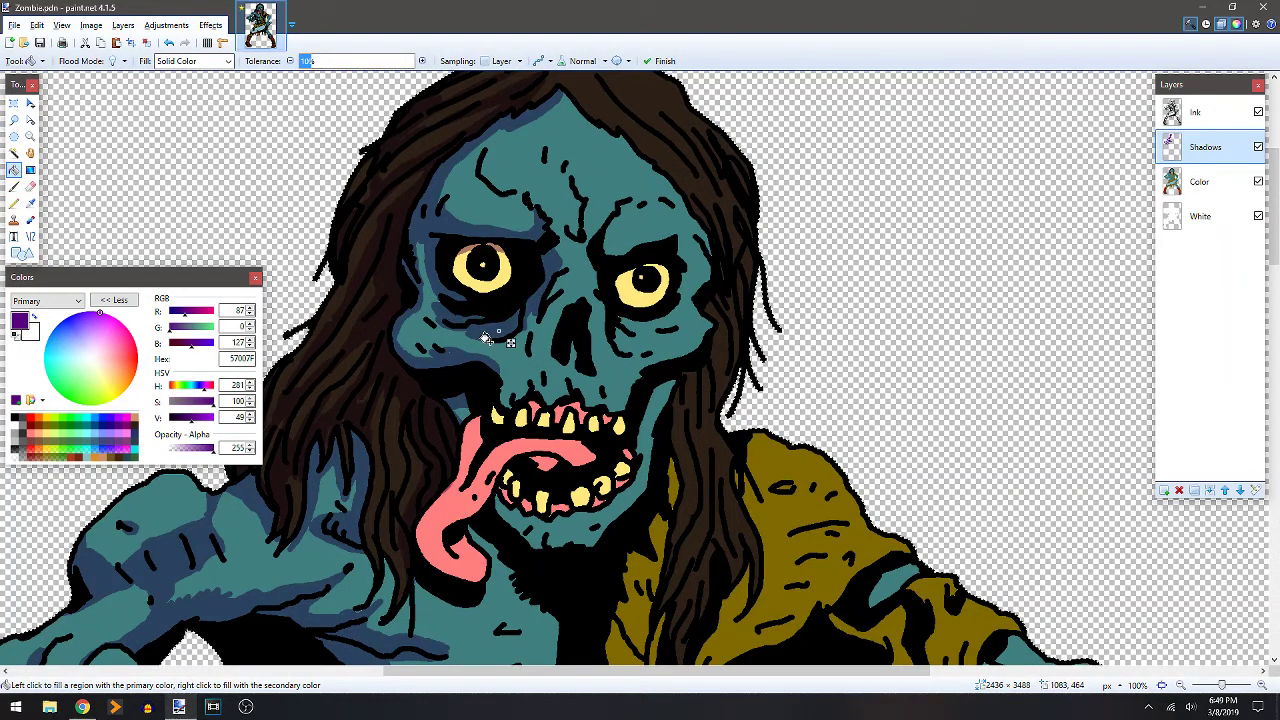
pyautogui.press('b')
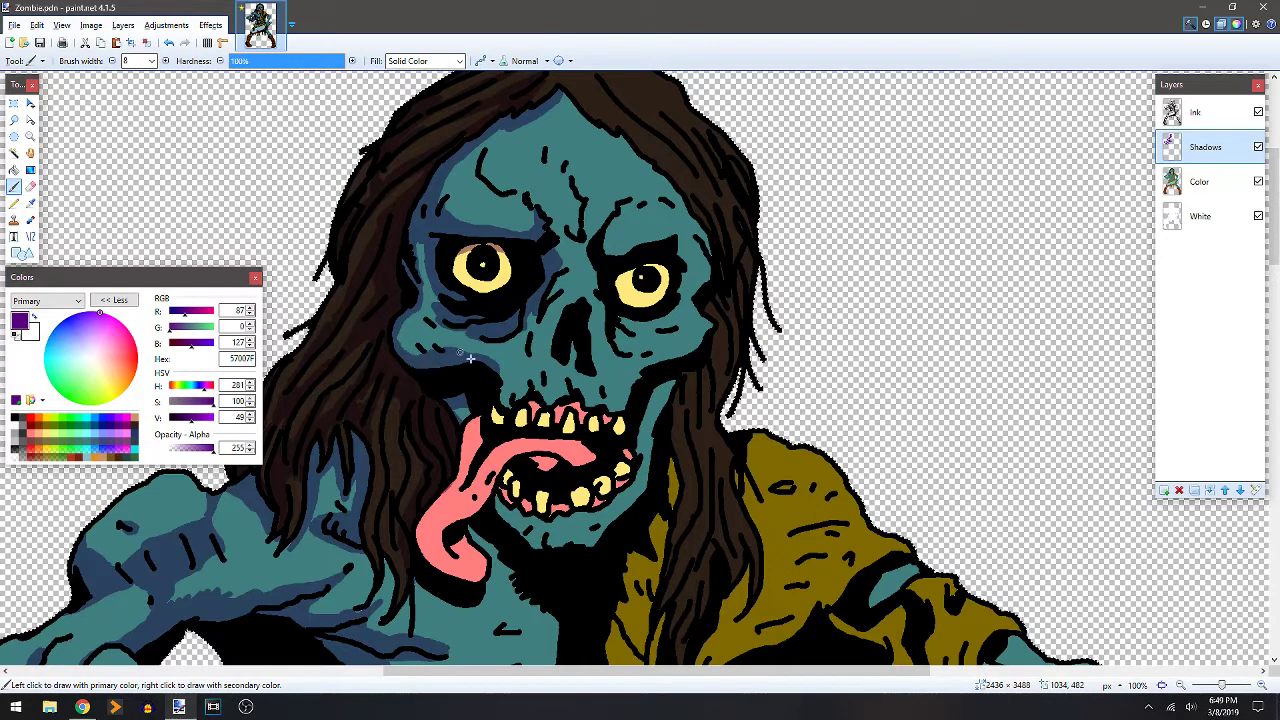
# Paint shadows above the zombie's left brow and around that eye socket, and fill the under-eye area and eyeball with purple.
pyautogui.hscroll(2, 765, 290)
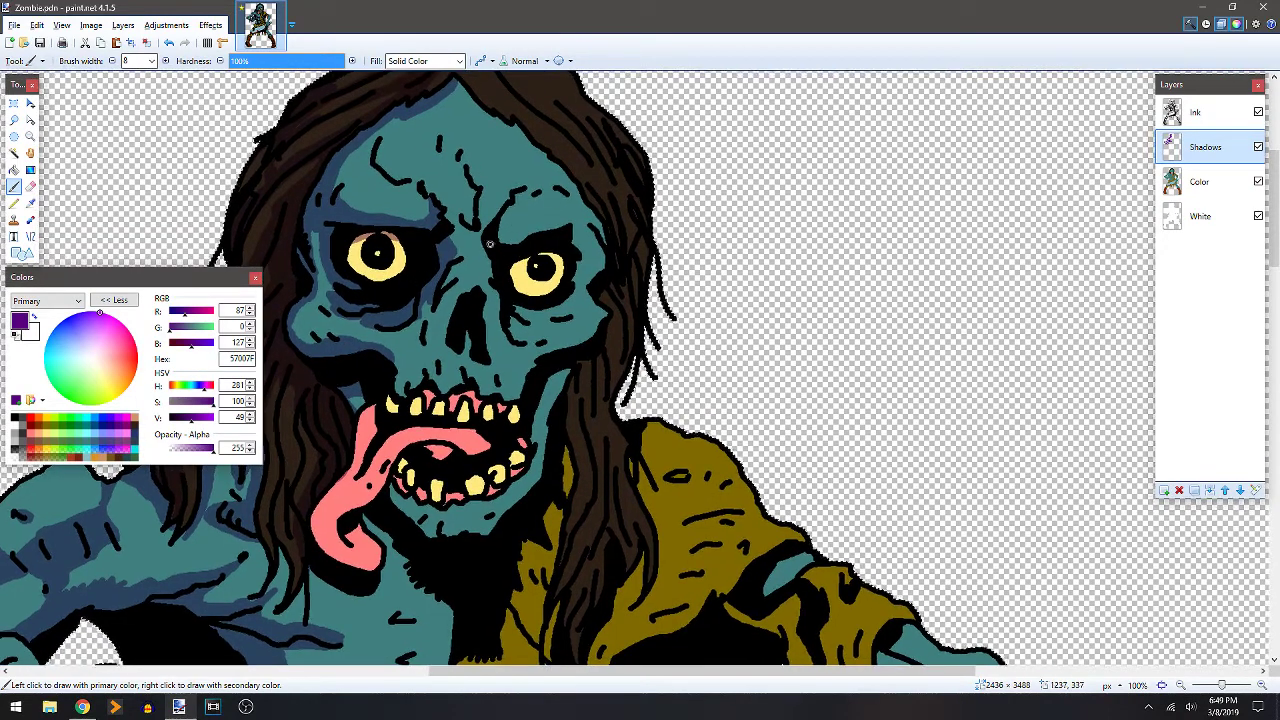
pyautogui.moveTo(486, 243); pyautogui.dragTo(491, 285)
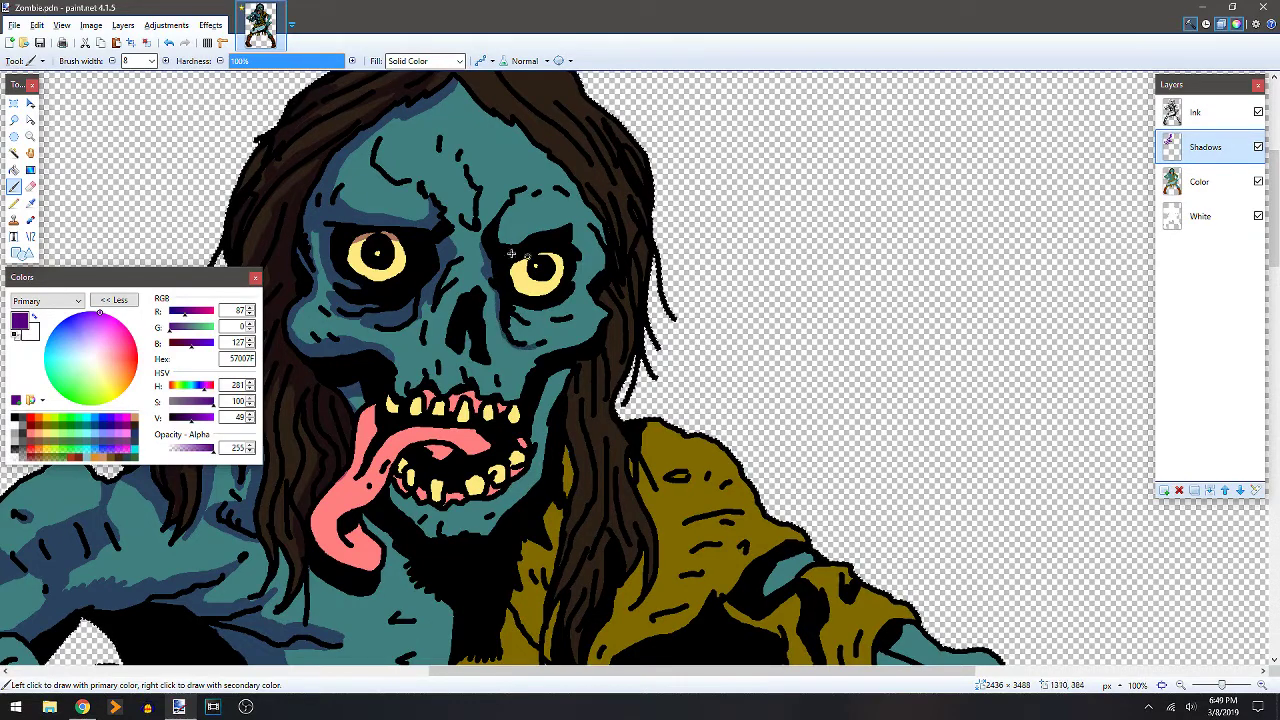
pyautogui.moveTo(524, 236)
pyautogui.mouseDown()
pyautogui.moveTo(559, 219)
pyautogui.moveTo(569, 242)
pyautogui.moveTo(589, 224)
pyautogui.moveTo(607, 258)
pyautogui.moveTo(601, 234)
pyautogui.moveTo(572, 310)
pyautogui.moveTo(523, 334)
pyautogui.mouseUp()
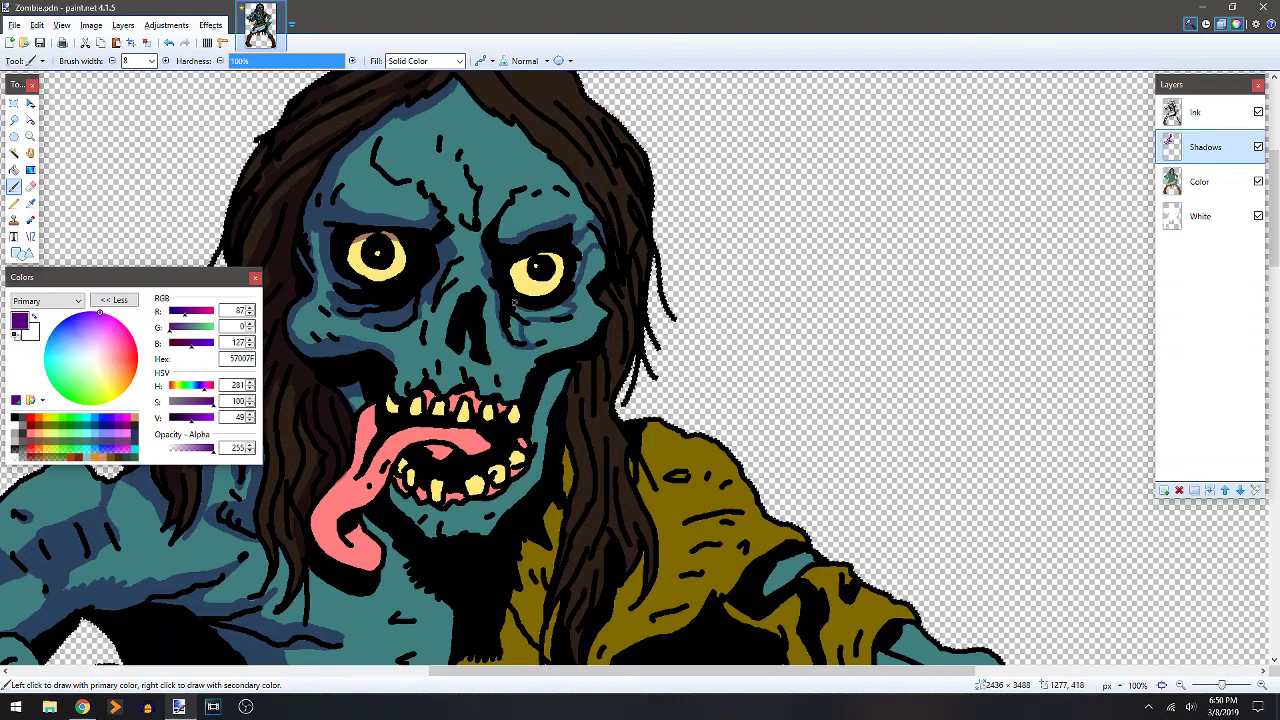
pyautogui.press('f')
pyautogui.click(558, 282)
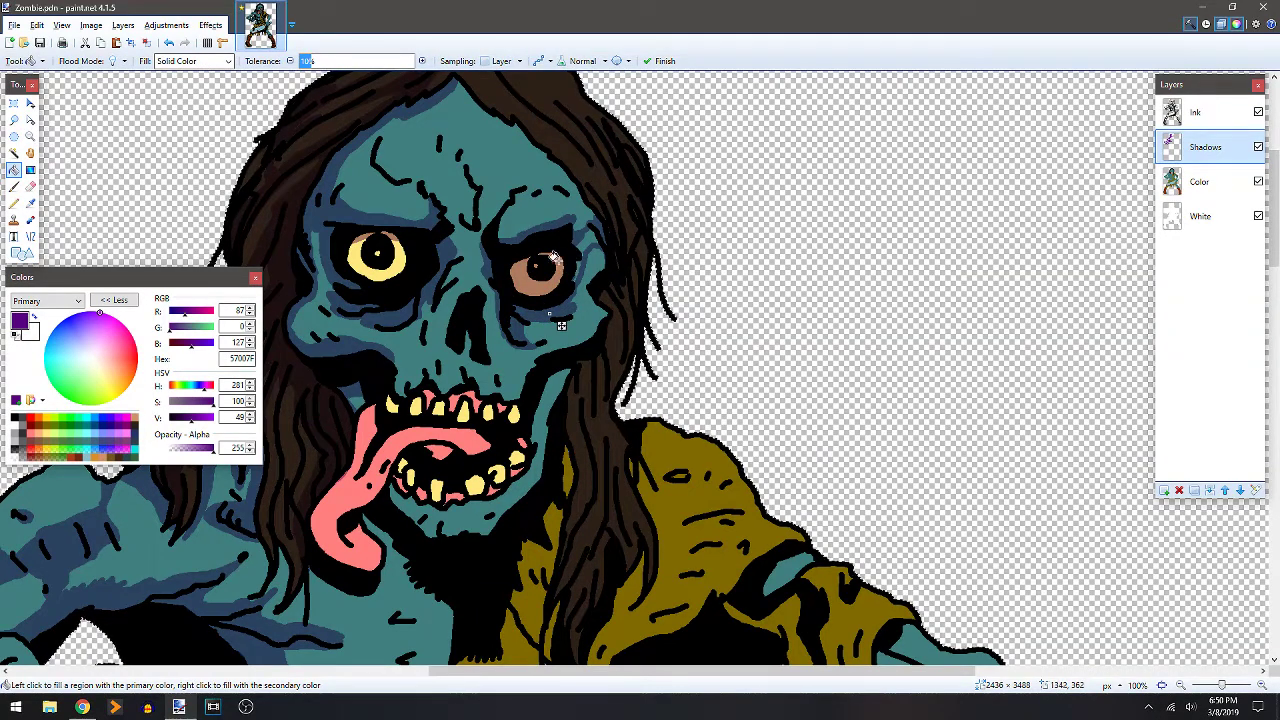
# Erase the excess purple from the yellow of the zombie's left eyeball and return to the Paintbrush.
pyautogui.press('e')
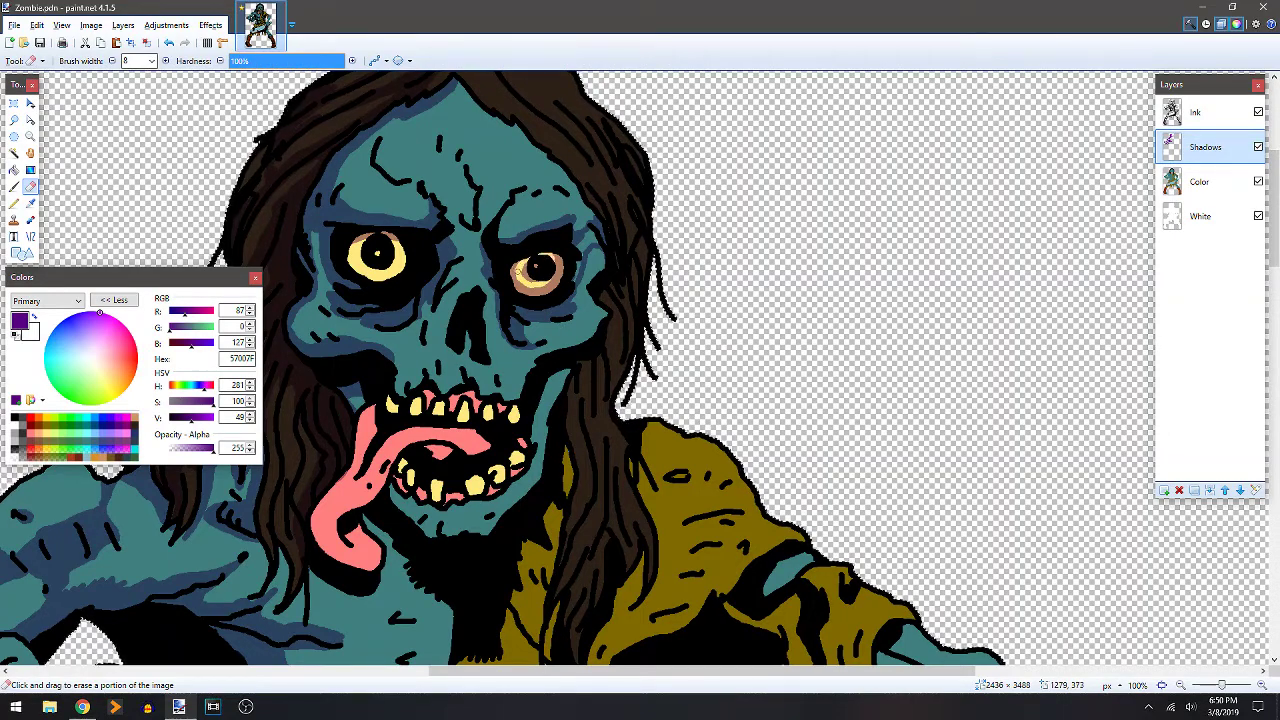
pyautogui.moveTo(548, 268); pyautogui.dragTo(535, 264)
pyautogui.moveTo(547, 285); pyautogui.dragTo(561, 285)
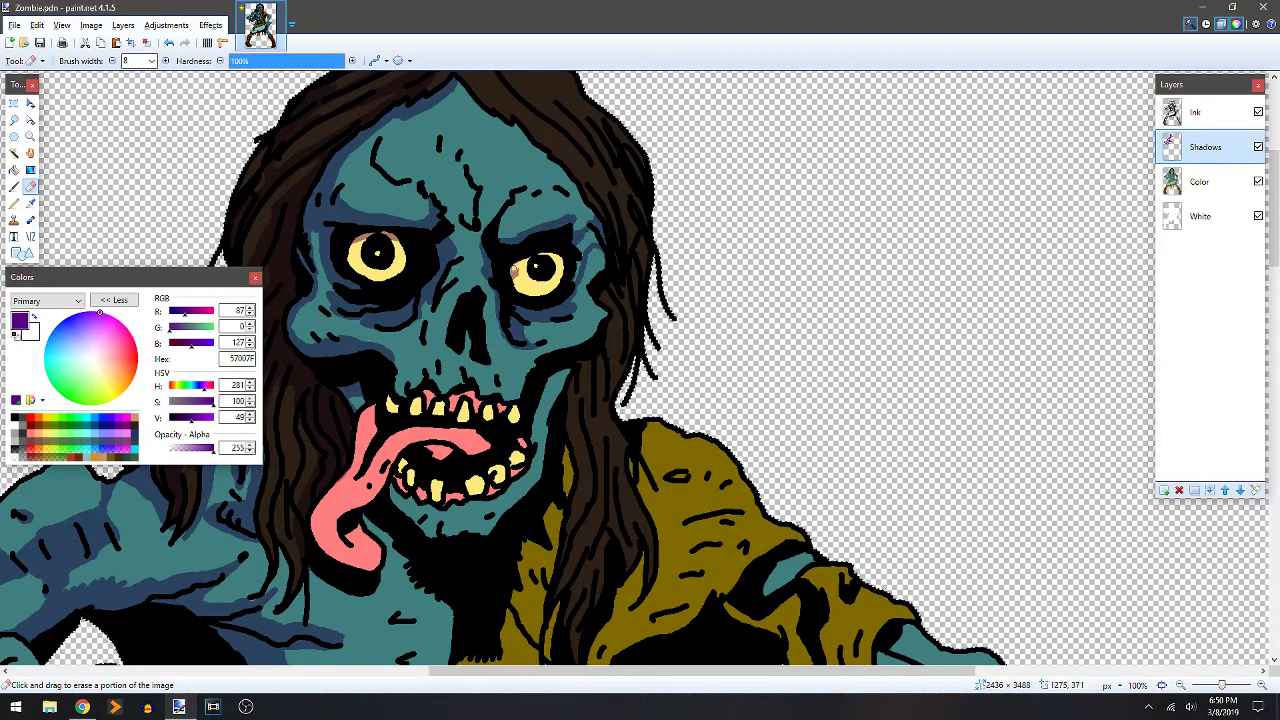
pyautogui.press('b')
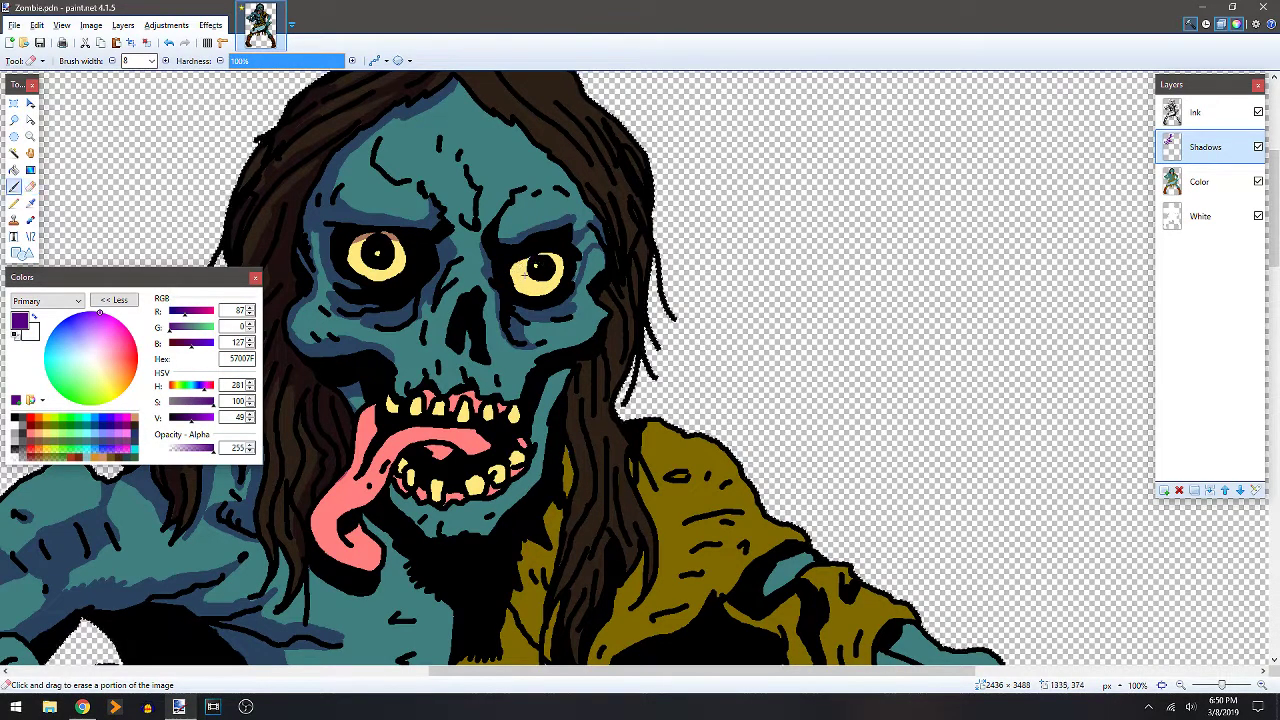
# Paint purple shadows on the upper part of the zombie's left eyeball, on the temple beside it and along the brow wrinkles.
pyautogui.moveTo(508, 272)
pyautogui.mouseDown()
pyautogui.moveTo(566, 260)
pyautogui.moveTo(510, 273)
pyautogui.mouseUp()
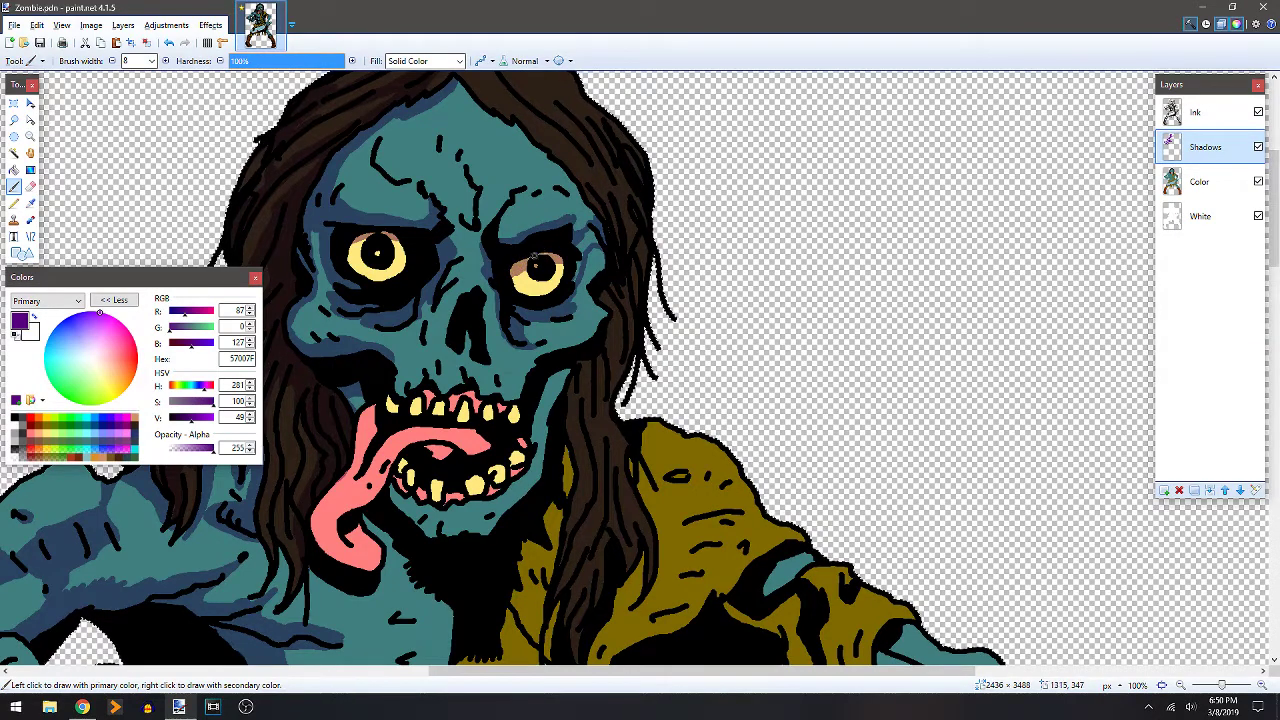
pyautogui.moveTo(580, 198); pyautogui.dragTo(588, 212)
pyautogui.moveTo(578, 258)
pyautogui.mouseDown()
pyautogui.moveTo(599, 230)
pyautogui.moveTo(594, 244)
pyautogui.mouseUp()
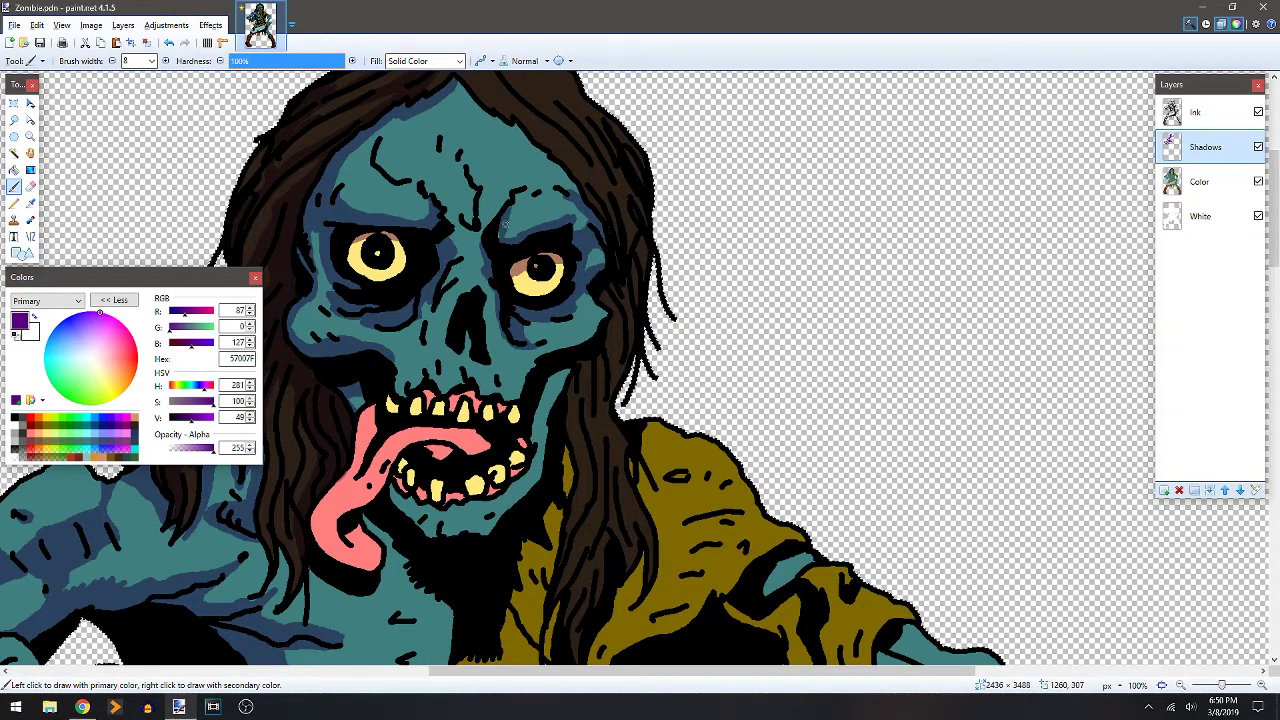
pyautogui.moveTo(519, 194)
pyautogui.mouseDown()
pyautogui.moveTo(549, 187)
pyautogui.moveTo(546, 198)
pyautogui.mouseUp()
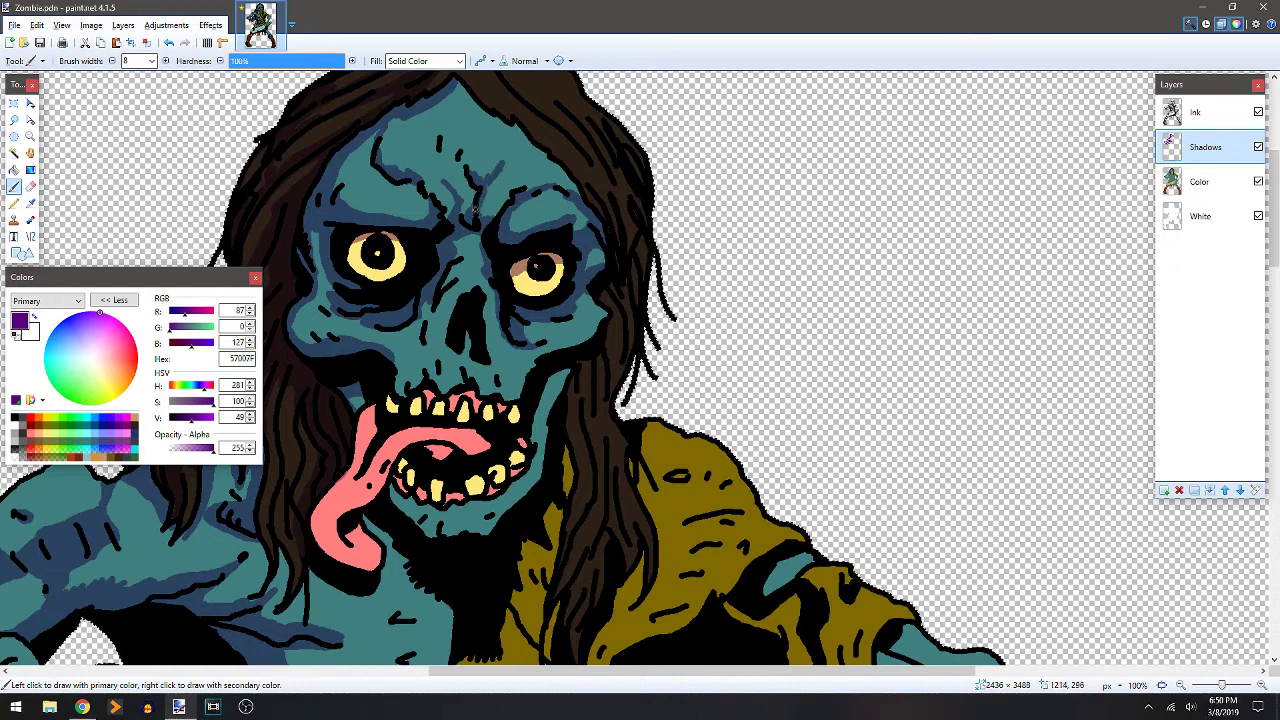
# Shade the central forehead creases, fill the shadow along the hairline above the zombie's left brow, and darken the hair strands there.
pyautogui.moveTo(469, 168)
pyautogui.mouseDown()
pyautogui.moveTo(566, 195)
pyautogui.moveTo(525, 135)
pyautogui.moveTo(544, 184)
pyautogui.mouseUp()
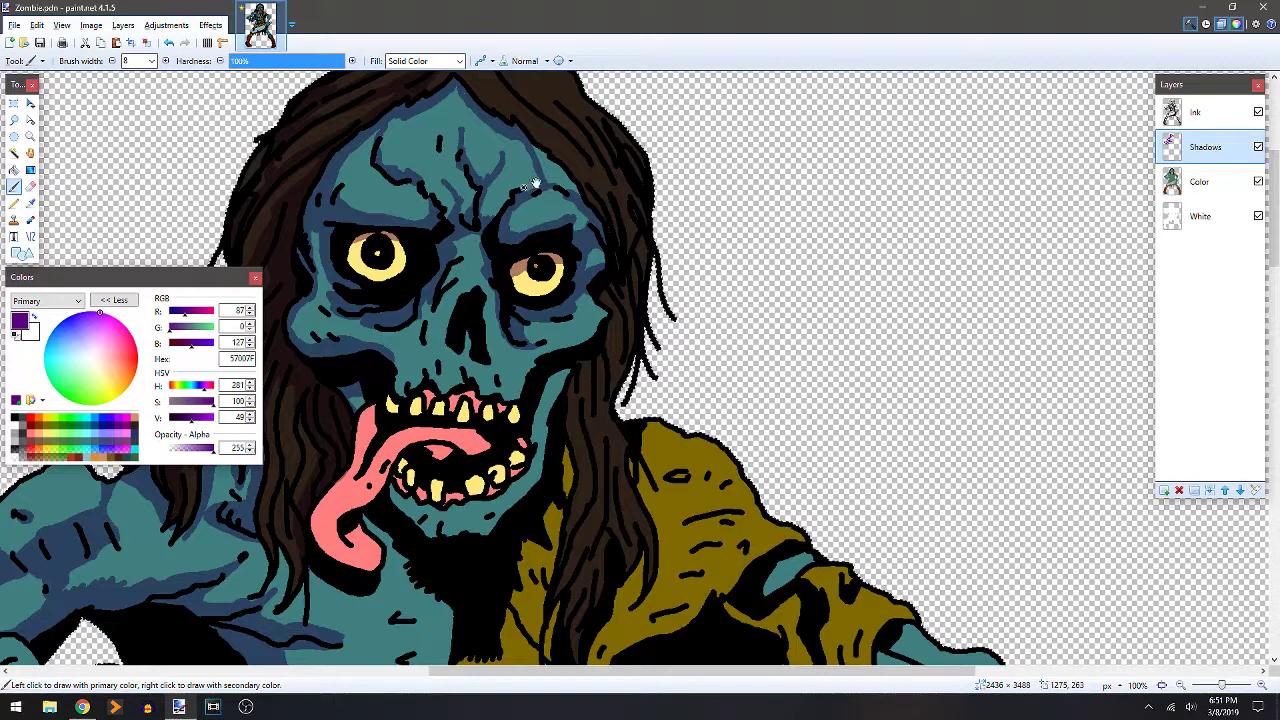
pyautogui.scroll(3, 528, 183)
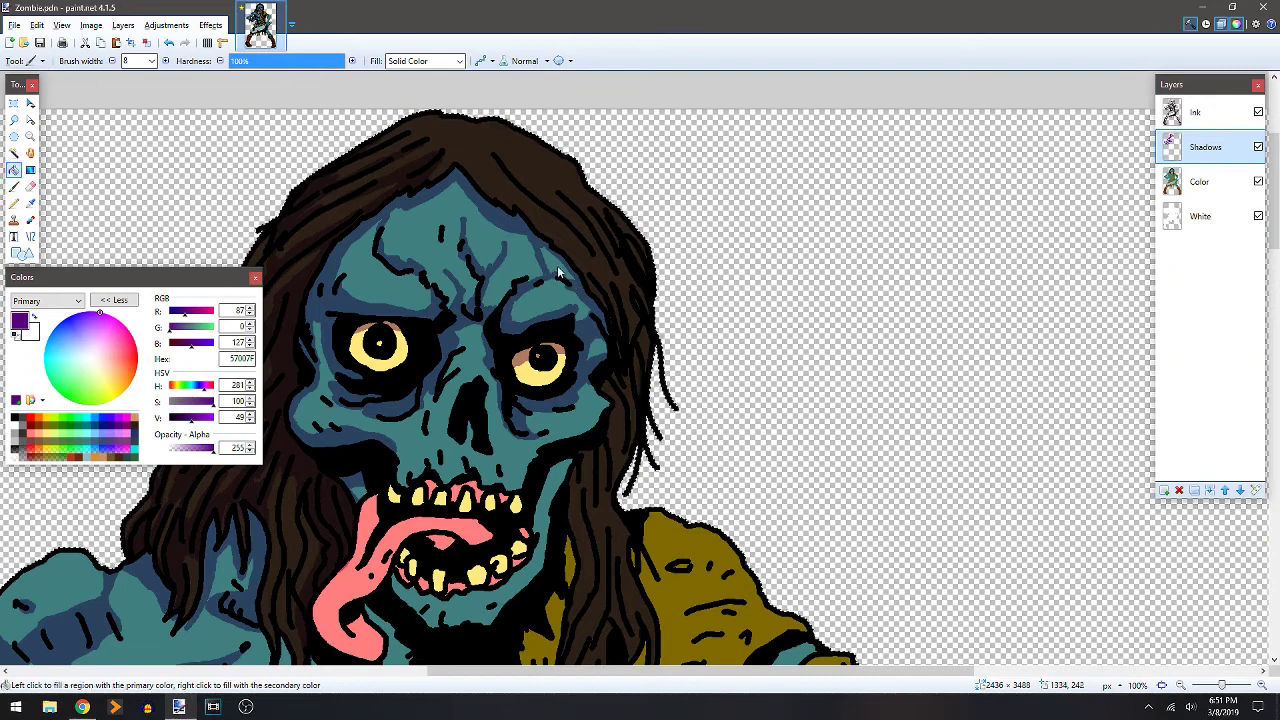
pyautogui.press('f')
pyautogui.press('b')
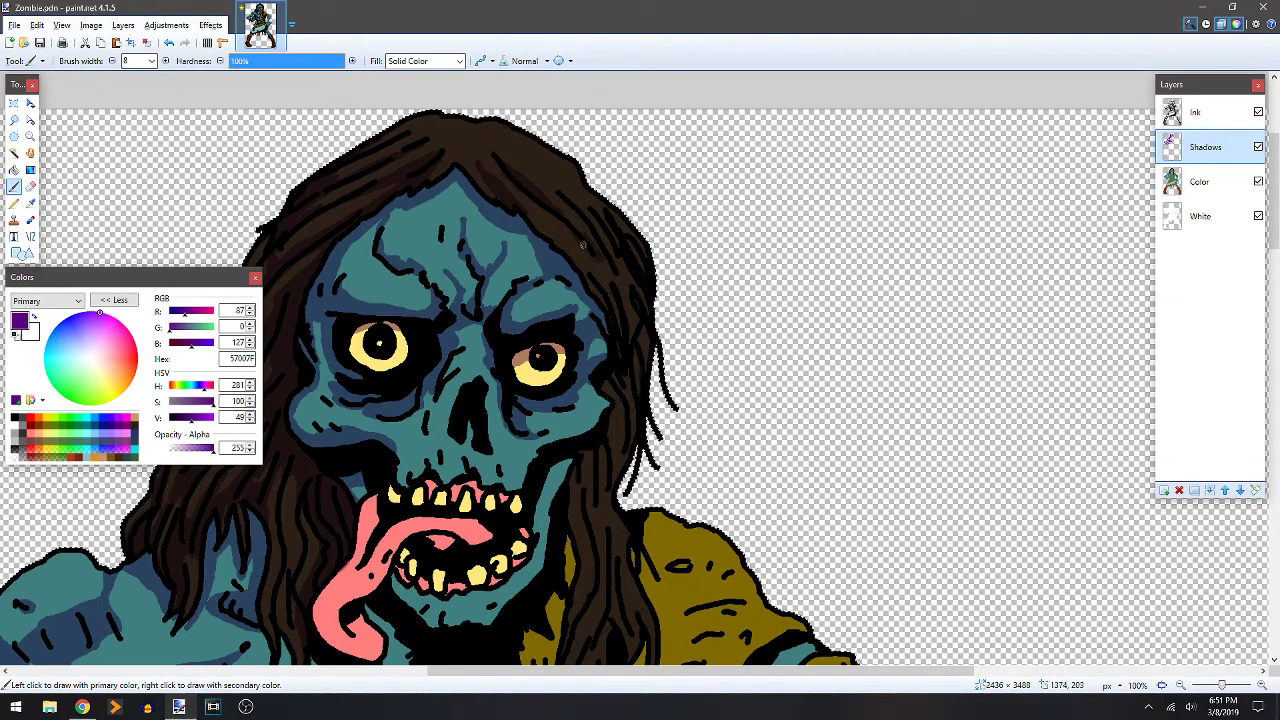
pyautogui.moveTo(560, 229)
pyautogui.mouseDown()
pyautogui.moveTo(591, 275)
pyautogui.moveTo(570, 260)
pyautogui.moveTo(591, 253)
pyautogui.moveTo(557, 231)
pyautogui.moveTo(591, 233)
pyautogui.moveTo(541, 178)
pyautogui.moveTo(610, 257)
pyautogui.moveTo(602, 236)
pyautogui.moveTo(615, 243)
pyautogui.moveTo(558, 179)
pyautogui.moveTo(617, 236)
pyautogui.moveTo(637, 288)
pyautogui.mouseUp()
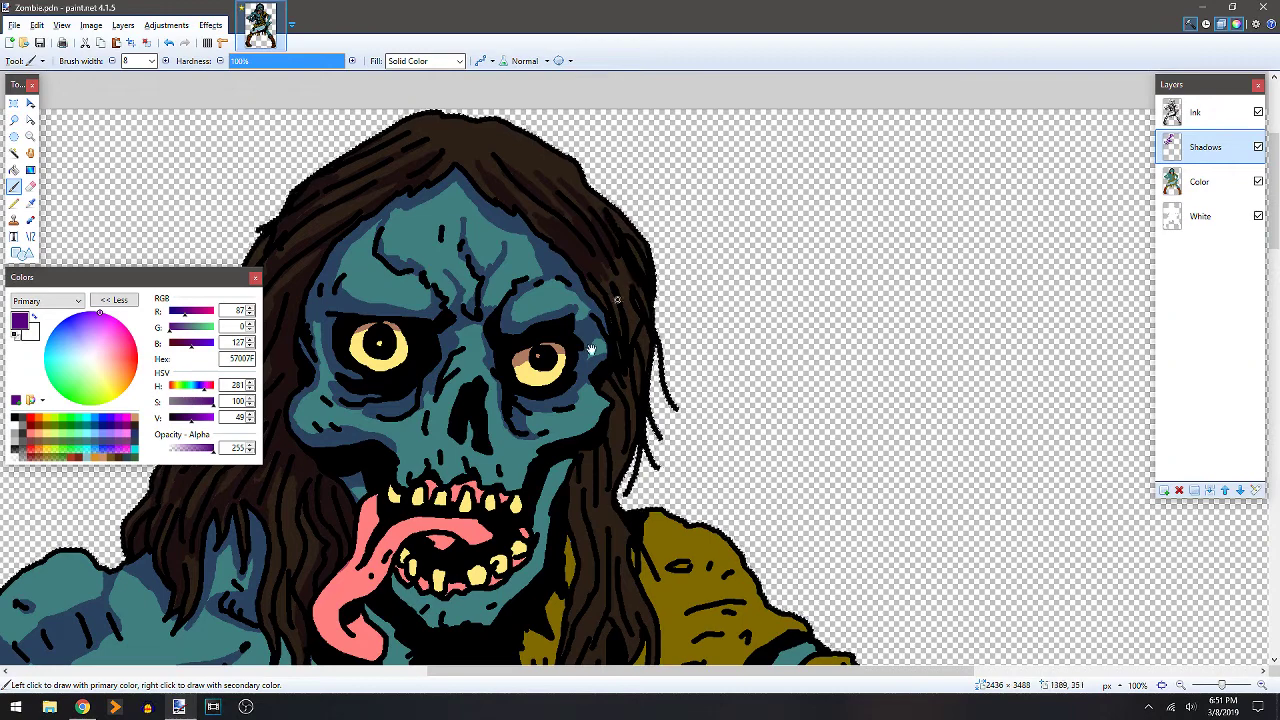
# Paint shadows around the nose, across the upper lip and cheek, and over the upper gums and teeth.
pyautogui.moveTo(591, 350); pyautogui.dragTo(689, 237)
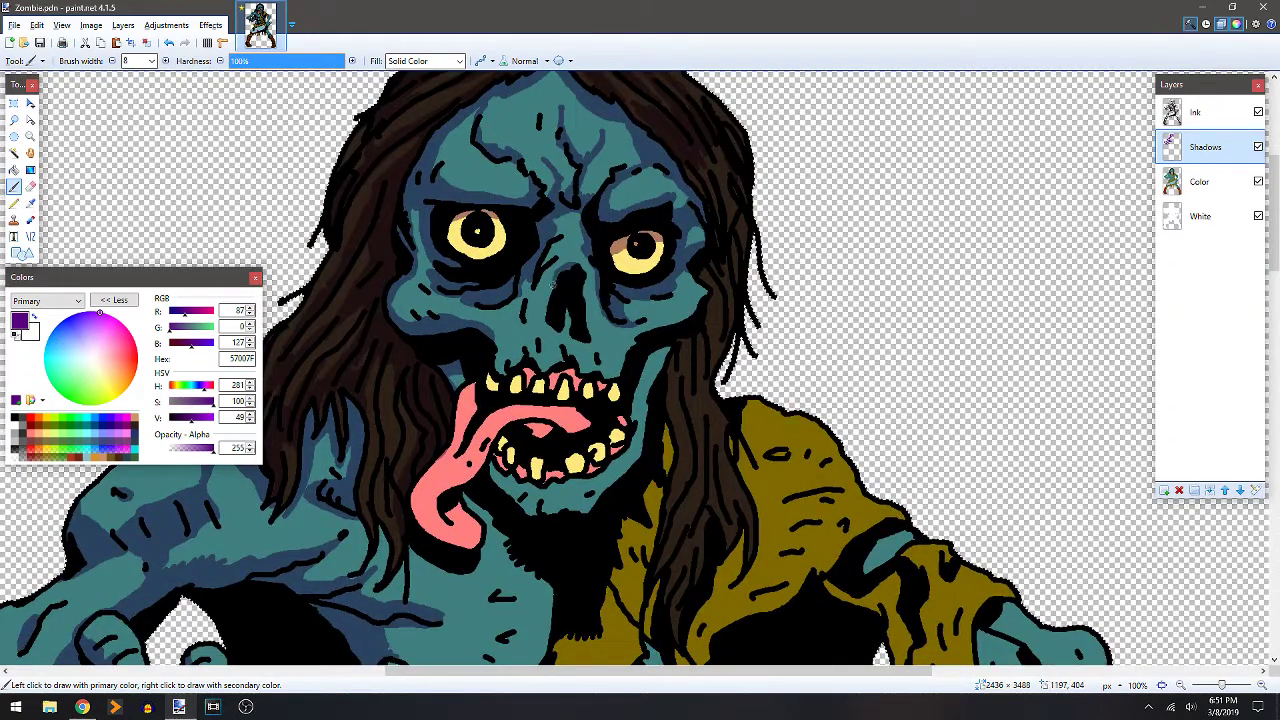
pyautogui.moveTo(552, 284)
pyautogui.mouseDown()
pyautogui.moveTo(538, 352)
pyautogui.moveTo(551, 313)
pyautogui.moveTo(563, 358)
pyautogui.moveTo(558, 323)
pyautogui.moveTo(628, 366)
pyautogui.moveTo(604, 358)
pyautogui.moveTo(669, 351)
pyautogui.moveTo(631, 395)
pyautogui.moveTo(638, 381)
pyautogui.moveTo(639, 417)
pyautogui.mouseUp()
pyautogui.moveTo(648, 333)
pyautogui.mouseDown()
pyautogui.moveTo(676, 315)
pyautogui.moveTo(631, 340)
pyautogui.mouseUp()
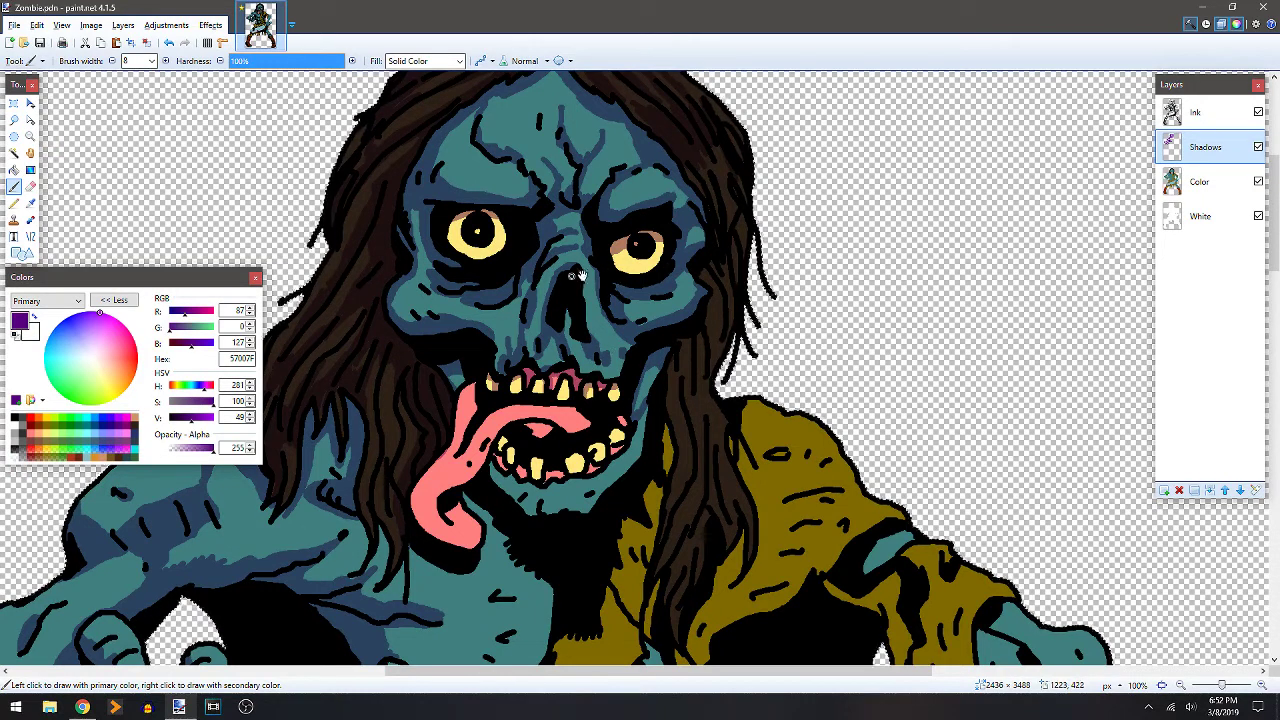
# Shade the edges and underside of the tongue, the lower gums and teeth, and the chin.
pyautogui.scroll(-1, 880, 492)
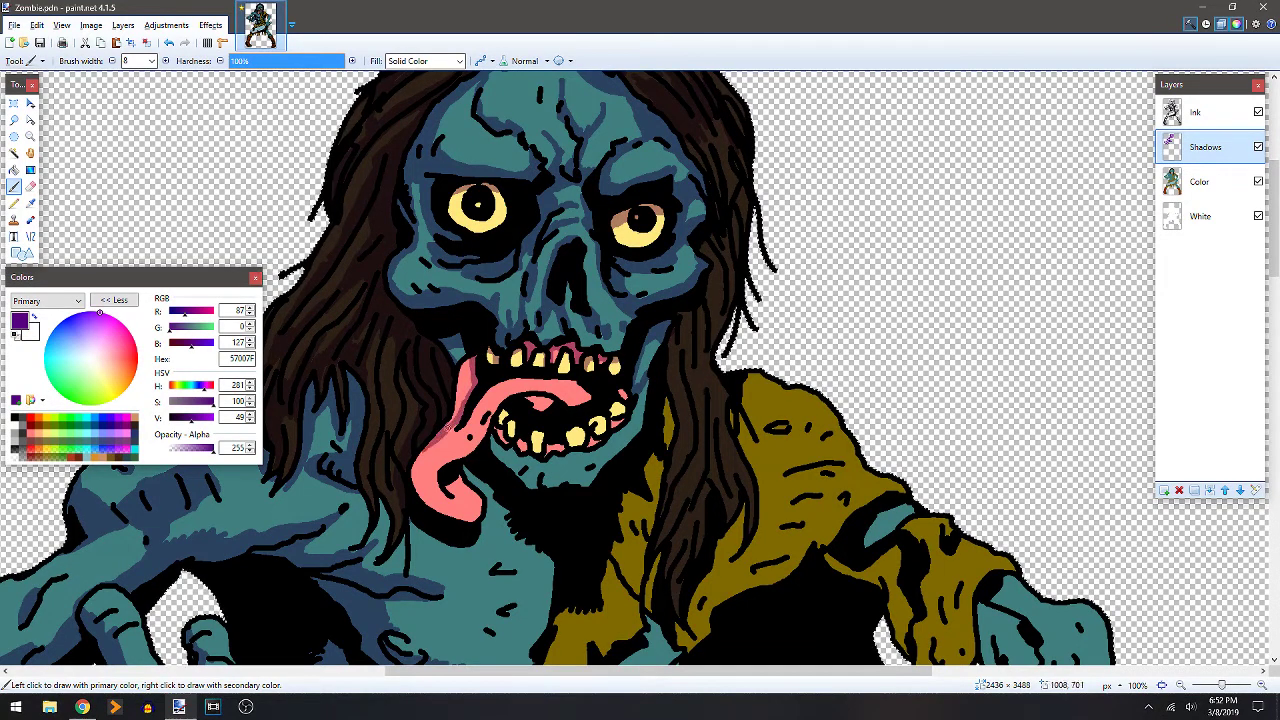
pyautogui.moveTo(458, 416); pyautogui.dragTo(468, 366)
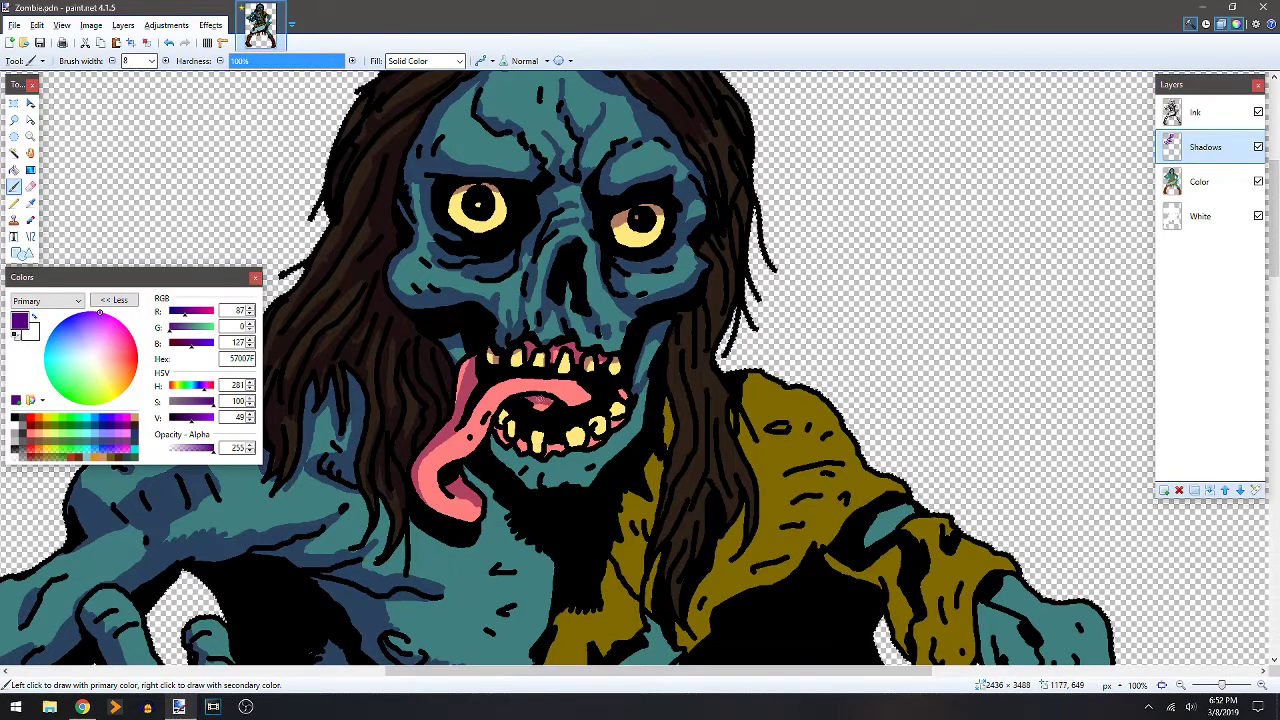
pyautogui.moveTo(478, 402)
pyautogui.mouseDown()
pyautogui.moveTo(537, 380)
pyautogui.moveTo(590, 400)
pyautogui.moveTo(578, 407)
pyautogui.mouseUp()
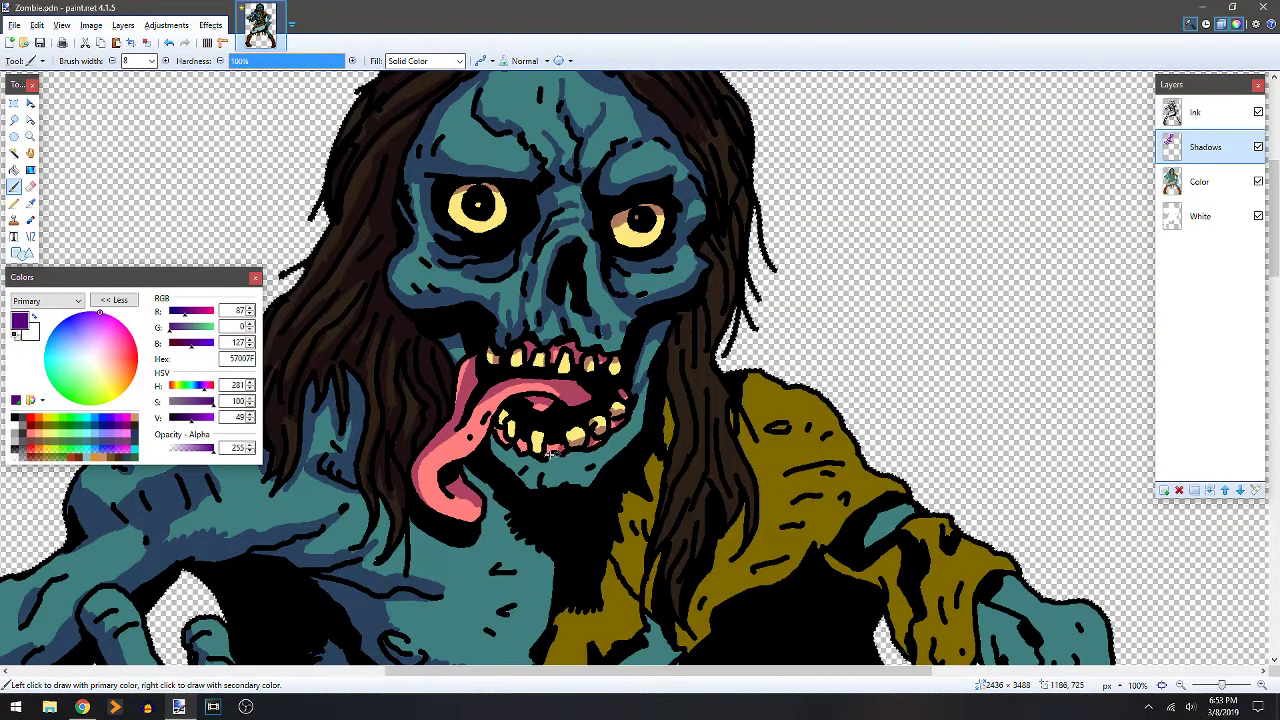
pyautogui.moveTo(550, 455); pyautogui.dragTo(537, 440)
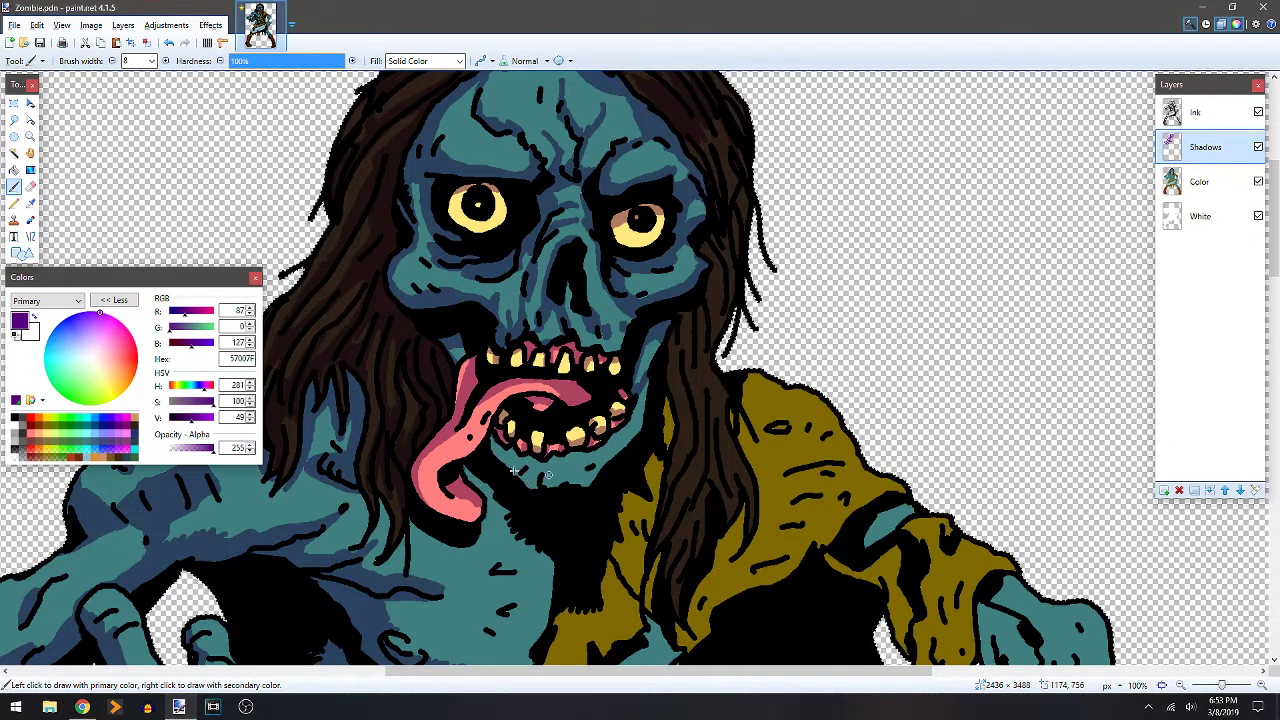
pyautogui.moveTo(493, 441)
pyautogui.mouseDown()
pyautogui.moveTo(532, 480)
pyautogui.moveTo(585, 474)
pyautogui.moveTo(572, 476)
pyautogui.moveTo(626, 427)
pyautogui.mouseUp()
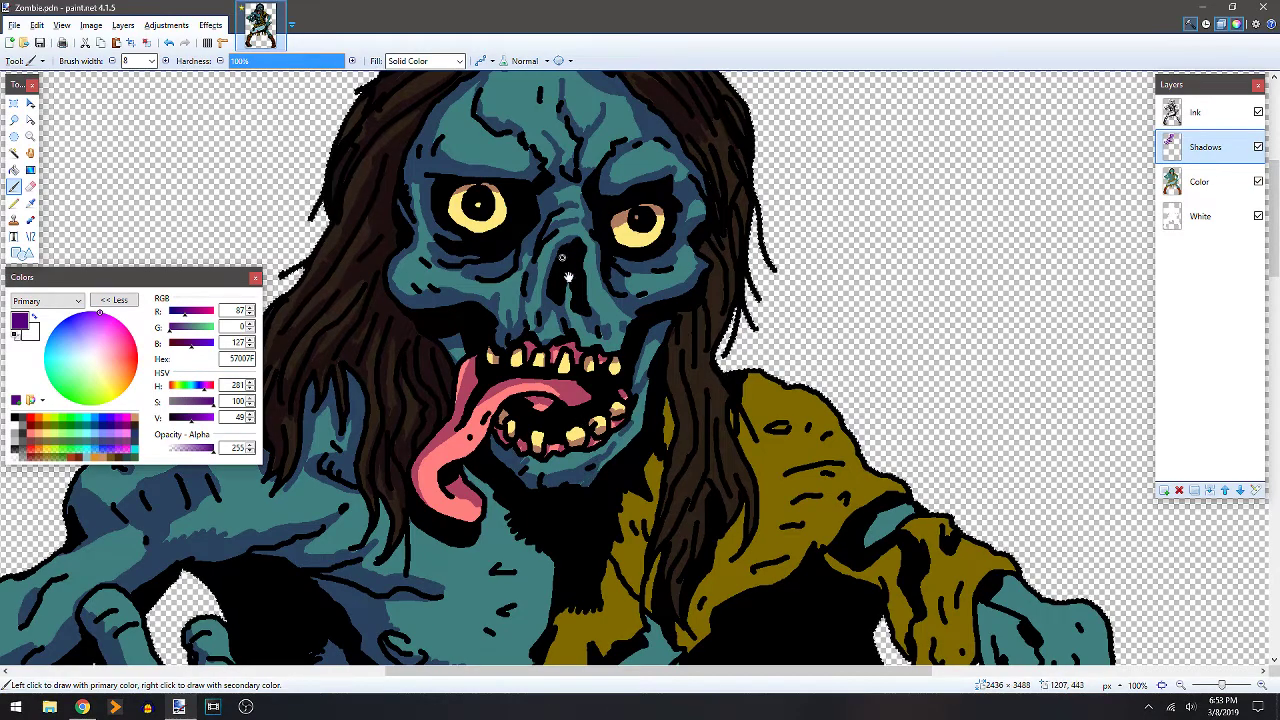
# Outline a jagged shadow down the centre of the bare chest beside the neck and shirt edge, and fill it with purple.
pyautogui.moveTo(562, 258)
pyautogui.mouseDown()
pyautogui.moveTo(604, 250)
pyautogui.moveTo(646, 153)
pyautogui.mouseUp()
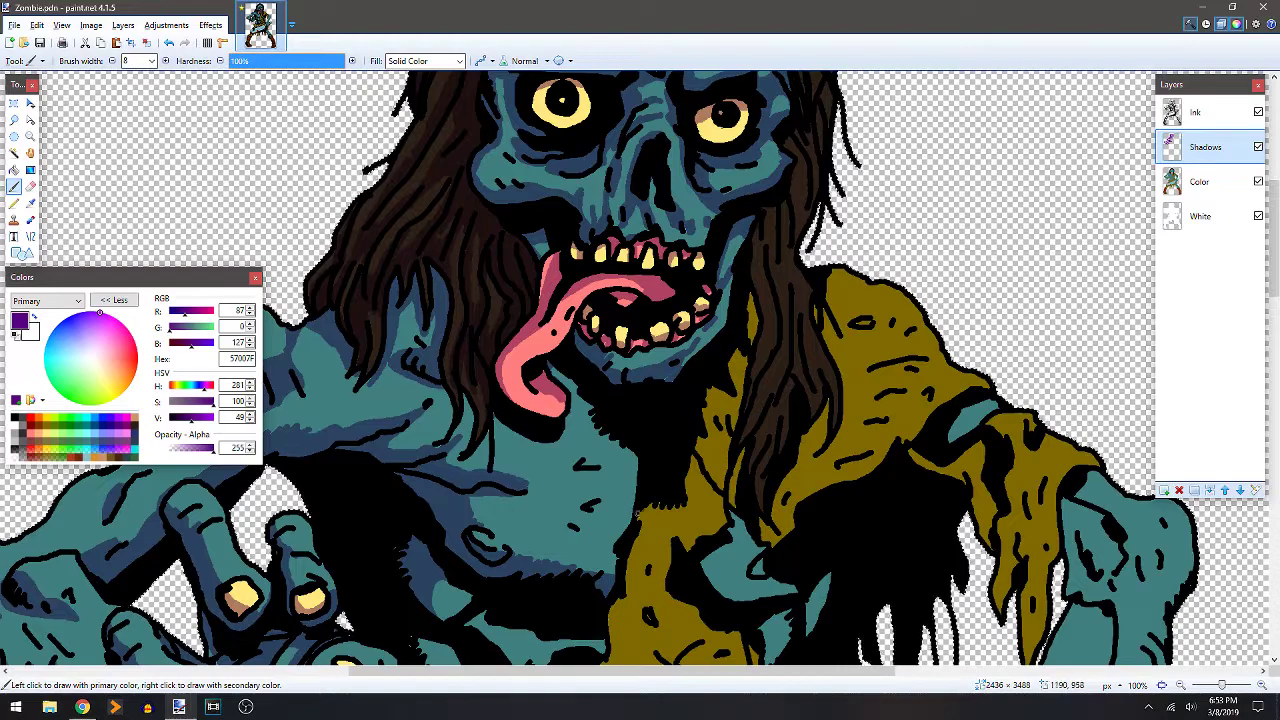
pyautogui.moveTo(624, 552)
pyautogui.mouseDown()
pyautogui.moveTo(607, 584)
pyautogui.moveTo(607, 533)
pyautogui.moveTo(586, 523)
pyautogui.moveTo(607, 499)
pyautogui.moveTo(584, 461)
pyautogui.moveTo(584, 429)
pyautogui.mouseUp()
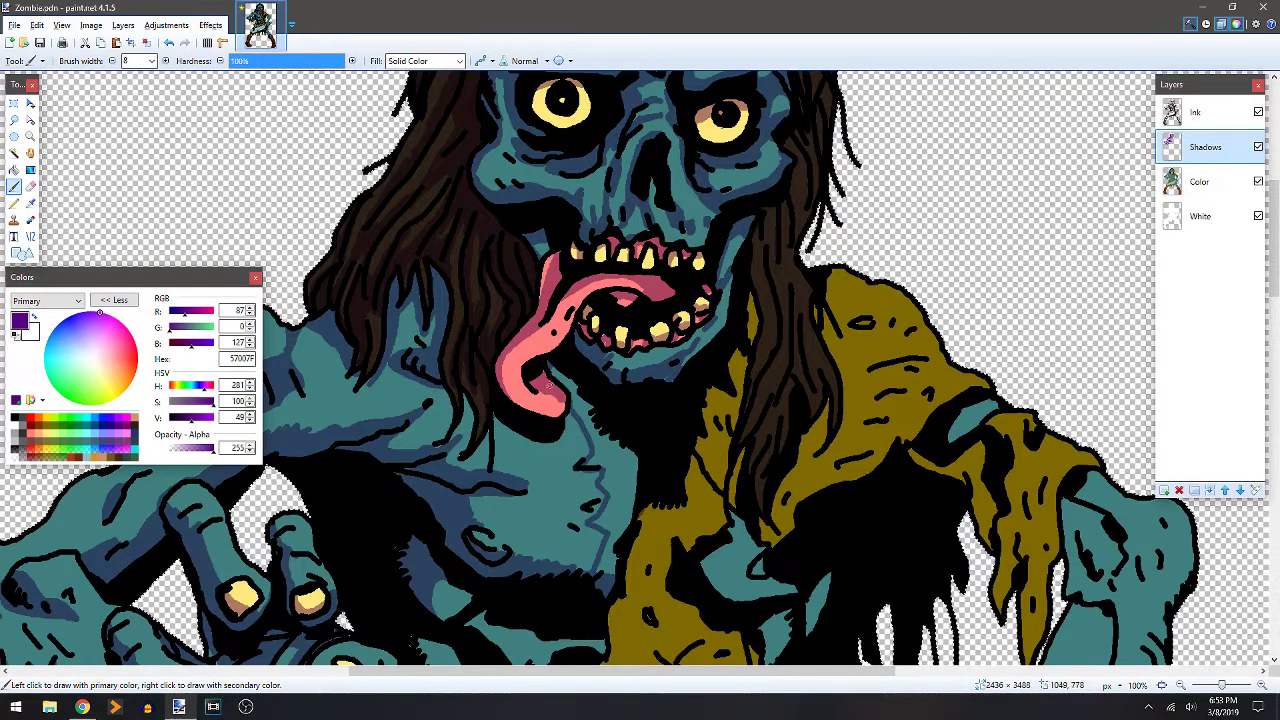
pyautogui.press('f')
pyautogui.click(612, 452)
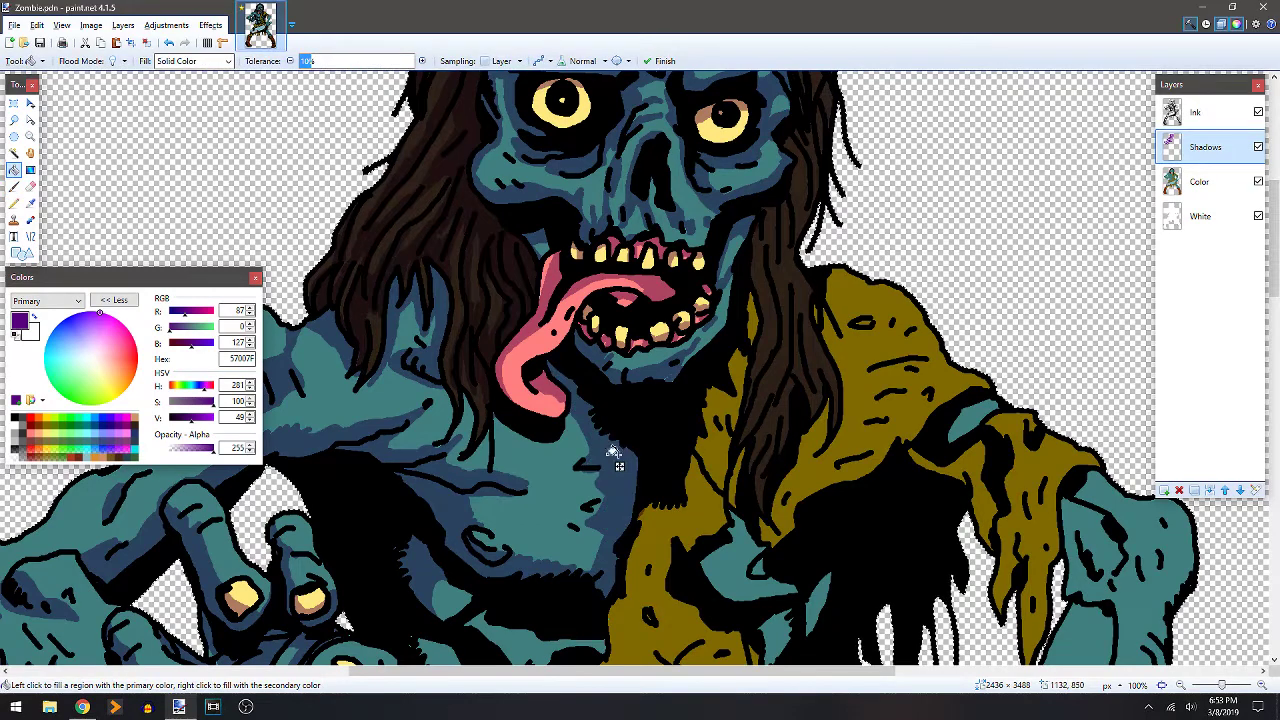
pyautogui.press('b')
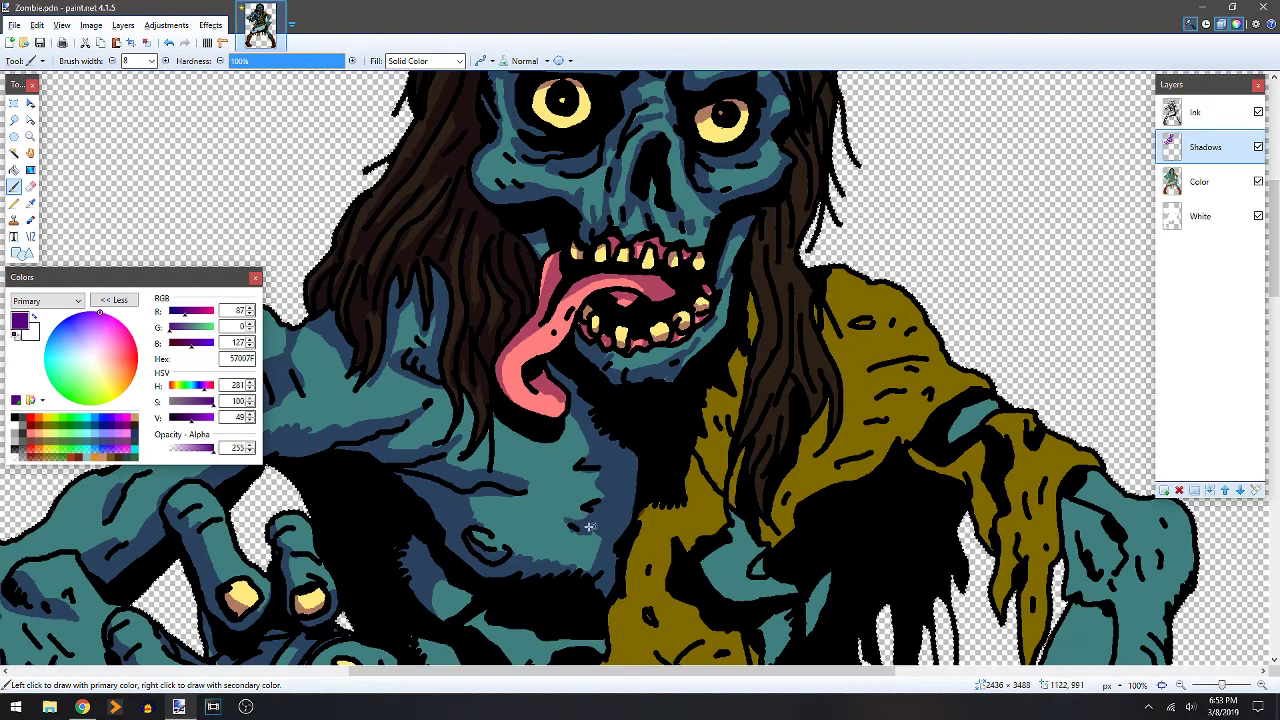
# Refine the chest shadow's edges with the Eraser and paint shadows on the chest beneath the hanging hair and tongue.
pyautogui.press('e')
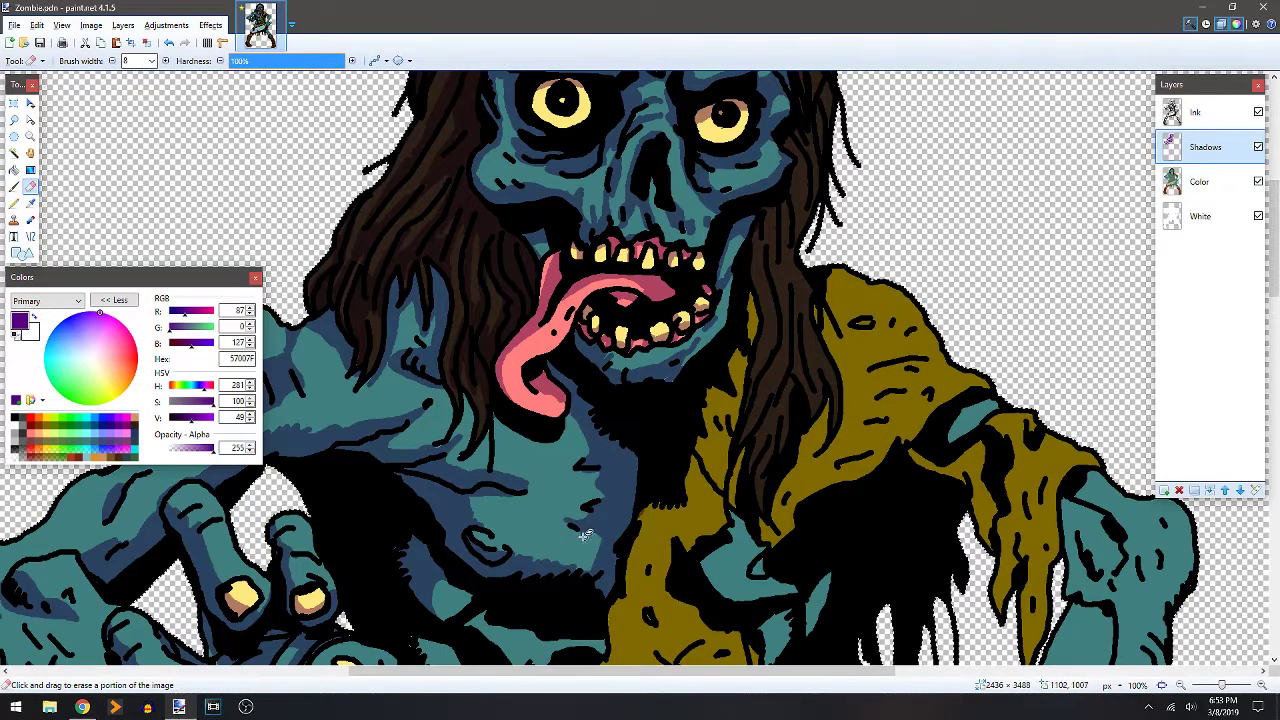
pyautogui.press('b')
pyautogui.press('e')
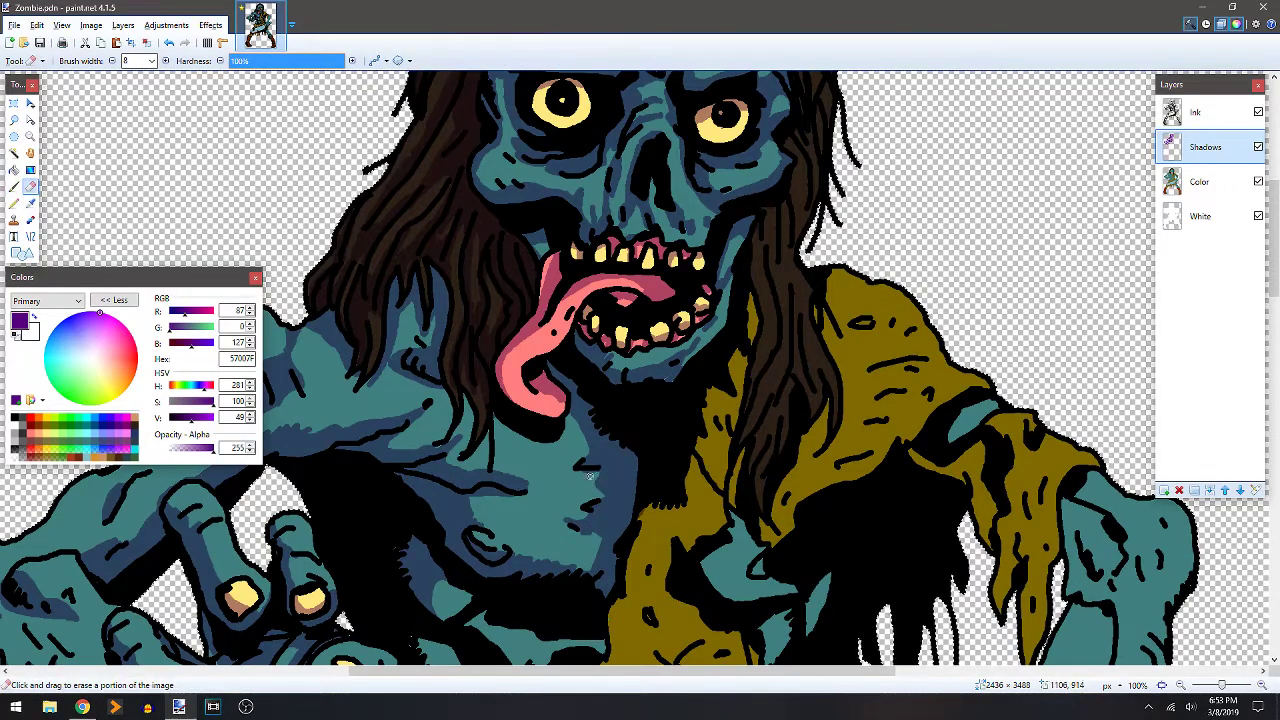
pyautogui.press('b')
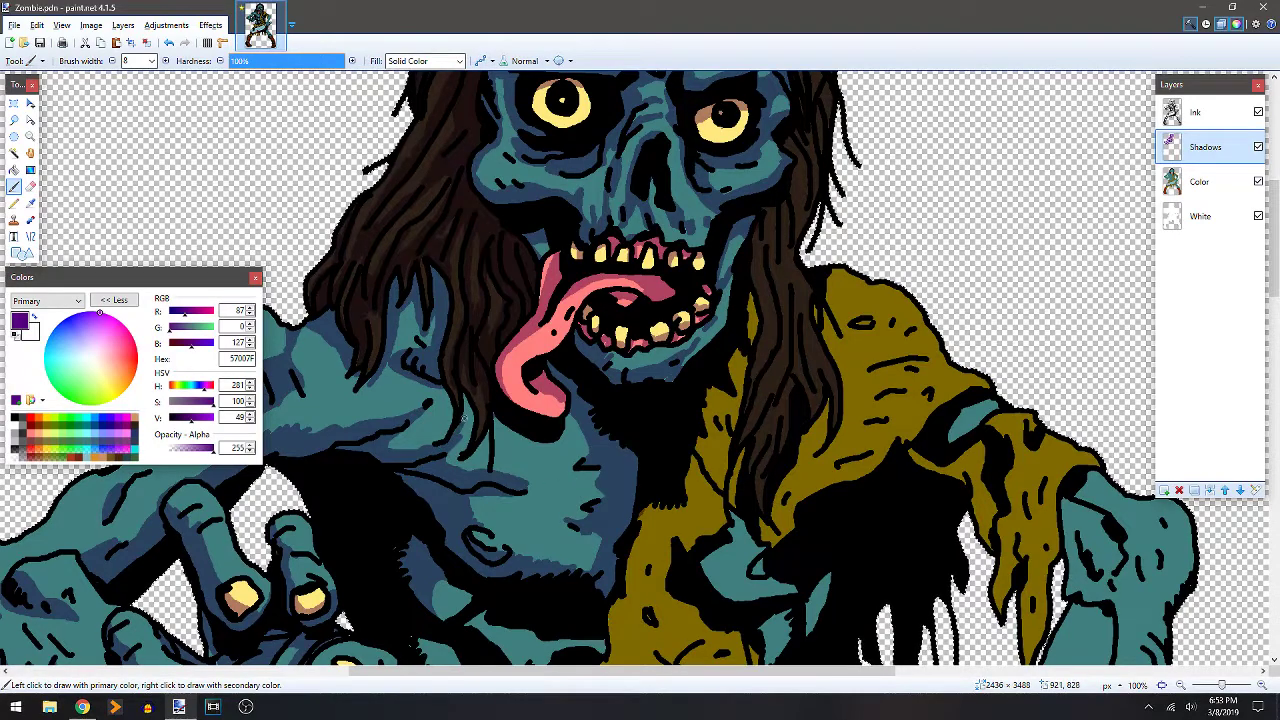
pyautogui.moveTo(464, 418); pyautogui.dragTo(465, 424)
pyautogui.moveTo(476, 478); pyautogui.dragTo(491, 474)
pyautogui.press('e')
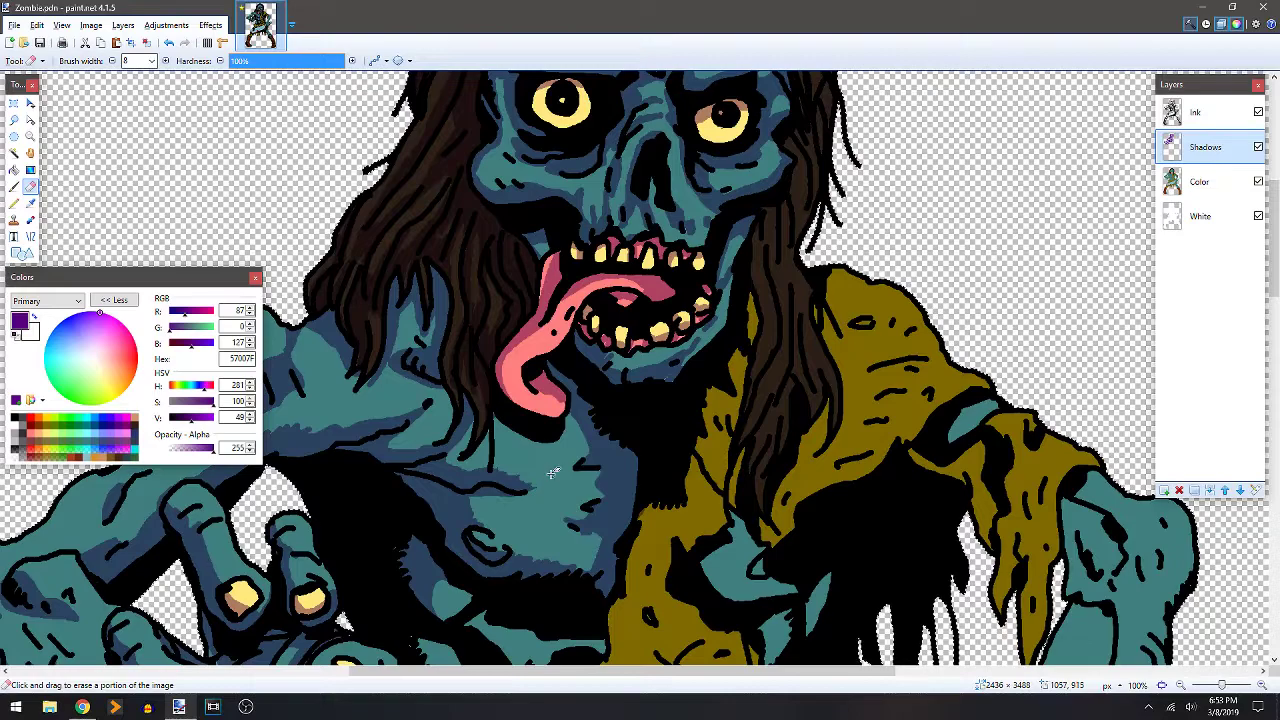
pyautogui.press('b')
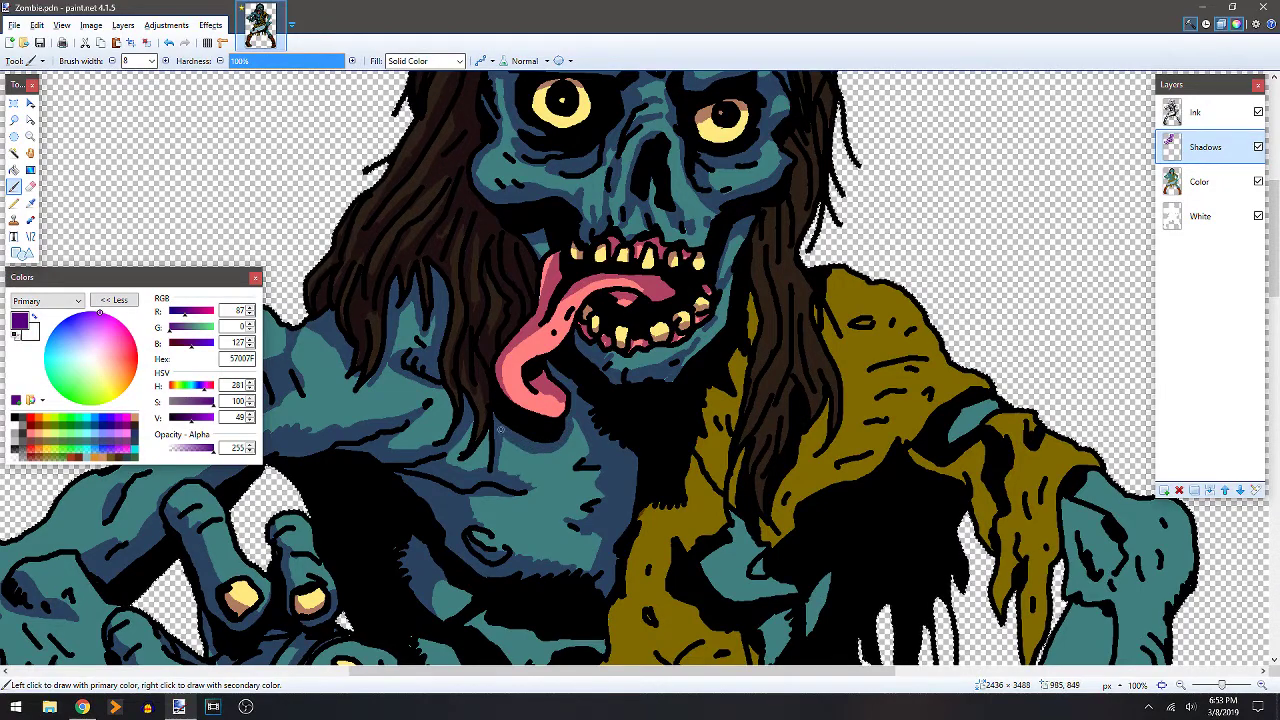
# Shade the zombie's flank below the chest, then outline and fill shadows along the stomach beside the torn shirt.
pyautogui.moveTo(583, 451); pyautogui.dragTo(669, 414)
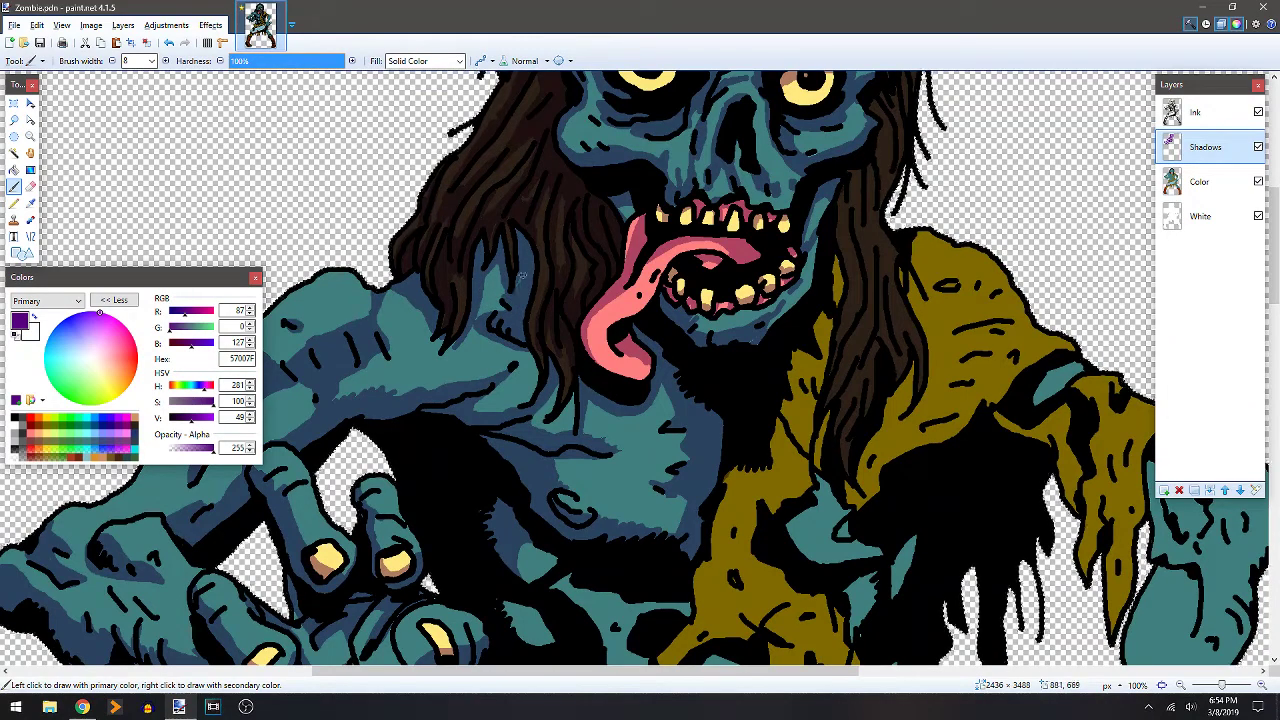
pyautogui.scroll(-3, 517, 296)
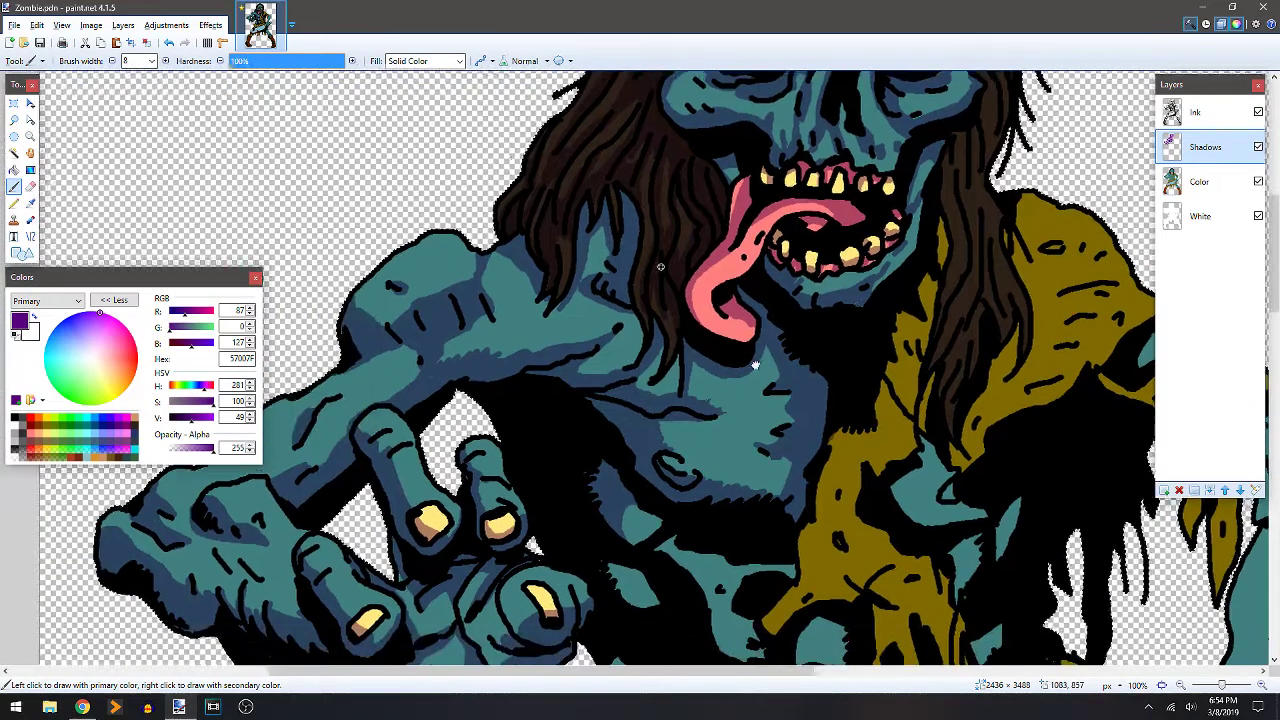
pyautogui.hscroll(1, 600, 360)
pyautogui.scroll(-2, 640, 381)
pyautogui.hscroll(-1, 640, 381)
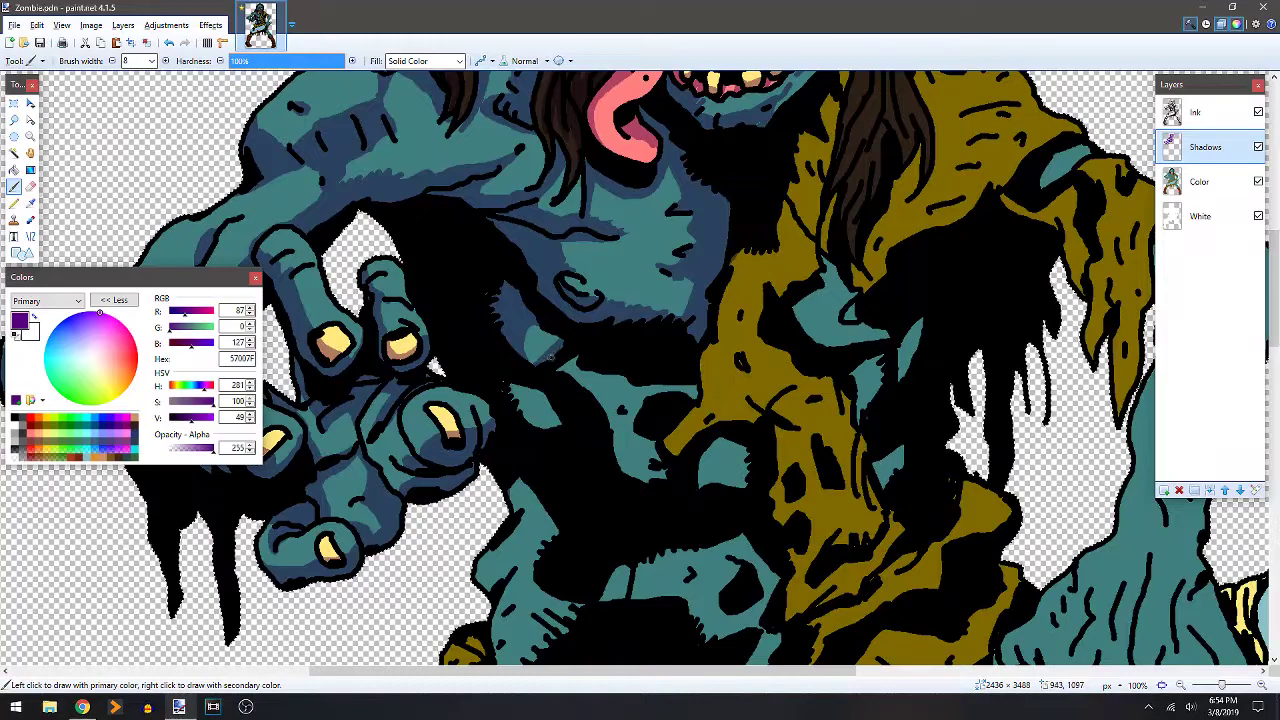
pyautogui.moveTo(521, 375)
pyautogui.mouseDown()
pyautogui.moveTo(530, 407)
pyautogui.moveTo(563, 424)
pyautogui.moveTo(505, 386)
pyautogui.mouseUp()
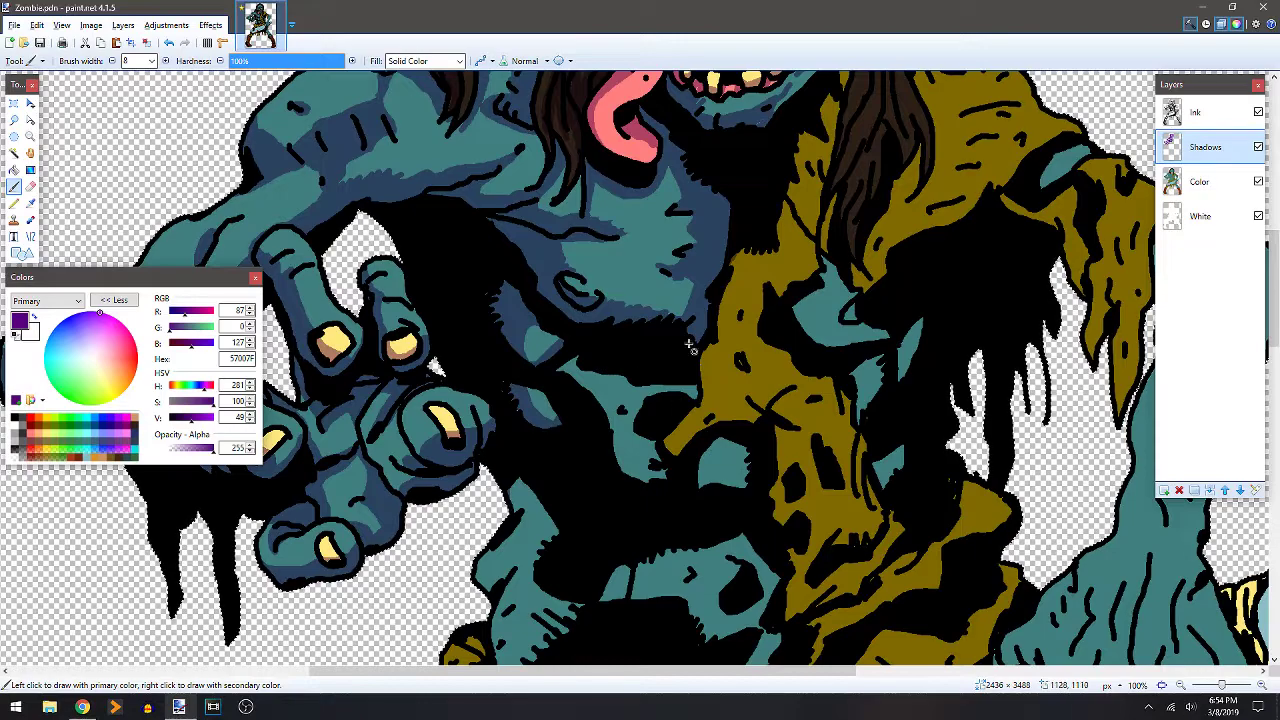
pyautogui.moveTo(649, 418)
pyautogui.mouseDown()
pyautogui.moveTo(650, 470)
pyautogui.moveTo(668, 482)
pyautogui.mouseUp()
pyautogui.press('f')
pyautogui.click(698, 402)
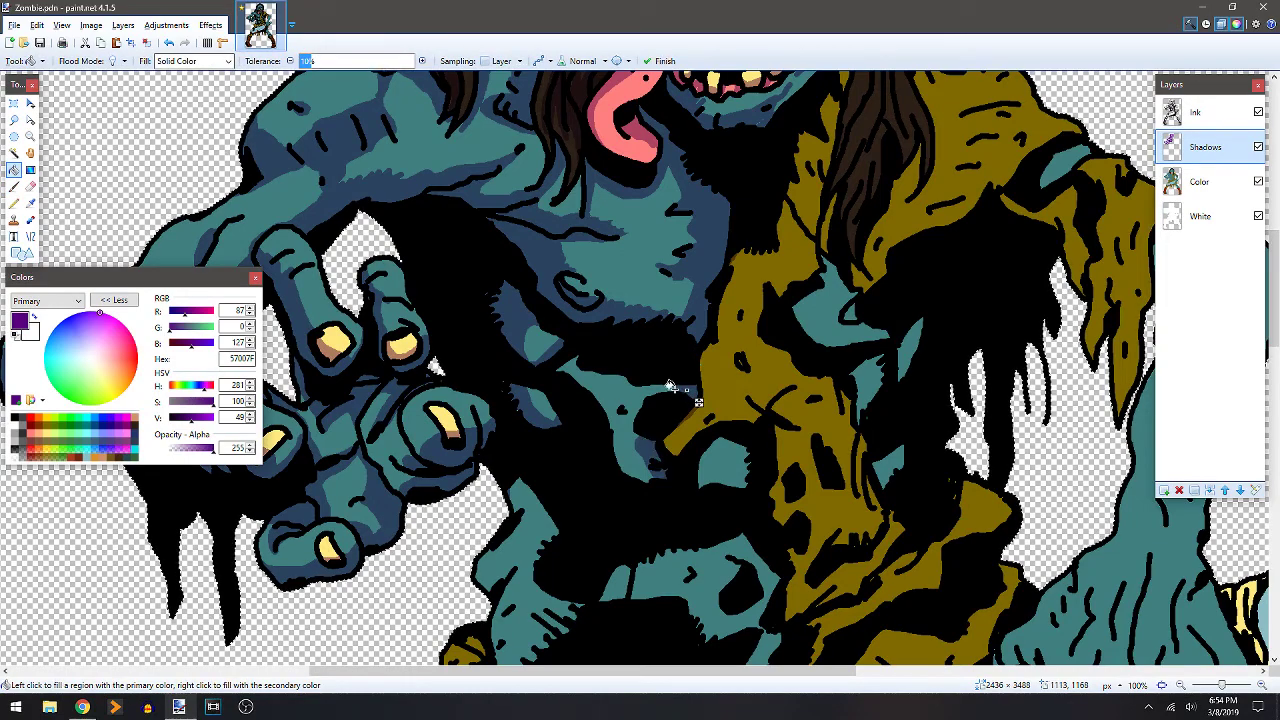
pyautogui.press('b')
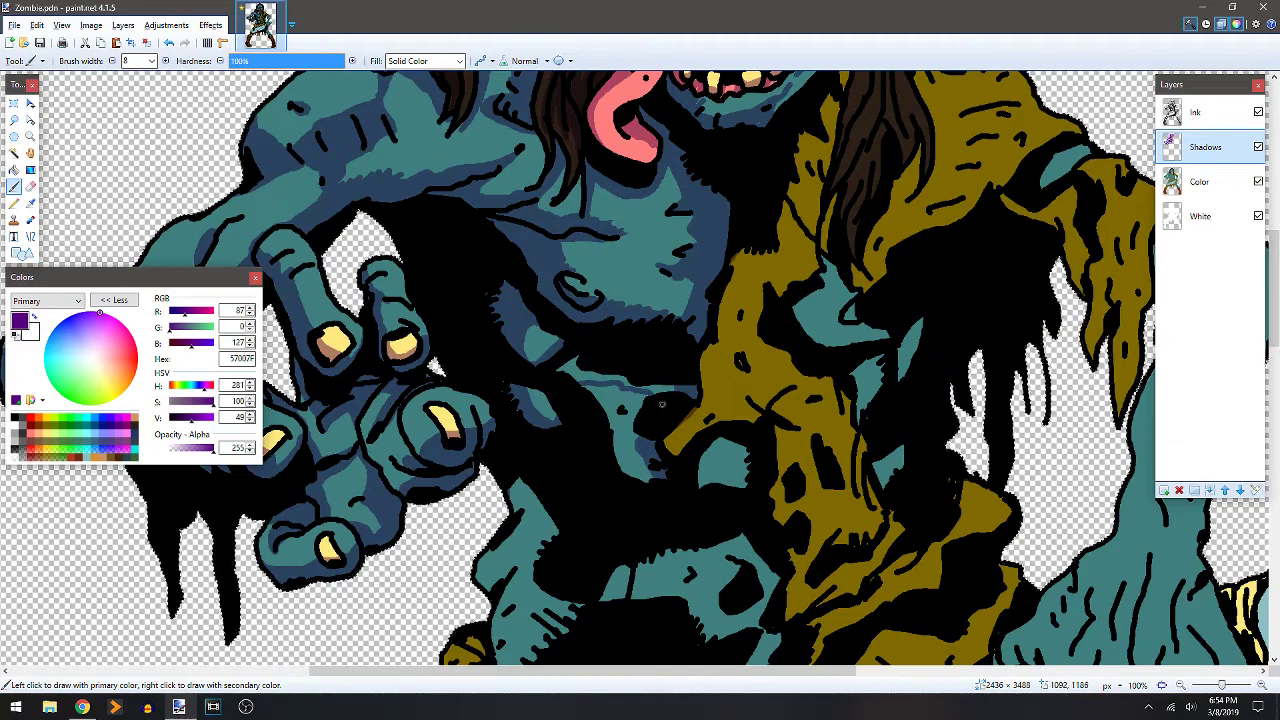
# Fill the shadow along the stomach's upper edge and add filled shadows down its outer side and lower tip.
pyautogui.press('f')
pyautogui.click(594, 395)
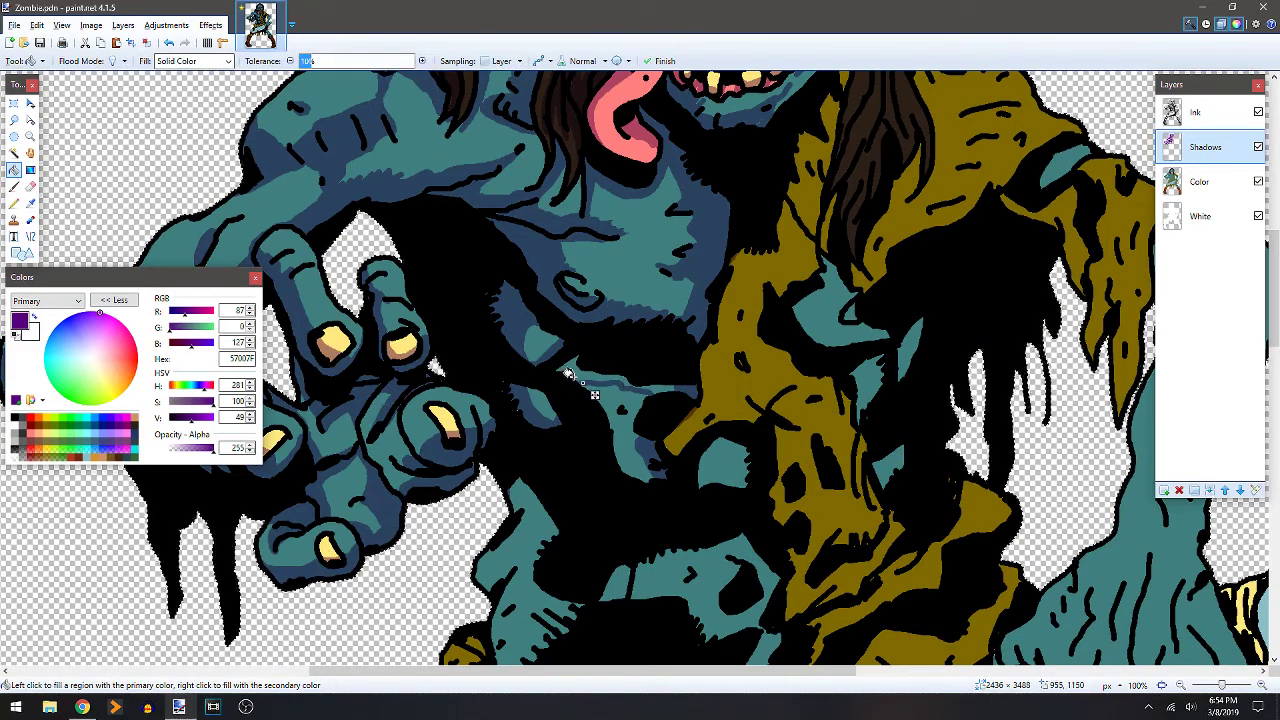
pyautogui.press('b')
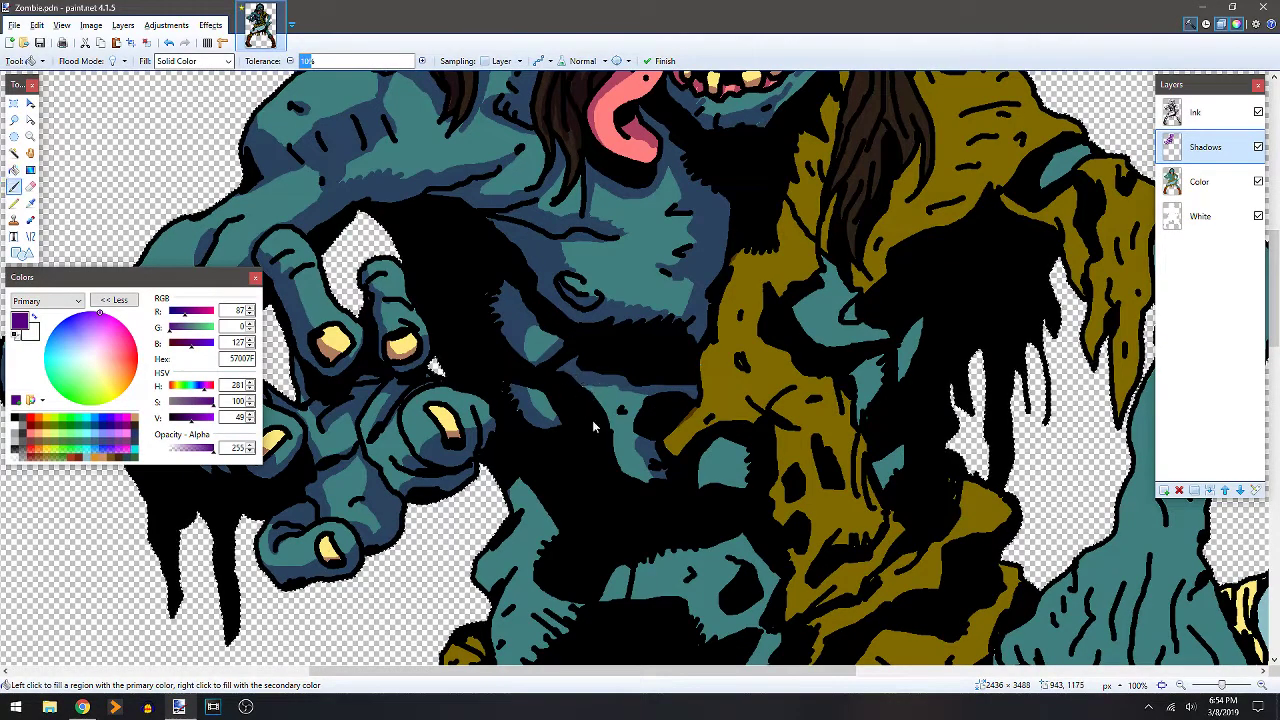
pyautogui.press('b')
pyautogui.moveTo(606, 408)
pyautogui.mouseDown()
pyautogui.moveTo(644, 402)
pyautogui.moveTo(649, 421)
pyautogui.moveTo(649, 435)
pyautogui.moveTo(598, 421)
pyautogui.mouseUp()
pyautogui.press('f')
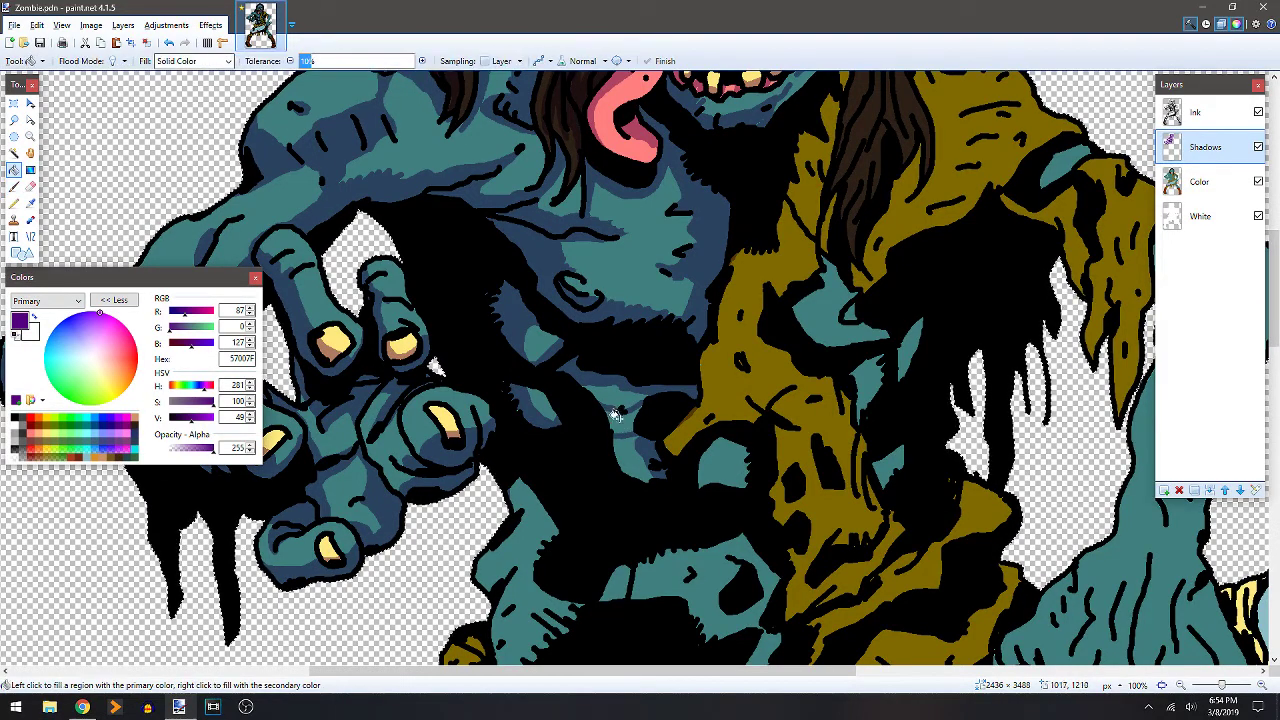
pyautogui.click(617, 416)
pyautogui.press('b')
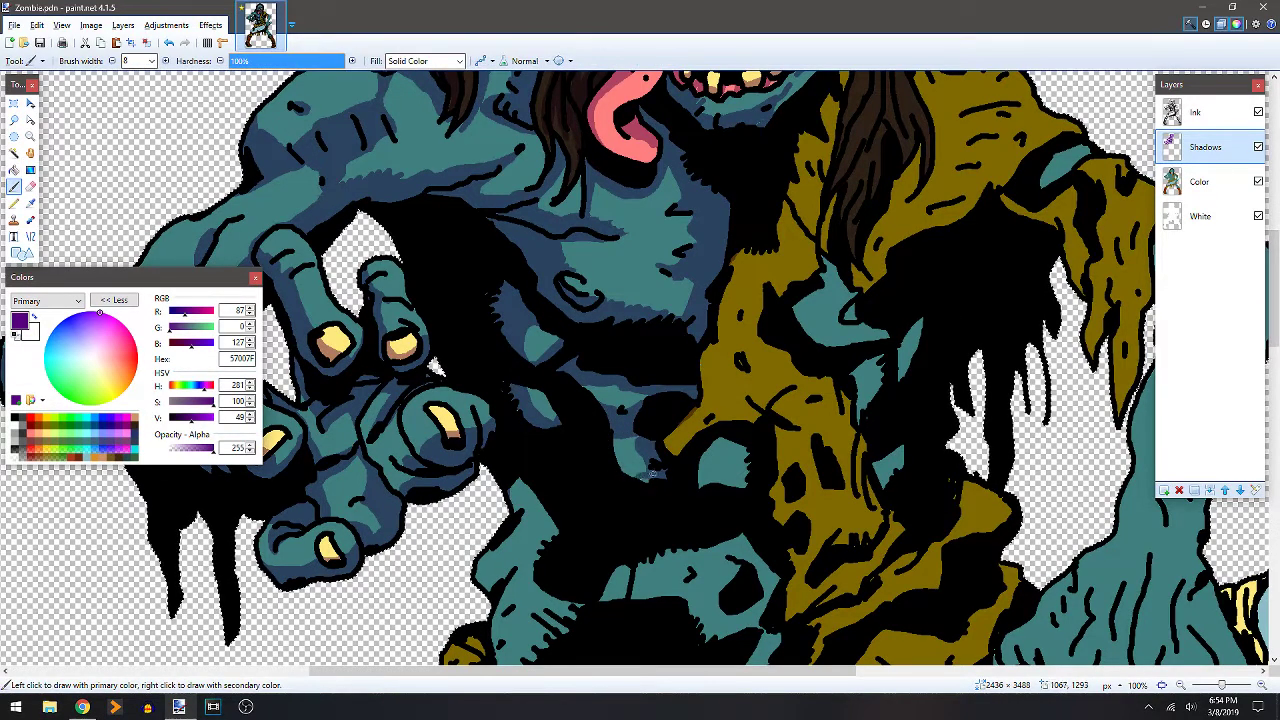
pyautogui.moveTo(651, 474)
pyautogui.mouseDown()
pyautogui.moveTo(625, 472)
pyautogui.moveTo(612, 440)
pyautogui.mouseUp()
# Outline shadows on the torn yellow shirt around the stomach hole and on the skin patch inside it, and fill them.
pyautogui.moveTo(716, 412)
pyautogui.mouseDown()
pyautogui.moveTo(663, 446)
pyautogui.moveTo(766, 398)
pyautogui.moveTo(805, 484)
pyautogui.moveTo(770, 518)
pyautogui.mouseUp()
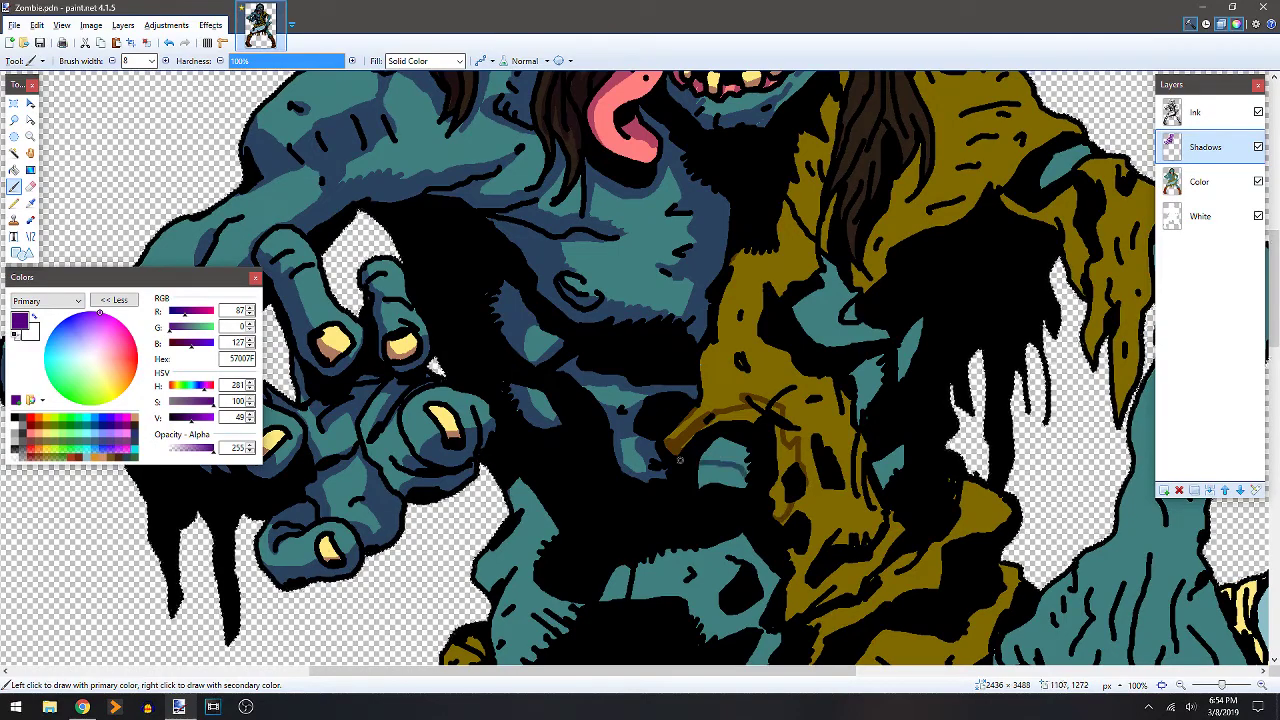
pyautogui.press('f')
pyautogui.click(732, 456)
pyautogui.press('b')
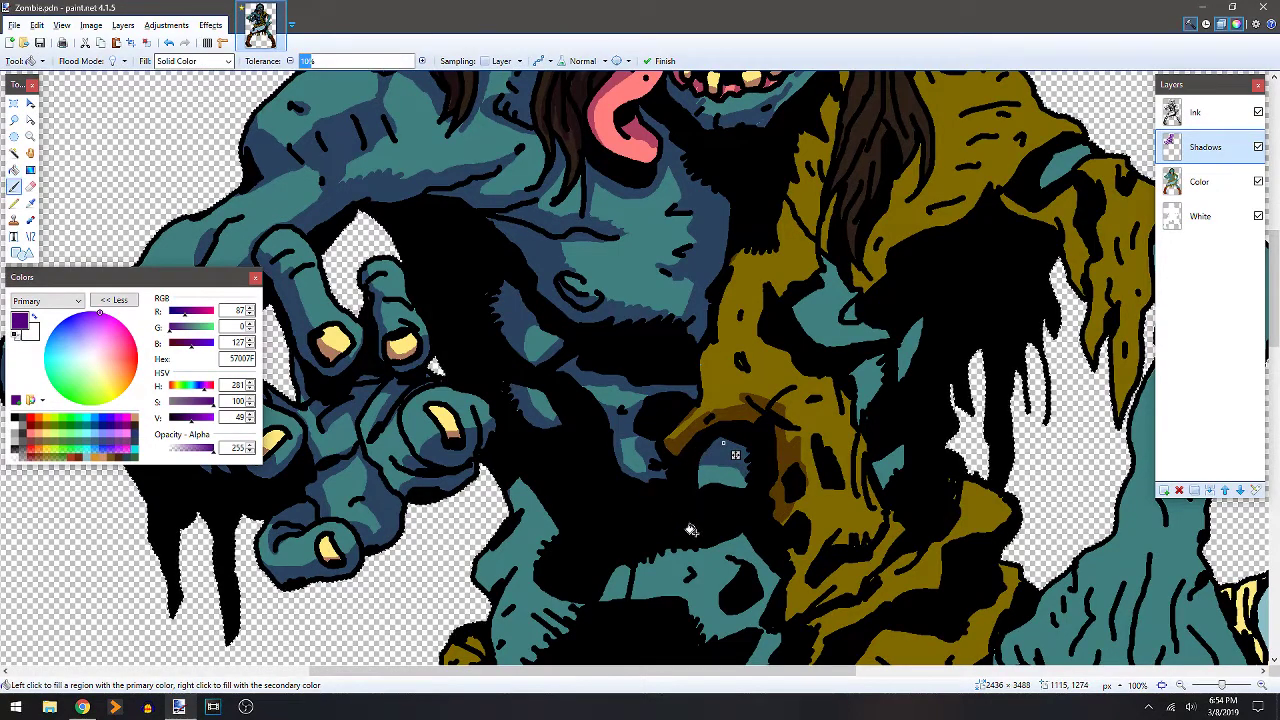
# Outline shadows on the exposed skin of the zombie's lower belly and hip around the dark wound, and fill them.
pyautogui.moveTo(635, 519); pyautogui.dragTo(712, 286)
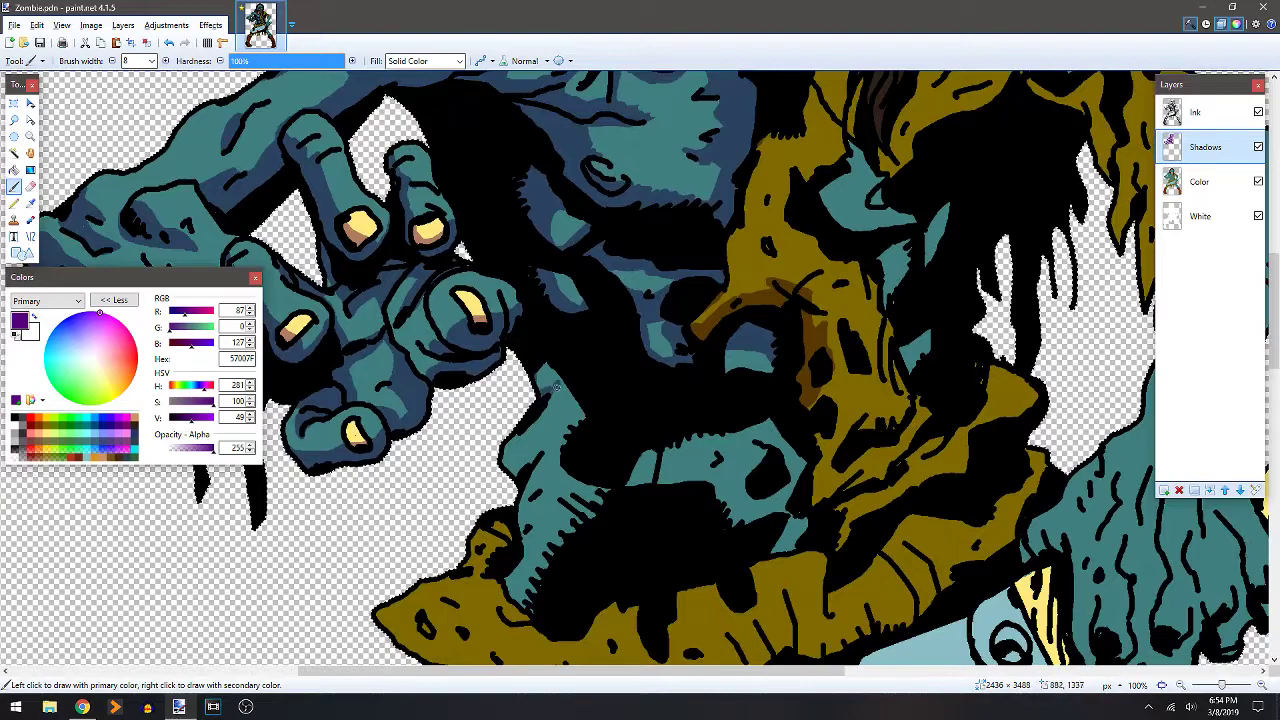
pyautogui.moveTo(556, 386)
pyautogui.mouseDown()
pyautogui.moveTo(548, 438)
pyautogui.moveTo(516, 455)
pyautogui.moveTo(562, 494)
pyautogui.moveTo(532, 574)
pyautogui.mouseUp()
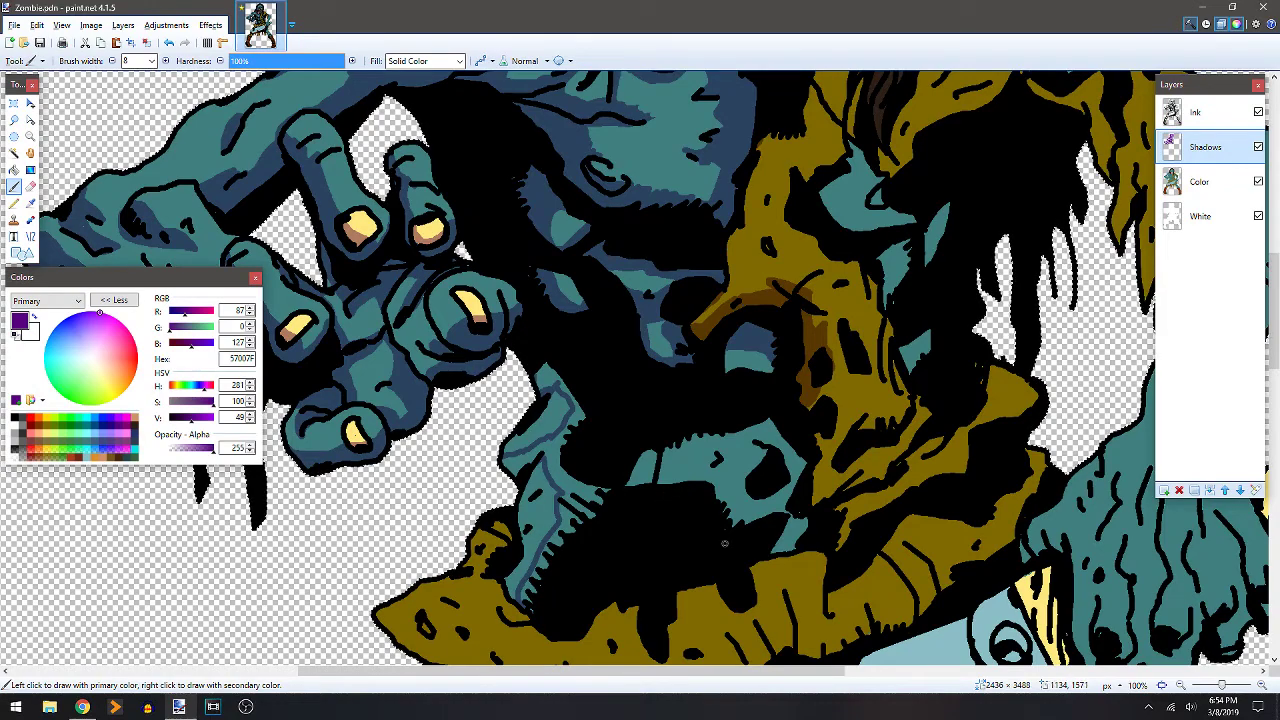
pyautogui.moveTo(772, 548); pyautogui.dragTo(778, 552)
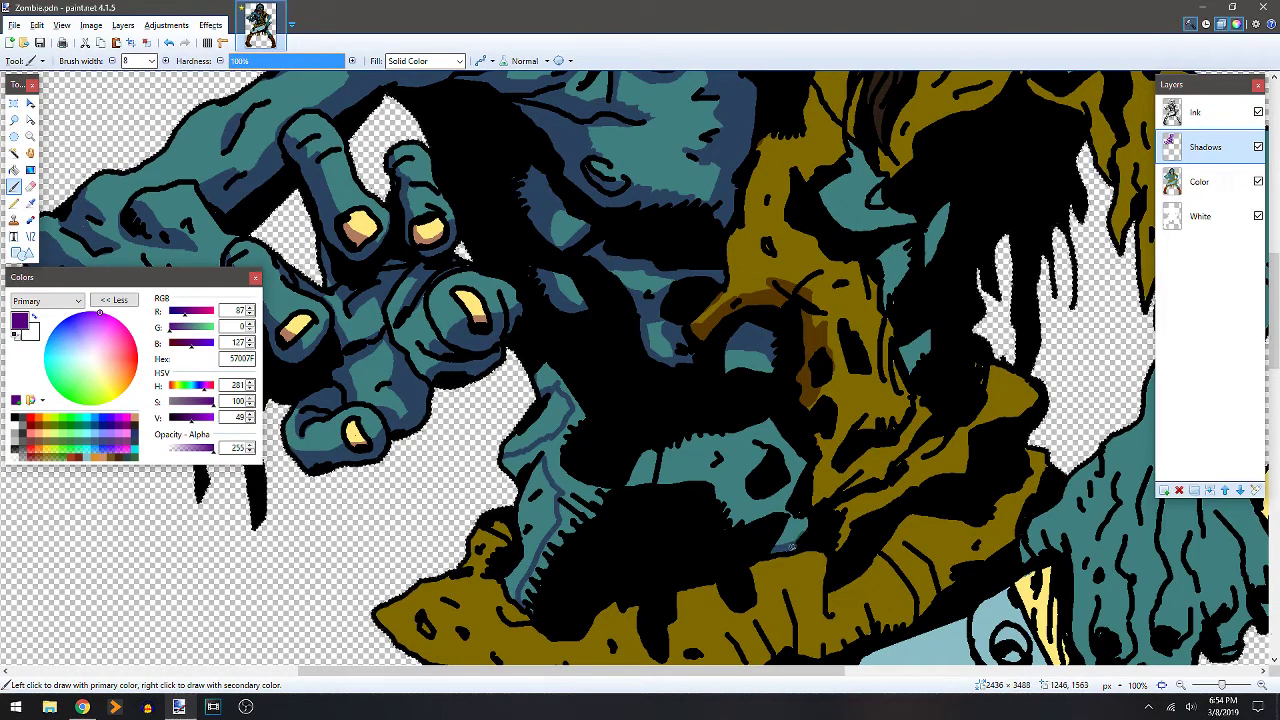
pyautogui.moveTo(806, 468)
pyautogui.mouseDown()
pyautogui.moveTo(752, 518)
pyautogui.moveTo(783, 484)
pyautogui.moveTo(740, 456)
pyautogui.moveTo(742, 495)
pyautogui.moveTo(716, 476)
pyautogui.moveTo(667, 476)
pyautogui.moveTo(692, 444)
pyautogui.moveTo(750, 432)
pyautogui.moveTo(737, 406)
pyautogui.mouseUp()
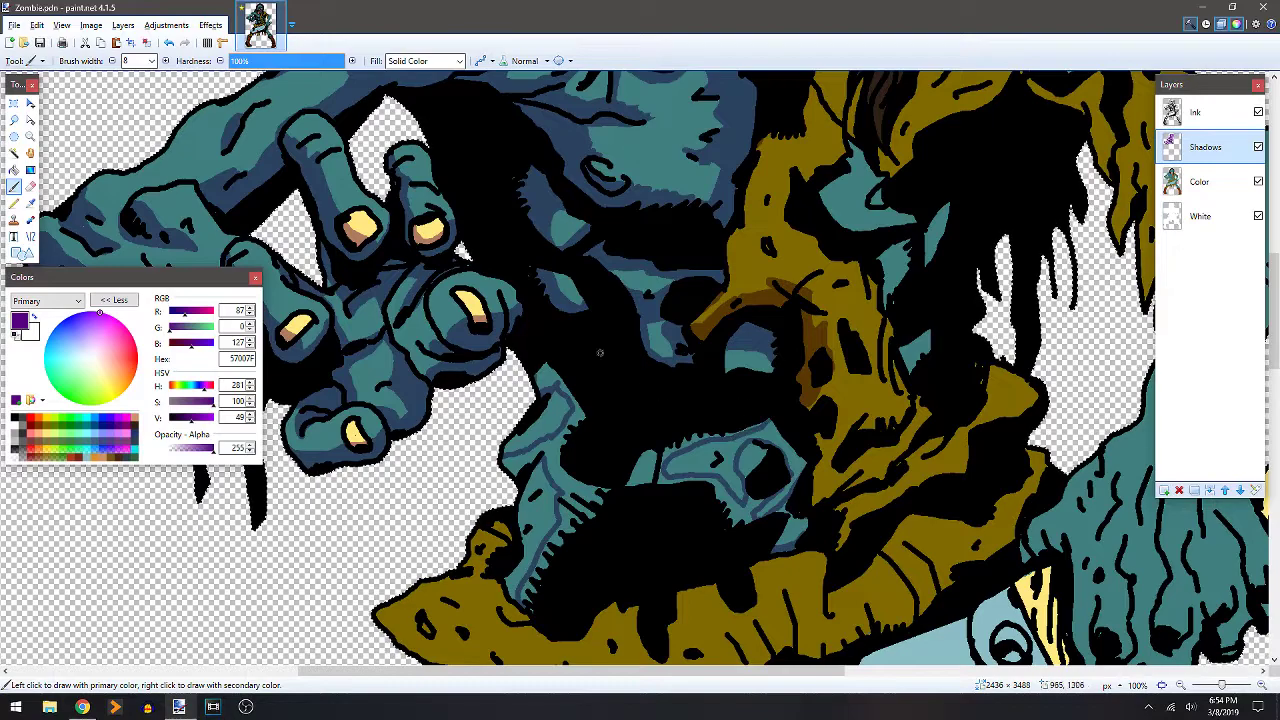
pyautogui.press('f')
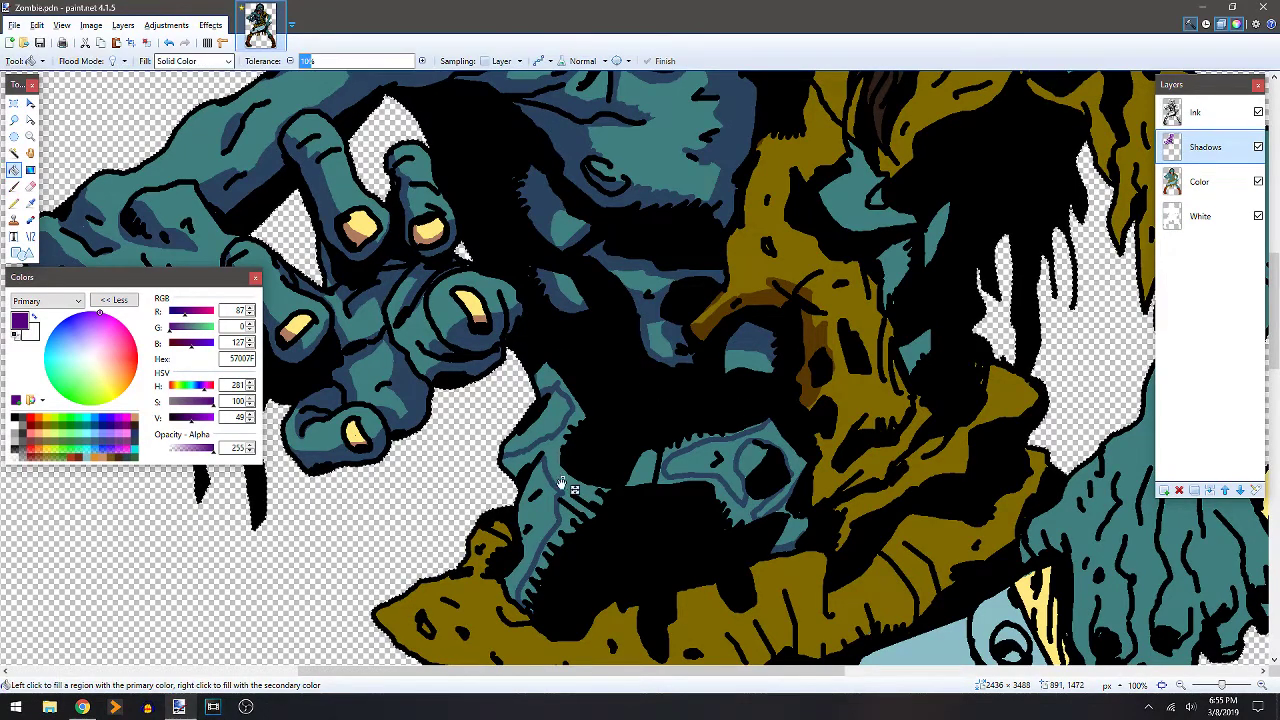
pyautogui.click(561, 483)
# Outline shadows on the yellow shirt folds directly below the stomach hole and fill them.
pyautogui.press('b')
pyautogui.moveTo(780, 445); pyautogui.dragTo(640, 458)
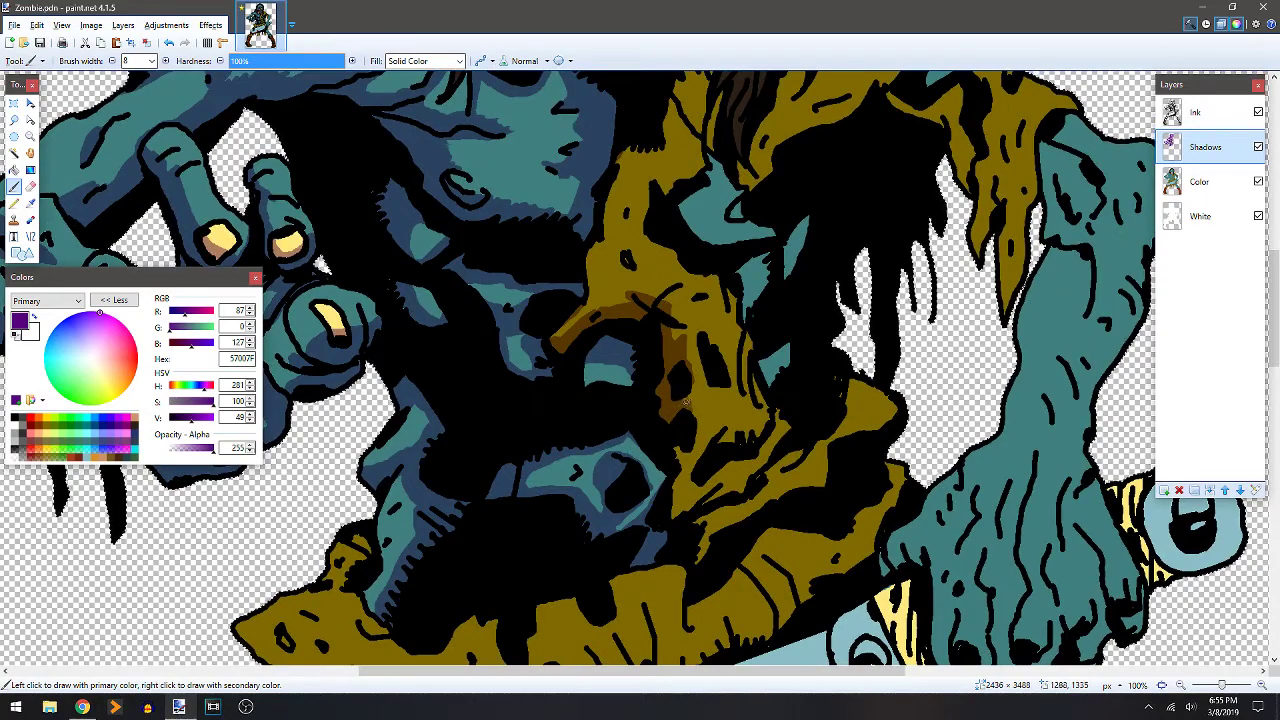
pyautogui.moveTo(686, 402)
pyautogui.mouseDown()
pyautogui.moveTo(696, 450)
pyautogui.moveTo(768, 398)
pyautogui.moveTo(758, 432)
pyautogui.moveTo(708, 470)
pyautogui.moveTo(700, 500)
pyautogui.mouseUp()
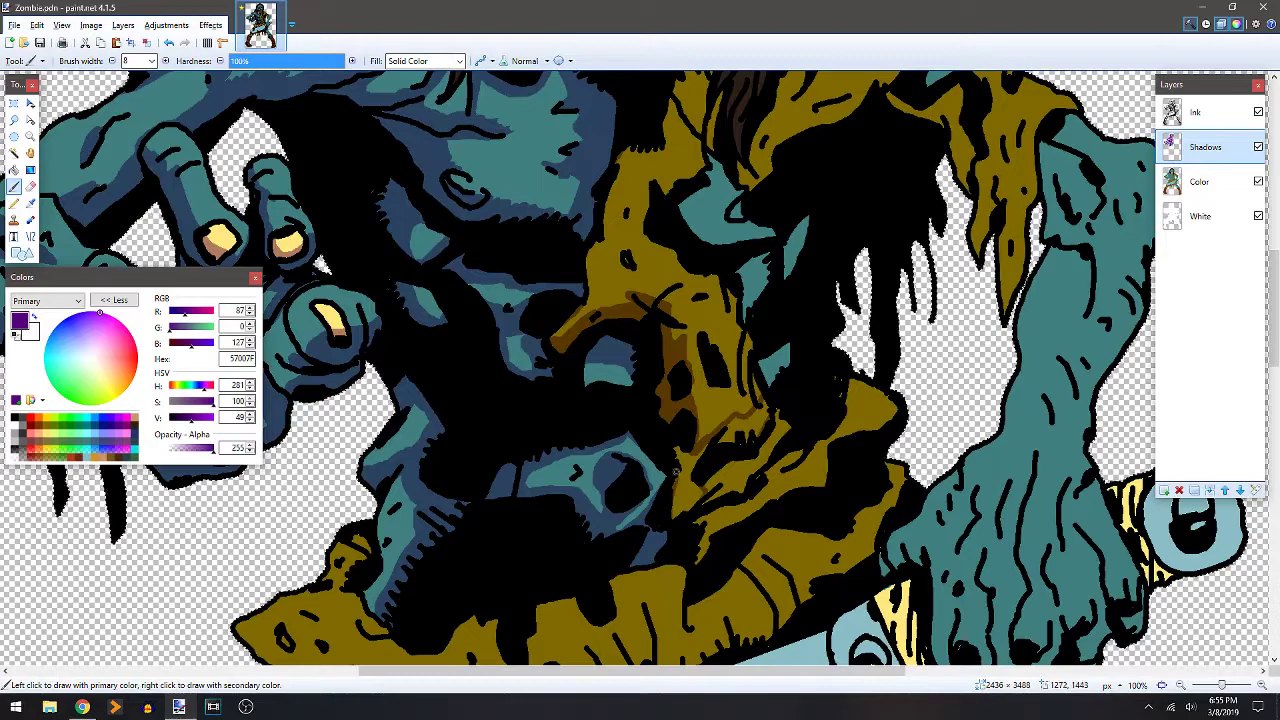
pyautogui.press('f')
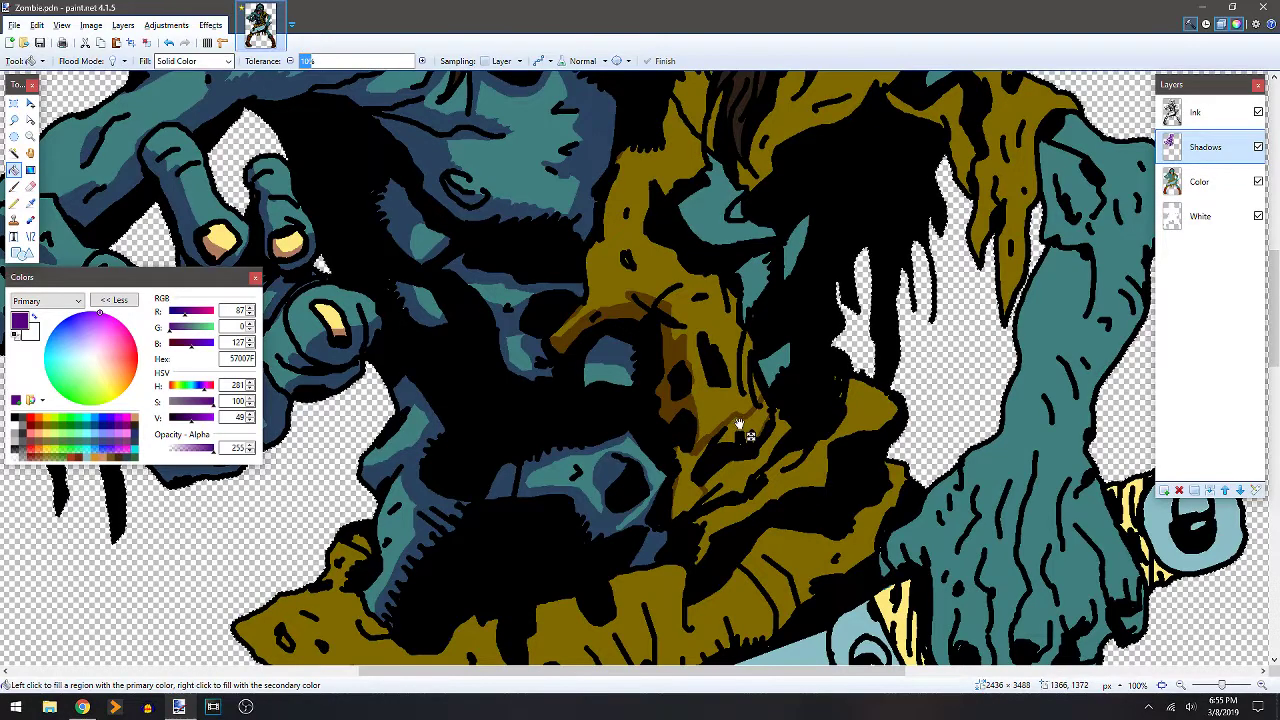
pyautogui.click(740, 425)
pyautogui.press('b')
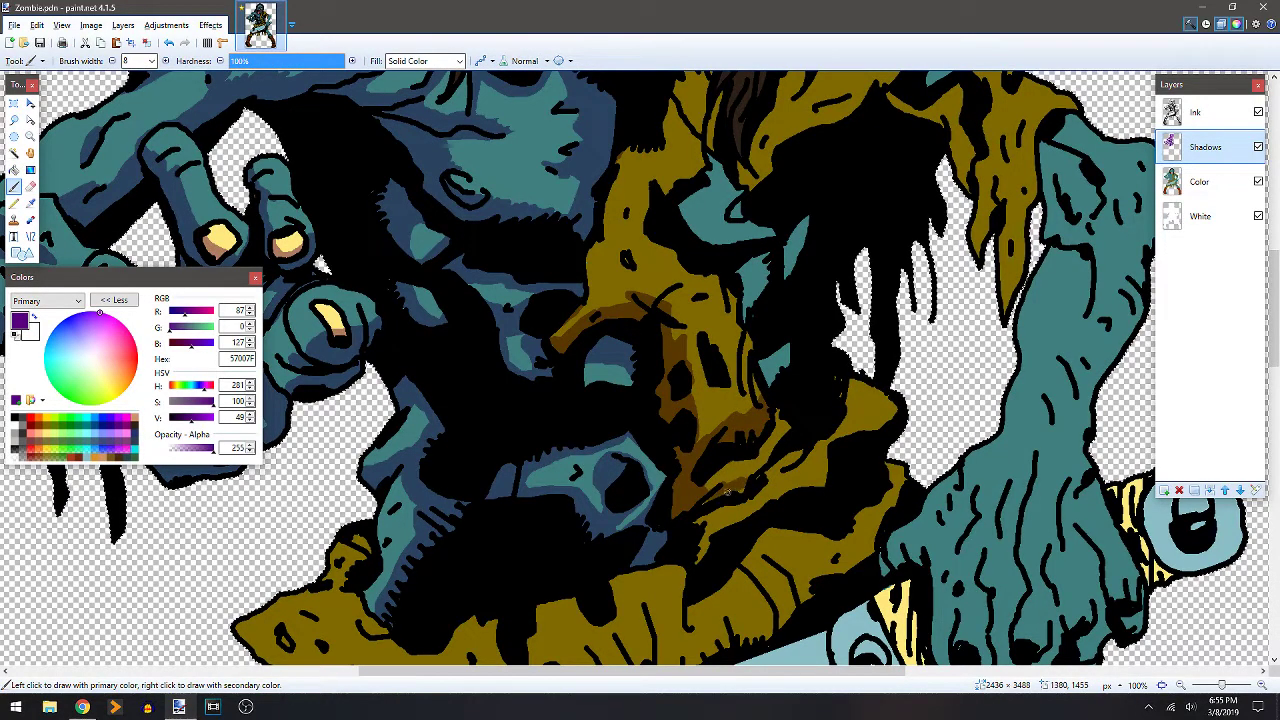
# Extend the shadows through the shirt folds beside the stomach hole and shade the narrow skin patches exposed at the torso's far side.
pyautogui.moveTo(735, 490)
pyautogui.mouseDown()
pyautogui.moveTo(780, 438)
pyautogui.moveTo(778, 412)
pyautogui.mouseUp()
pyautogui.moveTo(755, 467); pyautogui.dragTo(784, 416)
pyautogui.moveTo(810, 327); pyautogui.dragTo(774, 424)
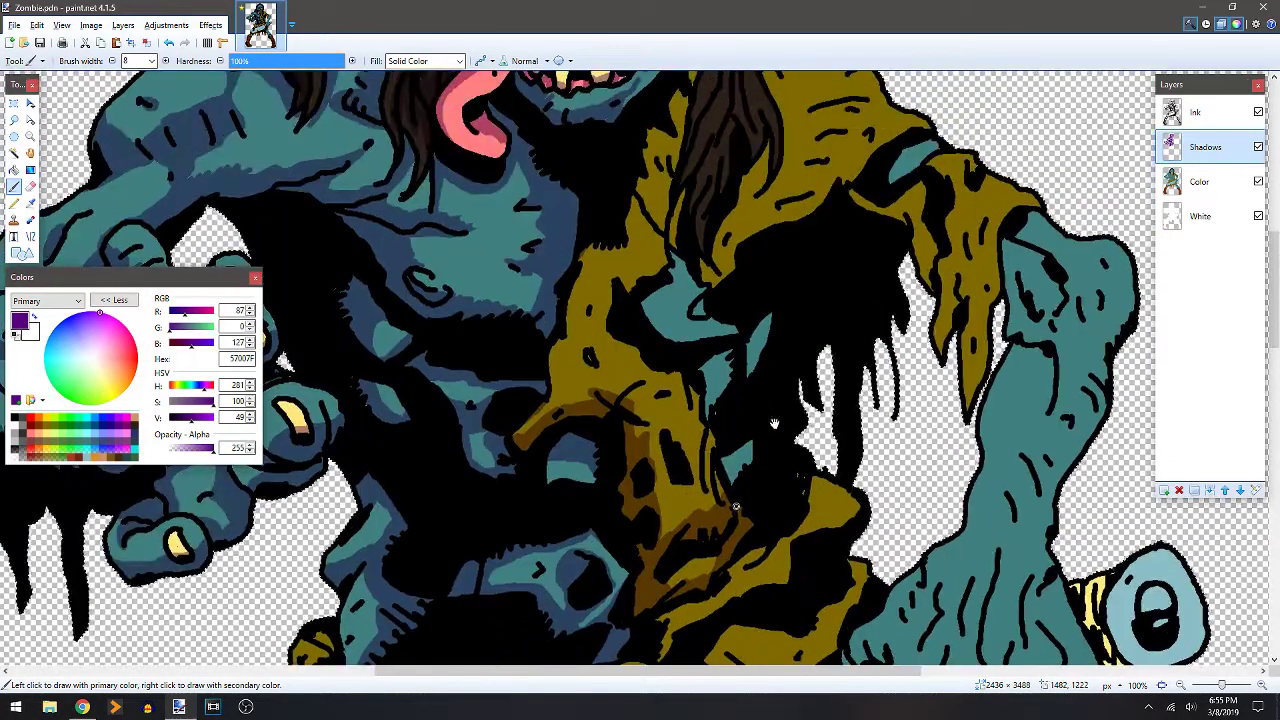
pyautogui.moveTo(722, 466)
pyautogui.mouseDown()
pyautogui.moveTo(736, 482)
pyautogui.moveTo(726, 448)
pyautogui.moveTo(684, 490)
pyautogui.moveTo(690, 478)
pyautogui.moveTo(700, 500)
pyautogui.moveTo(721, 499)
pyautogui.moveTo(710, 426)
pyautogui.moveTo(685, 398)
pyautogui.moveTo(692, 446)
pyautogui.mouseUp()
pyautogui.moveTo(706, 397)
pyautogui.mouseDown()
pyautogui.moveTo(706, 414)
pyautogui.moveTo(712, 362)
pyautogui.moveTo(760, 325)
pyautogui.moveTo(771, 336)
pyautogui.moveTo(752, 345)
pyautogui.mouseUp()
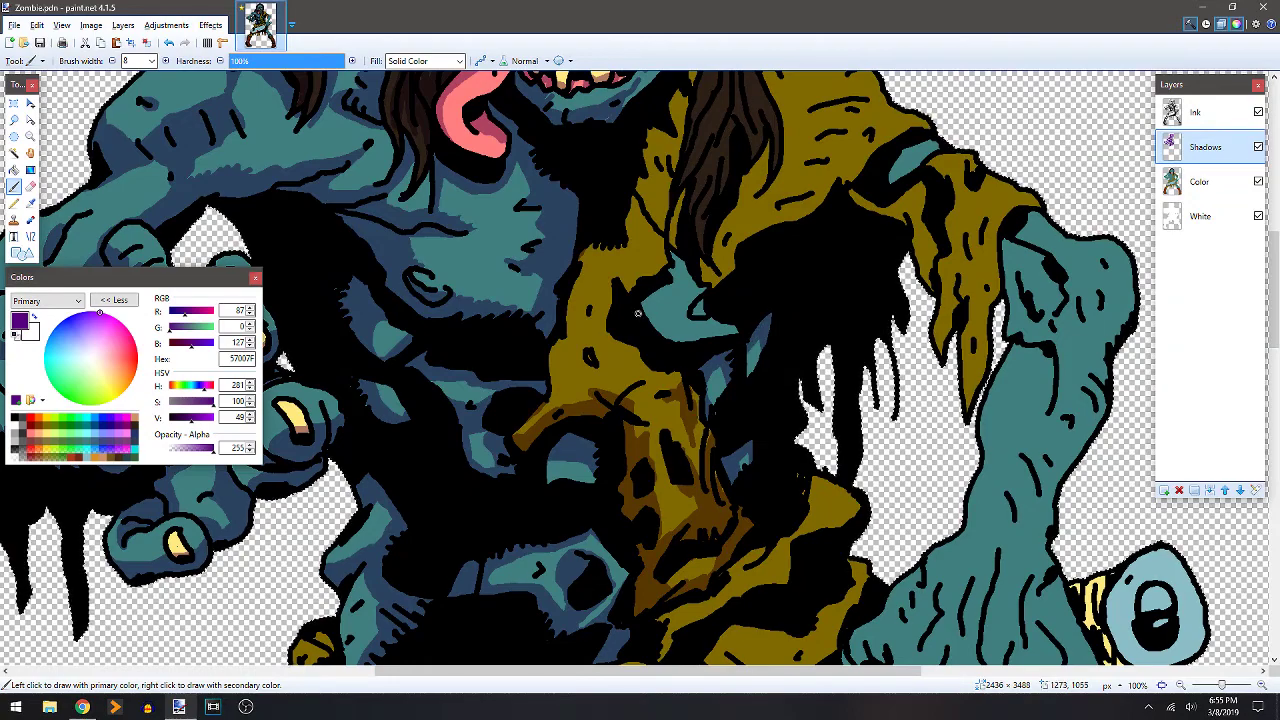
# Outline a shadow along the upper edge of the skin patch below the hanging hair and fill it.
pyautogui.moveTo(638, 314)
pyautogui.mouseDown()
pyautogui.moveTo(679, 290)
pyautogui.moveTo(699, 298)
pyautogui.moveTo(697, 344)
pyautogui.mouseUp()
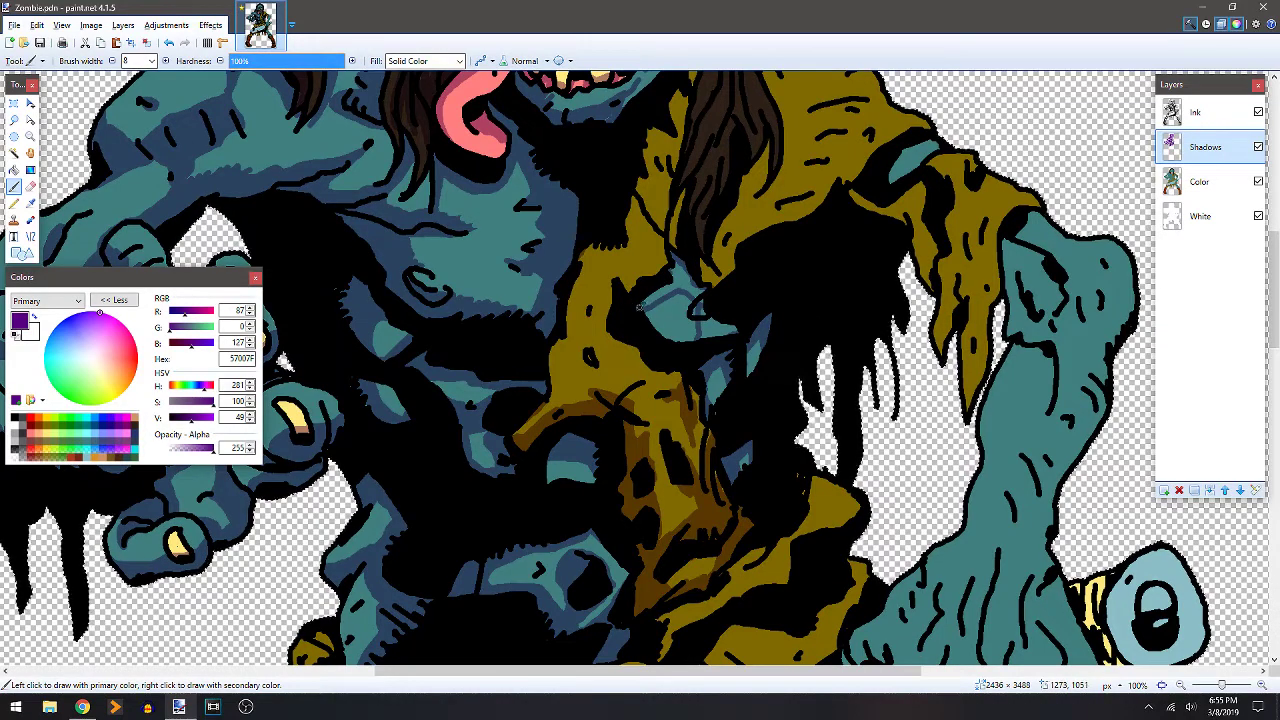
pyautogui.press('f')
pyautogui.click(680, 281)
pyautogui.click(696, 296)
pyautogui.press('b')
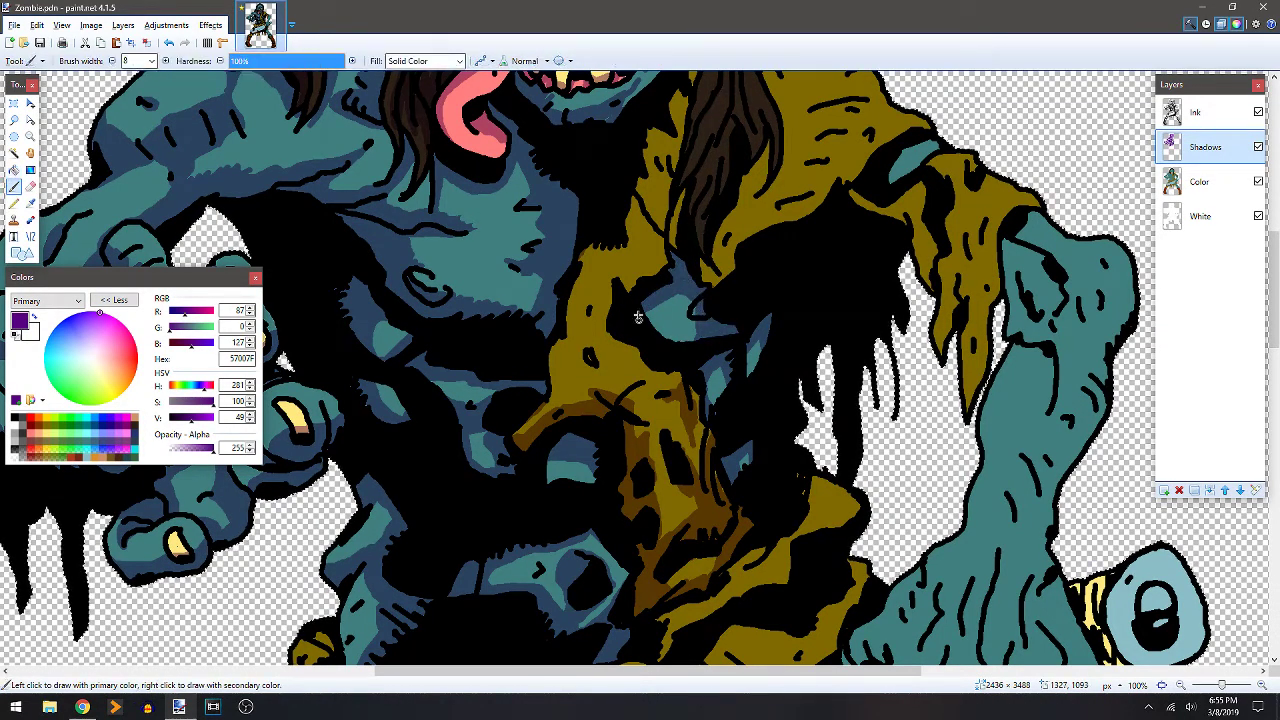
# Shade the skin patch's lower edge and the adjoining shirt creases, then outline and fill a shadow up the shirt's chest-side edge.
pyautogui.moveTo(637, 317)
pyautogui.mouseDown()
pyautogui.moveTo(690, 340)
pyautogui.moveTo(676, 341)
pyautogui.mouseUp()
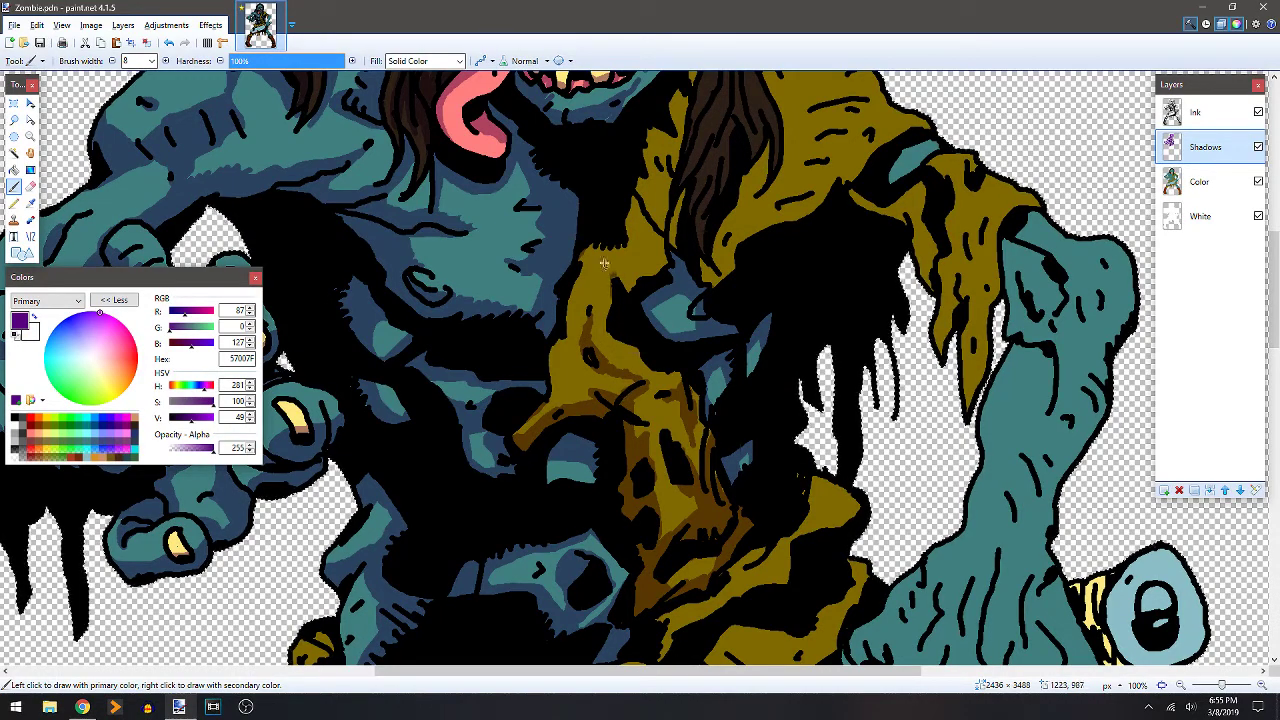
pyautogui.moveTo(634, 244)
pyautogui.mouseDown()
pyautogui.moveTo(667, 240)
pyautogui.moveTo(636, 200)
pyautogui.moveTo(680, 147)
pyautogui.mouseUp()
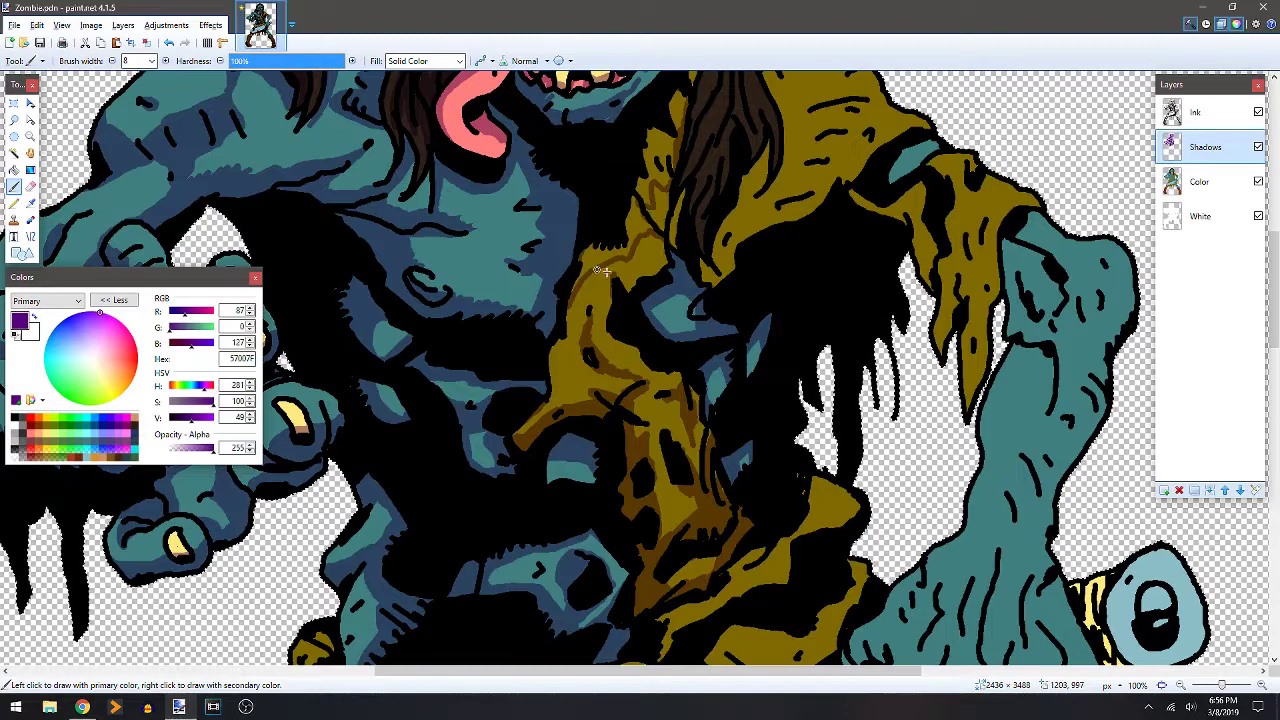
pyautogui.press('f')
pyautogui.click(631, 224)
pyautogui.press('b')
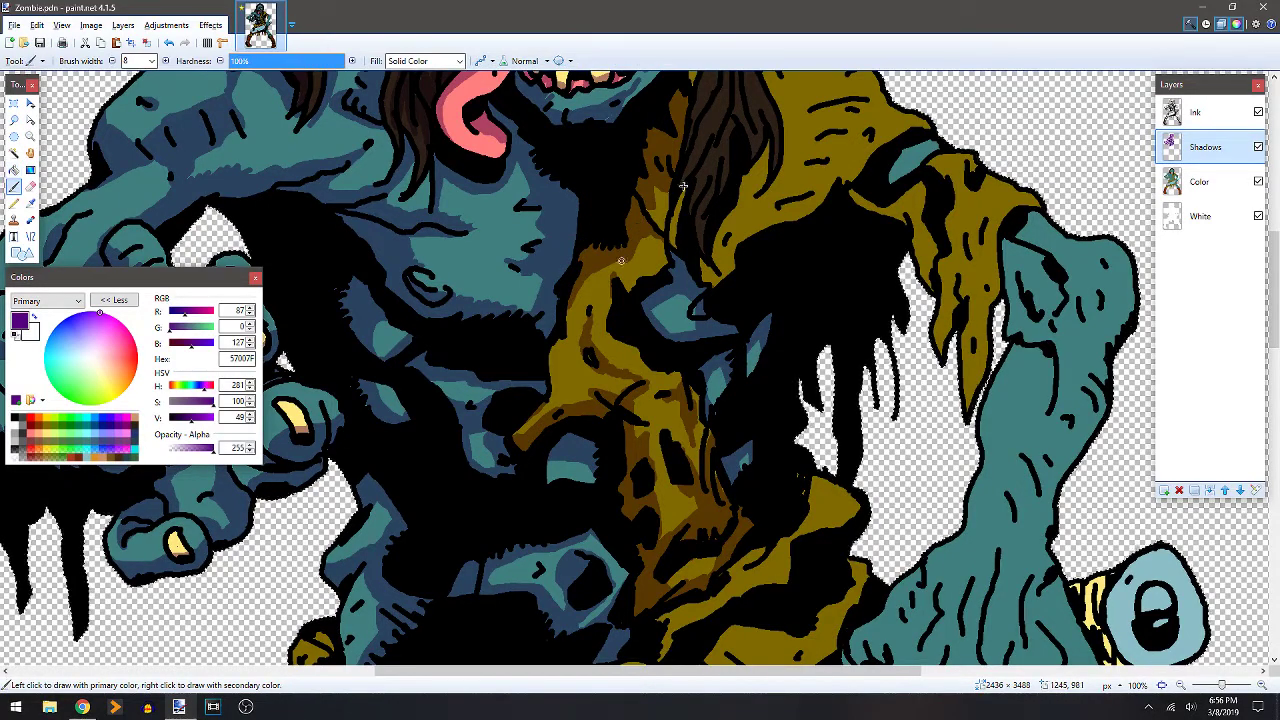
# Touch up the shirt strip's creases, then outline and fill shadows on the twisted shirt folds at the waist.
pyautogui.scroll(2, 683, 185)
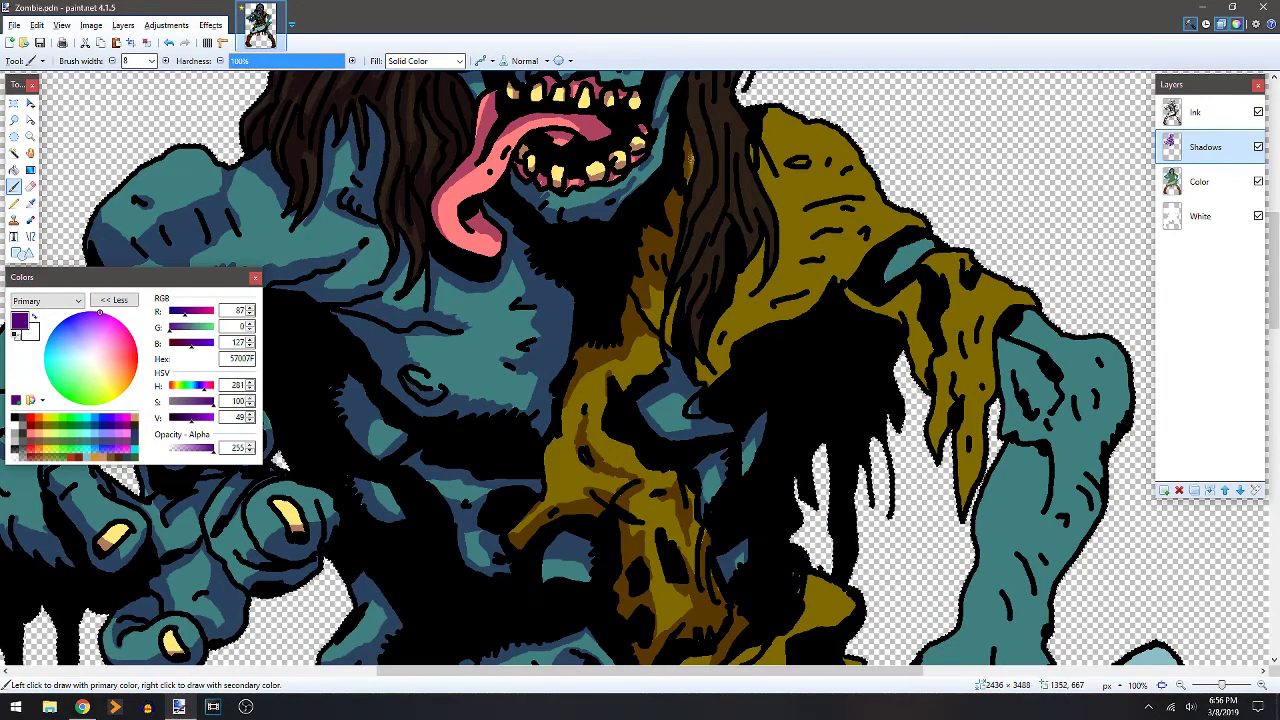
pyautogui.moveTo(748, 386); pyautogui.dragTo(724, 298)
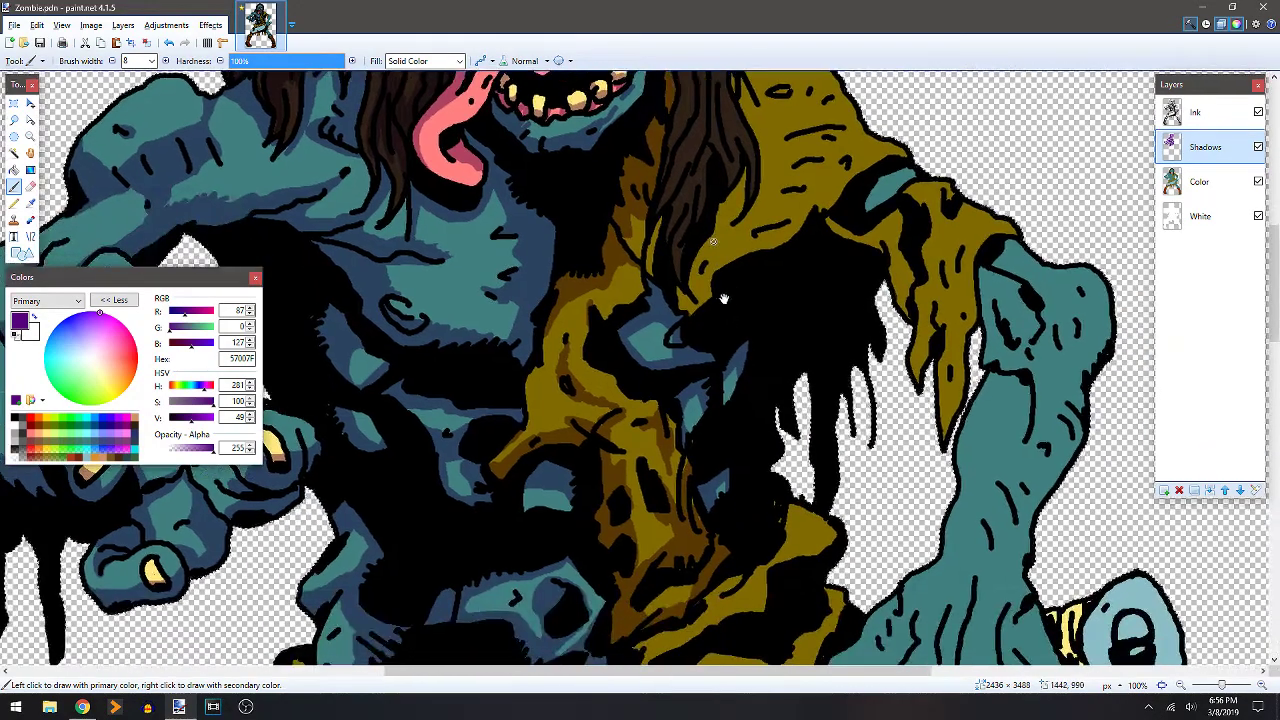
pyautogui.moveTo(642, 264); pyautogui.dragTo(624, 286)
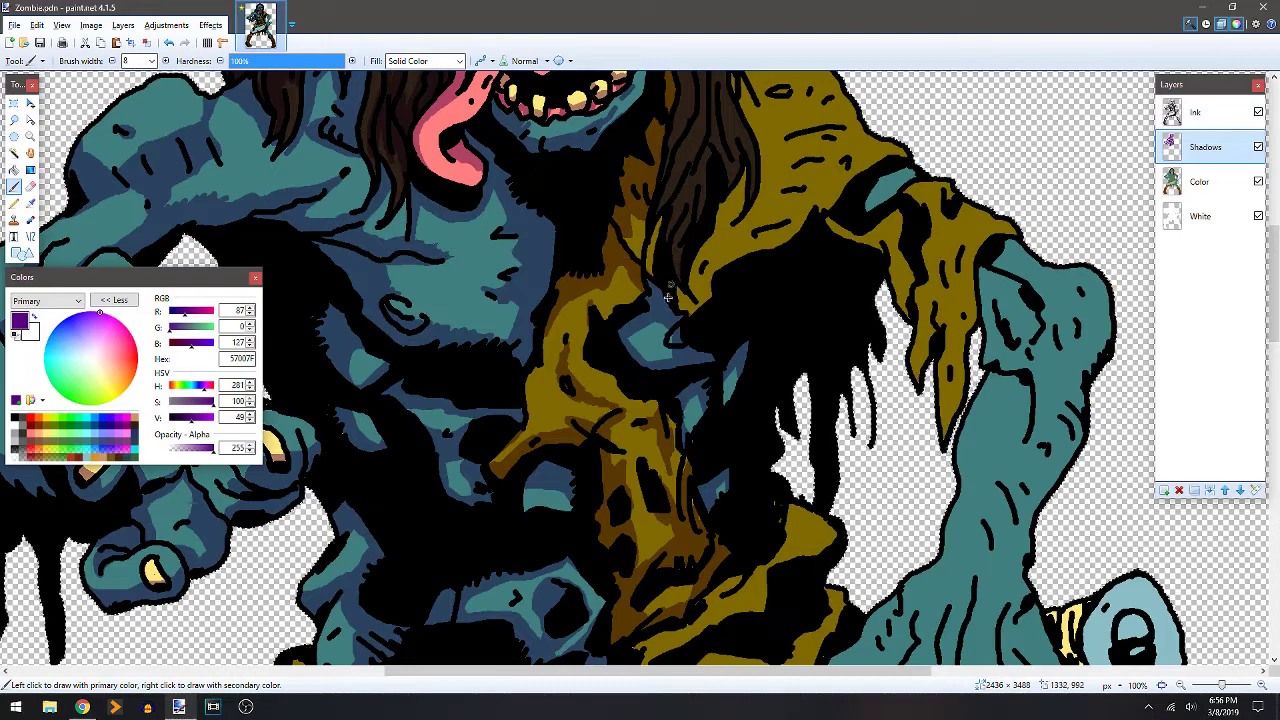
pyautogui.moveTo(630, 373); pyautogui.dragTo(716, 275)
pyautogui.moveTo(623, 259); pyautogui.dragTo(630, 291)
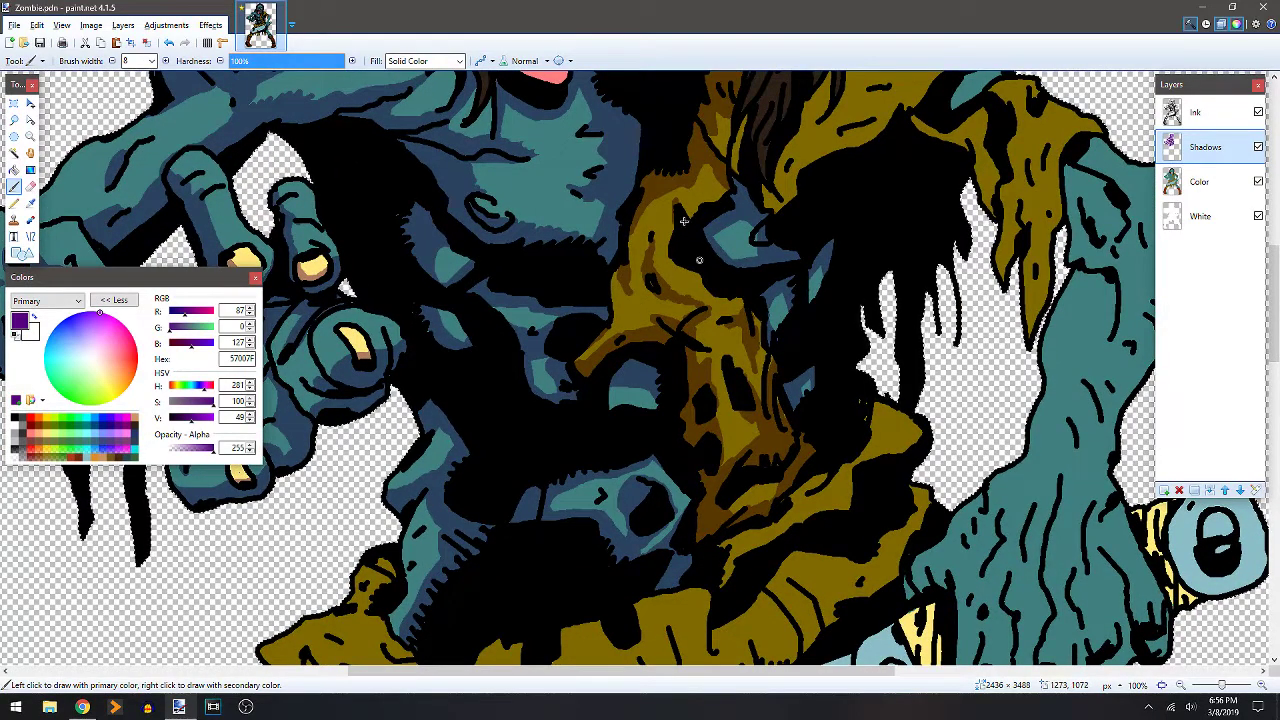
pyautogui.moveTo(817, 232); pyautogui.dragTo(747, 194)
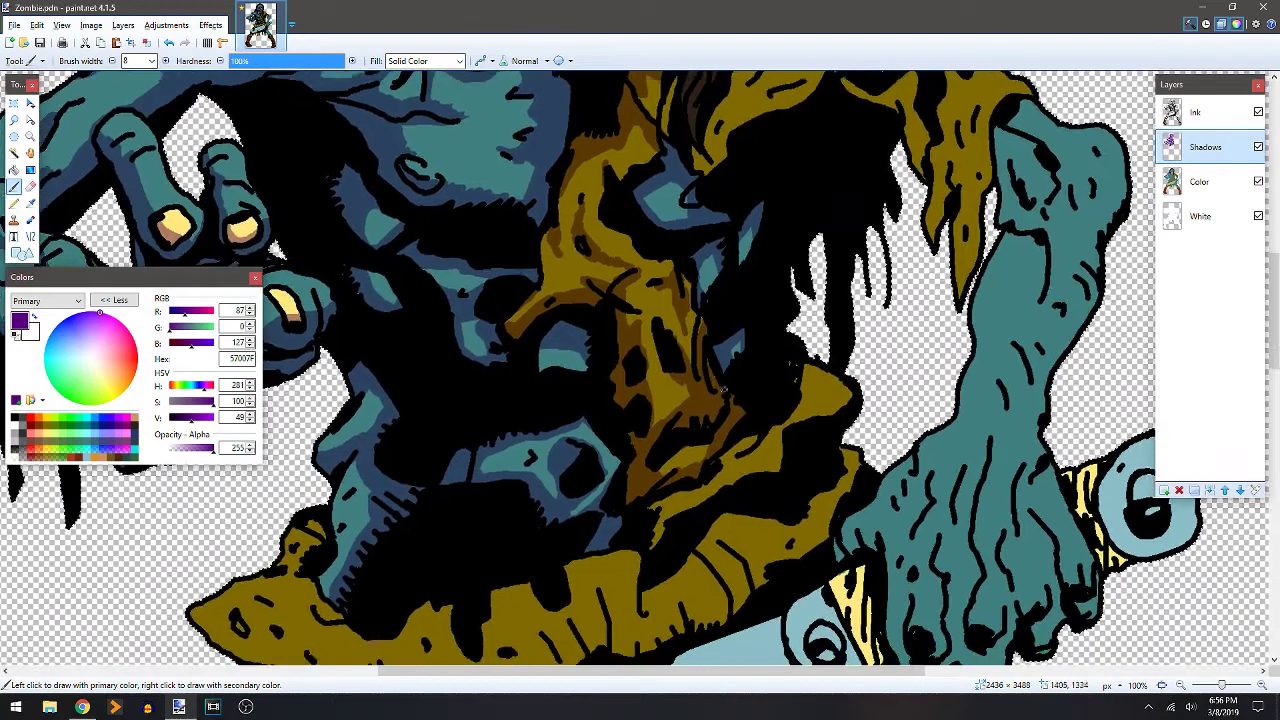
pyautogui.scroll(-1, 732, 287)
pyautogui.hscroll(-1, 732, 287)
pyautogui.scroll(-3, 732, 287)
pyautogui.hscroll(-2, 732, 287)
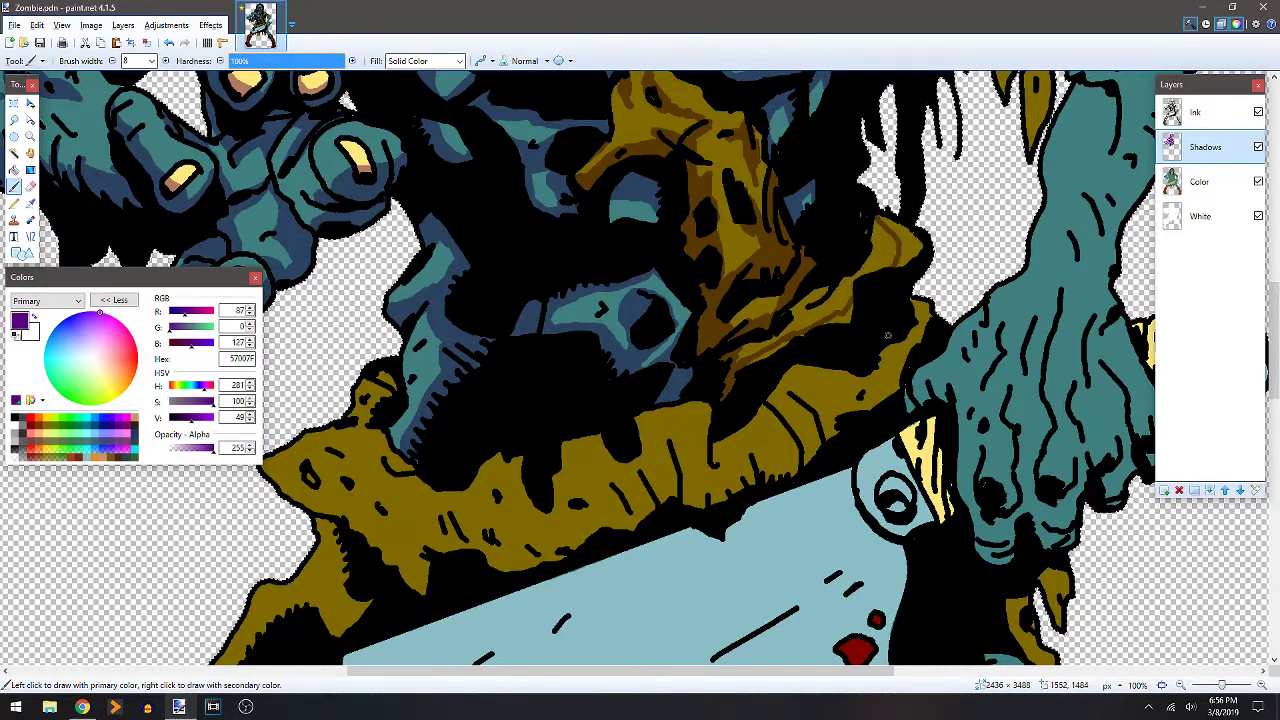
pyautogui.press('f')
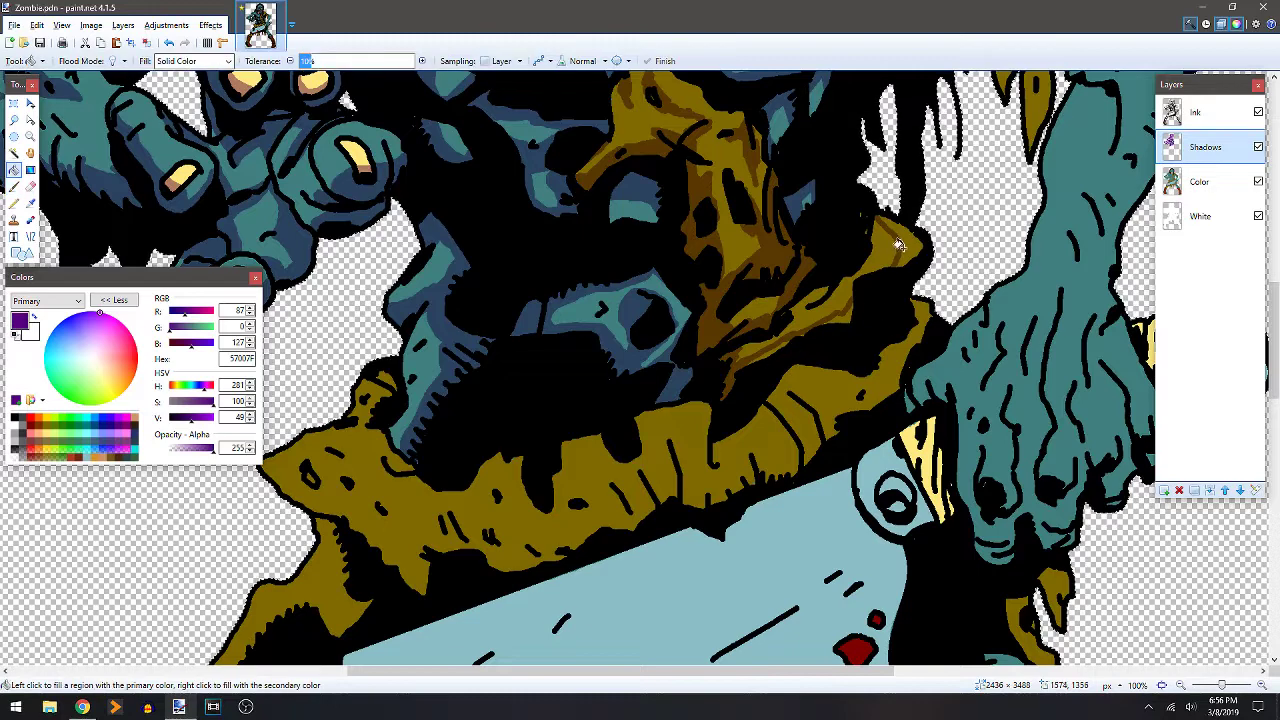
pyautogui.press('b')
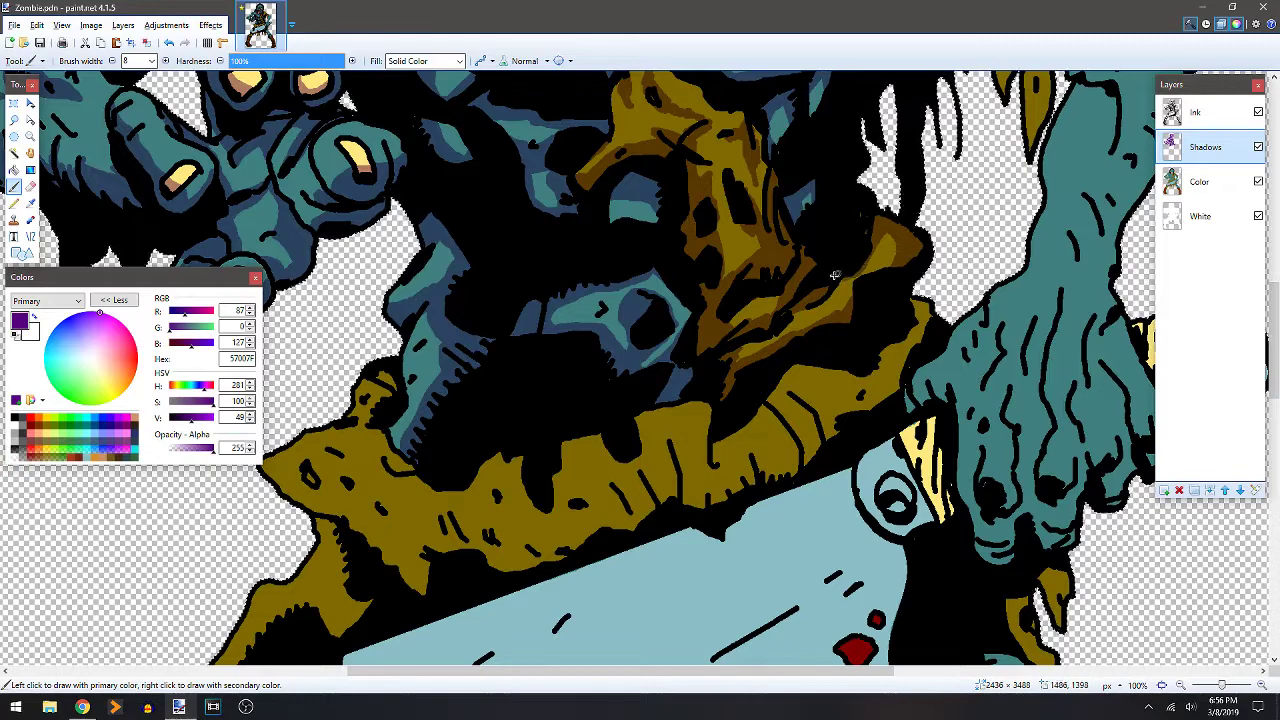
# Outline a shadow along the lower edge of the shirt's bottom fold above the cleaver blade and fill it.
pyautogui.moveTo(901, 305)
pyautogui.mouseDown()
pyautogui.moveTo(966, 208)
pyautogui.moveTo(919, 208)
pyautogui.moveTo(938, 242)
pyautogui.moveTo(905, 290)
pyautogui.moveTo(738, 382)
pyautogui.moveTo(686, 346)
pyautogui.moveTo(544, 480)
pyautogui.mouseUp()
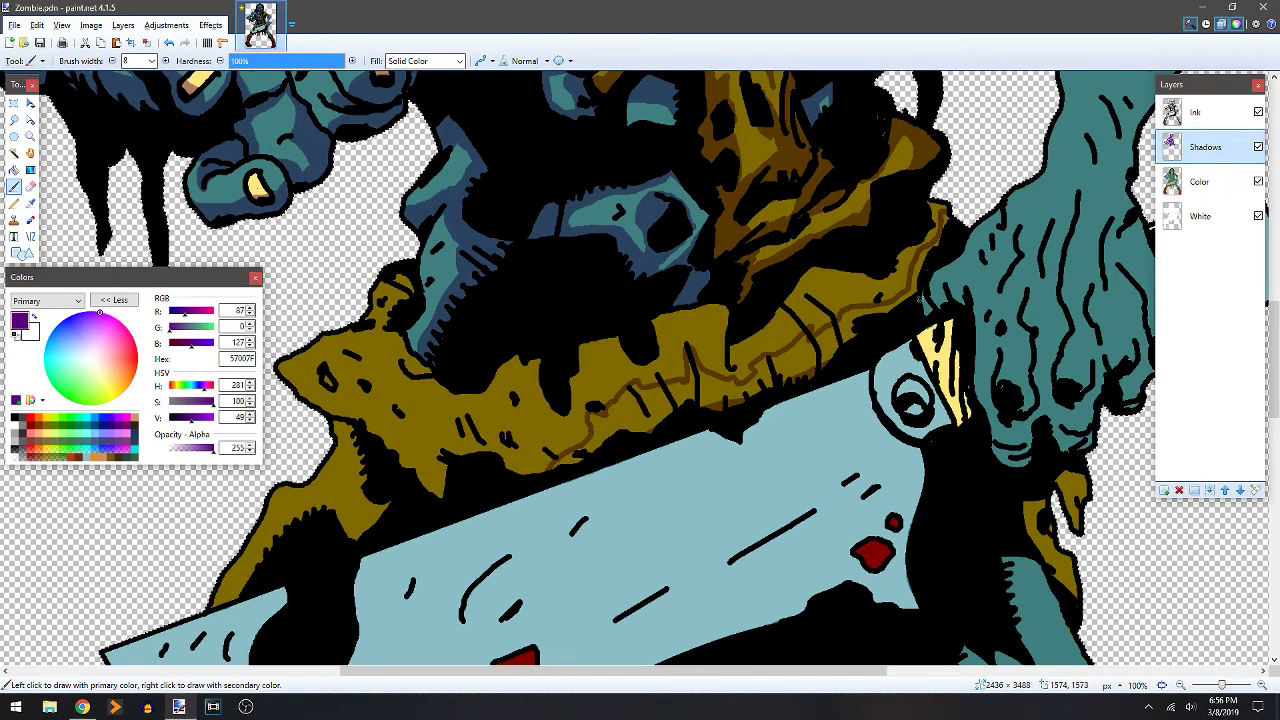
pyautogui.press('f')
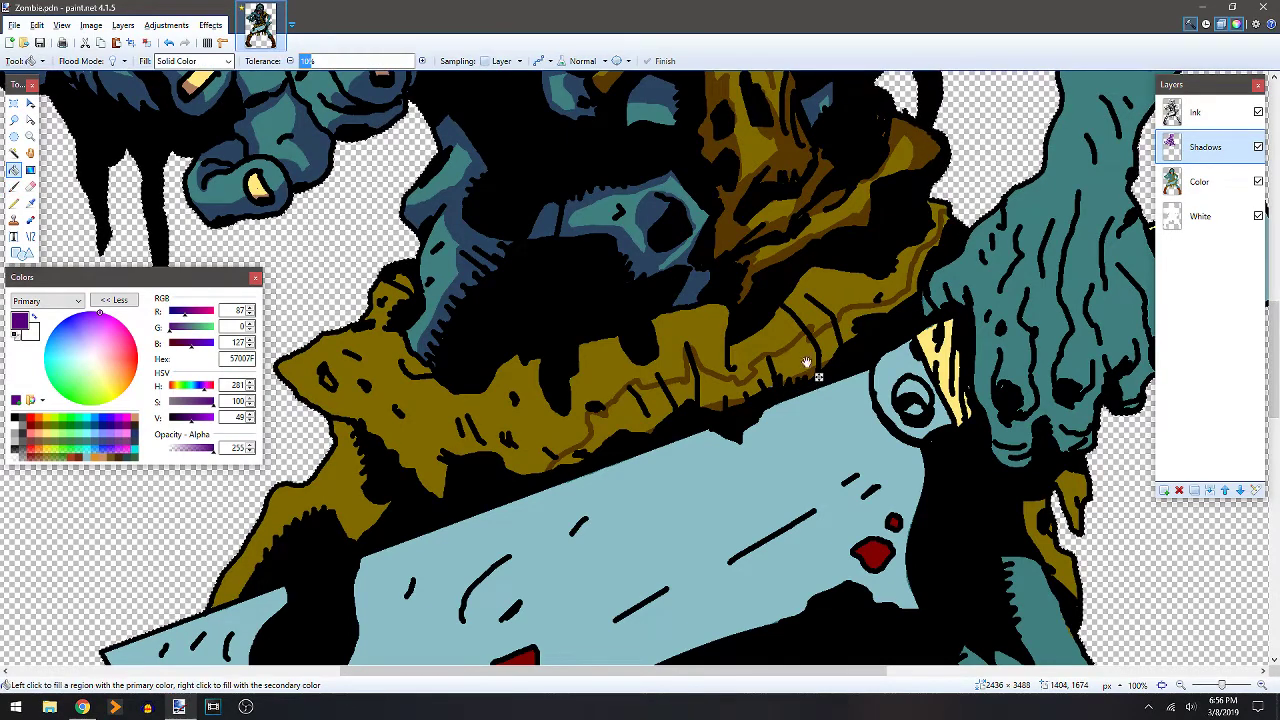
pyautogui.click(814, 372)
pyautogui.press('b')
# Continue the bottom fold's shadow to the shirt's pointed end and down the hanging cloth beside the blade, filling the outlined areas.
pyautogui.moveTo(556, 358)
pyautogui.mouseDown()
pyautogui.moveTo(629, 330)
pyautogui.moveTo(770, 304)
pyautogui.mouseUp()
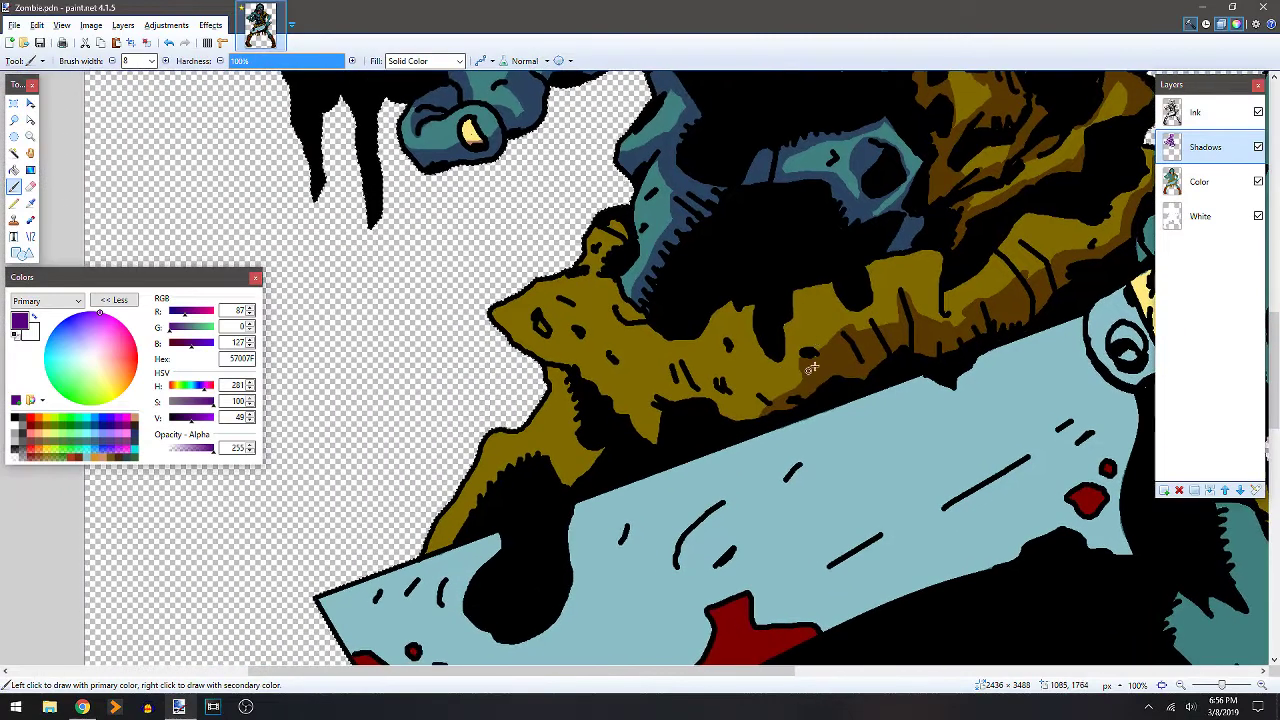
pyautogui.moveTo(806, 355)
pyautogui.mouseDown()
pyautogui.moveTo(779, 384)
pyautogui.moveTo(727, 344)
pyautogui.moveTo(719, 381)
pyautogui.moveTo(633, 367)
pyautogui.moveTo(590, 342)
pyautogui.moveTo(582, 312)
pyautogui.moveTo(558, 299)
pyautogui.moveTo(580, 287)
pyautogui.moveTo(542, 302)
pyautogui.moveTo(525, 312)
pyautogui.moveTo(559, 348)
pyautogui.moveTo(548, 362)
pyautogui.moveTo(563, 438)
pyautogui.moveTo(520, 446)
pyautogui.moveTo(460, 524)
pyautogui.mouseUp()
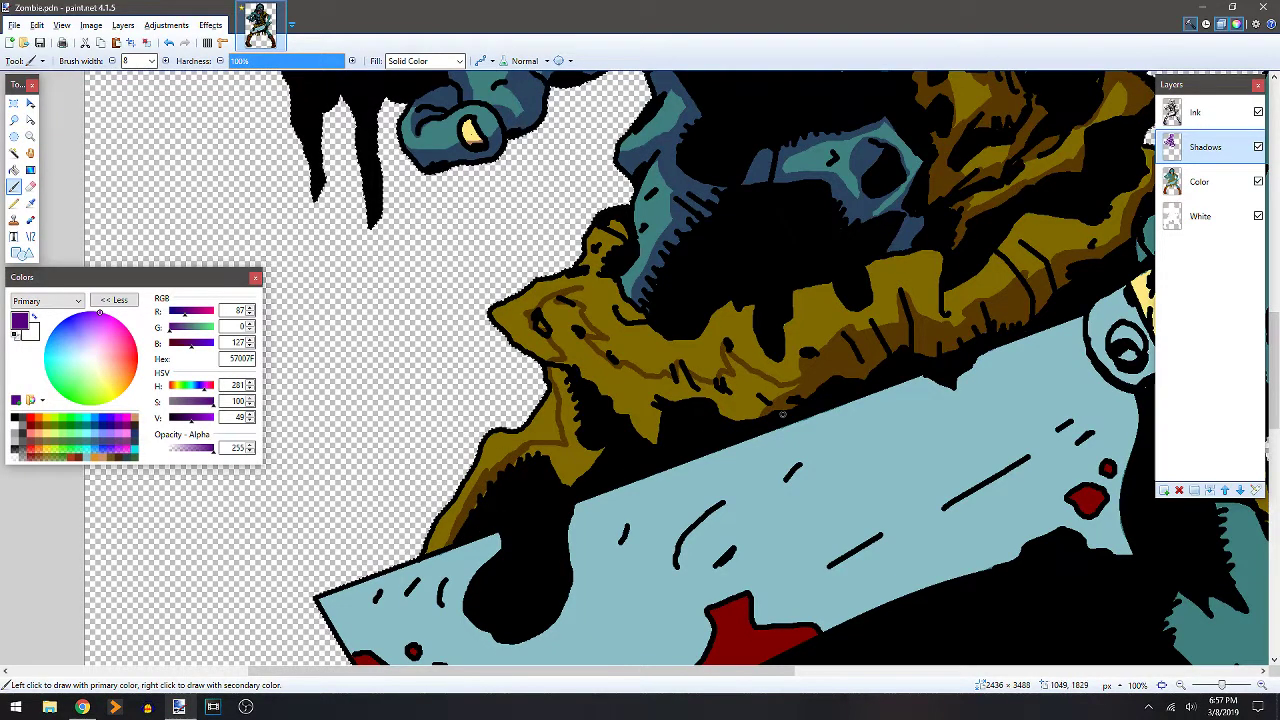
pyautogui.press('f')
pyautogui.click(584, 463)
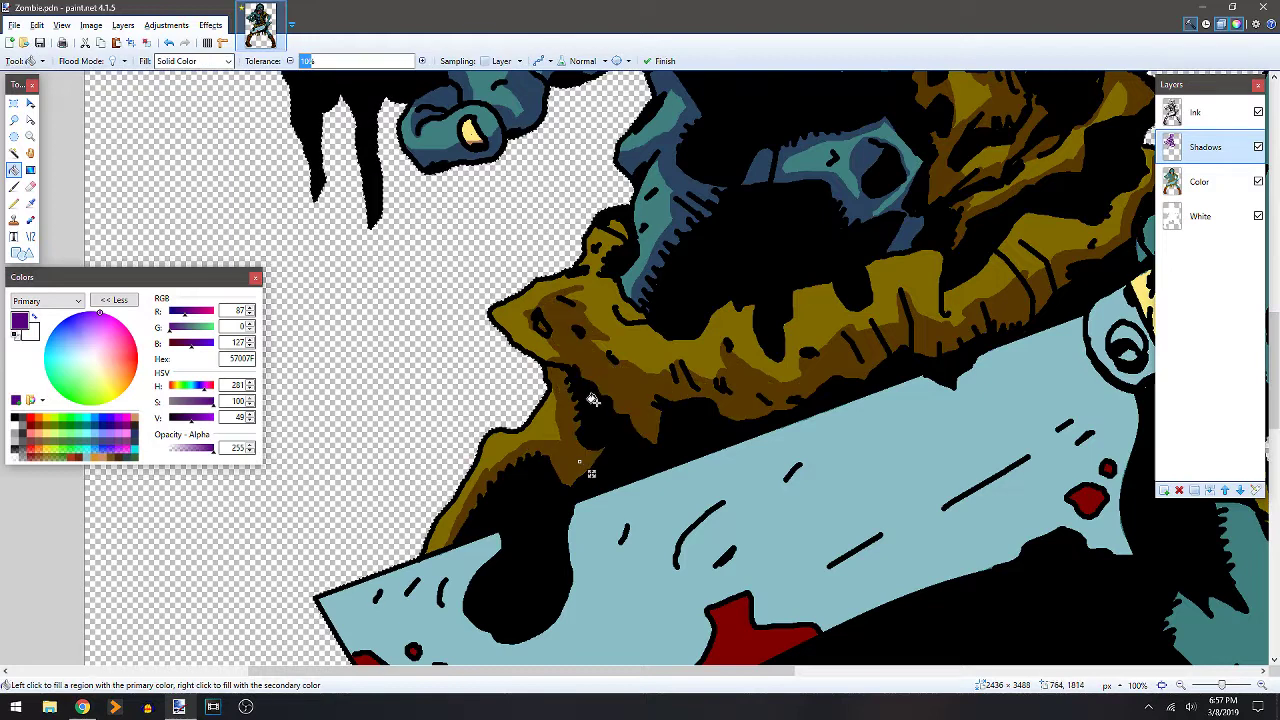
# Shade the small knotted piece of shirt and the crease beside the hip, then touch up the shadow at the shirt's pointed end.
pyautogui.press('b')
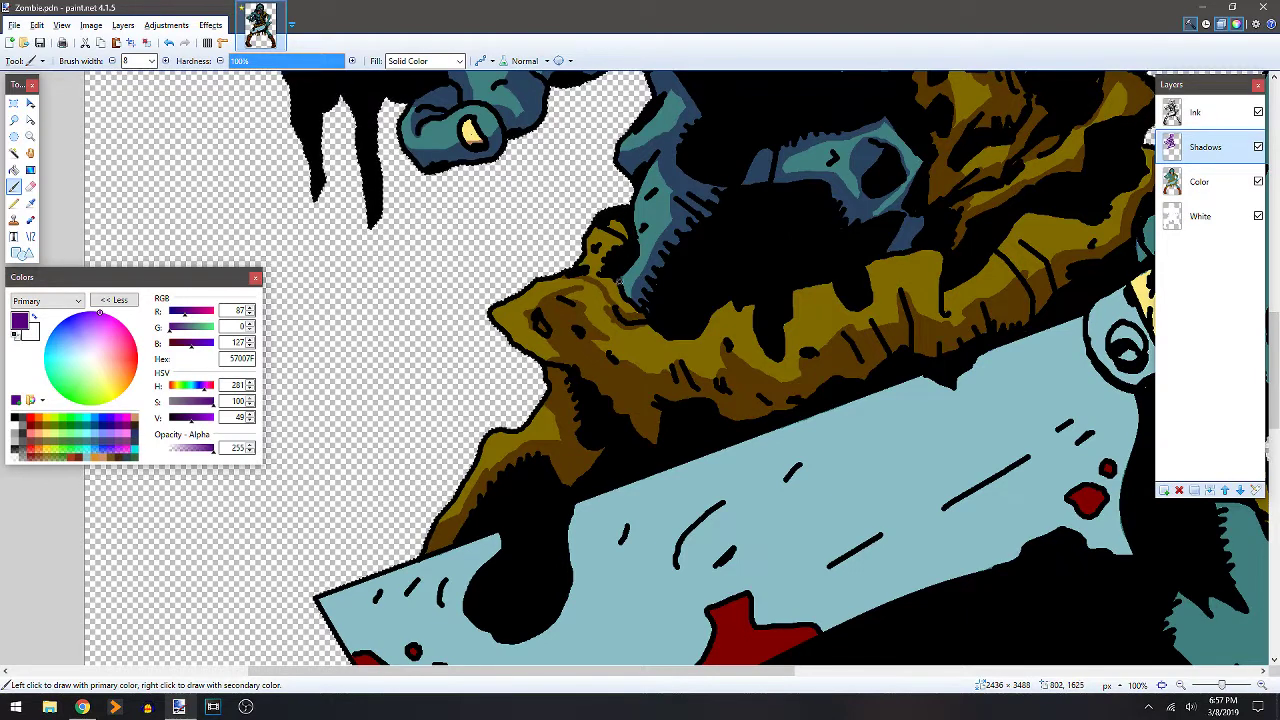
pyautogui.press('f')
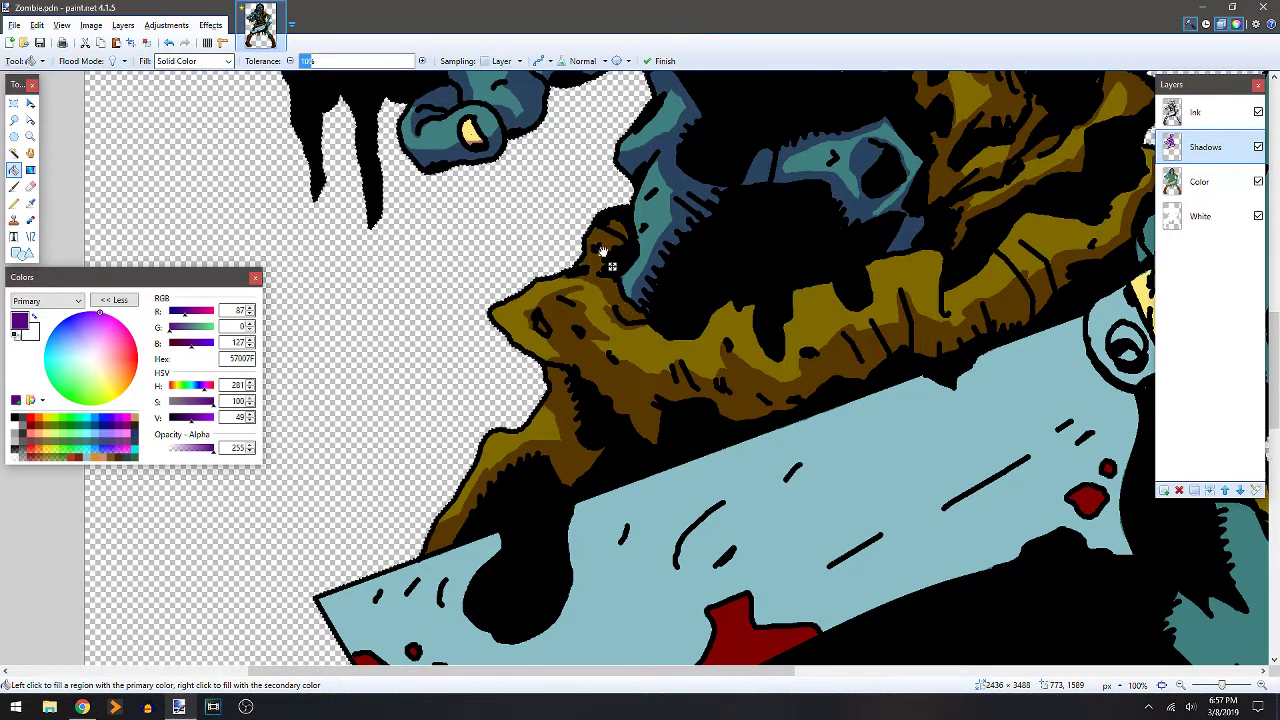
pyautogui.press('b')
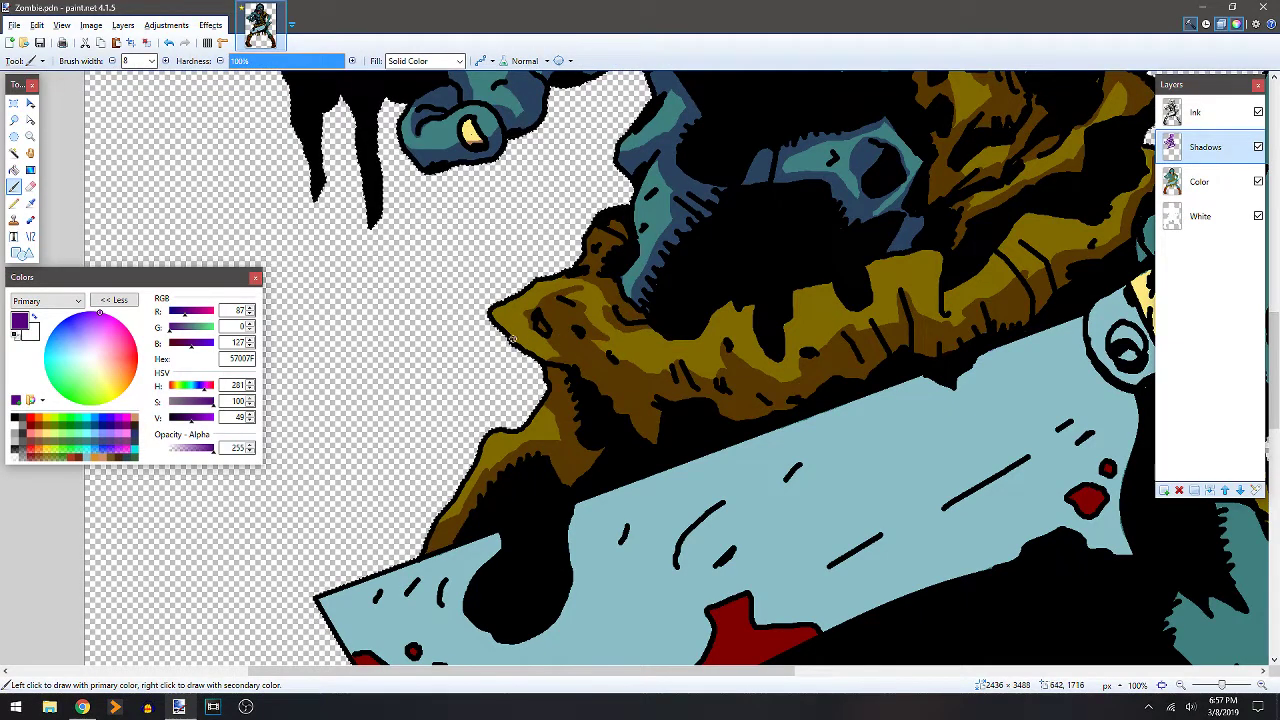
pyautogui.moveTo(530, 350); pyautogui.dragTo(571, 359)
pyautogui.hscroll(5, 724, 318)
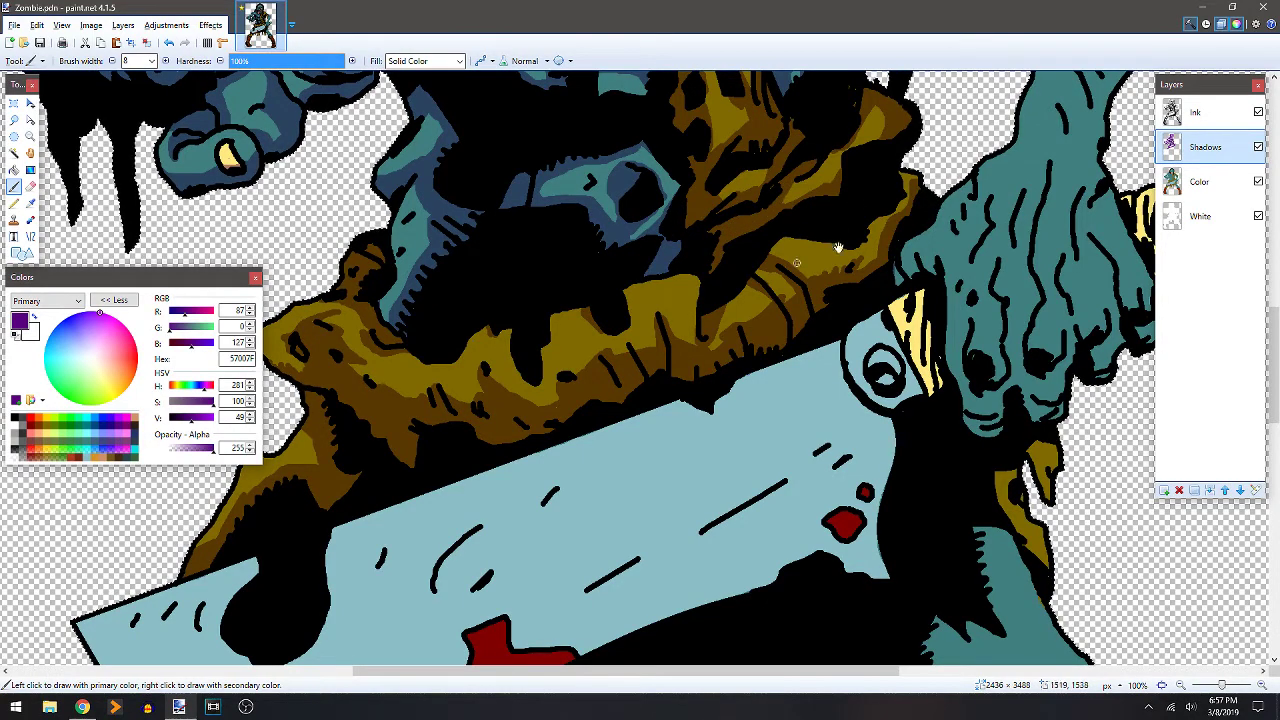
pyautogui.moveTo(837, 246); pyautogui.dragTo(742, 503)
pyautogui.scroll(3, 698, 519)
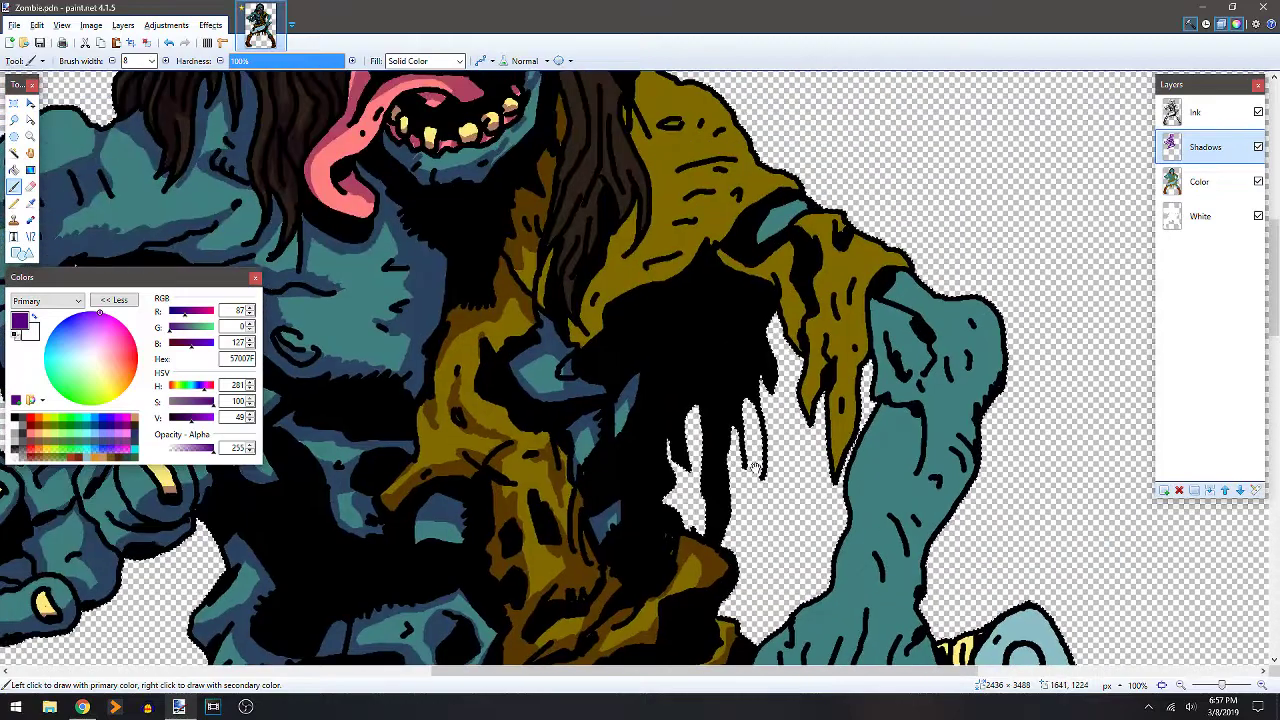
pyautogui.hscroll(-3, 660, 300)
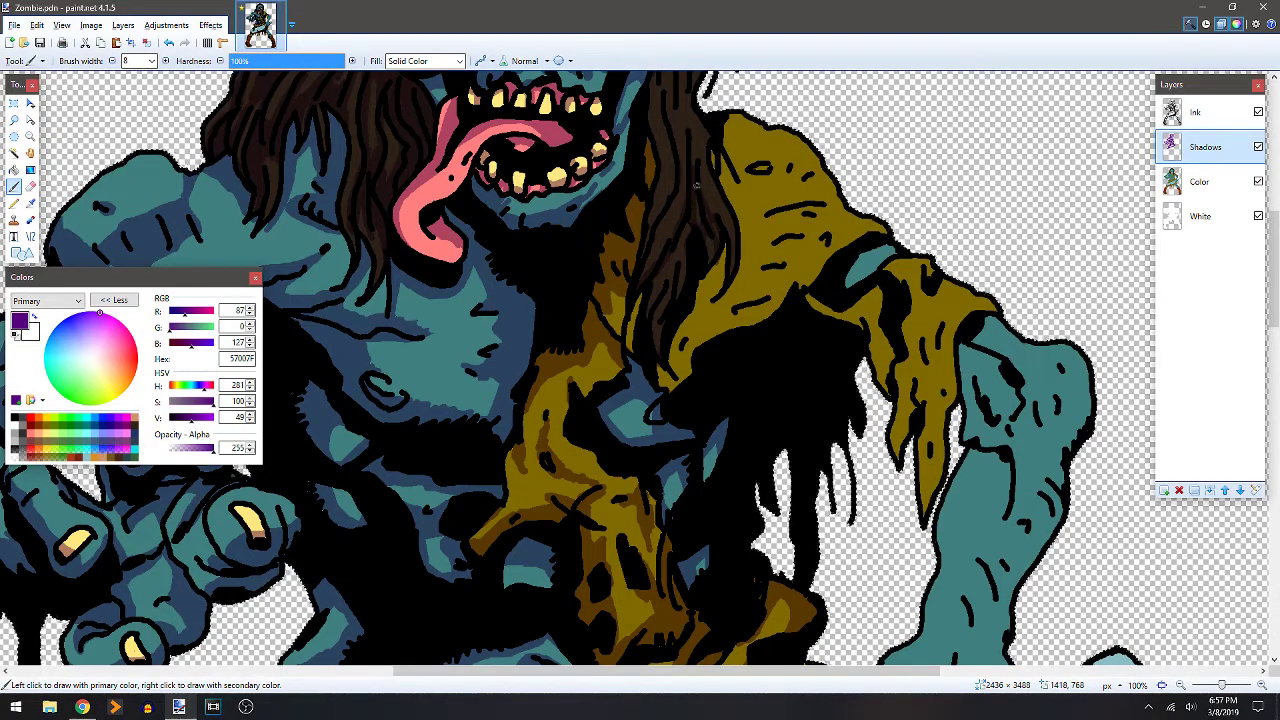
# Fill the outlined shadow in the long hair lock over the shoulder and extend the hair shading up beside the face.
pyautogui.press('f')
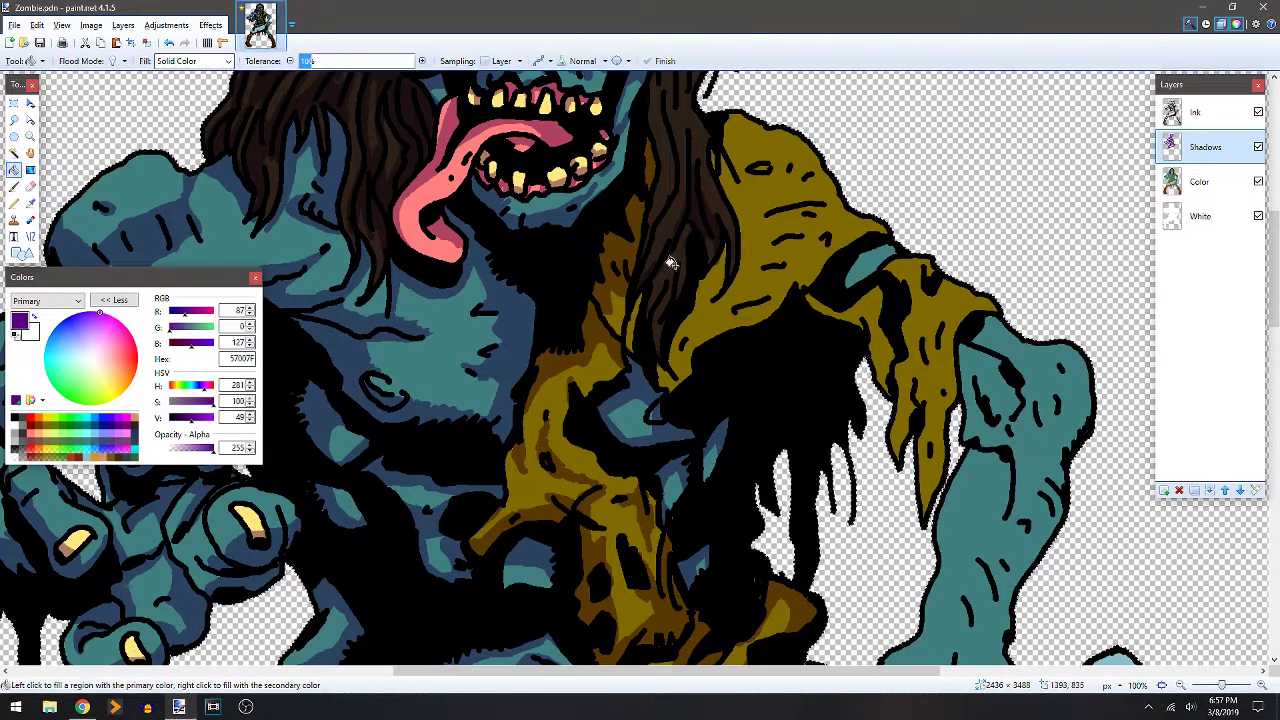
pyautogui.click(661, 272)
pyautogui.press('b')
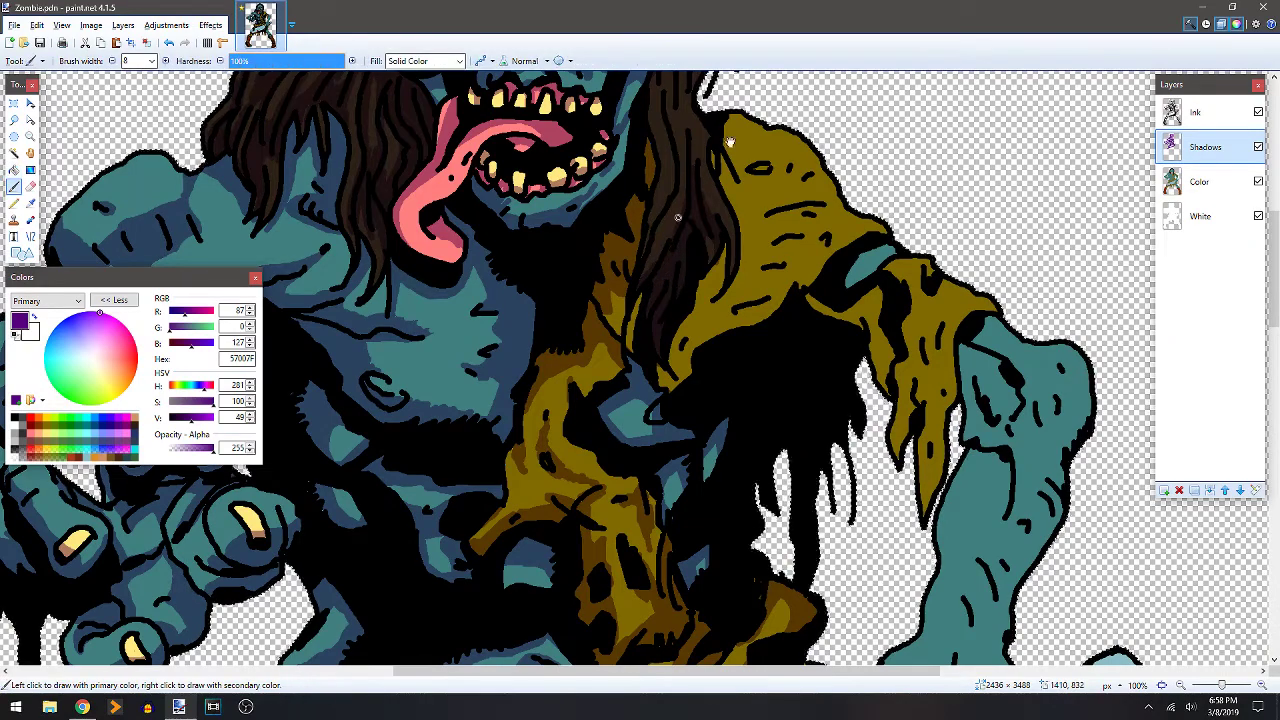
pyautogui.scroll(3, 678, 217)
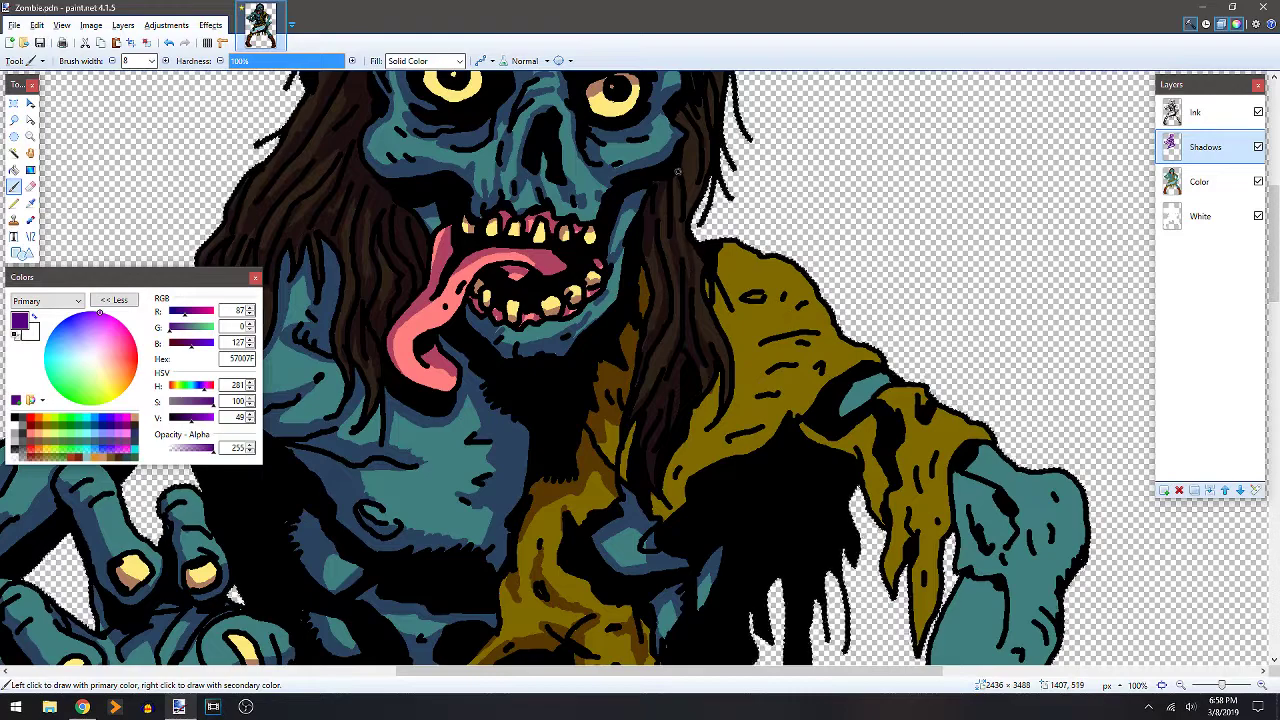
pyautogui.moveTo(721, 308); pyautogui.dragTo(675, 400)
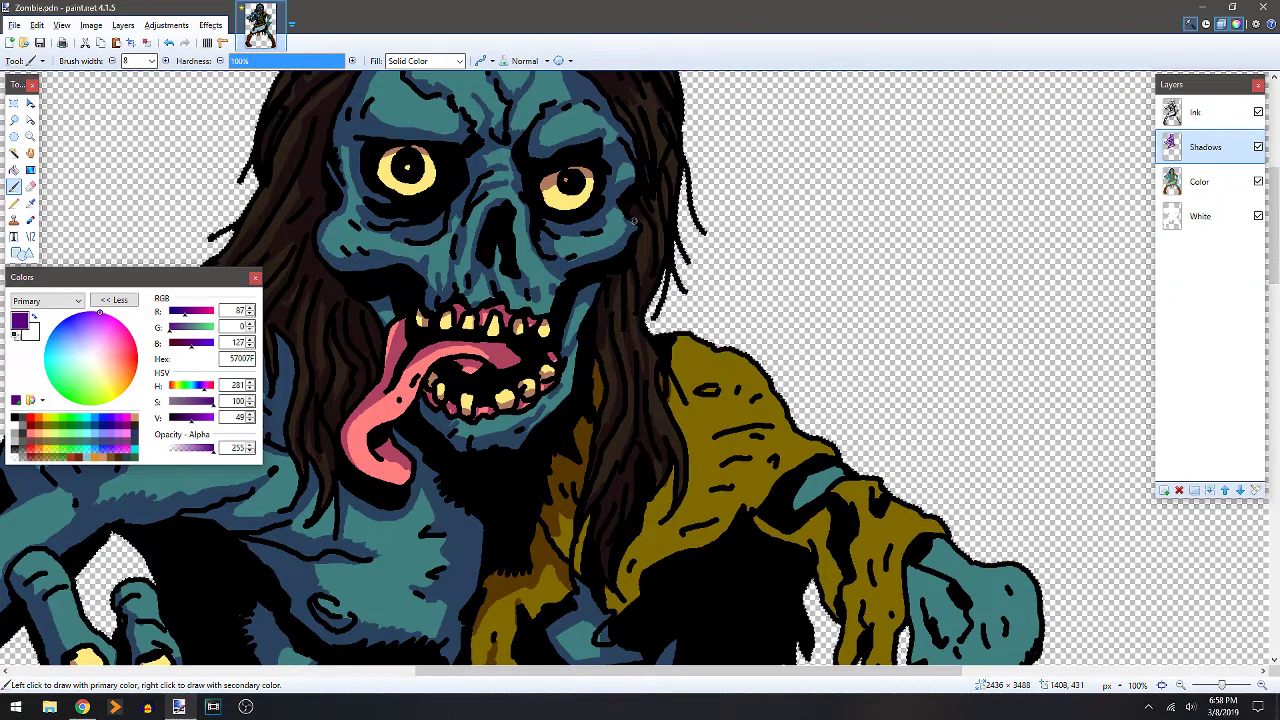
pyautogui.scroll(3, 647, 344)
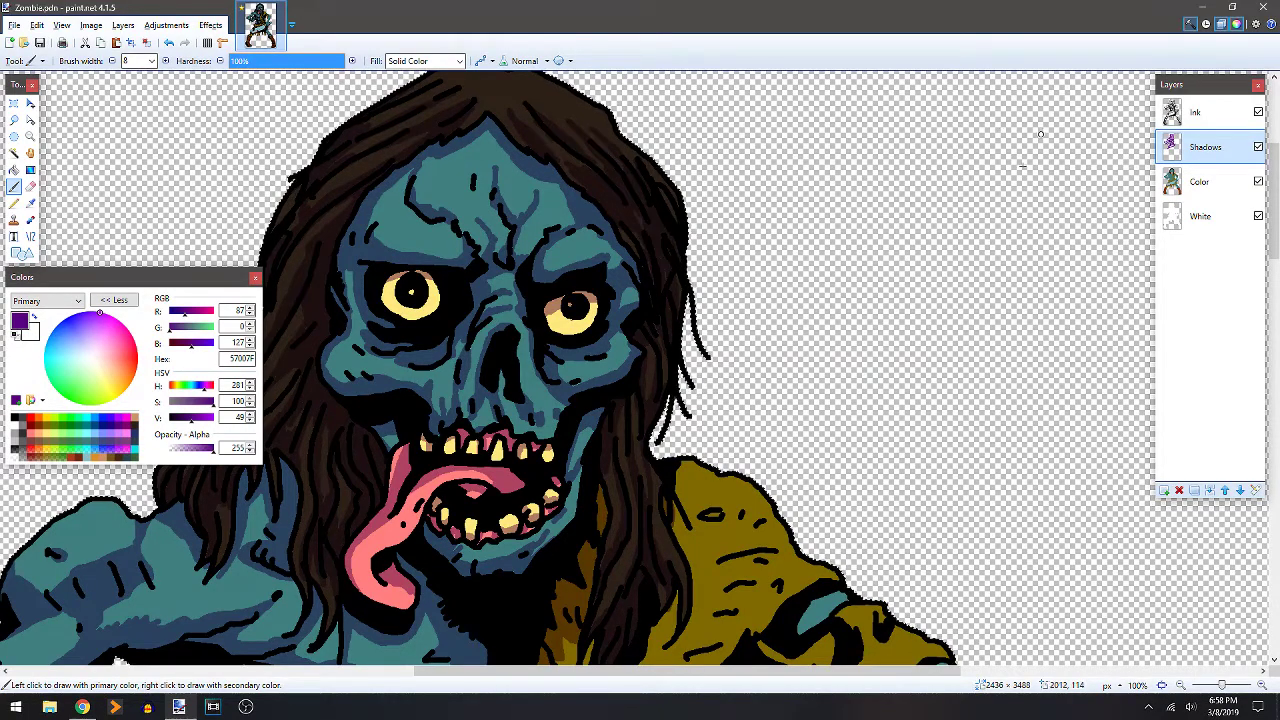
# Outline the shadow the hair casts along the shirt's shoulder down to its lower edge and fill the outlined areas.
pyautogui.scroll(-7, 690, 287)
pyautogui.hscroll(2, 623, 212)
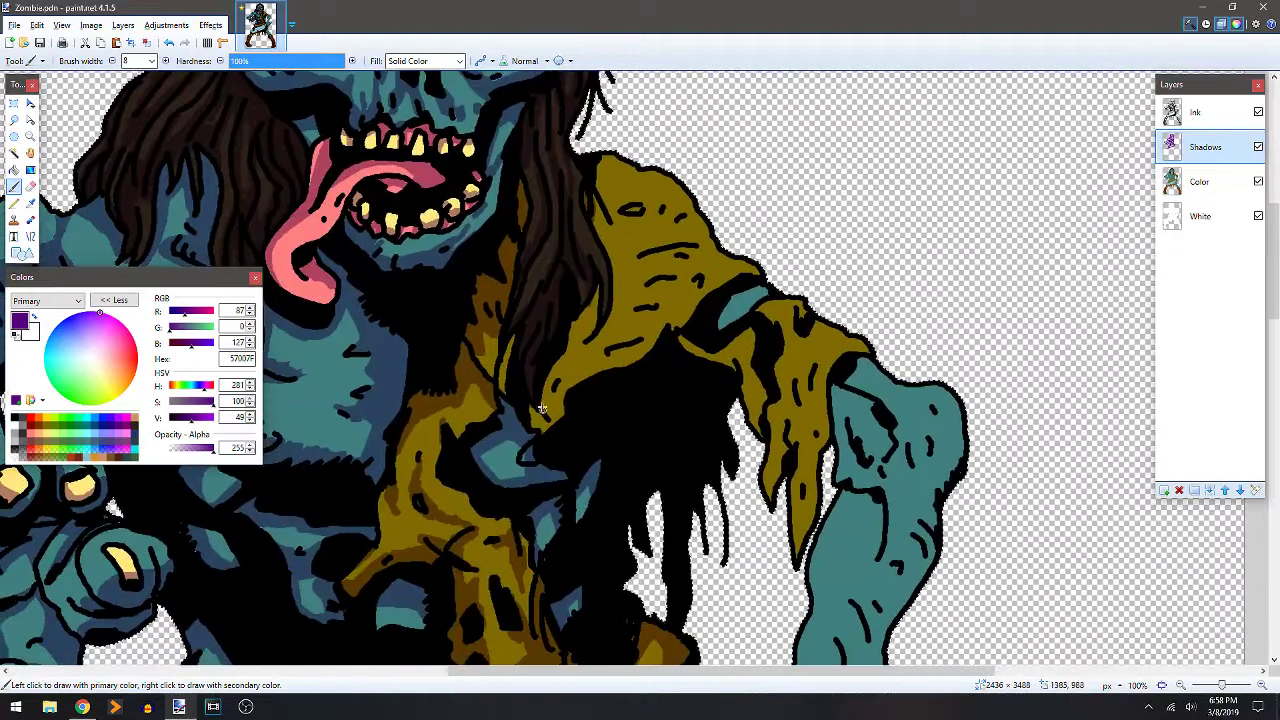
pyautogui.moveTo(553, 426)
pyautogui.mouseDown()
pyautogui.moveTo(562, 372)
pyautogui.moveTo(622, 298)
pyautogui.moveTo(628, 256)
pyautogui.moveTo(612, 208)
pyautogui.moveTo(606, 248)
pyautogui.mouseUp()
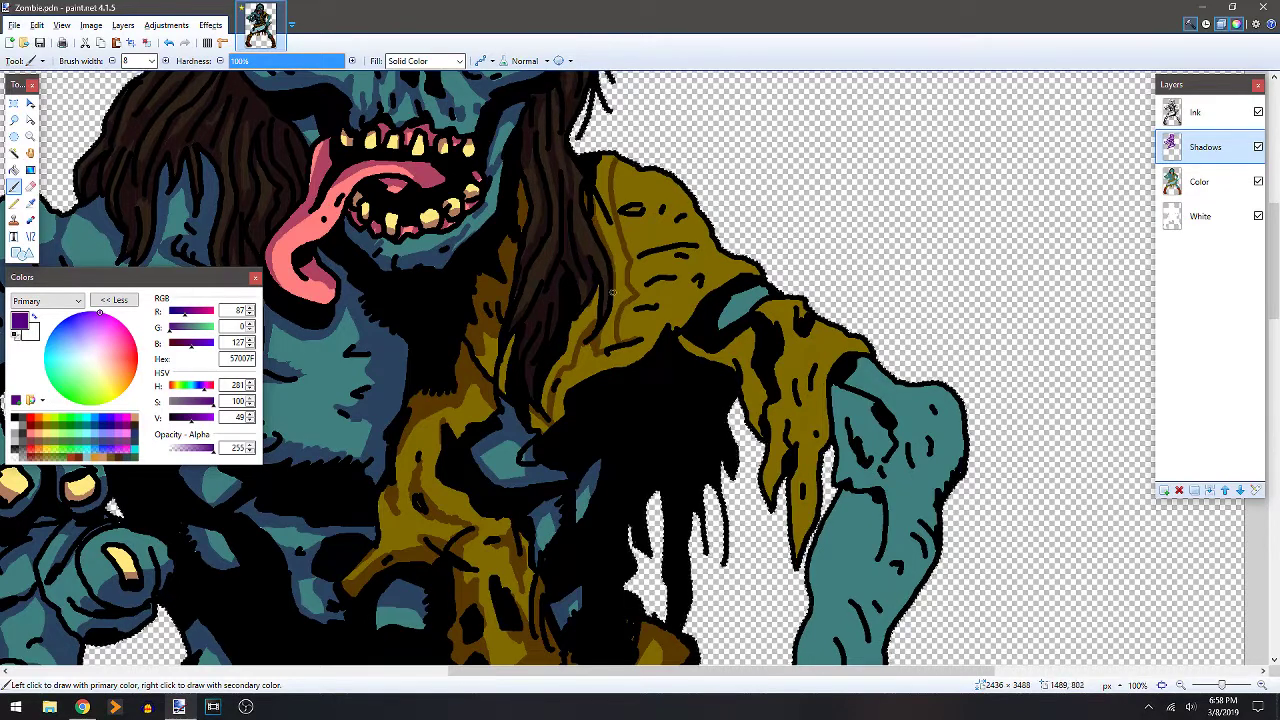
pyautogui.press('f')
pyautogui.click(622, 256)
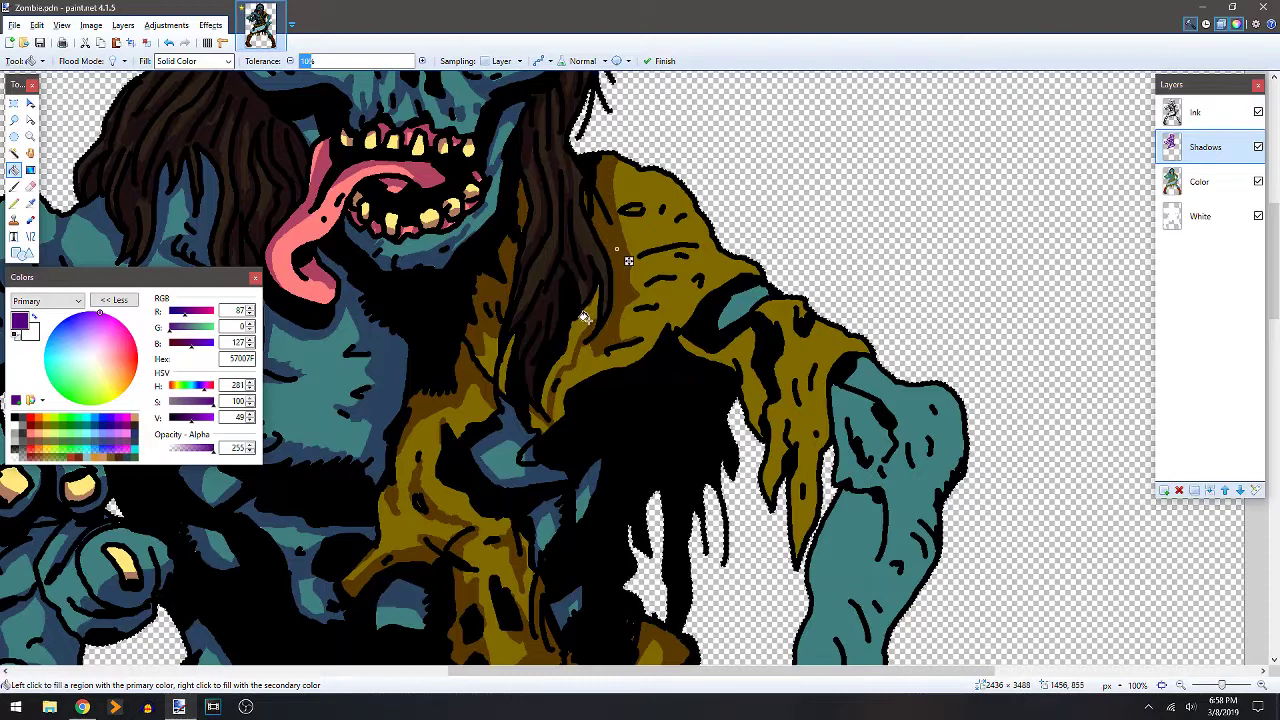
pyautogui.click(599, 330)
pyautogui.press('b')
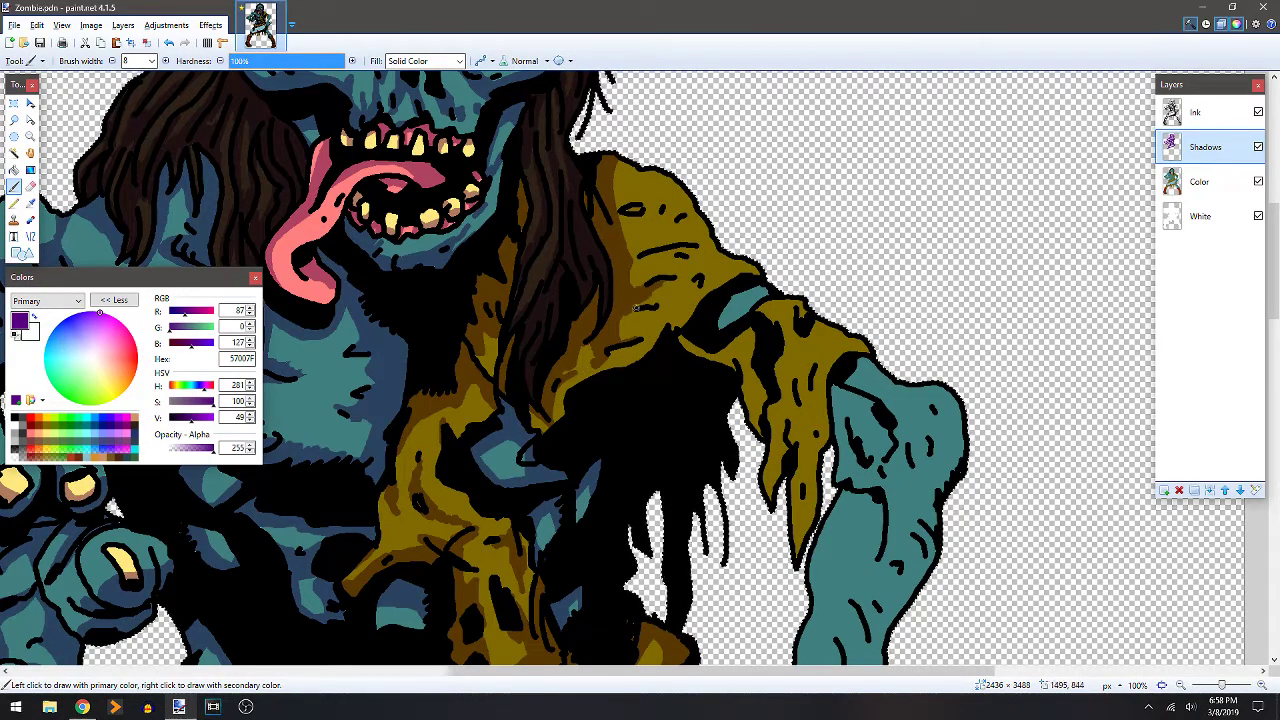
# Shade the creases across the shirt's shoulder and the bare skin showing through the sleeve tear.
pyautogui.moveTo(636, 308); pyautogui.dragTo(668, 300)
pyautogui.moveTo(672, 255); pyautogui.dragTo(629, 289)
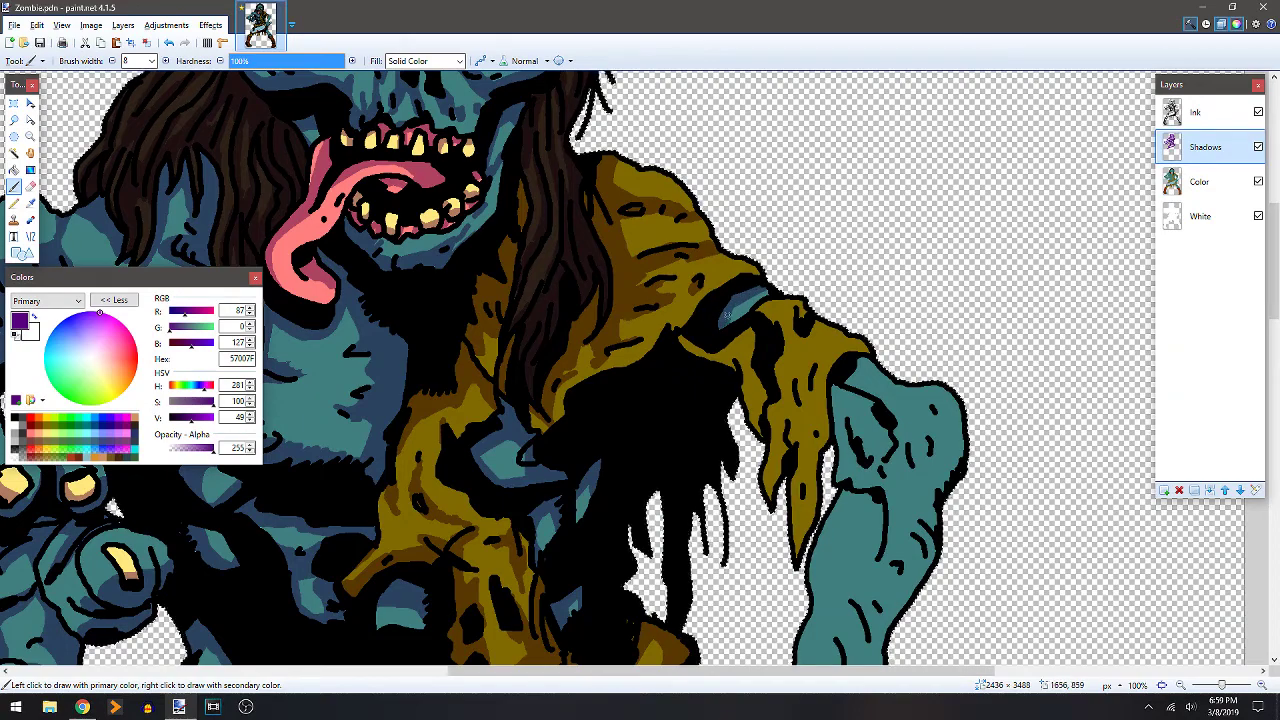
pyautogui.moveTo(702, 303)
pyautogui.mouseDown()
pyautogui.moveTo(672, 327)
pyautogui.moveTo(680, 307)
pyautogui.moveTo(690, 333)
pyautogui.moveTo(586, 281)
pyautogui.mouseUp()
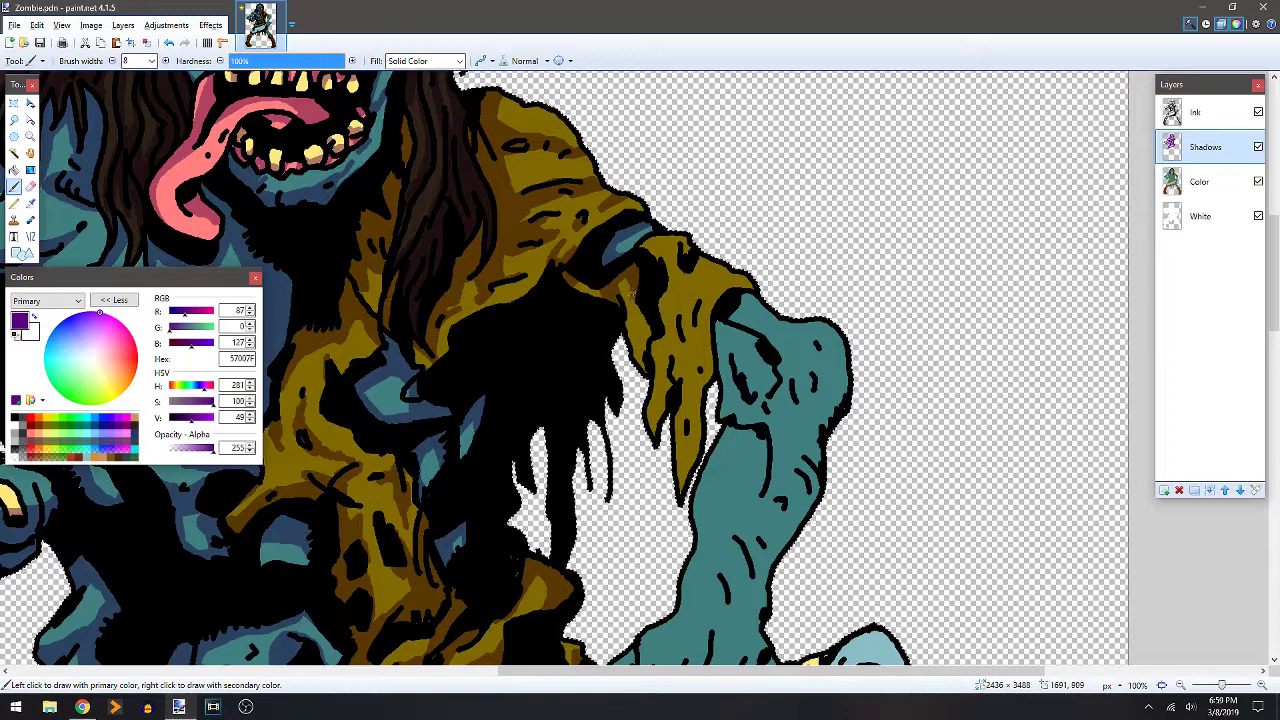
# Outline, fill and touch up shadows on the torn strips of cloth hanging from the sleeve.
pyautogui.moveTo(631, 302); pyautogui.dragTo(637, 355)
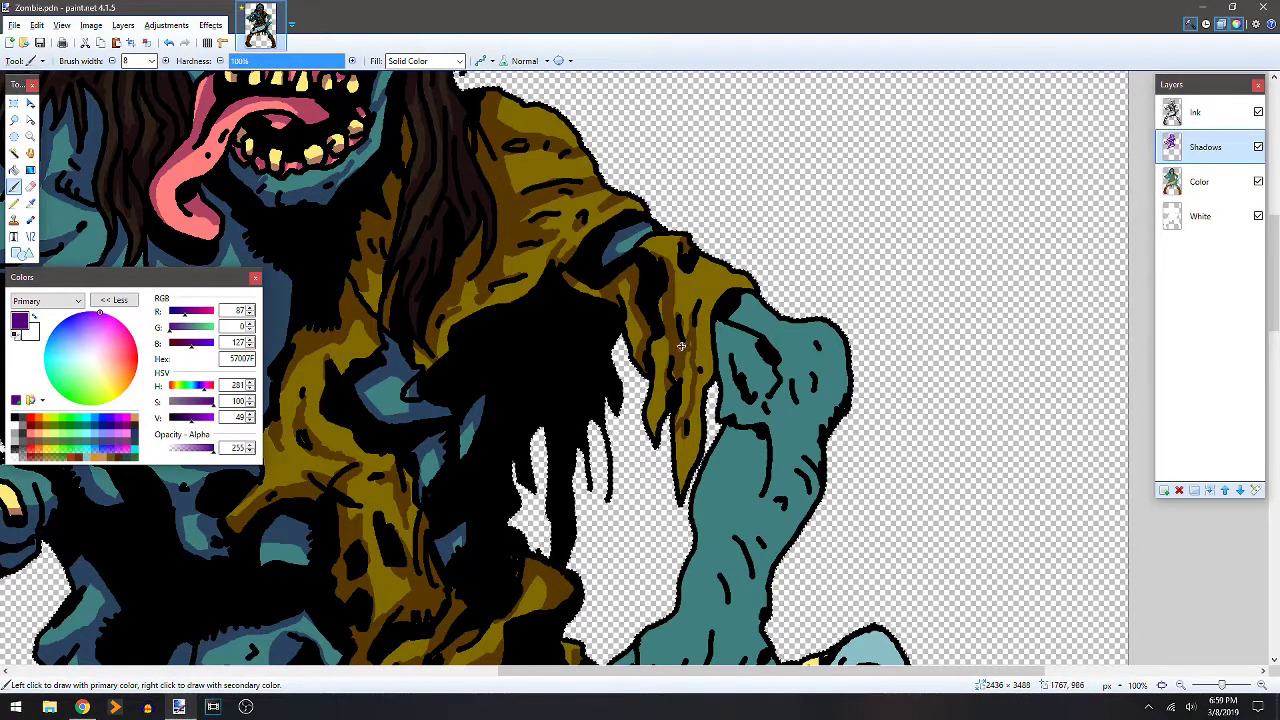
pyautogui.press('f')
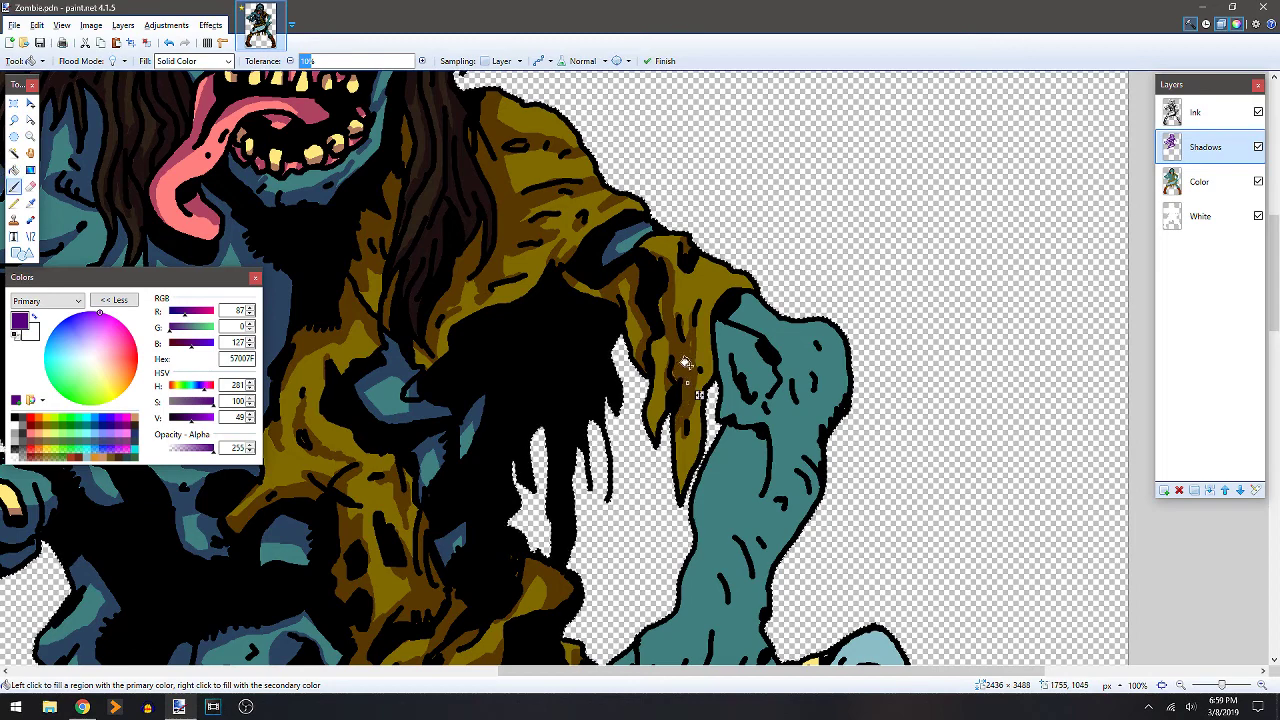
pyautogui.press('b')
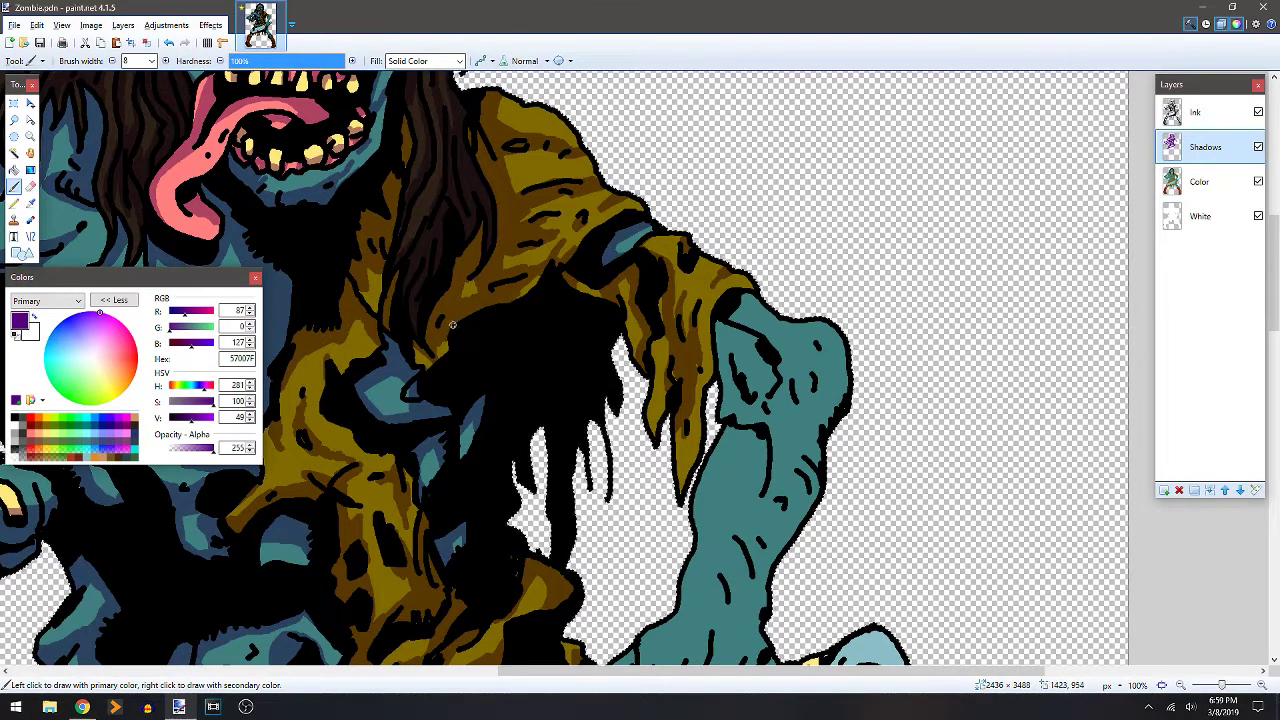
pyautogui.scroll(-2, 540, 299)
pyautogui.hscroll(3, 540, 299)
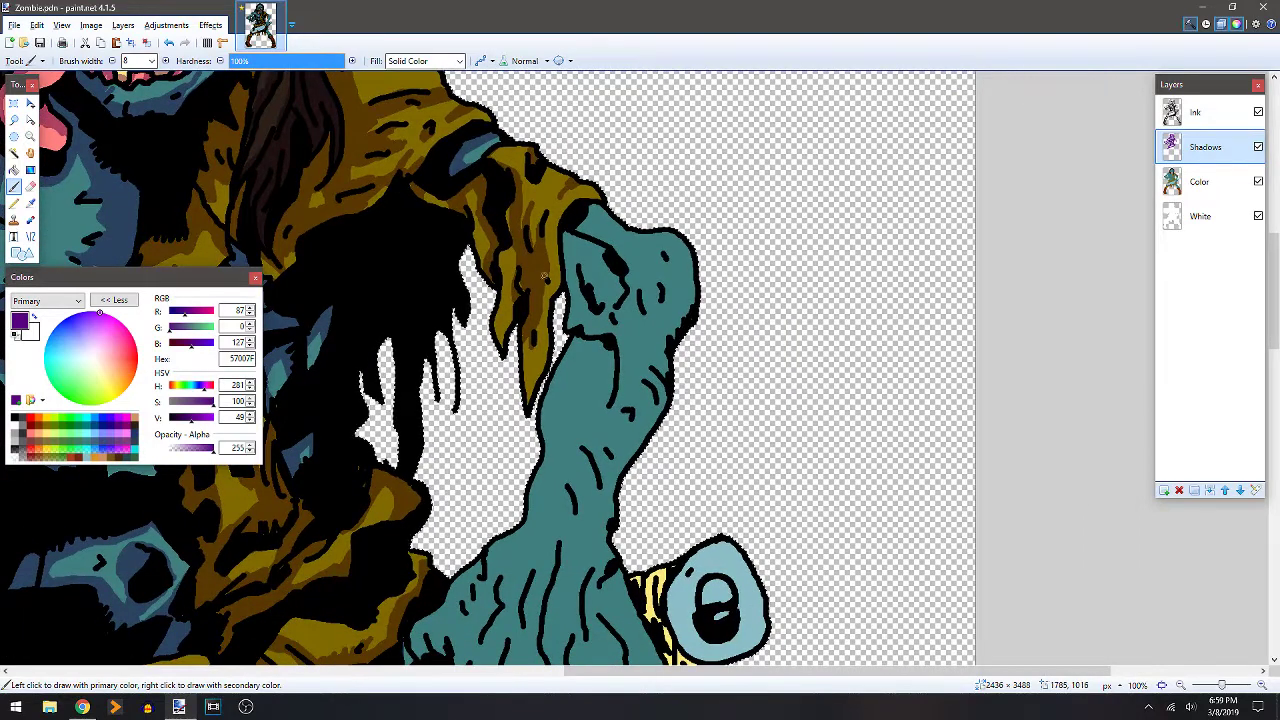
pyautogui.moveTo(547, 276)
pyautogui.mouseDown()
pyautogui.moveTo(529, 372)
pyautogui.moveTo(514, 298)
pyautogui.mouseUp()
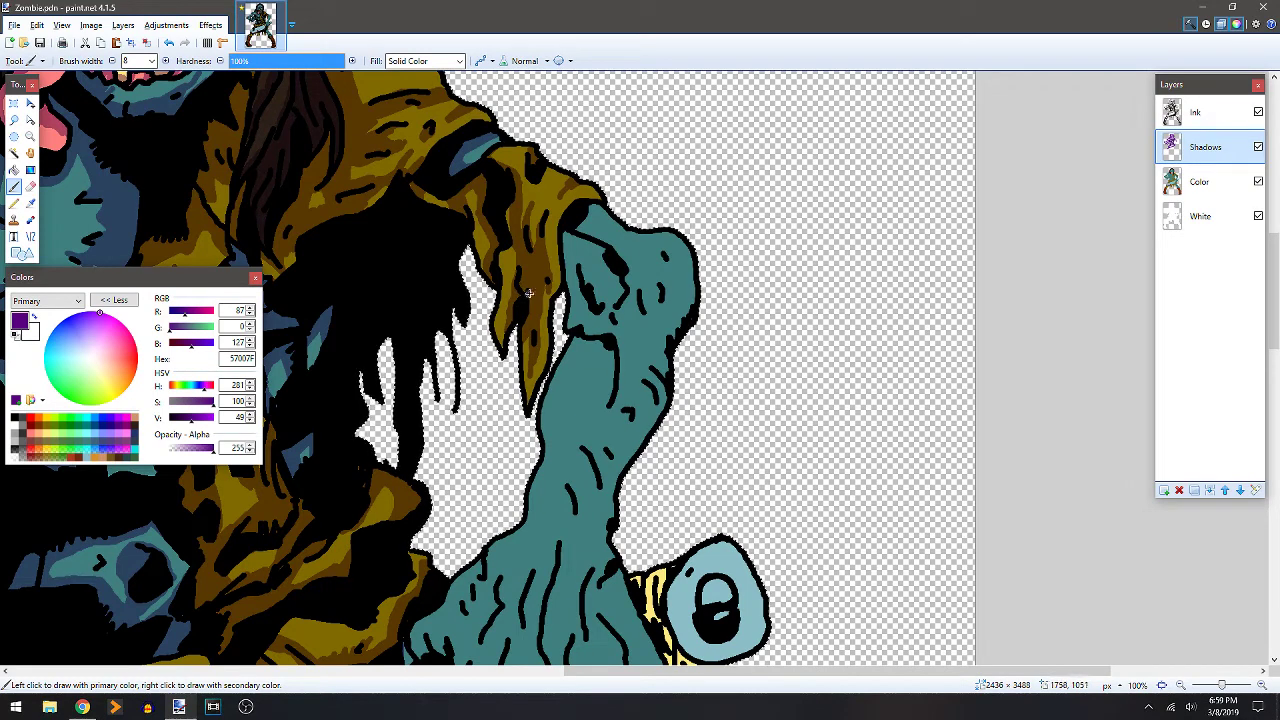
pyautogui.press('e')
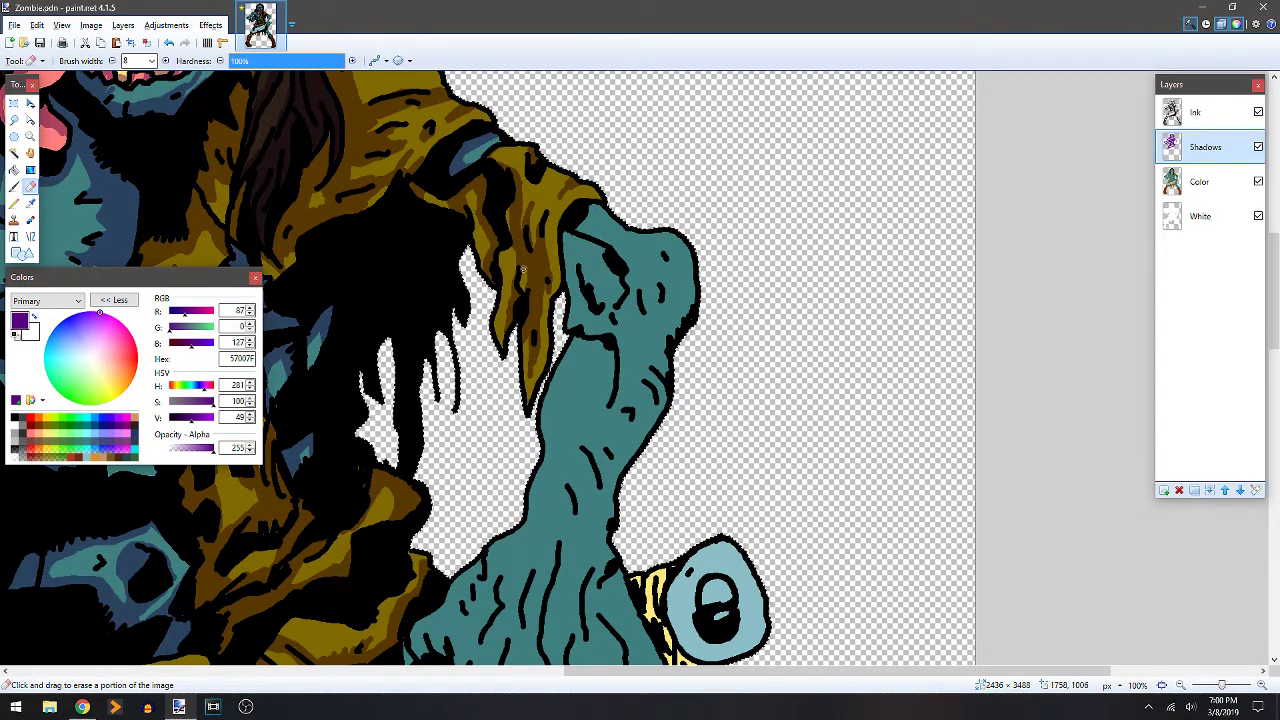
pyautogui.press('b')
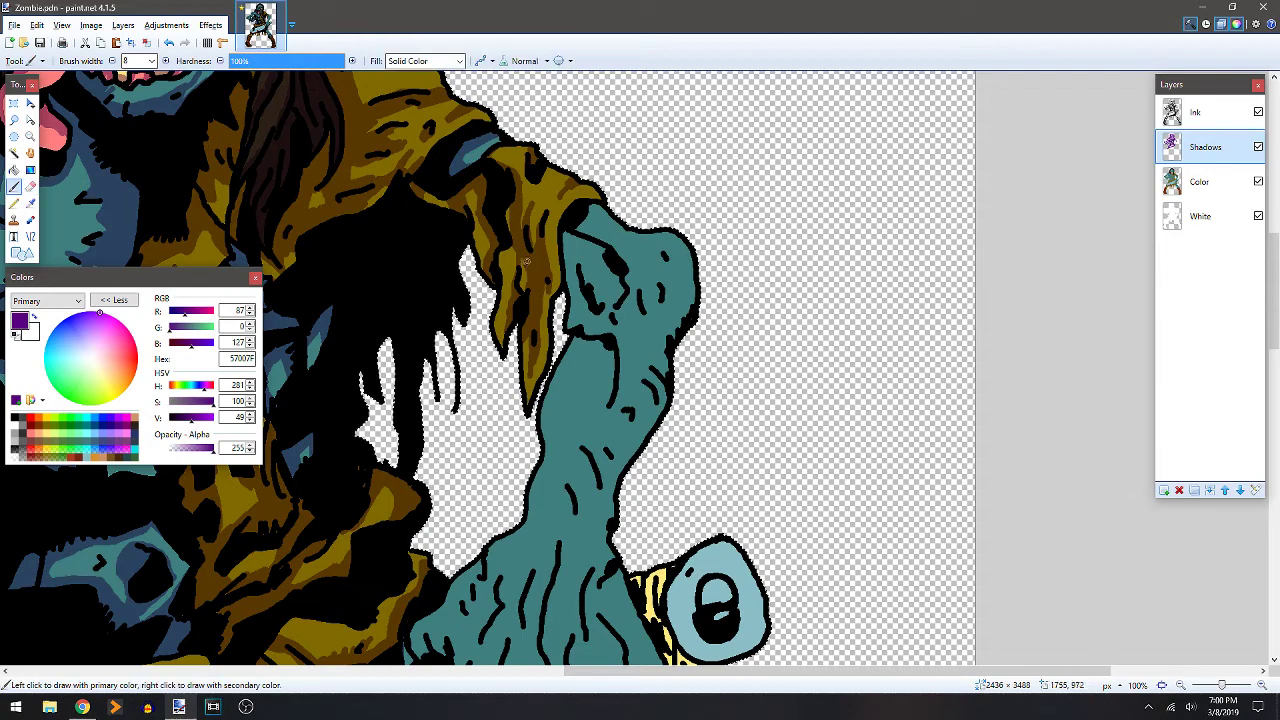
# Shade the skin below the sleeve and around the elbow wound, then outline and fill a shadow on the elbow's outer side.
pyautogui.moveTo(618, 208); pyautogui.dragTo(569, 246)
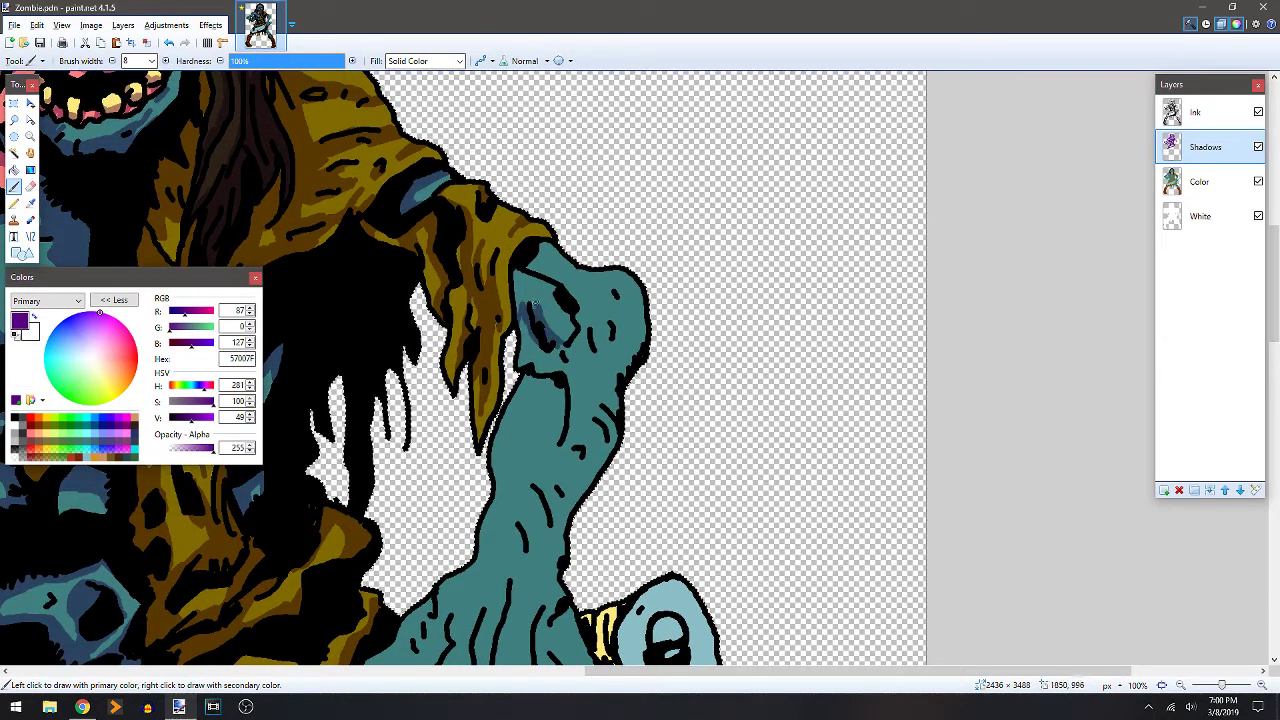
pyautogui.moveTo(578, 325); pyautogui.dragTo(557, 253)
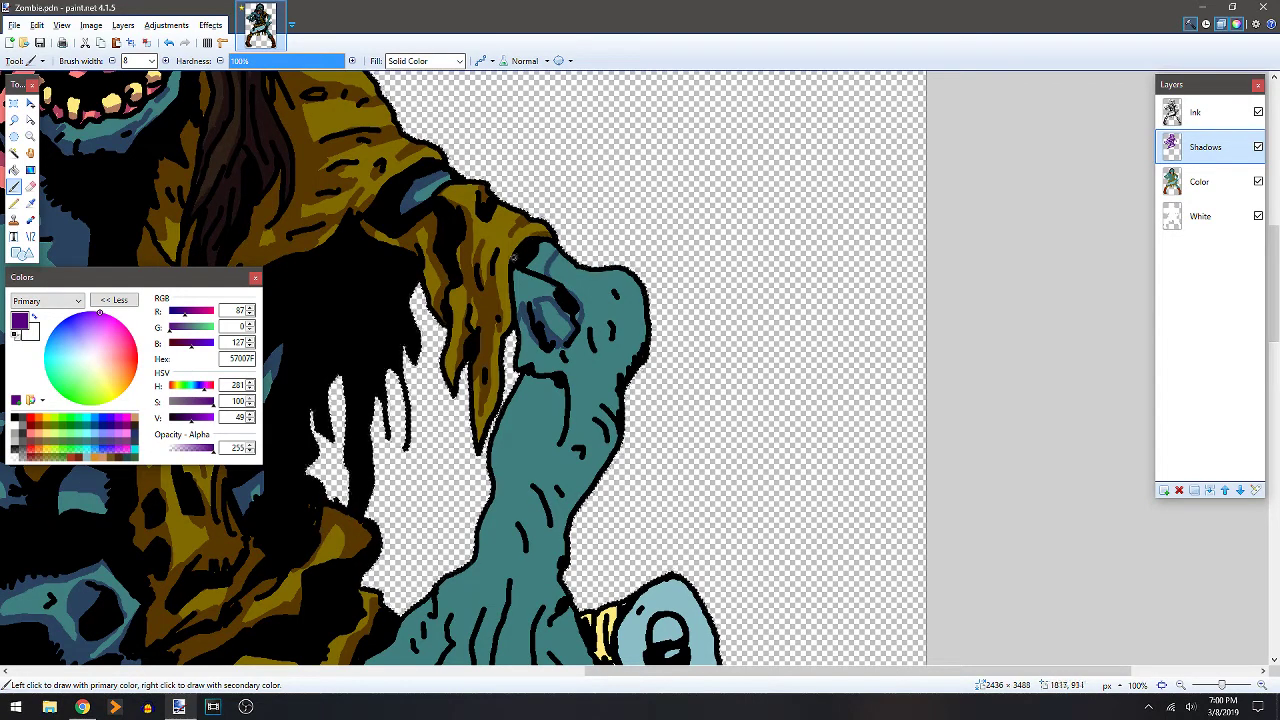
pyautogui.press('f')
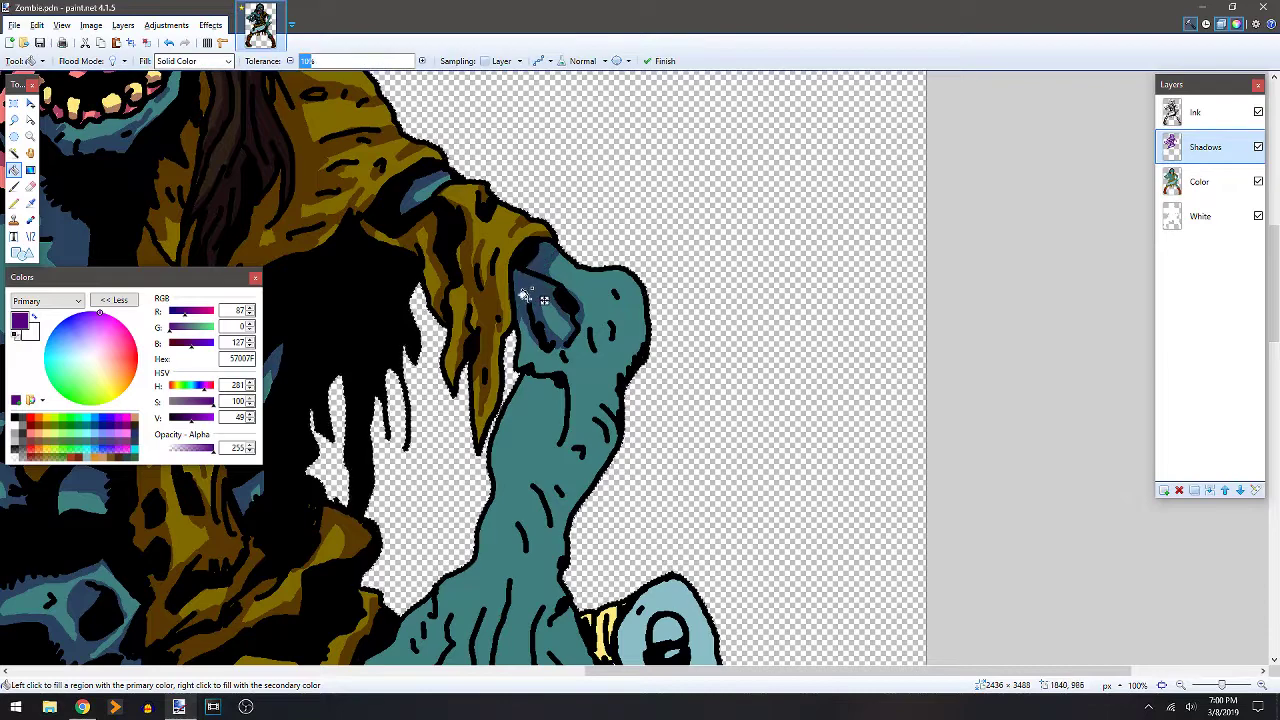
pyautogui.click(527, 292)
pyautogui.press('b')
pyautogui.moveTo(592, 334)
pyautogui.mouseDown()
pyautogui.moveTo(614, 296)
pyautogui.moveTo(619, 333)
pyautogui.moveTo(616, 296)
pyautogui.moveTo(622, 336)
pyautogui.moveTo(645, 338)
pyautogui.moveTo(643, 364)
pyautogui.moveTo(600, 378)
pyautogui.moveTo(619, 398)
pyautogui.moveTo(641, 383)
pyautogui.moveTo(662, 238)
pyautogui.moveTo(604, 281)
pyautogui.moveTo(607, 386)
pyautogui.moveTo(583, 411)
pyautogui.moveTo(567, 484)
pyautogui.moveTo(626, 330)
pyautogui.mouseUp()
pyautogui.press('f')
pyautogui.click(618, 370)
# Outline and fill shadows down the middle of the forearm and along its outer edge to the wrist.
pyautogui.press('b')
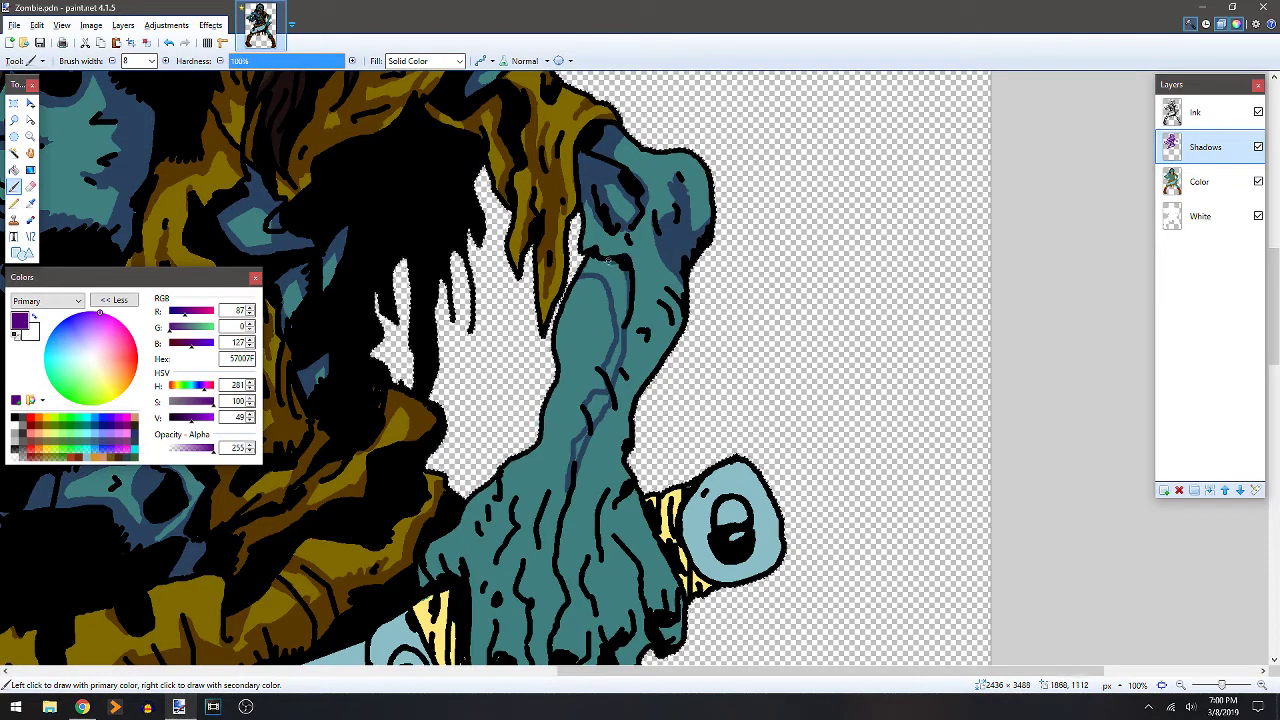
pyautogui.press('f')
pyautogui.click(627, 291)
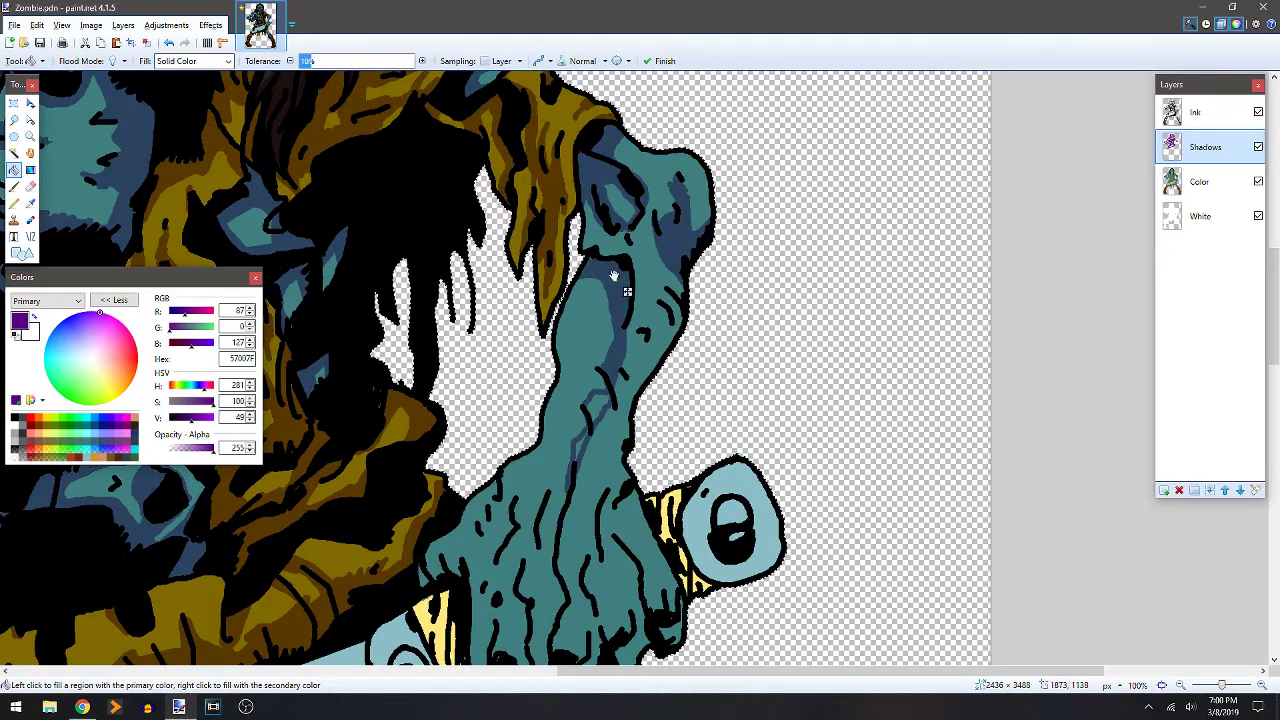
pyautogui.moveTo(600, 308); pyautogui.dragTo(587, 432)
pyautogui.press('b')
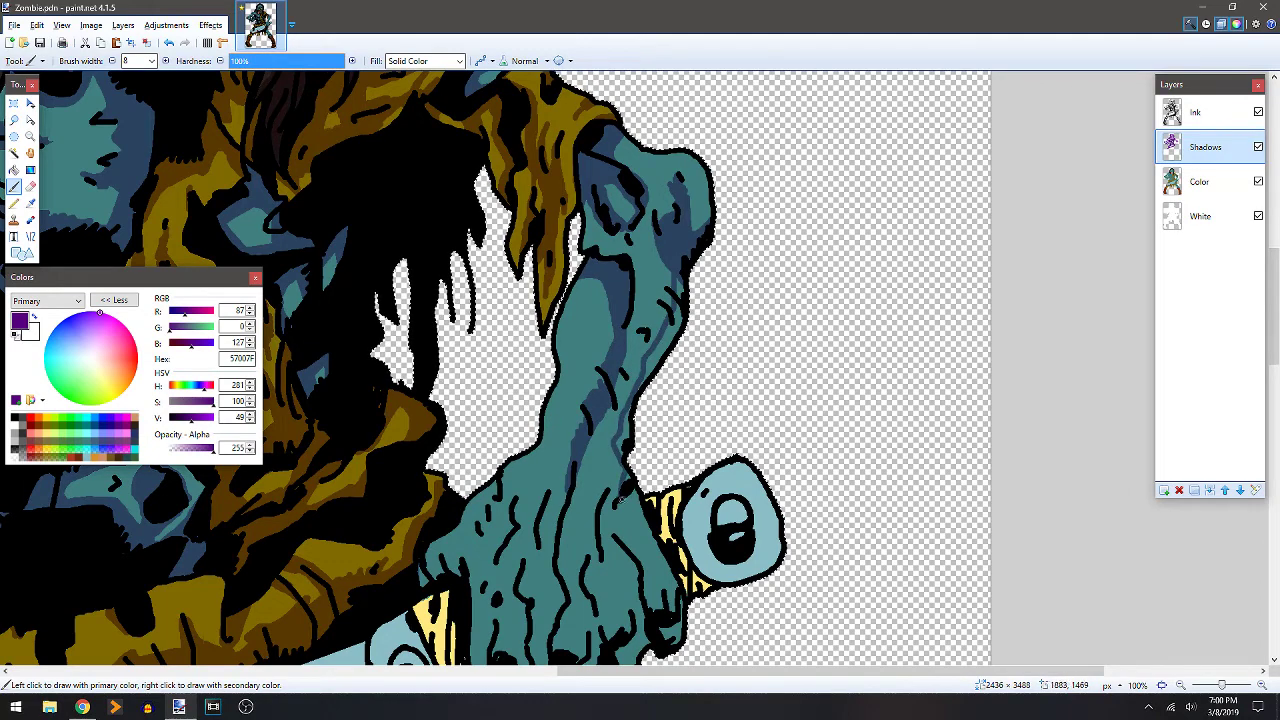
pyautogui.press('f')
pyautogui.click(658, 338)
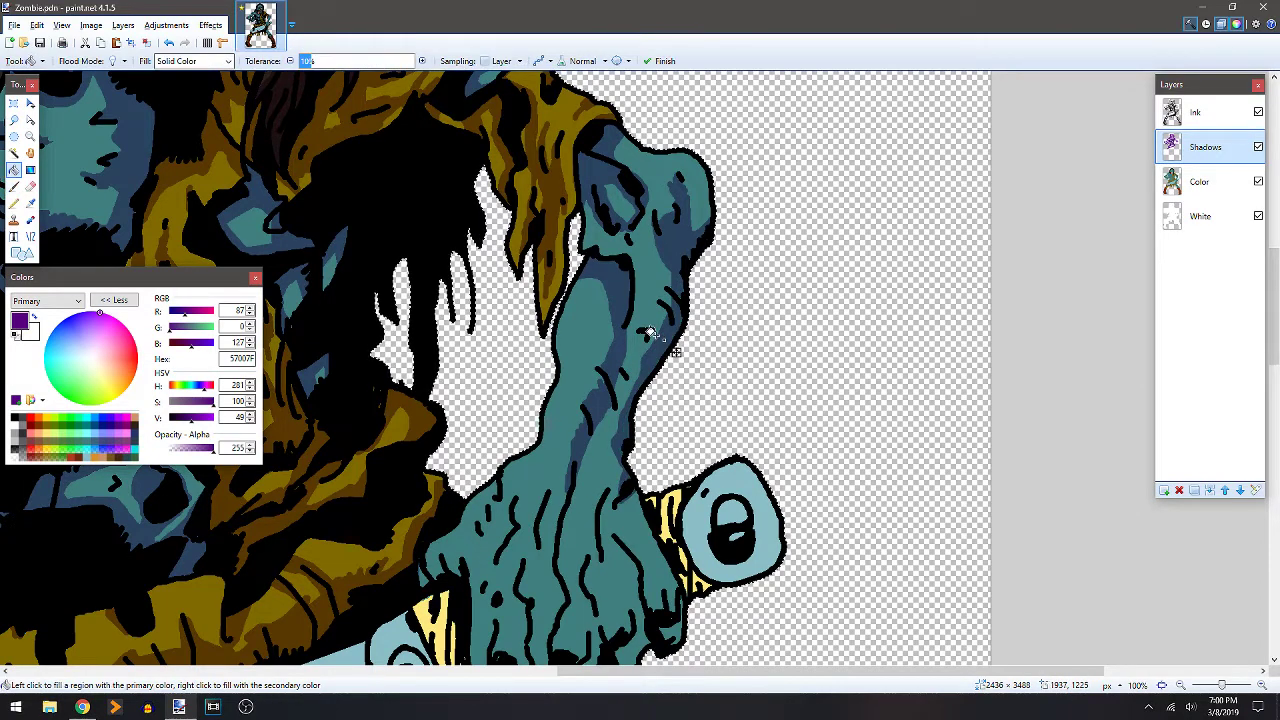
# Touch up the shadows on the elbow and along the forearm creases.
pyautogui.press('b')
pyautogui.moveTo(714, 380); pyautogui.dragTo(751, 334)
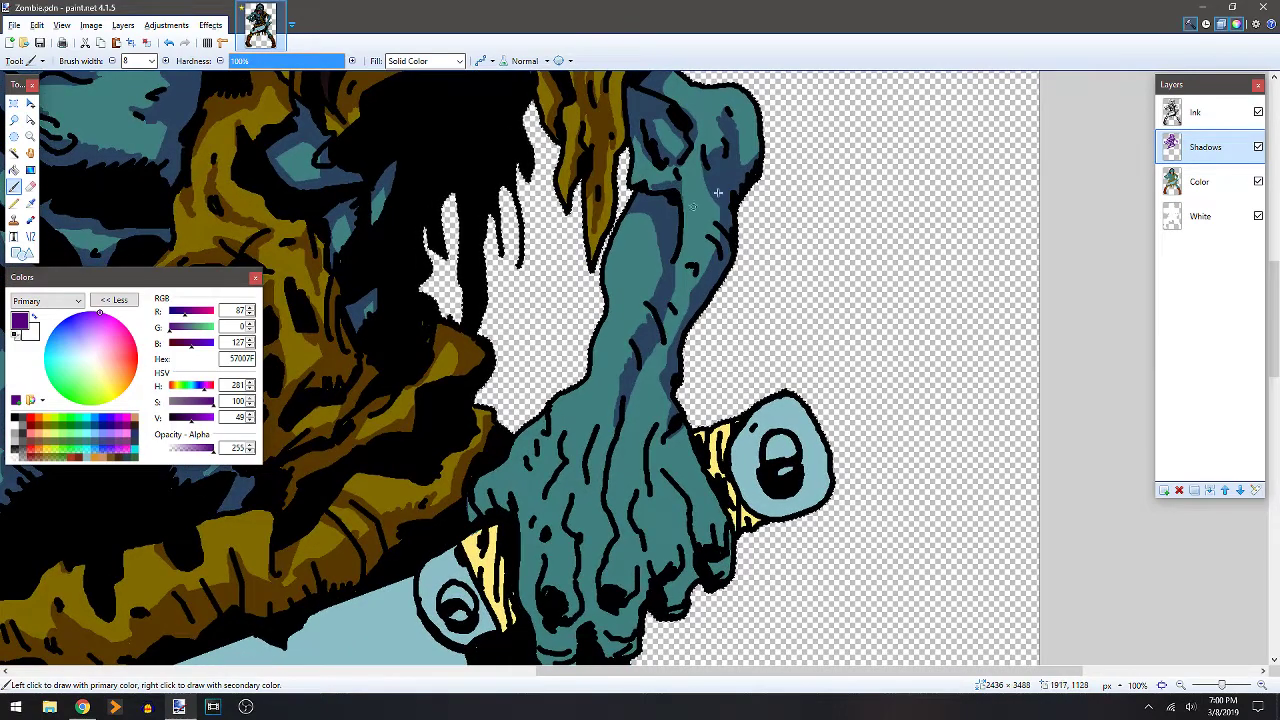
pyautogui.moveTo(724, 124); pyautogui.dragTo(729, 156)
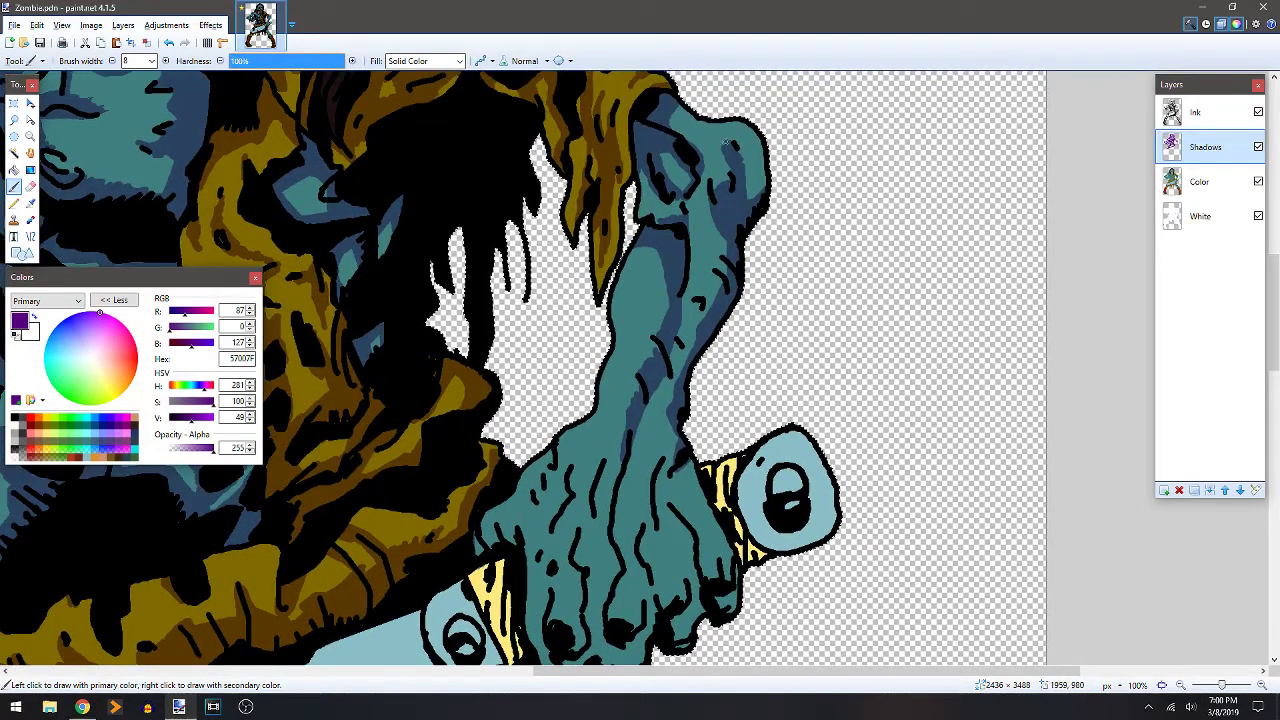
pyautogui.moveTo(631, 402); pyautogui.dragTo(651, 360)
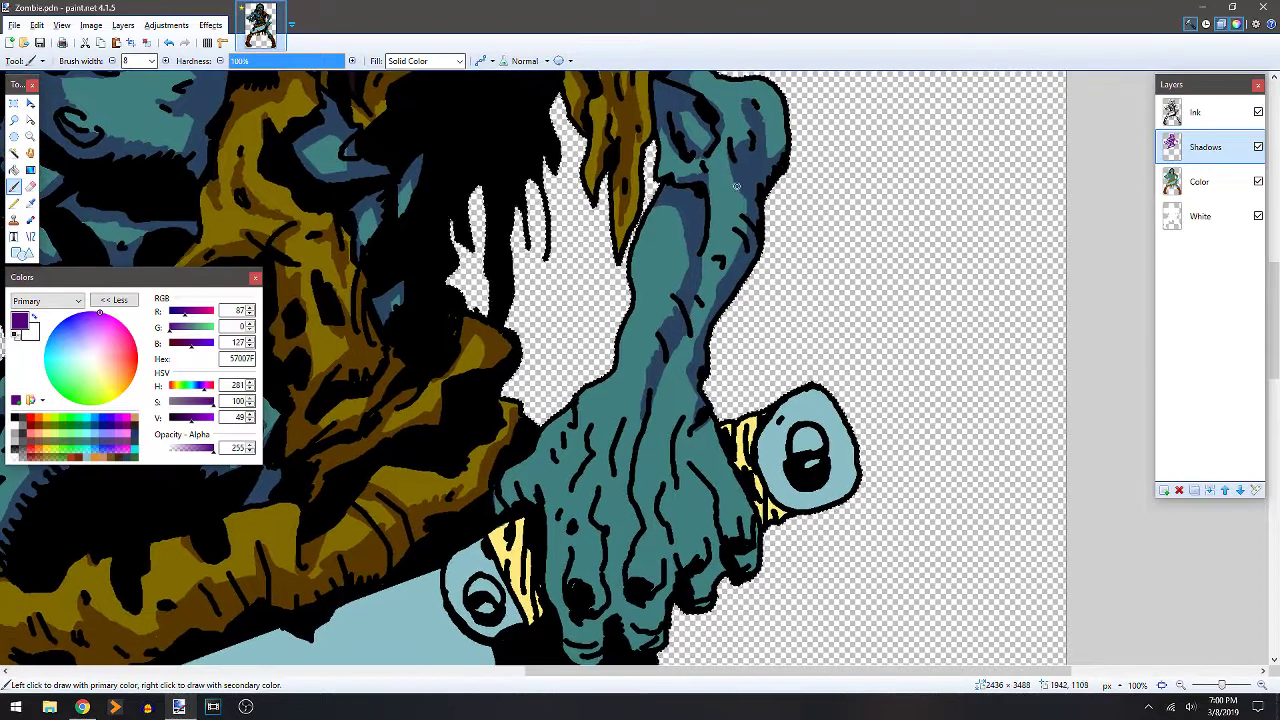
pyautogui.moveTo(737, 186)
pyautogui.mouseDown()
pyautogui.moveTo(741, 219)
pyautogui.moveTo(723, 252)
pyautogui.mouseUp()
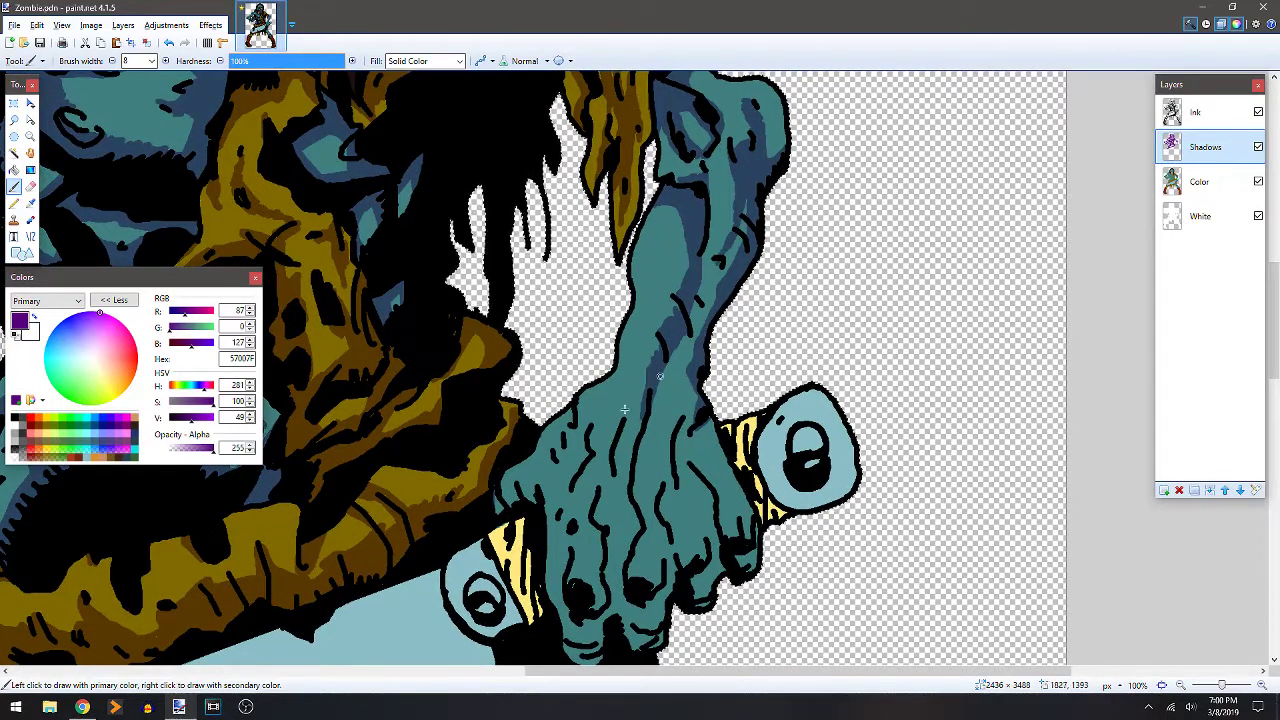
# Paint shadows on the thumb and the thumb side of the hand gripping the cleaver handle.
pyautogui.scroll(-2, 659, 376)
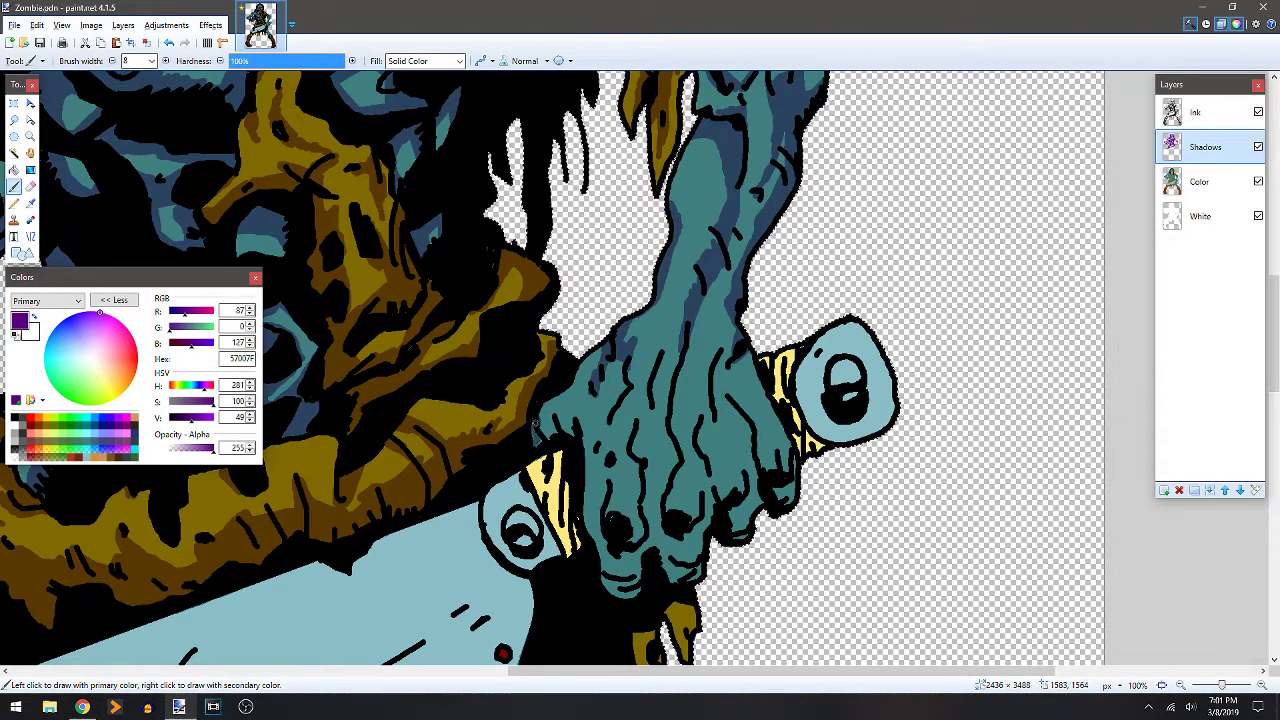
pyautogui.moveTo(553, 425)
pyautogui.mouseDown()
pyautogui.moveTo(575, 420)
pyautogui.moveTo(577, 433)
pyautogui.moveTo(551, 432)
pyautogui.moveTo(575, 410)
pyautogui.moveTo(586, 456)
pyautogui.mouseUp()
pyautogui.moveTo(618, 389)
pyautogui.mouseDown()
pyautogui.moveTo(588, 455)
pyautogui.moveTo(584, 443)
pyautogui.moveTo(603, 418)
pyautogui.moveTo(604, 499)
pyautogui.moveTo(612, 420)
pyautogui.moveTo(646, 411)
pyautogui.moveTo(663, 342)
pyautogui.moveTo(728, 215)
pyautogui.mouseUp()
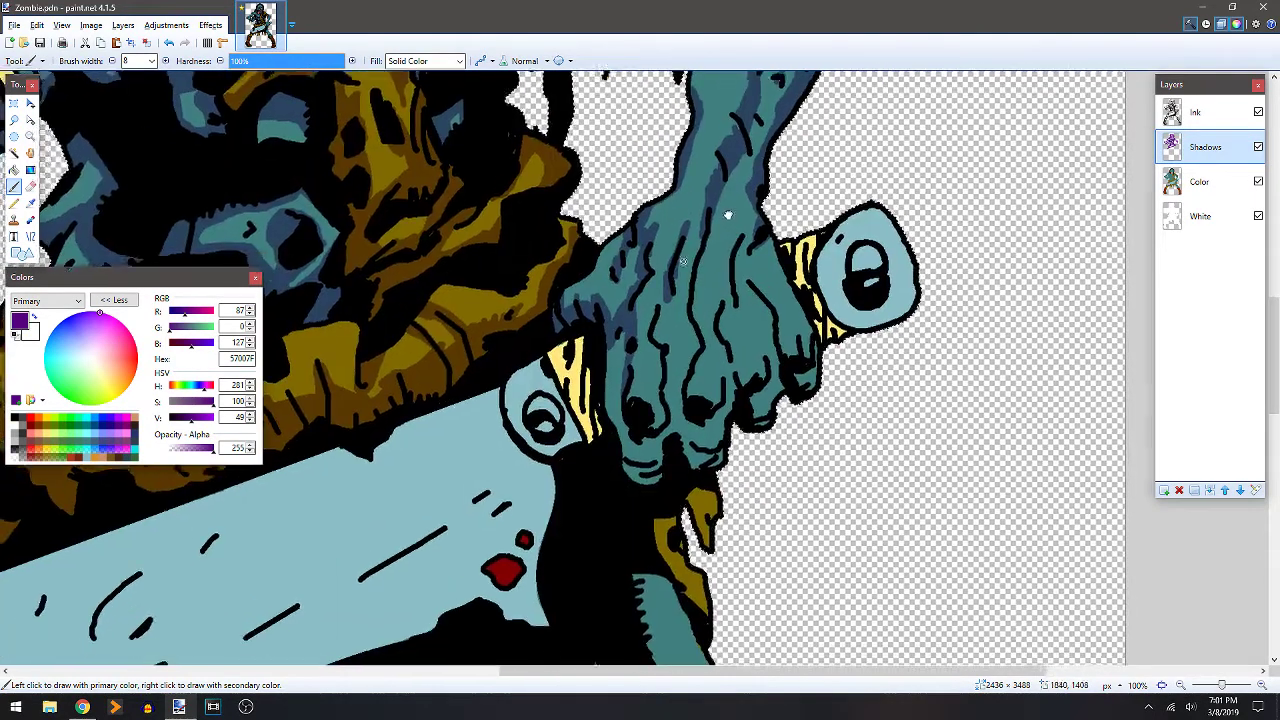
# Paint shadows on the fingers, around the knuckles and along the tendons on the back of the hand gripping the cleaver.
pyautogui.moveTo(632, 353)
pyautogui.mouseDown()
pyautogui.moveTo(628, 428)
pyautogui.moveTo(640, 438)
pyautogui.moveTo(646, 389)
pyautogui.moveTo(656, 424)
pyautogui.mouseUp()
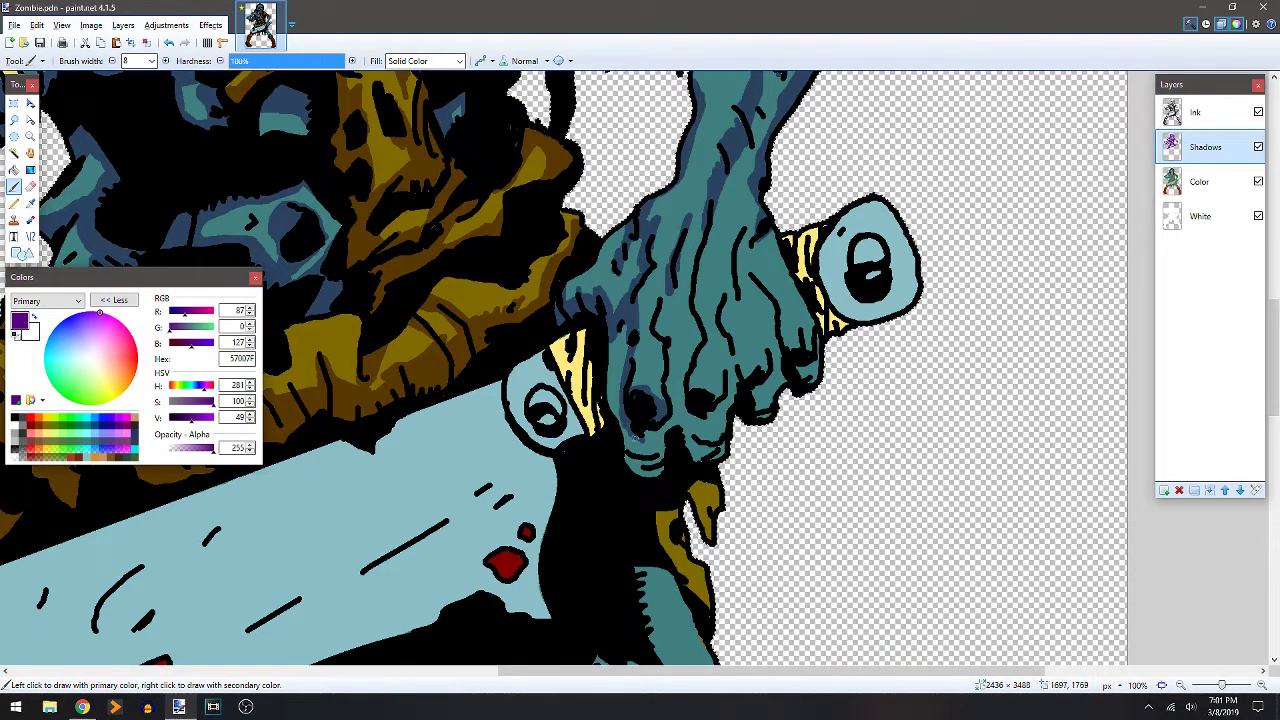
pyautogui.moveTo(632, 434)
pyautogui.mouseDown()
pyautogui.moveTo(650, 449)
pyautogui.moveTo(702, 378)
pyautogui.moveTo(726, 398)
pyautogui.mouseUp()
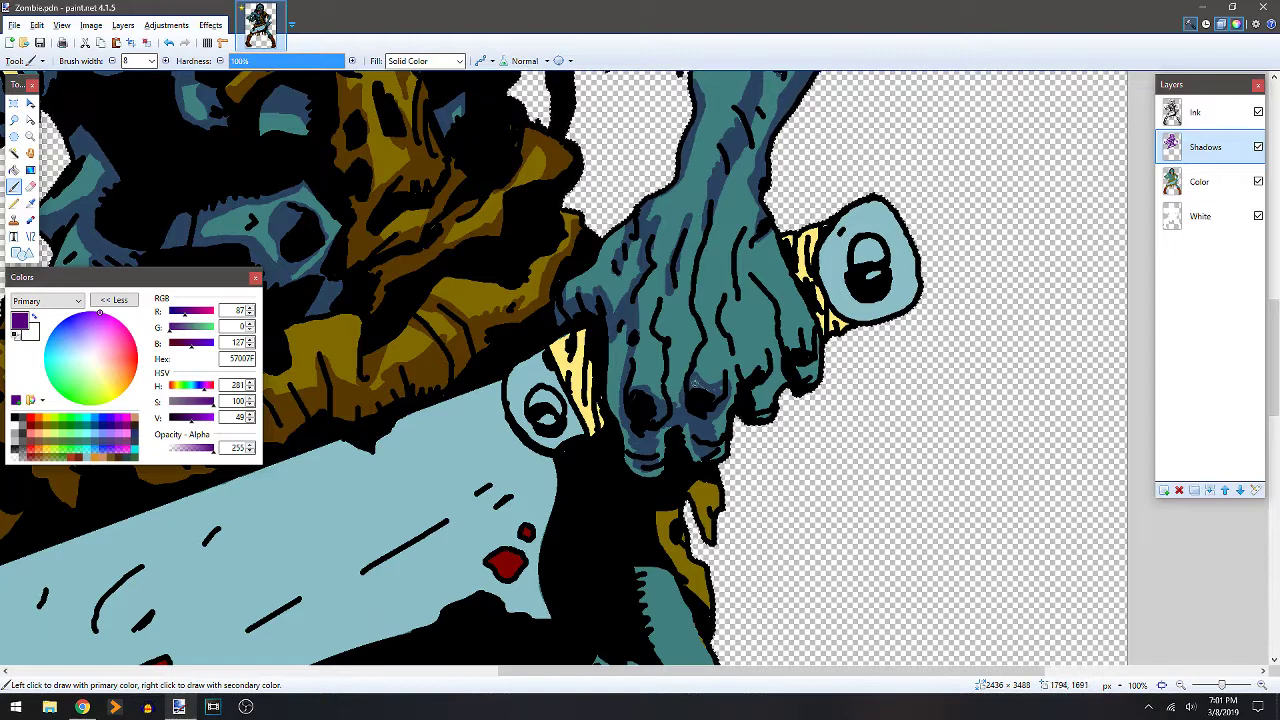
pyautogui.moveTo(688, 376)
pyautogui.mouseDown()
pyautogui.moveTo(696, 312)
pyautogui.moveTo(709, 334)
pyautogui.moveTo(691, 374)
pyautogui.moveTo(696, 262)
pyautogui.moveTo(689, 330)
pyautogui.moveTo(674, 270)
pyautogui.moveTo(668, 335)
pyautogui.moveTo(656, 286)
pyautogui.moveTo(665, 408)
pyautogui.mouseUp()
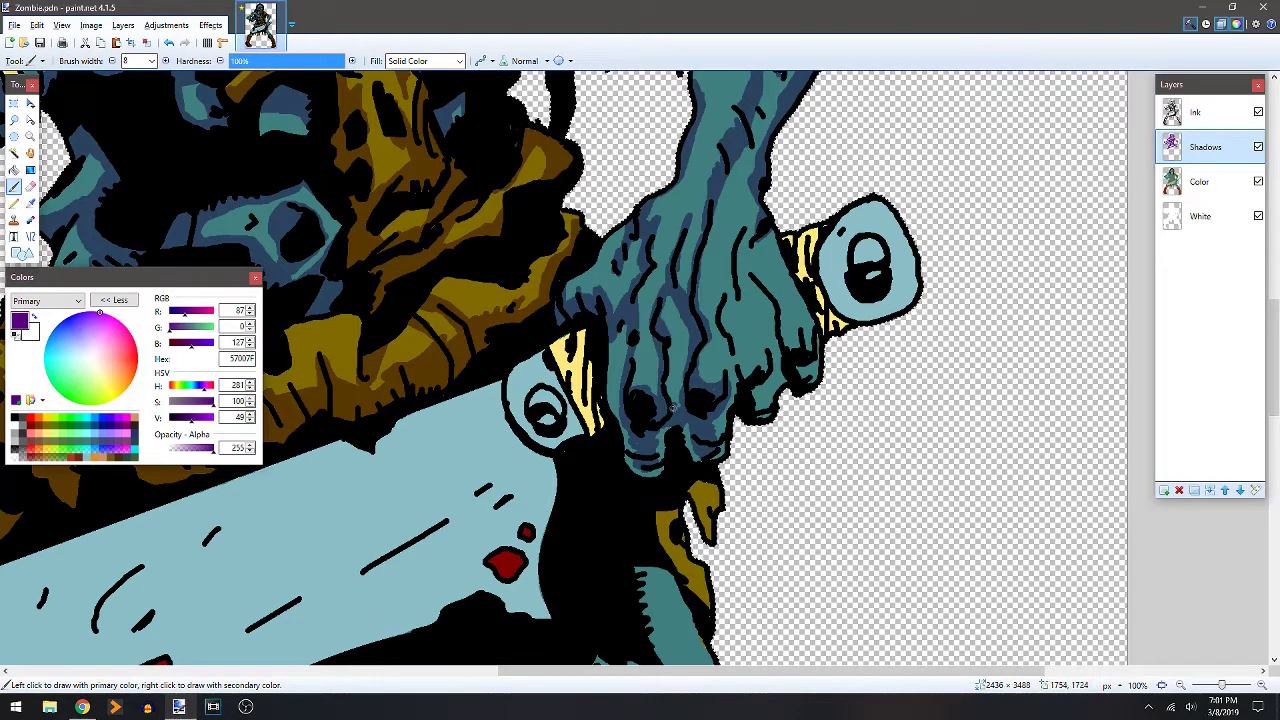
pyautogui.moveTo(726, 328)
pyautogui.mouseDown()
pyautogui.moveTo(726, 310)
pyautogui.moveTo(745, 373)
pyautogui.mouseUp()
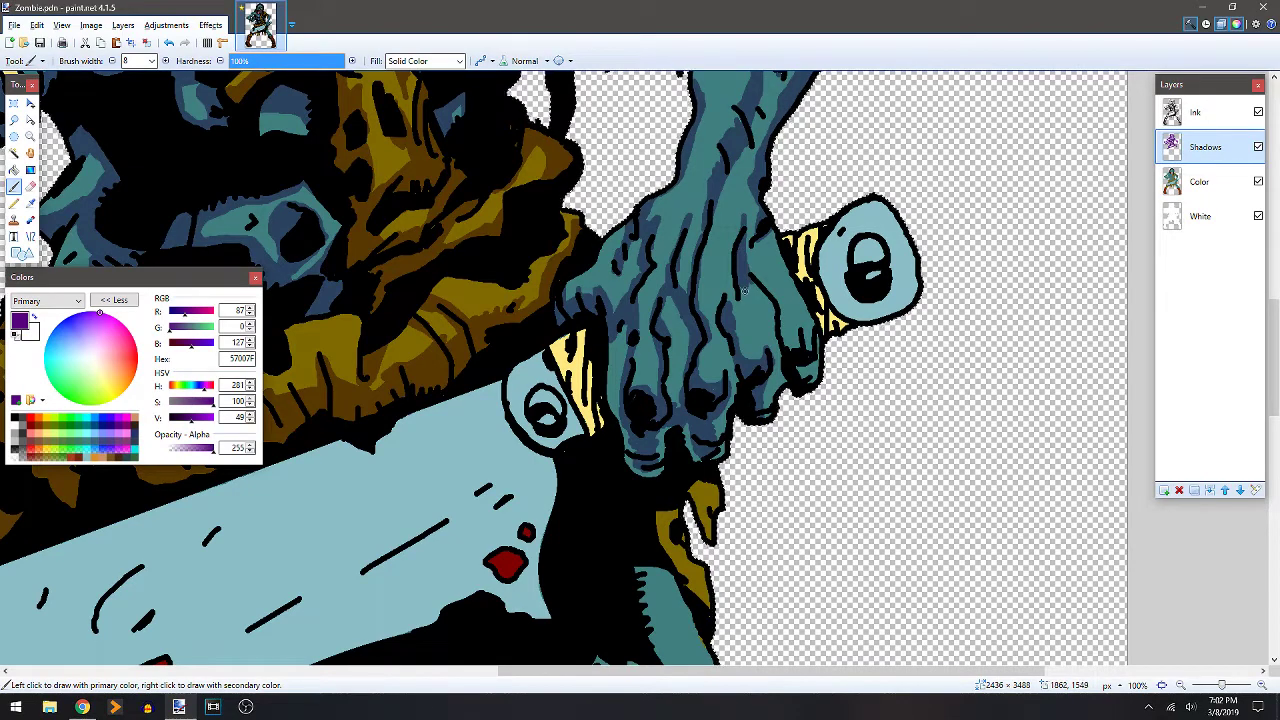
pyautogui.moveTo(745, 290); pyautogui.dragTo(746, 296)
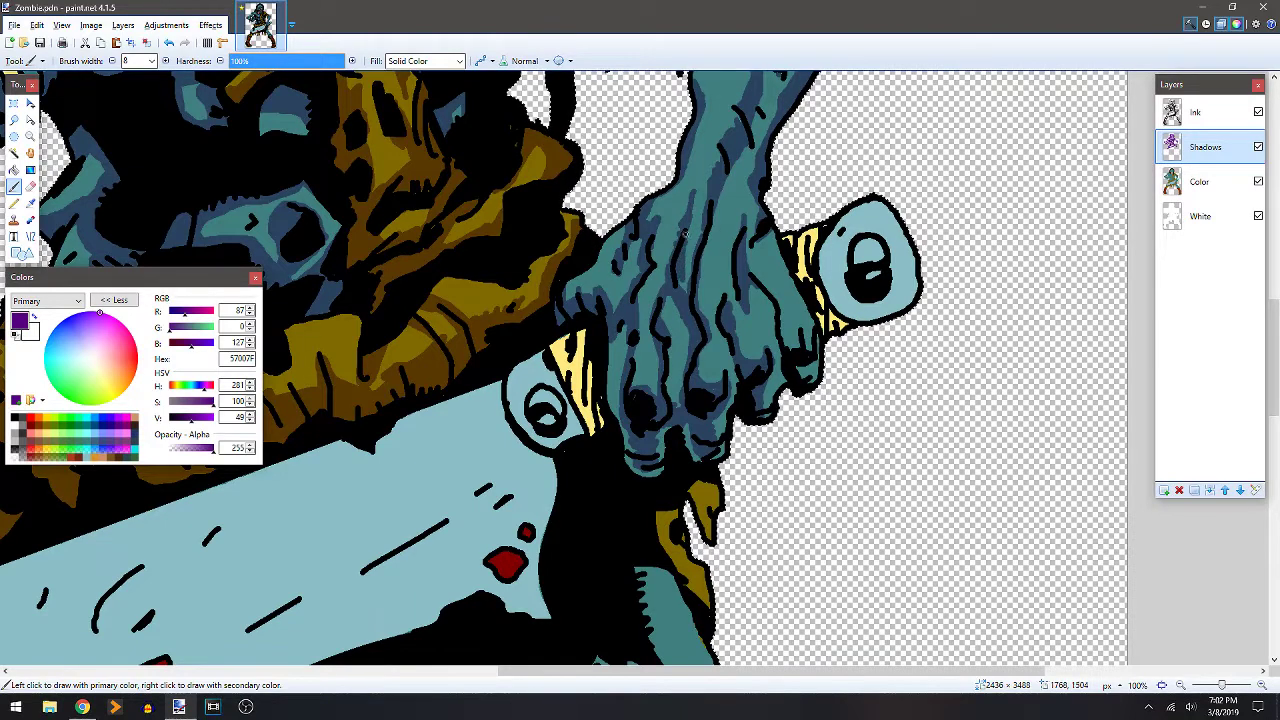
pyautogui.moveTo(754, 163); pyautogui.dragTo(675, 202)
# Outline and fill the shadow on the lower half of the cleaver handle's outer end, and fill the shadows on the fingertips.
pyautogui.moveTo(684, 338)
pyautogui.mouseDown()
pyautogui.moveTo(703, 404)
pyautogui.moveTo(728, 406)
pyautogui.moveTo(734, 382)
pyautogui.mouseUp()
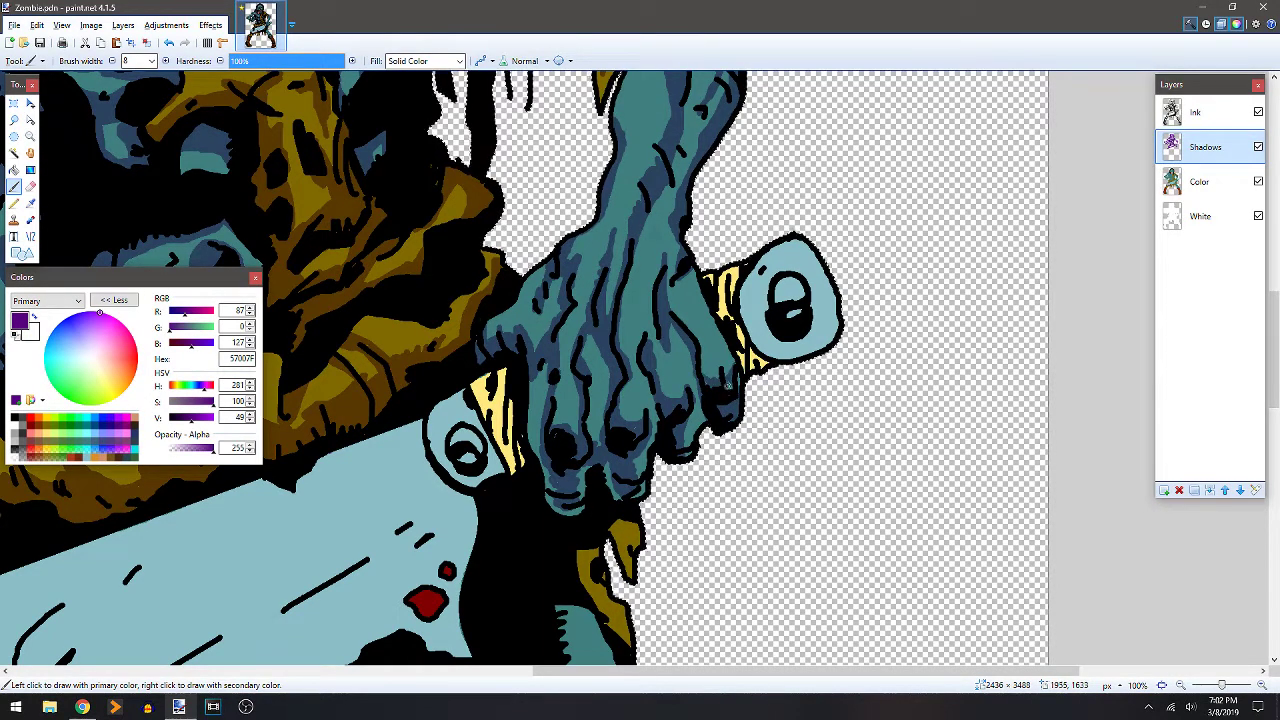
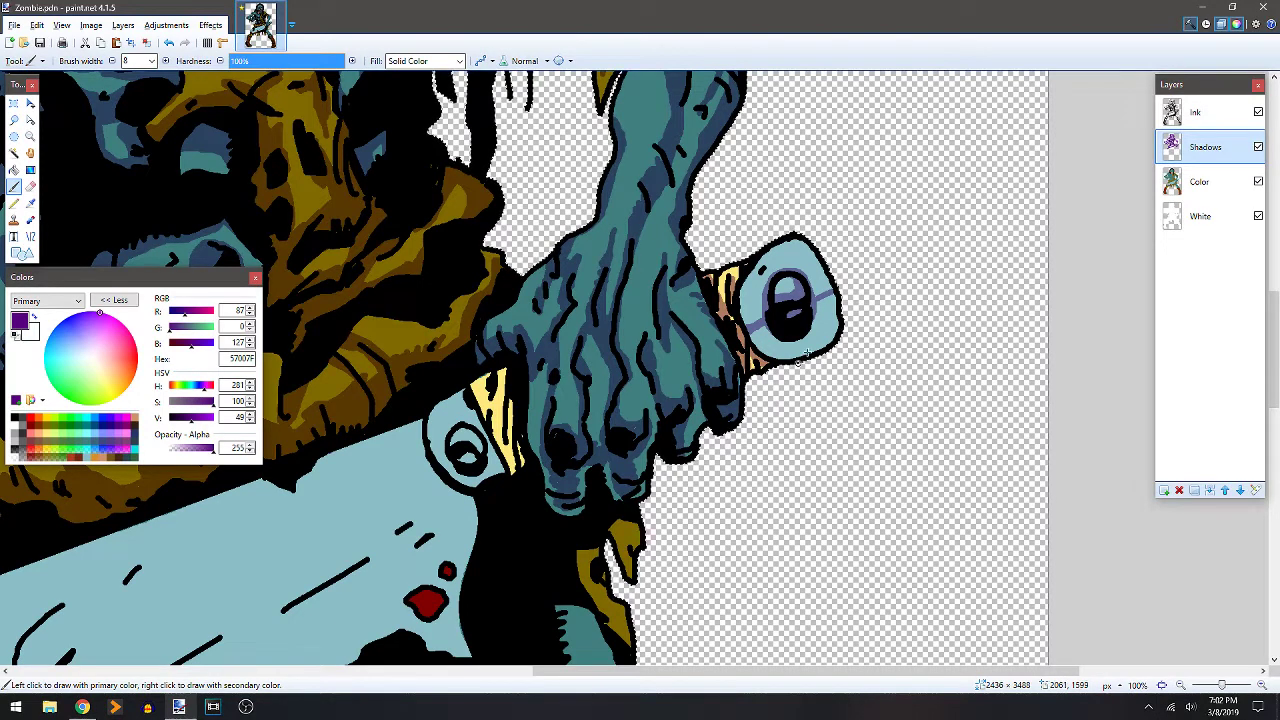
pyautogui.press('f')
pyautogui.click(772, 330)
pyautogui.press('b')
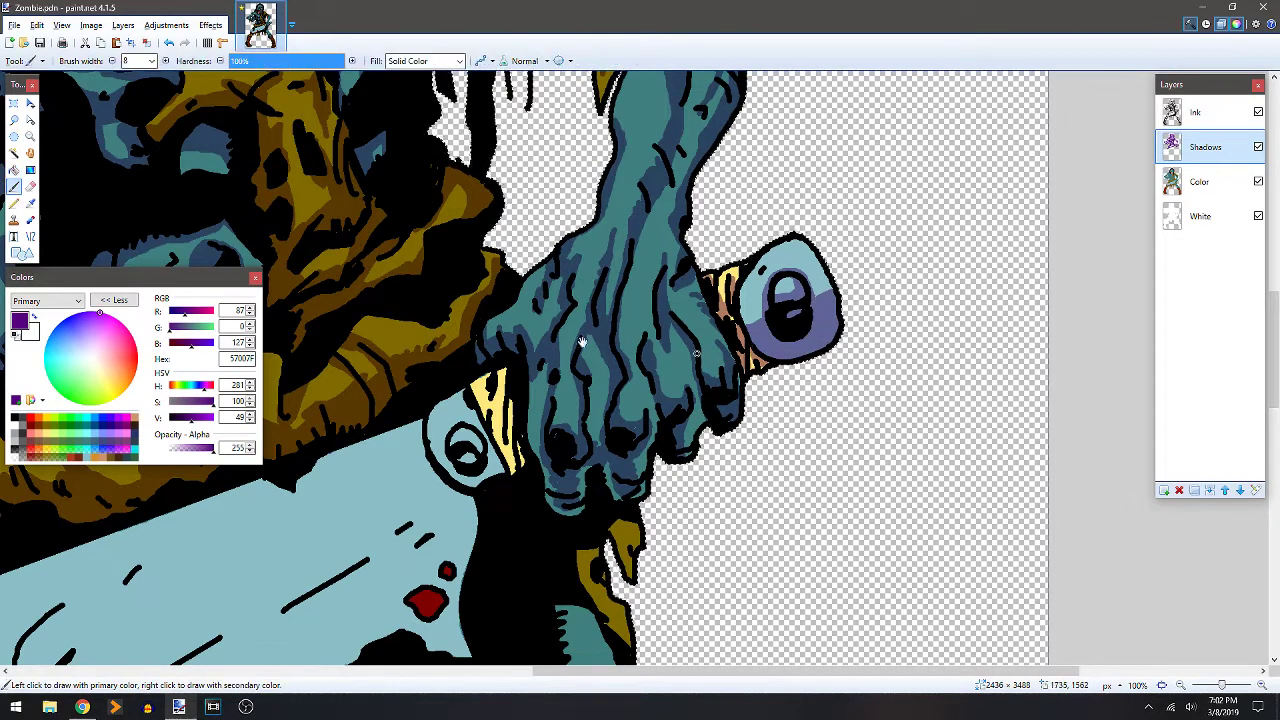
pyautogui.scroll(-2, 770, 320)
pyautogui.hscroll(-1, 770, 320)
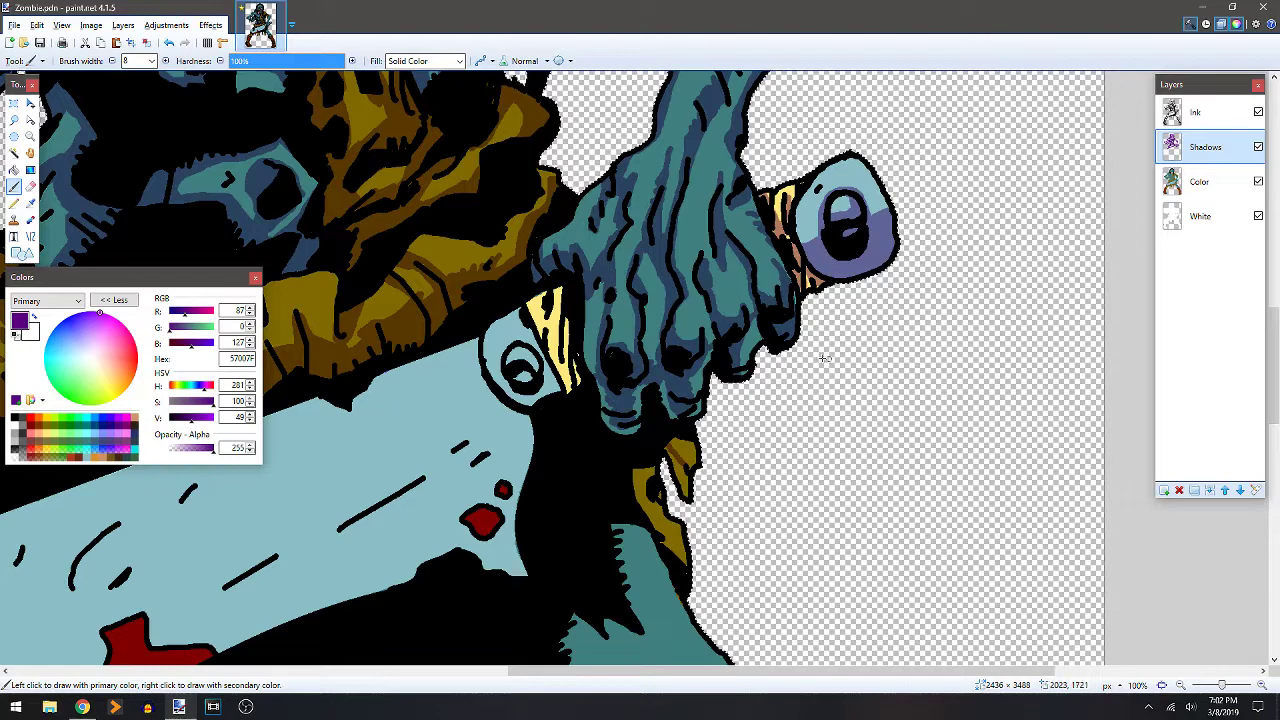
pyautogui.press('f')
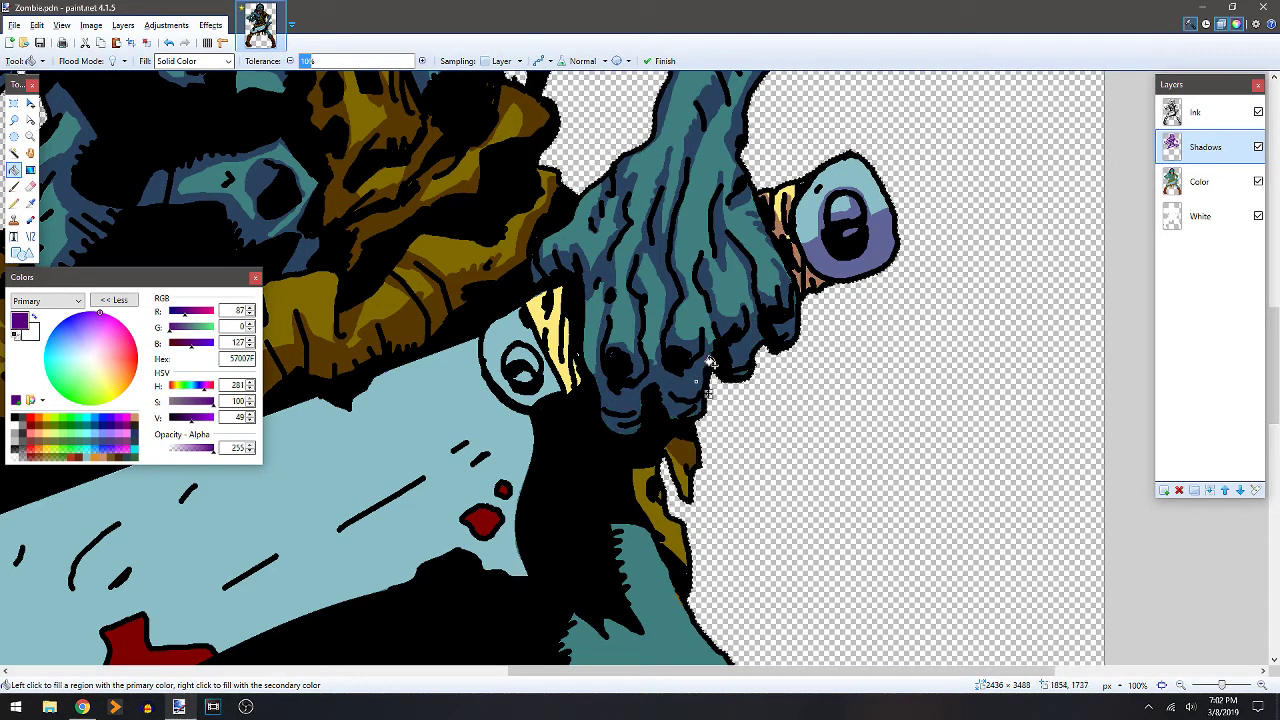
pyautogui.press('b')
# Outline and fill shadows on the torn cloth below the hand and on the inner side of the upper thigh.
pyautogui.scroll(-2, 712, 420)
pyautogui.hscroll(-2, 712, 420)
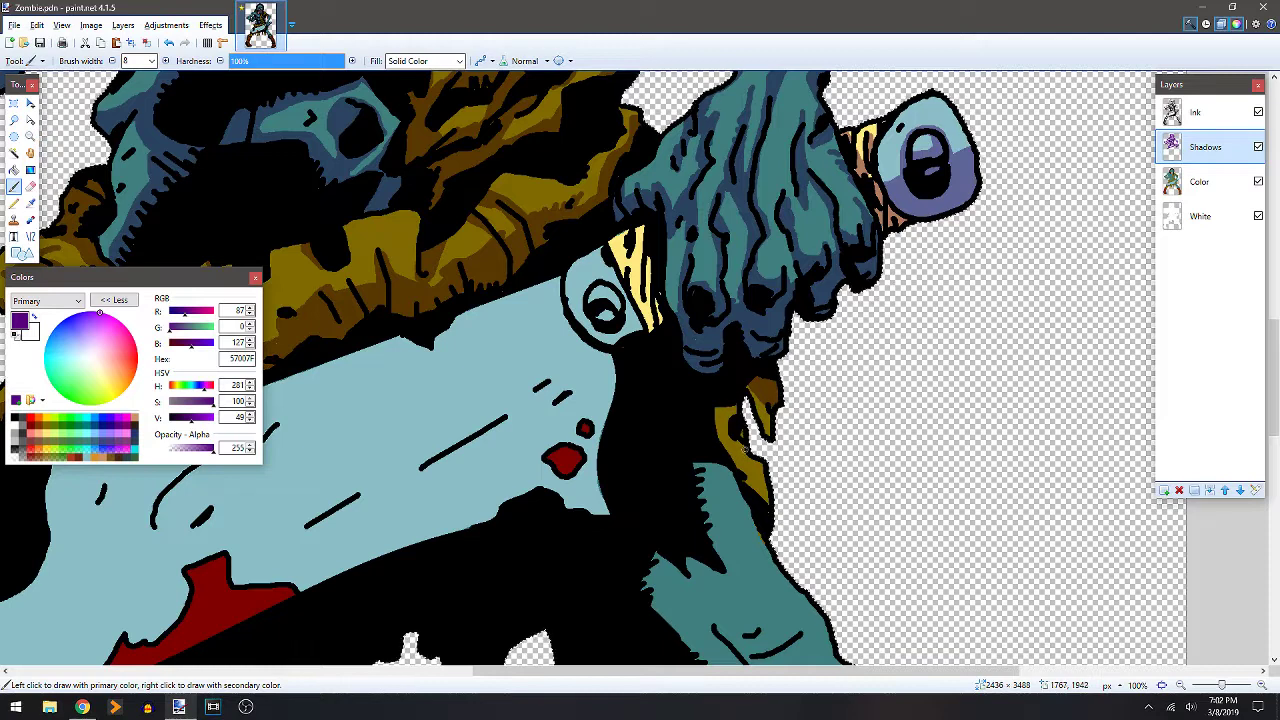
pyautogui.moveTo(742, 448); pyautogui.dragTo(770, 536)
pyautogui.moveTo(726, 481)
pyautogui.mouseDown()
pyautogui.moveTo(744, 589)
pyautogui.moveTo(684, 636)
pyautogui.mouseUp()
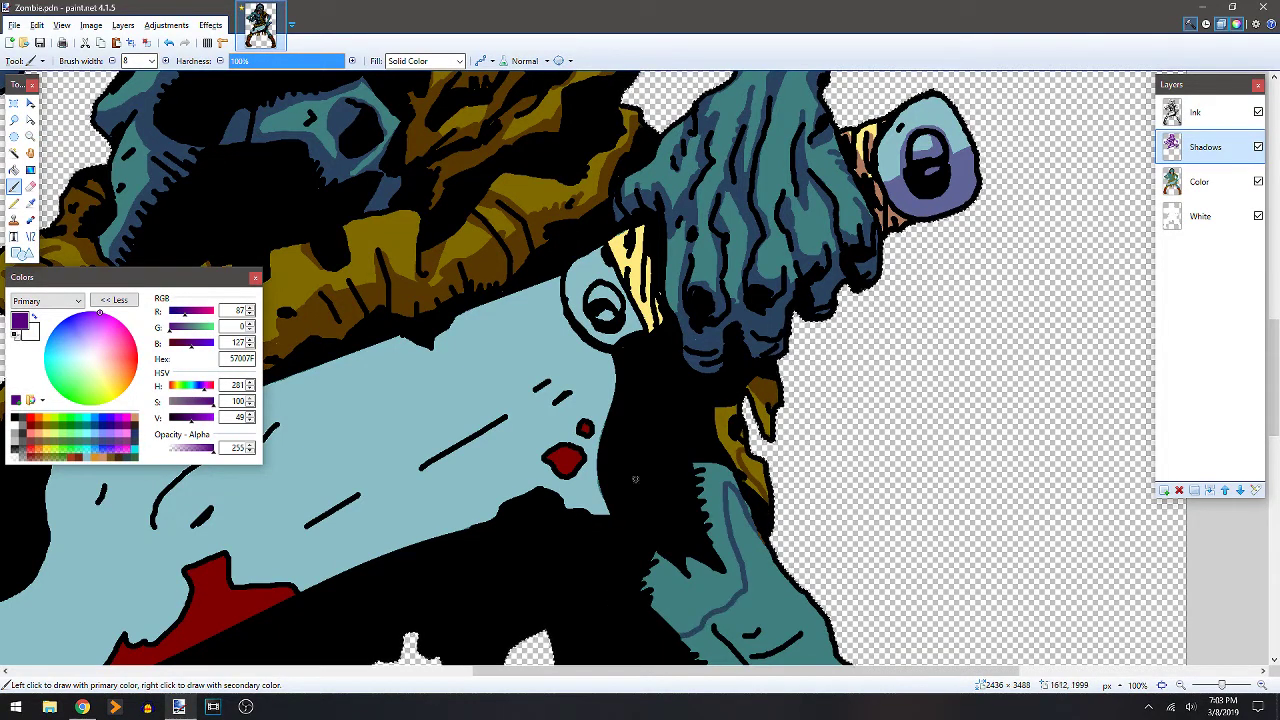
pyautogui.press('f')
pyautogui.click(716, 433)
pyautogui.press('b')
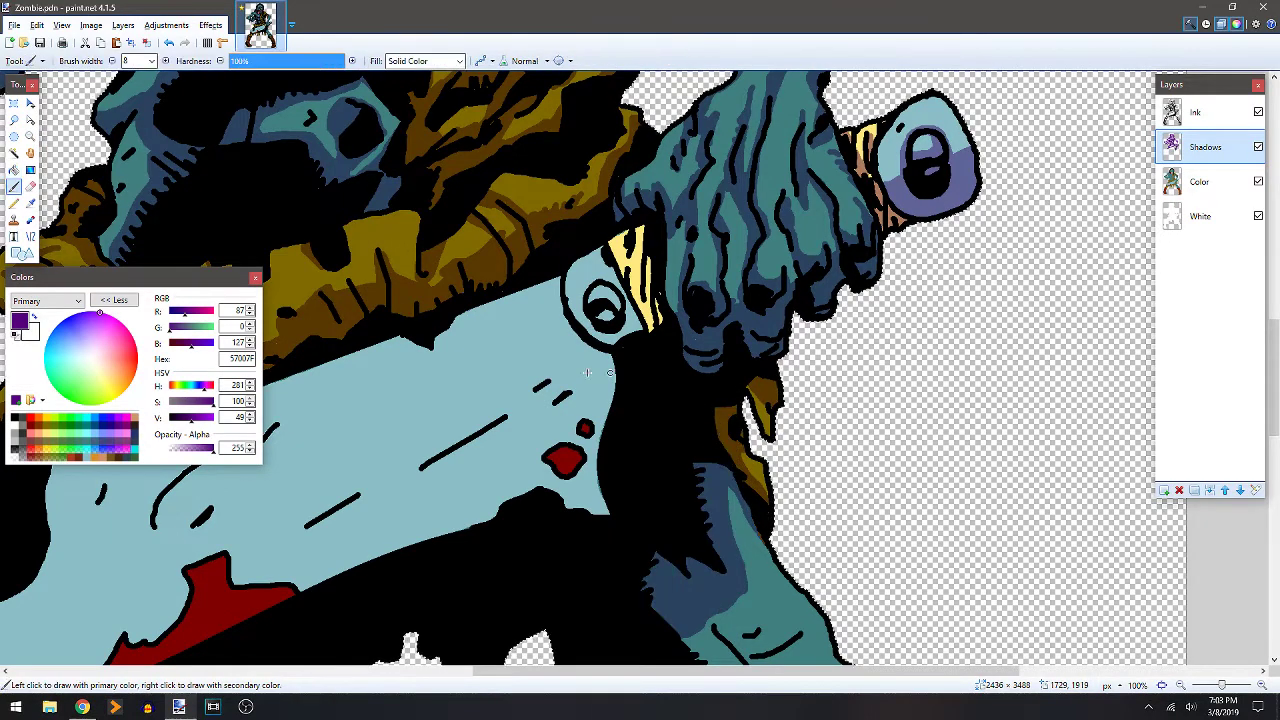
# Outline and fill shadows on the blade-side end of the cleaver handle and its yellow wrapping.
pyautogui.moveTo(576, 358); pyautogui.dragTo(657, 449)
pyautogui.moveTo(706, 334)
pyautogui.mouseDown()
pyautogui.moveTo(710, 364)
pyautogui.moveTo(723, 333)
pyautogui.moveTo(735, 385)
pyautogui.moveTo(690, 398)
pyautogui.moveTo(663, 391)
pyautogui.moveTo(696, 394)
pyautogui.moveTo(670, 379)
pyautogui.moveTo(657, 409)
pyautogui.mouseUp()
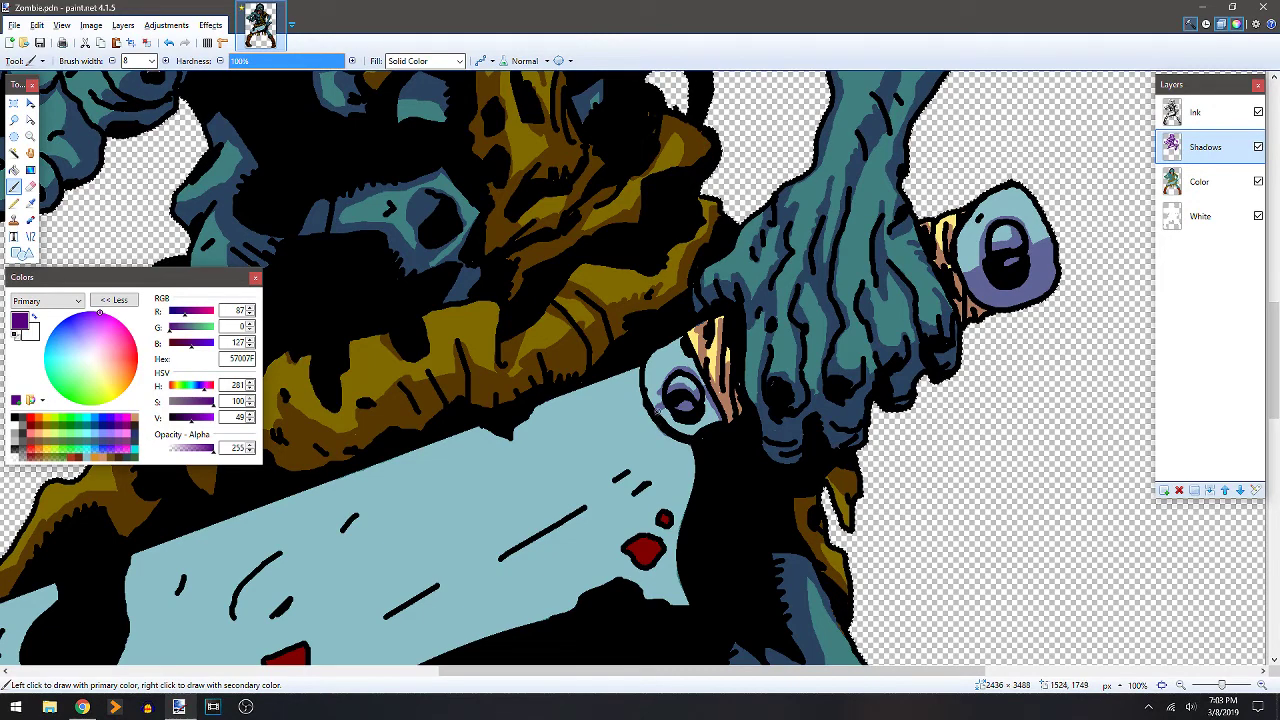
pyautogui.press('f')
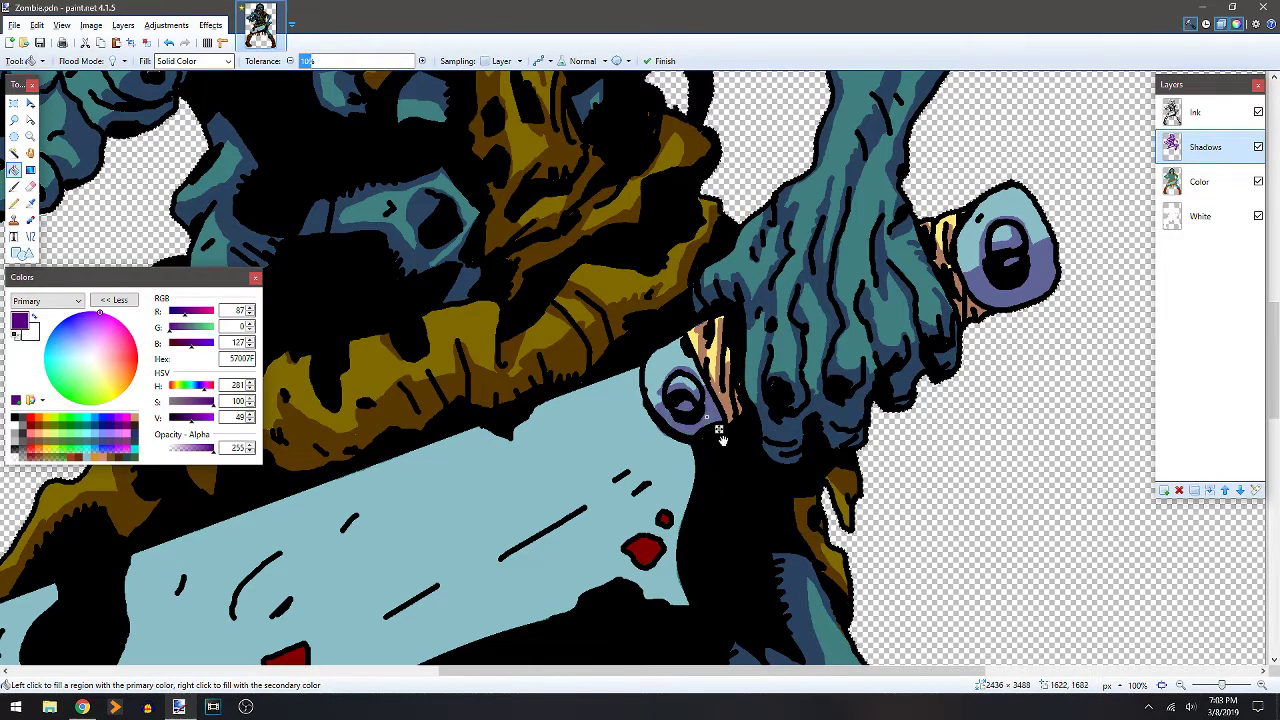
pyautogui.press('b')
# Draw a shadow boundary along the length of the cleaver blade and fill the lower half, including the blood on the edge.
pyautogui.moveTo(712, 470); pyautogui.dragTo(799, 414)
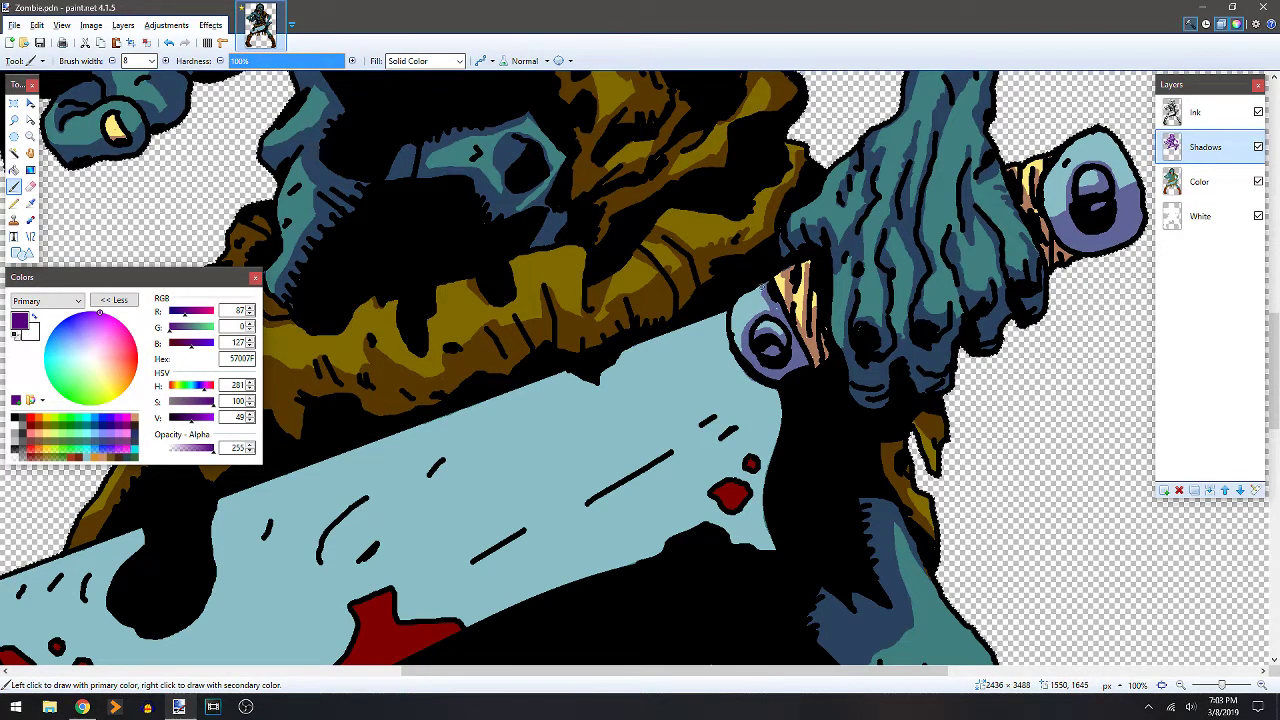
pyautogui.moveTo(635, 433); pyautogui.dragTo(825, 318)
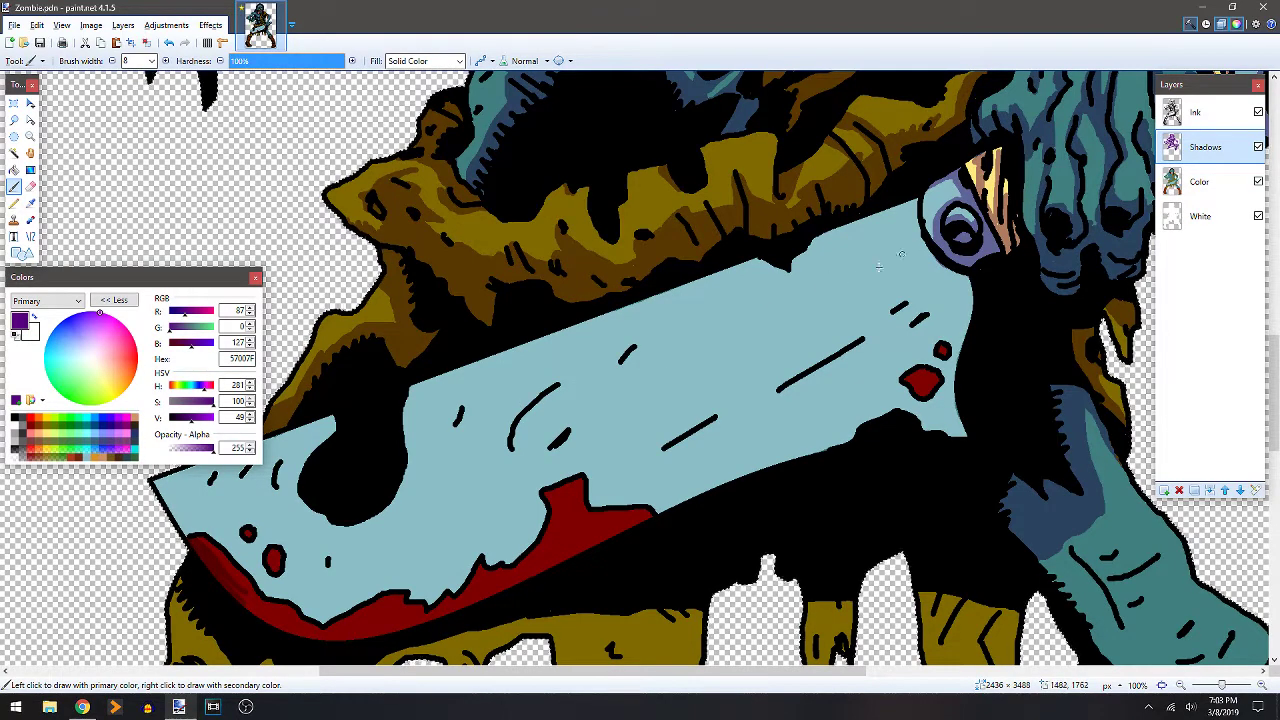
pyautogui.moveTo(218, 567)
pyautogui.mouseDown()
pyautogui.moveTo(398, 524)
pyautogui.moveTo(446, 497)
pyautogui.moveTo(496, 440)
pyautogui.moveTo(928, 250)
pyautogui.mouseUp()
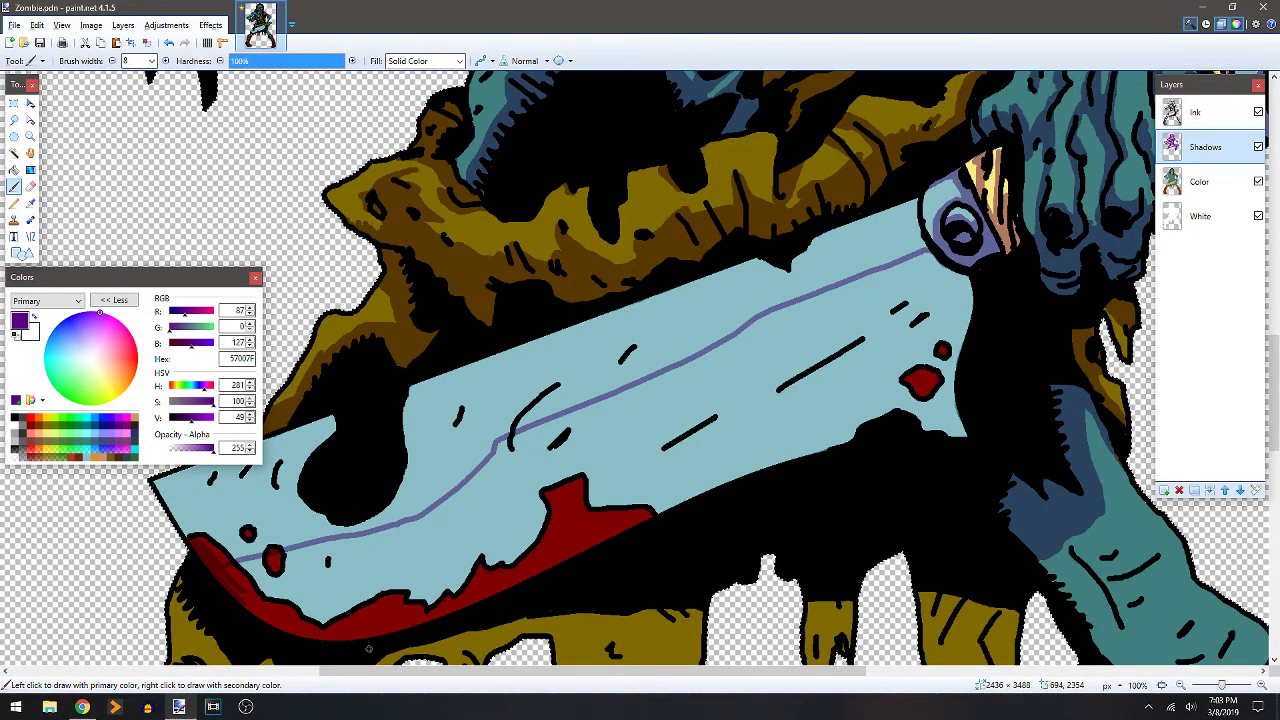
pyautogui.press('f')
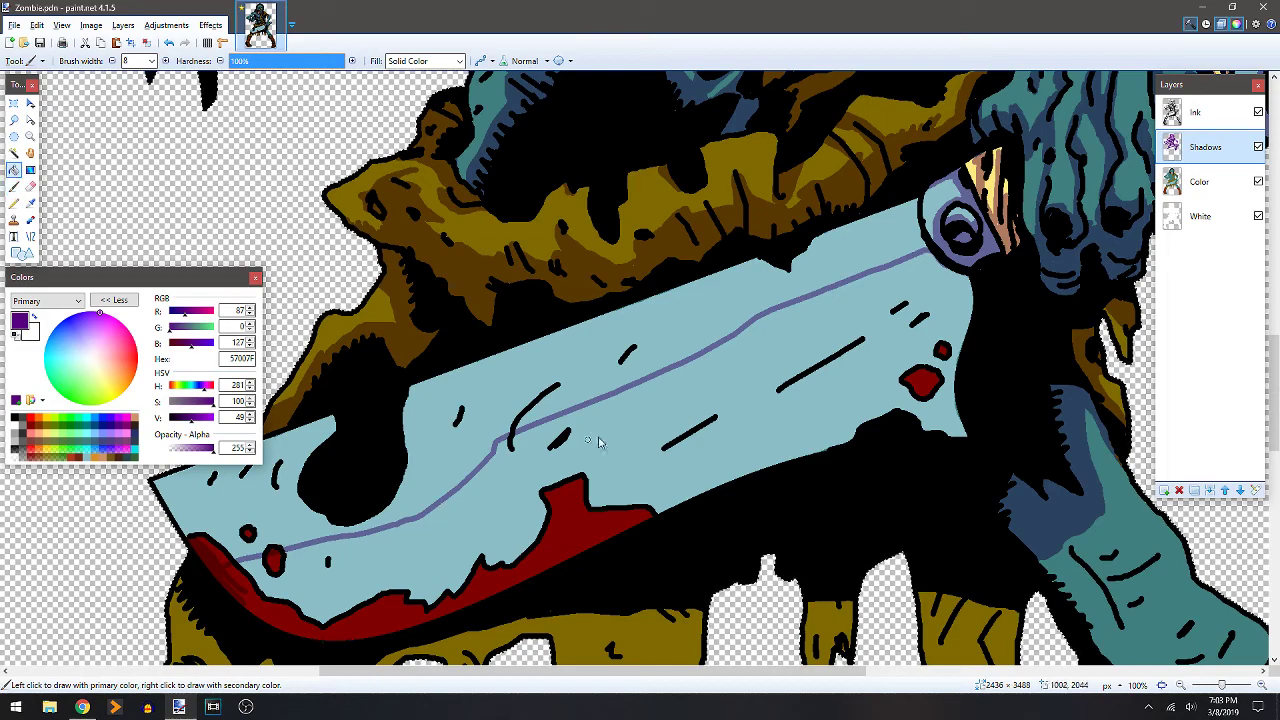
pyautogui.click(607, 437)
pyautogui.press('b')
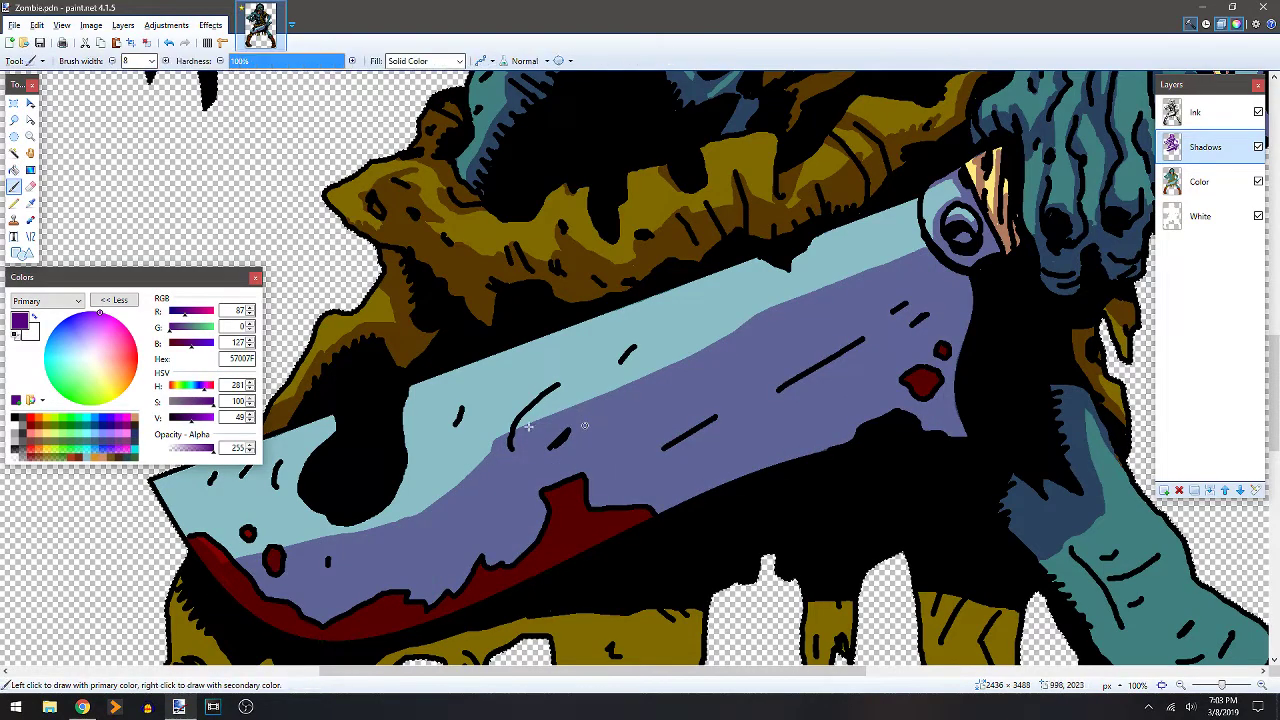
# Outline and fill shadows across the upper part of the torn trouser cloth hanging below the cleaver blade.
pyautogui.scroll(-1, 562, 347)
pyautogui.moveTo(562, 348); pyautogui.dragTo(740, 206)
pyautogui.moveTo(594, 411); pyautogui.dragTo(608, 266)
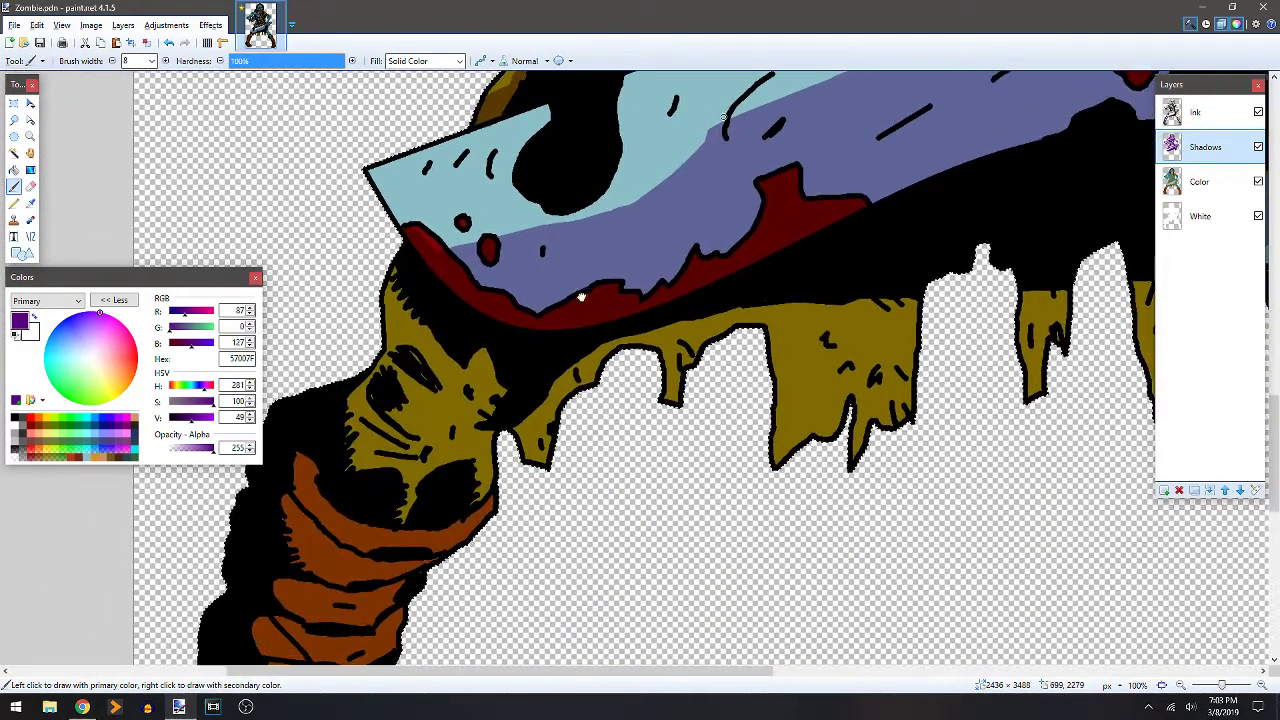
pyautogui.moveTo(440, 388)
pyautogui.mouseDown()
pyautogui.moveTo(484, 422)
pyautogui.moveTo(545, 432)
pyautogui.moveTo(568, 414)
pyautogui.mouseUp()
pyautogui.moveTo(766, 349); pyautogui.dragTo(916, 349)
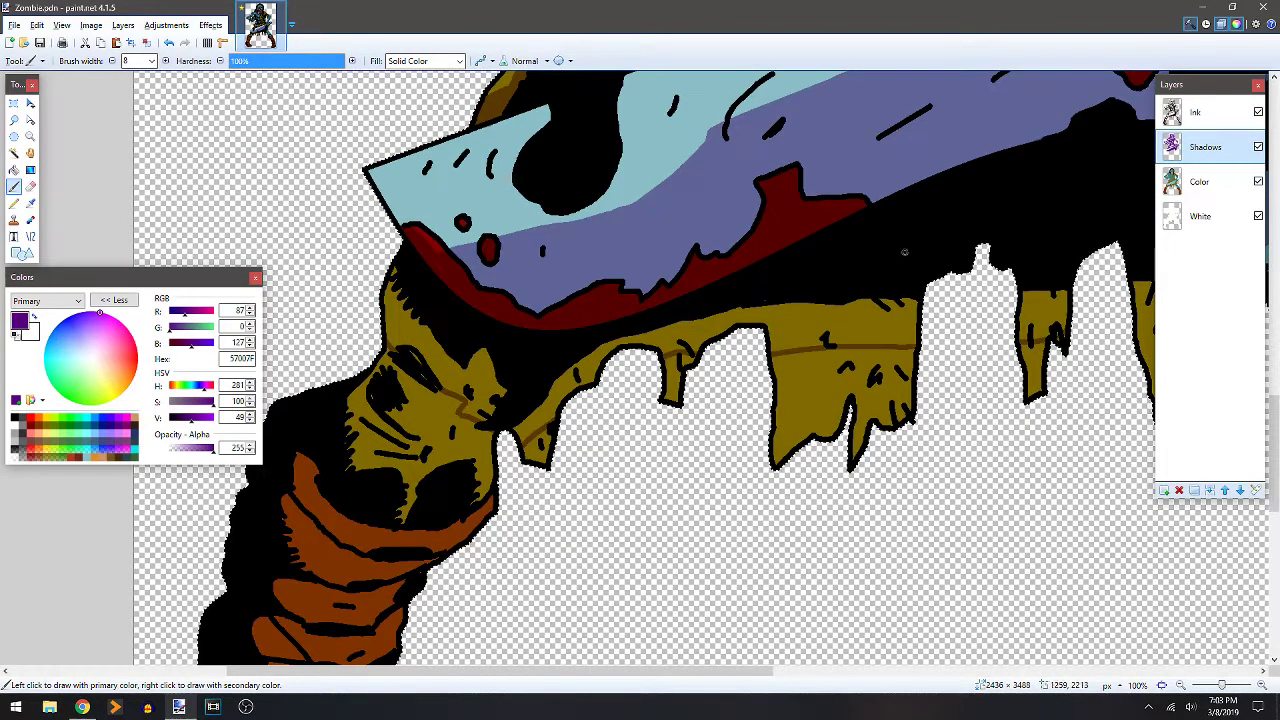
pyautogui.press('f')
pyautogui.click(433, 349)
pyautogui.hscroll(10, 636, 420)
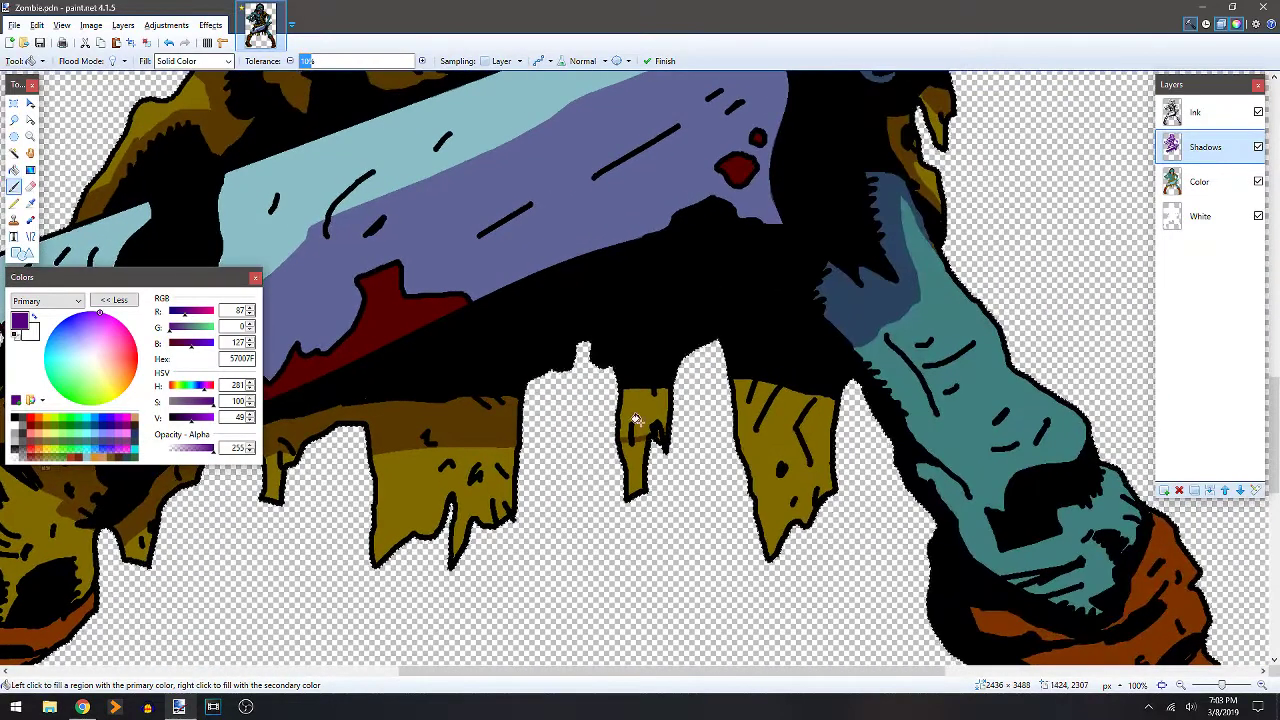
# Outline and fill shadows on the two remaining hanging cloth strips and down the inner side of the bare leg.
pyautogui.press('b')
pyautogui.moveTo(768, 430); pyautogui.dragTo(830, 431)
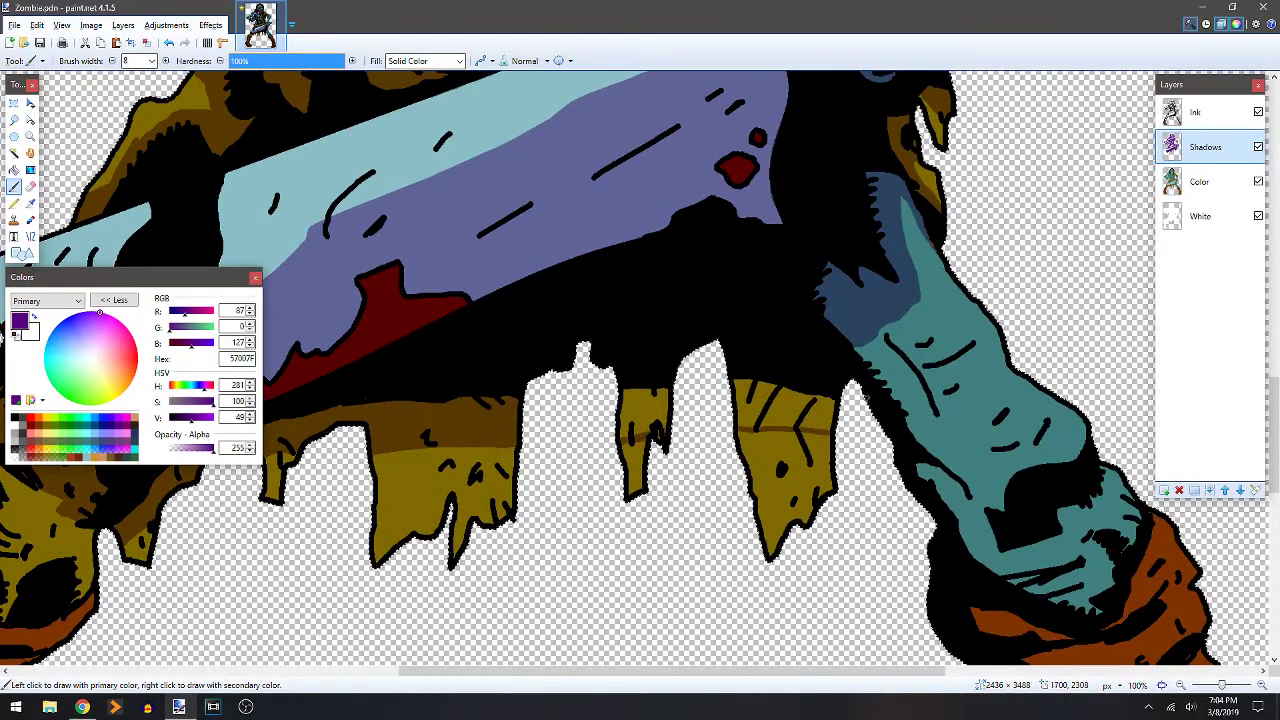
pyautogui.moveTo(878, 325)
pyautogui.mouseDown()
pyautogui.moveTo(912, 365)
pyautogui.moveTo(951, 366)
pyautogui.moveTo(958, 403)
pyautogui.moveTo(1010, 468)
pyautogui.mouseUp()
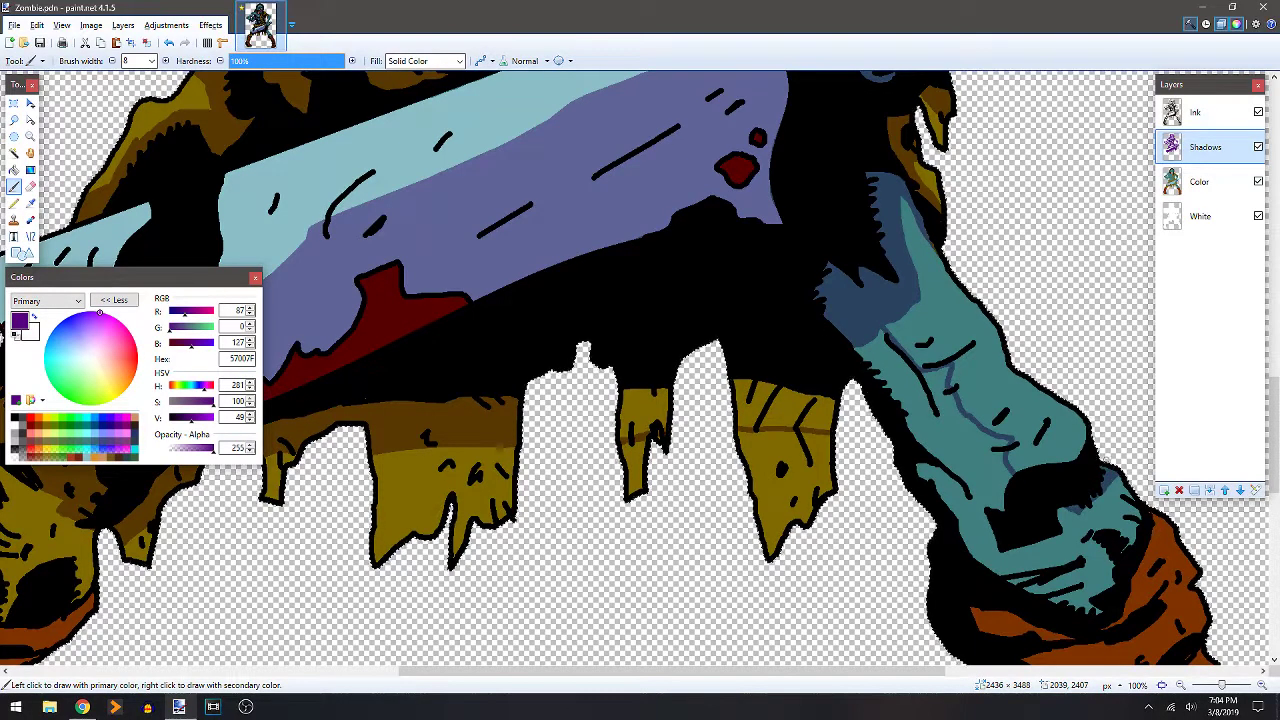
pyautogui.moveTo(1072, 511)
pyautogui.mouseDown()
pyautogui.moveTo(1112, 547)
pyautogui.moveTo(1085, 547)
pyautogui.moveTo(1104, 588)
pyautogui.mouseUp()
pyautogui.press('f')
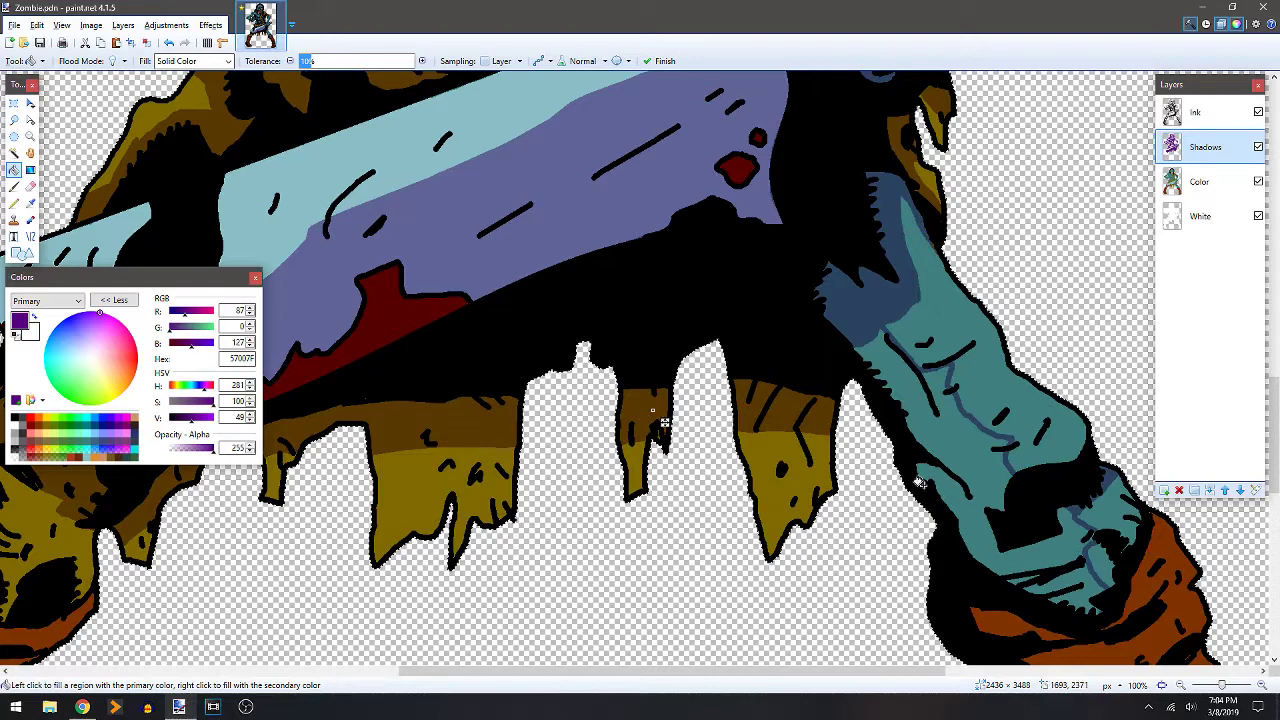
pyautogui.click(933, 446)
# Add jagged shadow strokes along the edge of the thigh shadow and around the skin creases.
pyautogui.moveTo(933, 446); pyautogui.dragTo(630, 341)
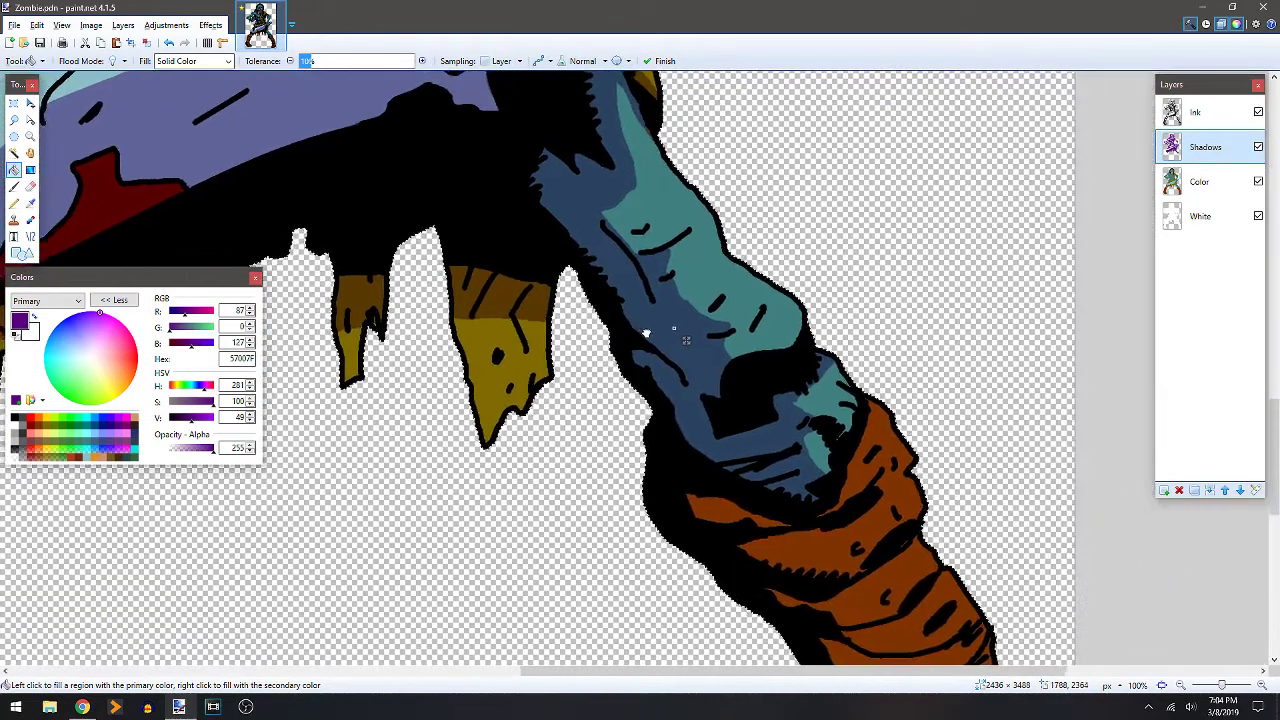
pyautogui.press('b')
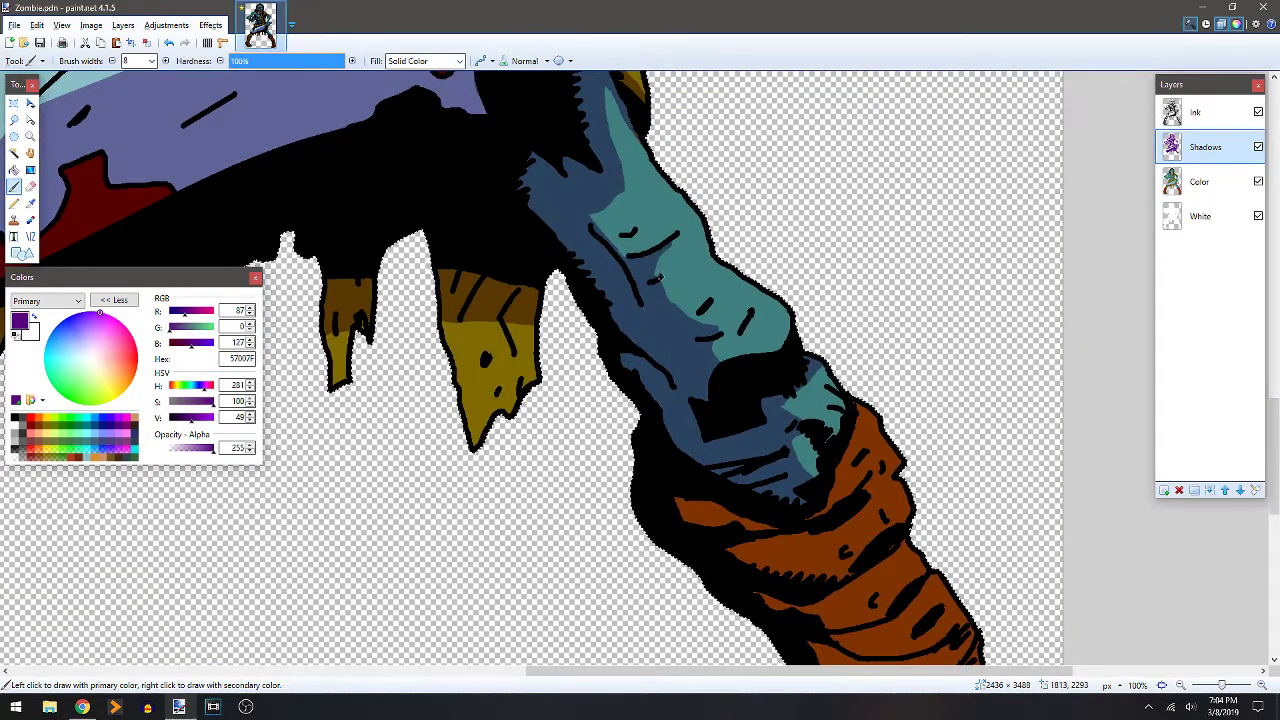
pyautogui.moveTo(610, 205); pyautogui.dragTo(602, 229)
pyautogui.moveTo(678, 188); pyautogui.dragTo(700, 305)
pyautogui.moveTo(650, 242)
pyautogui.mouseDown()
pyautogui.moveTo(623, 254)
pyautogui.moveTo(652, 250)
pyautogui.moveTo(630, 210)
pyautogui.mouseUp()
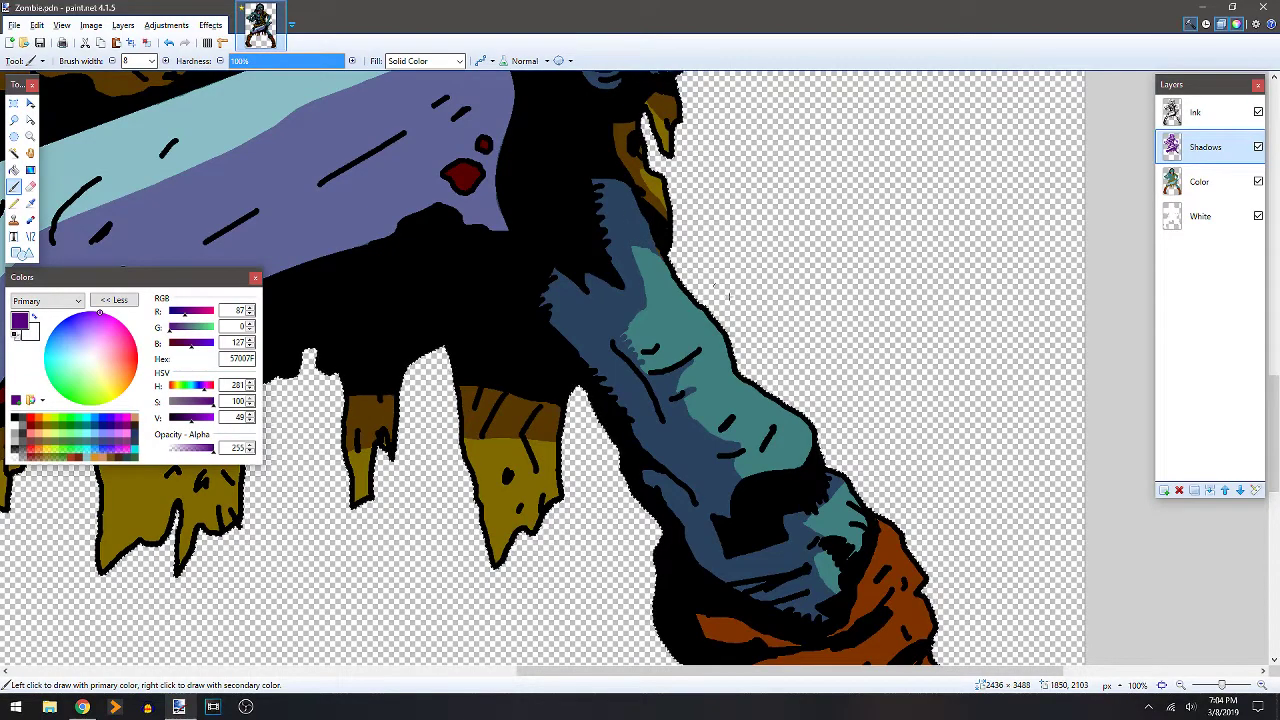
# Draw a shadow boundary down the middle of the orange-brown lower leg wrapping and fill its inner side.
pyautogui.scroll(-6, 730, 296)
pyautogui.hscroll(3, 735, 292)
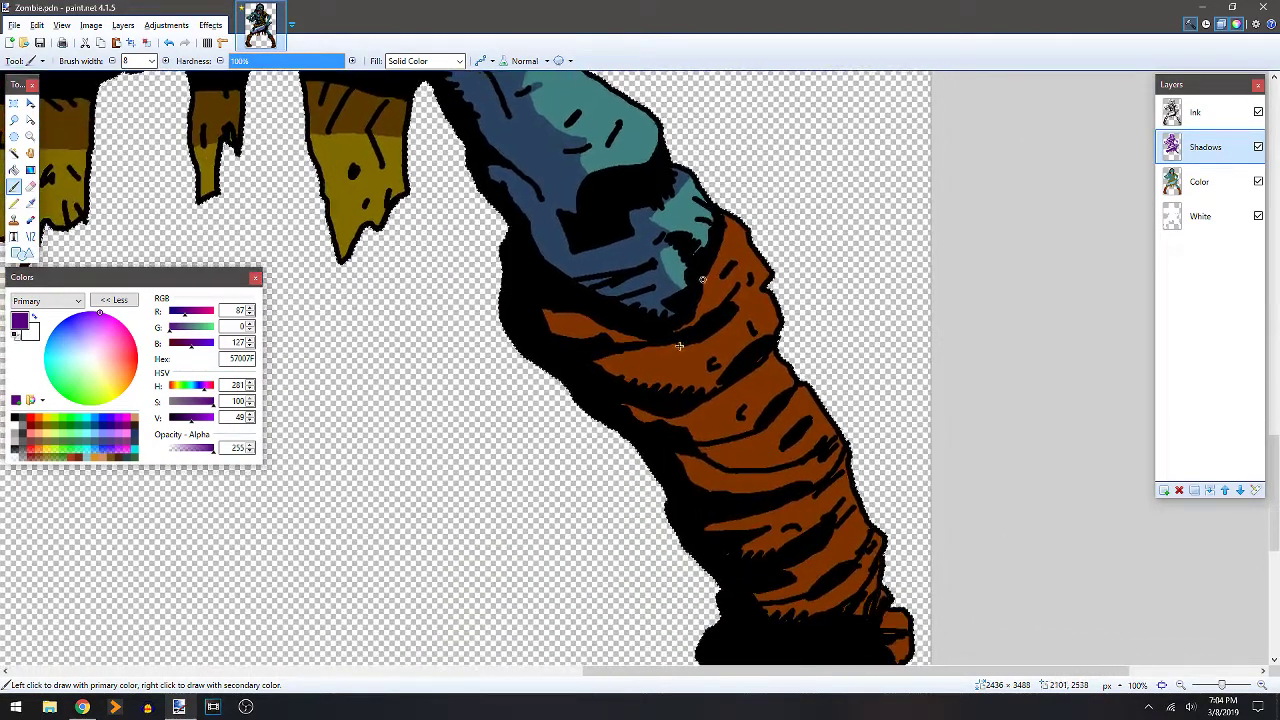
pyautogui.scroll(-2, 680, 345)
pyautogui.hscroll(1, 680, 345)
pyautogui.moveTo(648, 222)
pyautogui.mouseDown()
pyautogui.moveTo(729, 357)
pyautogui.moveTo(809, 537)
pyautogui.mouseUp()
pyautogui.scroll(-1, 507, 157)
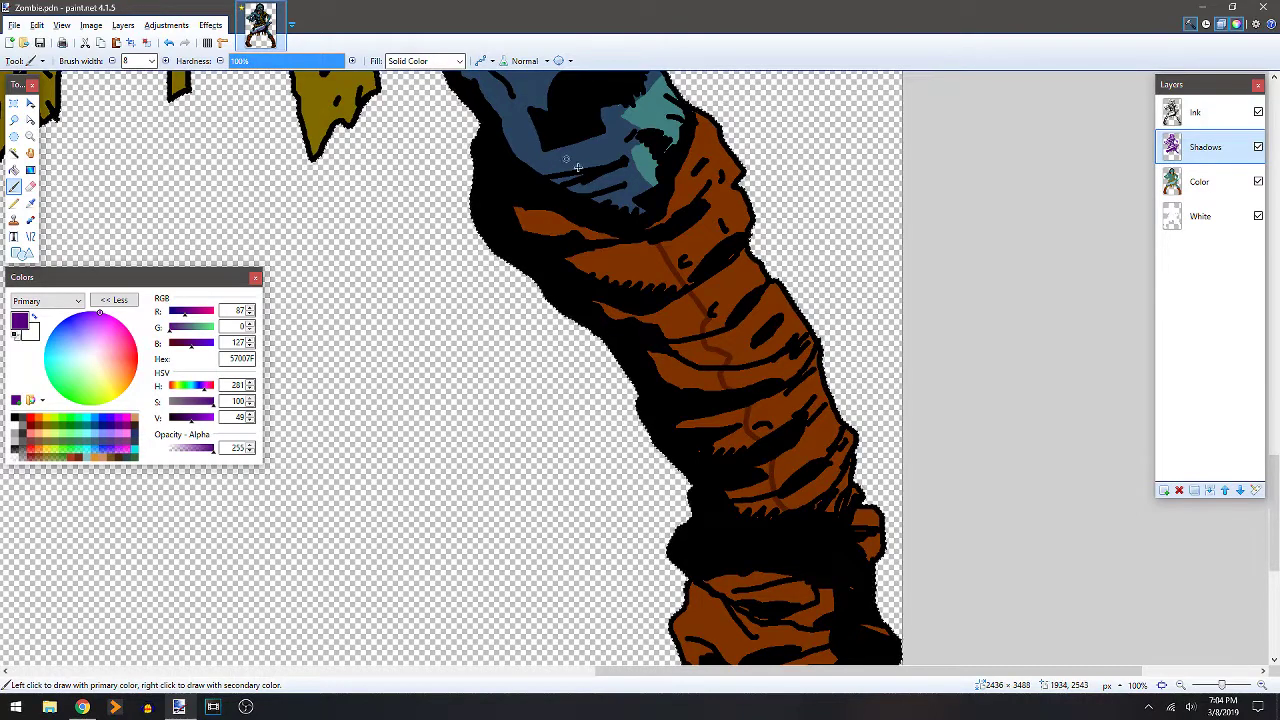
pyautogui.press('f')
pyautogui.click(629, 266)
pyautogui.scroll(-1, 640, 320)
pyautogui.hscroll(2, 640, 320)
# Paint and fill shadows beneath the outer folds on the upper and middle part of the orange-brown lower leg wrapping.
pyautogui.press('b')
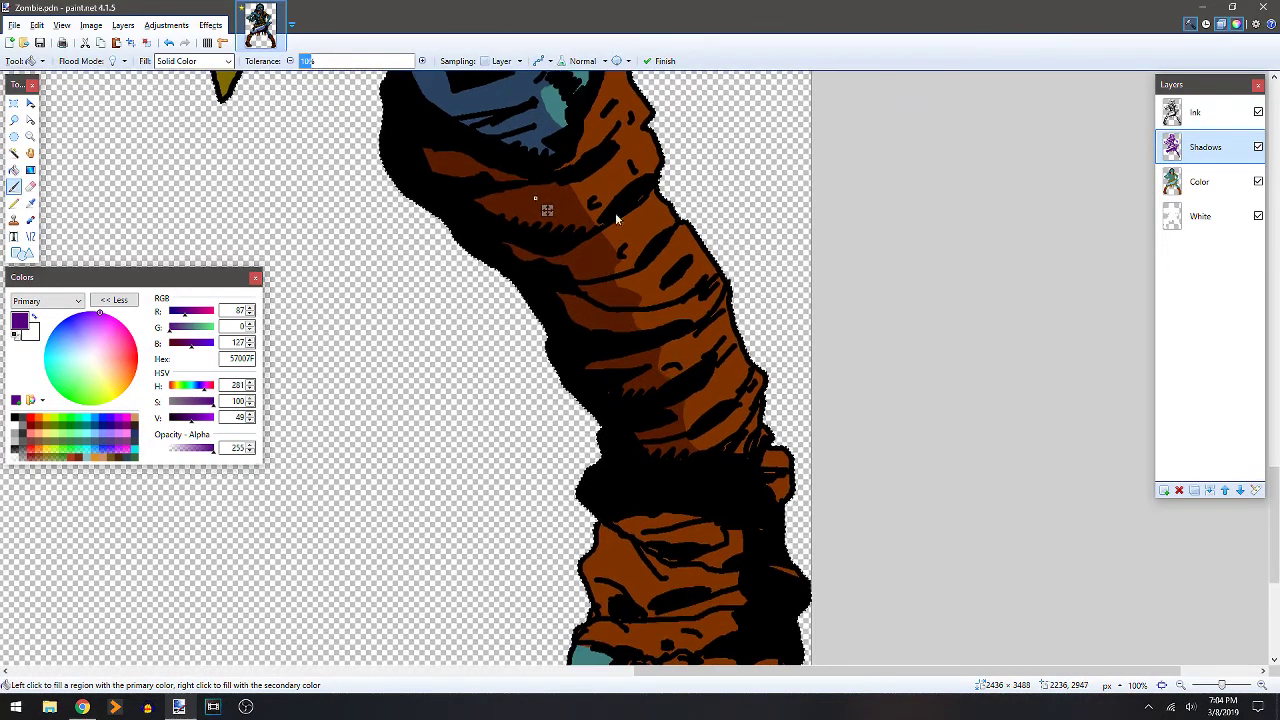
pyautogui.moveTo(640, 200)
pyautogui.mouseDown()
pyautogui.moveTo(598, 214)
pyautogui.moveTo(662, 180)
pyautogui.mouseUp()
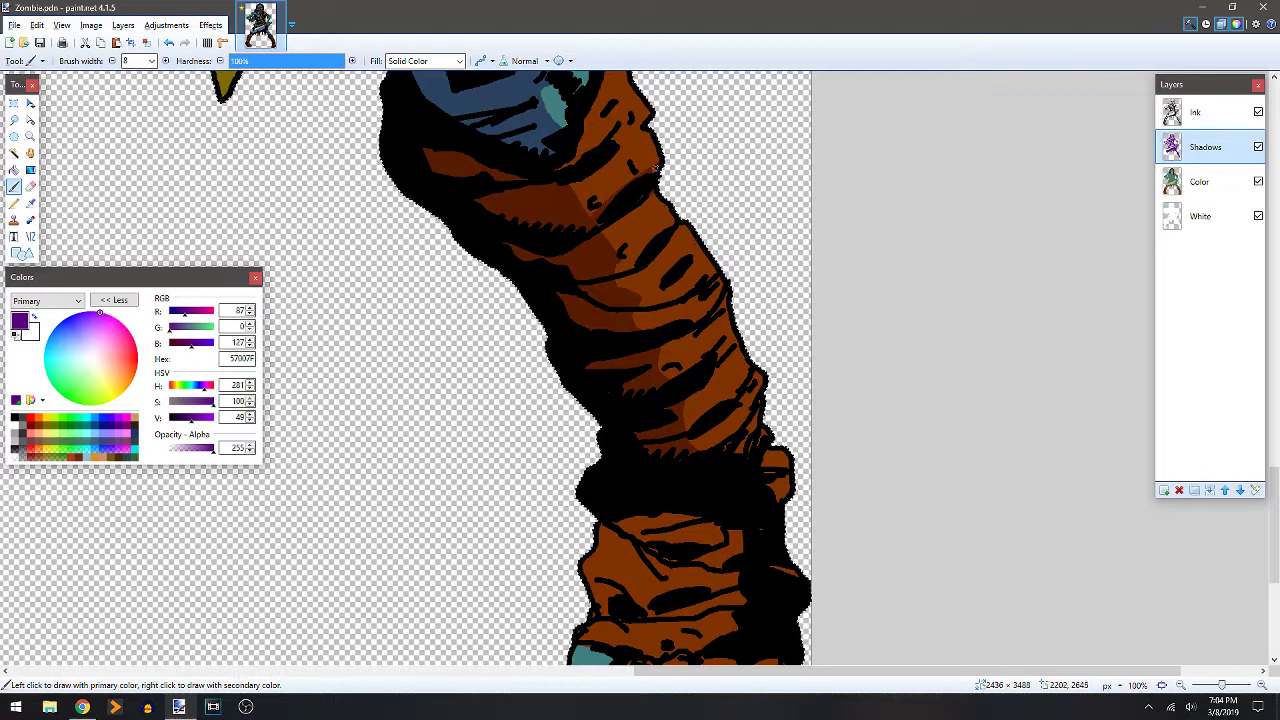
pyautogui.moveTo(585, 146); pyautogui.dragTo(606, 134)
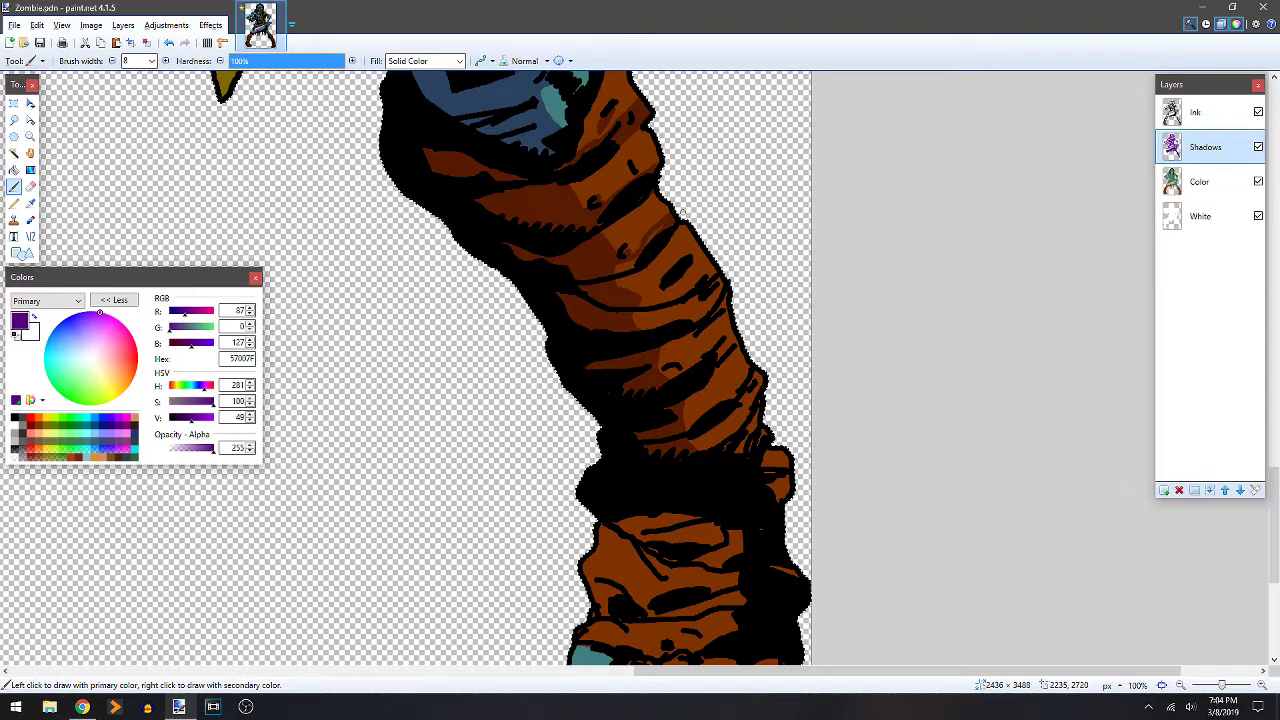
pyautogui.moveTo(649, 243)
pyautogui.mouseDown()
pyautogui.moveTo(607, 288)
pyautogui.moveTo(629, 299)
pyautogui.moveTo(682, 290)
pyautogui.moveTo(696, 262)
pyautogui.mouseUp()
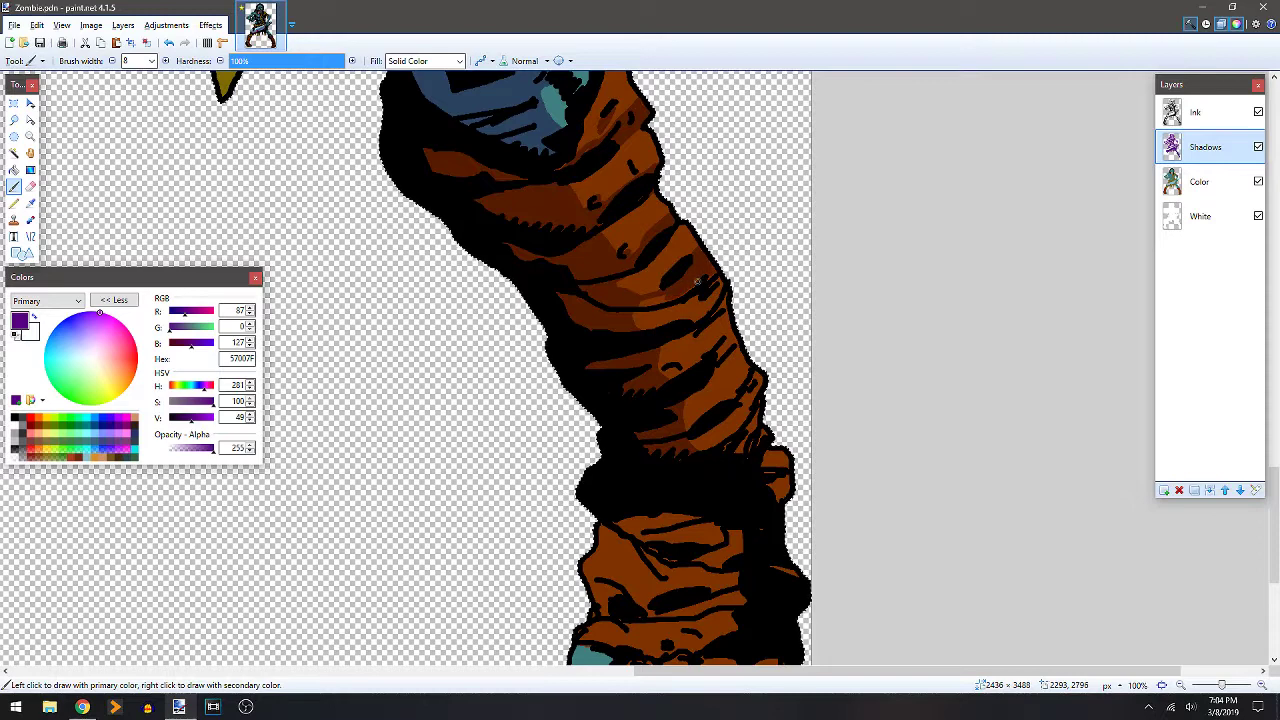
pyautogui.moveTo(640, 310); pyautogui.dragTo(670, 300)
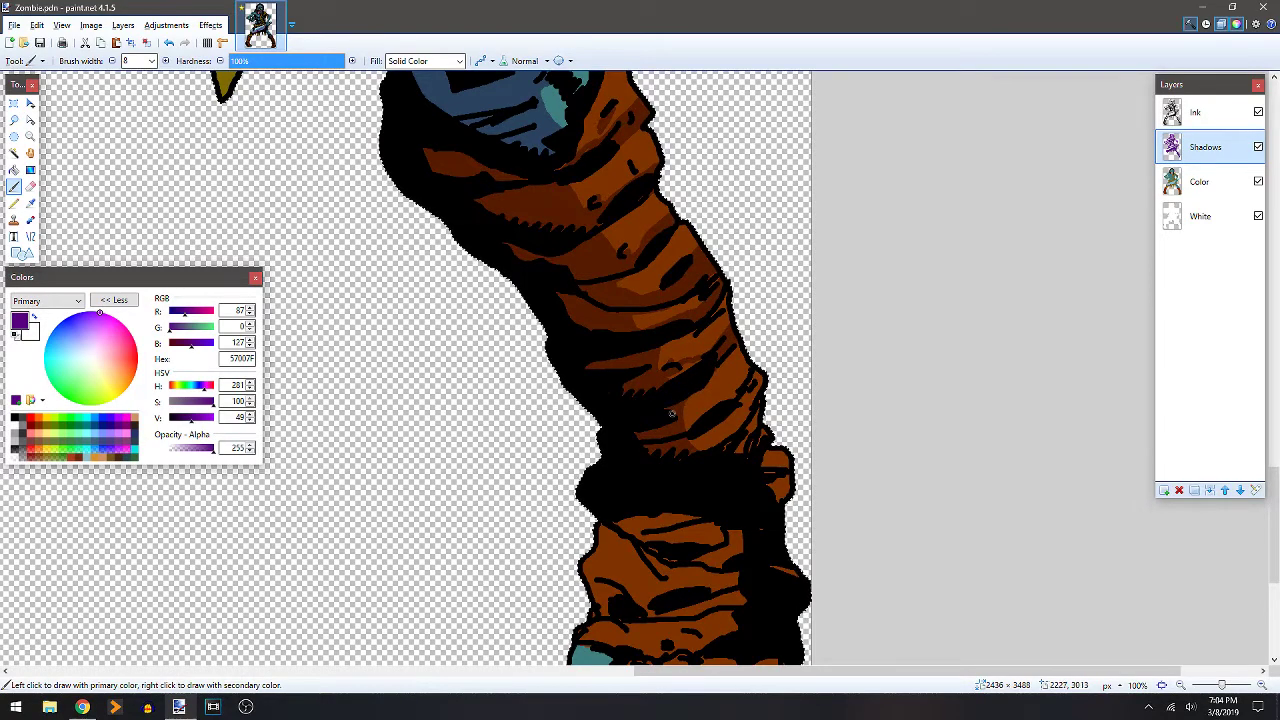
pyautogui.press('f')
pyautogui.press('b')
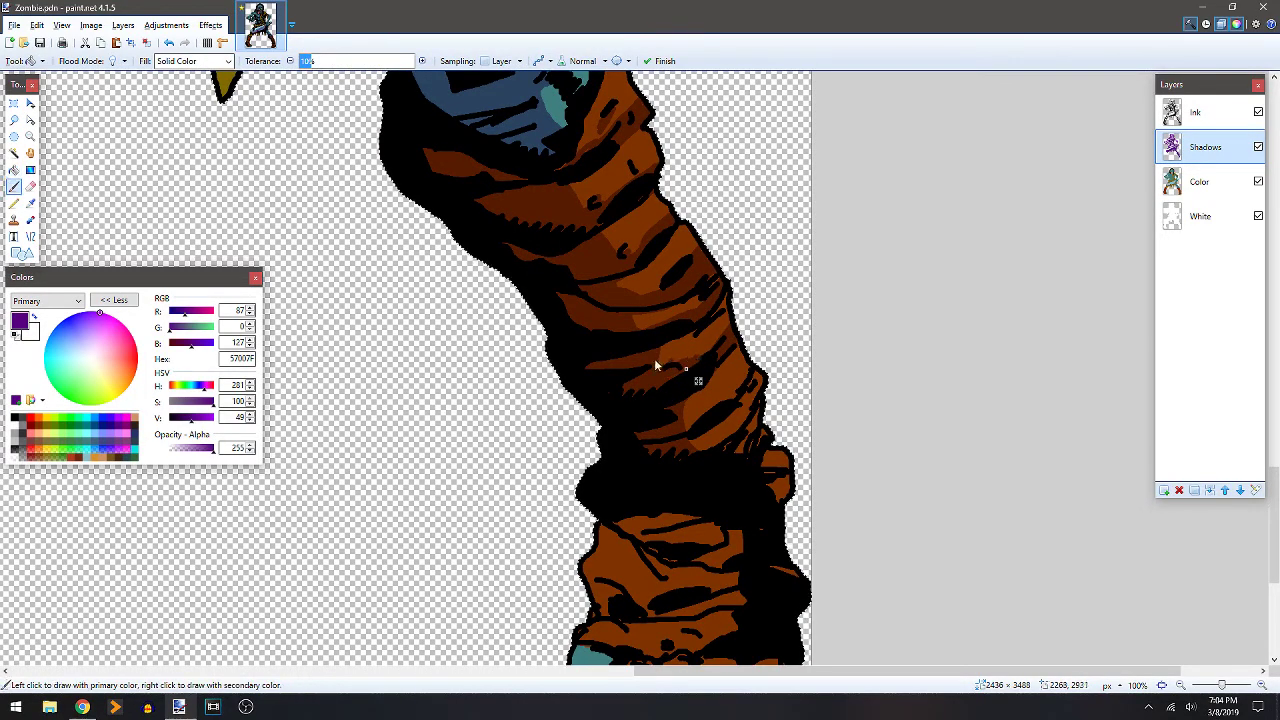
# Shade the lowest folds of the shin wrapping and the small wrap end sticking out beside the ankle.
pyautogui.moveTo(733, 306); pyautogui.dragTo(668, 255)
pyautogui.moveTo(635, 342); pyautogui.dragTo(699, 347)
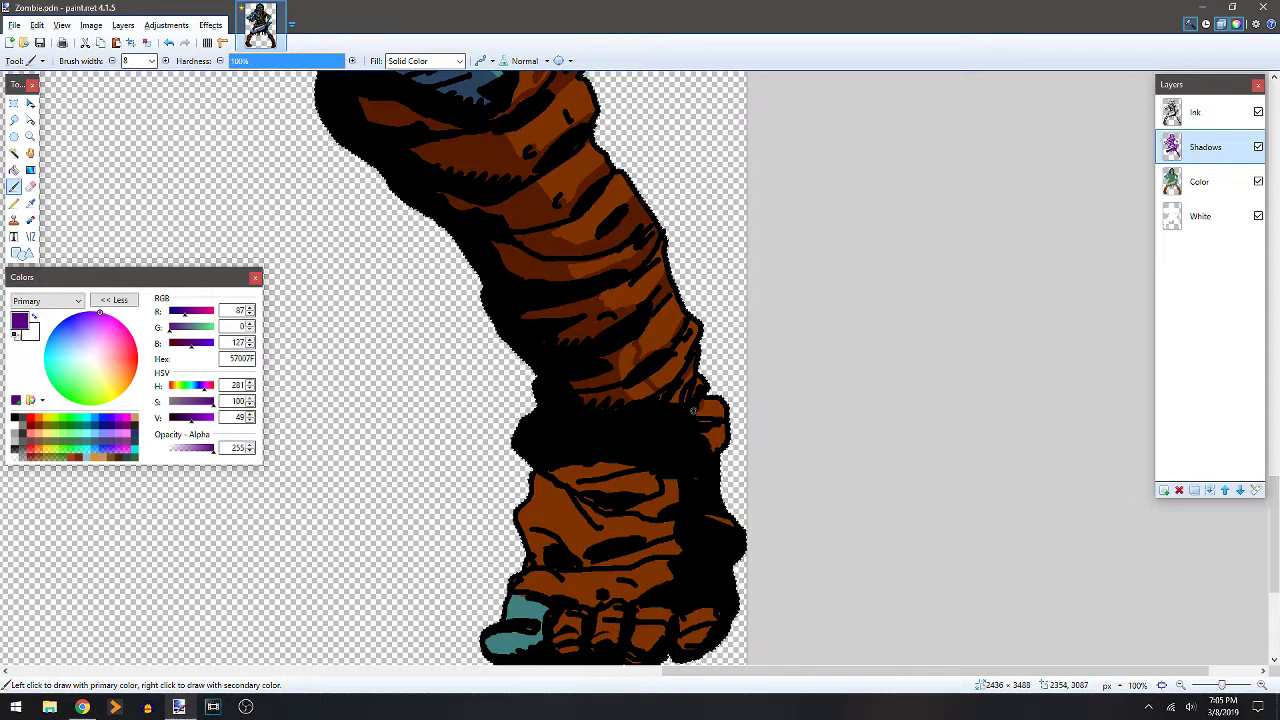
pyautogui.moveTo(701, 414)
pyautogui.mouseDown()
pyautogui.moveTo(720, 397)
pyautogui.moveTo(727, 428)
pyautogui.mouseUp()
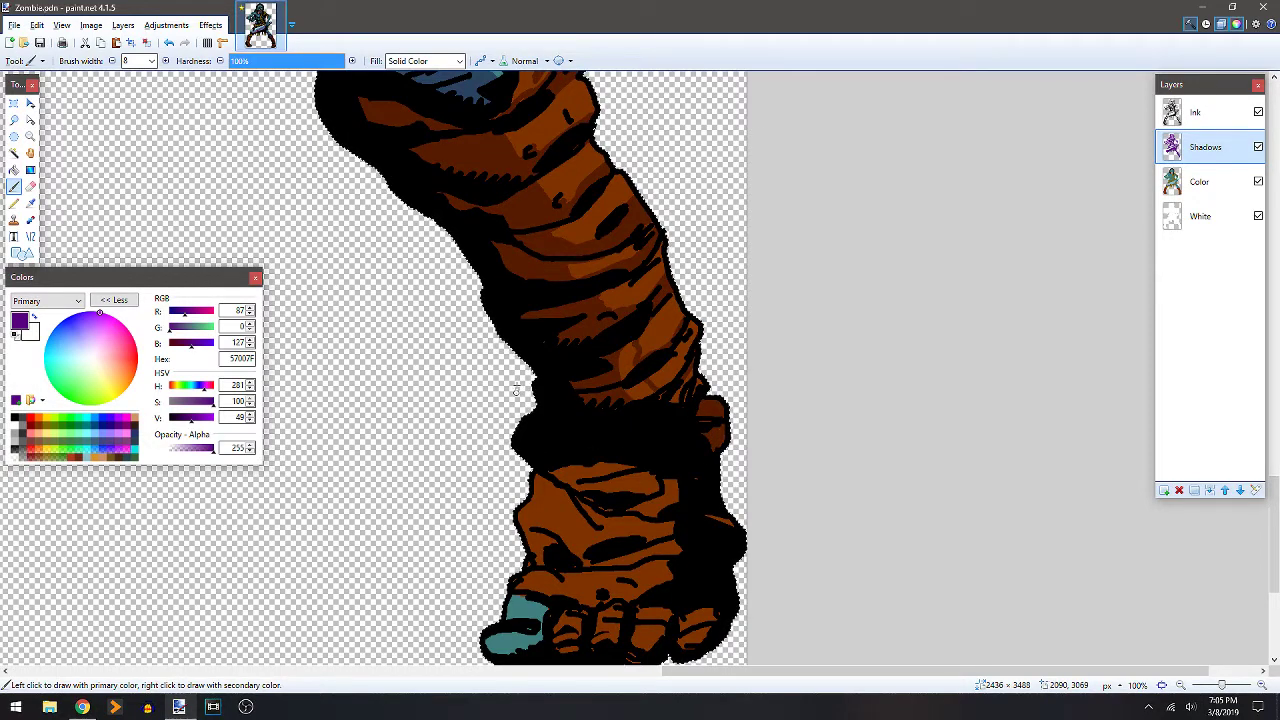
pyautogui.press('f')
pyautogui.press('b')
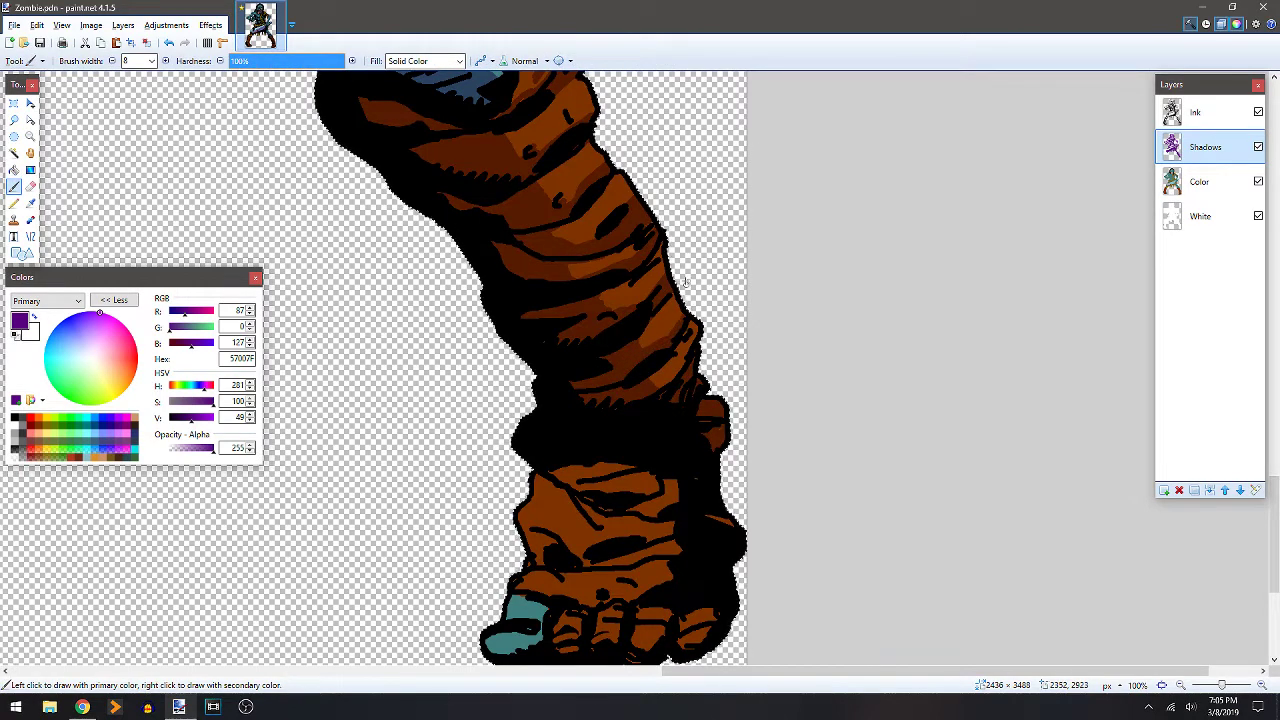
# Outline and fill shadows on the foot wrapping, its creases, the wrapped toes and the bare teal big toe.
pyautogui.scroll(-3, 676, 268)
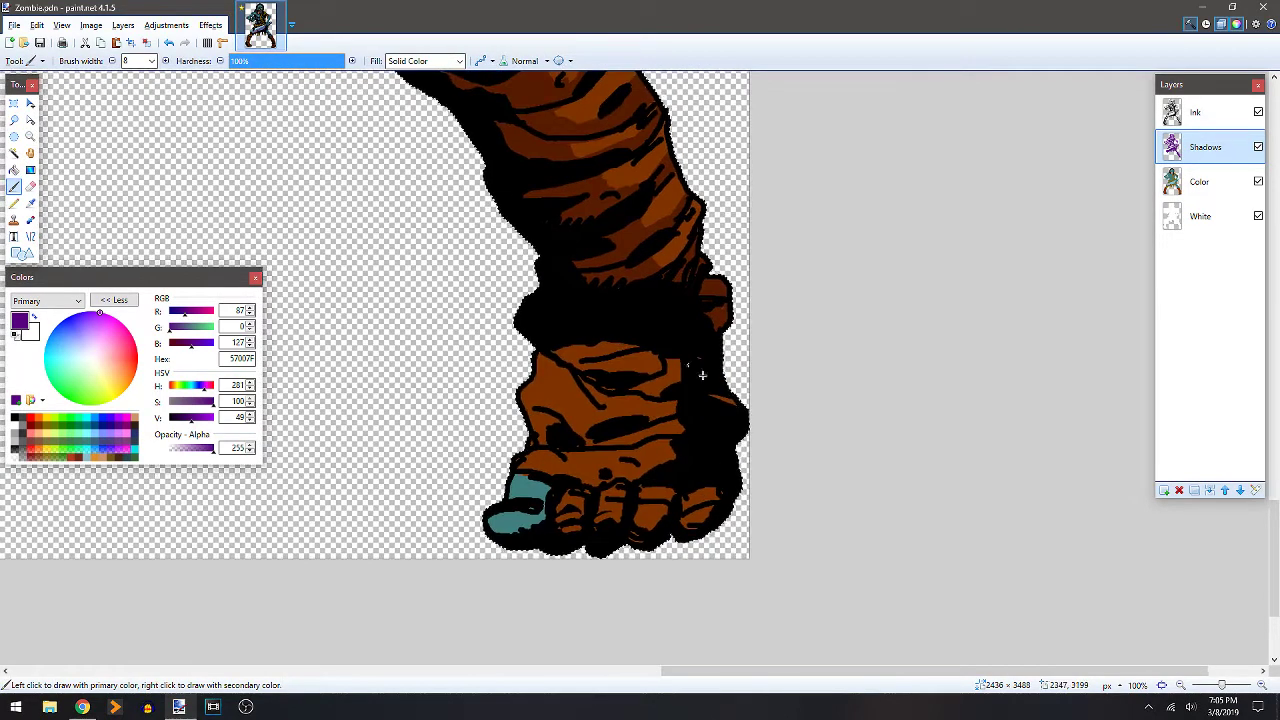
pyautogui.moveTo(655, 352); pyautogui.dragTo(652, 420)
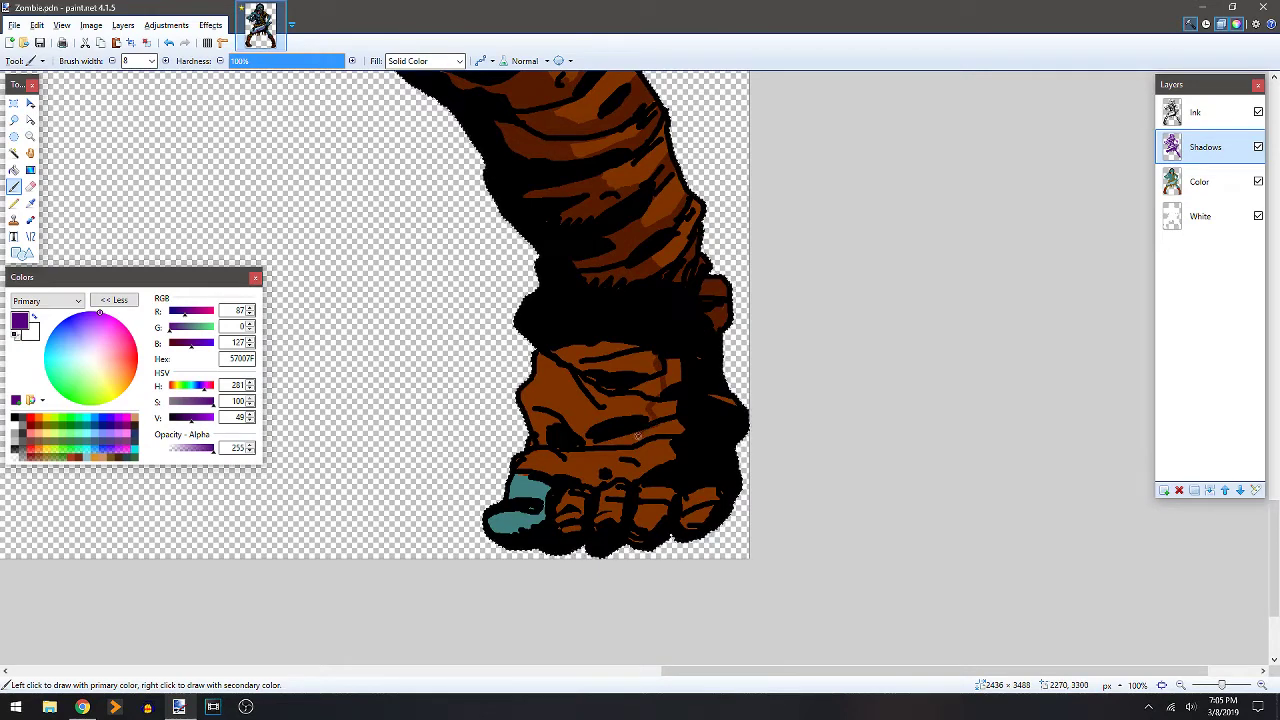
pyautogui.moveTo(605, 462); pyautogui.dragTo(623, 471)
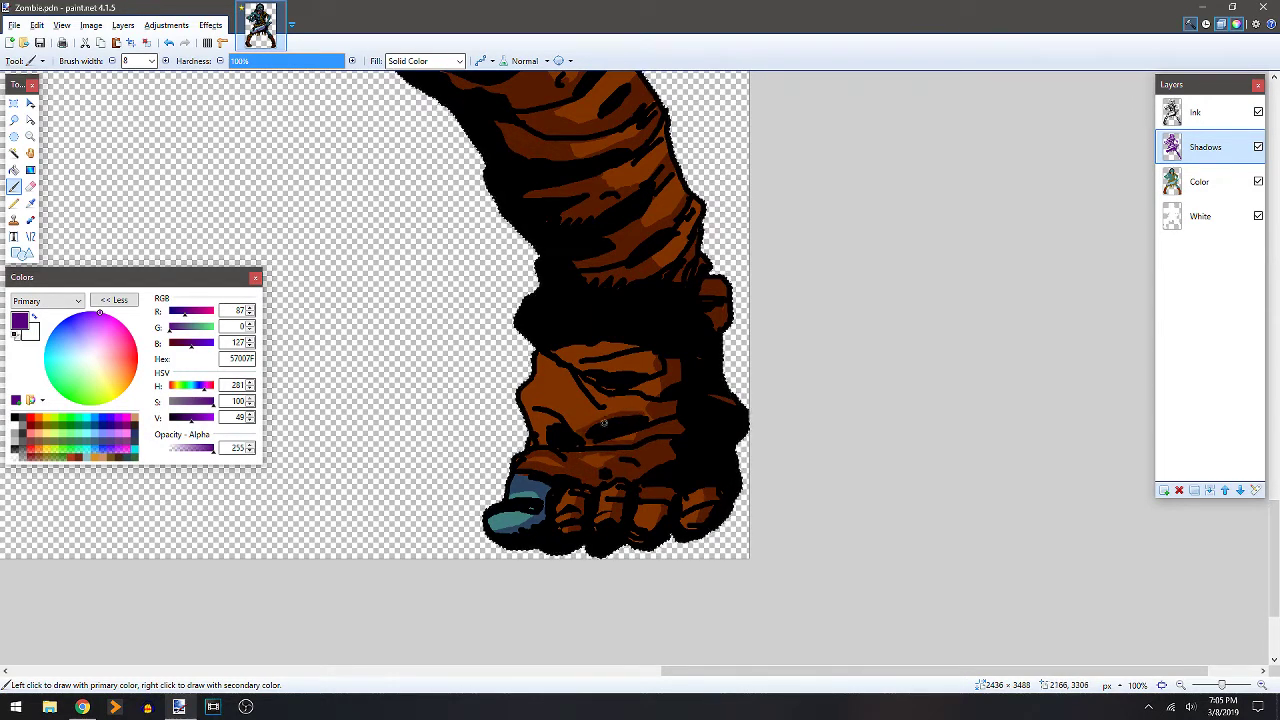
pyautogui.moveTo(612, 414)
pyautogui.mouseDown()
pyautogui.moveTo(572, 376)
pyautogui.moveTo(577, 385)
pyautogui.mouseUp()
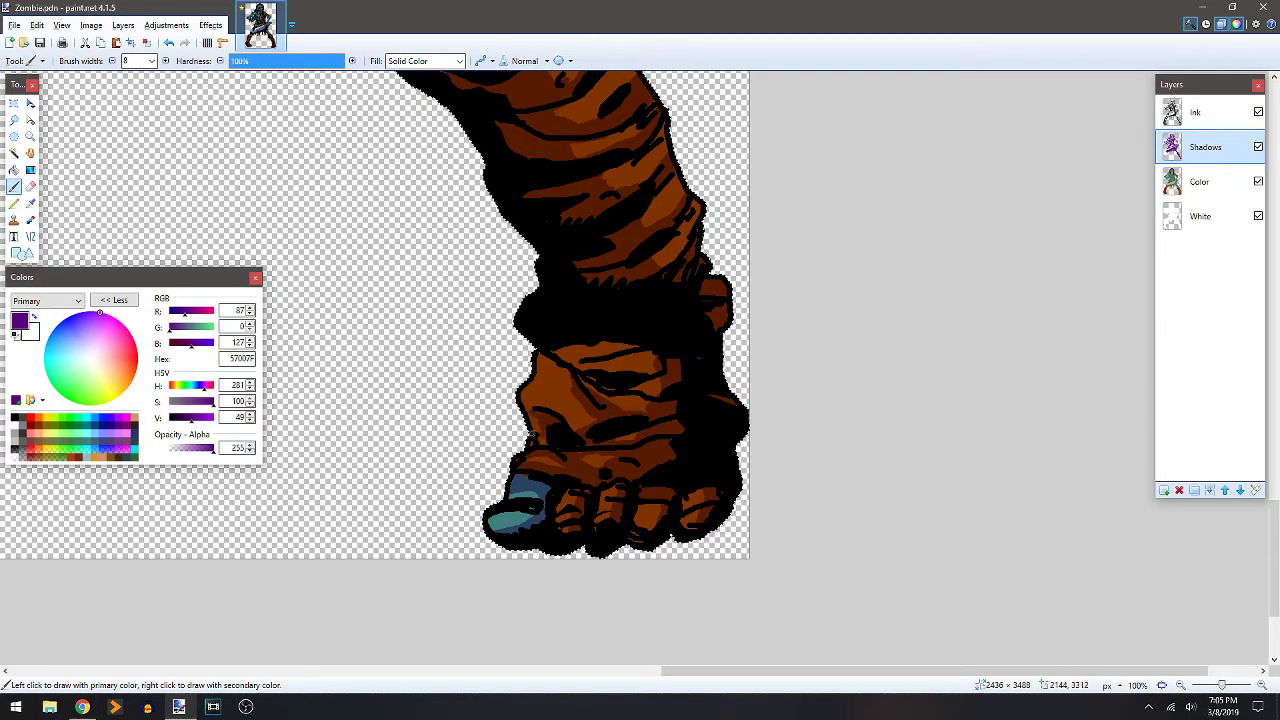
pyautogui.moveTo(603, 351)
pyautogui.mouseDown()
pyautogui.moveTo(588, 366)
pyautogui.moveTo(655, 369)
pyautogui.mouseUp()
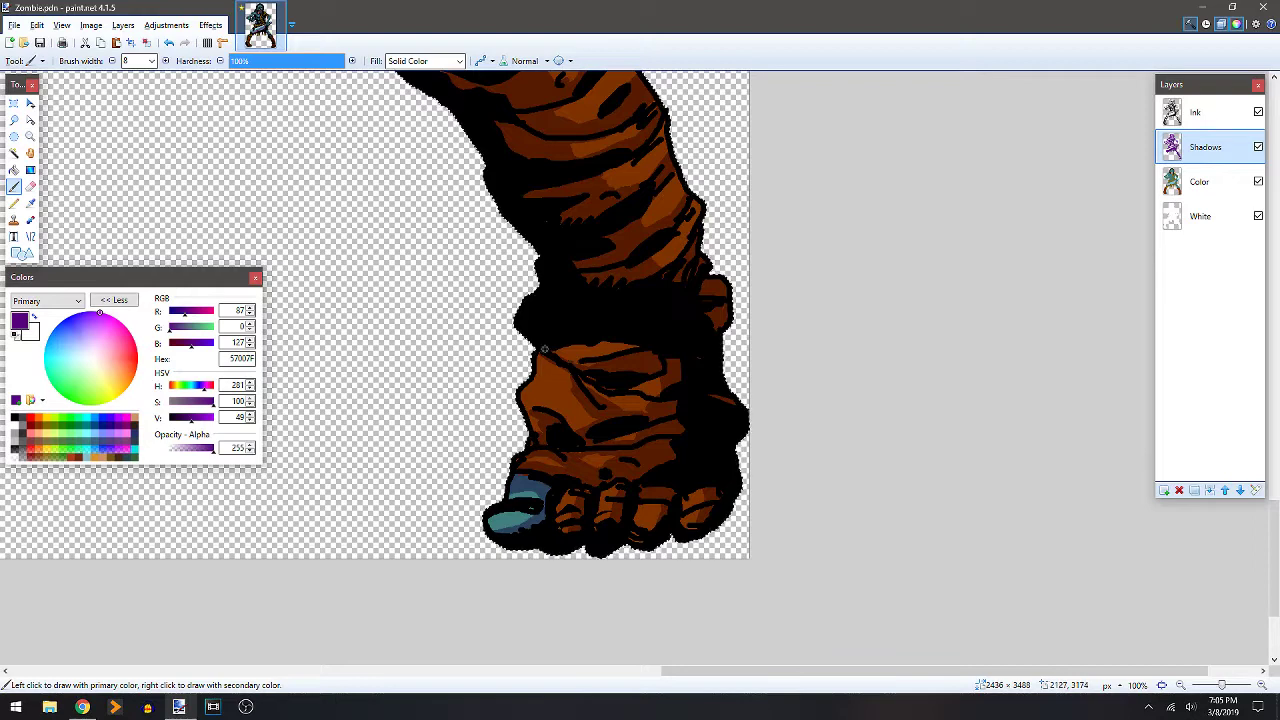
pyautogui.moveTo(545, 349); pyautogui.dragTo(629, 343)
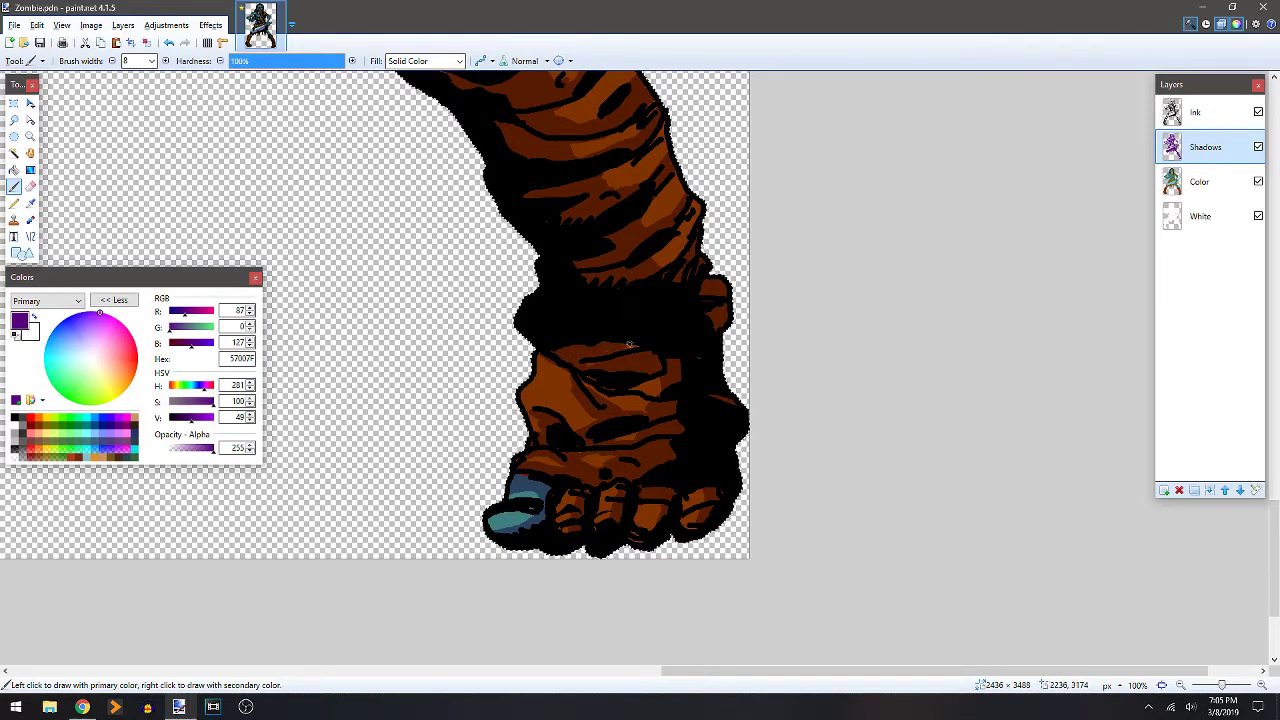
pyautogui.moveTo(651, 397); pyautogui.dragTo(642, 390)
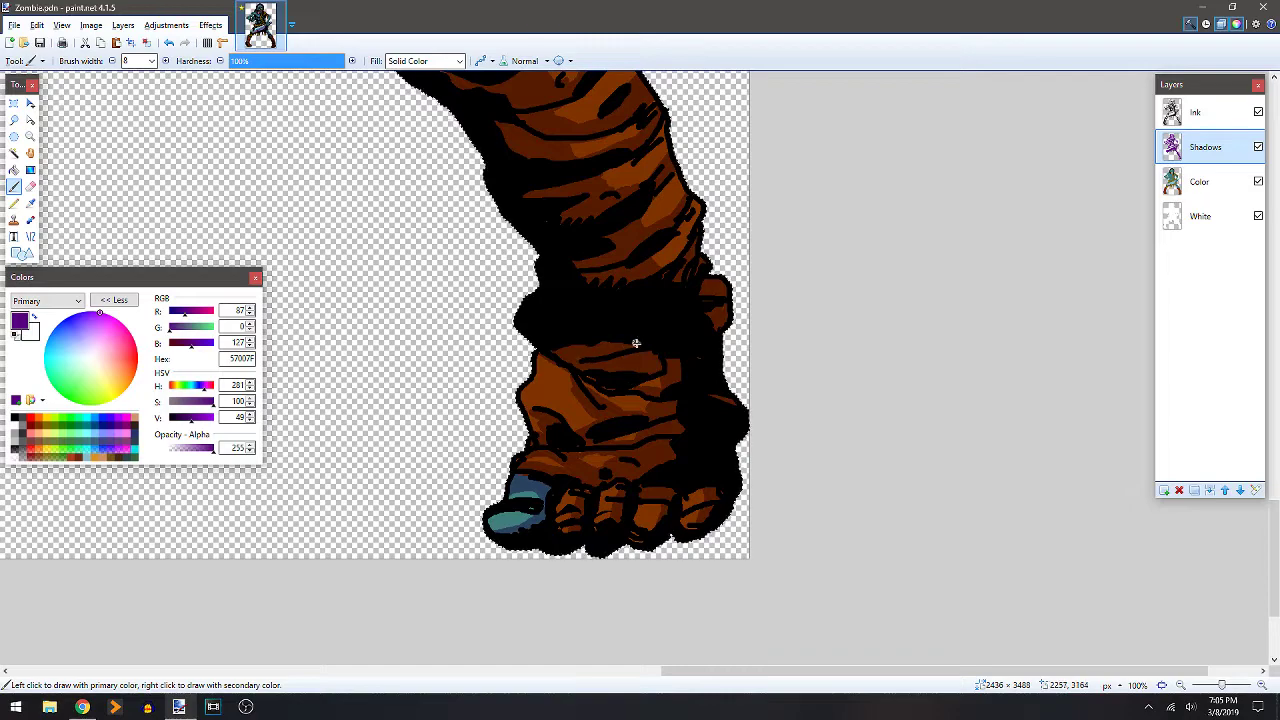
# Add small shadow strokes along the creases and fold edges of the shin wrapping below the bare knee.
pyautogui.moveTo(573, 332); pyautogui.dragTo(944, 620)
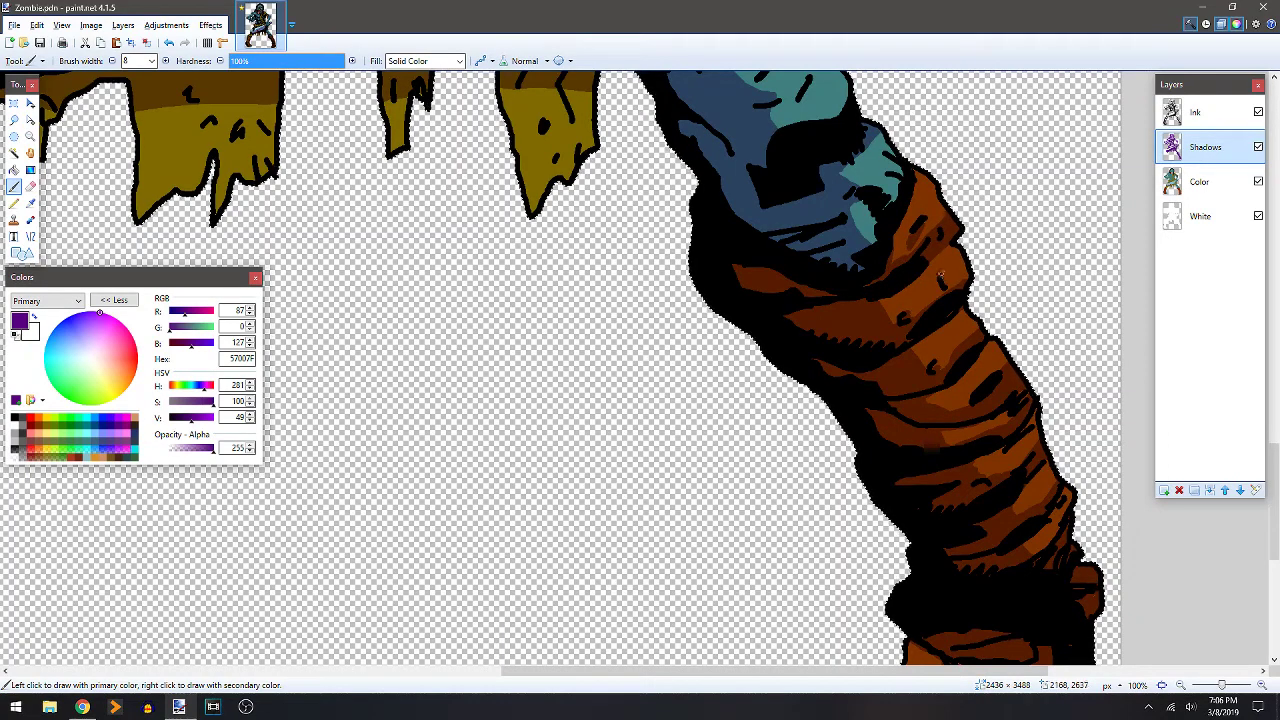
pyautogui.moveTo(934, 253)
pyautogui.mouseDown()
pyautogui.moveTo(908, 288)
pyautogui.moveTo(865, 305)
pyautogui.mouseUp()
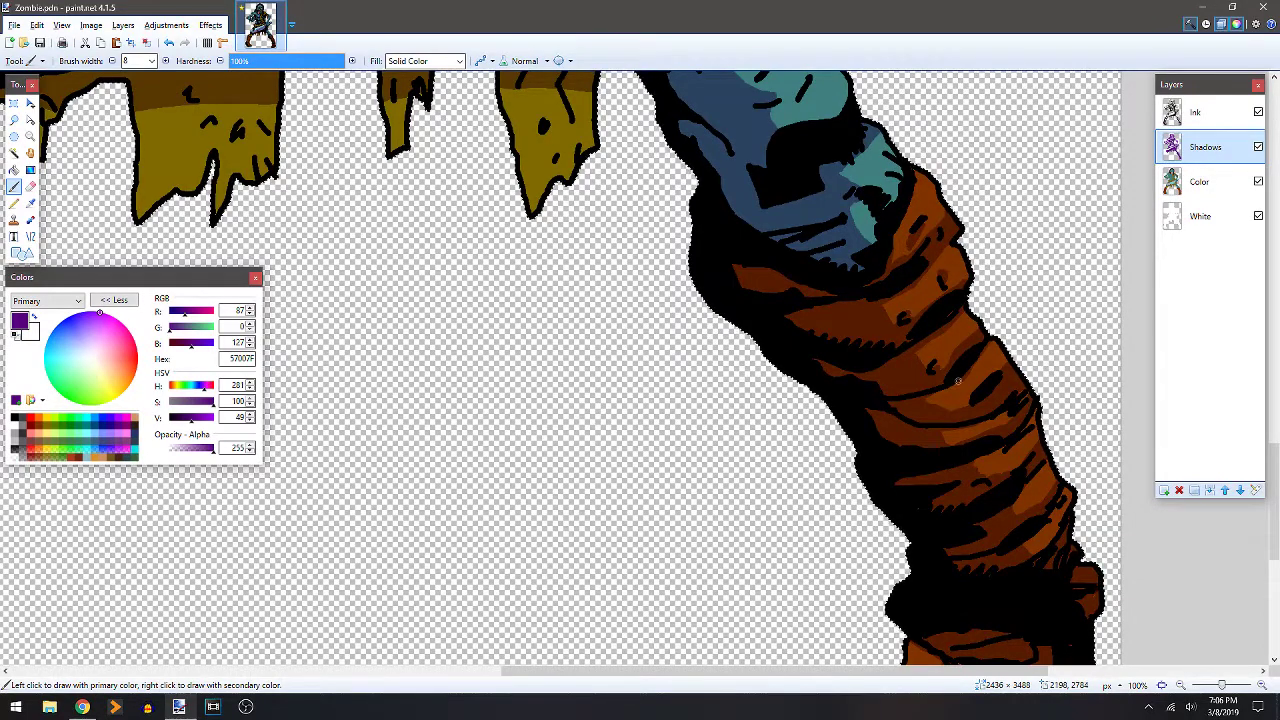
pyautogui.moveTo(958, 381); pyautogui.dragTo(922, 400)
pyautogui.moveTo(1021, 279); pyautogui.dragTo(915, 259)
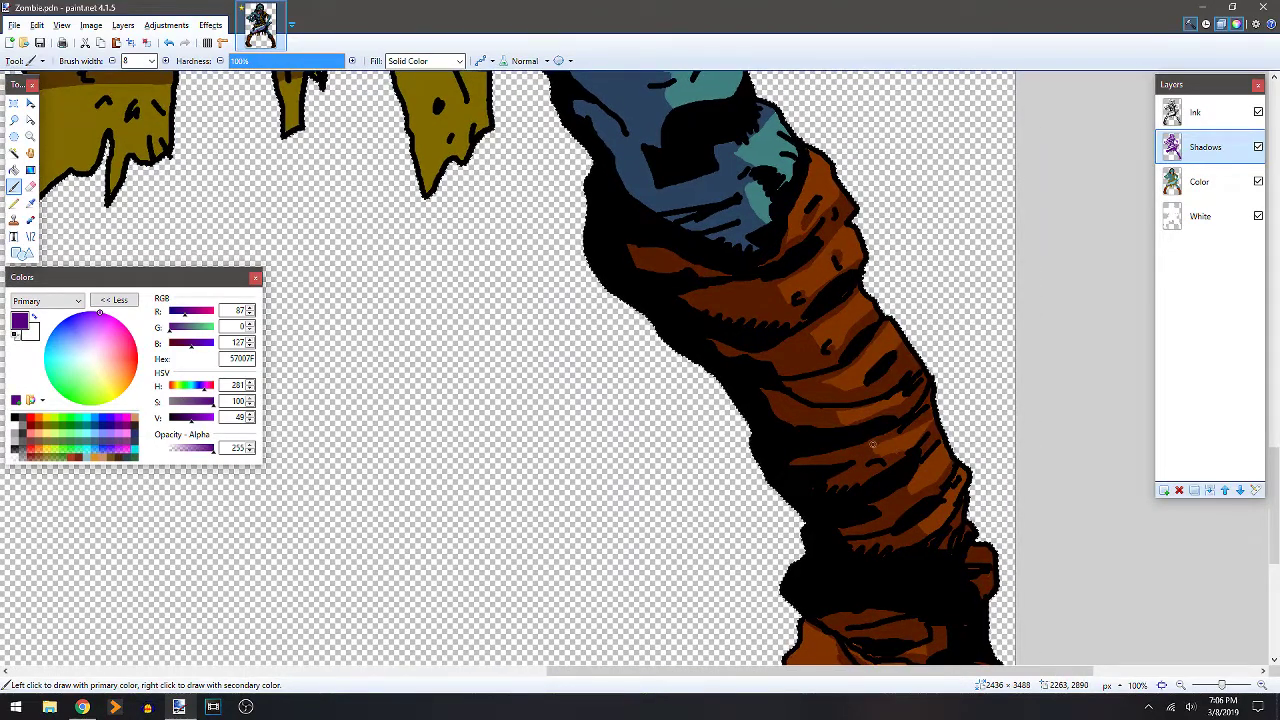
pyautogui.moveTo(946, 439)
pyautogui.mouseDown()
pyautogui.moveTo(917, 471)
pyautogui.moveTo(975, 467)
pyautogui.mouseUp()
pyautogui.scroll(3, 815, 260)
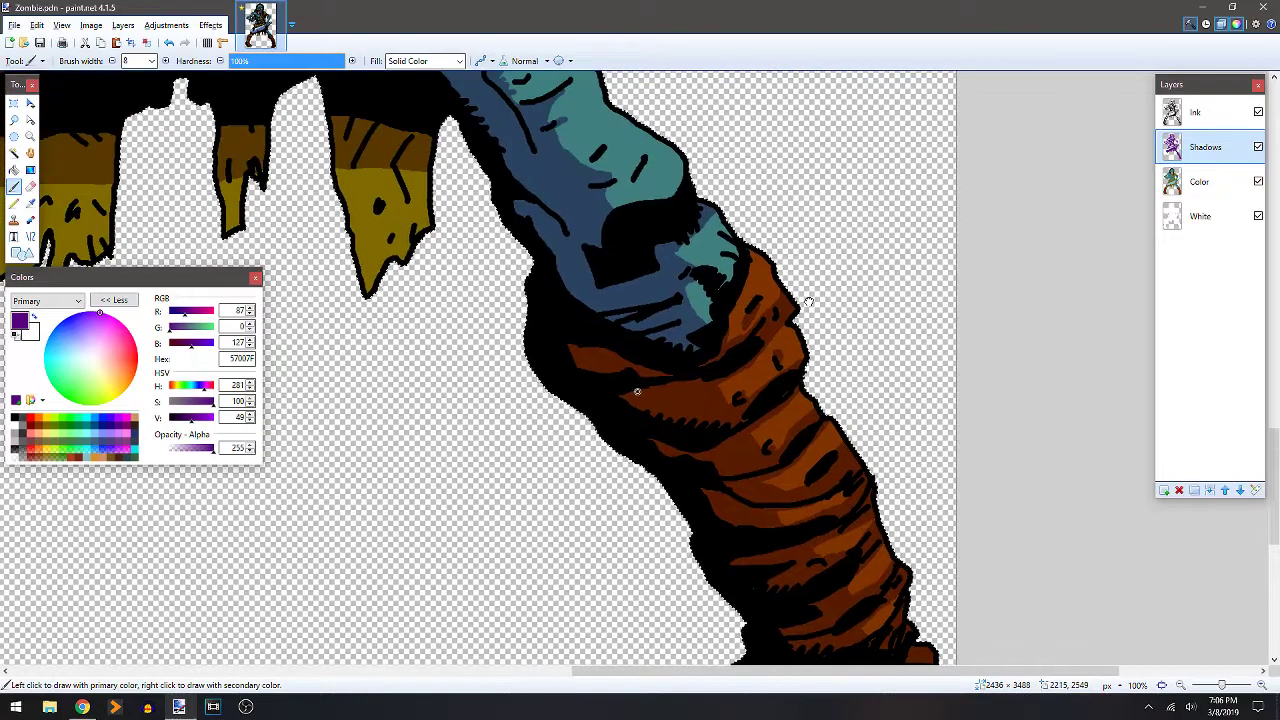
pyautogui.moveTo(726, 343); pyautogui.dragTo(741, 292)
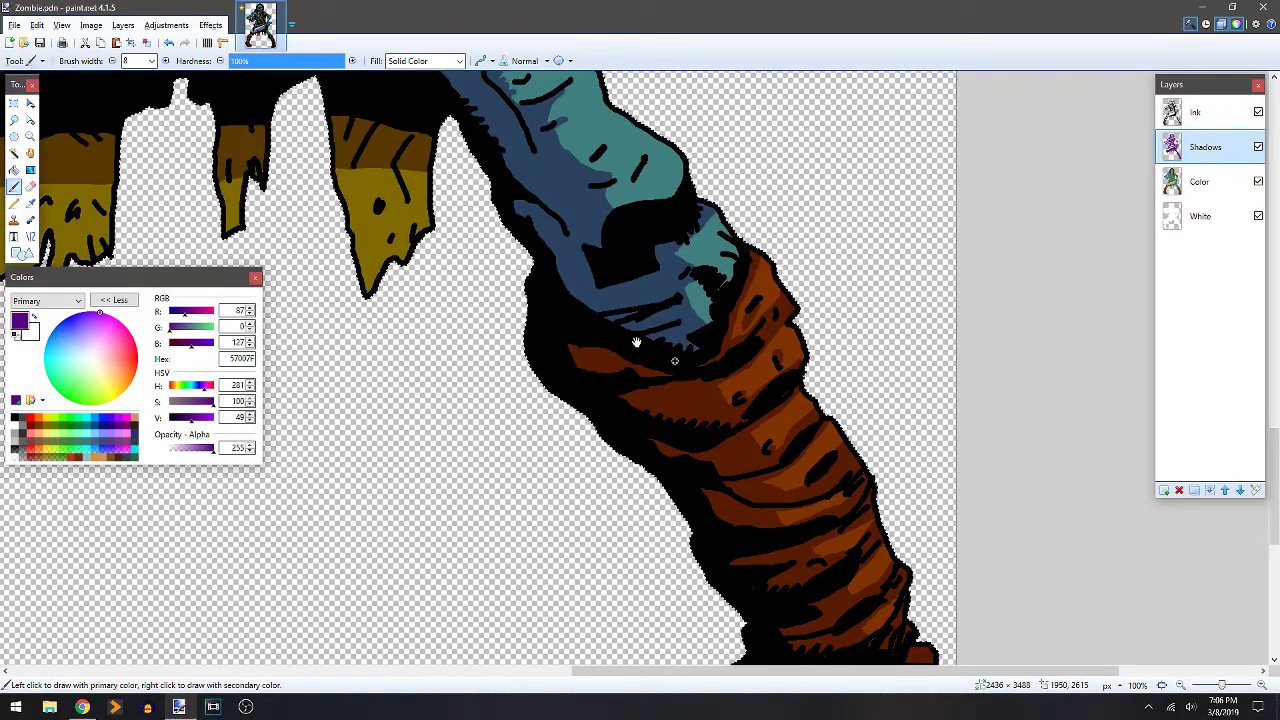
# Outline and fill shadows around the knee folds of the yellow trouser on the other leg and the wrapping's top edge.
pyautogui.moveTo(636, 342); pyautogui.dragTo(716, 290)
pyautogui.moveTo(540, 350); pyautogui.dragTo(814, 280)
pyautogui.moveTo(410, 300); pyautogui.dragTo(680, 246)
pyautogui.moveTo(310, 292); pyautogui.dragTo(673, 310)
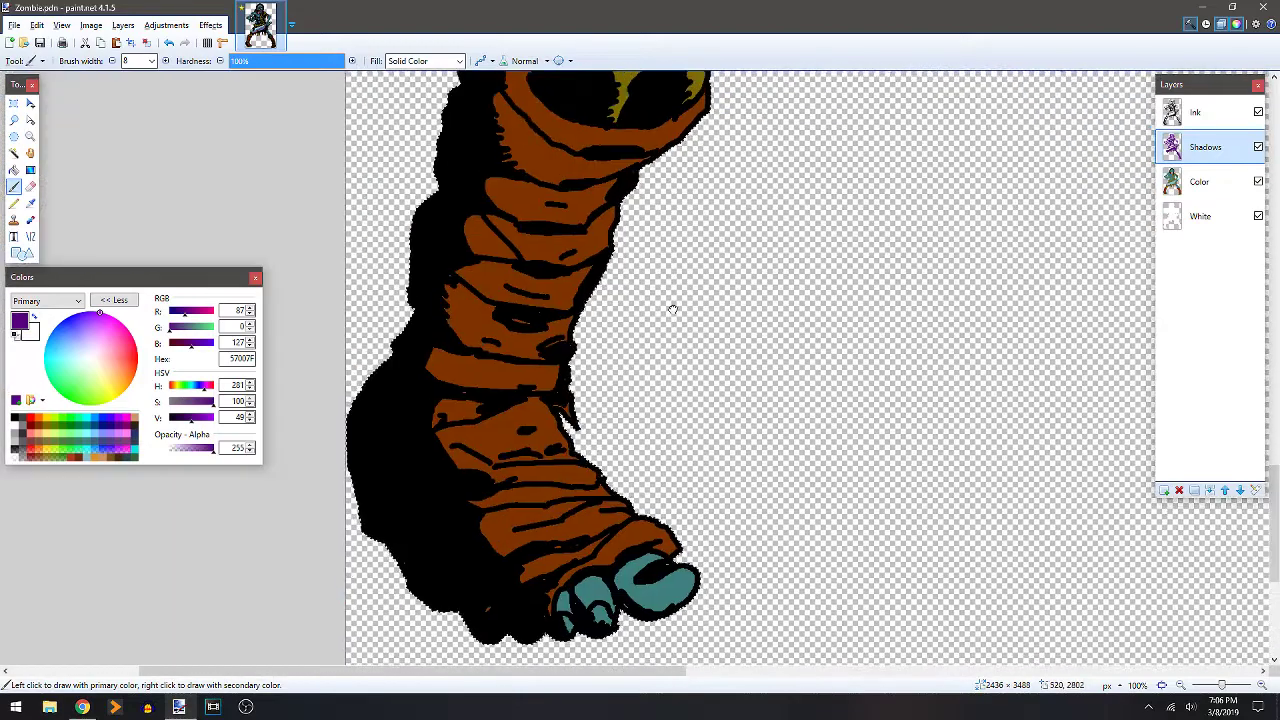
pyautogui.scroll(6, 673, 310)
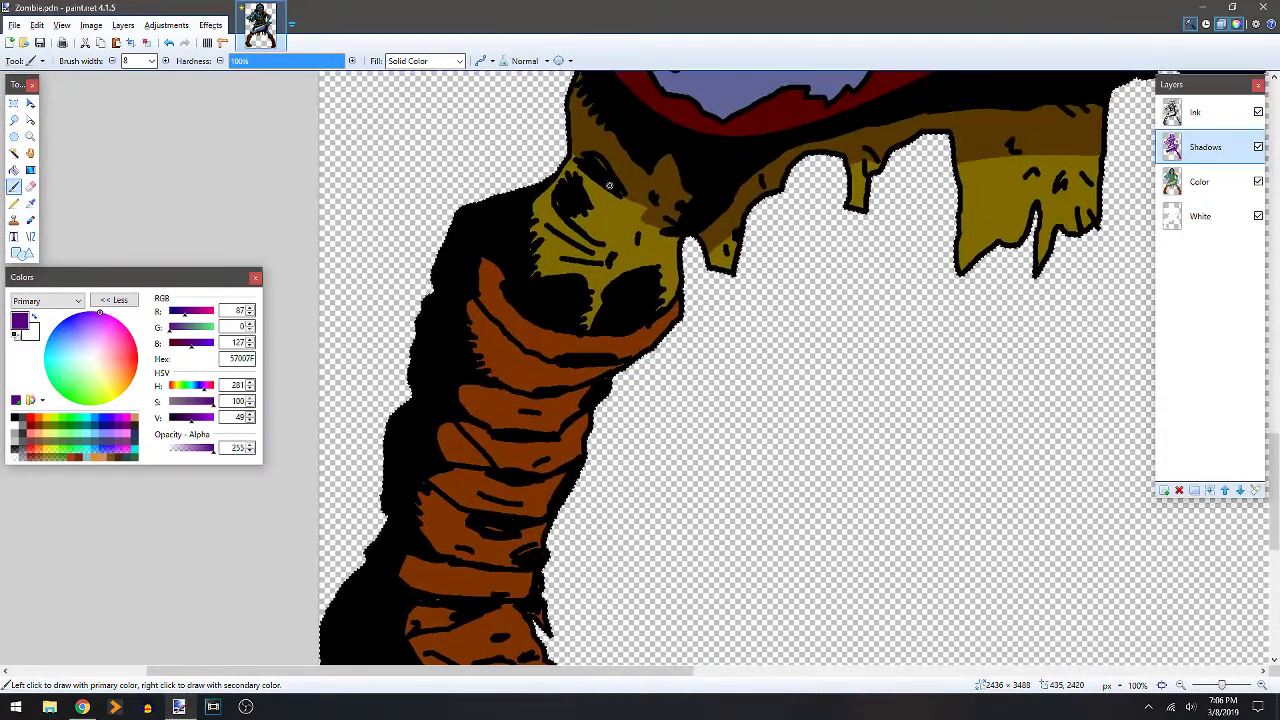
pyautogui.moveTo(609, 186)
pyautogui.mouseDown()
pyautogui.moveTo(587, 219)
pyautogui.moveTo(625, 232)
pyautogui.mouseUp()
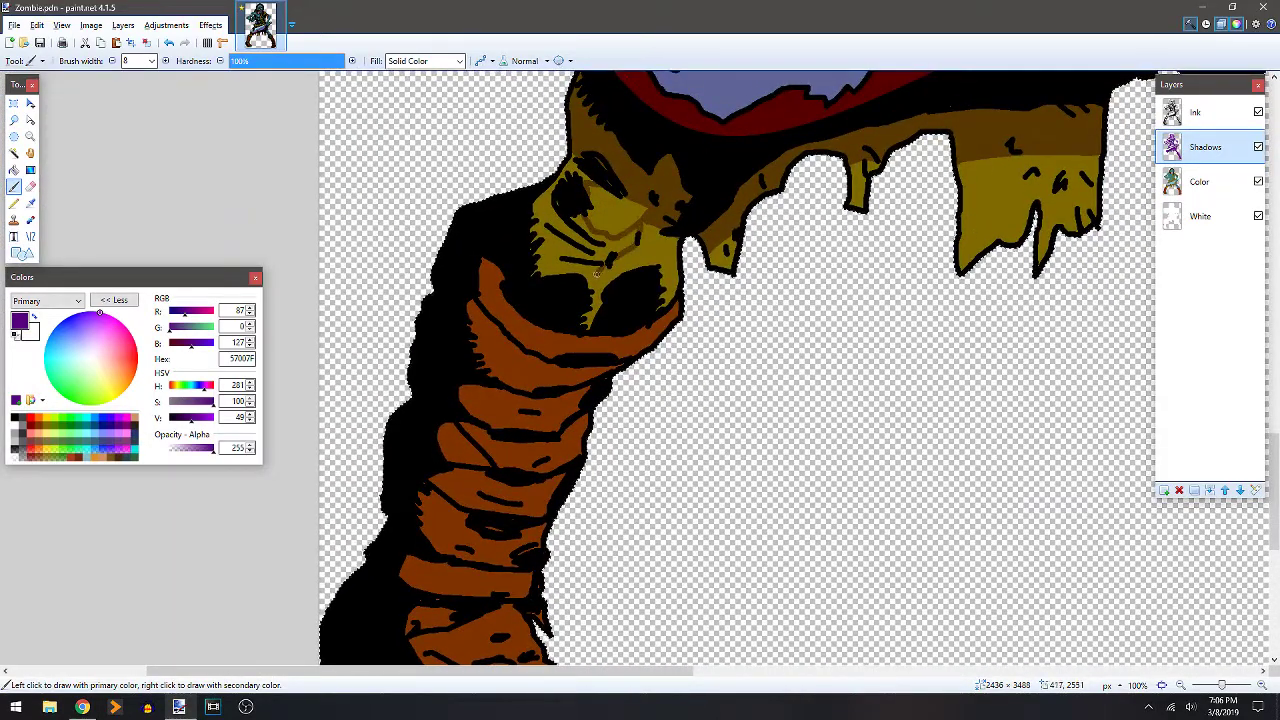
pyautogui.moveTo(581, 330); pyautogui.dragTo(494, 297)
pyautogui.press('f')
pyautogui.click(541, 261)
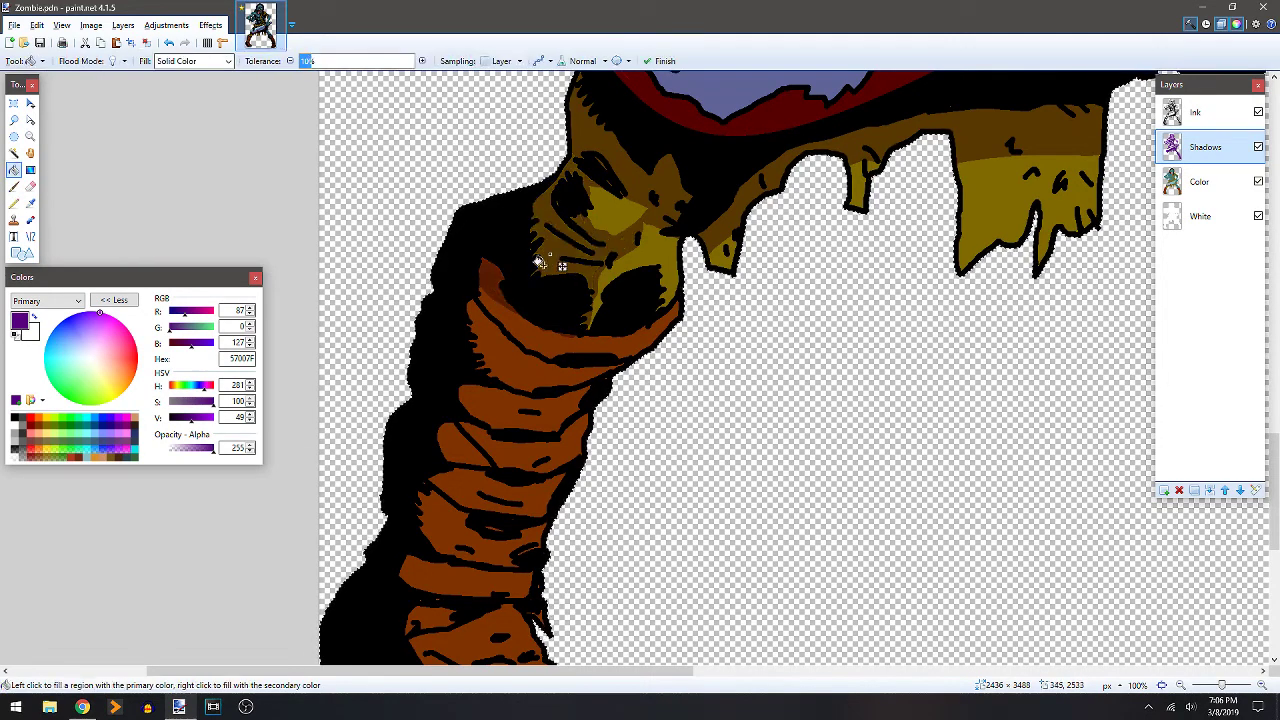
pyautogui.press('b')
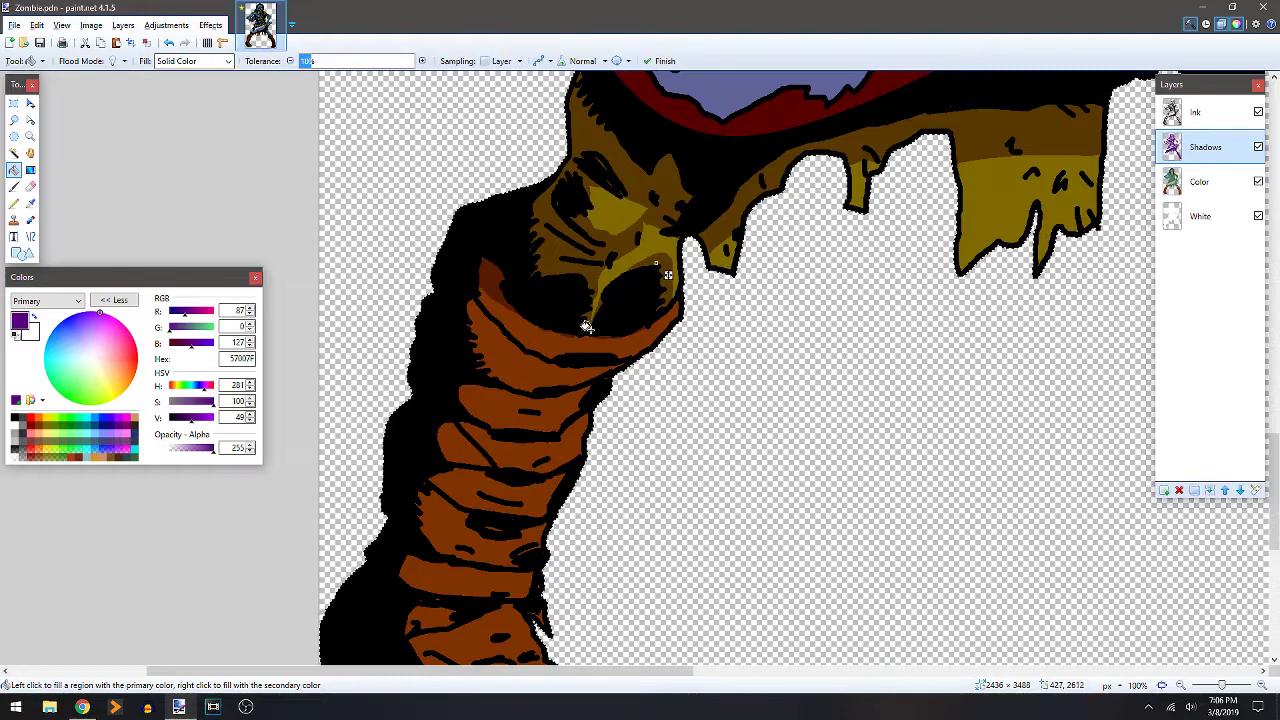
# Outline a shadow edge down the bandaged leg below the blade's tip and fill its shaded side with purple 57007F.
pyautogui.moveTo(608, 337)
pyautogui.mouseDown()
pyautogui.moveTo(743, 191)
pyautogui.moveTo(669, 234)
pyautogui.moveTo(630, 303)
pyautogui.moveTo(581, 481)
pyautogui.moveTo(604, 560)
pyautogui.moveTo(566, 588)
pyautogui.mouseUp()
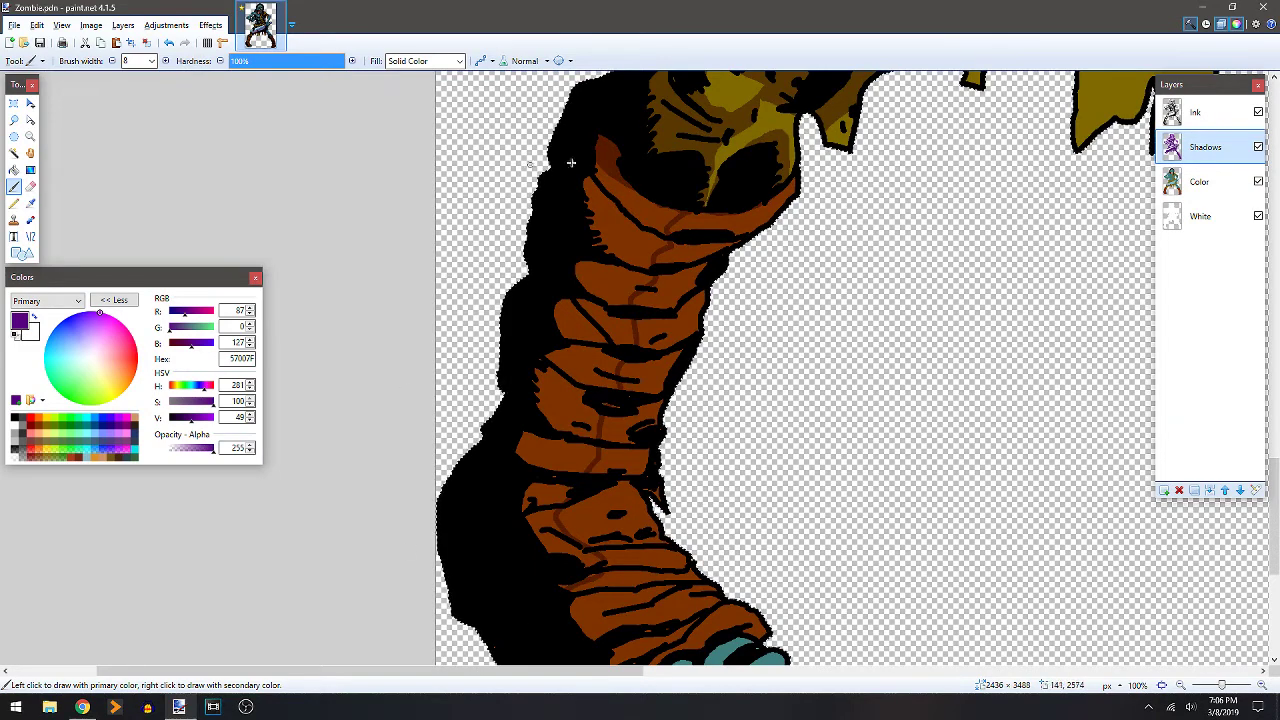
pyautogui.press('f')
pyautogui.scroll(-2, 600, 250)
pyautogui.hscroll(3, 600, 250)
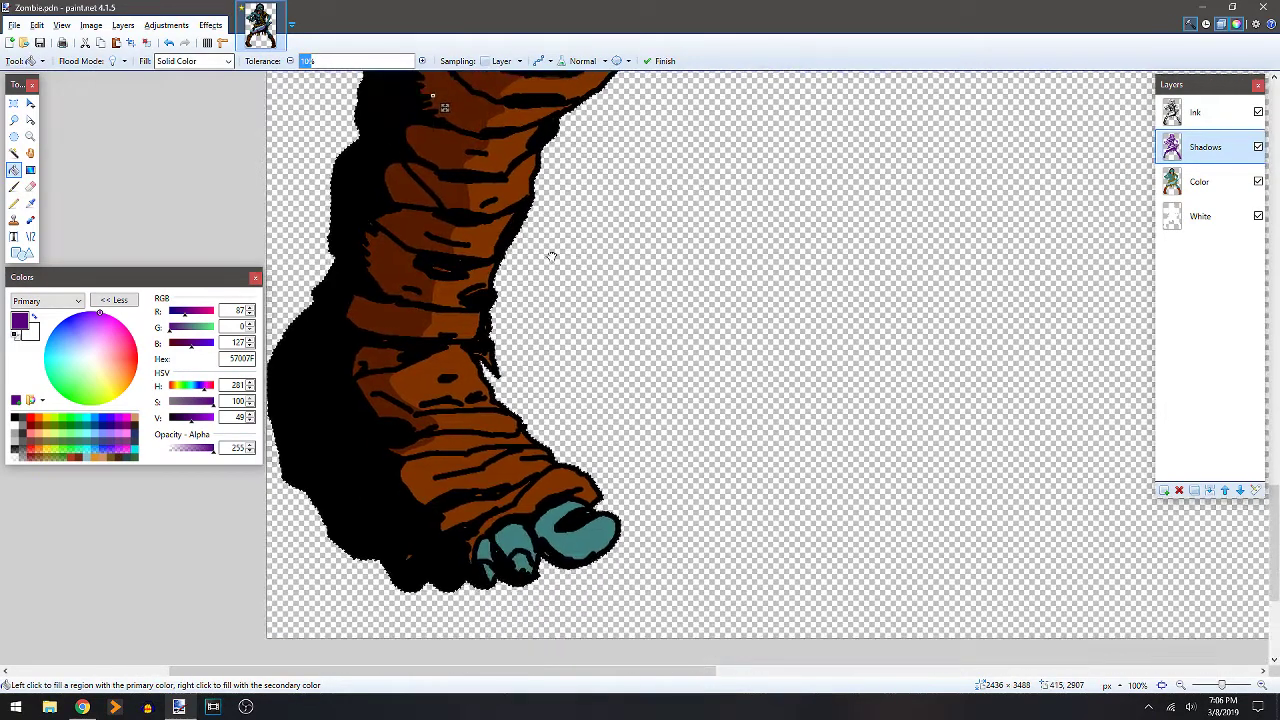
# Outline the shadow edge across that leg's bandaged foot and fill the shaded area with the same purple.
pyautogui.press('b')
pyautogui.scroll(-1, 571, 309)
pyautogui.hscroll(-2, 571, 309)
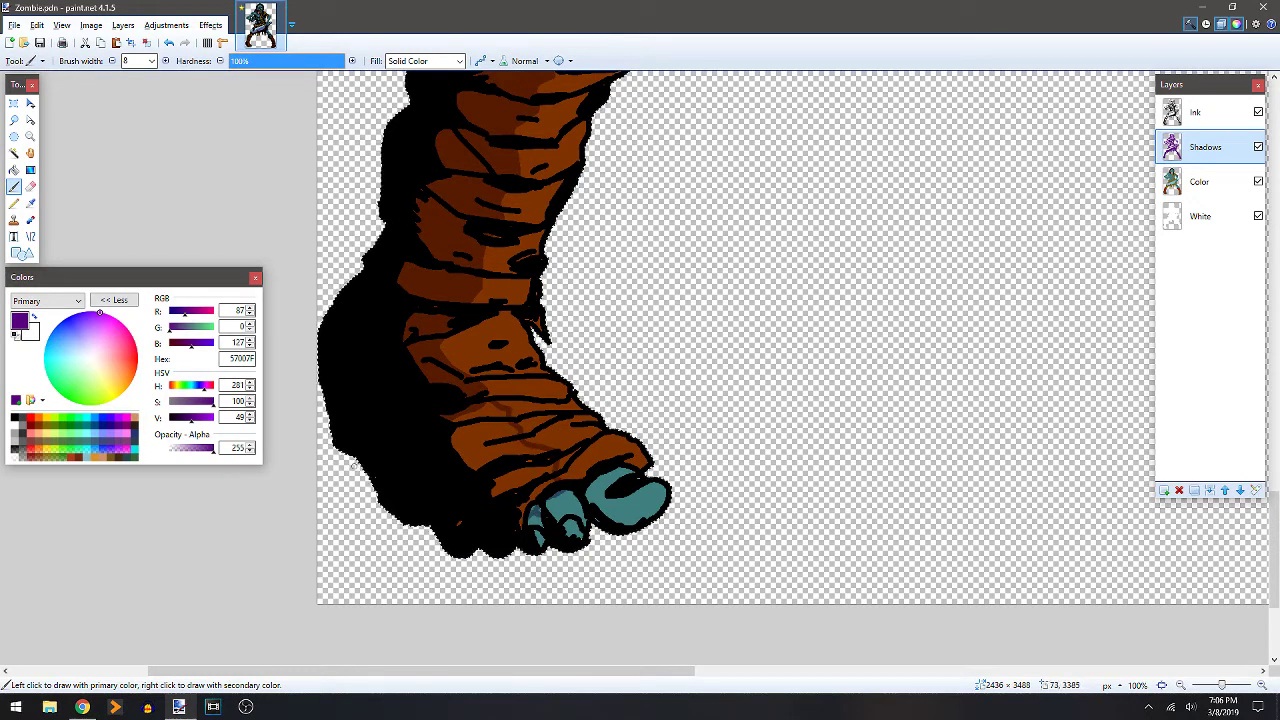
pyautogui.press('f')
pyautogui.click(470, 437)
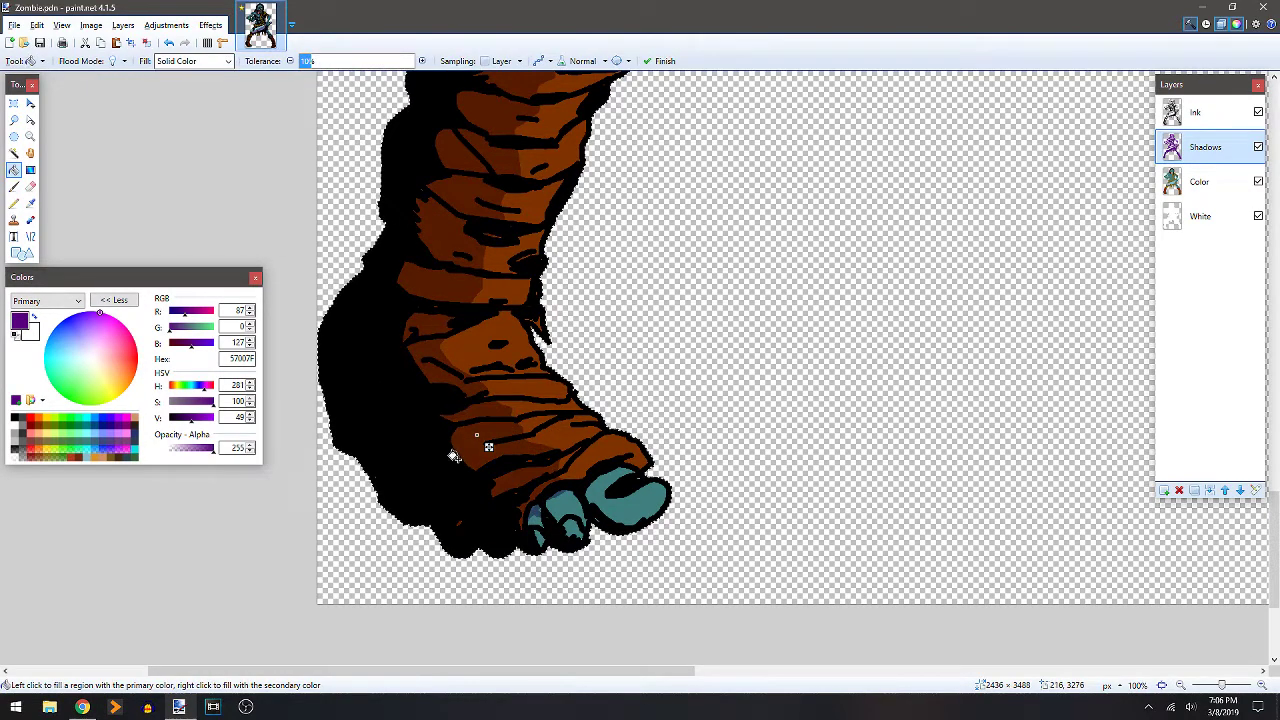
# Brush smaller shadows onto the toes and under the bandage folds and creases up the same leg.
pyautogui.press('b')
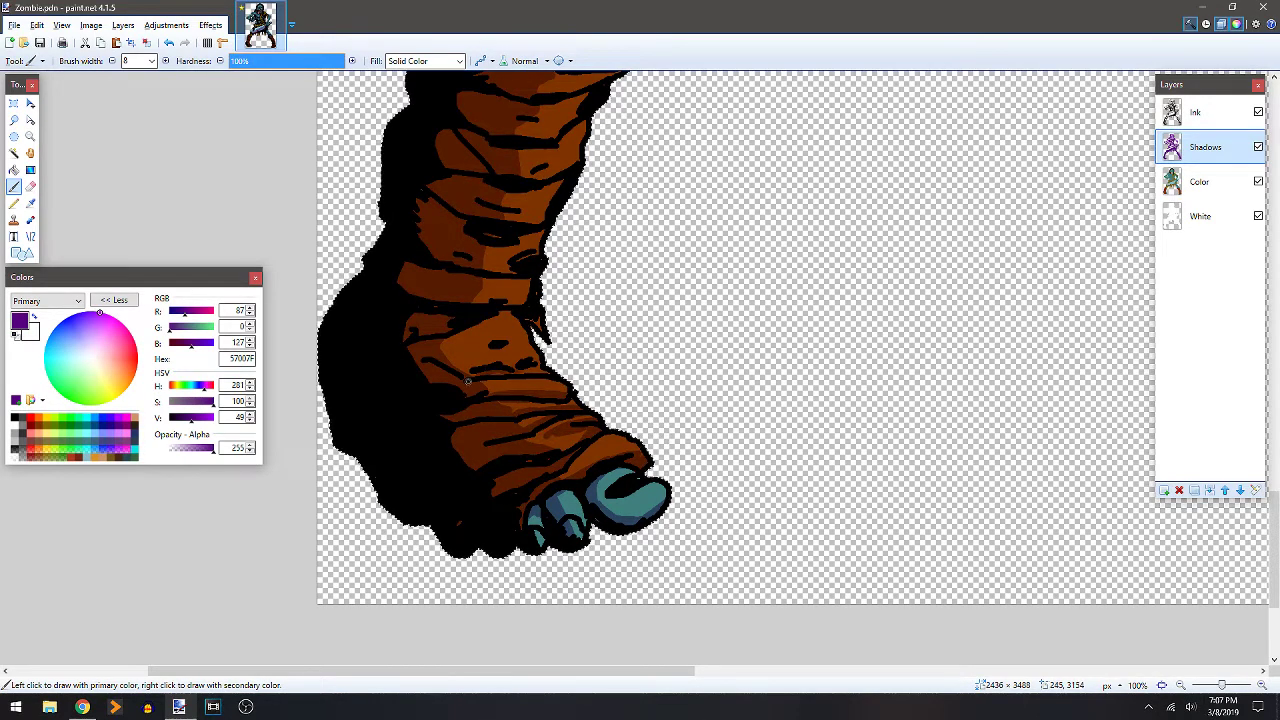
pyautogui.moveTo(493, 350); pyautogui.dragTo(459, 358)
pyautogui.moveTo(478, 284); pyautogui.dragTo(517, 277)
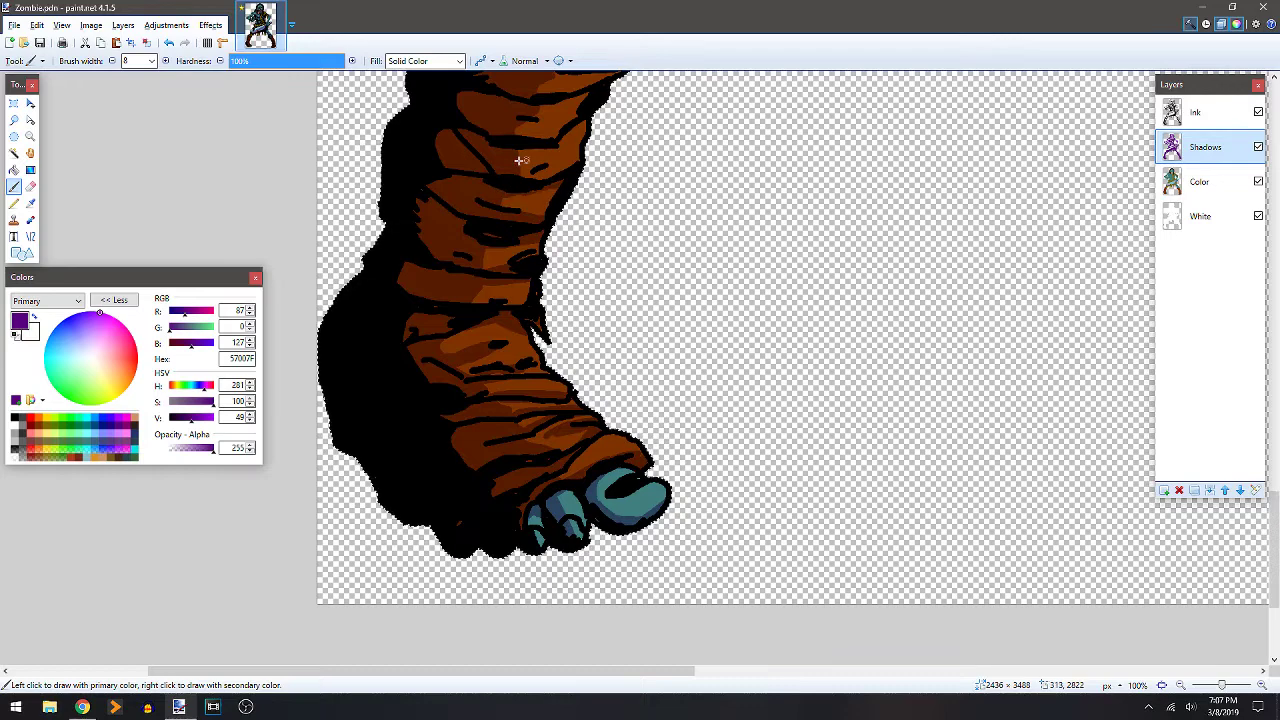
pyautogui.moveTo(521, 160); pyautogui.dragTo(523, 179)
pyautogui.scroll(3, 557, 171)
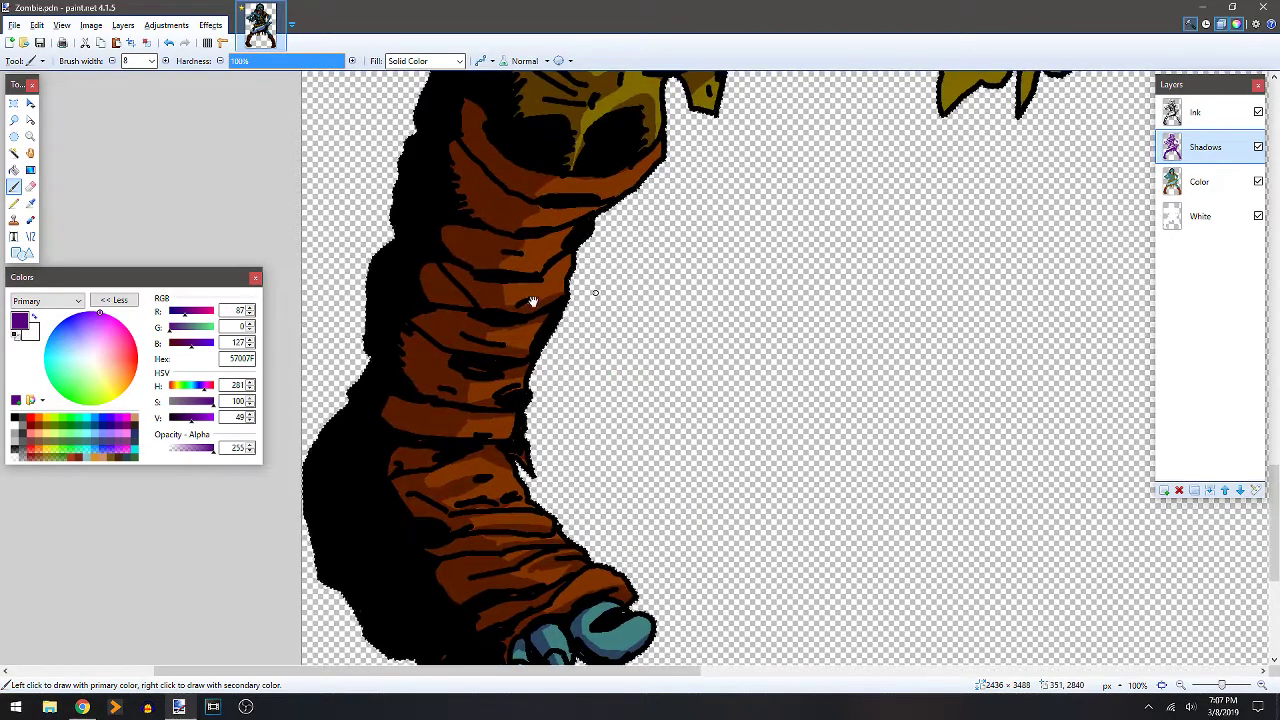
pyautogui.moveTo(510, 296)
pyautogui.mouseDown()
pyautogui.moveTo(585, 229)
pyautogui.moveTo(565, 193)
pyautogui.moveTo(532, 192)
pyautogui.moveTo(544, 202)
pyautogui.moveTo(527, 210)
pyautogui.moveTo(604, 197)
pyautogui.moveTo(595, 206)
pyautogui.moveTo(594, 188)
pyautogui.moveTo(538, 180)
pyautogui.moveTo(586, 177)
pyautogui.mouseUp()
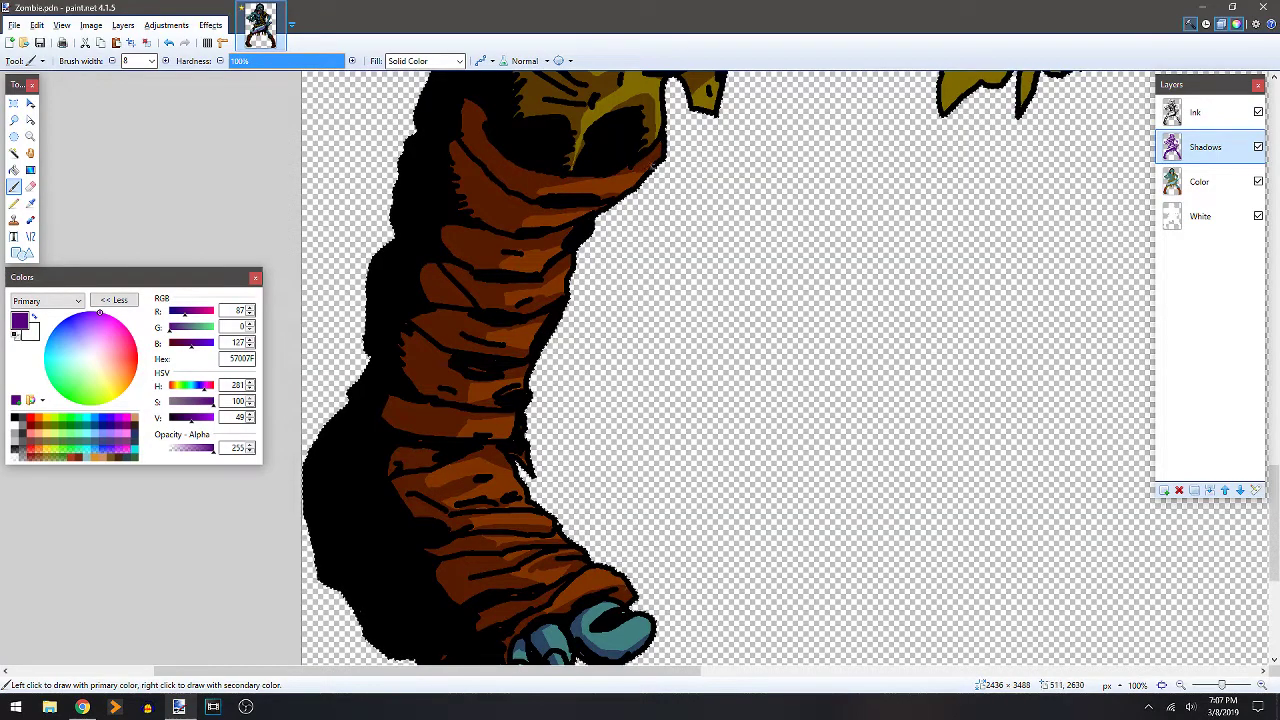
pyautogui.moveTo(650, 380); pyautogui.dragTo(600, 271)
pyautogui.moveTo(732, 428); pyautogui.dragTo(483, 432)
pyautogui.moveTo(697, 289); pyautogui.dragTo(666, 238)
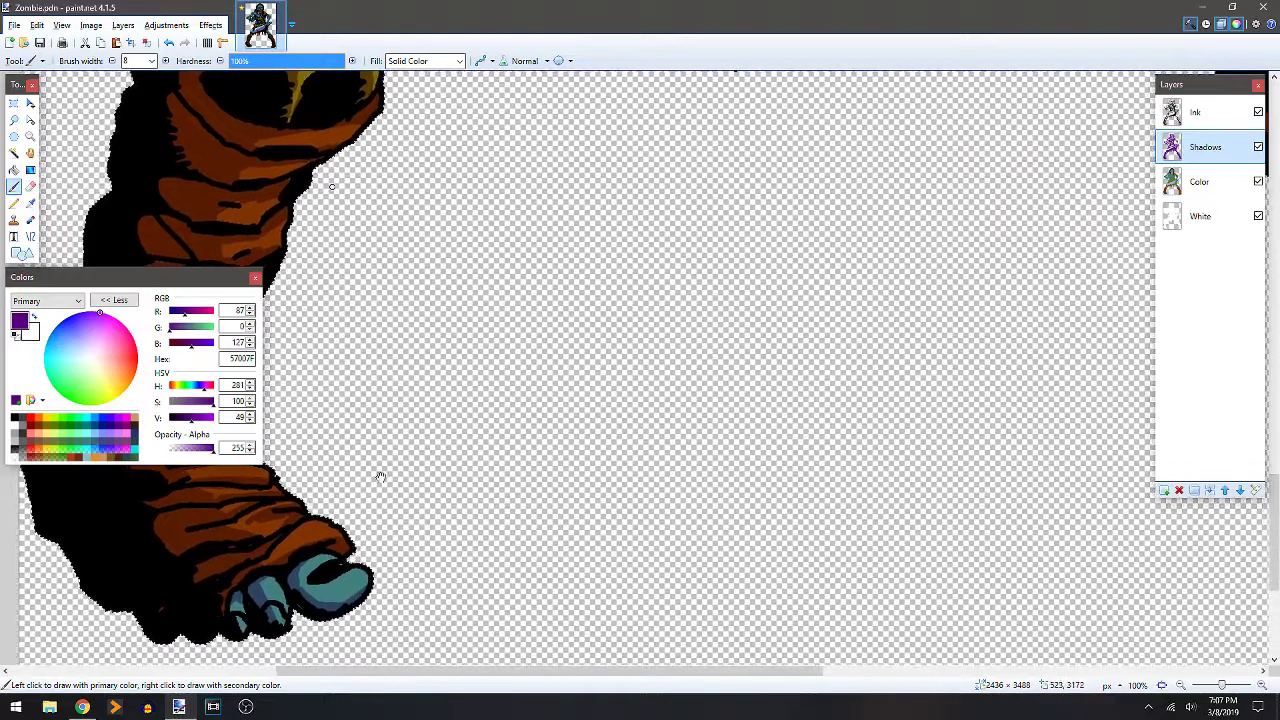
# Brush shadows onto the widest torn strip of the cloth hanging below the blade, along its edge and creases.
pyautogui.scroll(-1, 380, 477)
pyautogui.hscroll(-1, 380, 477)
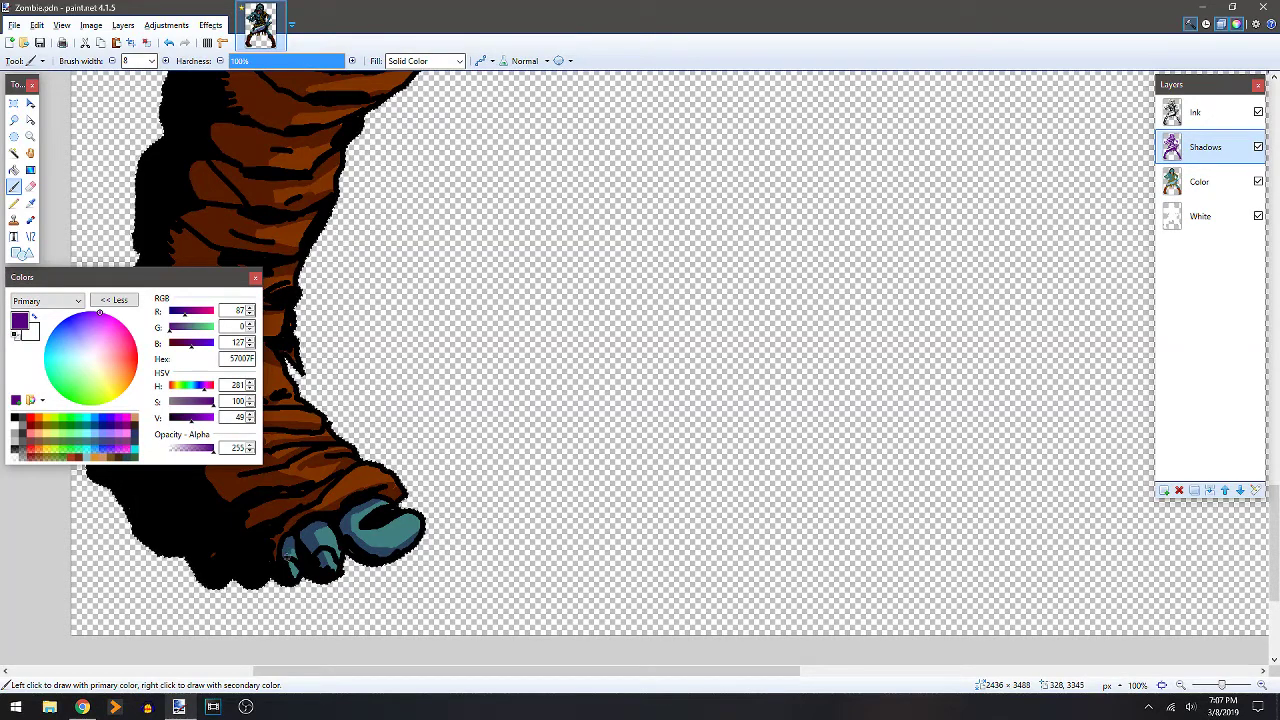
pyautogui.scroll(-2, 386, 406)
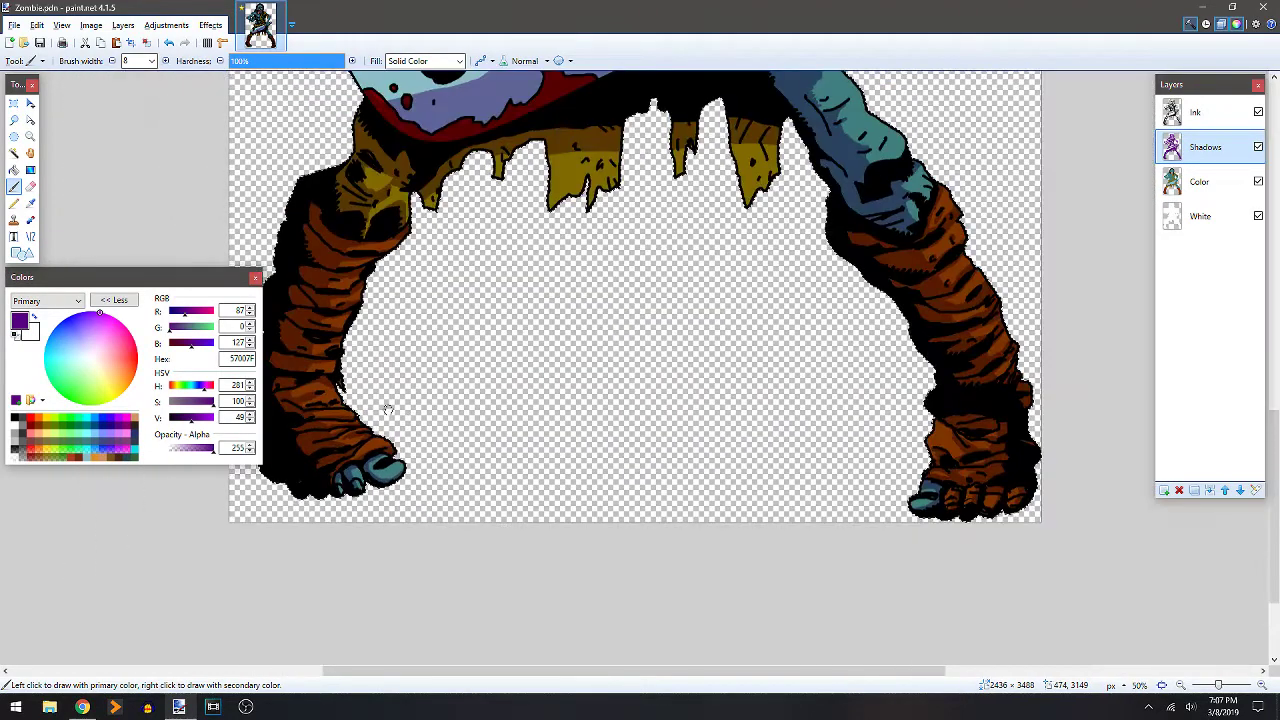
pyautogui.scroll(3, 693, 262)
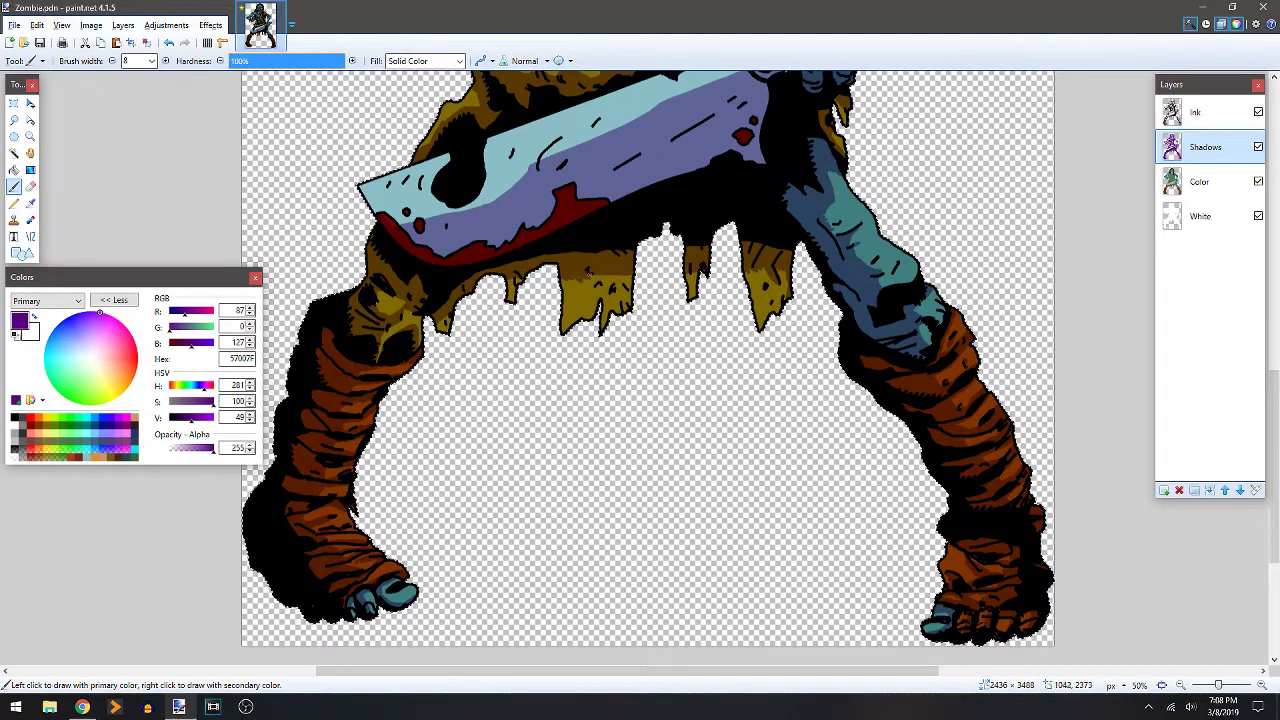
pyautogui.scroll(2, 604, 290)
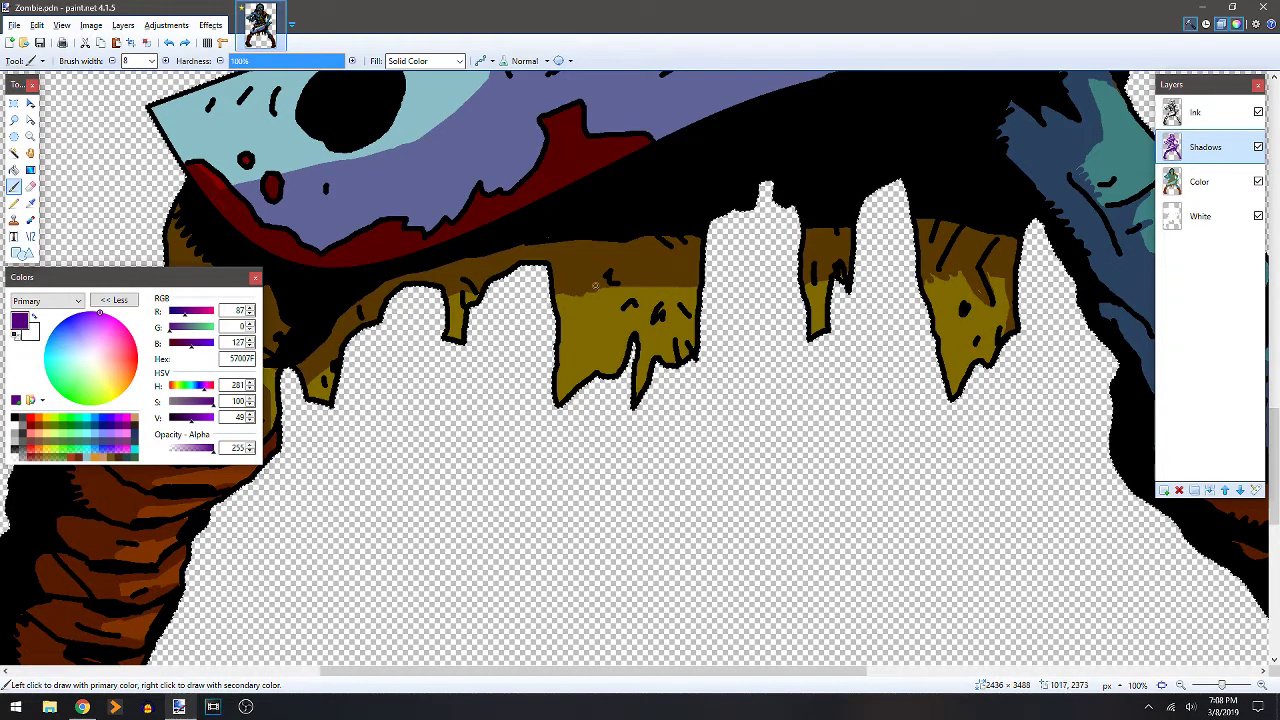
pyautogui.click(661, 310)
pyautogui.moveTo(668, 352)
pyautogui.mouseDown()
pyautogui.moveTo(679, 305)
pyautogui.moveTo(687, 345)
pyautogui.moveTo(679, 330)
pyautogui.moveTo(633, 386)
pyautogui.mouseUp()
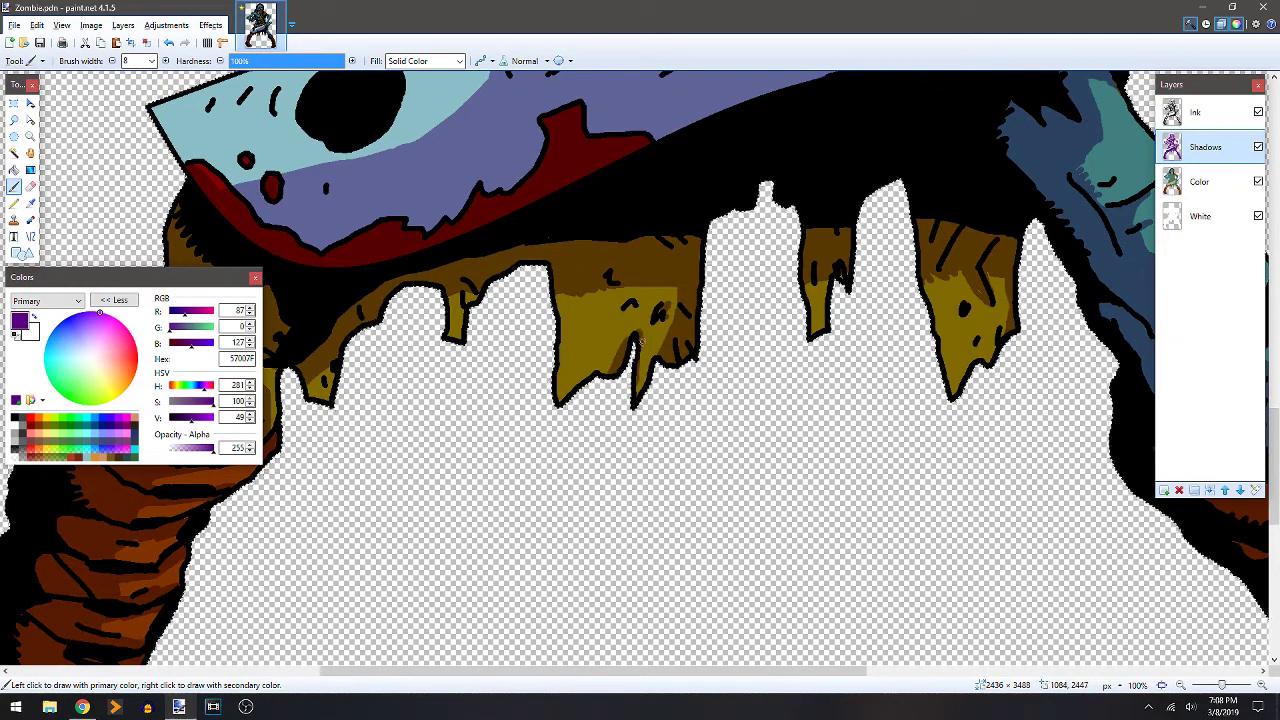
pyautogui.moveTo(642, 341)
pyautogui.mouseDown()
pyautogui.moveTo(635, 405)
pyautogui.moveTo(637, 392)
pyautogui.mouseUp()
# Examine the shading across the whole zombie figure, from the legs up to the head.
pyautogui.keyDown('ctrl'); pyautogui.scroll(-3, 672, 345); pyautogui.keyUp('ctrl')
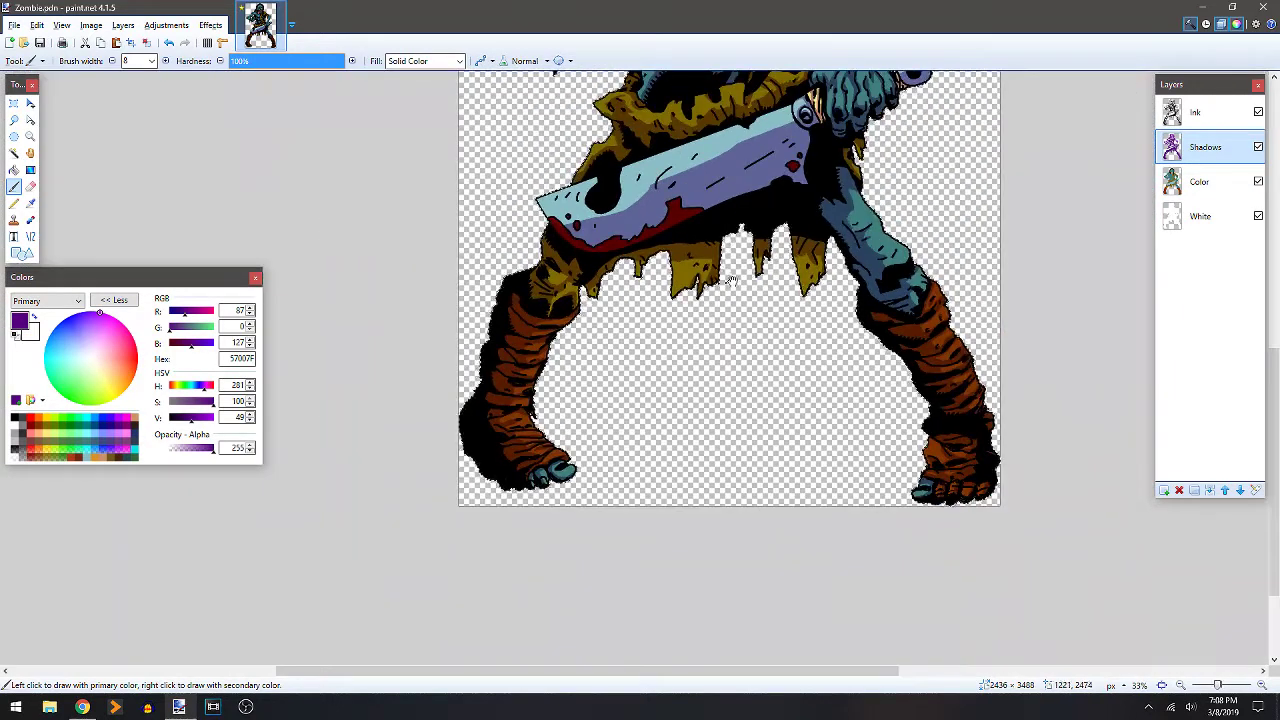
pyautogui.scroll(3, 731, 283)
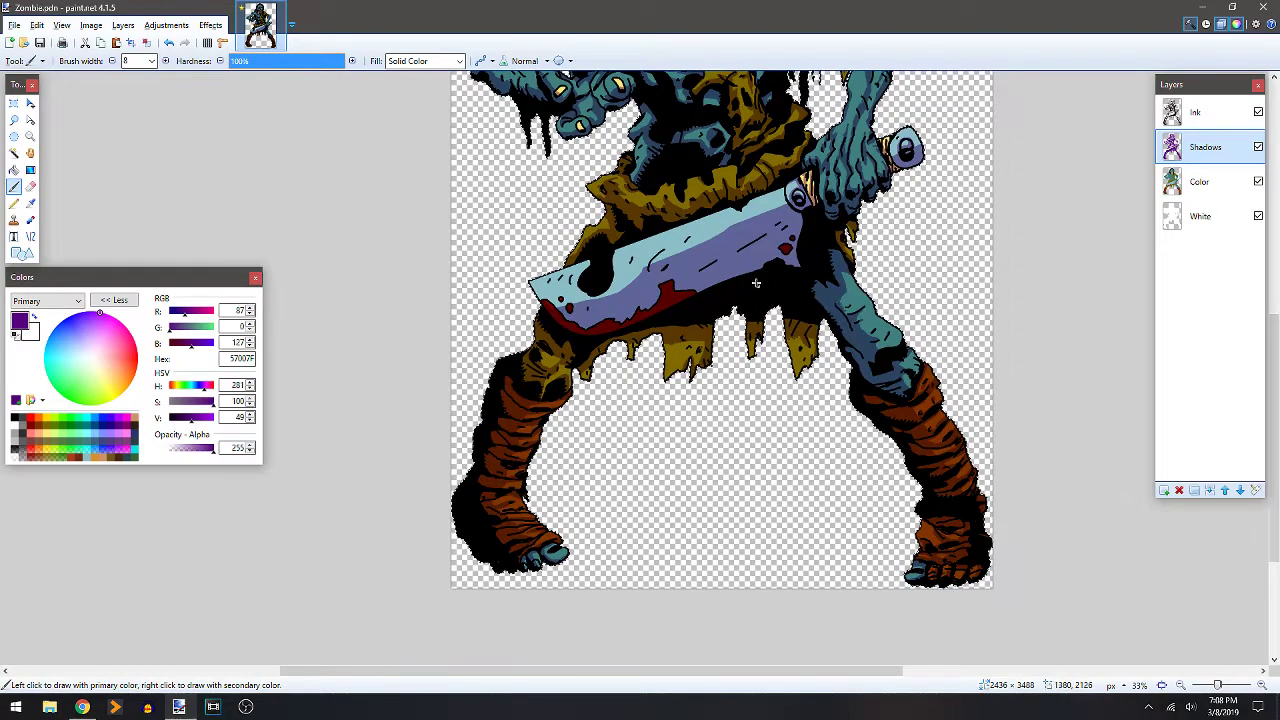
pyautogui.scroll(8, 745, 241)
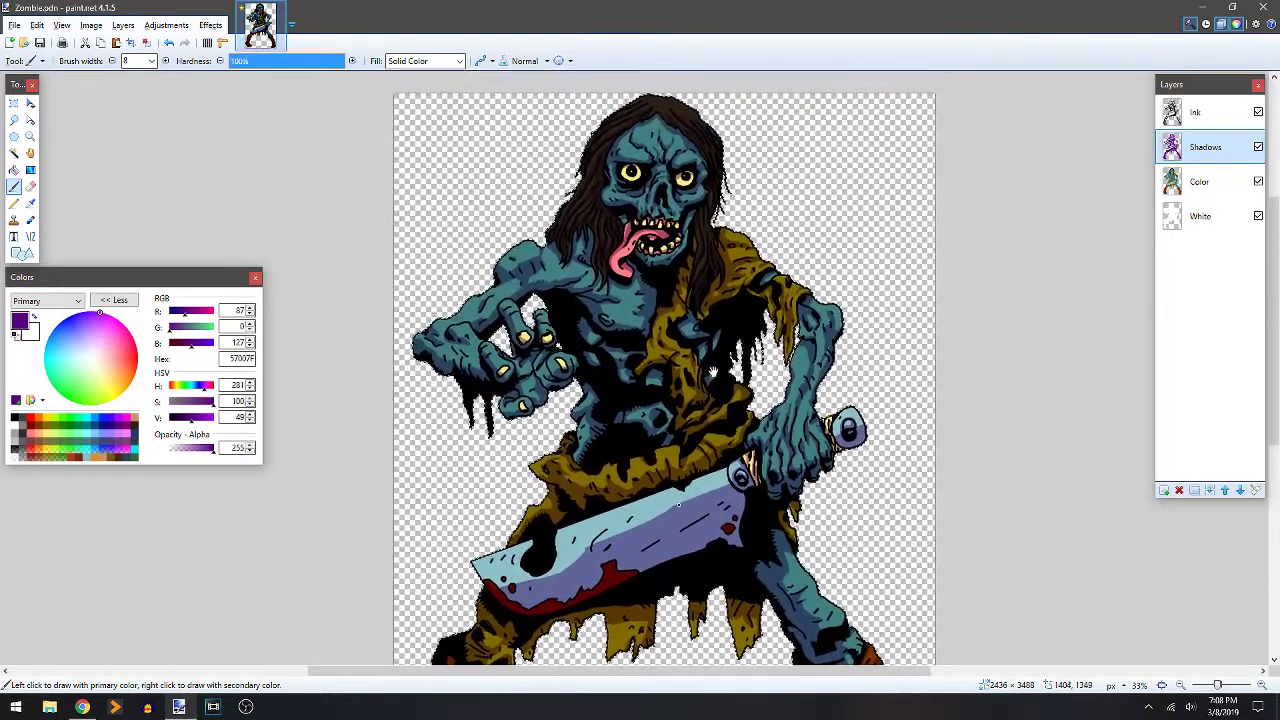
pyautogui.moveTo(713, 371); pyautogui.dragTo(676, 252)
pyautogui.moveTo(645, 403); pyautogui.dragTo(653, 413)
pyautogui.hotkey('ctrl', 'b')
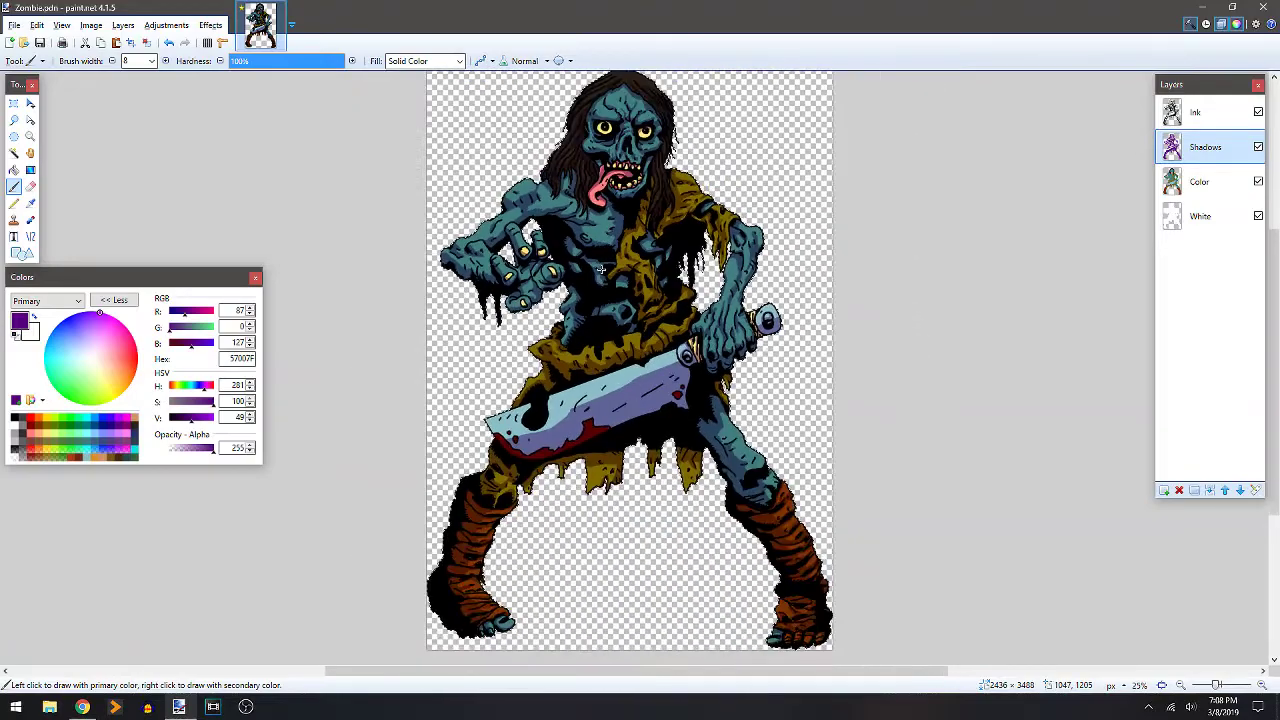
pyautogui.hotkey('ctrl', 'b')
pyautogui.keyDown('ctrl'); pyautogui.scroll(-1, 601, 268); pyautogui.keyUp('ctrl')
pyautogui.keyDown('ctrl'); pyautogui.scroll(3, 727, 494); pyautogui.keyUp('ctrl')
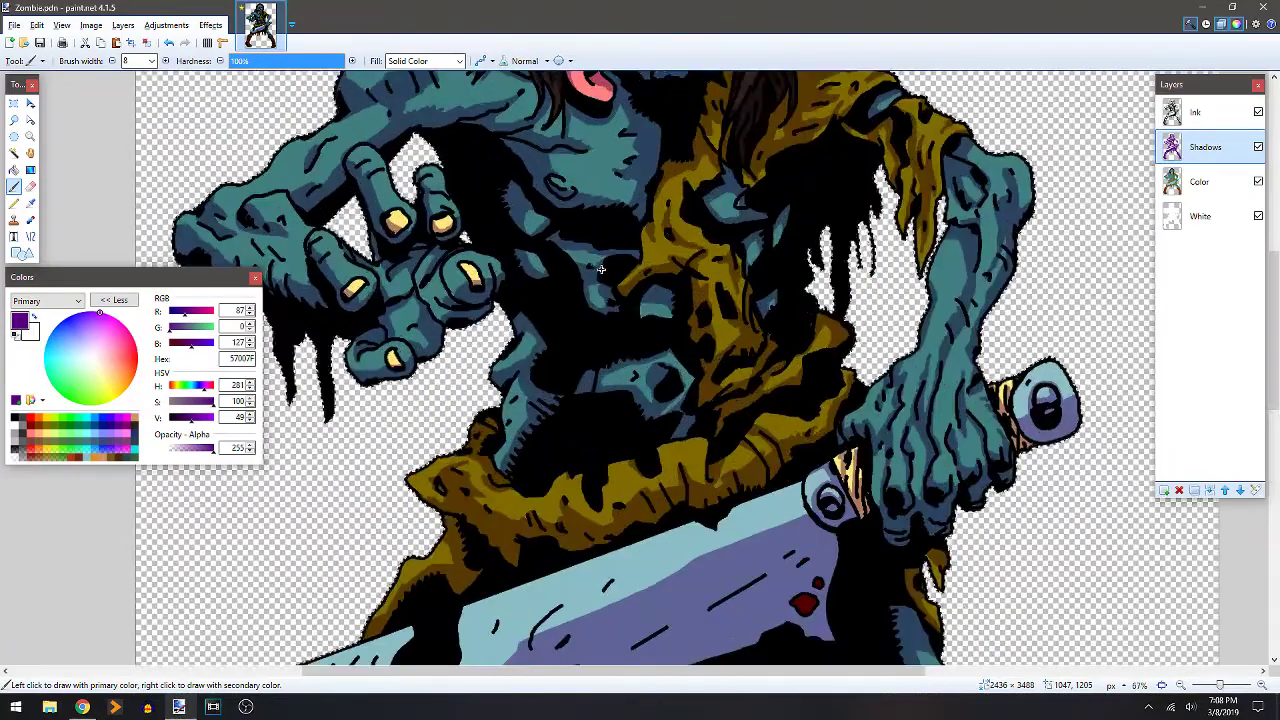
# Erase thin slivers of shadow beside the scratch marks on the blade with the 8 px Eraser.
pyautogui.scroll(-3, 727, 494)
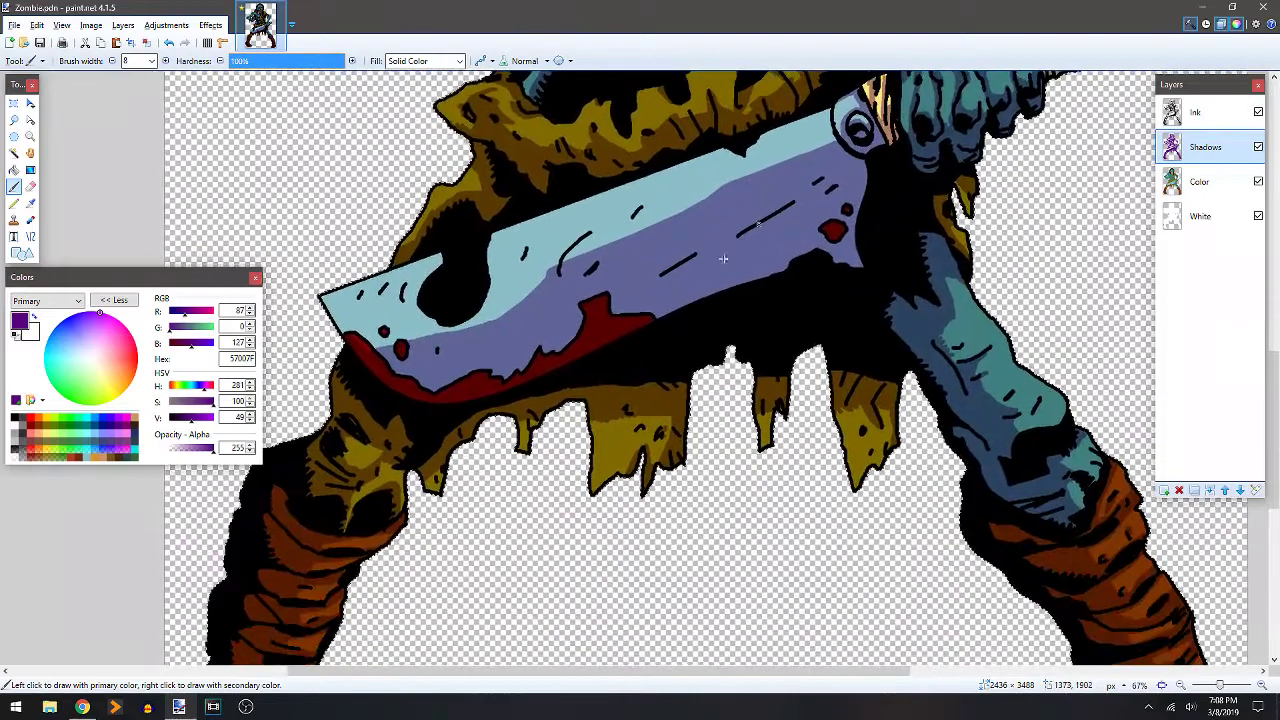
pyautogui.press('e')
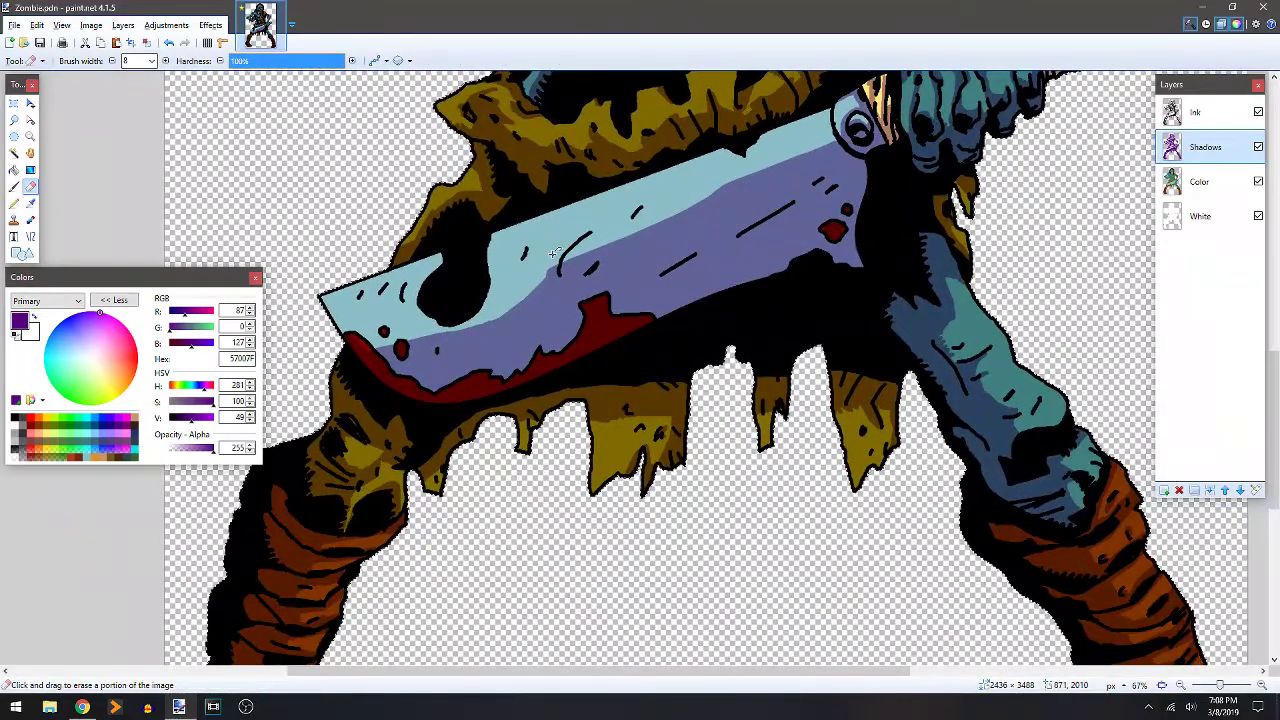
pyautogui.keyDown('ctrl'); pyautogui.scroll(1, 553, 253); pyautogui.keyUp('ctrl')
pyautogui.scroll(-1, 607, 250)
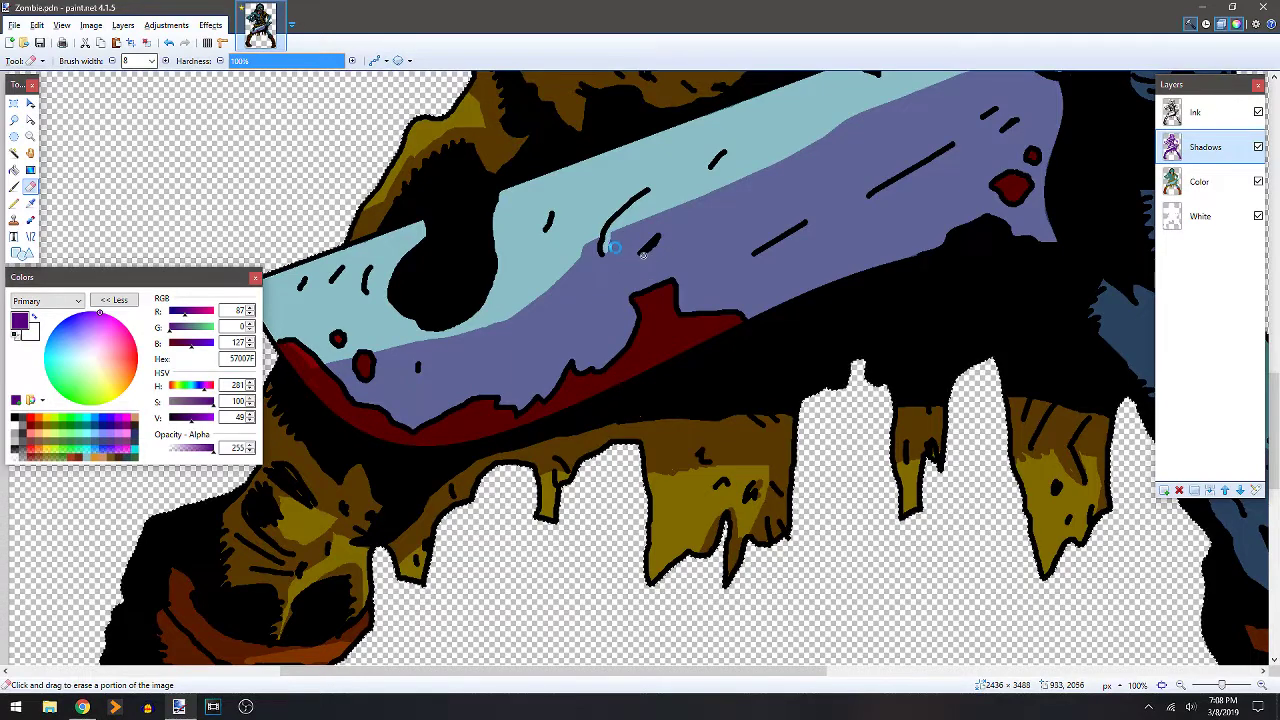
pyautogui.moveTo(656, 260)
pyautogui.mouseDown()
pyautogui.moveTo(642, 250)
pyautogui.moveTo(661, 236)
pyautogui.mouseUp()
pyautogui.moveTo(762, 254); pyautogui.dragTo(806, 227)
pyautogui.moveTo(926, 163); pyautogui.dragTo(997, 112)
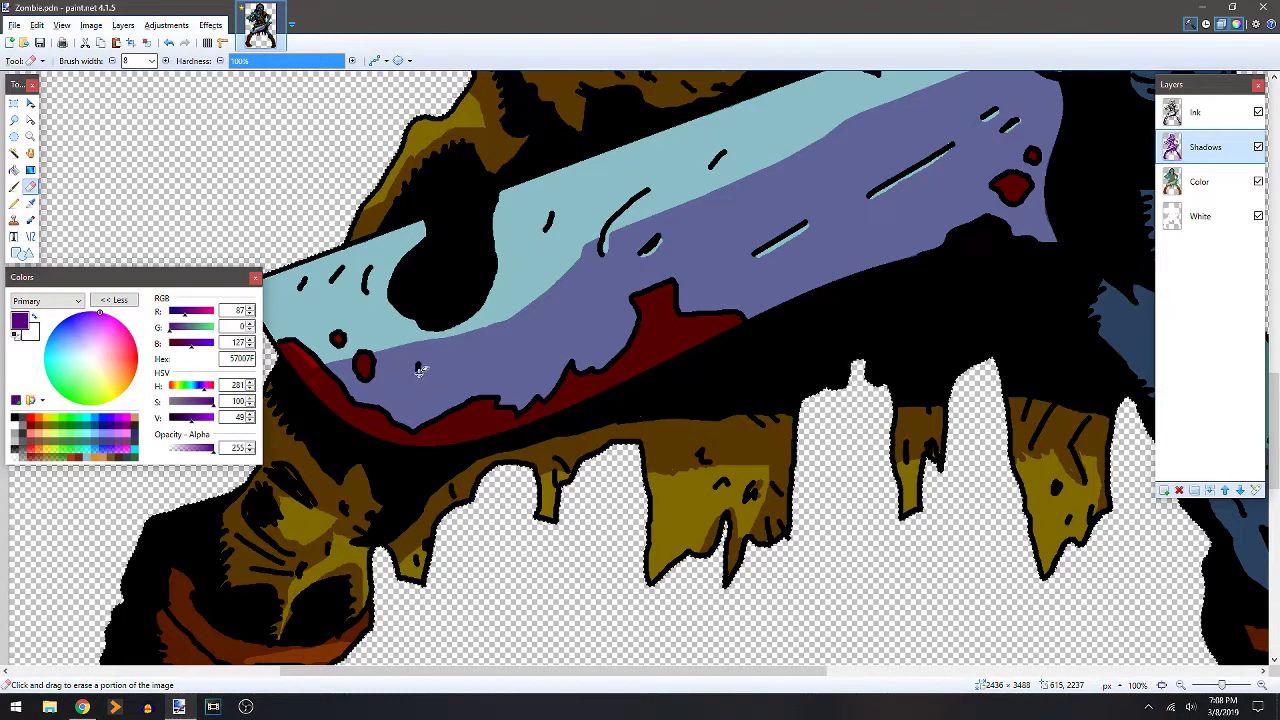
pyautogui.scroll(-4, 562, 237)
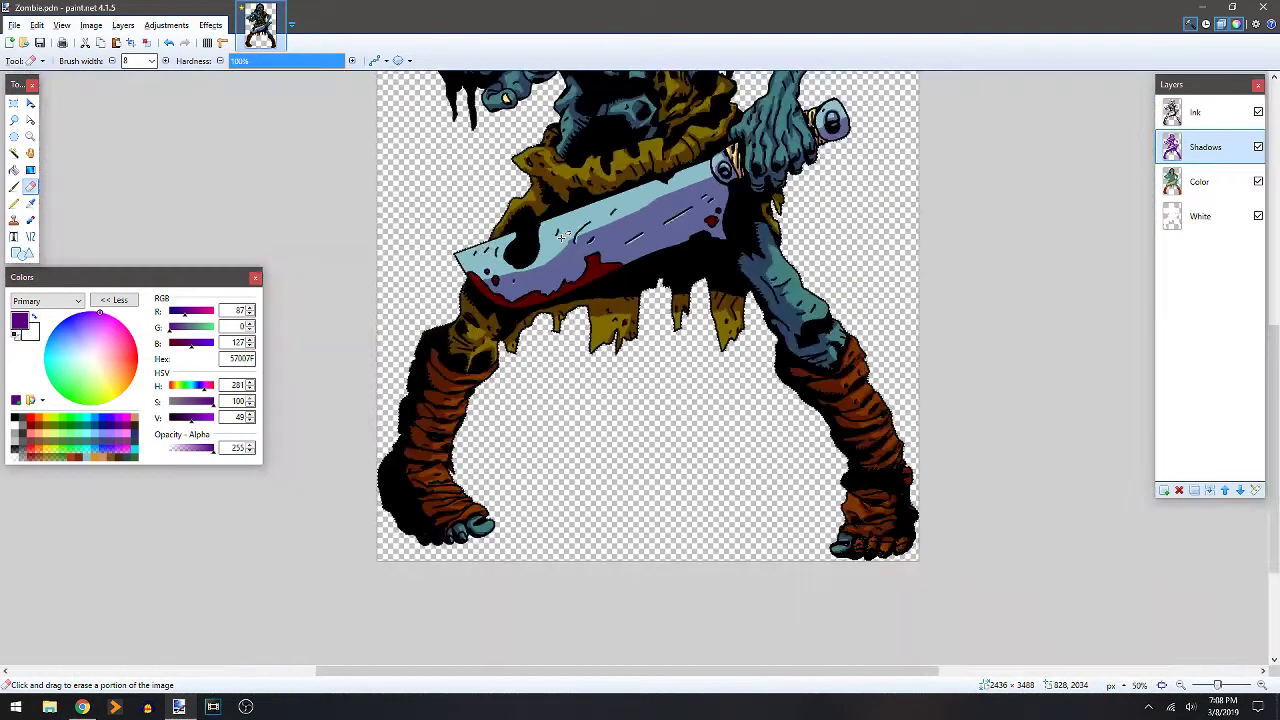
pyautogui.moveTo(647, 269); pyautogui.dragTo(695, 469)
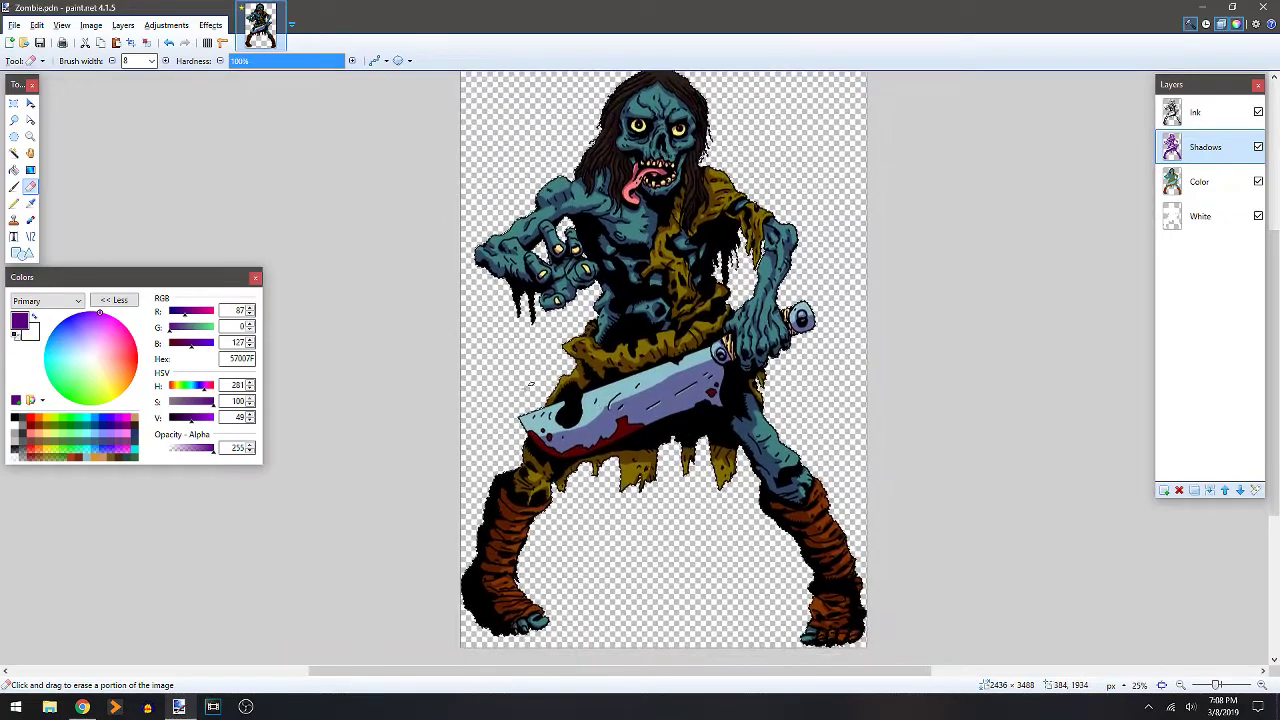
pyautogui.scroll(2, 532, 386)
pyautogui.moveTo(778, 181); pyautogui.dragTo(677, 457)
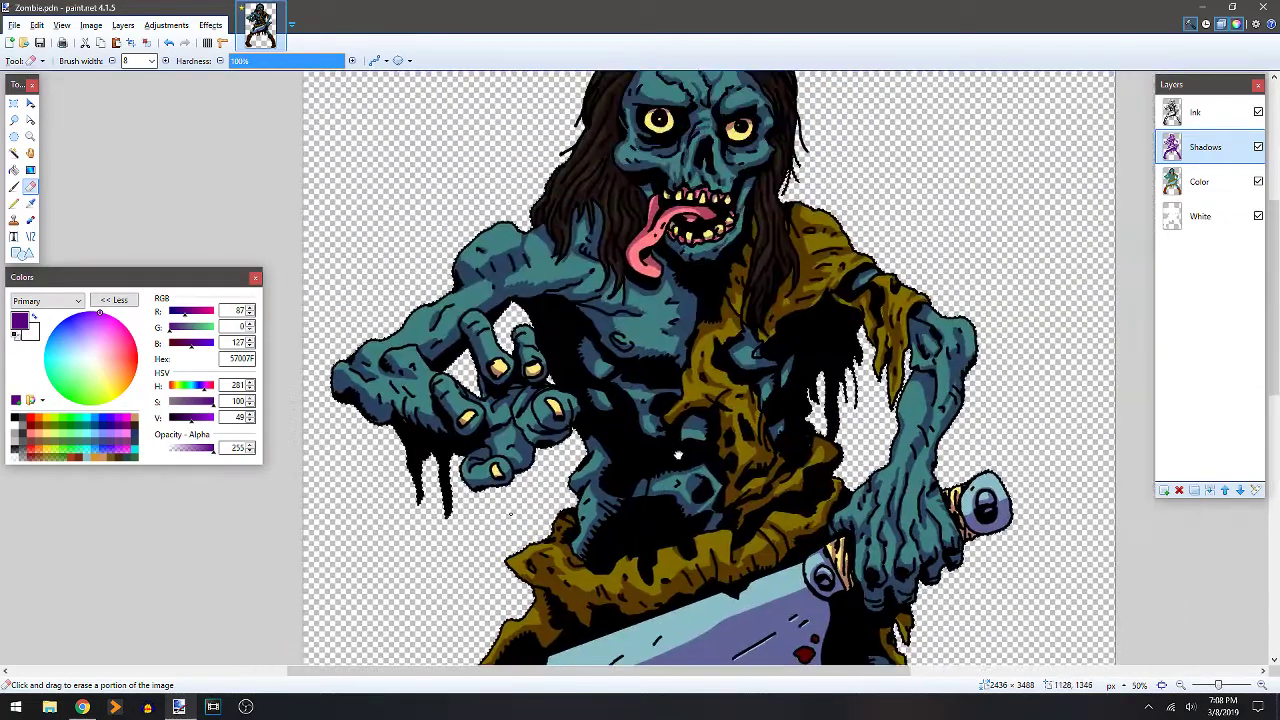
pyautogui.moveTo(707, 375); pyautogui.dragTo(663, 341)
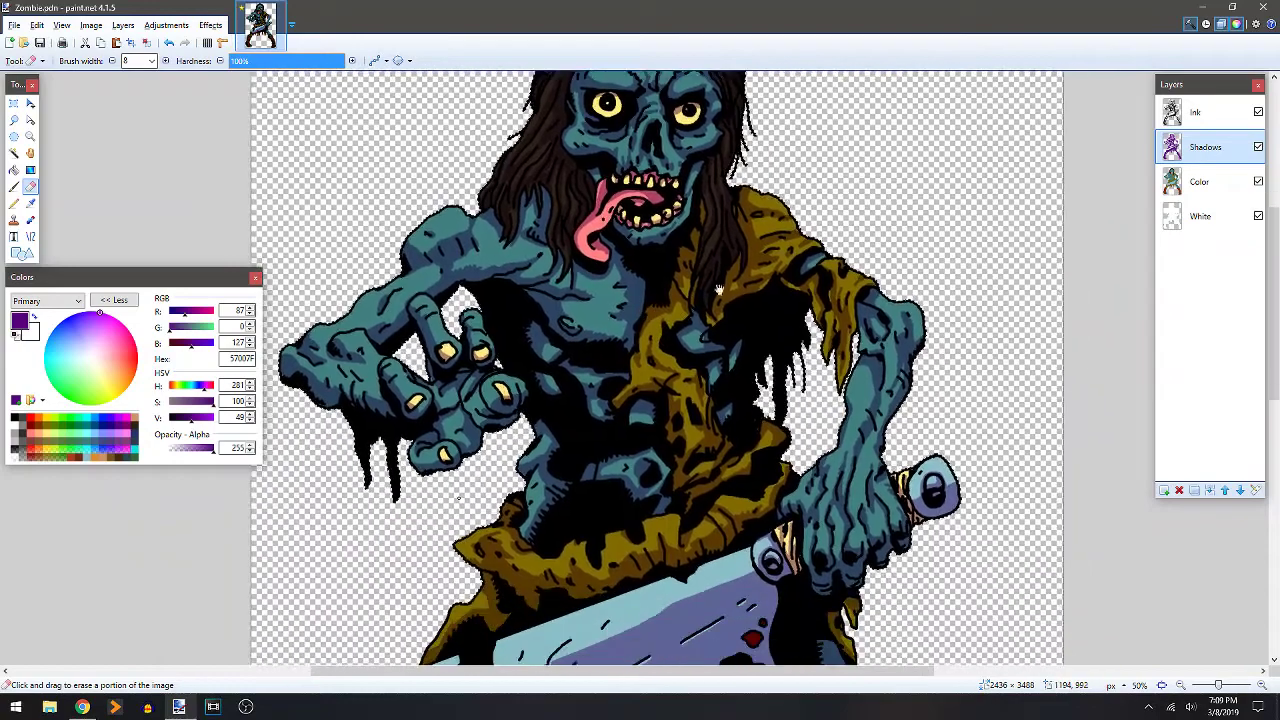
# Add a new layer directly above Shadows and name it Highlights.
pyautogui.click(1165, 491)
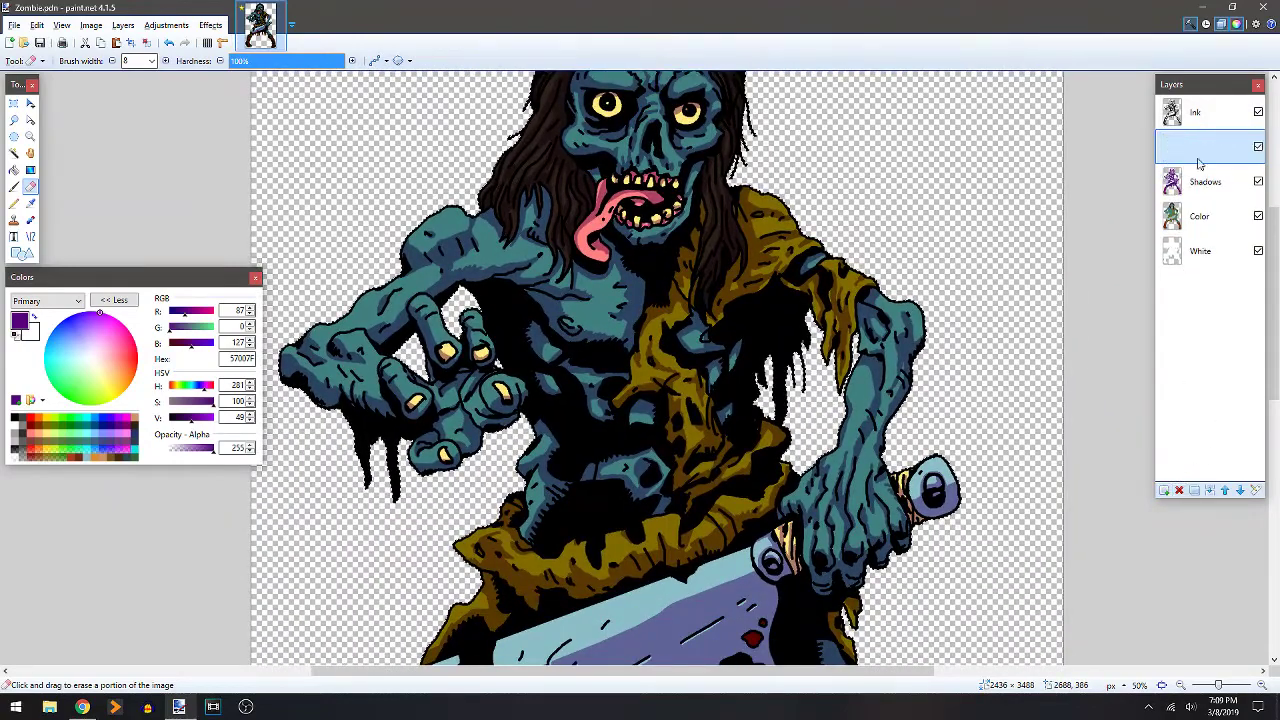
pyautogui.doubleClick(1198, 147)
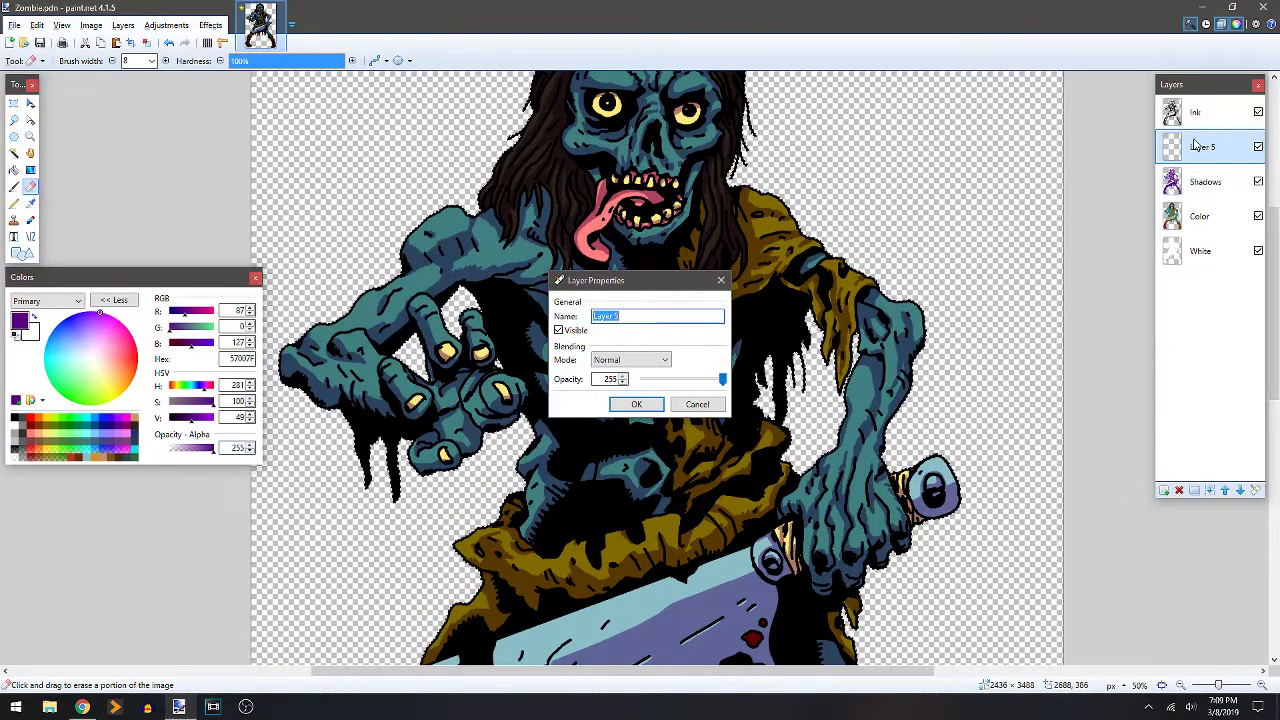
pyautogui.write('High')
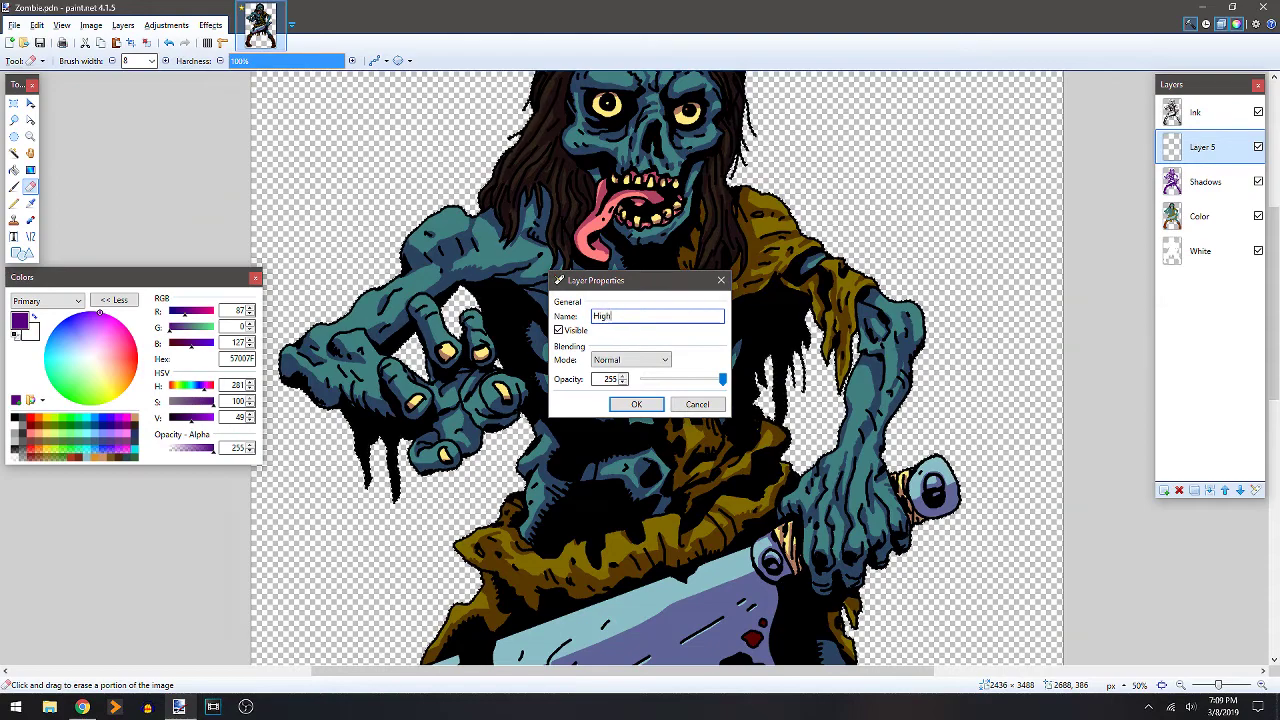
pyautogui.write('ligh')
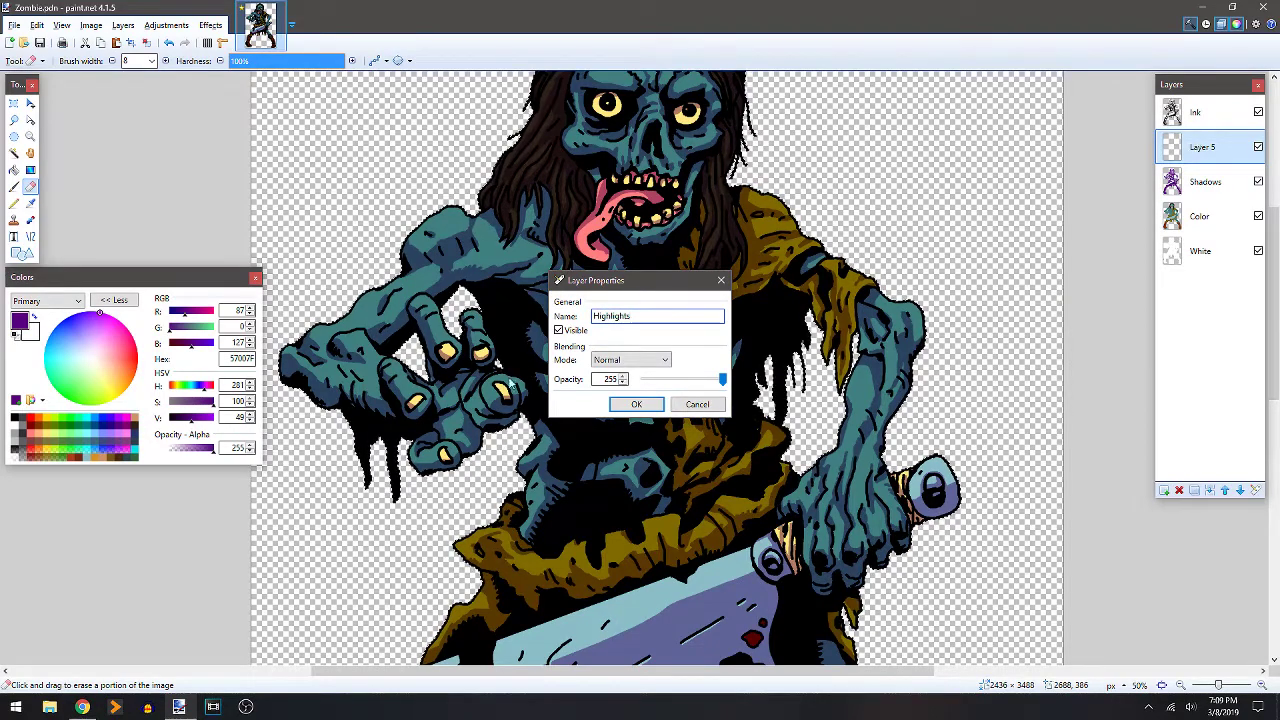
pyautogui.write('ts')
# Set the Highlights layer's blending mode to Screen and lower its opacity.
pyautogui.click(630, 360)
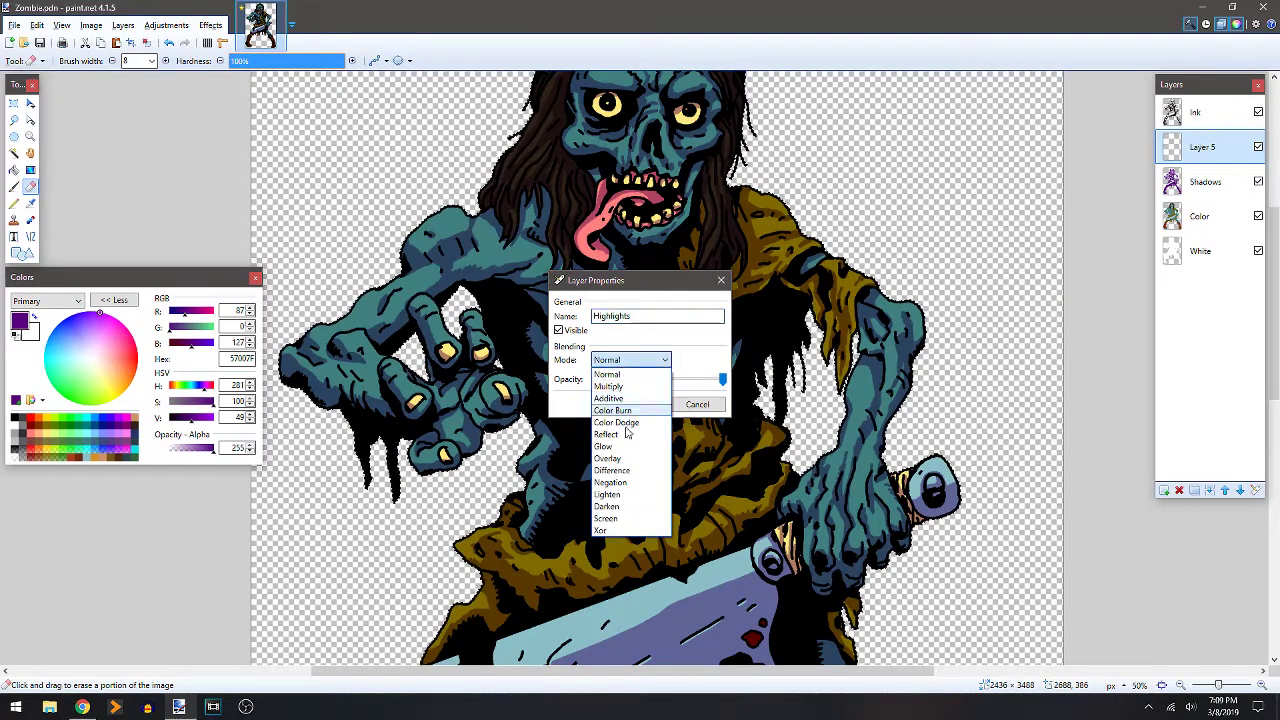
pyautogui.click(620, 518)
pyautogui.press('Tab')
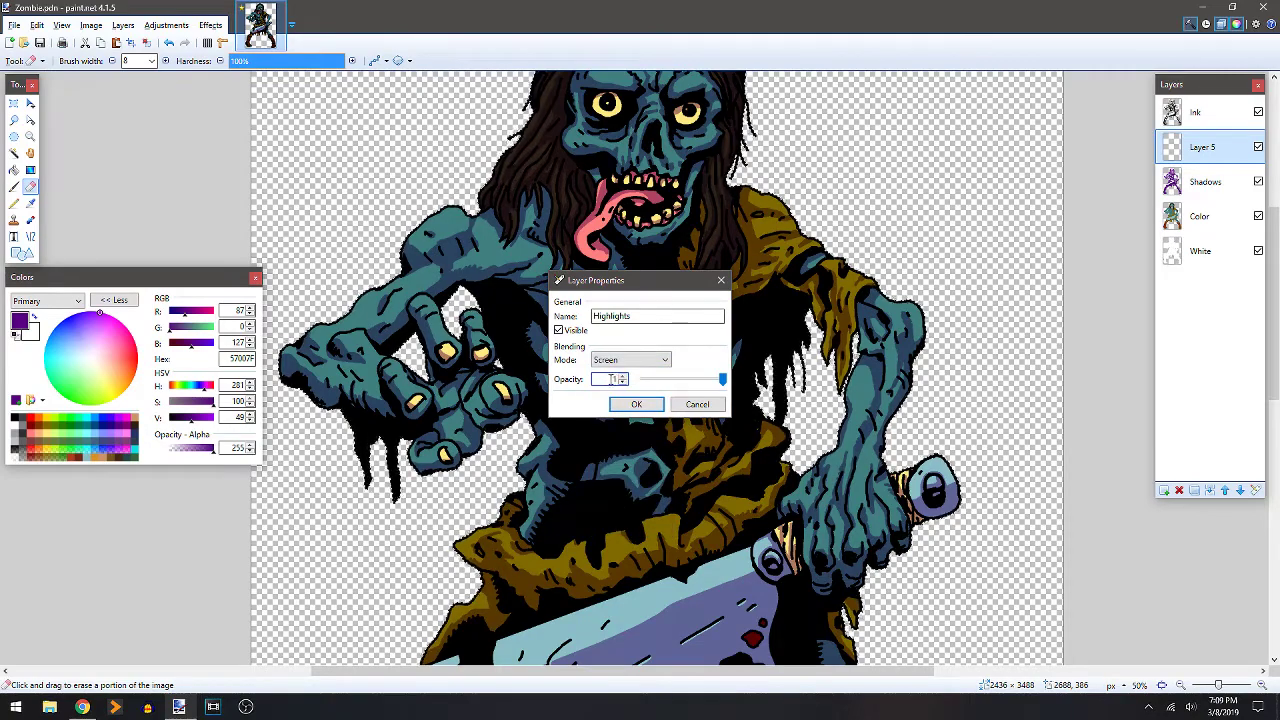
pyautogui.click(634, 404)
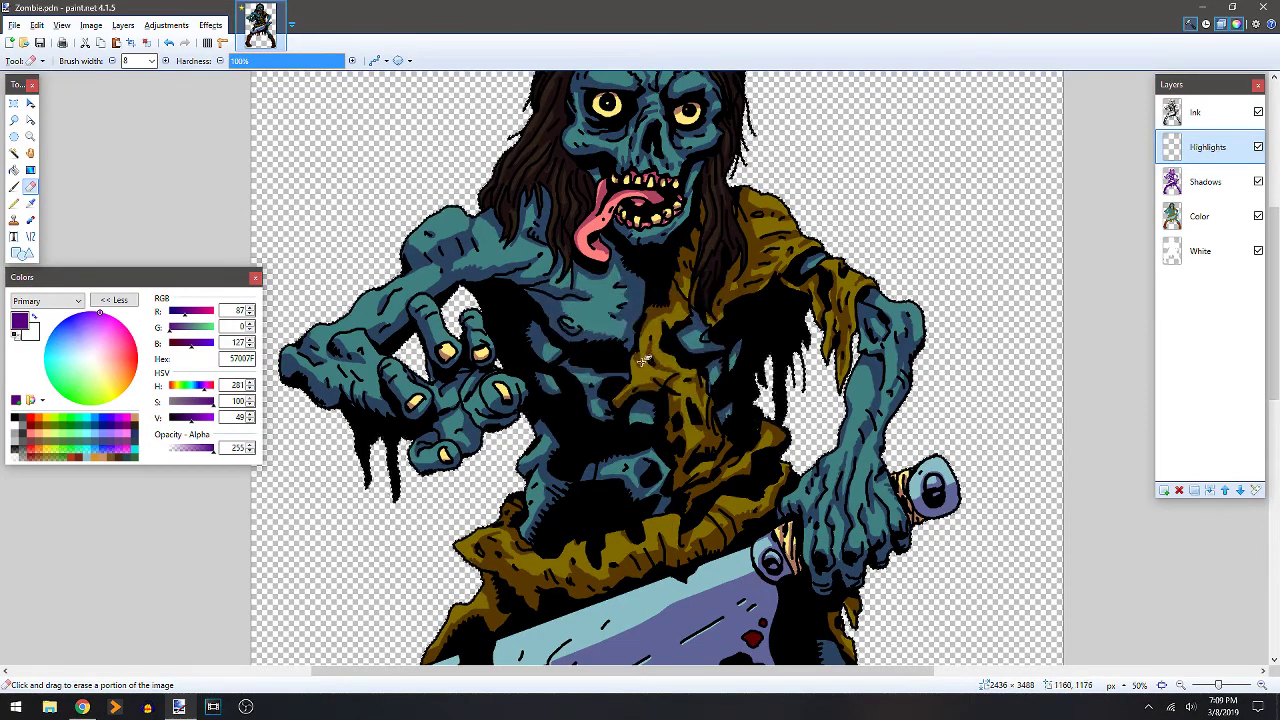
# Set the primary colour to pale yellow FFE97F.
pyautogui.click(54, 446)
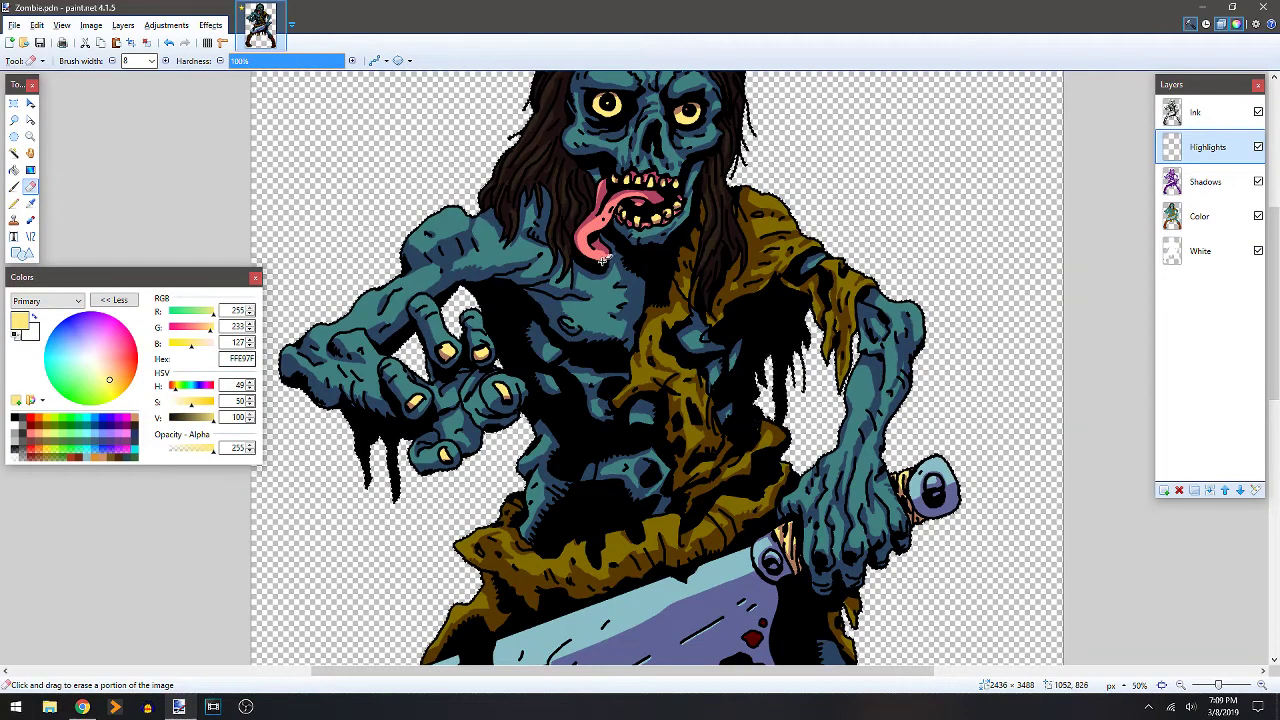
# Paint pale yellow highlights on the Highlights layer above the viewer's-left brow and beside the forehead crease with the 8 px Paintbrush.
pyautogui.press('b')
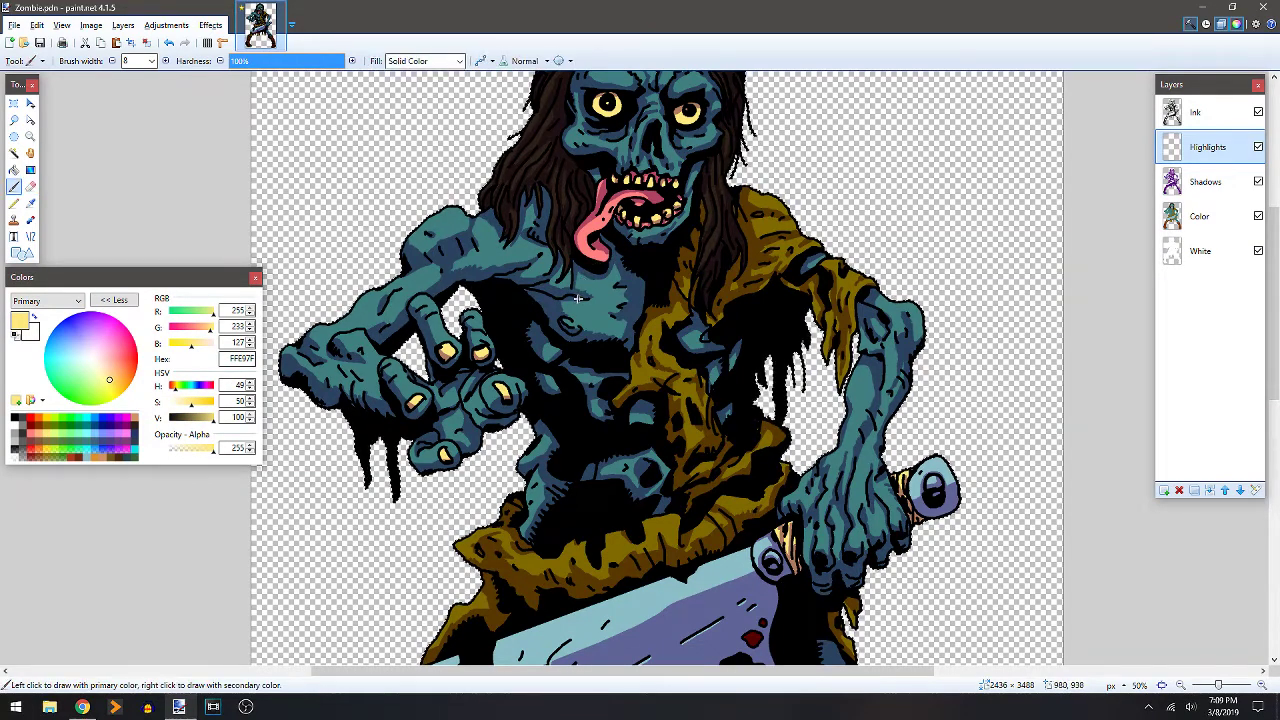
pyautogui.keyDown('ctrl'); pyautogui.scroll(3, 563, 273); pyautogui.keyUp('ctrl')
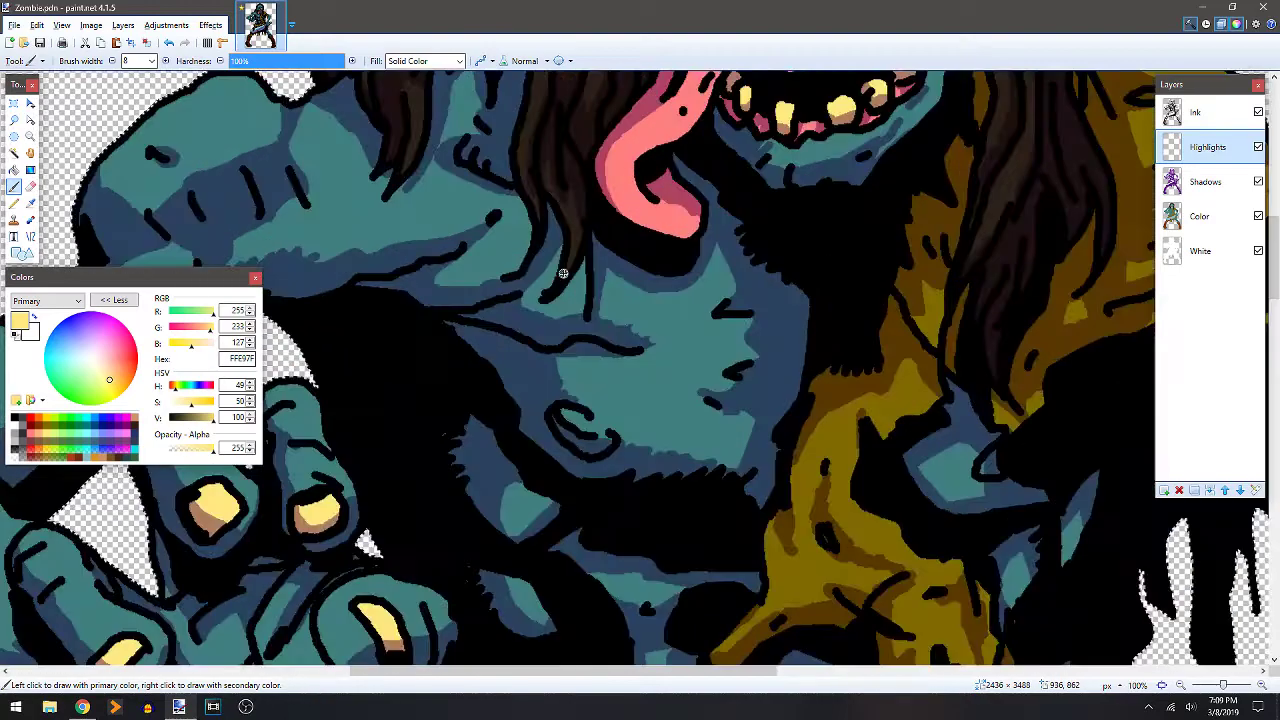
pyautogui.keyDown('ctrl'); pyautogui.scroll(-2, 713, 435); pyautogui.keyUp('ctrl')
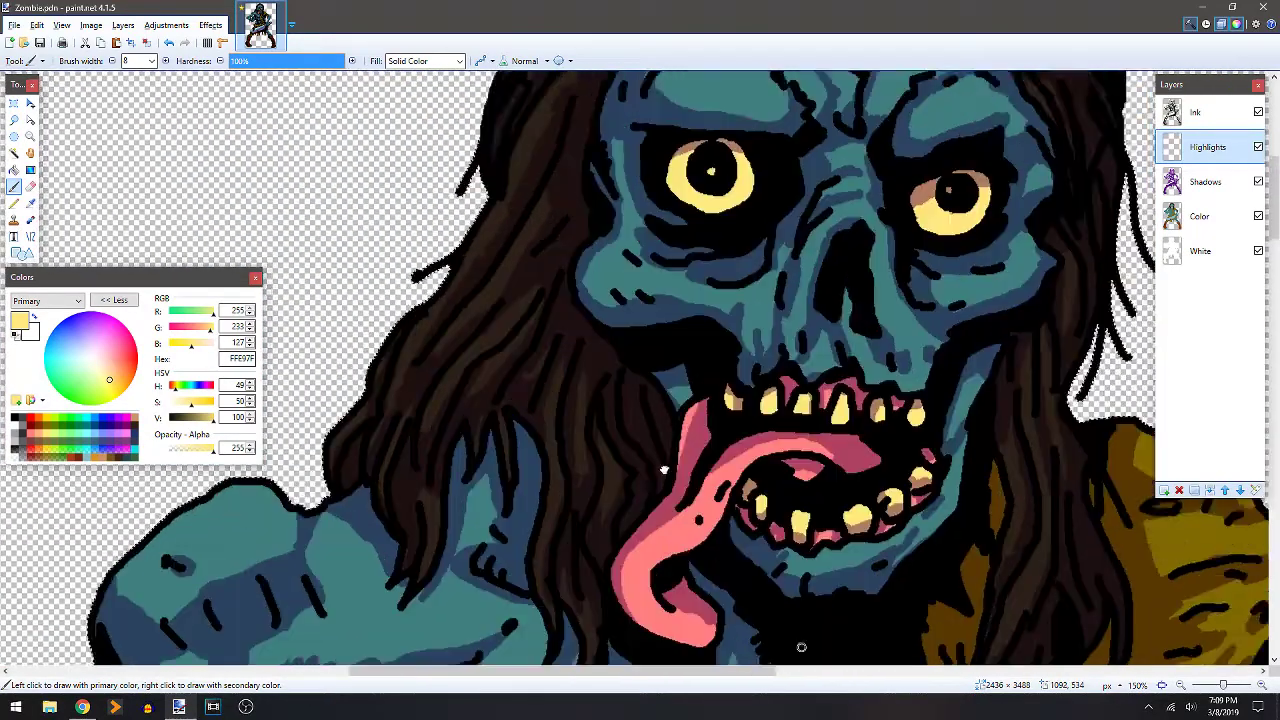
pyautogui.keyDown('ctrl'); pyautogui.scroll(2, 663, 280); pyautogui.keyUp('ctrl')
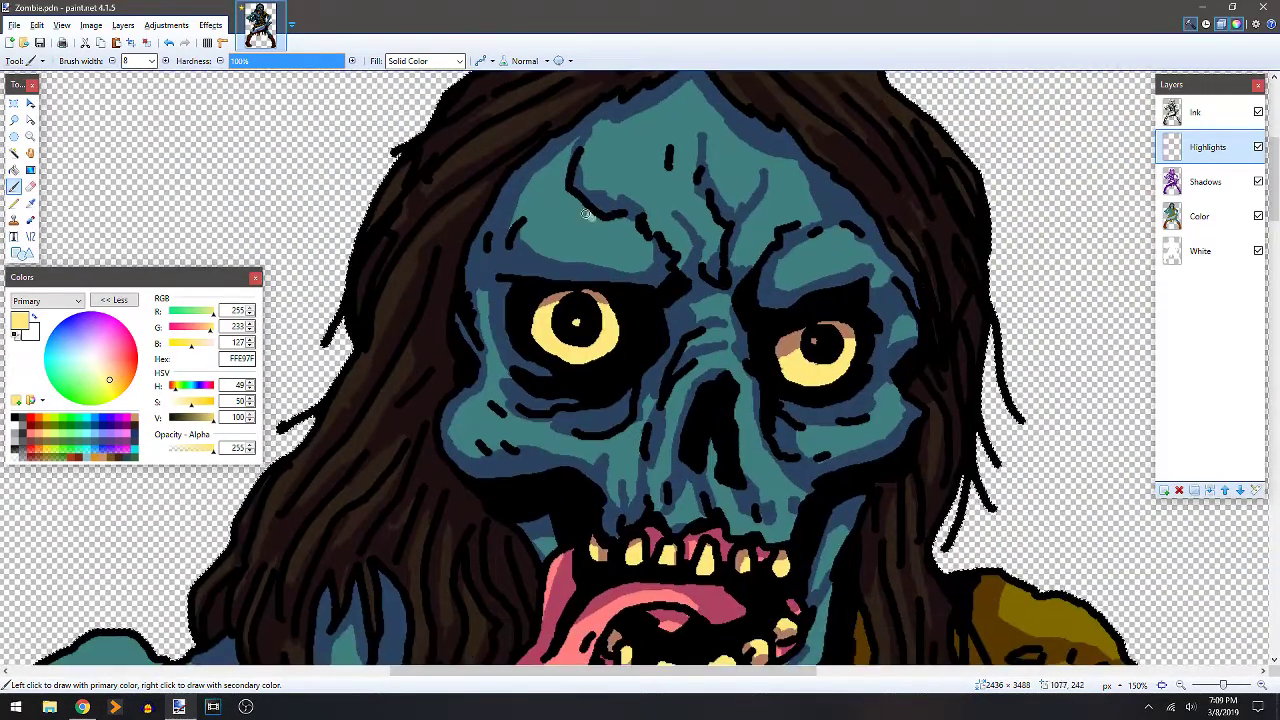
pyautogui.moveTo(586, 213); pyautogui.dragTo(558, 190)
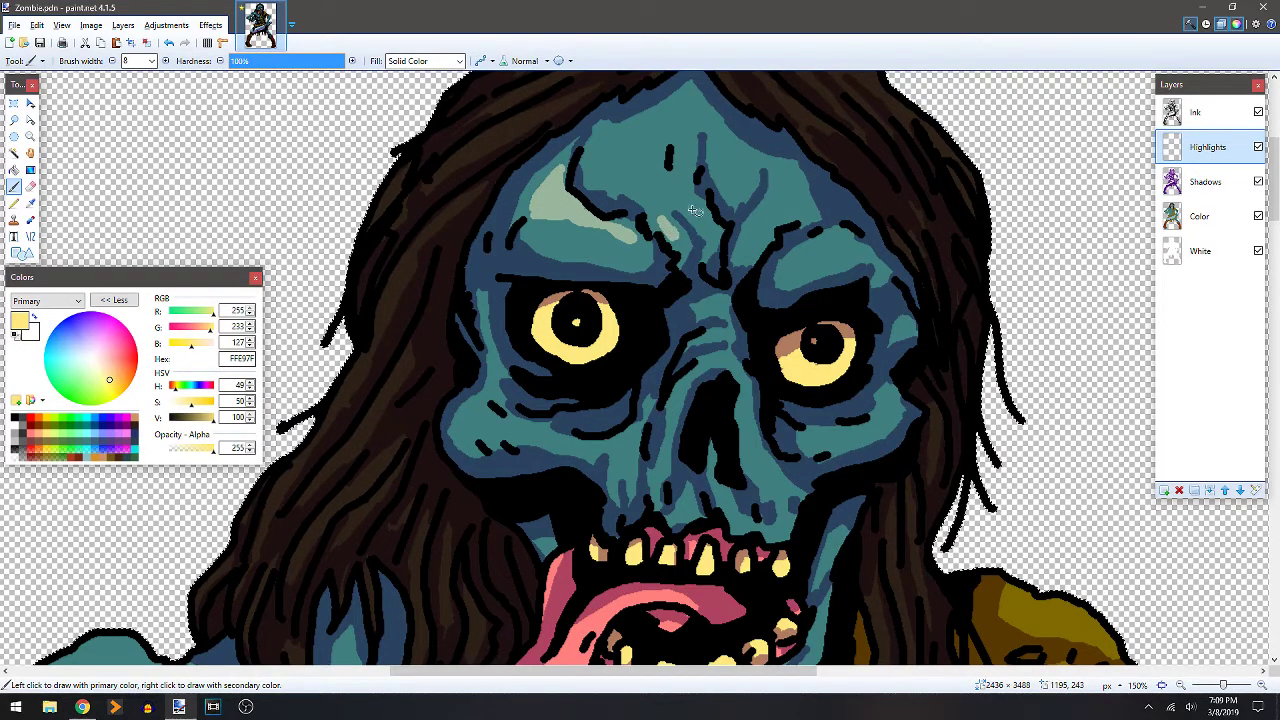
# Outline a highlight patch on the viewer's-left upper forehead and fill it with pale yellow, adding smaller strokes beside it.
pyautogui.moveTo(650, 177)
pyautogui.mouseDown()
pyautogui.moveTo(648, 130)
pyautogui.moveTo(606, 155)
pyautogui.moveTo(647, 179)
pyautogui.mouseUp()
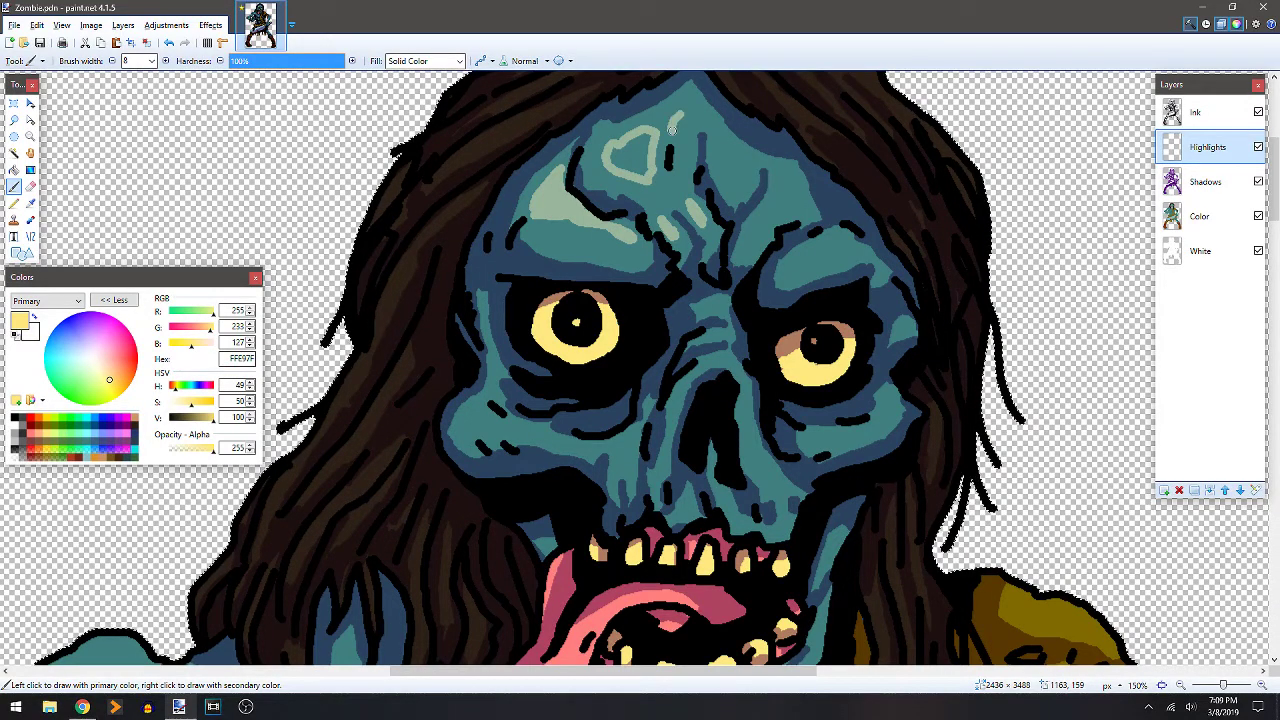
pyautogui.press('f')
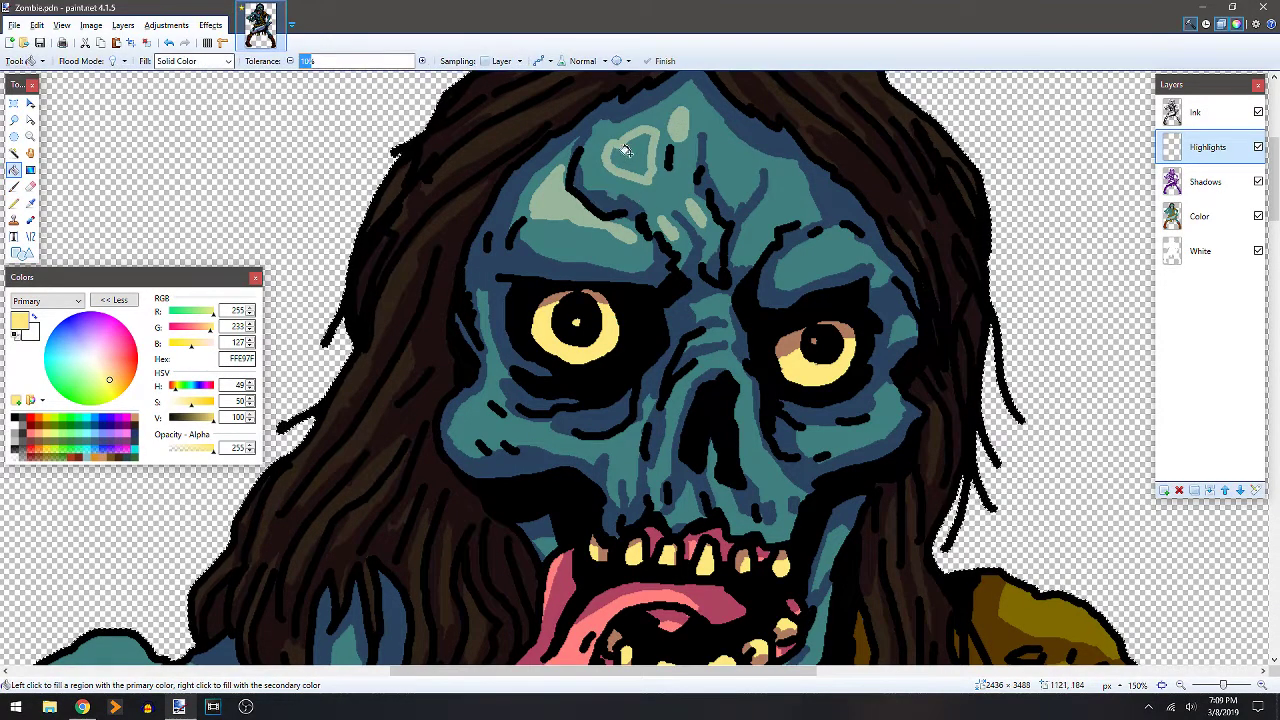
pyautogui.click(641, 158)
pyautogui.press('b')
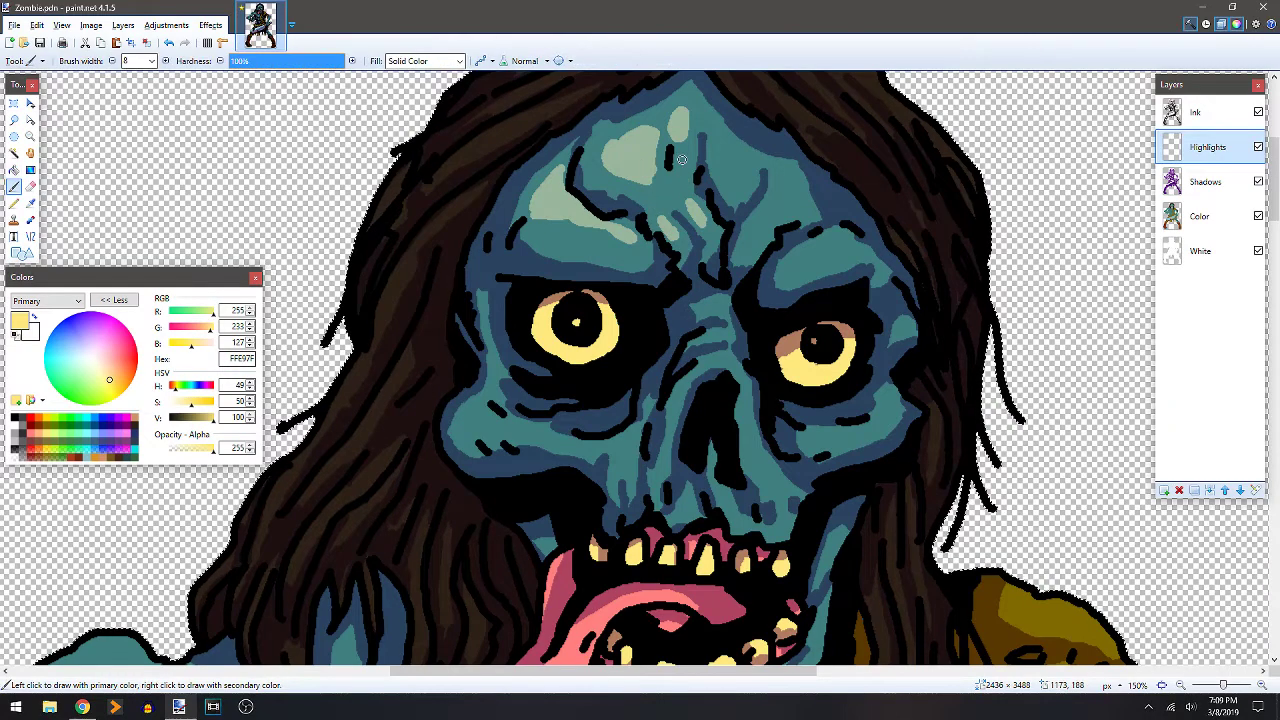
# Try a white FFFFFF highlight patch in the centre of the forehead.
pyautogui.click(20, 429)
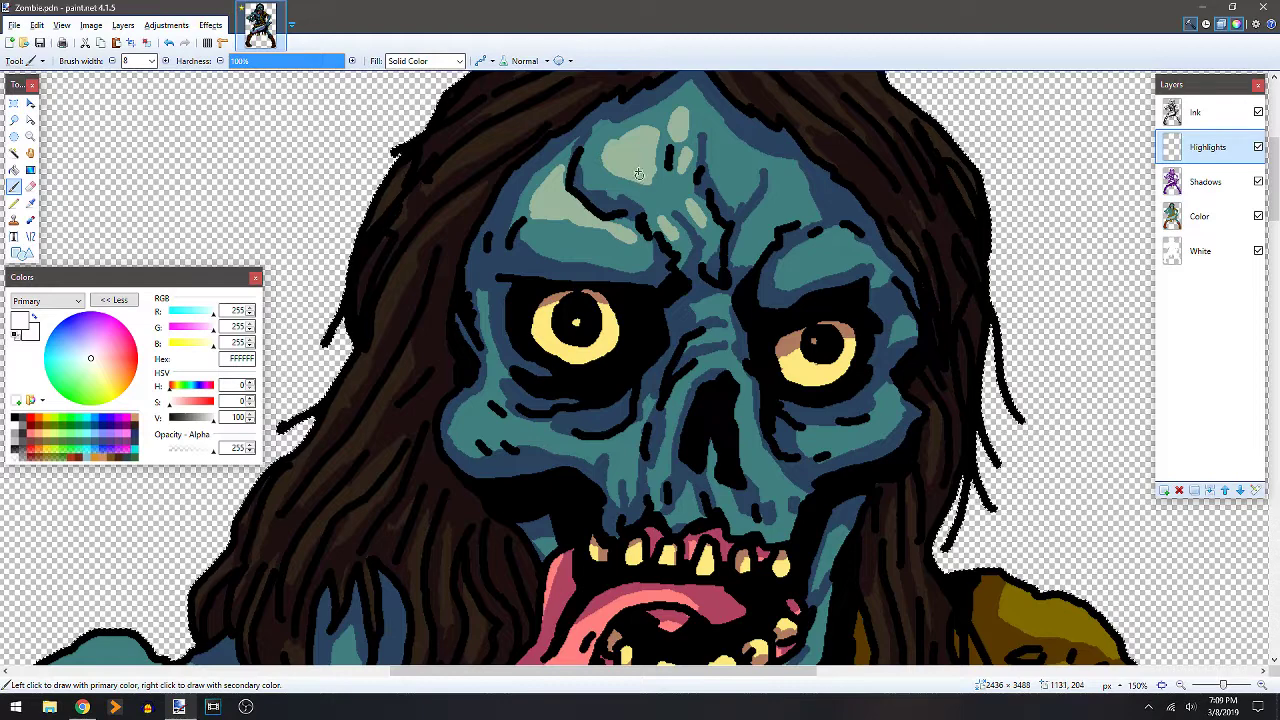
pyautogui.moveTo(664, 178); pyautogui.dragTo(665, 193)
pyautogui.keyDown('ctrl'); pyautogui.scroll(3, 658, 128); pyautogui.keyUp('ctrl')
pyautogui.moveTo(700, 310); pyautogui.dragTo(666, 286)
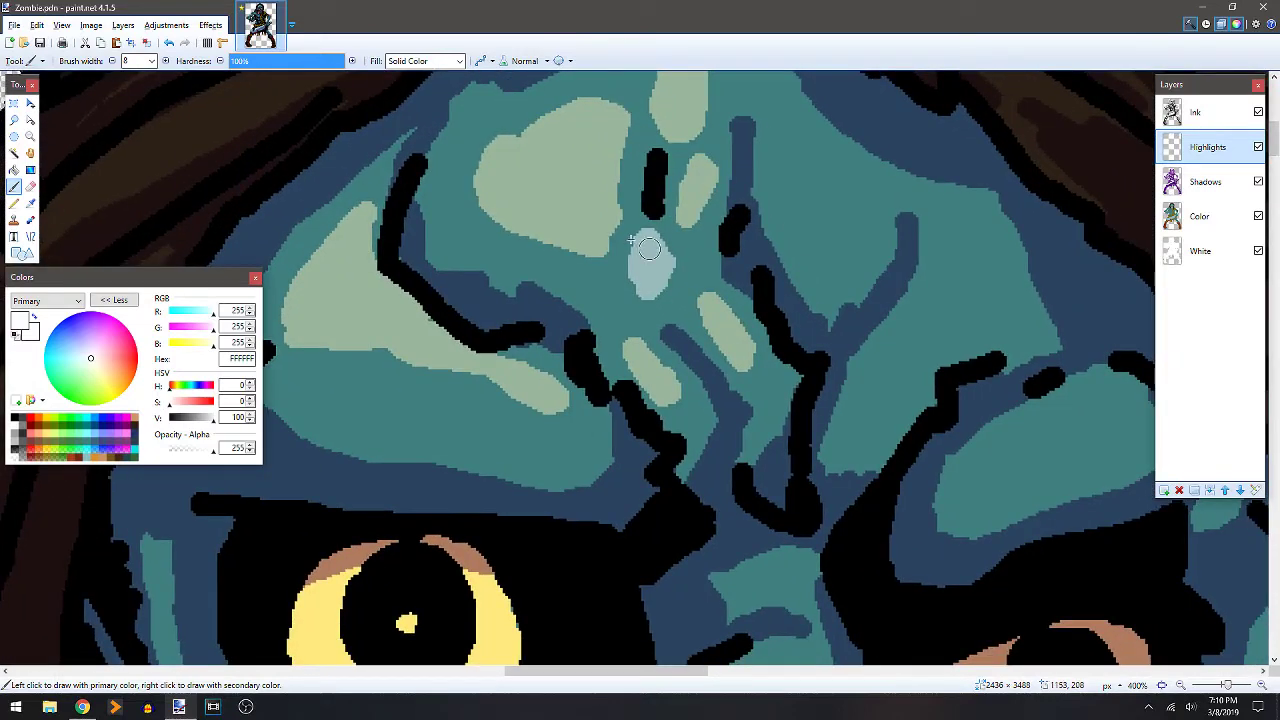
pyautogui.moveTo(648, 243); pyautogui.dragTo(634, 248)
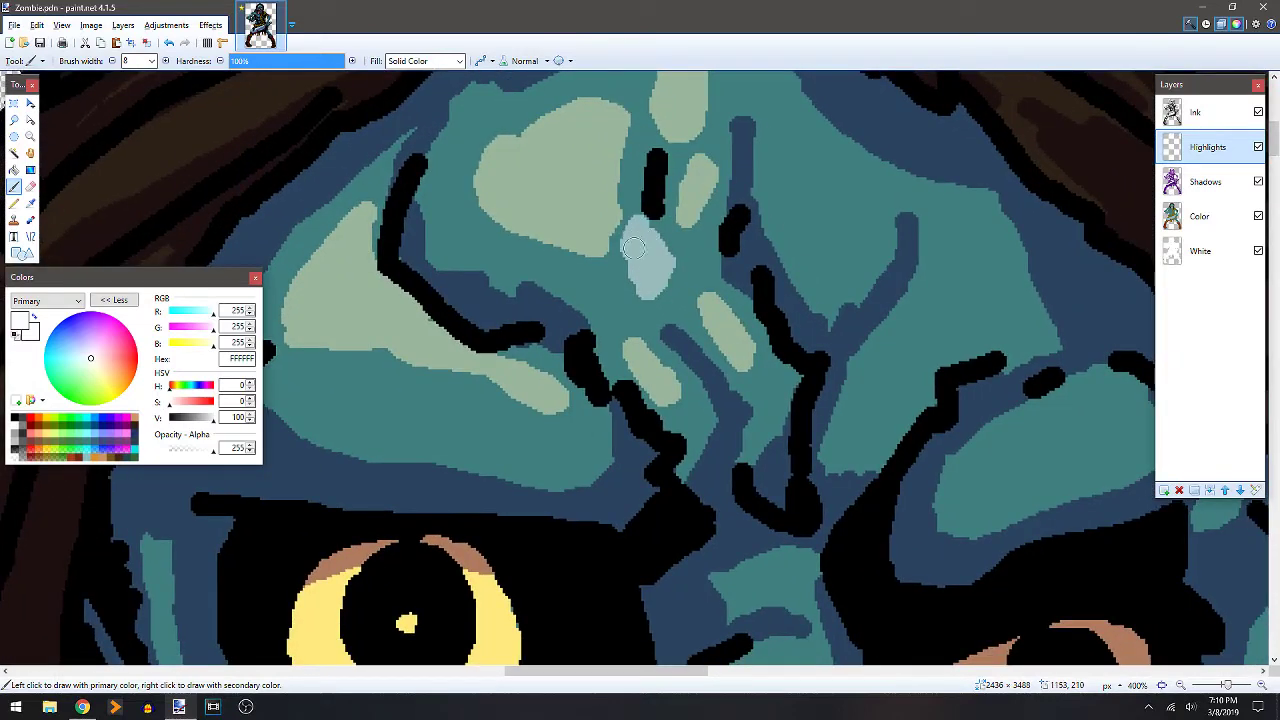
# Repaint the white forehead patch in pale yellow FFE97F and add highlight patches across the viewer's-right side of the forehead.
pyautogui.click(49, 437)
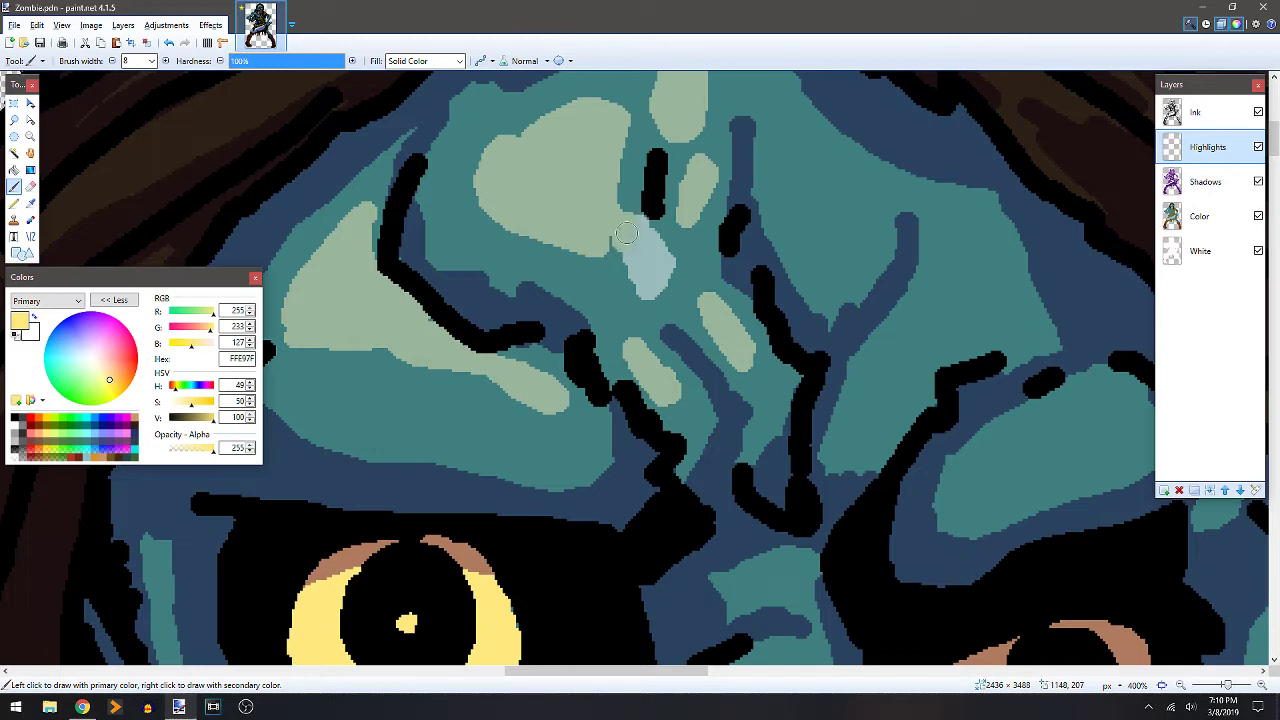
pyautogui.moveTo(633, 219)
pyautogui.mouseDown()
pyautogui.moveTo(659, 243)
pyautogui.moveTo(626, 242)
pyautogui.moveTo(628, 258)
pyautogui.moveTo(667, 255)
pyautogui.moveTo(650, 293)
pyautogui.moveTo(634, 273)
pyautogui.moveTo(657, 208)
pyautogui.mouseUp()
pyautogui.moveTo(805, 197)
pyautogui.mouseDown()
pyautogui.moveTo(722, 246)
pyautogui.moveTo(744, 223)
pyautogui.moveTo(678, 179)
pyautogui.moveTo(696, 239)
pyautogui.moveTo(768, 277)
pyautogui.moveTo(751, 247)
pyautogui.moveTo(774, 270)
pyautogui.moveTo(768, 240)
pyautogui.mouseUp()
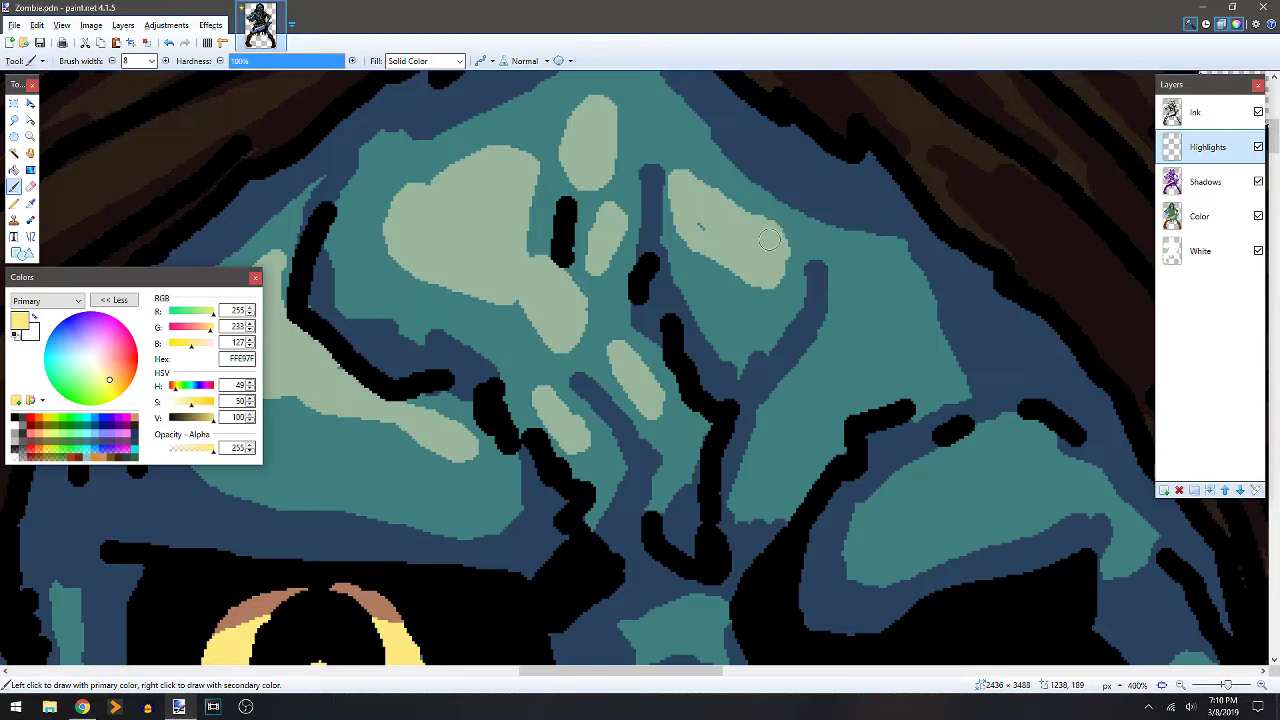
pyautogui.moveTo(687, 175)
pyautogui.mouseDown()
pyautogui.moveTo(676, 147)
pyautogui.moveTo(690, 166)
pyautogui.mouseUp()
pyautogui.moveTo(804, 351); pyautogui.dragTo(687, 308)
pyautogui.moveTo(750, 240)
pyautogui.mouseDown()
pyautogui.moveTo(701, 337)
pyautogui.moveTo(800, 302)
pyautogui.moveTo(768, 233)
pyautogui.moveTo(754, 305)
pyautogui.moveTo(781, 297)
pyautogui.moveTo(675, 352)
pyautogui.mouseUp()
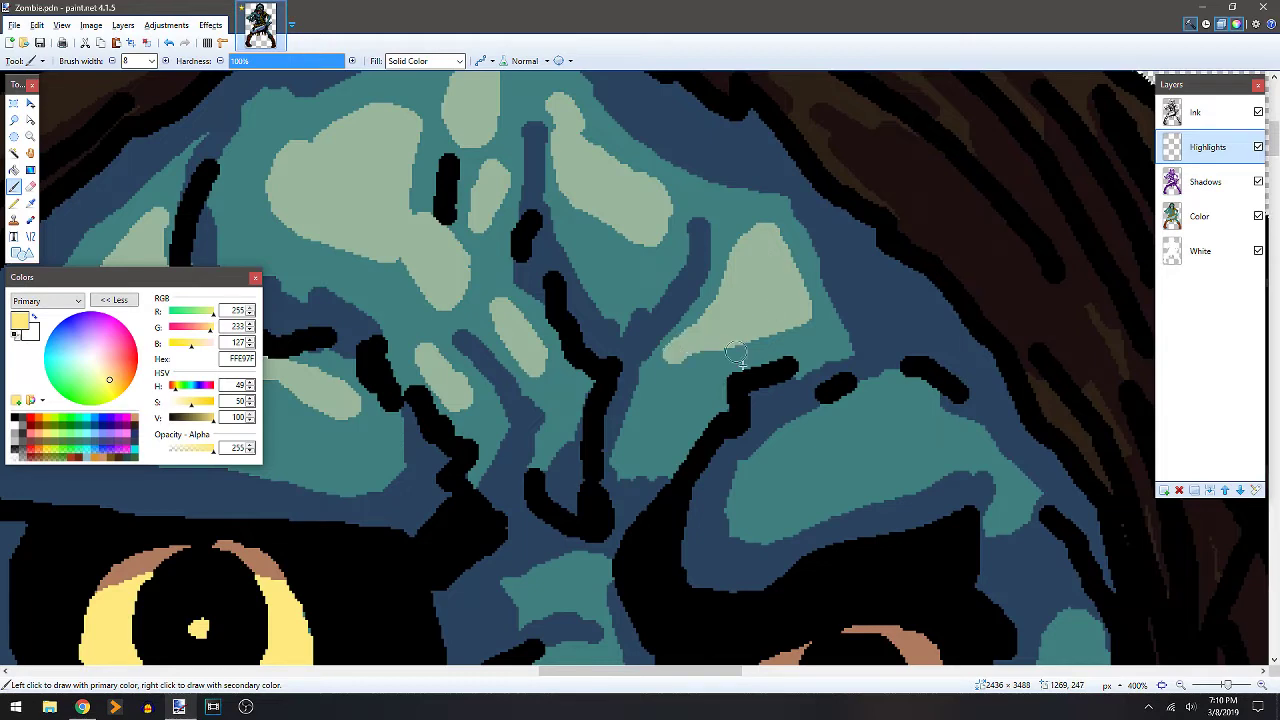
# Paint a curved pale yellow highlight along the brow above the viewer's-right eye.
pyautogui.moveTo(794, 342)
pyautogui.mouseDown()
pyautogui.moveTo(682, 233)
pyautogui.moveTo(566, 171)
pyautogui.mouseUp()
pyautogui.moveTo(700, 290)
pyautogui.mouseDown()
pyautogui.moveTo(614, 347)
pyautogui.moveTo(740, 289)
pyautogui.moveTo(735, 310)
pyautogui.moveTo(805, 328)
pyautogui.mouseUp()
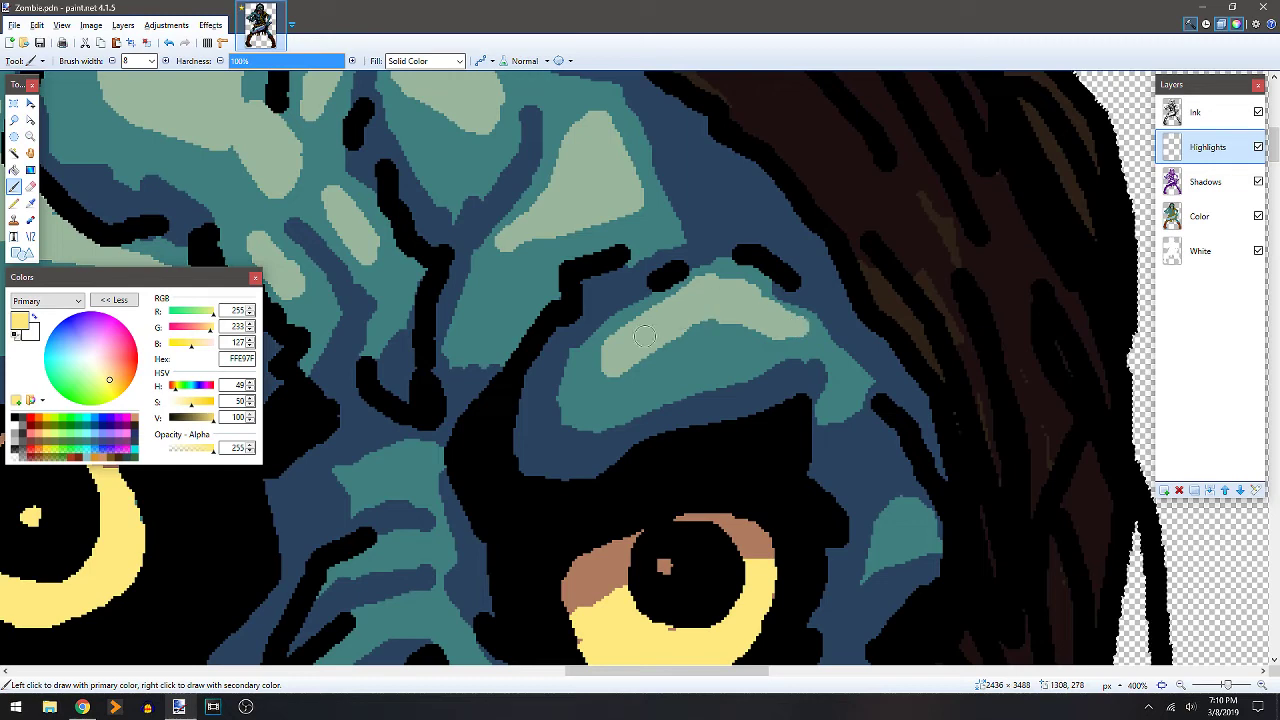
pyautogui.moveTo(600, 365)
pyautogui.mouseDown()
pyautogui.moveTo(719, 318)
pyautogui.moveTo(596, 370)
pyautogui.mouseUp()
# Paint highlights on the lower parts of both yellow eyeballs.
pyautogui.moveTo(580, 414); pyautogui.dragTo(628, 216)
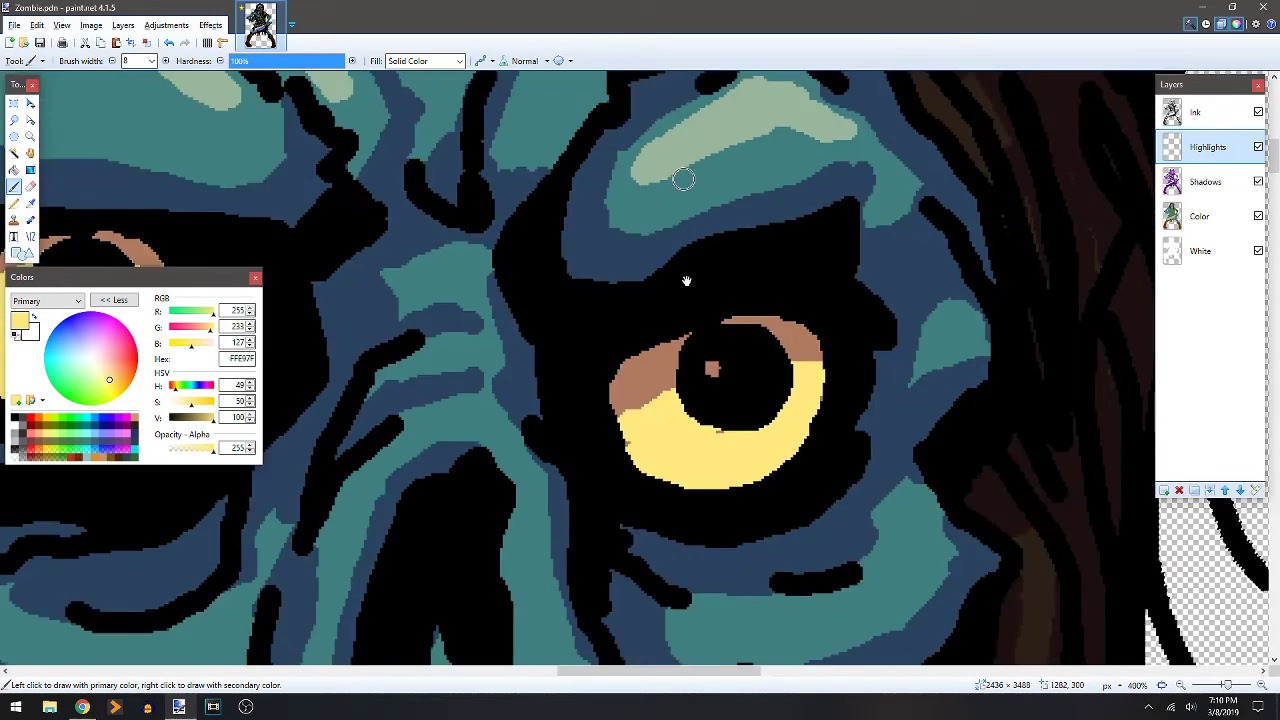
pyautogui.moveTo(686, 445)
pyautogui.mouseDown()
pyautogui.moveTo(740, 404)
pyautogui.moveTo(711, 442)
pyautogui.moveTo(750, 437)
pyautogui.moveTo(781, 413)
pyautogui.moveTo(747, 451)
pyautogui.moveTo(773, 442)
pyautogui.moveTo(686, 442)
pyautogui.mouseUp()
pyautogui.moveTo(271, 428)
pyautogui.mouseDown()
pyautogui.moveTo(503, 314)
pyautogui.moveTo(701, 314)
pyautogui.mouseUp()
pyautogui.moveTo(466, 264)
pyautogui.mouseDown()
pyautogui.moveTo(541, 246)
pyautogui.moveTo(553, 278)
pyautogui.moveTo(530, 252)
pyautogui.mouseUp()
# Paint three short highlights between the wrinkles on the bridge of the nose.
pyautogui.moveTo(744, 226)
pyautogui.mouseDown()
pyautogui.moveTo(548, 312)
pyautogui.moveTo(482, 292)
pyautogui.mouseUp()
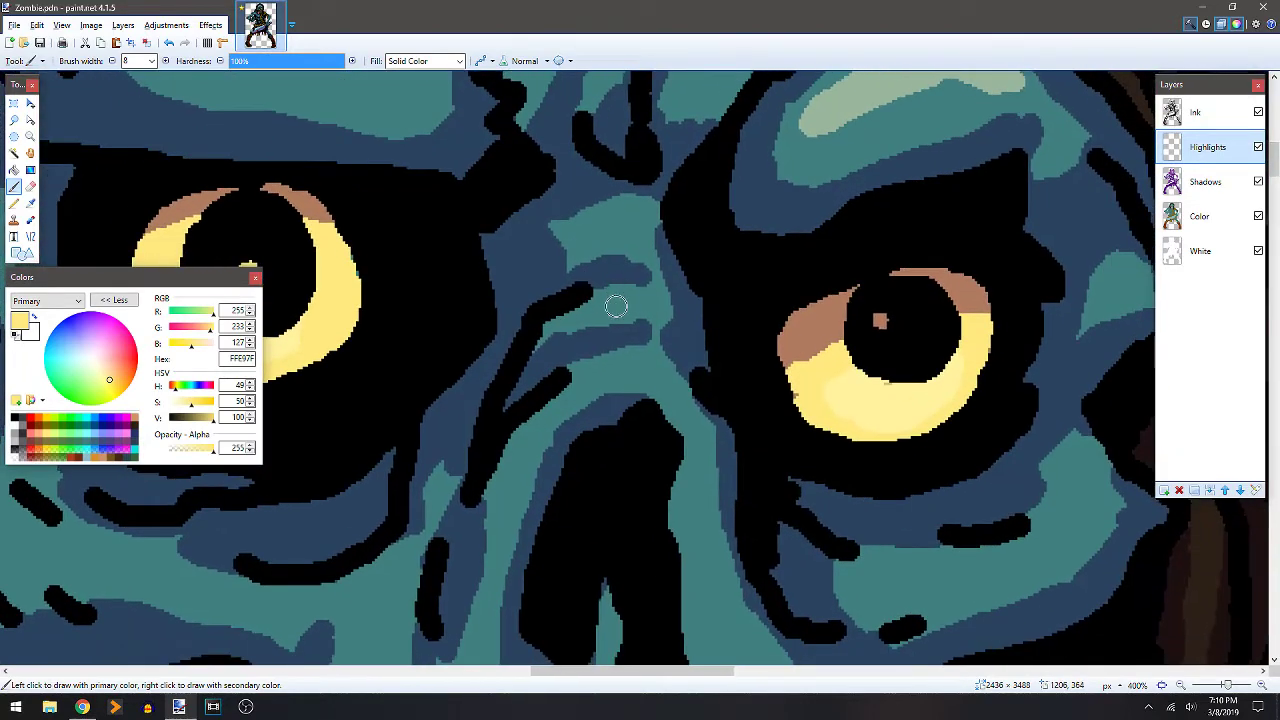
pyautogui.moveTo(614, 301); pyautogui.dragTo(634, 301)
pyautogui.moveTo(600, 236); pyautogui.dragTo(625, 236)
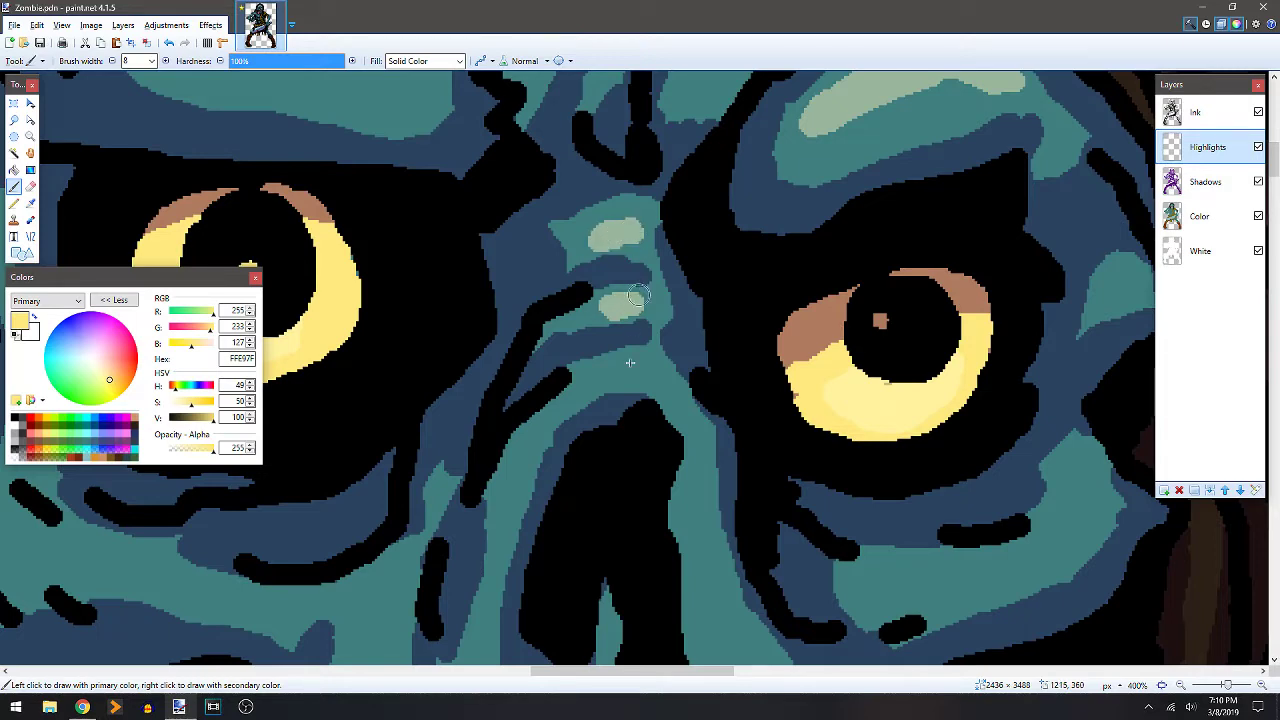
pyautogui.moveTo(598, 374)
pyautogui.mouseDown()
pyautogui.moveTo(633, 370)
pyautogui.moveTo(625, 378)
pyautogui.mouseUp()
# Paint highlights beside the viewer's-left eye, over the cheekbone below it and on the folds towards the nose.
pyautogui.scroll(-2, 602, 315)
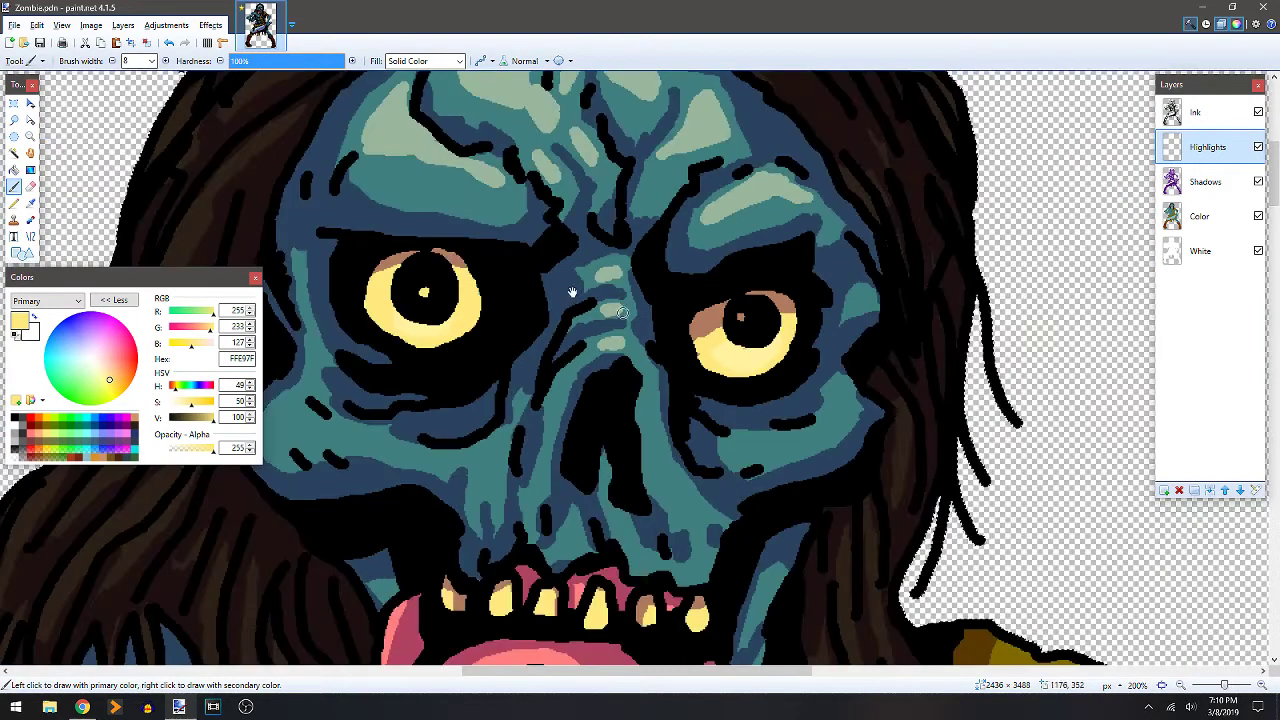
pyautogui.moveTo(605, 284); pyautogui.dragTo(731, 253)
pyautogui.moveTo(438, 316); pyautogui.dragTo(447, 319)
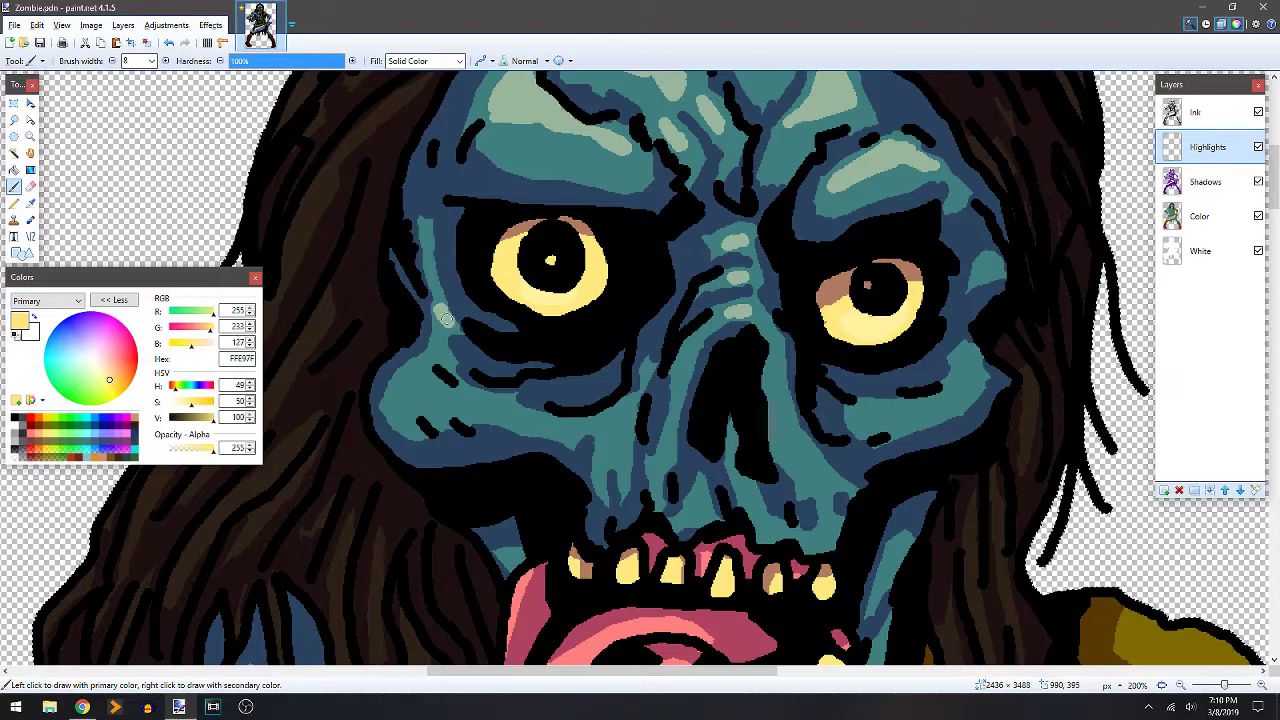
pyautogui.moveTo(430, 386)
pyautogui.mouseDown()
pyautogui.moveTo(408, 410)
pyautogui.moveTo(455, 408)
pyautogui.moveTo(427, 401)
pyautogui.mouseUp()
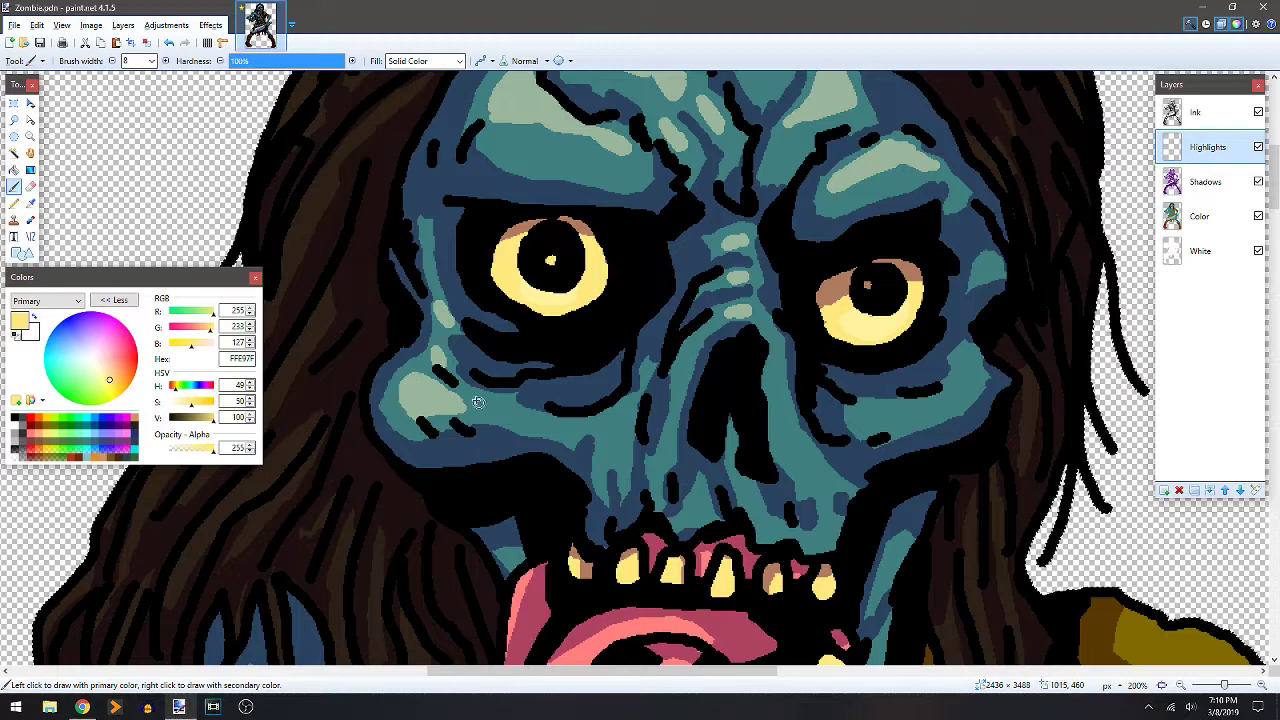
pyautogui.moveTo(478, 402); pyautogui.dragTo(474, 400)
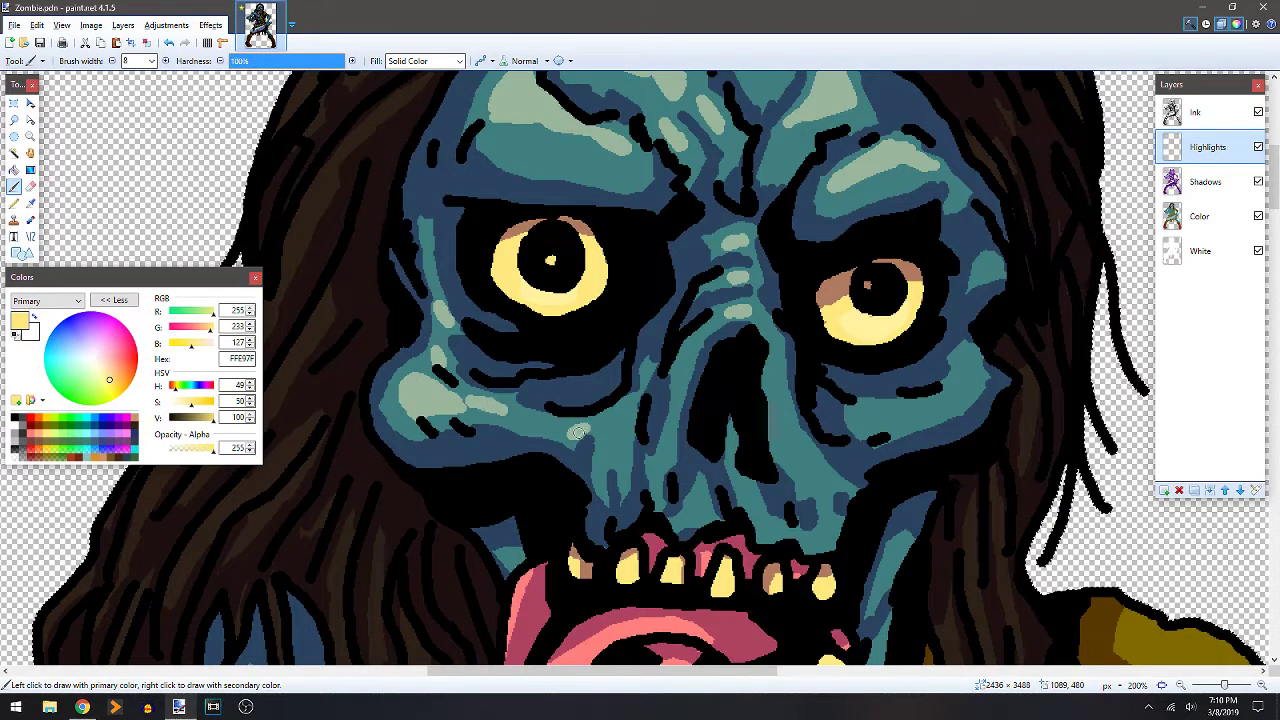
pyautogui.moveTo(609, 435)
pyautogui.mouseDown()
pyautogui.moveTo(612, 452)
pyautogui.moveTo(623, 430)
pyautogui.mouseUp()
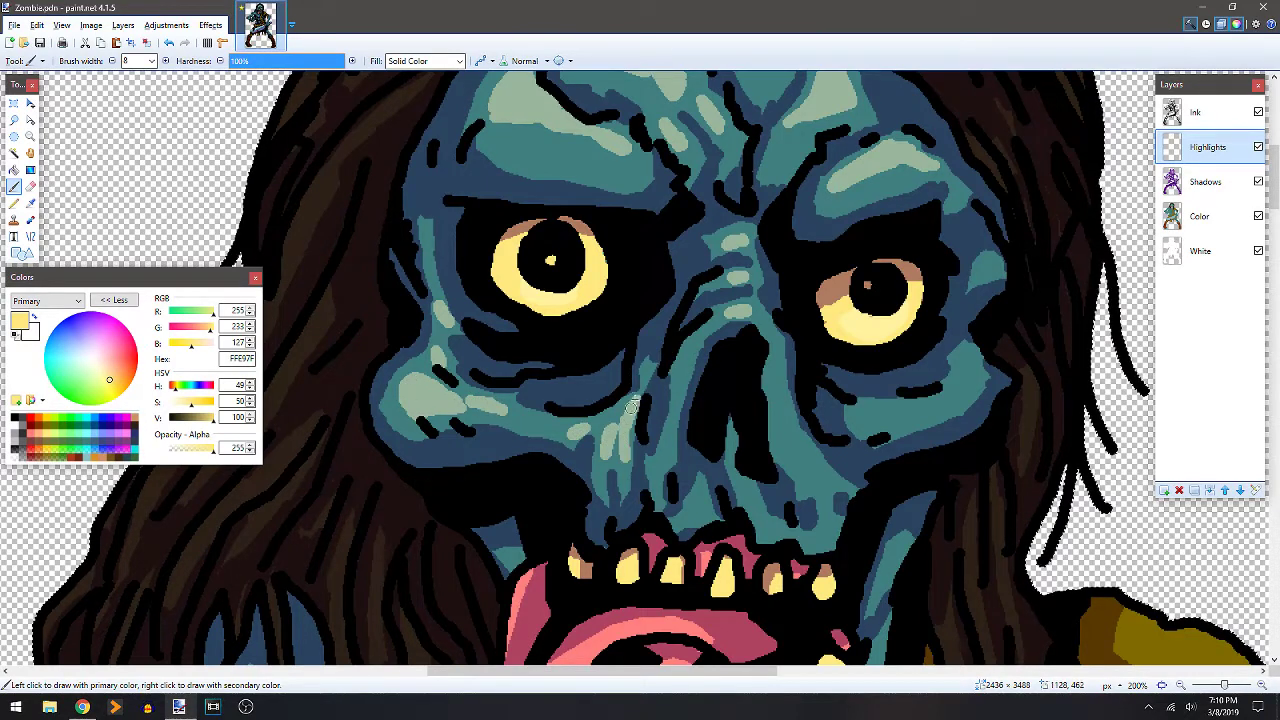
# Paint highlights around the rim of the nose cavity, down the nasal folds and onto the skin above the upper teeth.
pyautogui.moveTo(695, 343); pyautogui.dragTo(731, 315)
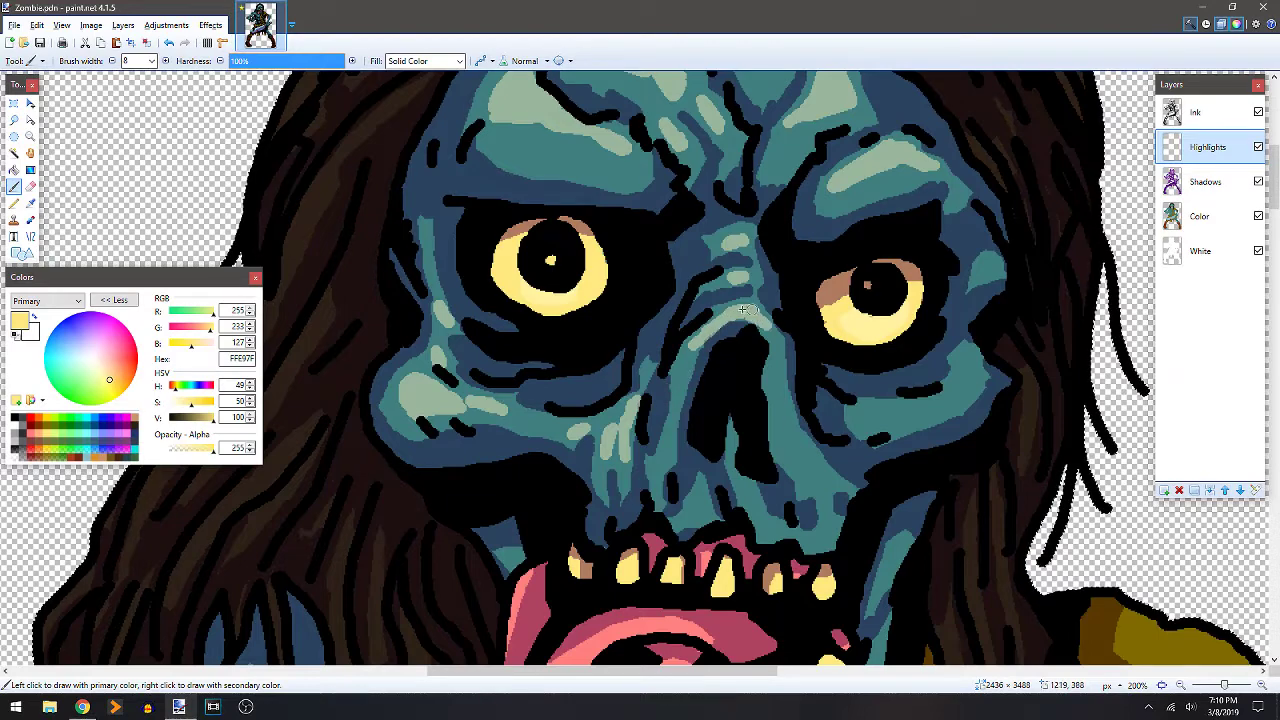
pyautogui.moveTo(660, 464); pyautogui.dragTo(678, 388)
pyautogui.moveTo(733, 430)
pyautogui.mouseDown()
pyautogui.moveTo(754, 513)
pyautogui.moveTo(742, 504)
pyautogui.moveTo(756, 509)
pyautogui.moveTo(746, 487)
pyautogui.moveTo(707, 505)
pyautogui.mouseUp()
pyautogui.moveTo(773, 363)
pyautogui.mouseDown()
pyautogui.moveTo(764, 330)
pyautogui.moveTo(772, 380)
pyautogui.mouseUp()
pyautogui.moveTo(788, 439); pyautogui.dragTo(776, 404)
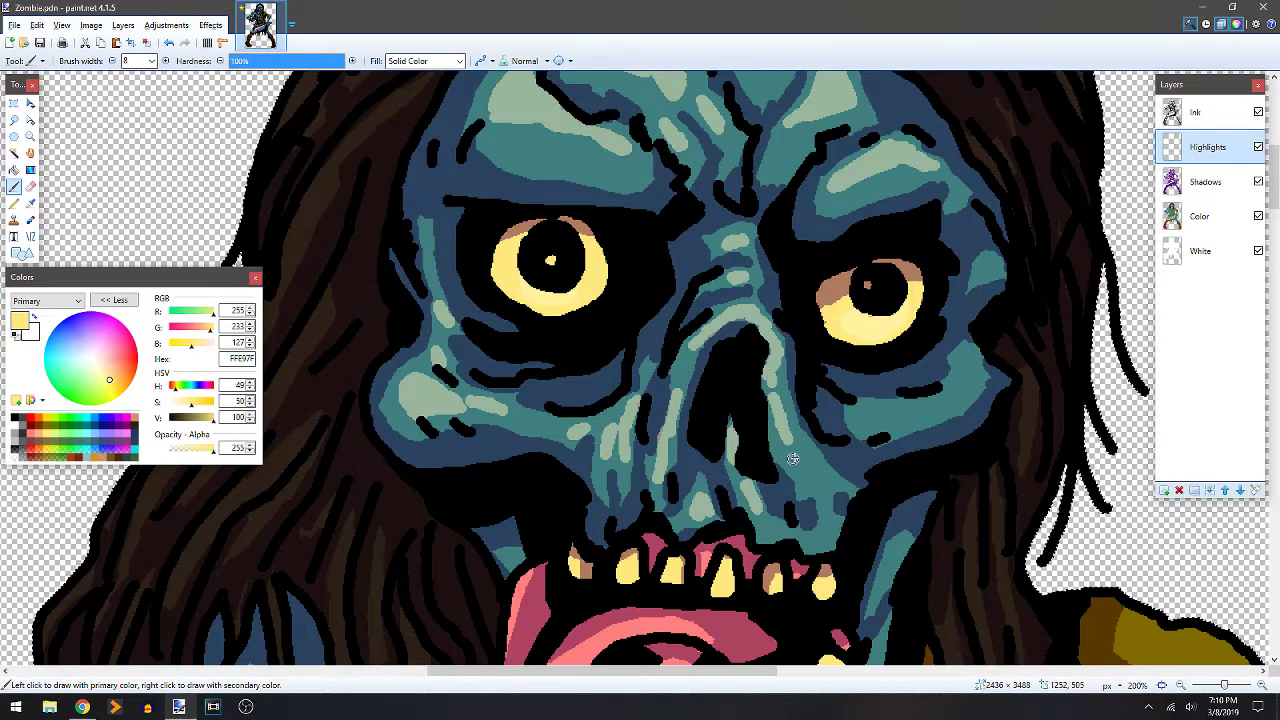
pyautogui.moveTo(792, 458); pyautogui.dragTo(826, 512)
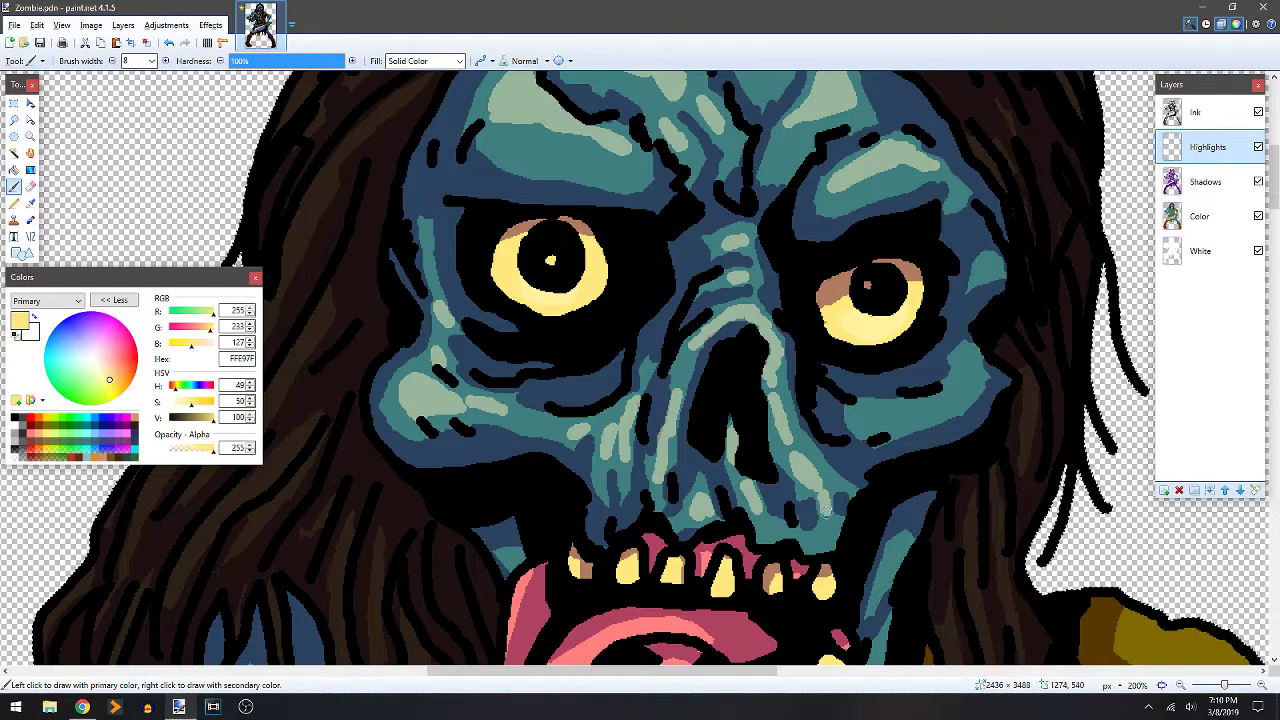
pyautogui.click(775, 529)
pyautogui.click(820, 530)
# Paint highlights on the viewer's-right cheekbone and on the temple beside the eye.
pyautogui.moveTo(845, 409)
pyautogui.mouseDown()
pyautogui.moveTo(709, 418)
pyautogui.moveTo(779, 420)
pyautogui.mouseUp()
pyautogui.click(769, 417)
pyautogui.moveTo(822, 371); pyautogui.dragTo(818, 401)
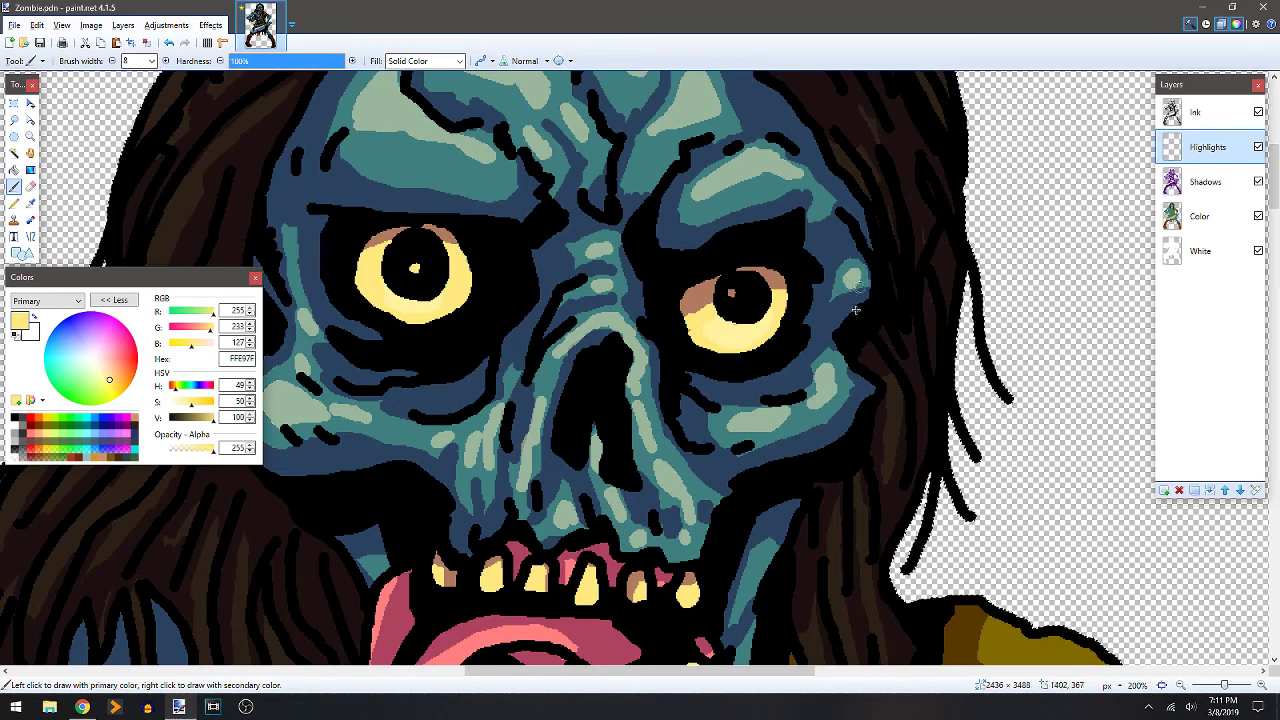
pyautogui.moveTo(747, 323); pyautogui.dragTo(831, 277)
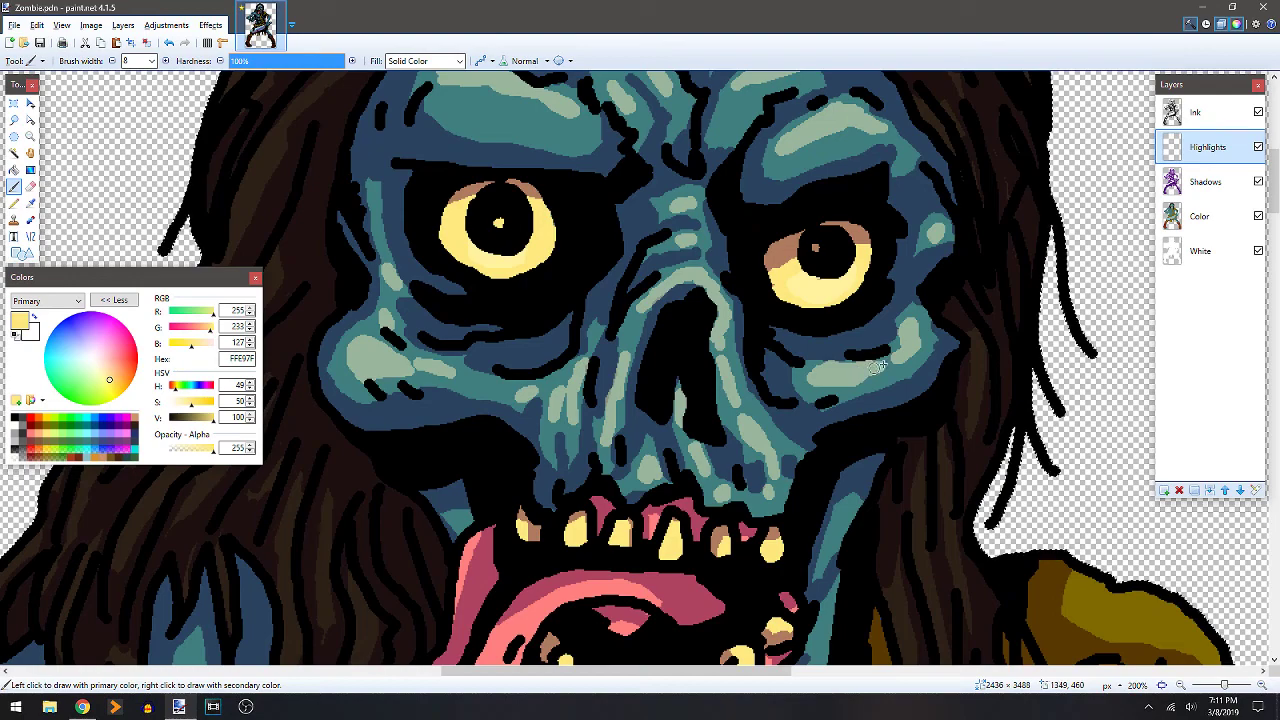
# Paint highlights along the length and tip of the hanging tongue and on the teeth.
pyautogui.scroll(1, 856, 410)
pyautogui.hscroll(-1, 856, 410)
pyautogui.scroll(1, 810, 378)
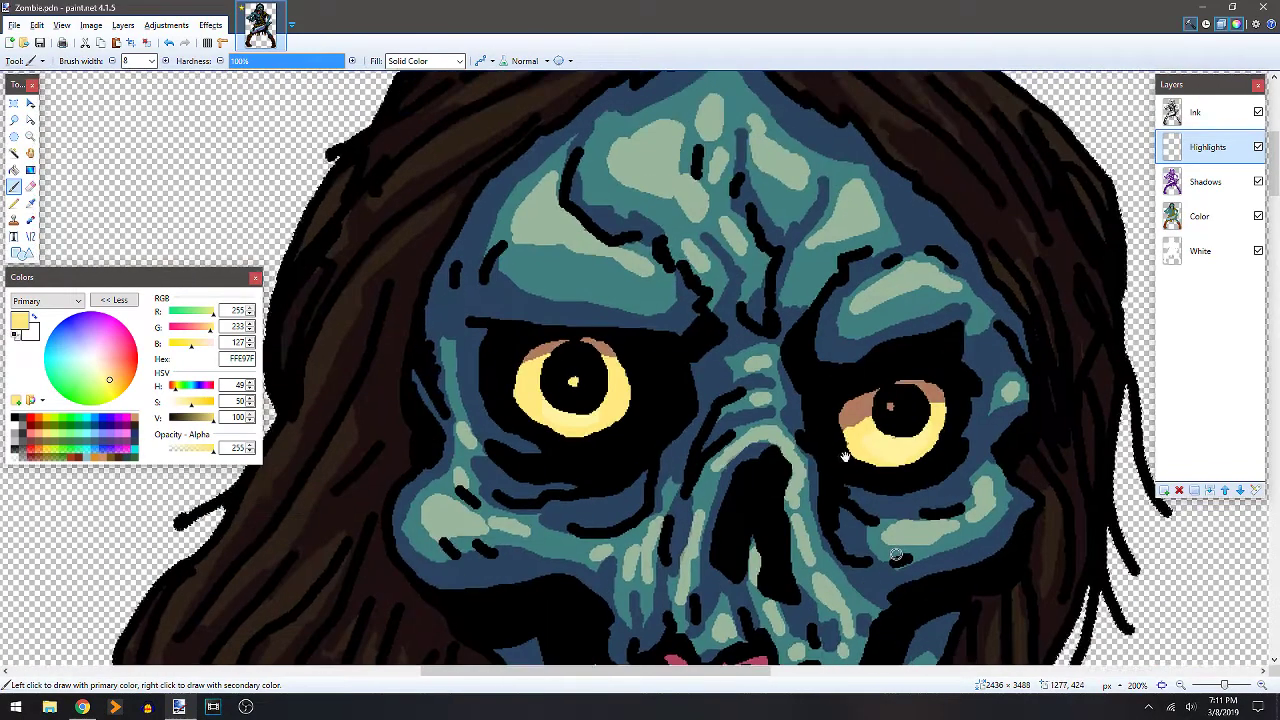
pyautogui.scroll(-6, 810, 378)
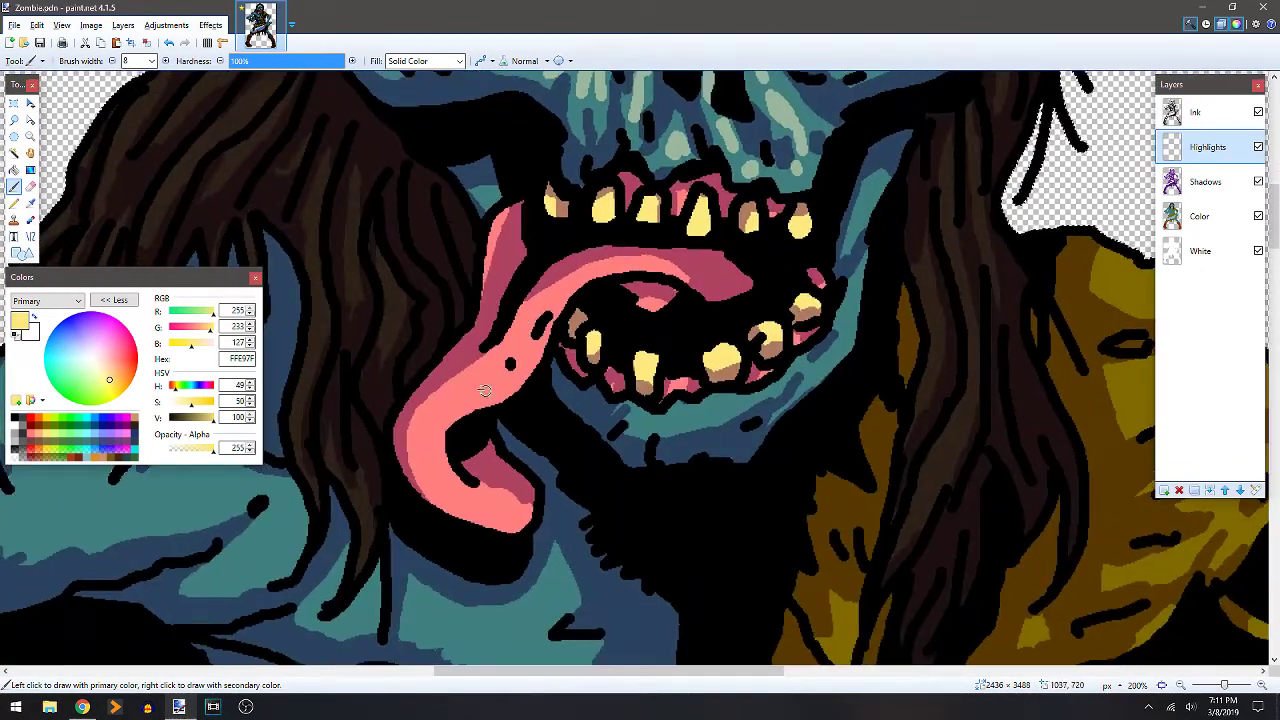
pyautogui.moveTo(434, 427)
pyautogui.mouseDown()
pyautogui.moveTo(509, 366)
pyautogui.moveTo(461, 392)
pyautogui.mouseUp()
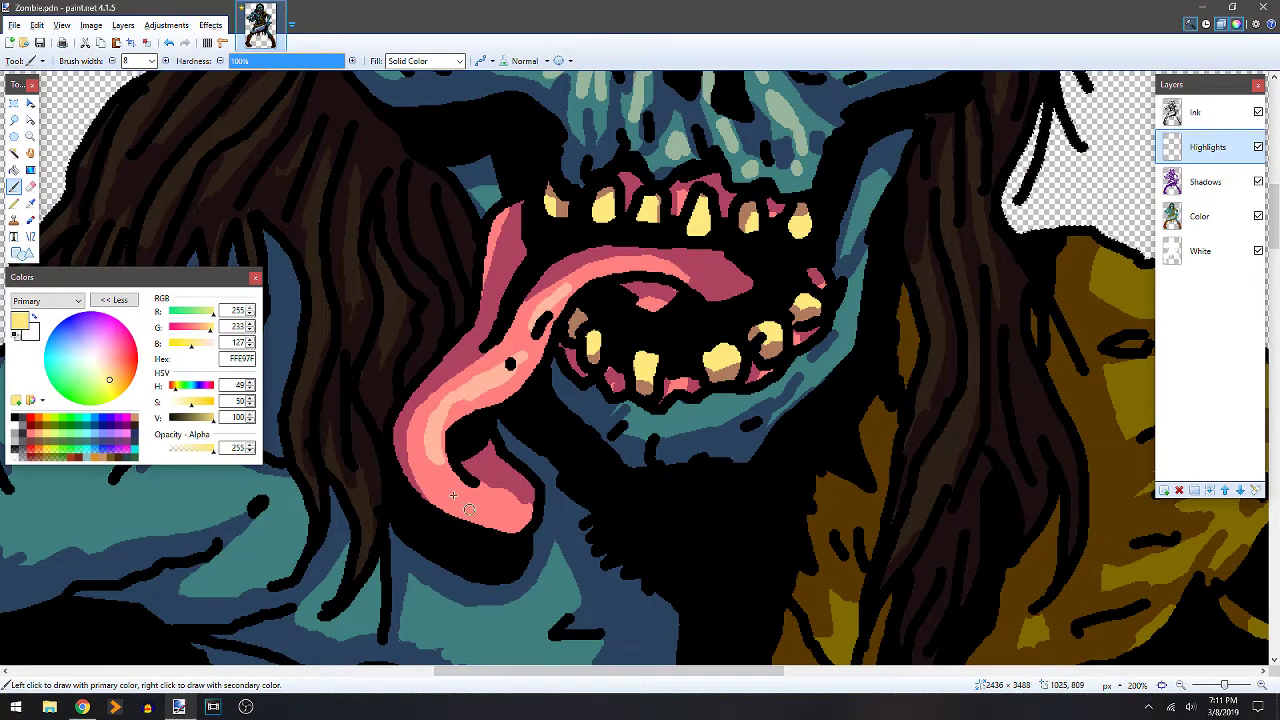
pyautogui.moveTo(449, 485); pyautogui.dragTo(500, 509)
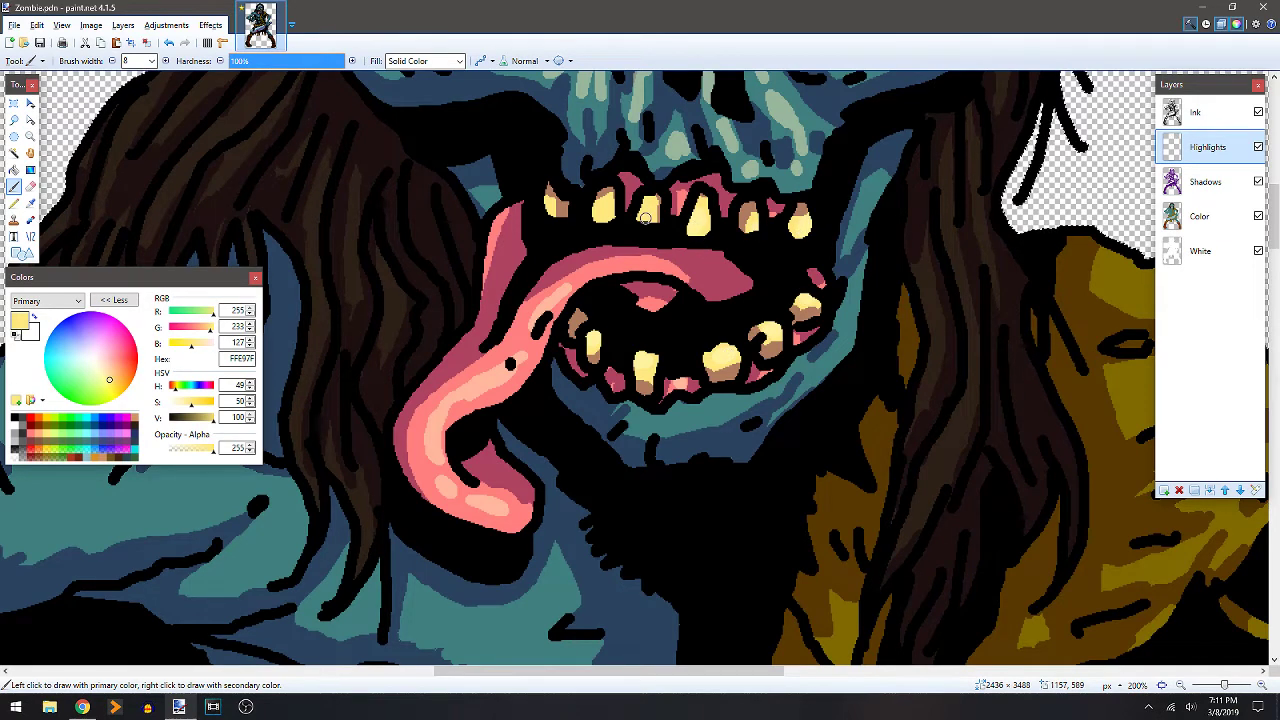
# Paint short highlight strokes down the viewer's-right jaw and along the chin below the lower teeth.
pyautogui.moveTo(850, 229); pyautogui.dragTo(862, 215)
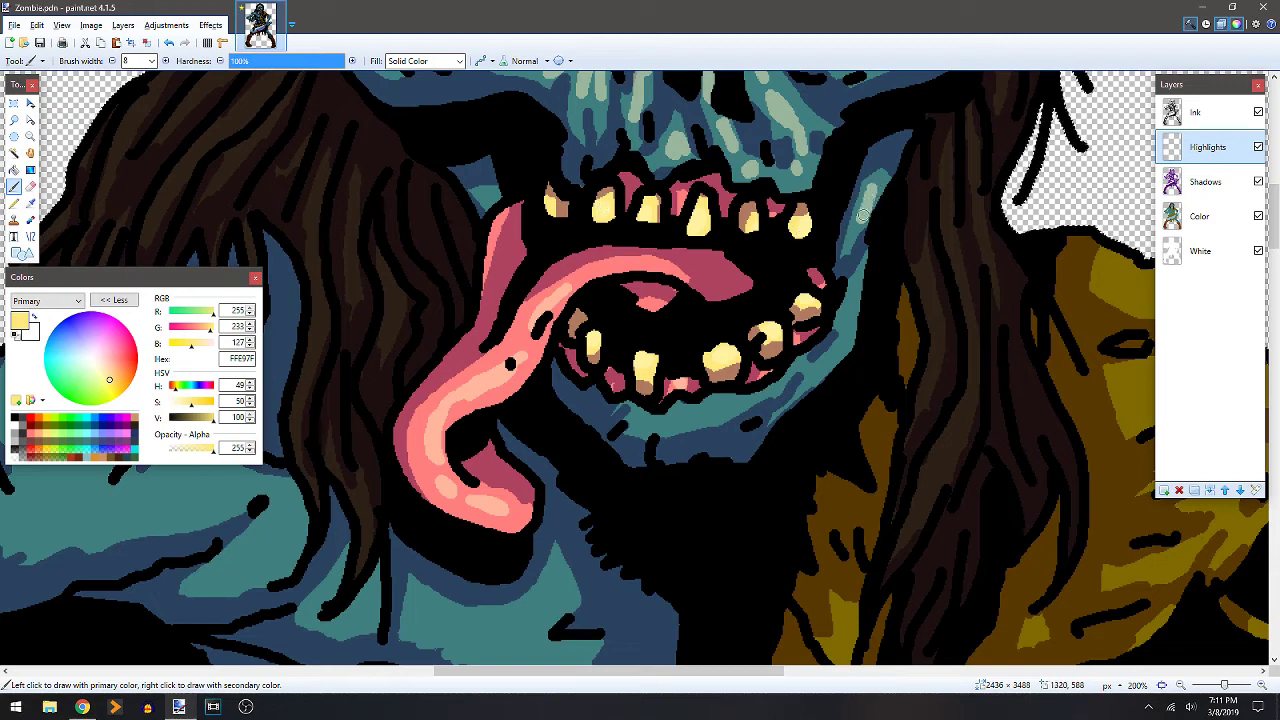
pyautogui.moveTo(848, 316); pyautogui.dragTo(856, 291)
pyautogui.moveTo(839, 355); pyautogui.dragTo(815, 373)
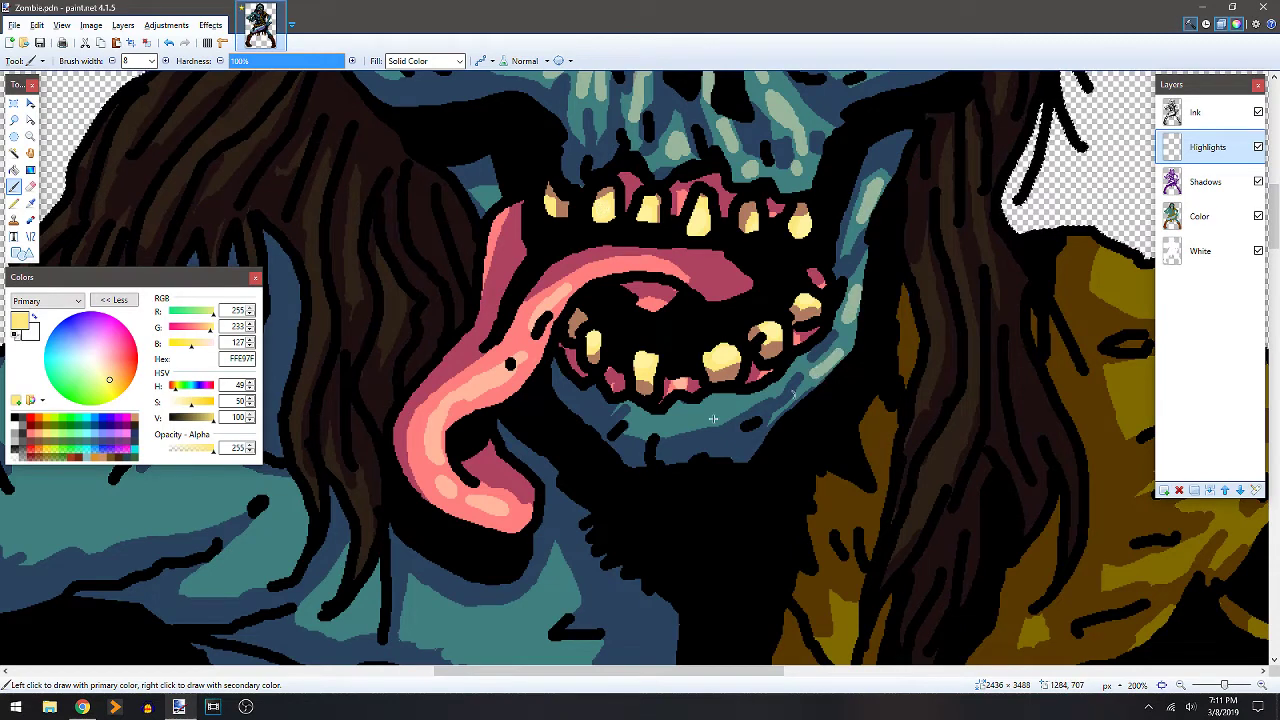
pyautogui.moveTo(673, 419); pyautogui.dragTo(728, 400)
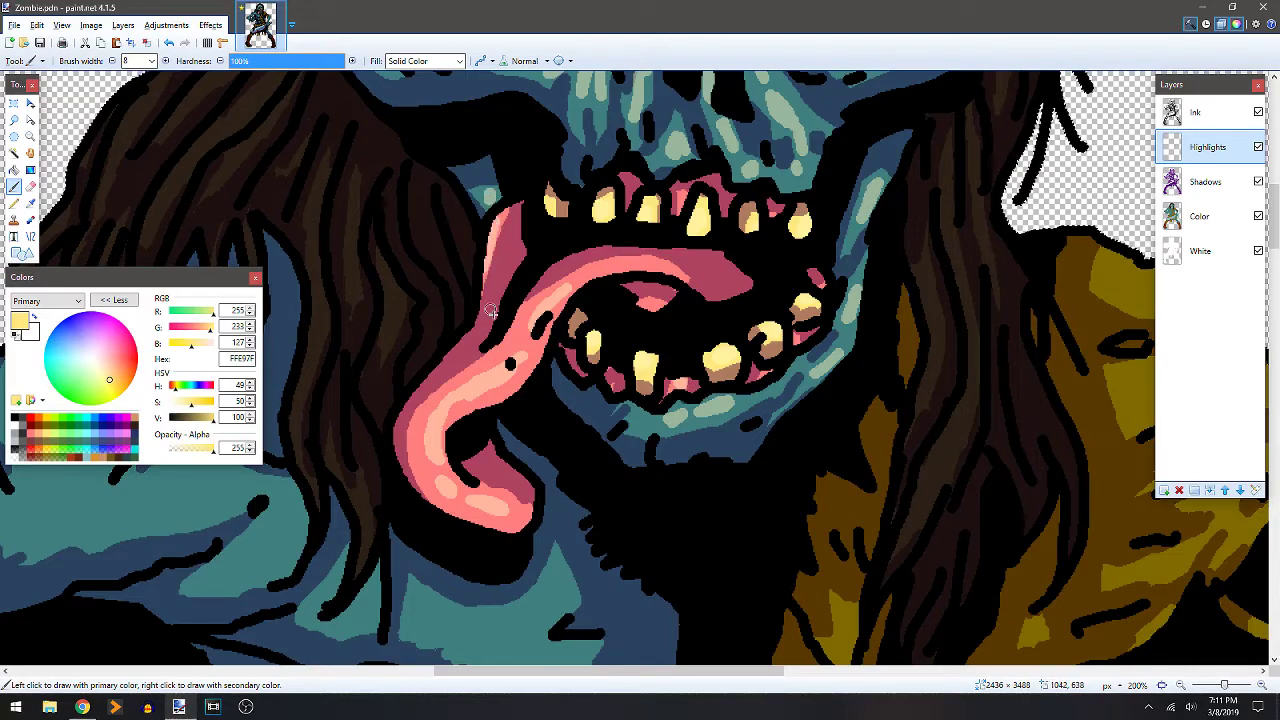
# Outline a broad highlight along the top of the viewer's-left shoulder and fill it with the pale yellow.
pyautogui.scroll(3, 614, 443)
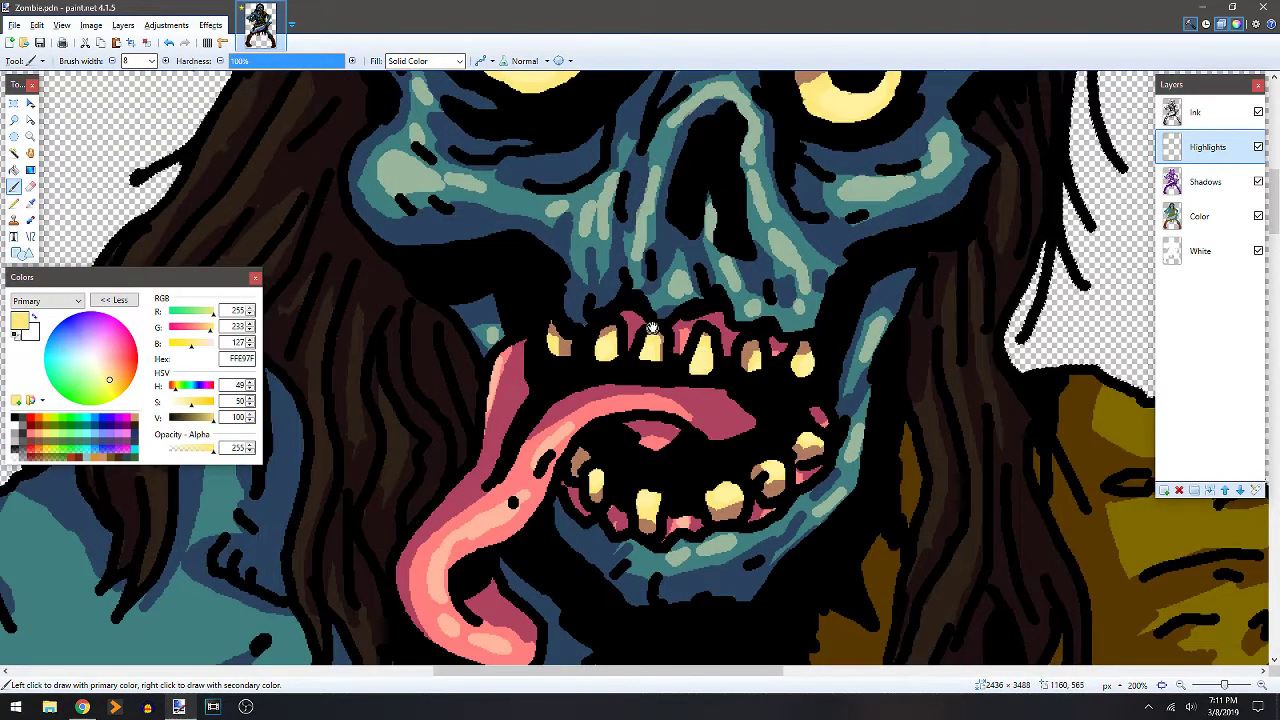
pyautogui.moveTo(392, 478)
pyautogui.mouseDown()
pyautogui.moveTo(439, 375)
pyautogui.moveTo(653, 246)
pyautogui.moveTo(620, 205)
pyautogui.moveTo(723, 206)
pyautogui.moveTo(850, 120)
pyautogui.mouseUp()
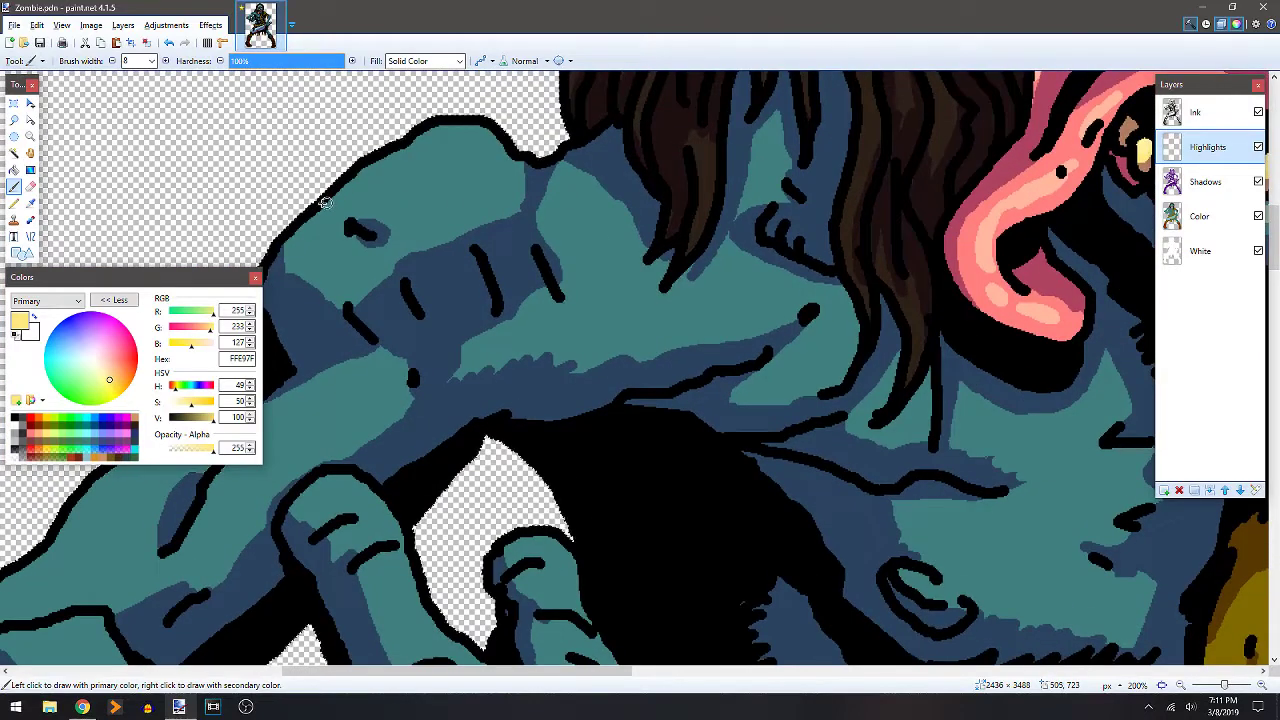
pyautogui.moveTo(326, 202)
pyautogui.mouseDown()
pyautogui.moveTo(453, 188)
pyautogui.moveTo(490, 134)
pyautogui.mouseUp()
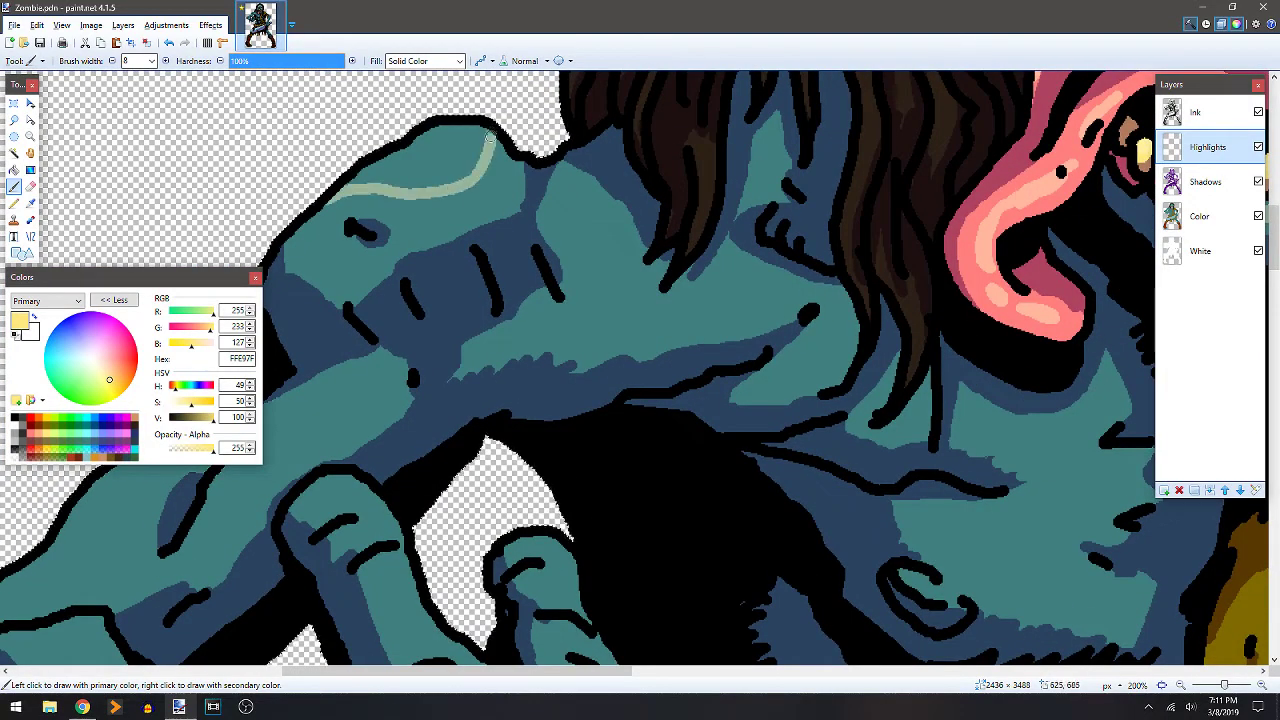
pyautogui.press('f')
pyautogui.click(454, 177)
pyautogui.hotkey('ctrl', 'z')
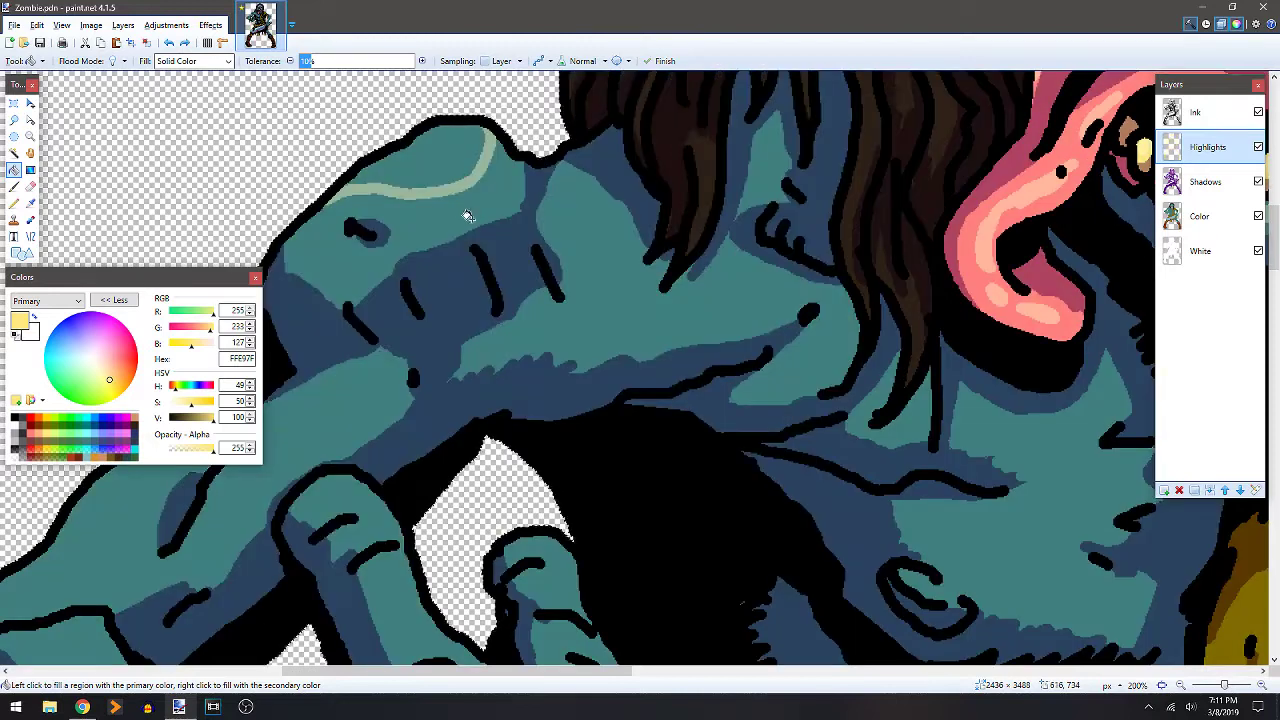
pyautogui.press('b')
pyautogui.moveTo(300, 203)
pyautogui.mouseDown()
pyautogui.moveTo(380, 177)
pyautogui.moveTo(439, 178)
pyautogui.moveTo(395, 185)
pyautogui.mouseUp()
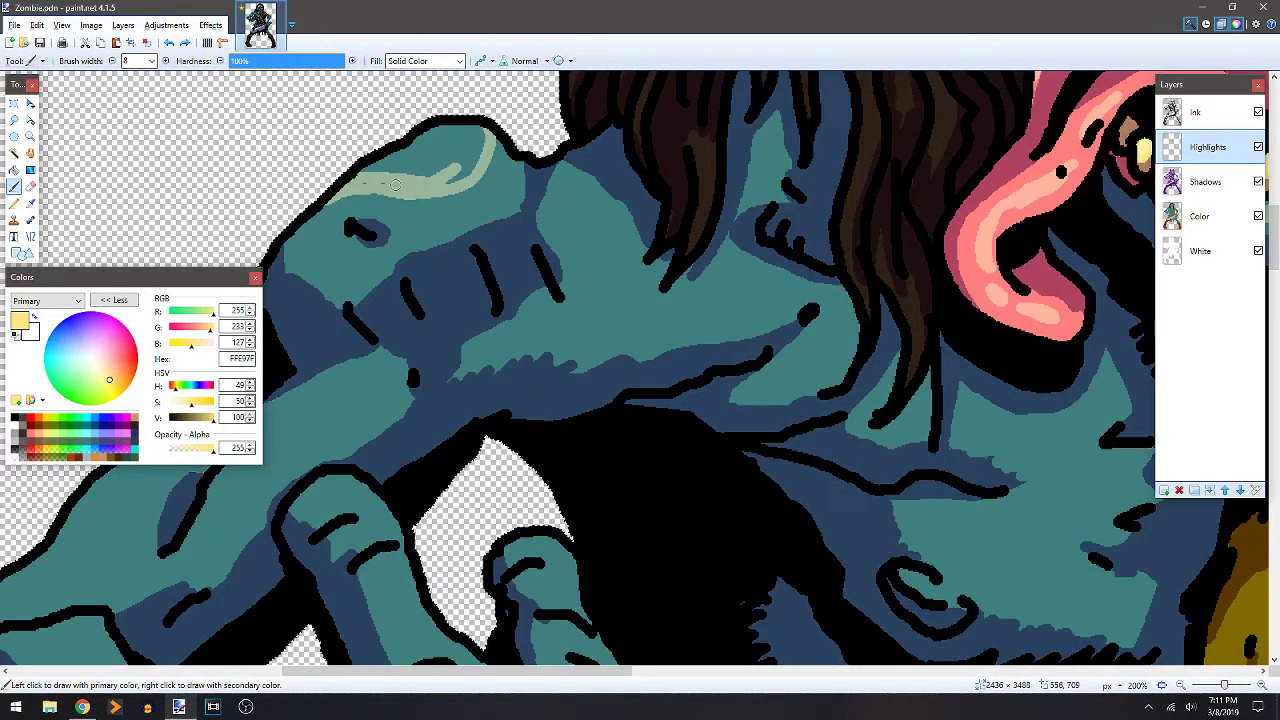
pyautogui.press('f')
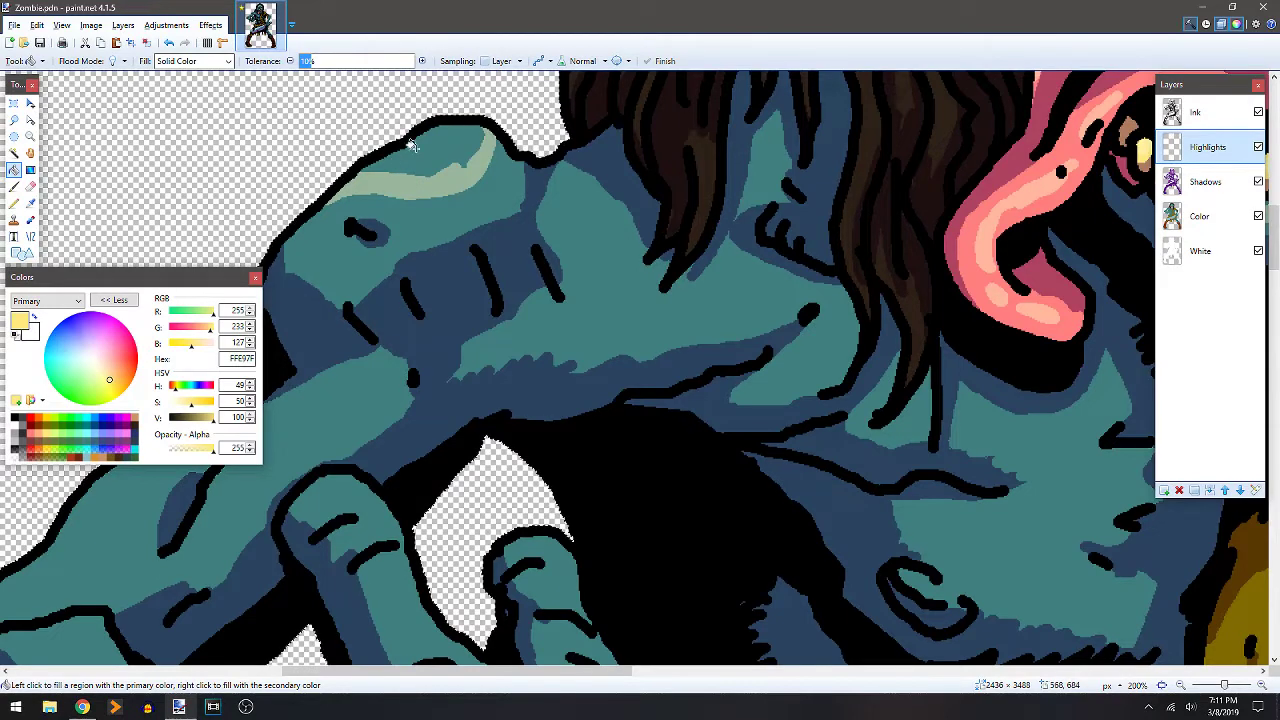
pyautogui.click(410, 145)
# Paint oval highlight patches on the outer side of the viewer's-left shoulder and on the muscle between shoulder and hair.
pyautogui.press('b')
pyautogui.moveTo(400, 235)
pyautogui.mouseDown()
pyautogui.moveTo(484, 236)
pyautogui.moveTo(396, 236)
pyautogui.moveTo(432, 283)
pyautogui.moveTo(398, 250)
pyautogui.mouseUp()
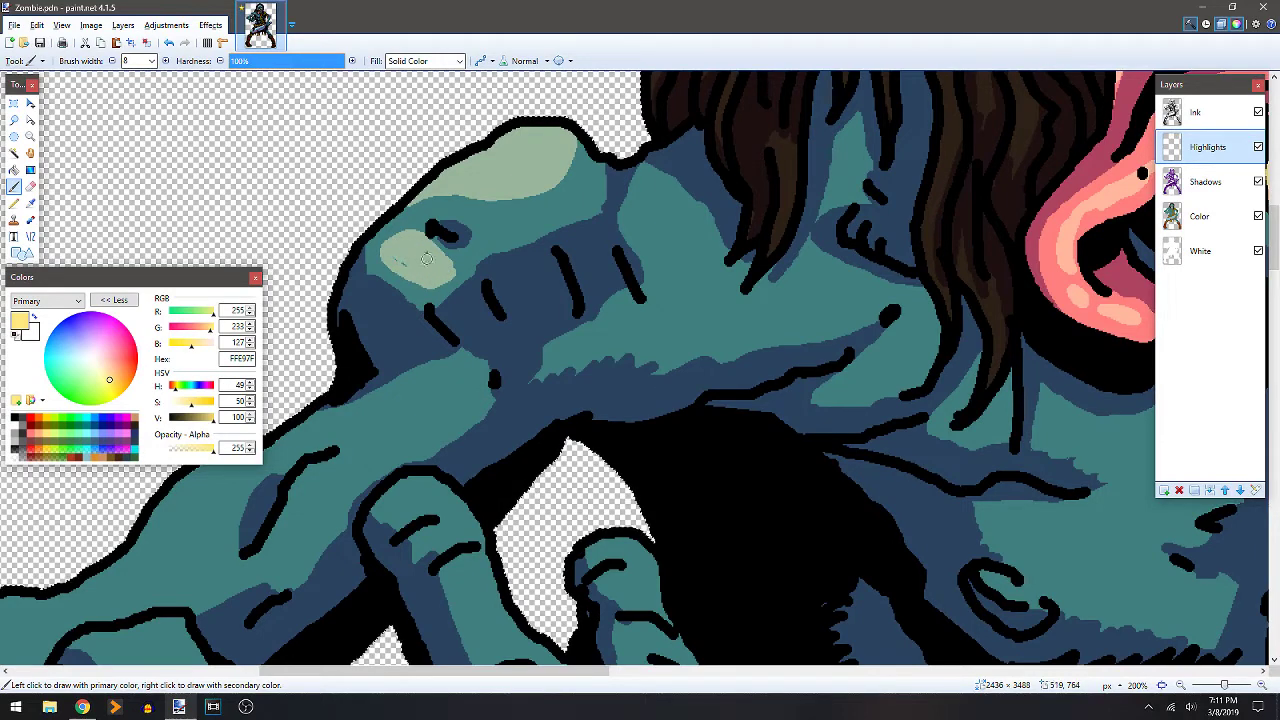
pyautogui.moveTo(674, 204)
pyautogui.mouseDown()
pyautogui.moveTo(642, 228)
pyautogui.moveTo(712, 256)
pyautogui.moveTo(676, 221)
pyautogui.moveTo(676, 246)
pyautogui.mouseUp()
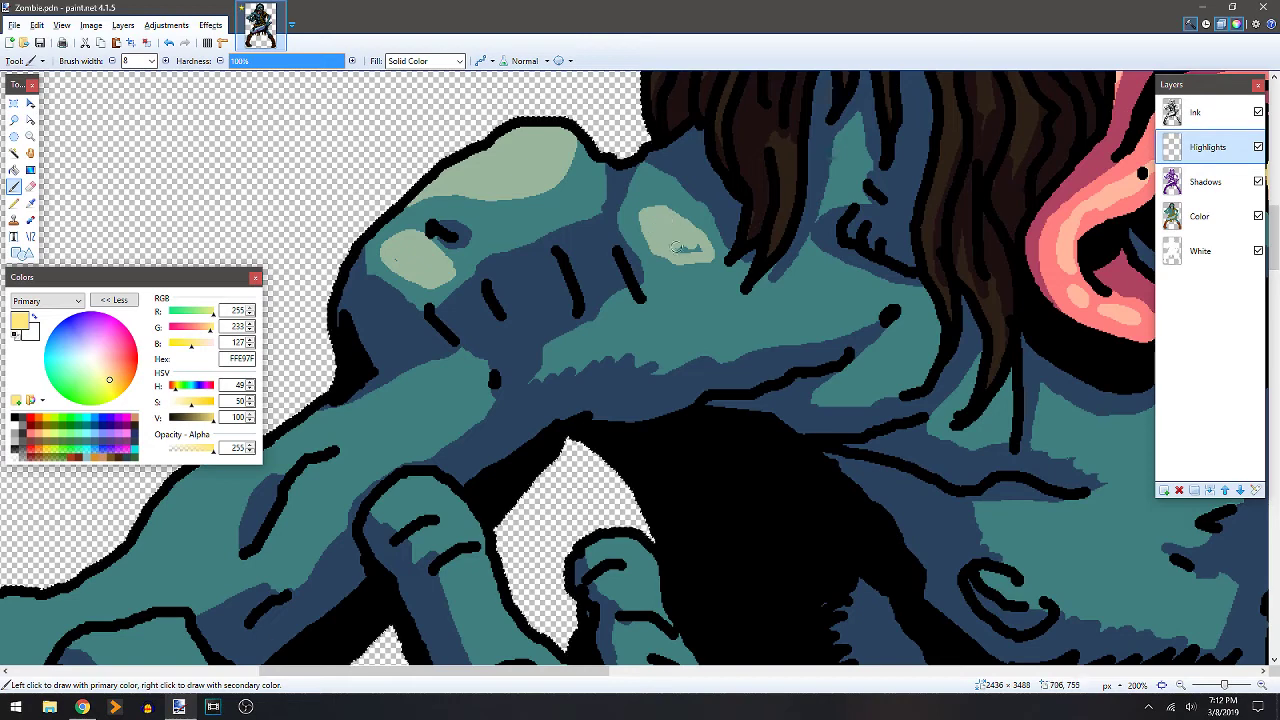
# Outline and fill a long tapered highlight across the muscle running from the viewer's-left shoulder towards the neck.
pyautogui.moveTo(682, 299)
pyautogui.mouseDown()
pyautogui.moveTo(600, 336)
pyautogui.moveTo(815, 294)
pyautogui.moveTo(770, 285)
pyautogui.moveTo(668, 302)
pyautogui.mouseUp()
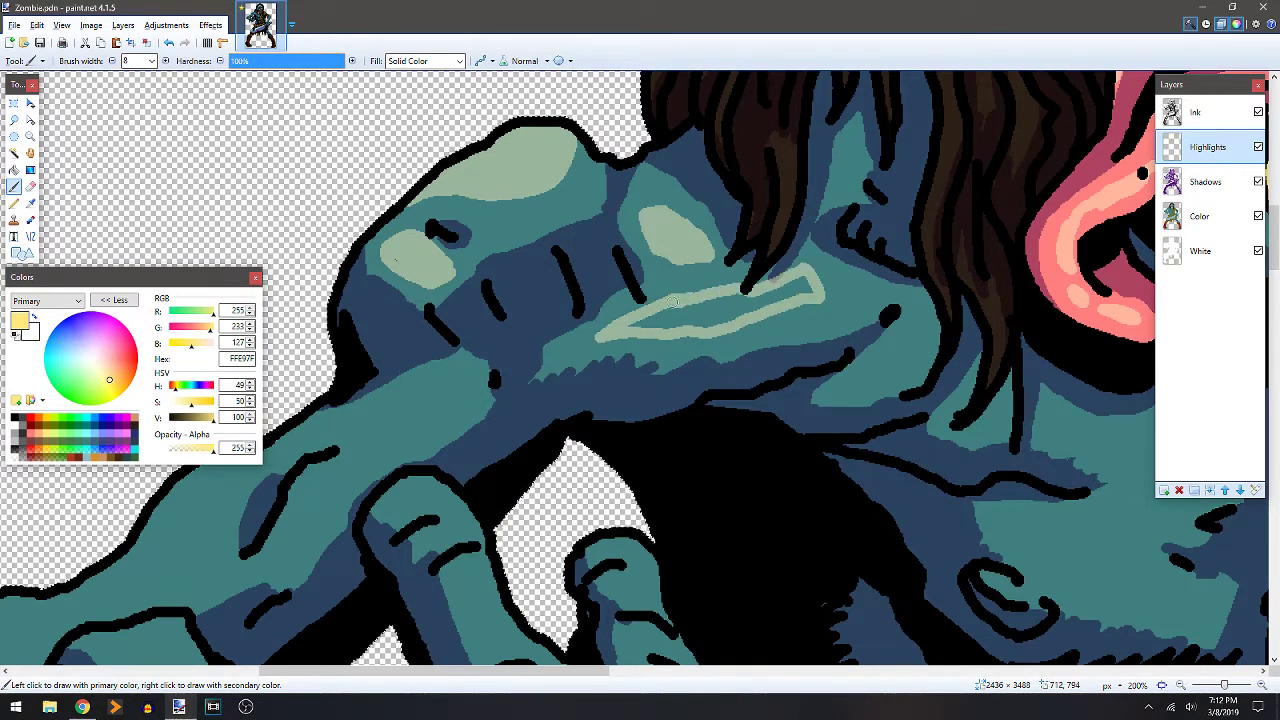
pyautogui.press('f')
pyautogui.click(706, 298)
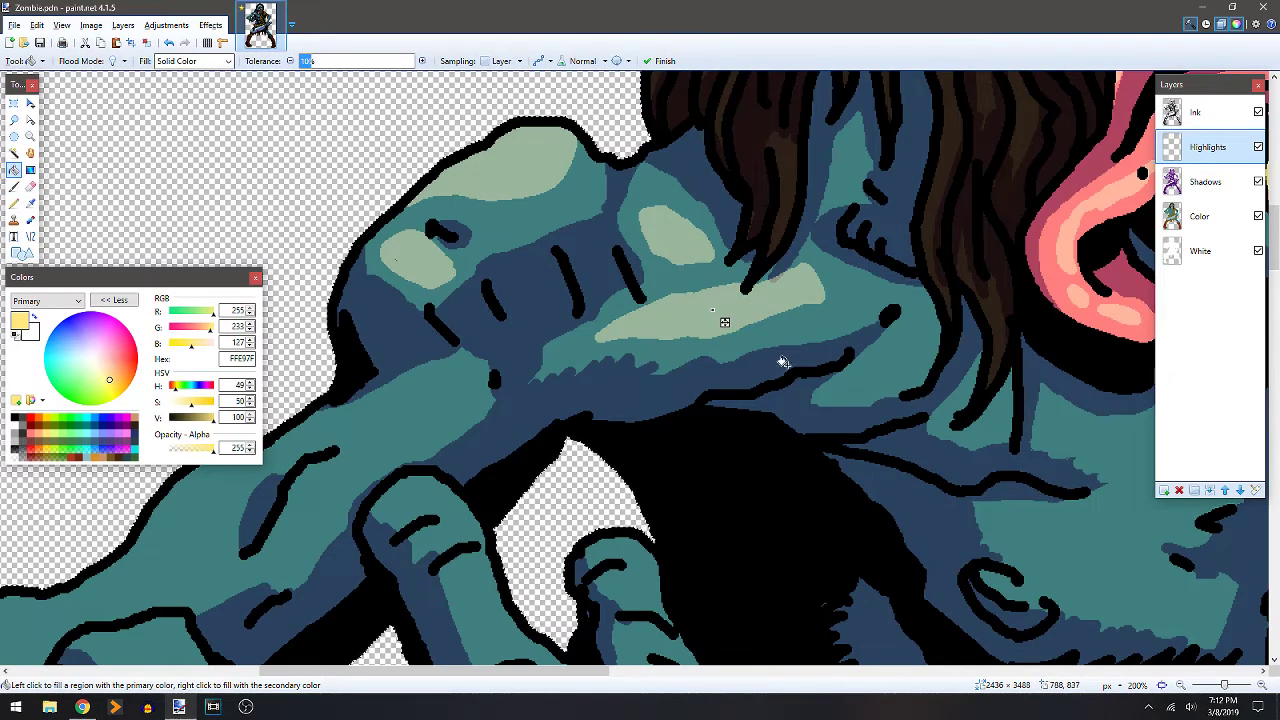
# Paint highlights on the bare chest, the upper folds of the torn shirt front and the skin patch beside it.
pyautogui.press('b')
pyautogui.moveTo(834, 346); pyautogui.dragTo(632, 278)
pyautogui.moveTo(708, 252)
pyautogui.mouseDown()
pyautogui.moveTo(684, 292)
pyautogui.moveTo(698, 286)
pyautogui.mouseUp()
pyautogui.moveTo(852, 355); pyautogui.dragTo(883, 366)
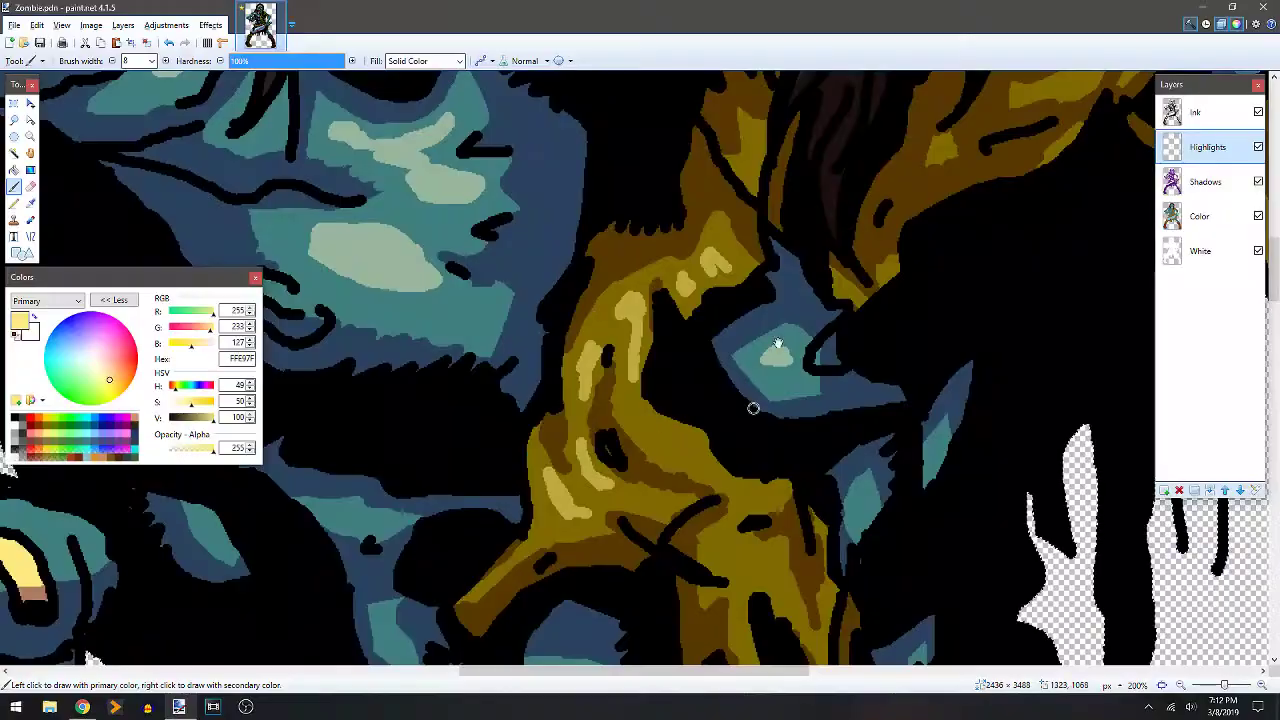
# Continue the highlights down the torn shirt front, through the crossing folds and beside the hole below them.
pyautogui.moveTo(778, 343); pyautogui.dragTo(668, 231)
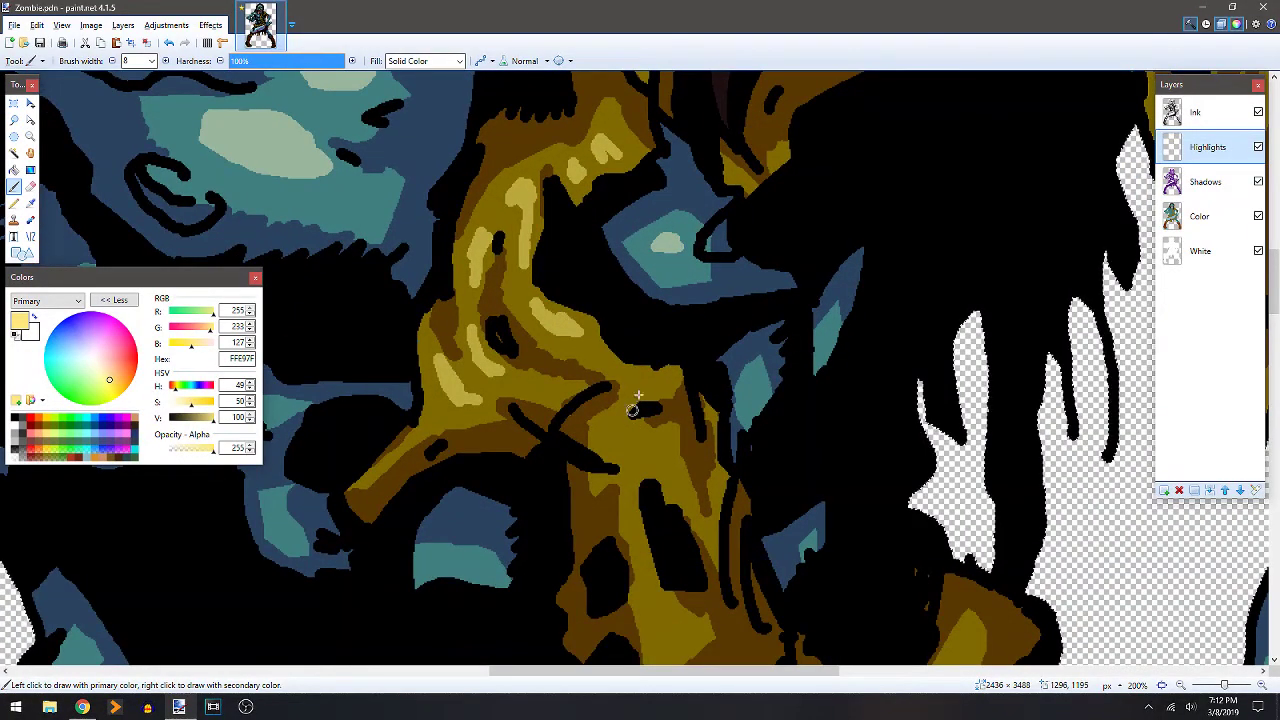
pyautogui.moveTo(643, 388)
pyautogui.mouseDown()
pyautogui.moveTo(617, 420)
pyautogui.moveTo(645, 383)
pyautogui.moveTo(571, 334)
pyautogui.mouseUp()
pyautogui.moveTo(627, 437)
pyautogui.mouseDown()
pyautogui.moveTo(630, 462)
pyautogui.moveTo(658, 444)
pyautogui.moveTo(686, 488)
pyautogui.mouseUp()
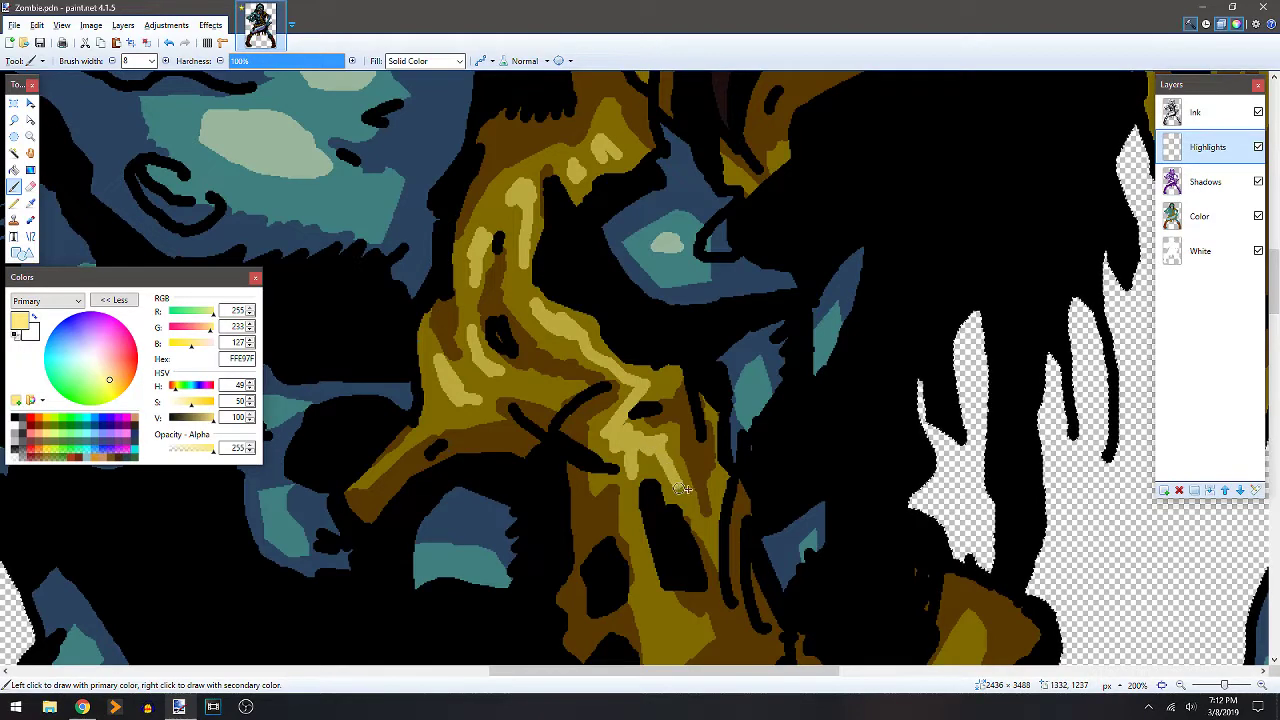
# Paint highlights on the viewer's-right shoulder of the shirt, along its top edge and the folds beneath.
pyautogui.moveTo(731, 263); pyautogui.dragTo(692, 491)
pyautogui.moveTo(902, 174)
pyautogui.mouseDown()
pyautogui.moveTo(580, 359)
pyautogui.moveTo(422, 407)
pyautogui.mouseUp()
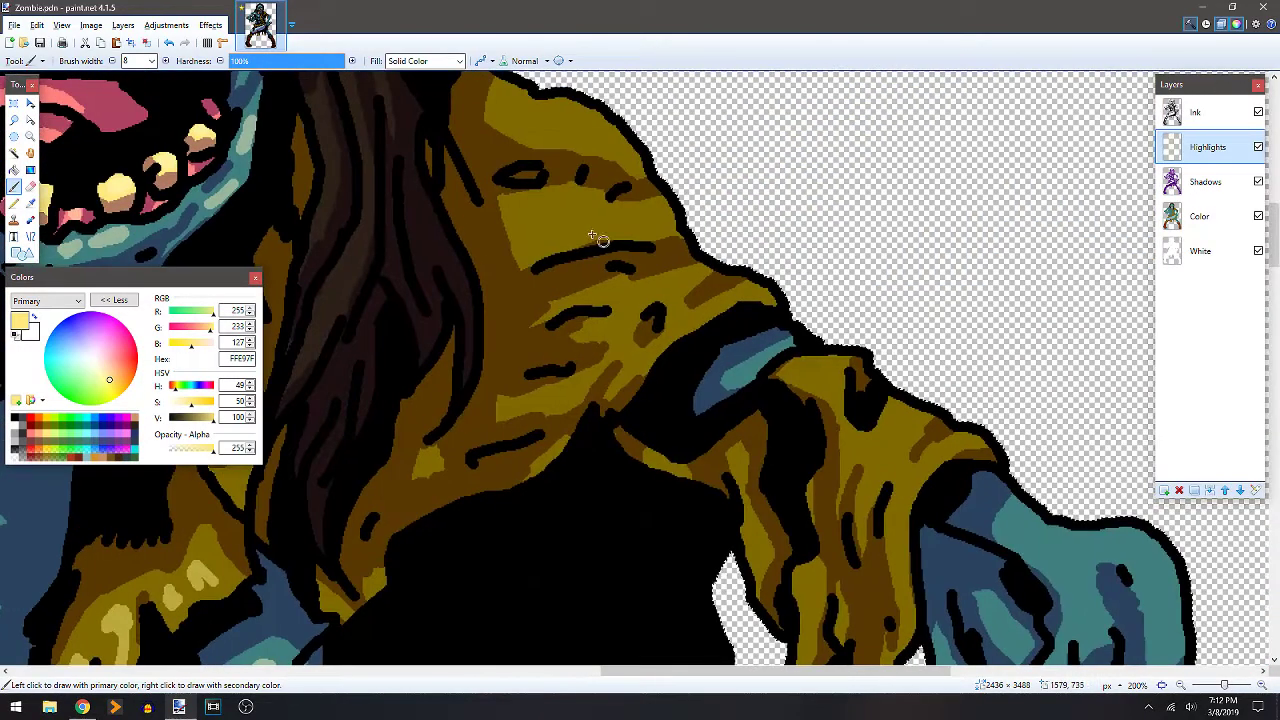
pyautogui.moveTo(583, 206)
pyautogui.mouseDown()
pyautogui.moveTo(567, 215)
pyautogui.moveTo(624, 225)
pyautogui.moveTo(560, 218)
pyautogui.mouseUp()
pyautogui.moveTo(610, 125); pyautogui.dragTo(565, 101)
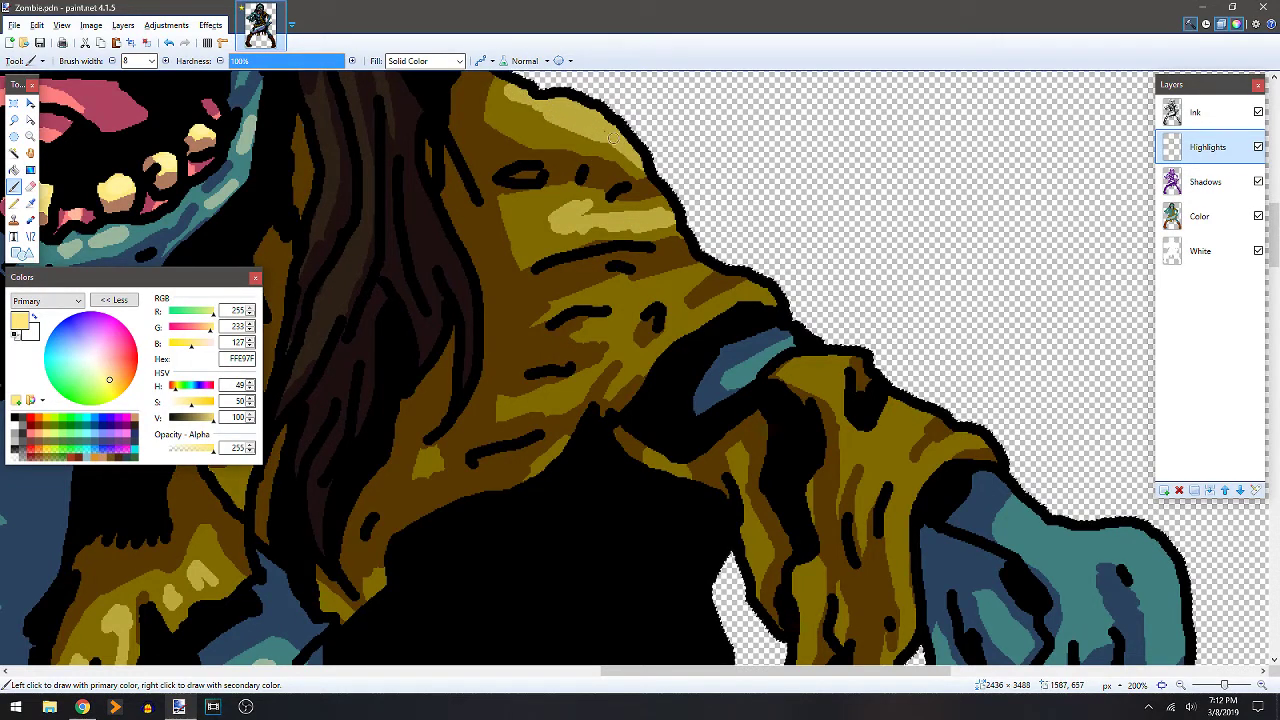
pyautogui.moveTo(632, 290)
pyautogui.mouseDown()
pyautogui.moveTo(595, 297)
pyautogui.moveTo(638, 297)
pyautogui.moveTo(613, 328)
pyautogui.moveTo(721, 263)
pyautogui.moveTo(667, 352)
pyautogui.moveTo(665, 340)
pyautogui.moveTo(628, 370)
pyautogui.mouseUp()
pyautogui.moveTo(580, 382); pyautogui.dragTo(546, 400)
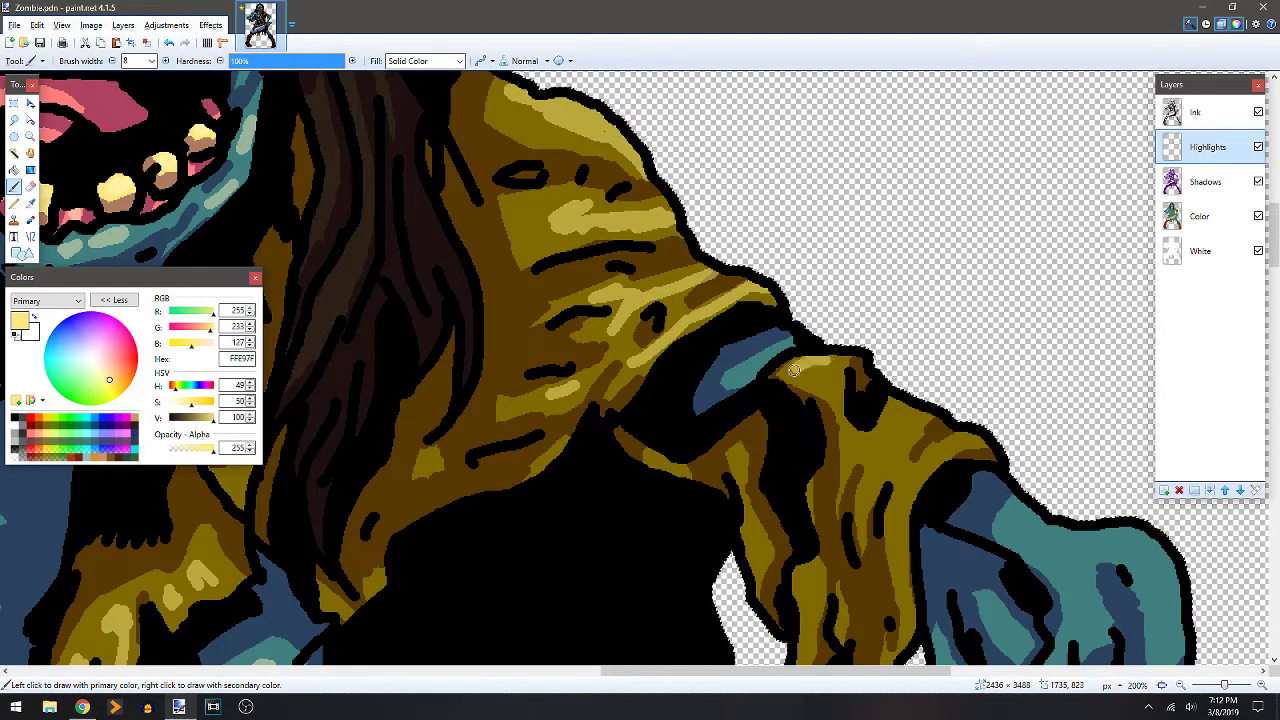
# Paint highlights on the upper folds of the viewer's-right sleeve and along the inner edge of its torn cloth.
pyautogui.moveTo(812, 378)
pyautogui.mouseDown()
pyautogui.moveTo(856, 449)
pyautogui.moveTo(901, 405)
pyautogui.moveTo(855, 434)
pyautogui.moveTo(843, 459)
pyautogui.moveTo(882, 438)
pyautogui.moveTo(844, 473)
pyautogui.moveTo(873, 459)
pyautogui.moveTo(842, 441)
pyautogui.moveTo(847, 457)
pyautogui.moveTo(892, 409)
pyautogui.moveTo(873, 475)
pyautogui.moveTo(900, 432)
pyautogui.moveTo(875, 482)
pyautogui.moveTo(913, 482)
pyautogui.moveTo(903, 492)
pyautogui.moveTo(946, 443)
pyautogui.moveTo(910, 495)
pyautogui.mouseUp()
pyautogui.hotkey('ctrl', 'z')
pyautogui.moveTo(746, 536); pyautogui.dragTo(743, 516)
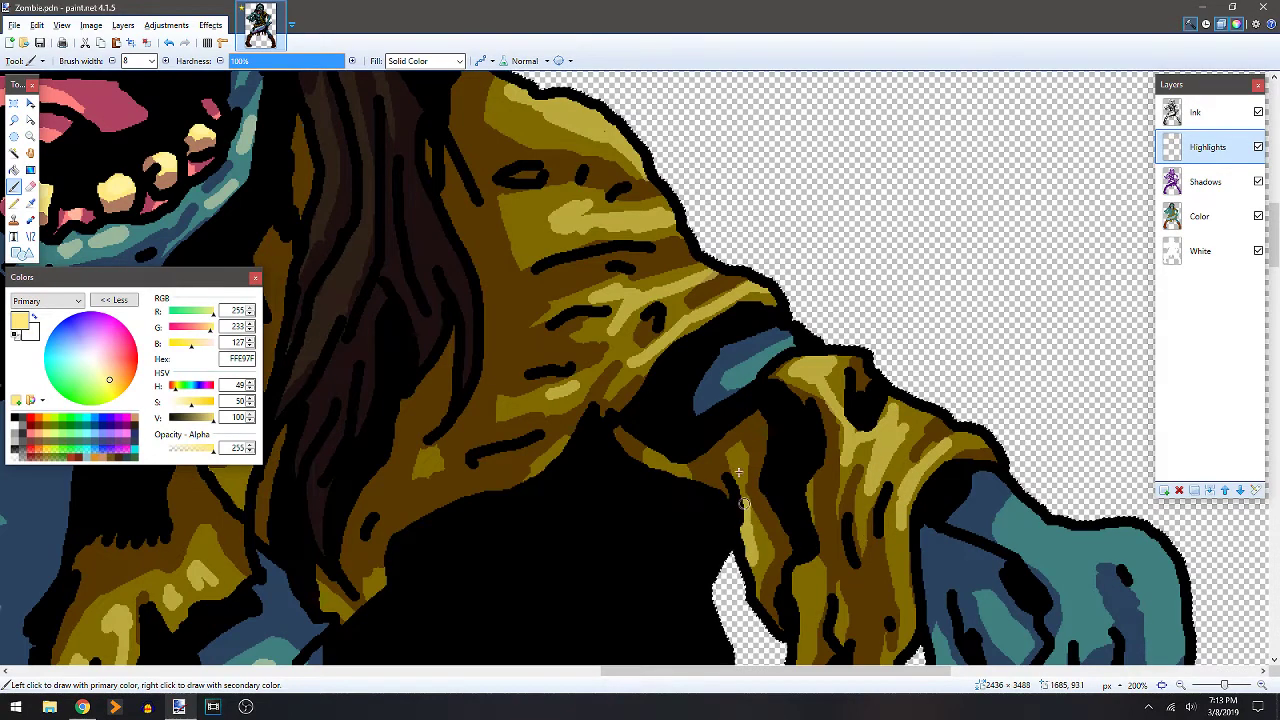
# Paint long highlights down the ragged hanging strips of the viewer's-right sleeve to their tips.
pyautogui.moveTo(824, 416)
pyautogui.mouseDown()
pyautogui.moveTo(709, 162)
pyautogui.moveTo(788, 290)
pyautogui.mouseUp()
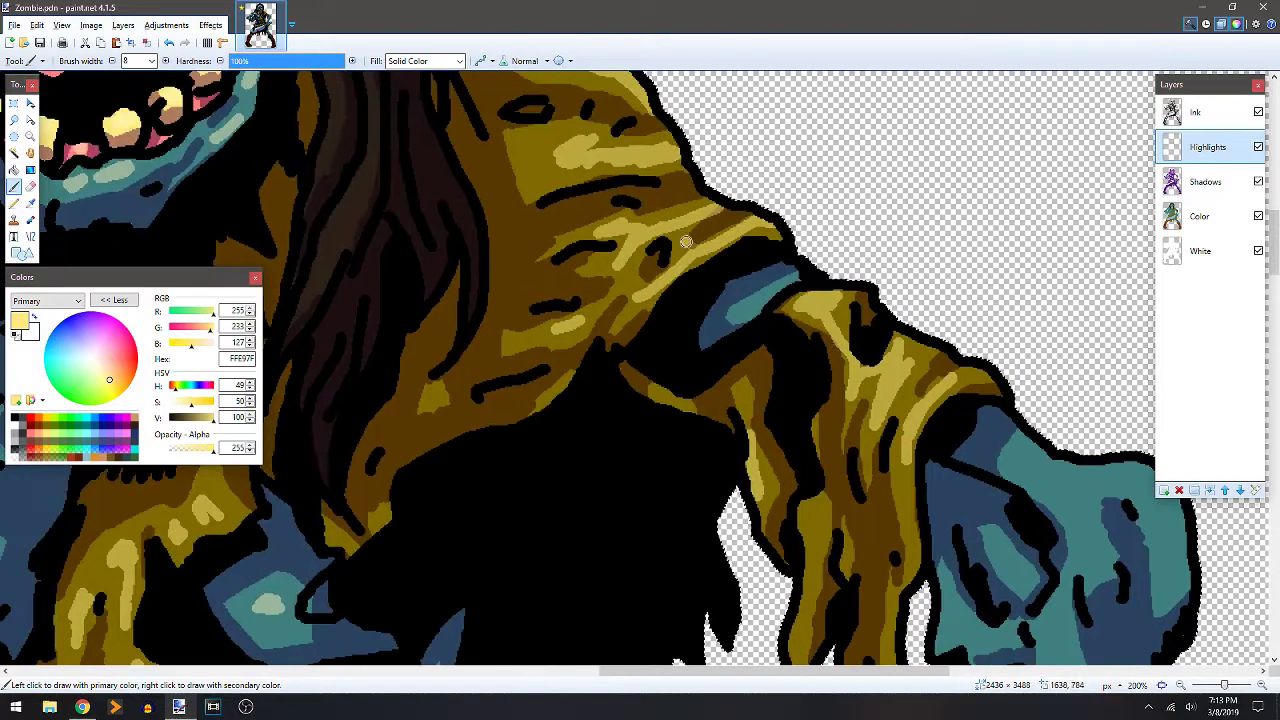
pyautogui.moveTo(908, 524); pyautogui.dragTo(736, 222)
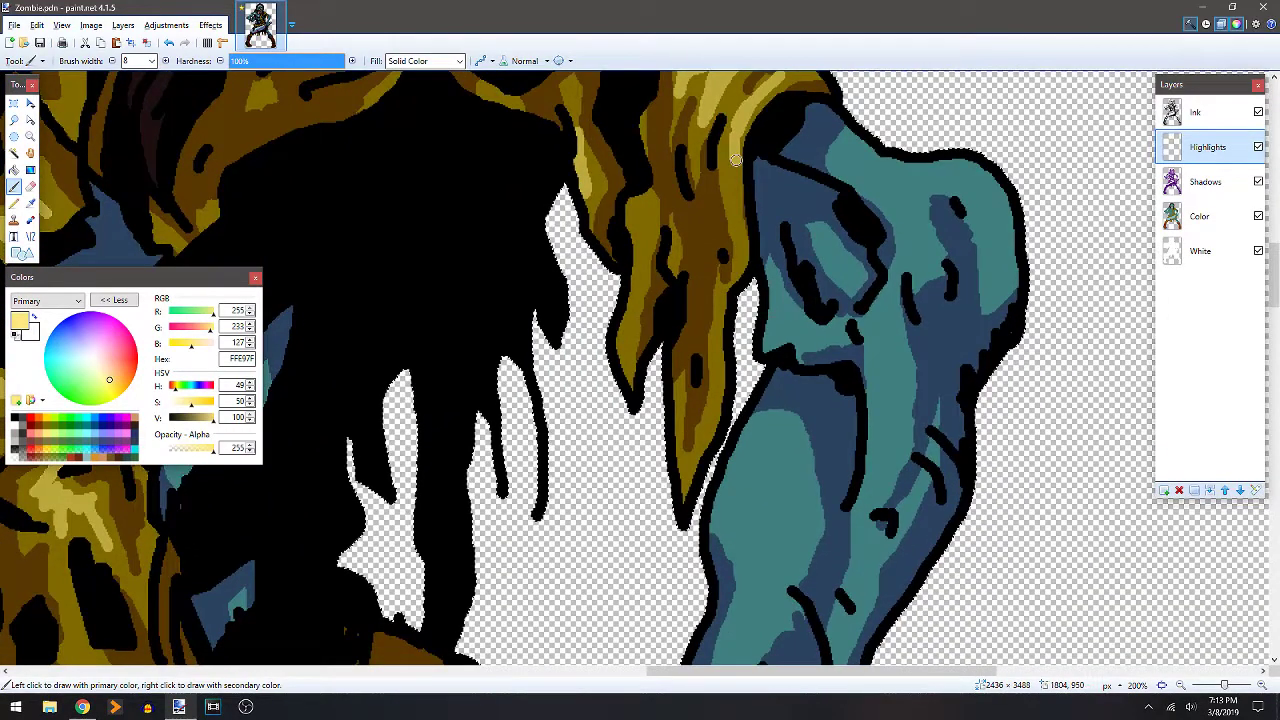
pyautogui.moveTo(640, 210); pyautogui.dragTo(628, 330)
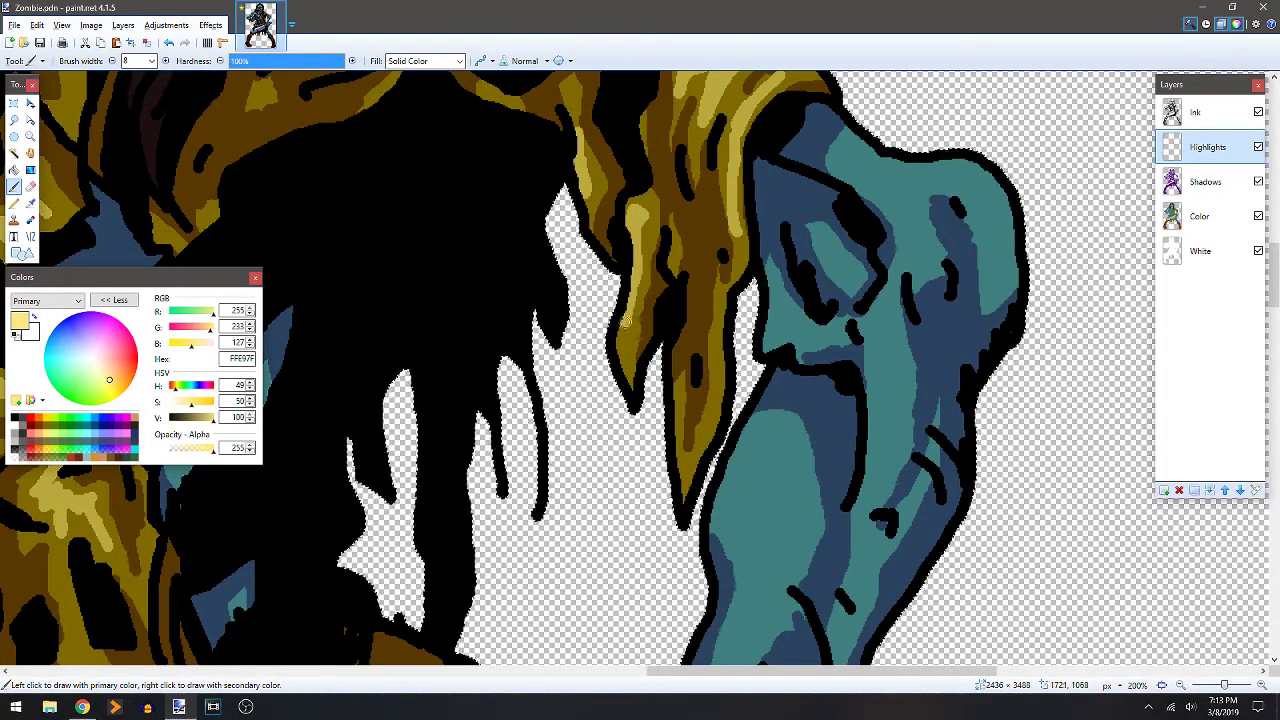
pyautogui.moveTo(716, 420); pyautogui.dragTo(684, 498)
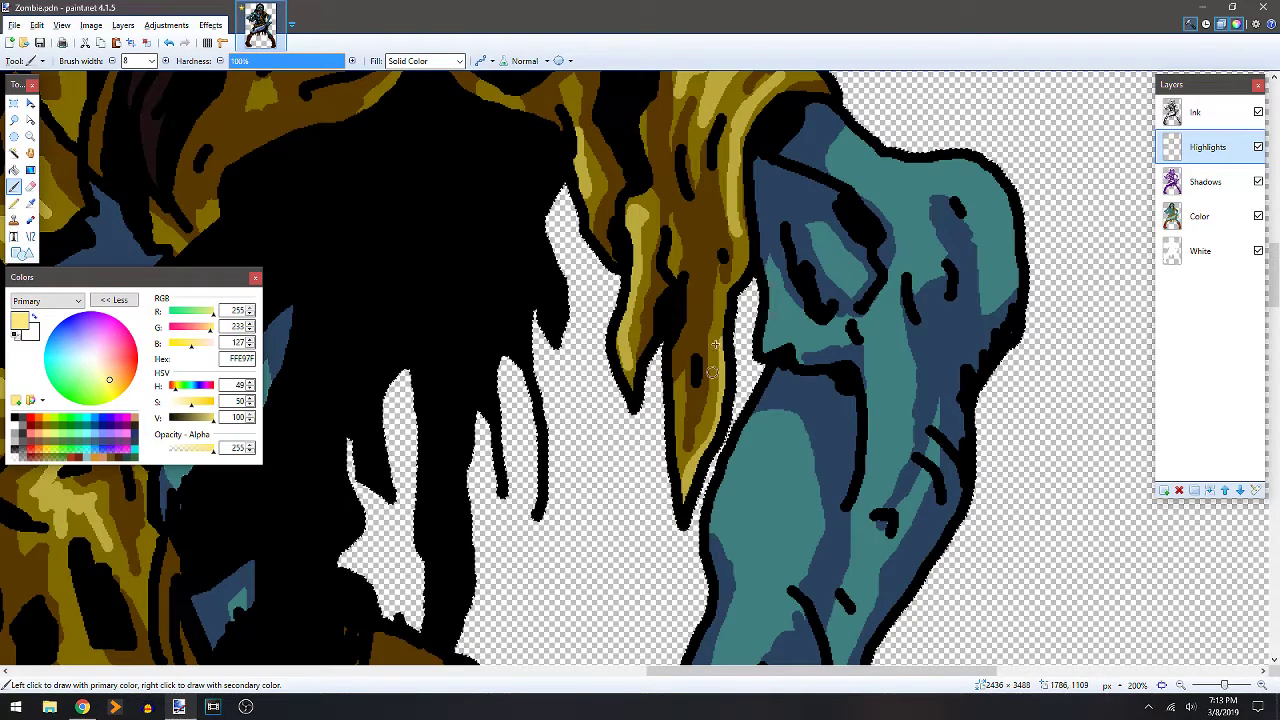
pyautogui.click(723, 266)
# Paint small highlights on the exposed patches of rib and belly skin below the chest.
pyautogui.scroll(-2, 786, 166)
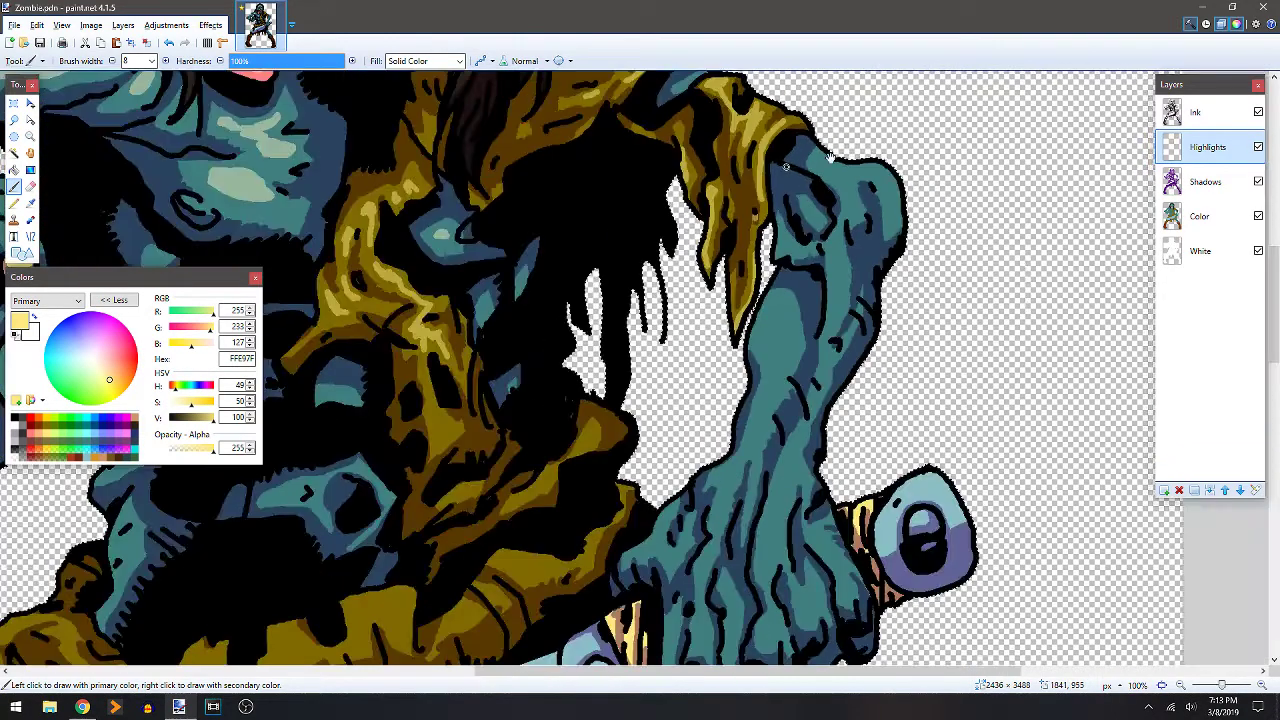
pyautogui.moveTo(290, 275); pyautogui.dragTo(597, 394)
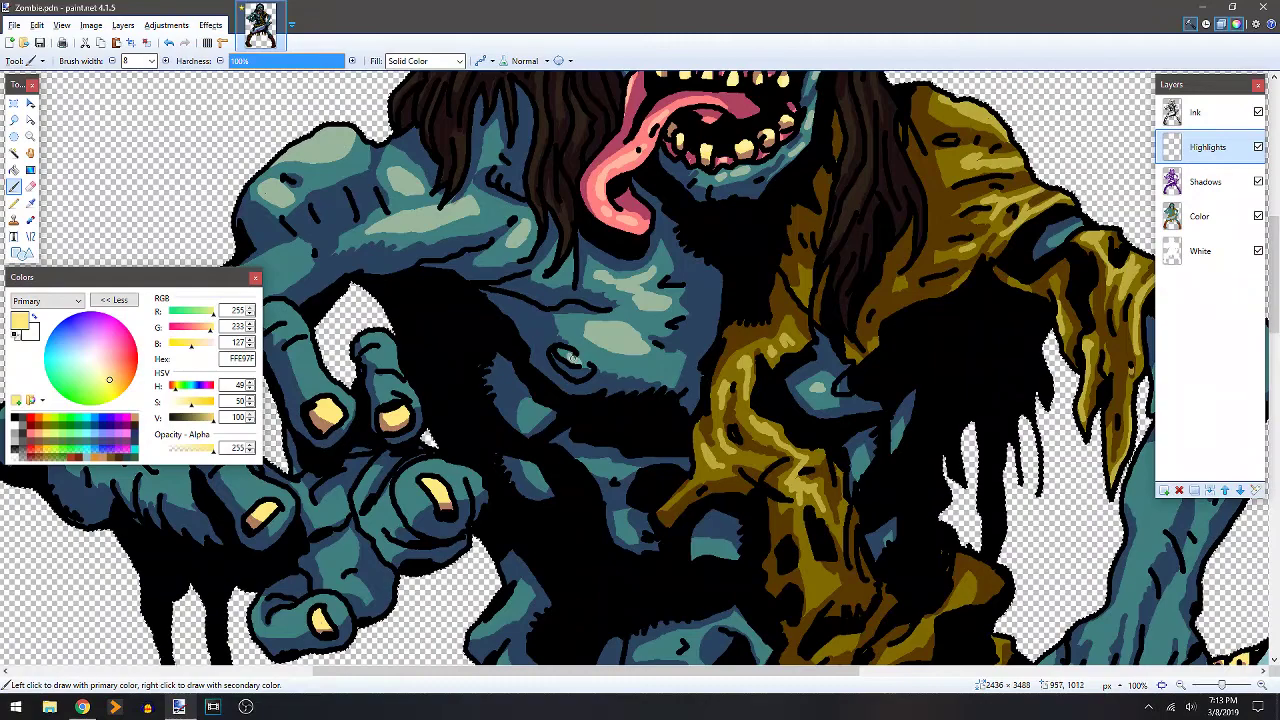
pyautogui.scroll(-2, 624, 280)
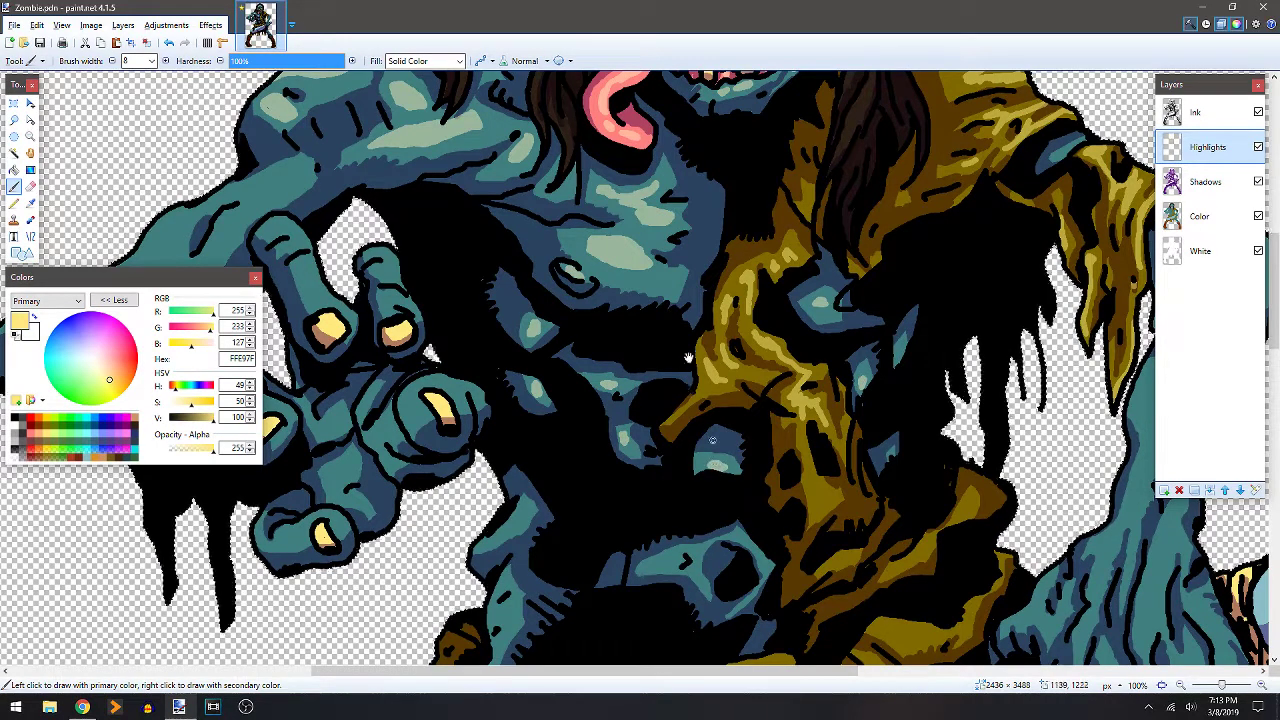
# Paint highlights on the viewer's-left side of the waist and on the belly skin around the dark hole.
pyautogui.moveTo(502, 530); pyautogui.dragTo(563, 396)
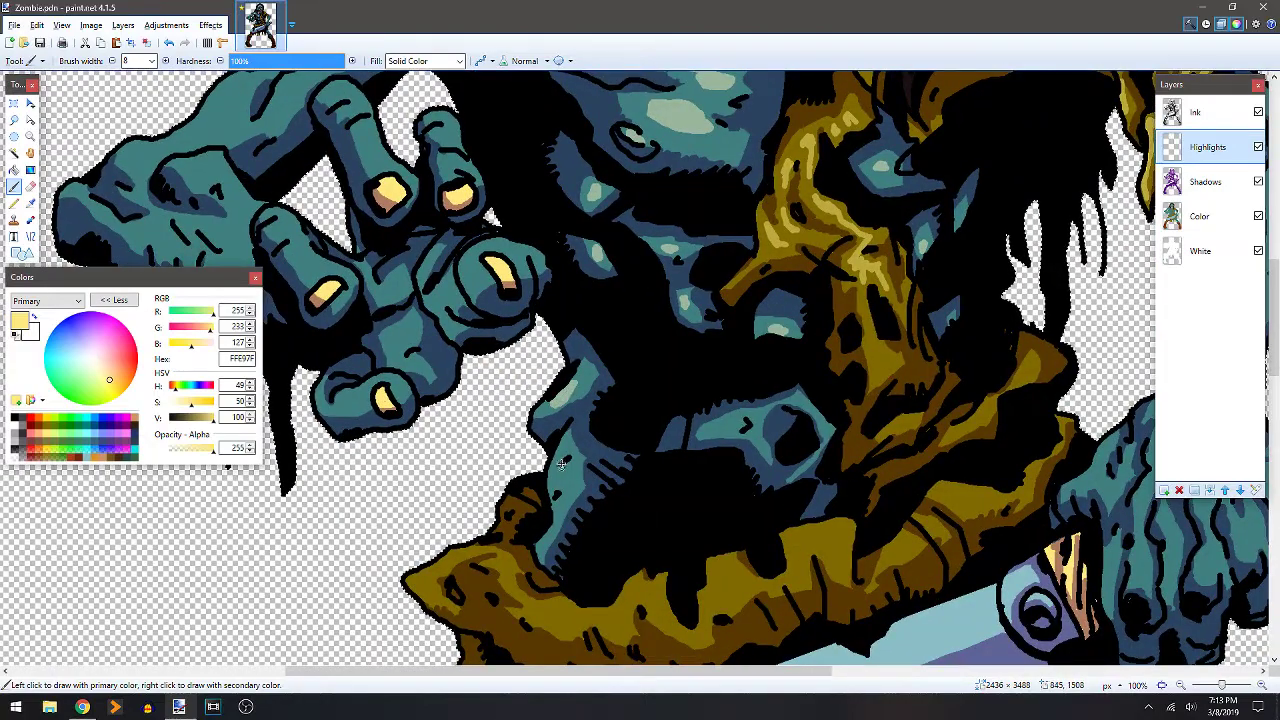
pyautogui.moveTo(568, 451); pyautogui.dragTo(557, 488)
pyautogui.moveTo(740, 429)
pyautogui.mouseDown()
pyautogui.moveTo(725, 430)
pyautogui.moveTo(737, 426)
pyautogui.mouseUp()
pyautogui.moveTo(806, 406); pyautogui.dragTo(826, 434)
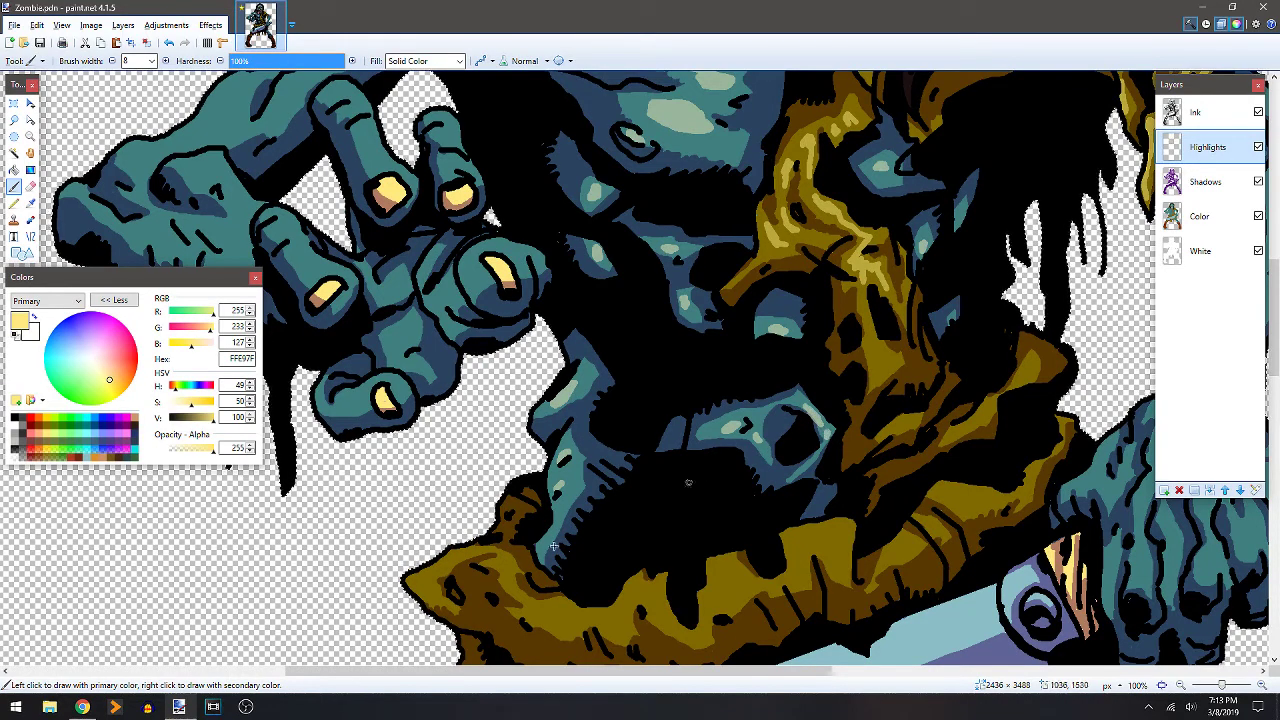
# Paint highlights on the shirt folds above the waist, then outline and fill one on the waist cloth's raised central flap.
pyautogui.moveTo(851, 311)
pyautogui.mouseDown()
pyautogui.moveTo(712, 346)
pyautogui.moveTo(550, 286)
pyautogui.moveTo(580, 171)
pyautogui.mouseUp()
pyautogui.moveTo(680, 277)
pyautogui.mouseDown()
pyautogui.moveTo(757, 268)
pyautogui.moveTo(753, 278)
pyautogui.moveTo(786, 248)
pyautogui.mouseUp()
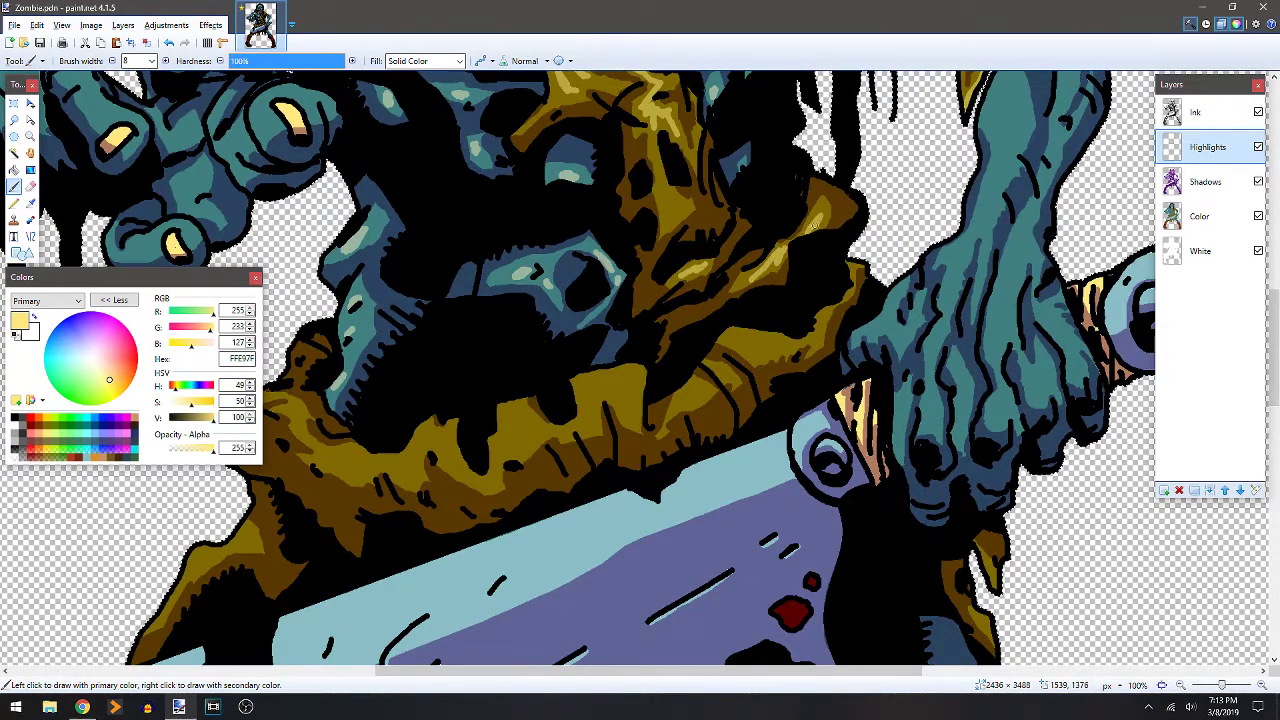
pyautogui.moveTo(578, 385)
pyautogui.mouseDown()
pyautogui.moveTo(621, 366)
pyautogui.moveTo(638, 405)
pyautogui.mouseUp()
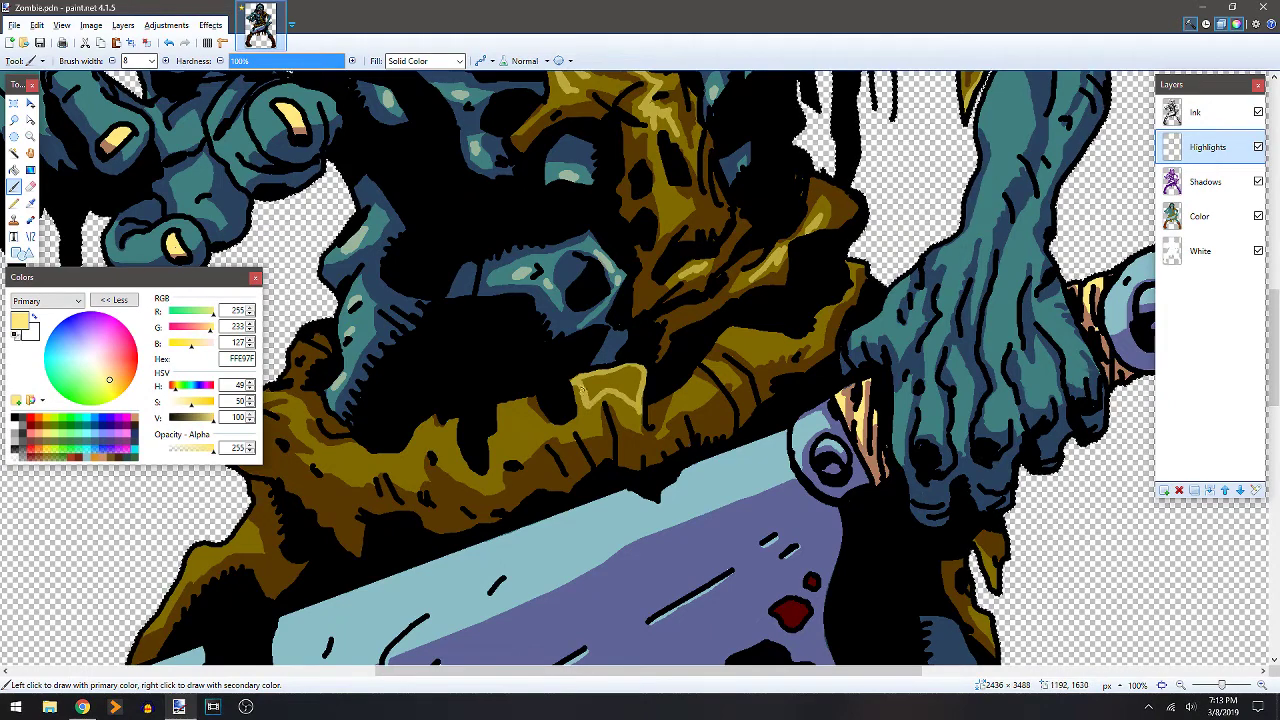
pyautogui.press('f')
pyautogui.click(606, 392)
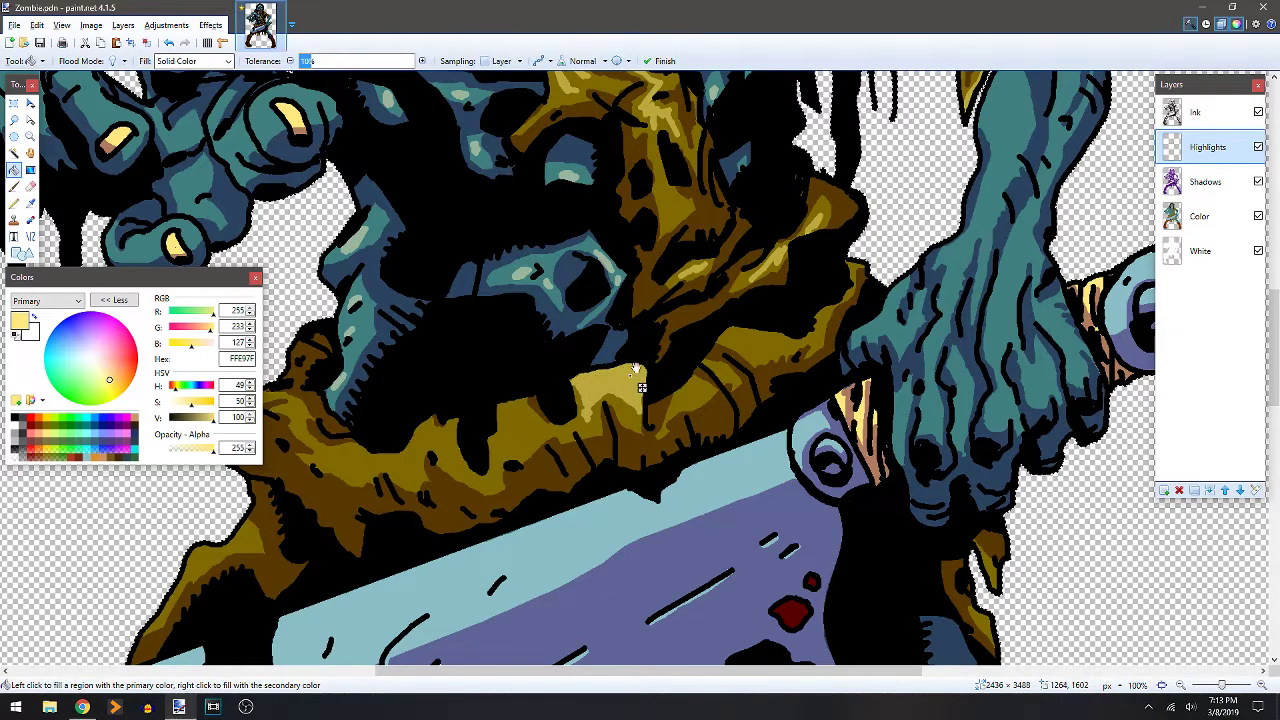
# Outline and fill a highlight on the neighbouring flap of the waist cloth, to the viewer's left of the central one.
pyautogui.press('b')
pyautogui.moveTo(520, 403); pyautogui.dragTo(490, 452)
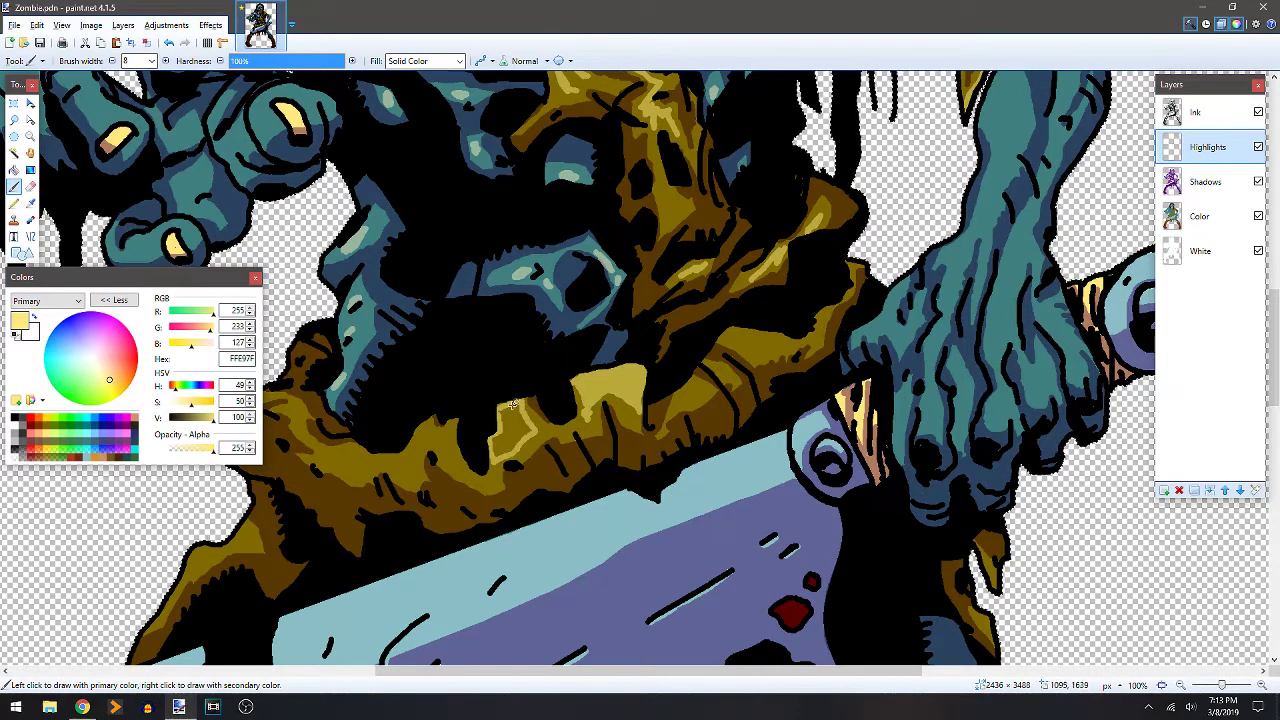
pyautogui.press('f')
pyautogui.click(511, 422)
pyautogui.press('b')
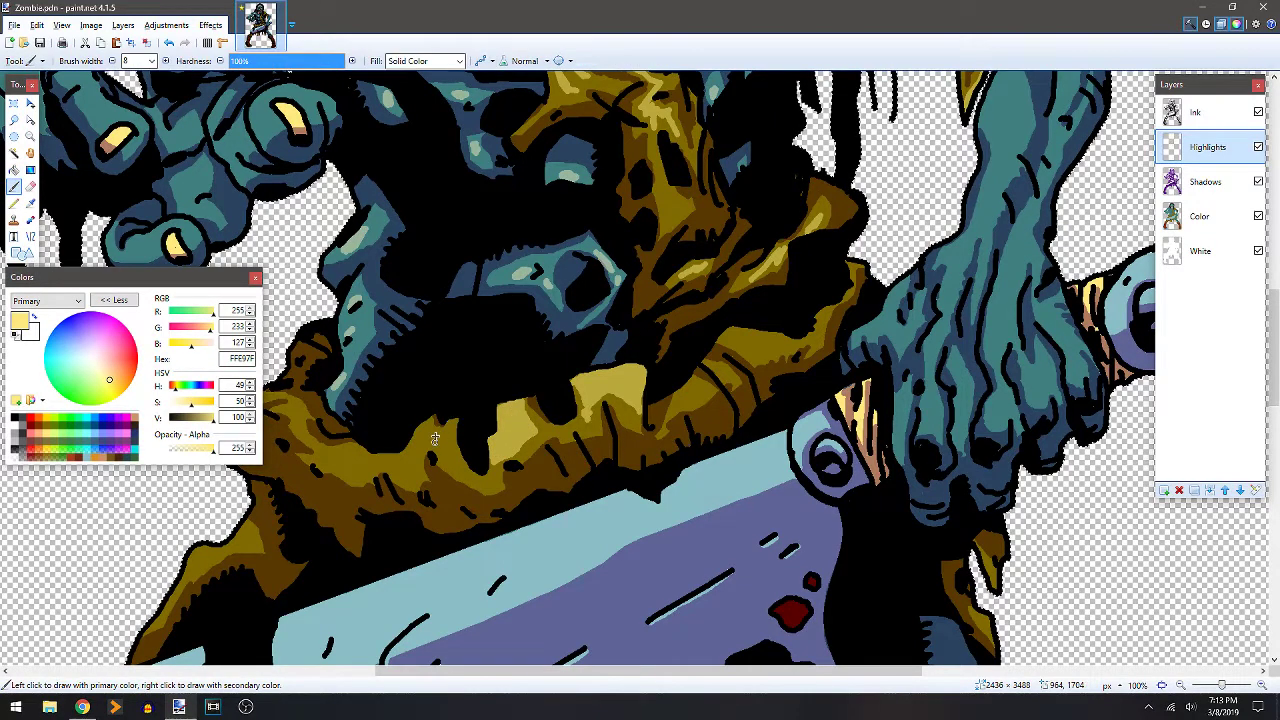
# Paint highlight strokes along the remaining upper folds of the waist cloth out to its pointed viewer's-left end.
pyautogui.moveTo(413, 468)
pyautogui.mouseDown()
pyautogui.moveTo(421, 435)
pyautogui.moveTo(455, 435)
pyautogui.mouseUp()
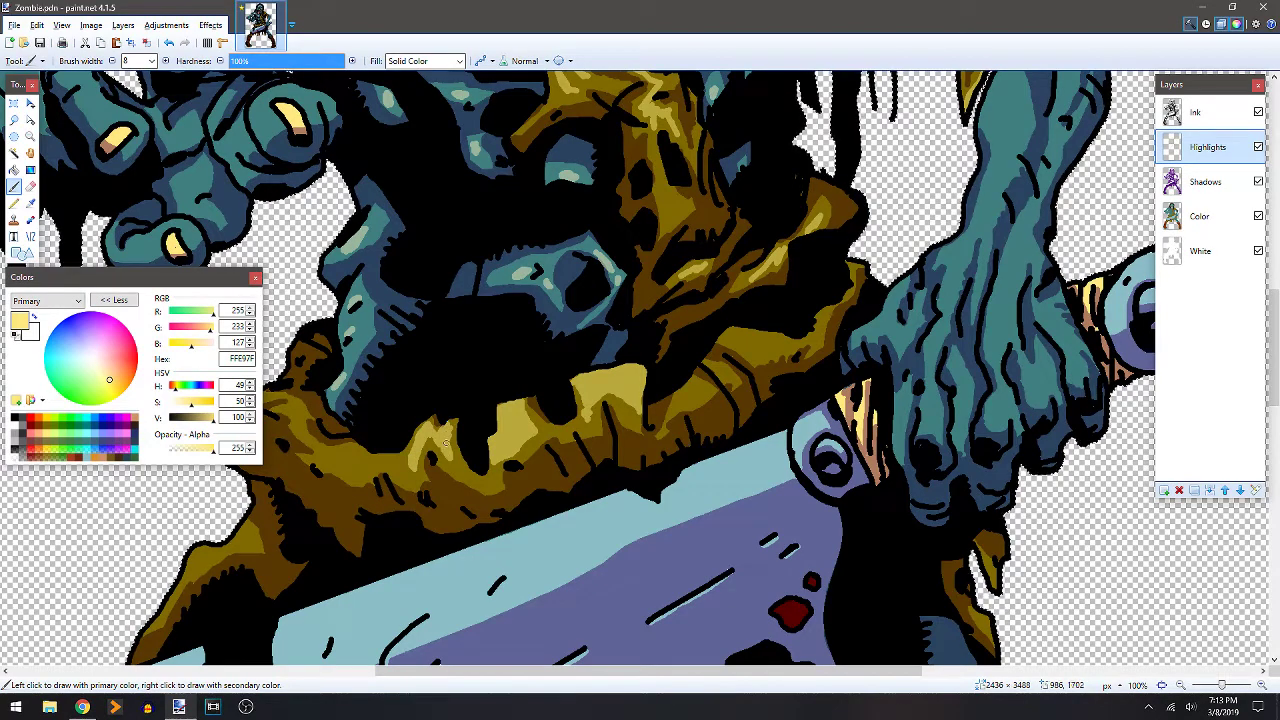
pyautogui.moveTo(520, 320); pyautogui.dragTo(662, 263)
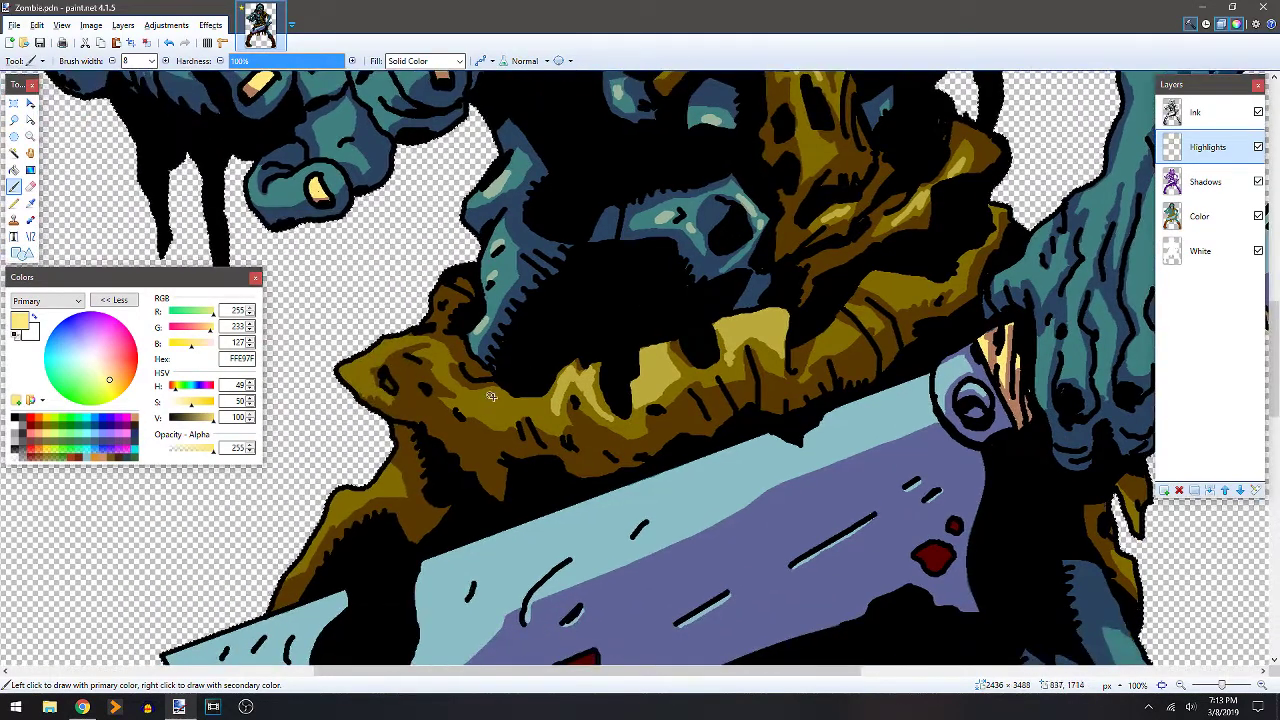
pyautogui.moveTo(491, 397); pyautogui.dragTo(536, 404)
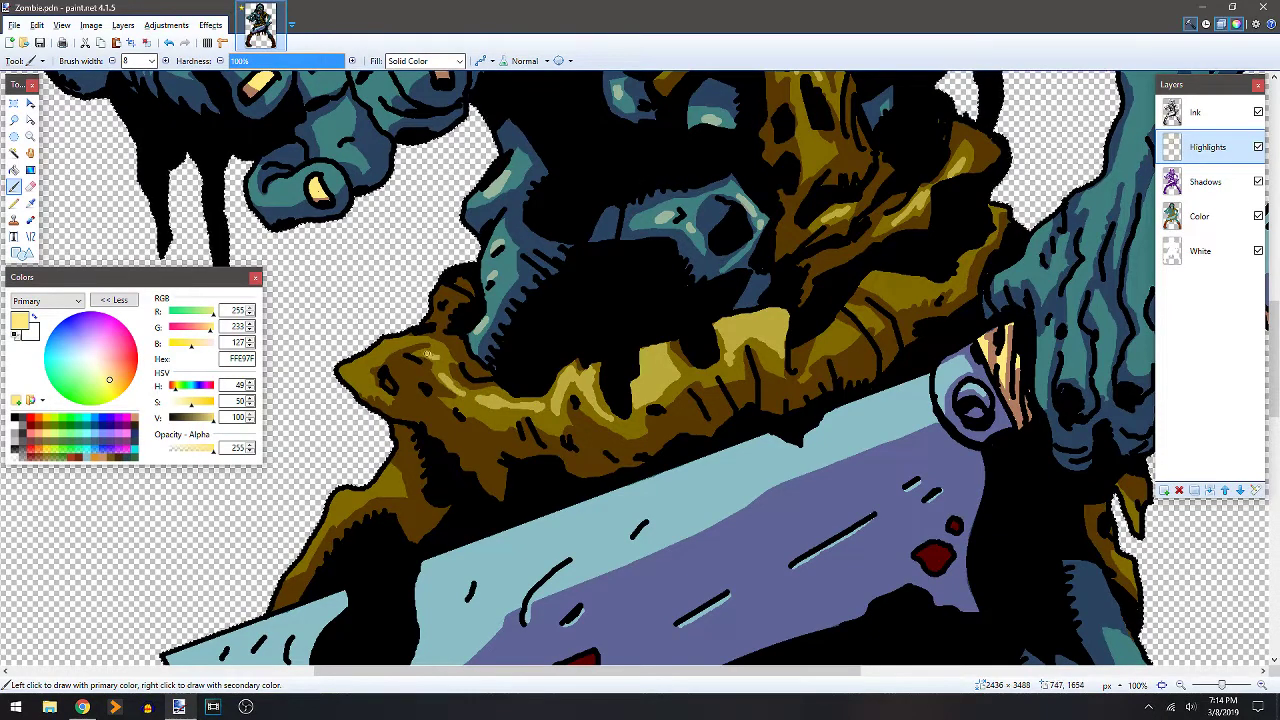
pyautogui.moveTo(376, 352)
pyautogui.mouseDown()
pyautogui.moveTo(353, 369)
pyautogui.moveTo(361, 378)
pyautogui.mouseUp()
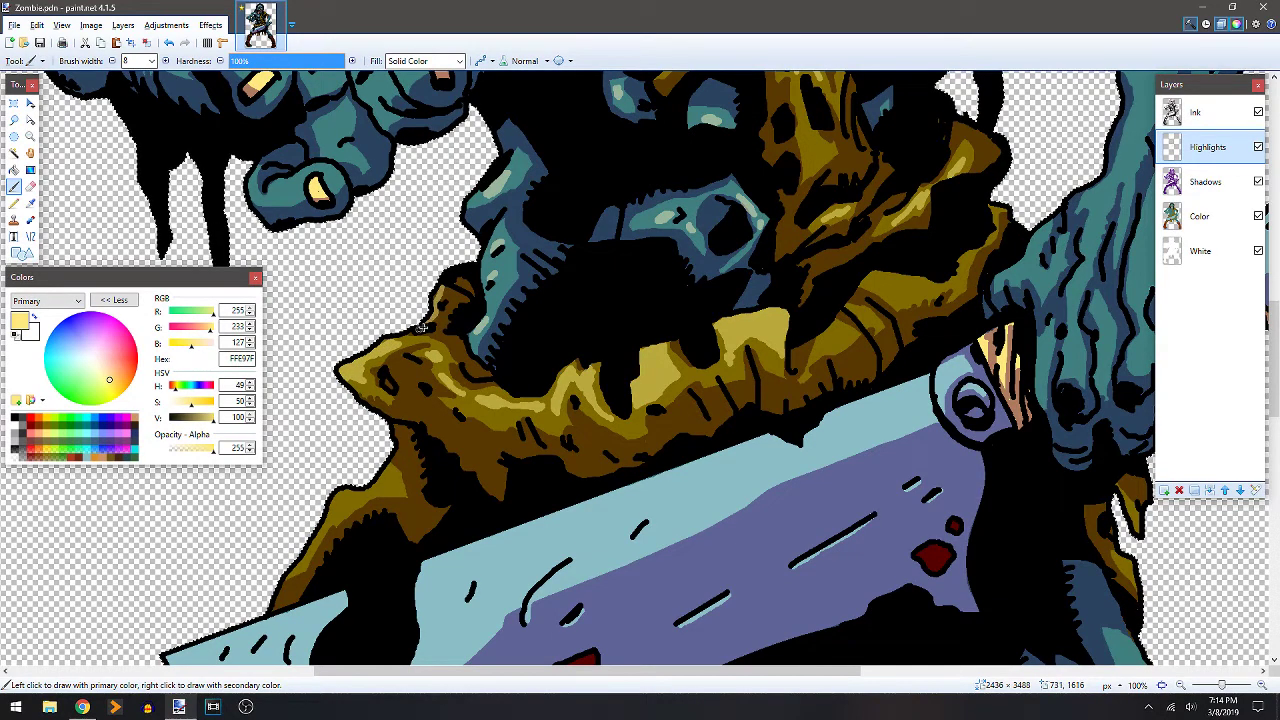
# Paint highlights on the upper folds of the waist cloth toward its viewer's-right end, beside the hand.
pyautogui.moveTo(997, 207); pyautogui.dragTo(797, 265)
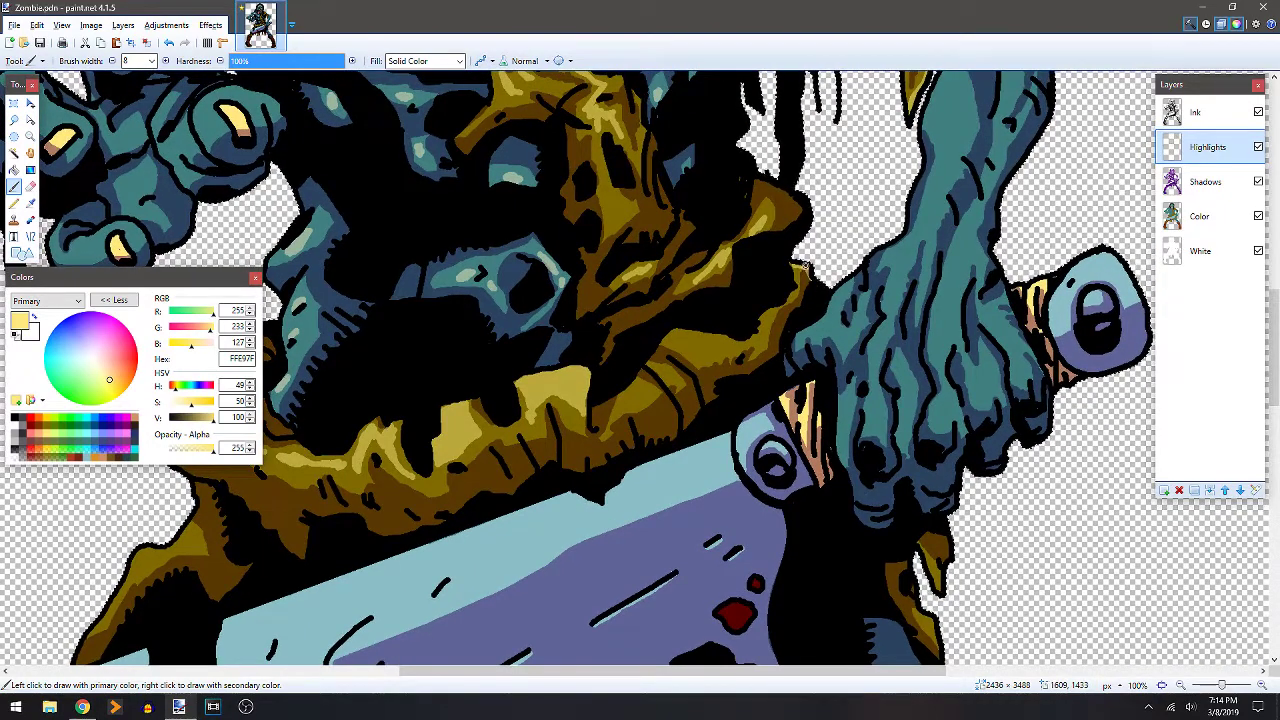
pyautogui.moveTo(760, 329); pyautogui.dragTo(755, 335)
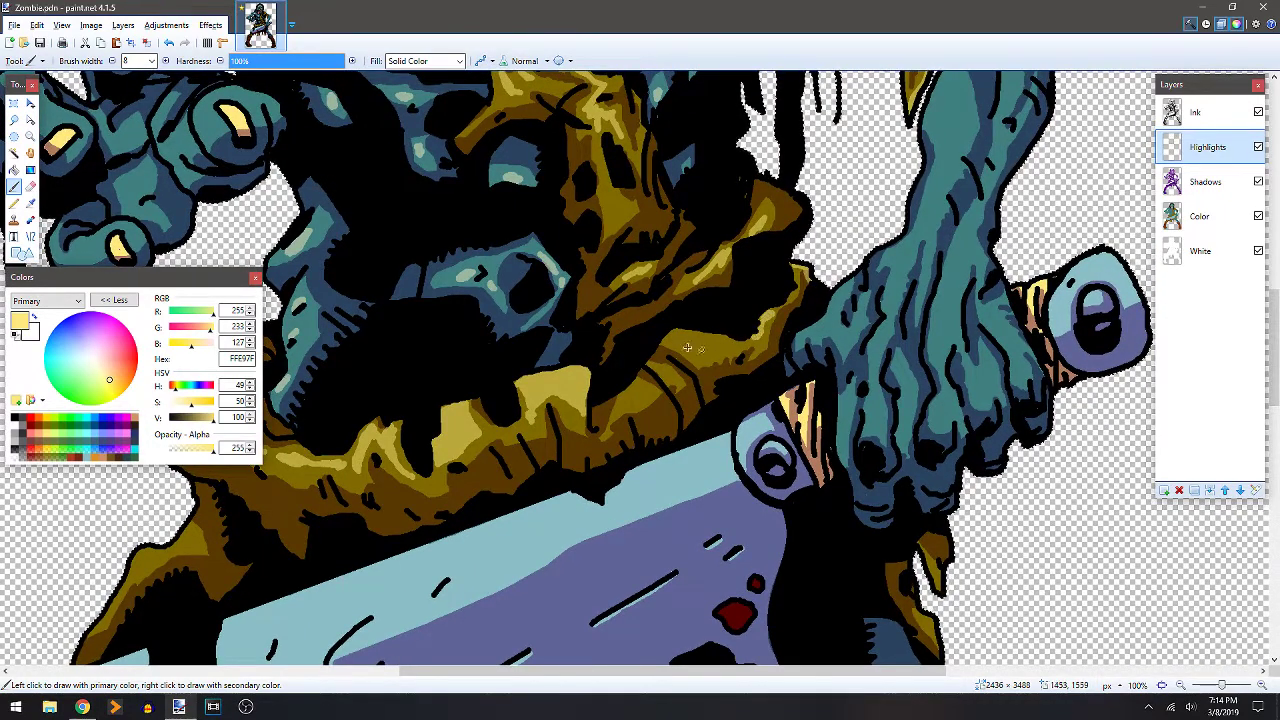
pyautogui.moveTo(678, 341); pyautogui.dragTo(718, 336)
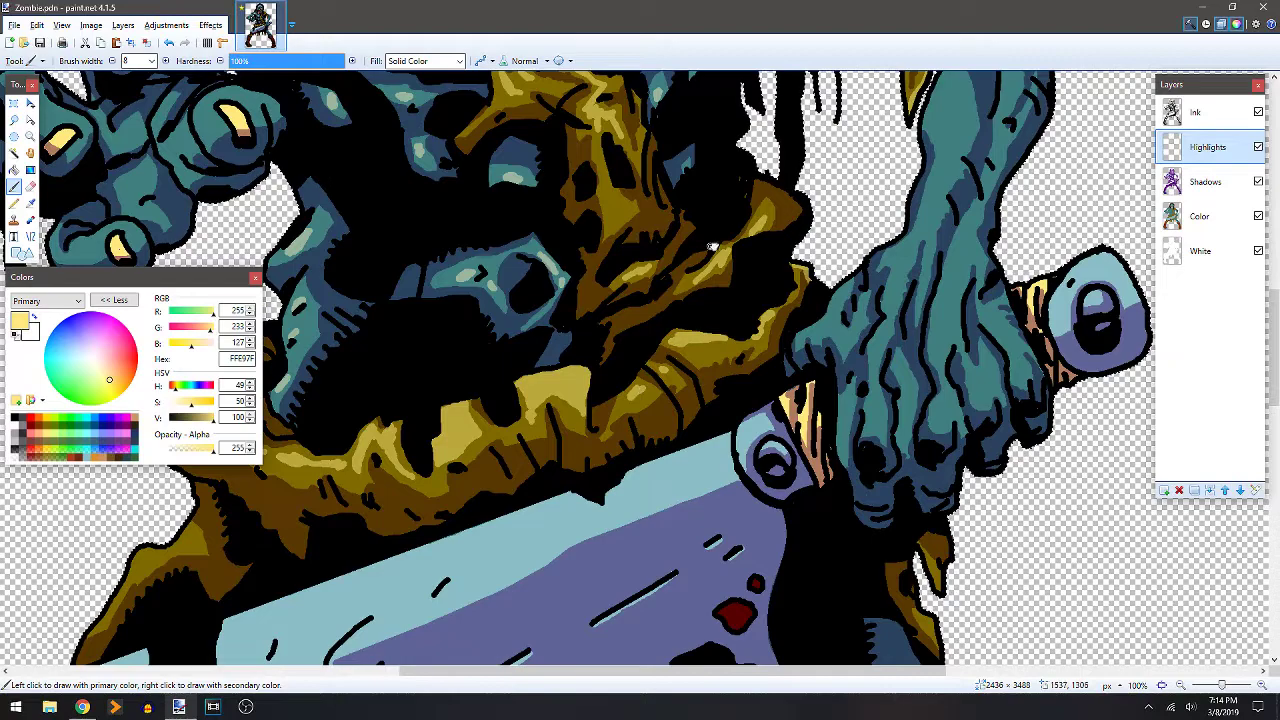
# Add small highlight strokes to the torn shirt folds just above the waist cloth's viewer's-right end.
pyautogui.moveTo(713, 246); pyautogui.dragTo(645, 344)
pyautogui.moveTo(688, 276); pyautogui.dragTo(734, 311)
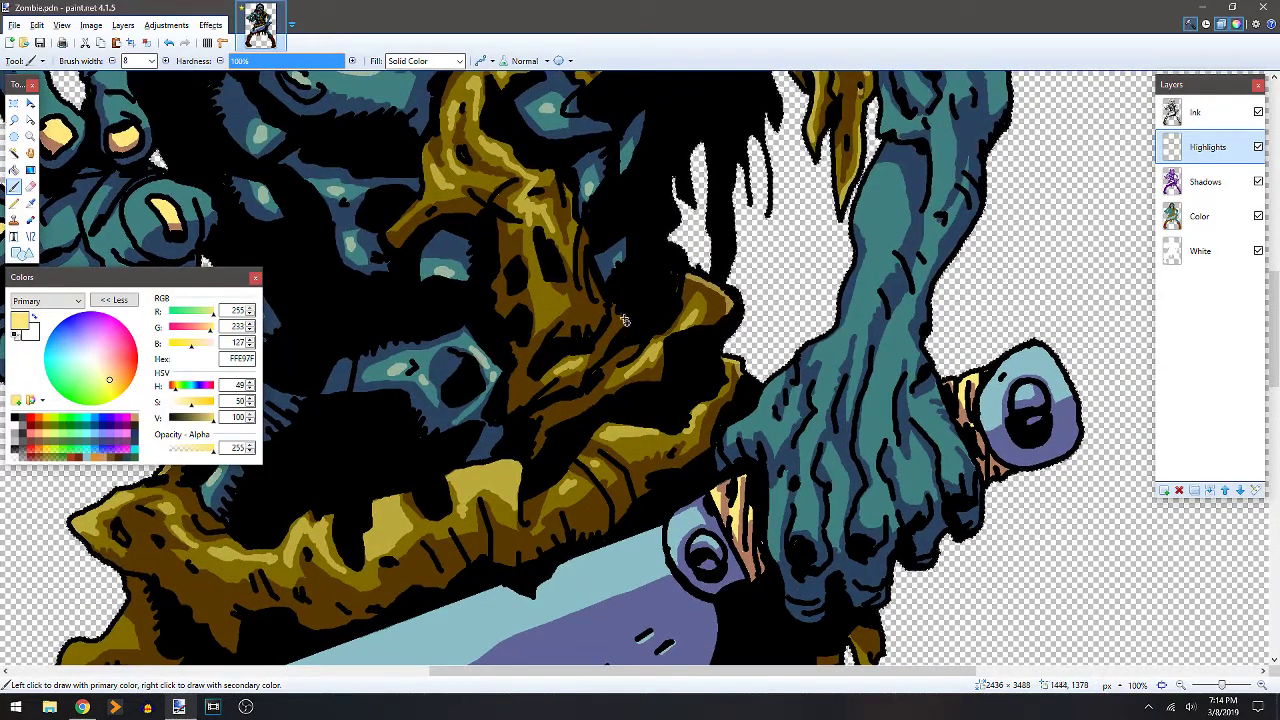
pyautogui.press('z')
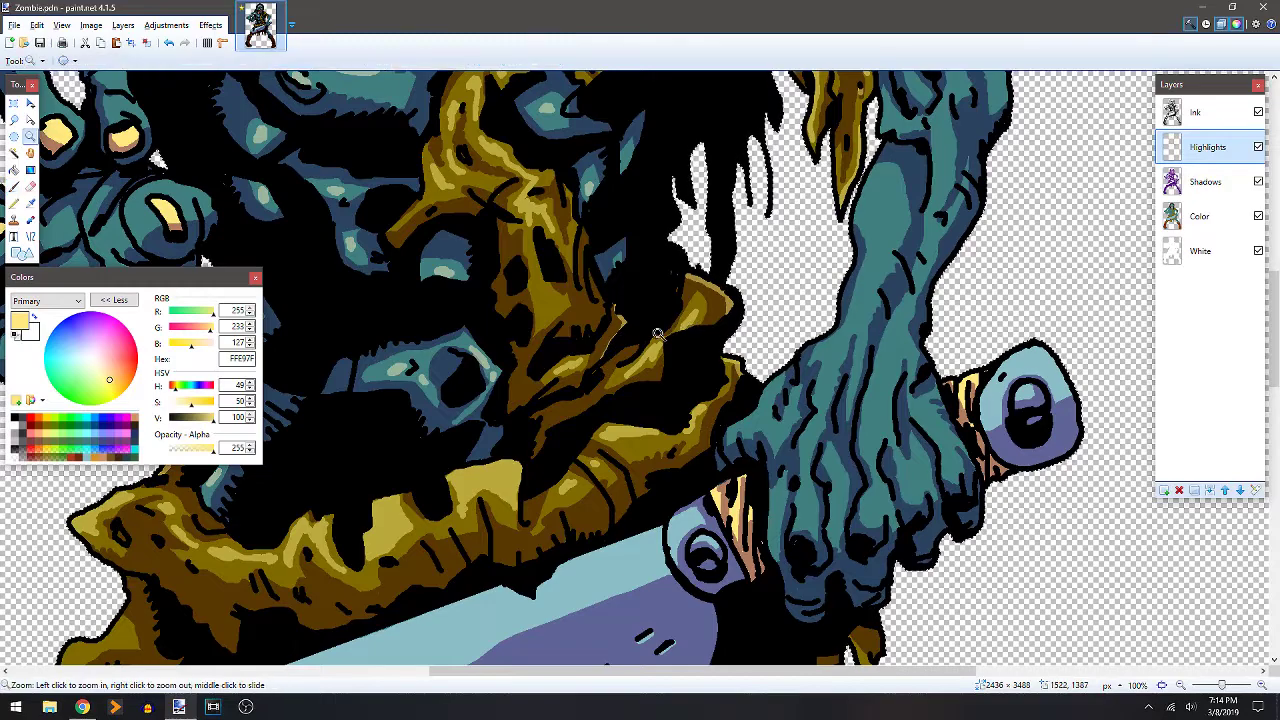
pyautogui.press('b')
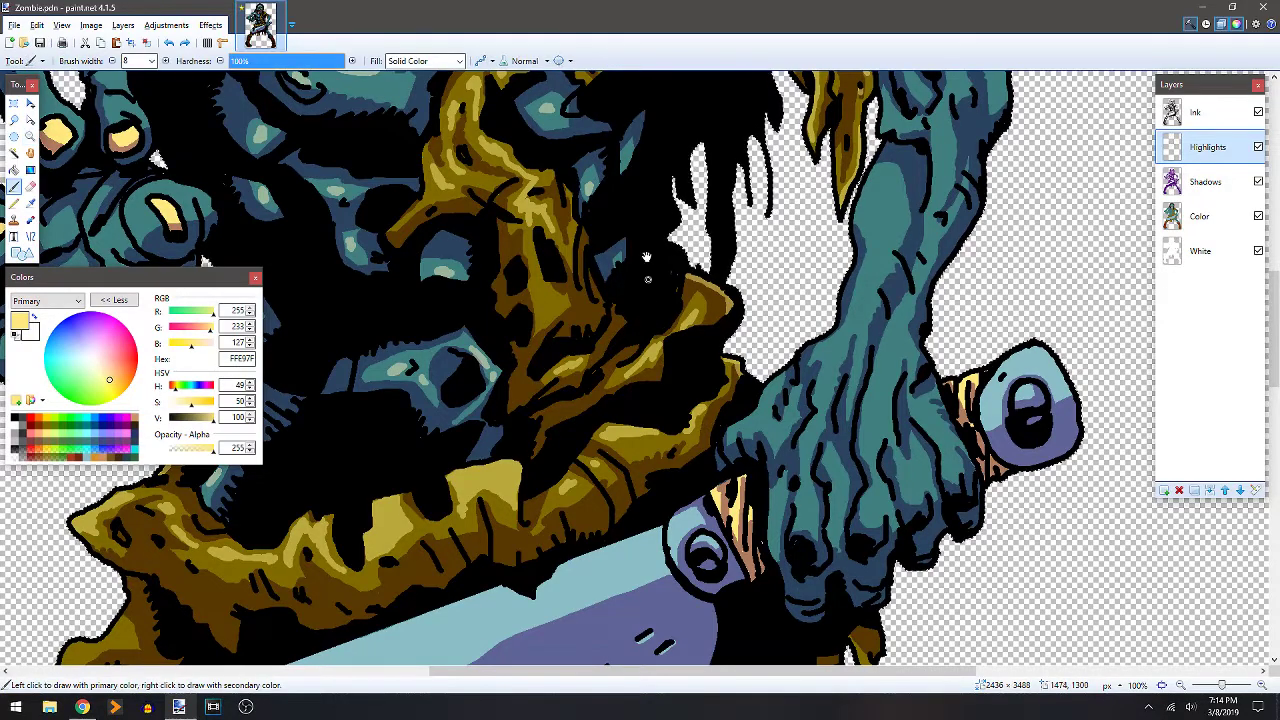
pyautogui.moveTo(647, 258); pyautogui.dragTo(640, 373)
pyautogui.moveTo(529, 389); pyautogui.dragTo(537, 410)
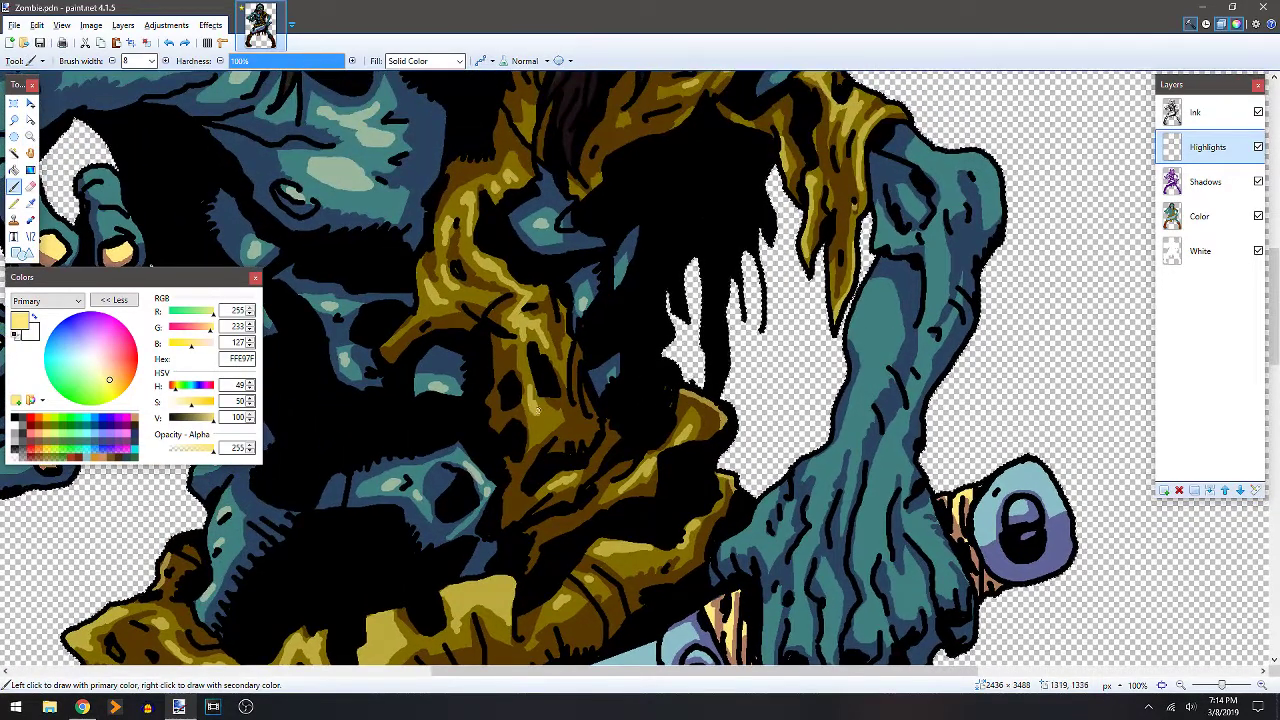
# Paint highlights on the bent elbow of the viewer's-right arm and on the skin around its dark hollow.
pyautogui.moveTo(739, 200); pyautogui.dragTo(543, 408)
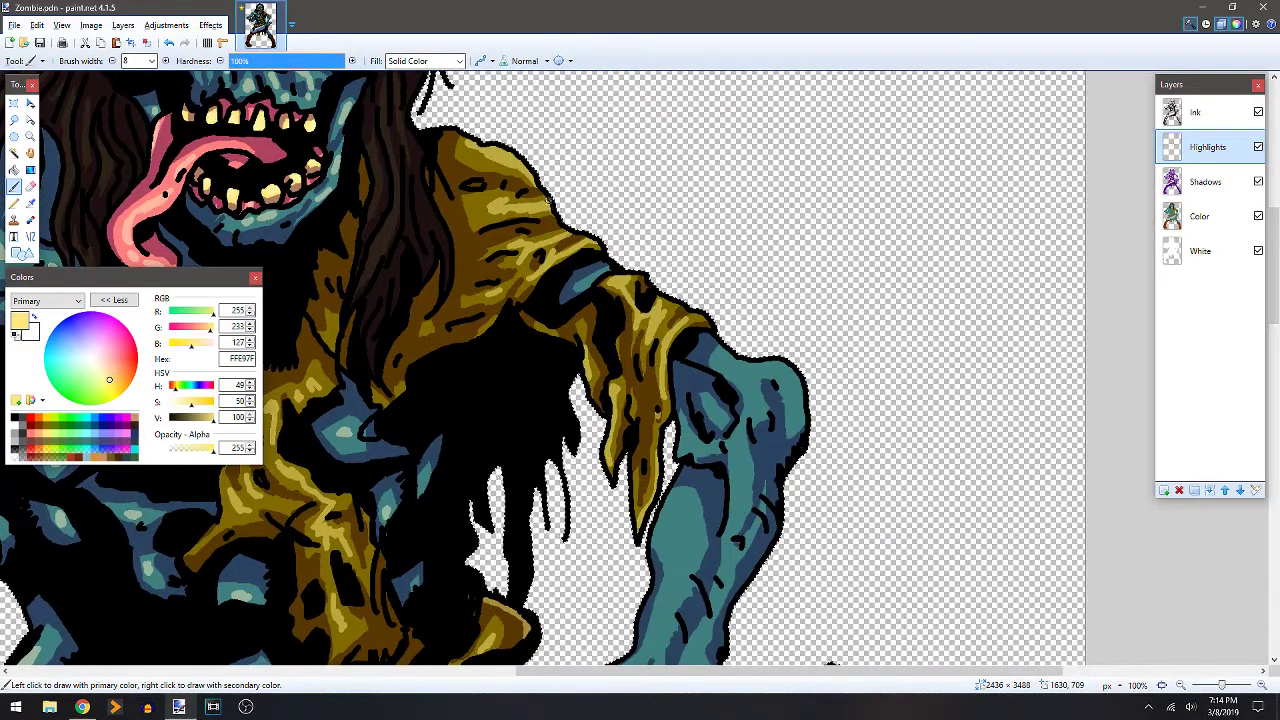
pyautogui.moveTo(675, 320)
pyautogui.mouseDown()
pyautogui.moveTo(644, 297)
pyautogui.moveTo(660, 301)
pyautogui.moveTo(673, 336)
pyautogui.moveTo(712, 314)
pyautogui.mouseUp()
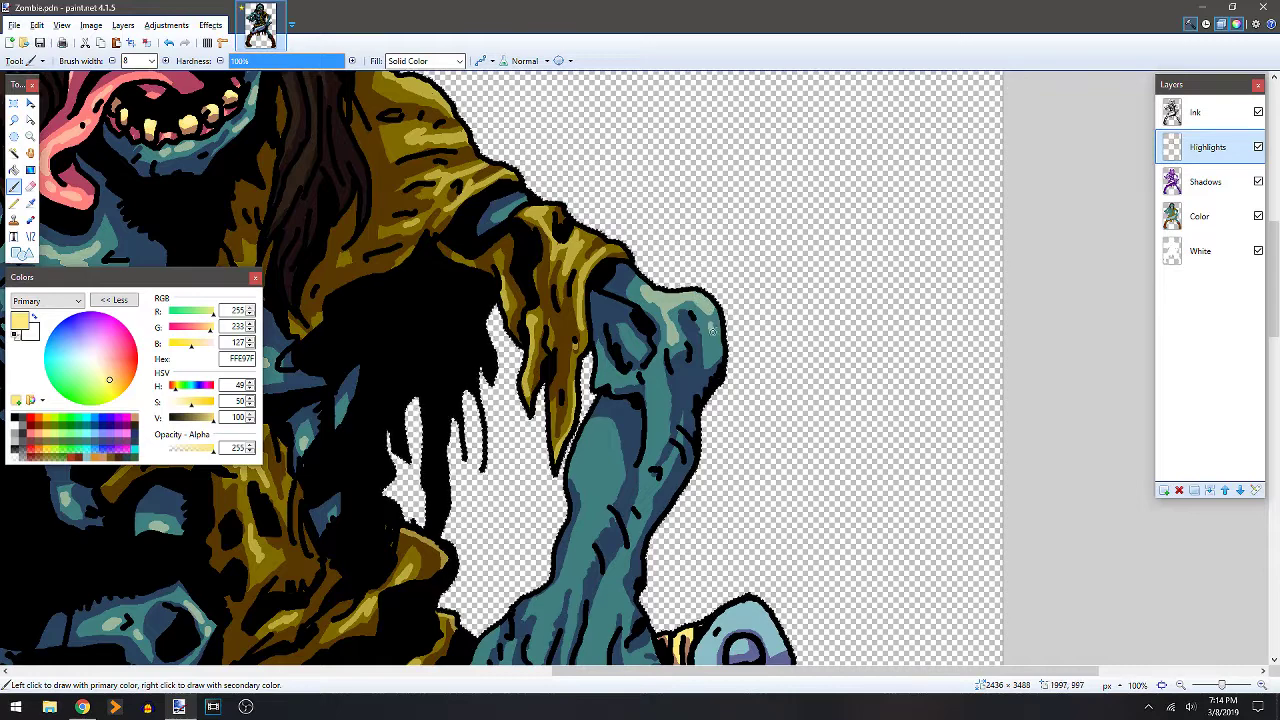
pyautogui.click(630, 341)
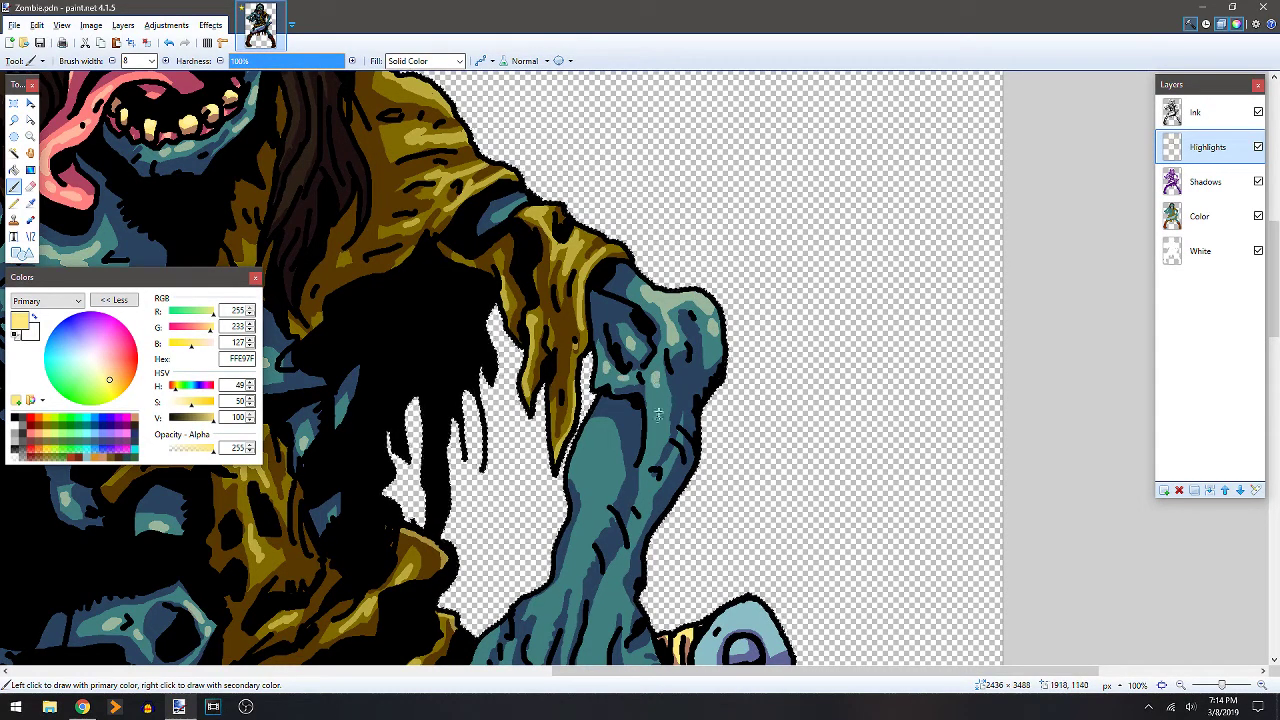
# Paint long highlight strokes down the viewer's-right forearm, the back of the hand, the thumb and the knuckles.
pyautogui.moveTo(602, 446); pyautogui.dragTo(645, 286)
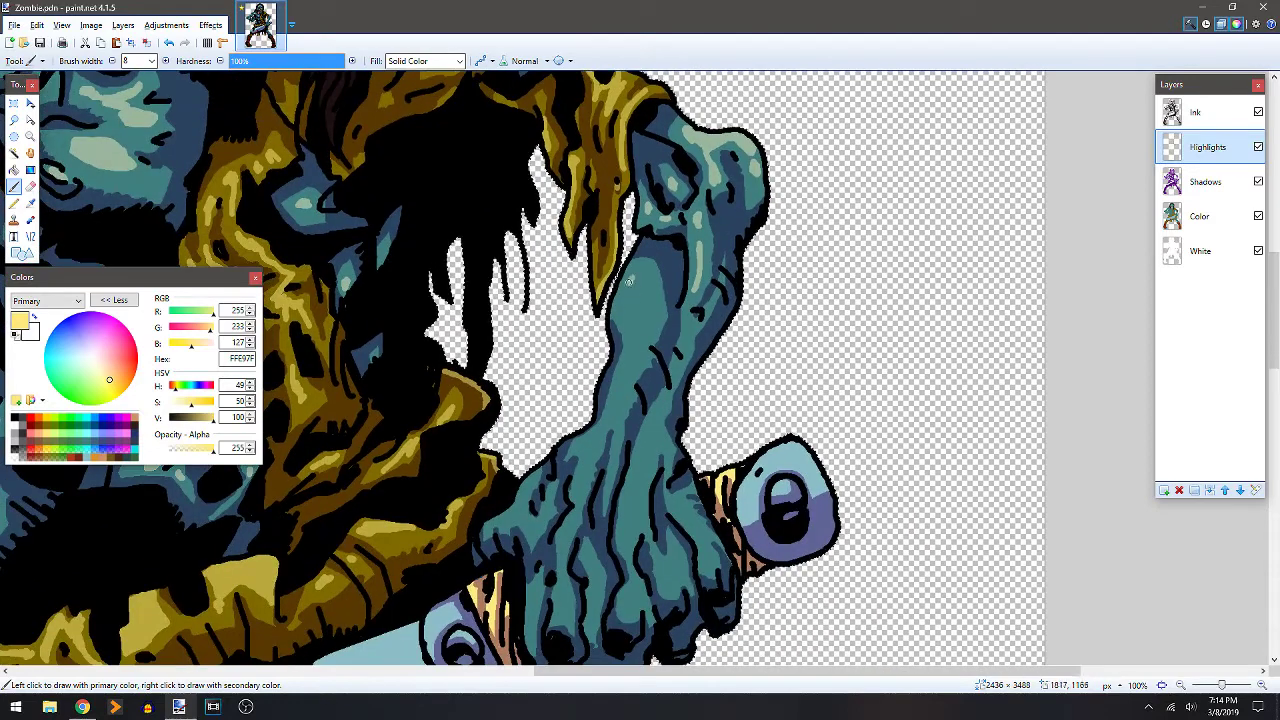
pyautogui.moveTo(631, 347); pyautogui.dragTo(648, 304)
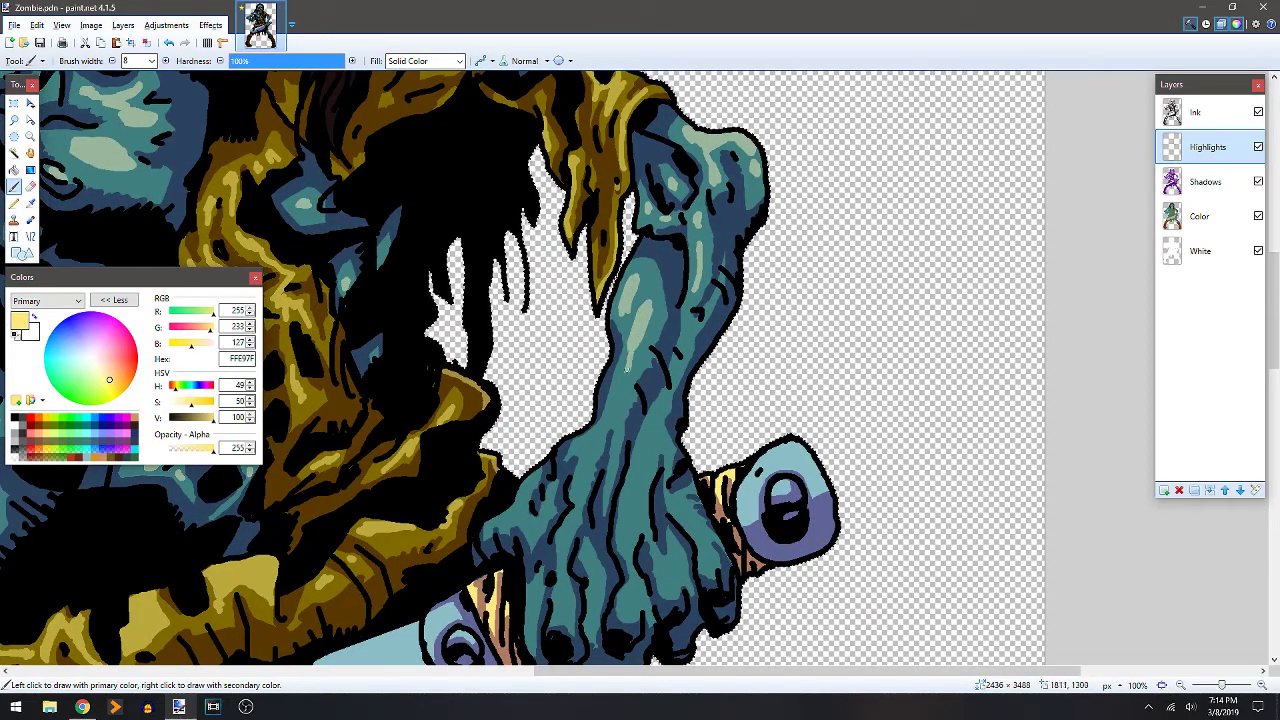
pyautogui.moveTo(627, 368)
pyautogui.mouseDown()
pyautogui.moveTo(617, 420)
pyautogui.moveTo(650, 428)
pyautogui.moveTo(625, 548)
pyautogui.mouseUp()
pyautogui.moveTo(638, 488); pyautogui.dragTo(628, 530)
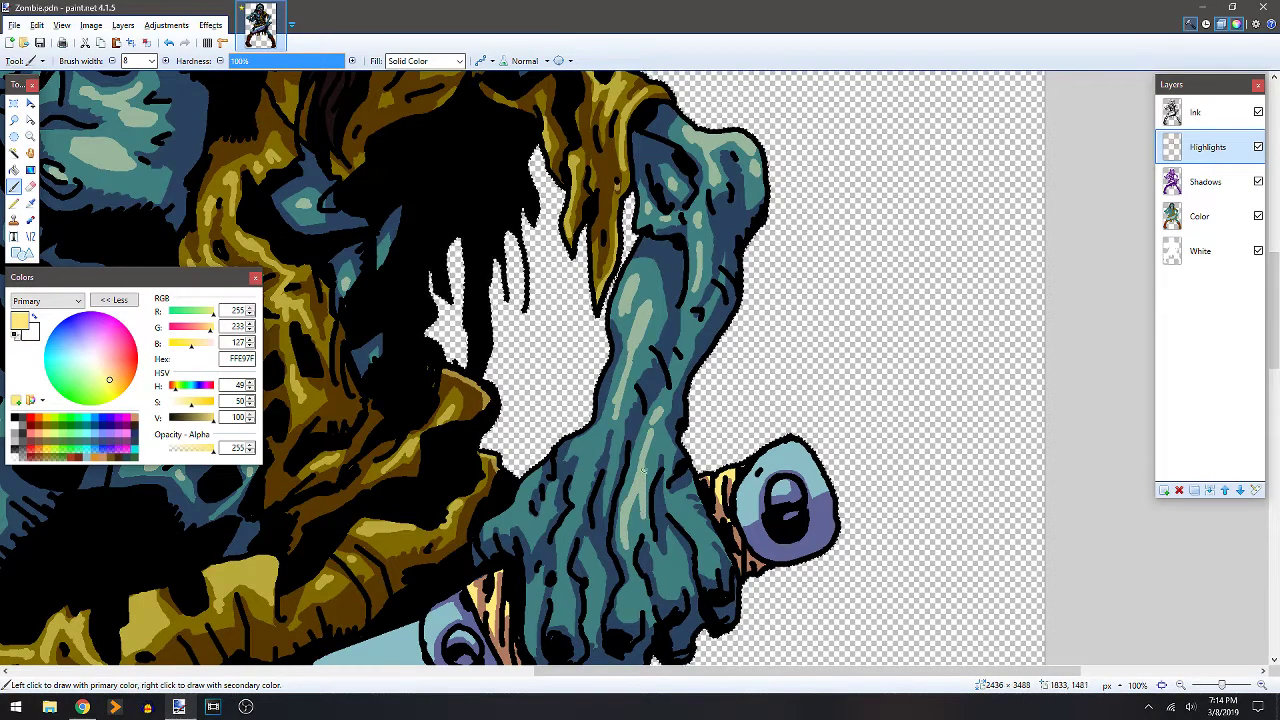
pyautogui.moveTo(620, 436)
pyautogui.mouseDown()
pyautogui.moveTo(607, 484)
pyautogui.moveTo(578, 497)
pyautogui.moveTo(560, 553)
pyautogui.moveTo(502, 516)
pyautogui.moveTo(528, 480)
pyautogui.mouseUp()
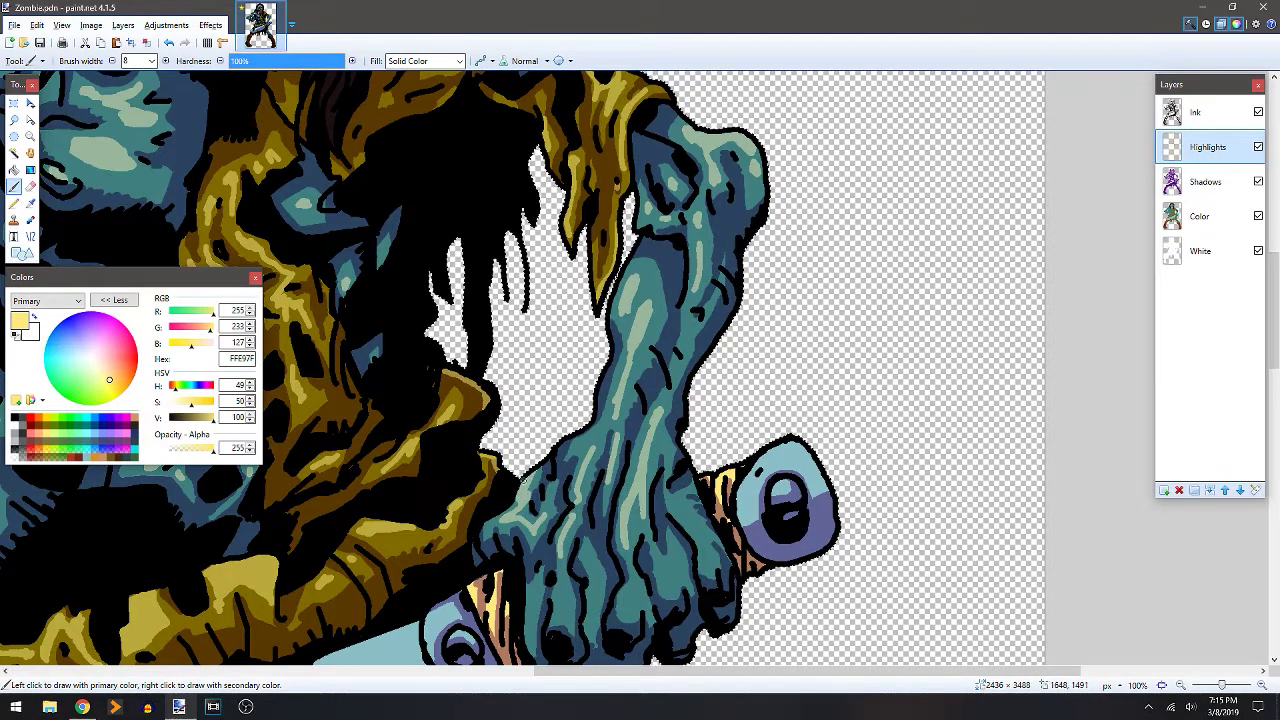
pyautogui.moveTo(606, 420); pyautogui.dragTo(630, 260)
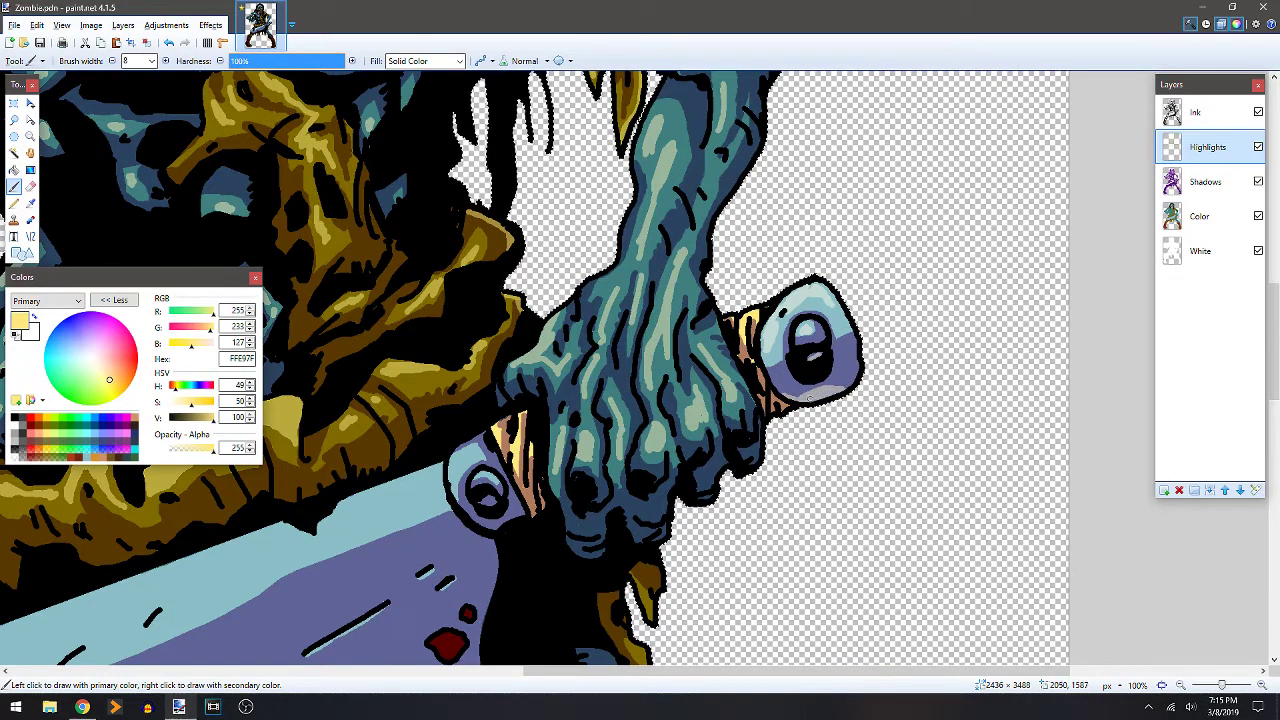
# Paint highlights on the rounded ends of the cleaver's handle and along the upper edge of its blade.
pyautogui.moveTo(782, 398); pyautogui.dragTo(886, 290)
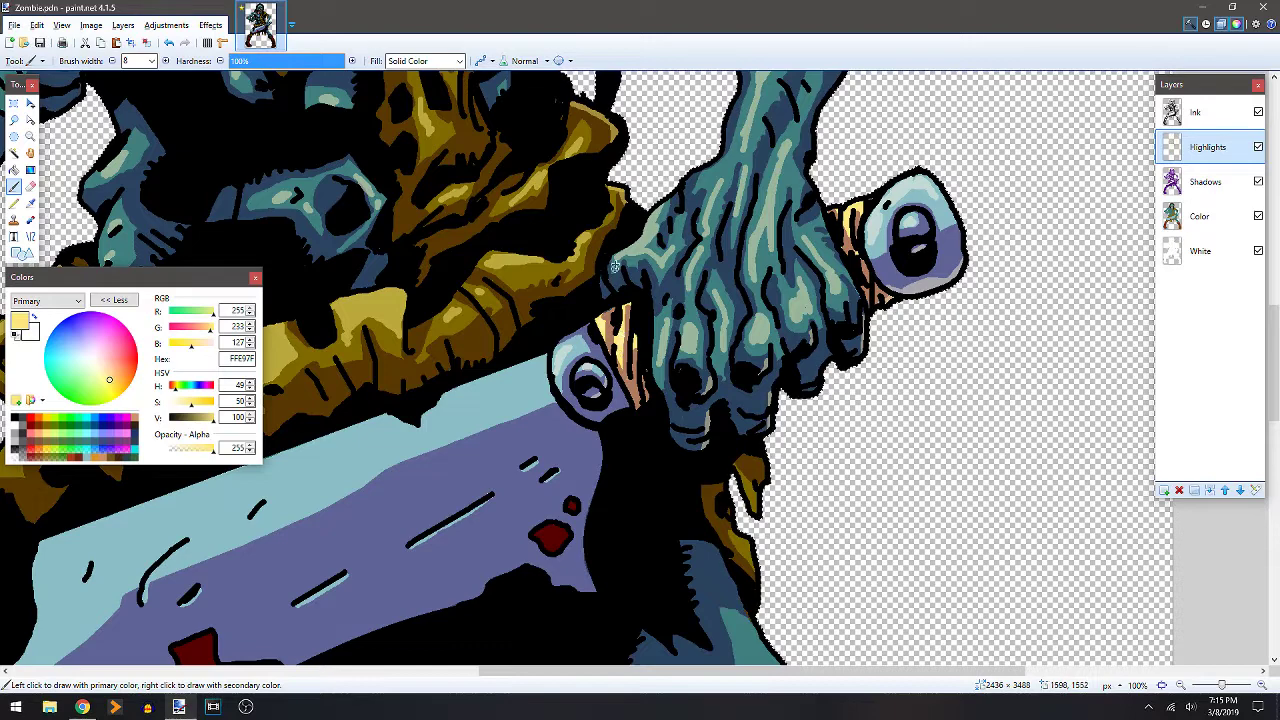
pyautogui.moveTo(615, 257); pyautogui.dragTo(620, 302)
pyautogui.moveTo(532, 360); pyautogui.dragTo(763, 296)
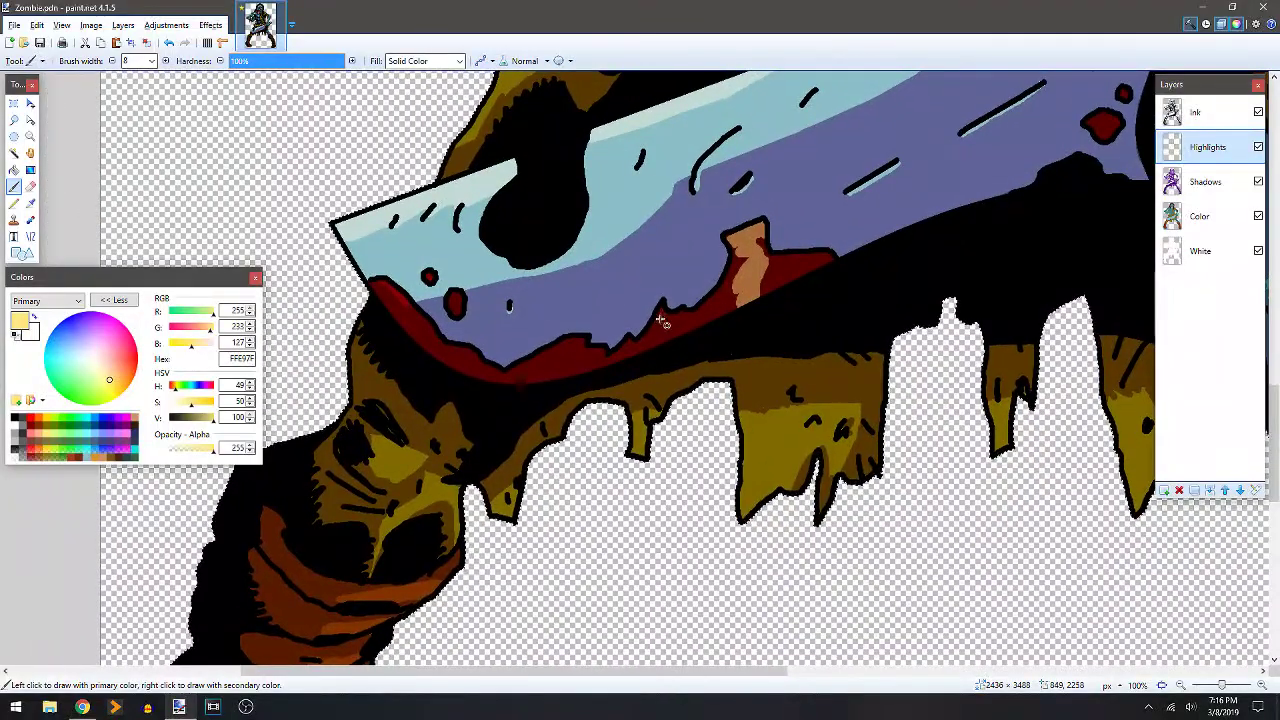
# Paint highlights on the blood along the cleaver's cutting edge and on the larger blood spots at both ends of the blade.
pyautogui.moveTo(660, 319)
pyautogui.mouseDown()
pyautogui.moveTo(655, 345)
pyautogui.moveTo(654, 330)
pyautogui.moveTo(628, 366)
pyautogui.mouseUp()
pyautogui.press('space')
pyautogui.moveTo(852, 205); pyautogui.dragTo(592, 349)
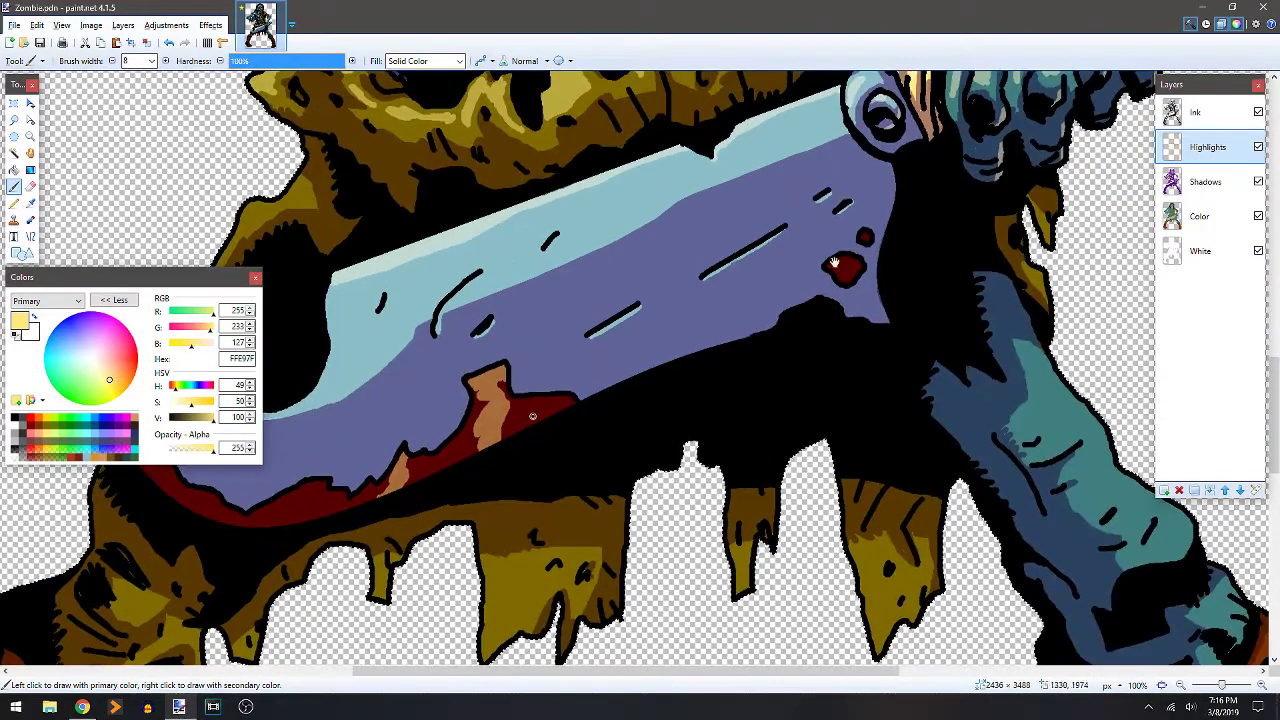
pyautogui.moveTo(834, 264); pyautogui.dragTo(840, 270)
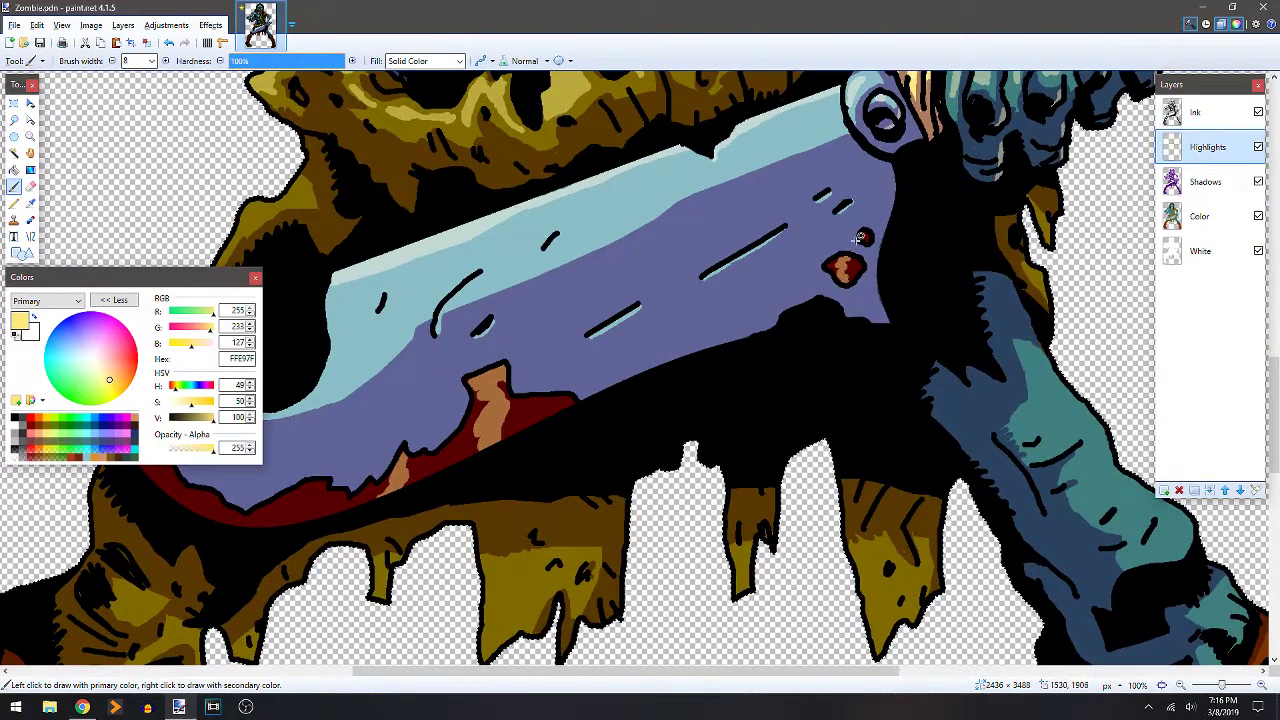
pyautogui.press('space')
pyautogui.moveTo(564, 345); pyautogui.dragTo(826, 210)
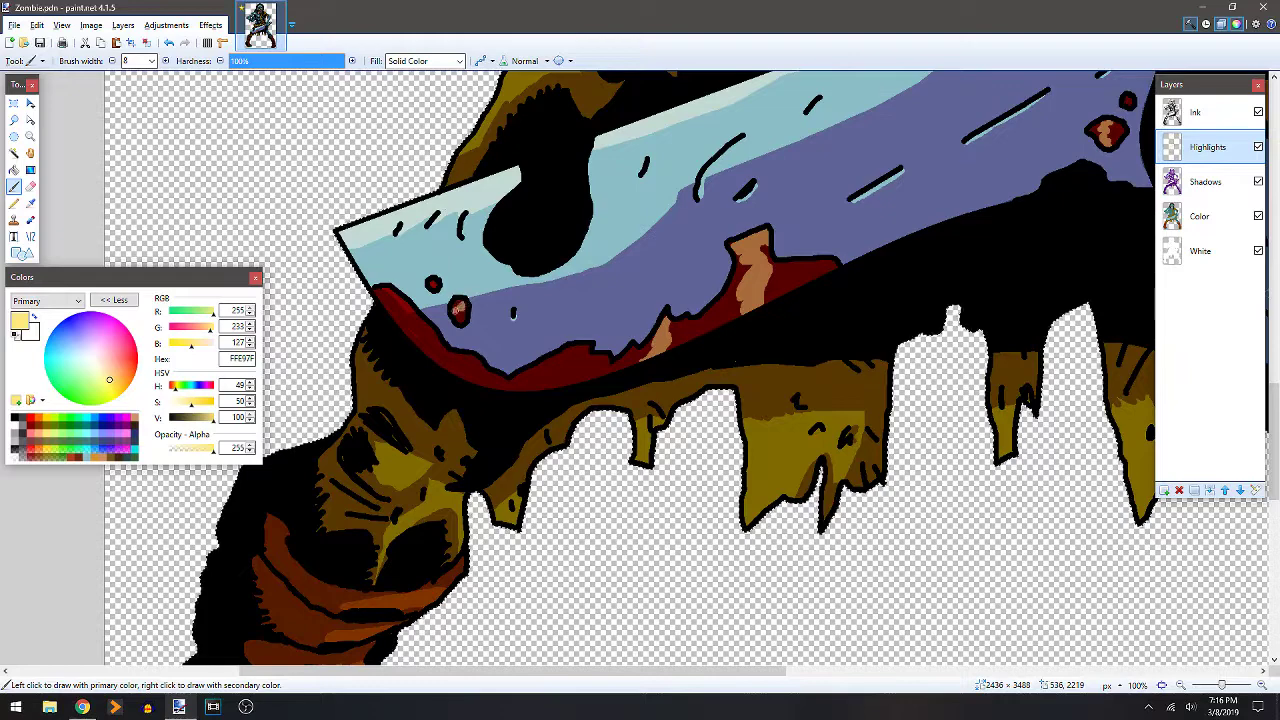
pyautogui.moveTo(426, 338); pyautogui.dragTo(429, 342)
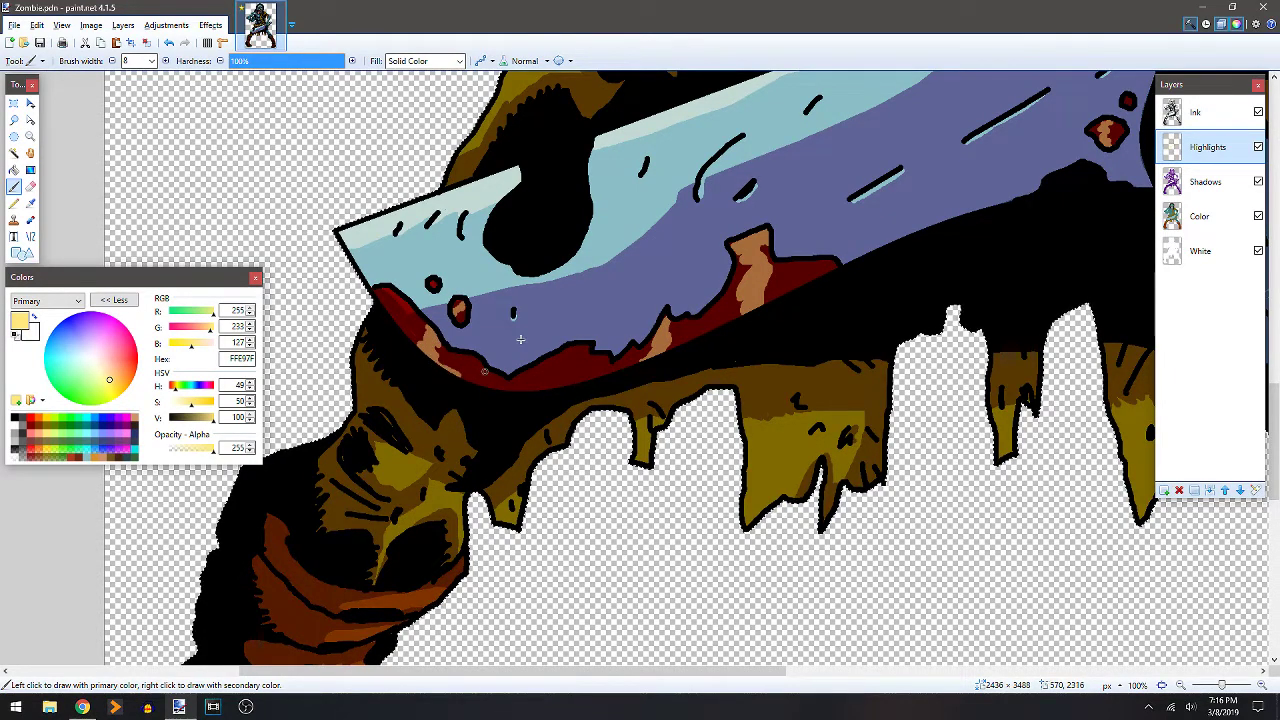
pyautogui.hscroll(1, 742, 284)
pyautogui.scroll(1, 742, 284)
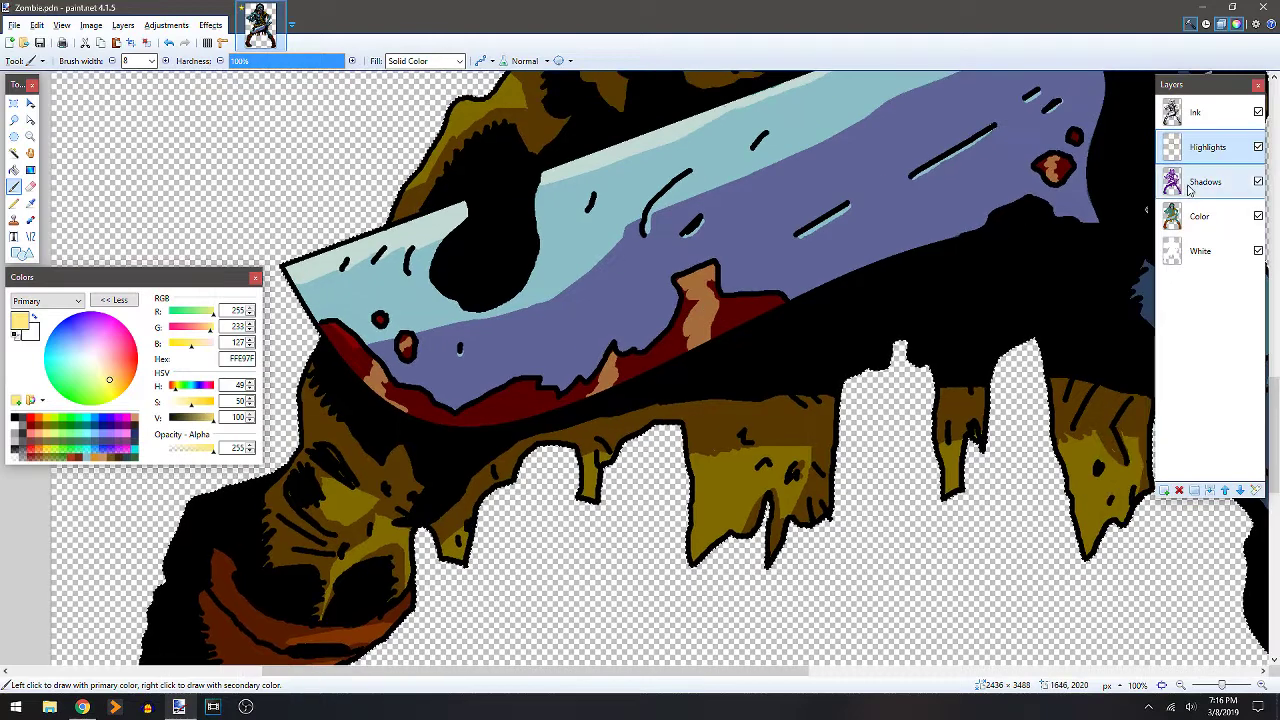
# On the Shadows layer, erase parts of the shadow over the cutting-edge blood and the blood spots on the blade.
pyautogui.press('e')
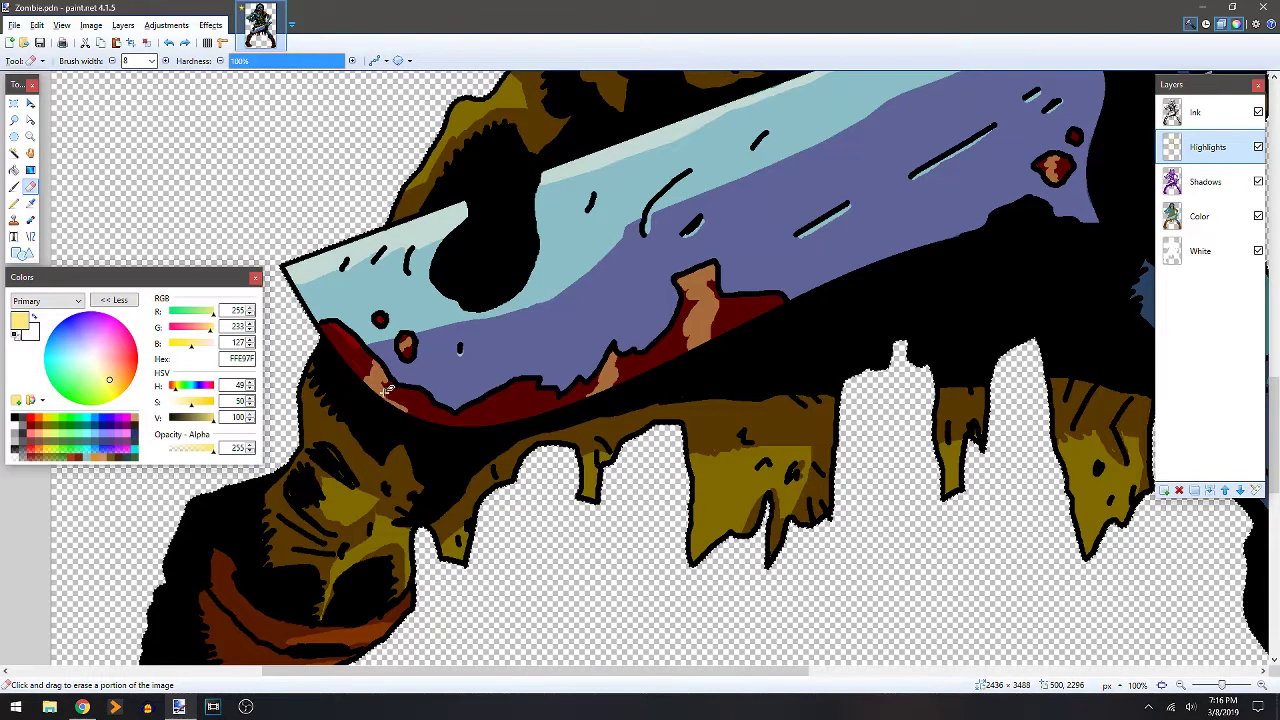
pyautogui.click(1205, 182)
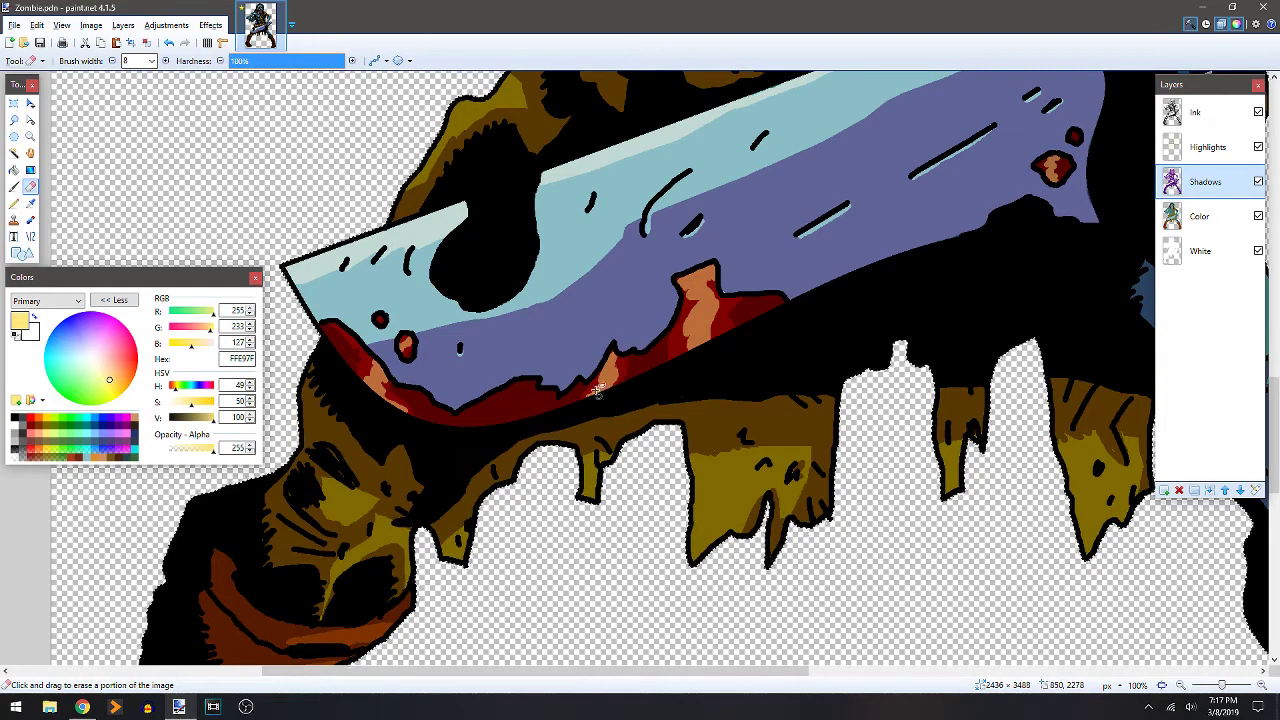
pyautogui.moveTo(742, 268)
pyautogui.mouseDown()
pyautogui.moveTo(666, 269)
pyautogui.moveTo(843, 194)
pyautogui.mouseUp()
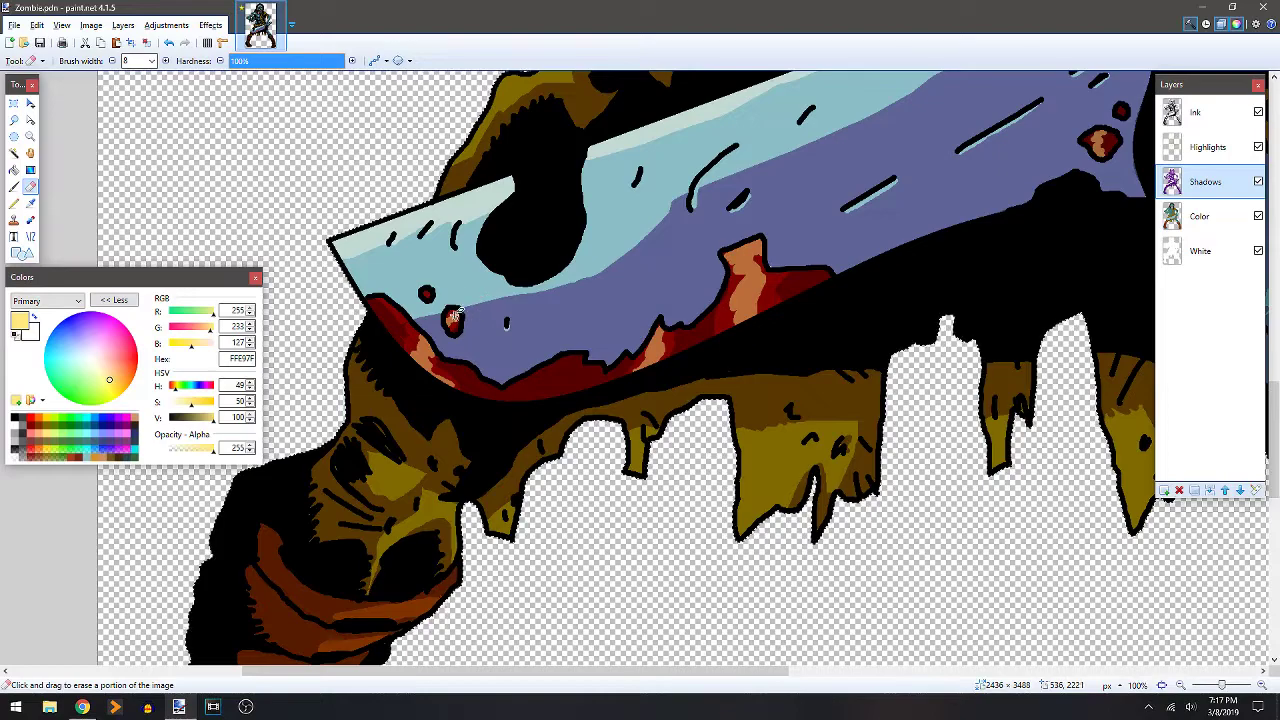
pyautogui.moveTo(944, 160)
pyautogui.mouseDown()
pyautogui.moveTo(771, 277)
pyautogui.moveTo(763, 269)
pyautogui.mouseUp()
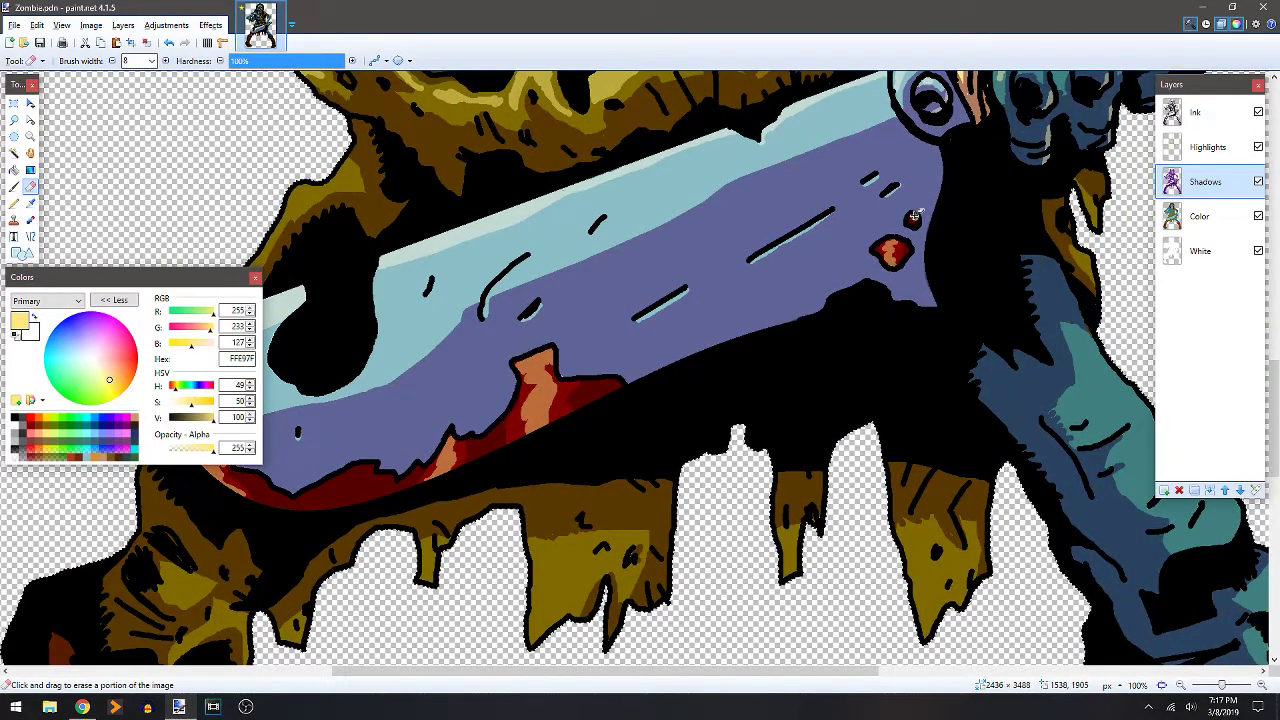
pyautogui.moveTo(543, 349); pyautogui.dragTo(651, 263)
pyautogui.scroll(-4, 651, 263)
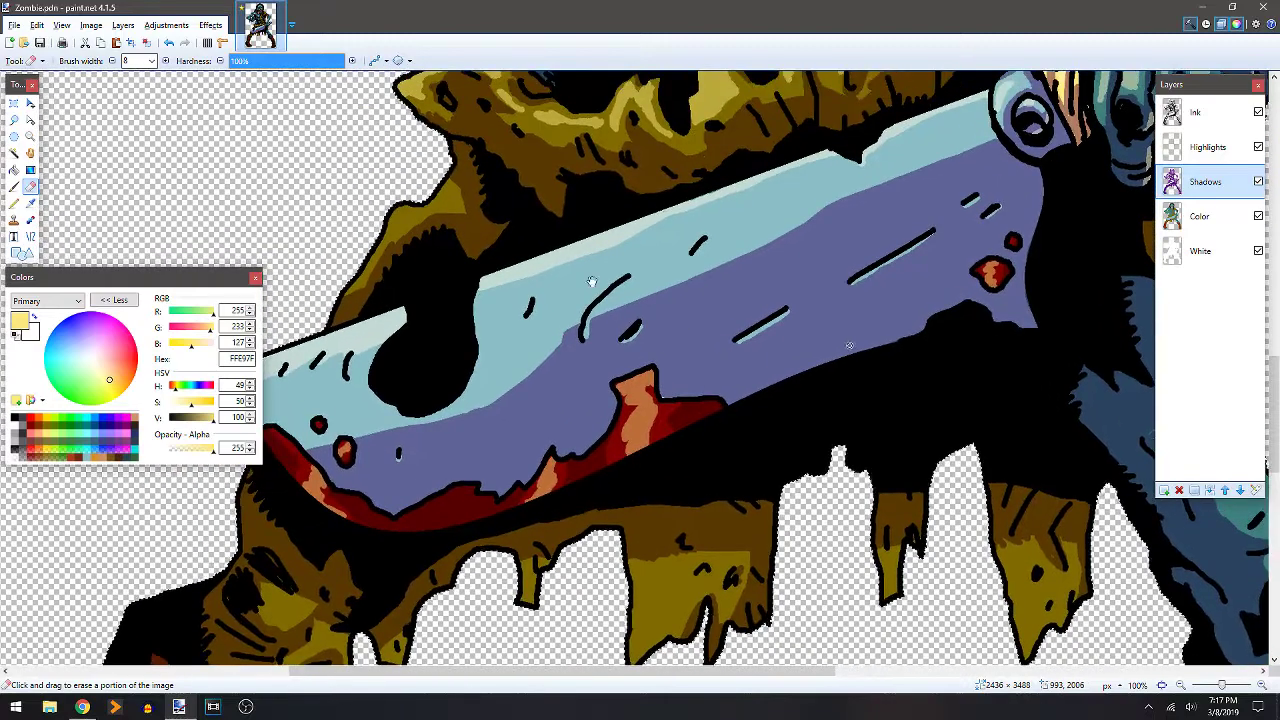
pyautogui.scroll(4, 594, 279)
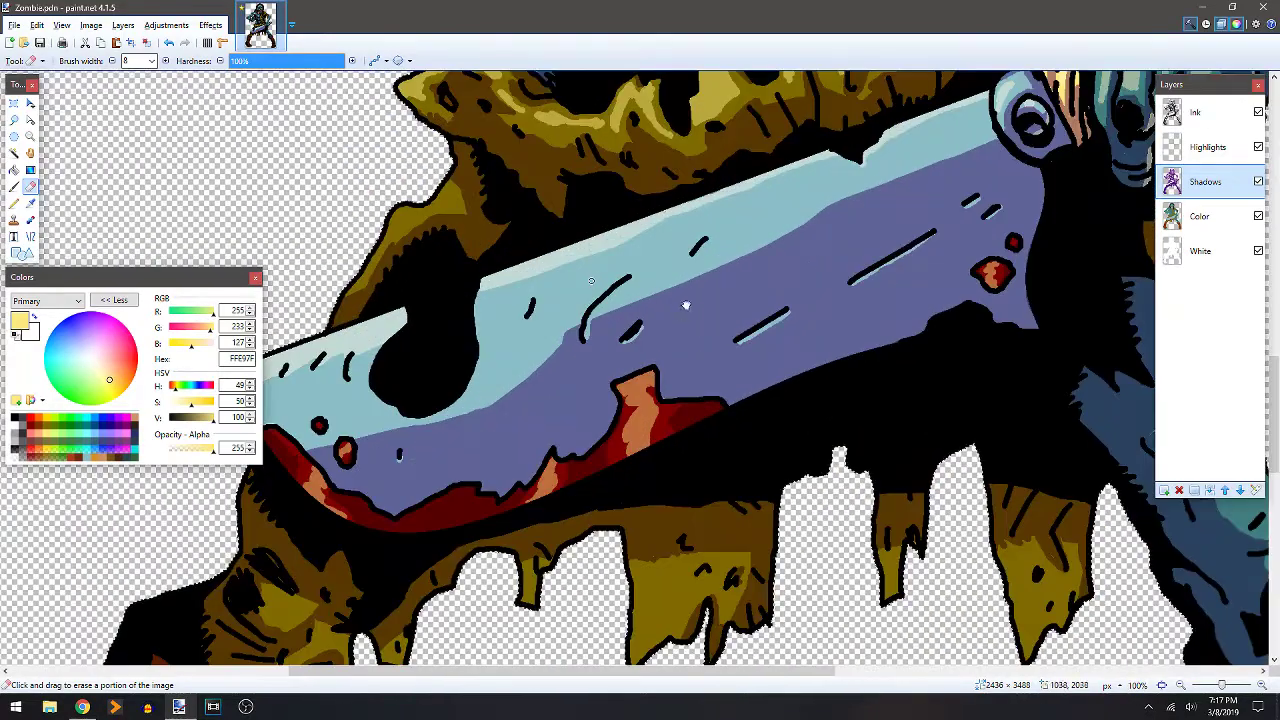
pyautogui.moveTo(686, 305); pyautogui.dragTo(691, 232)
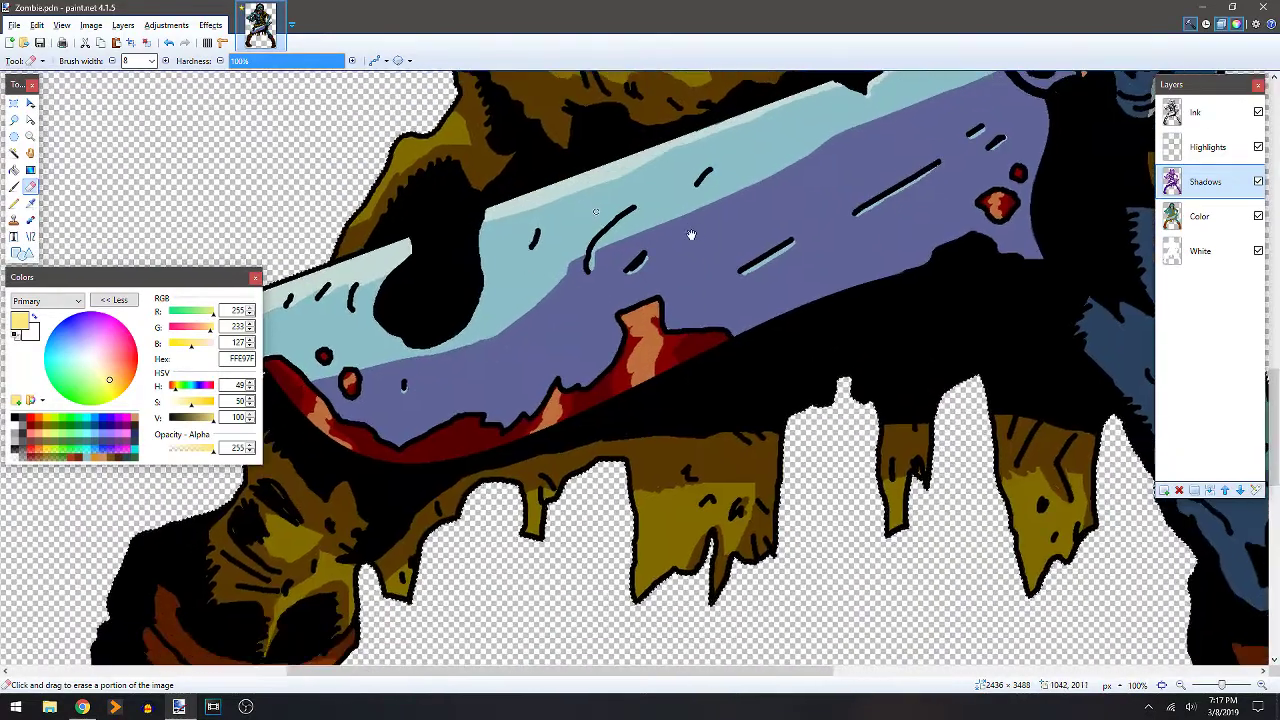
# Set the paintbrush to dark purple 57007F for touching up the cleaver's shadows on the Shadows layer.
pyautogui.press('b')
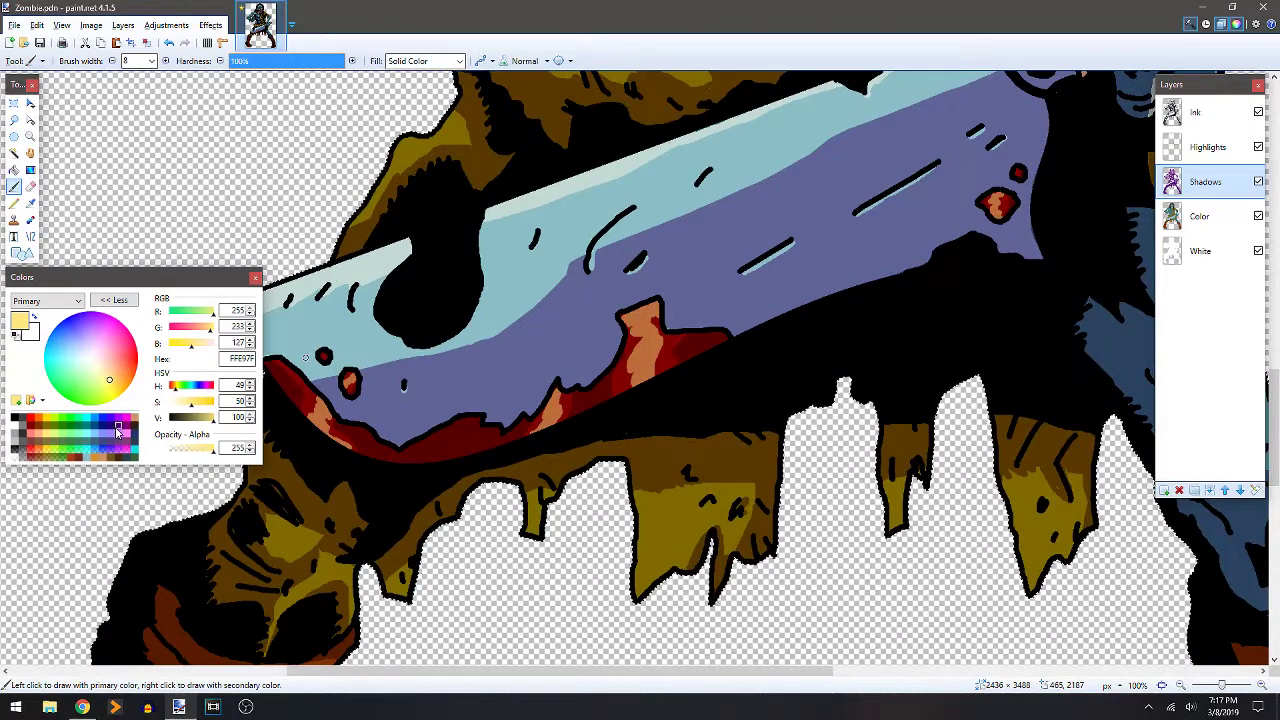
pyautogui.click(125, 428)
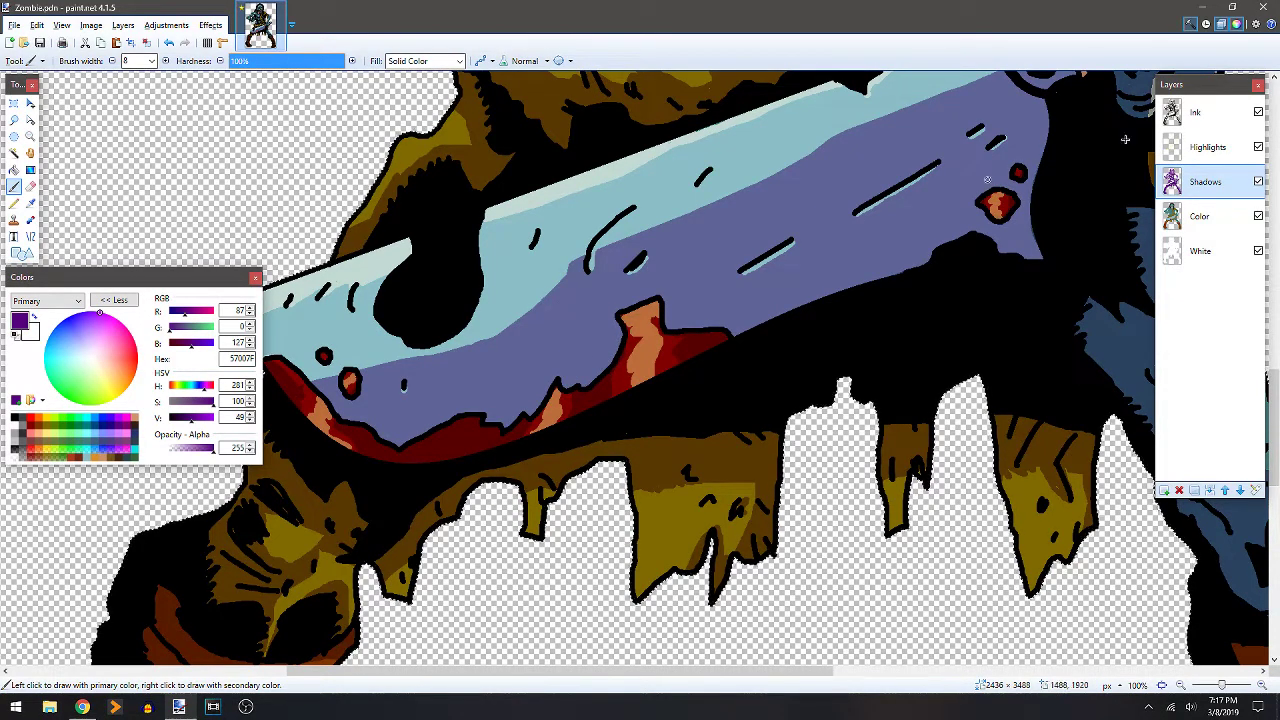
pyautogui.scroll(-1, 743, 274)
pyautogui.scroll(-1, 743, 274)
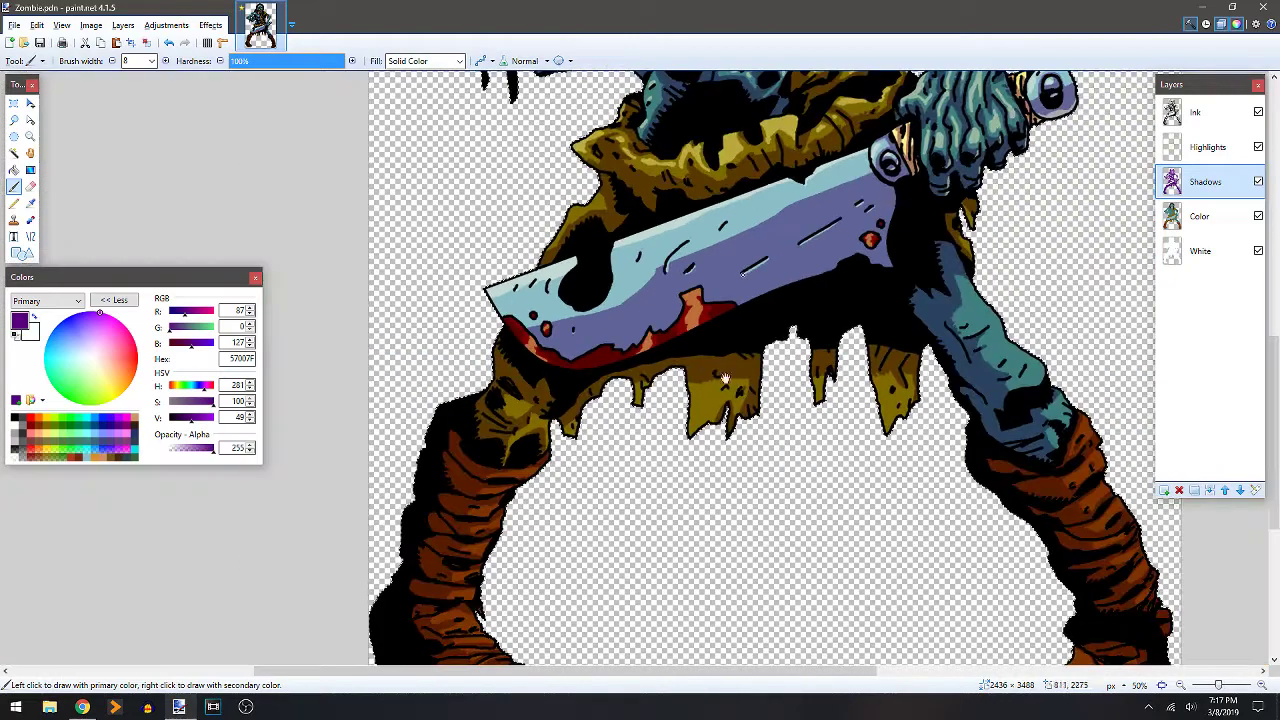
pyautogui.moveTo(726, 380); pyautogui.dragTo(666, 291)
# On the Highlights layer, paint pale yellow FFE97F highlights along the cleaver blade's back end and lower cutting edge, including the blood's rim.
pyautogui.click(1195, 146)
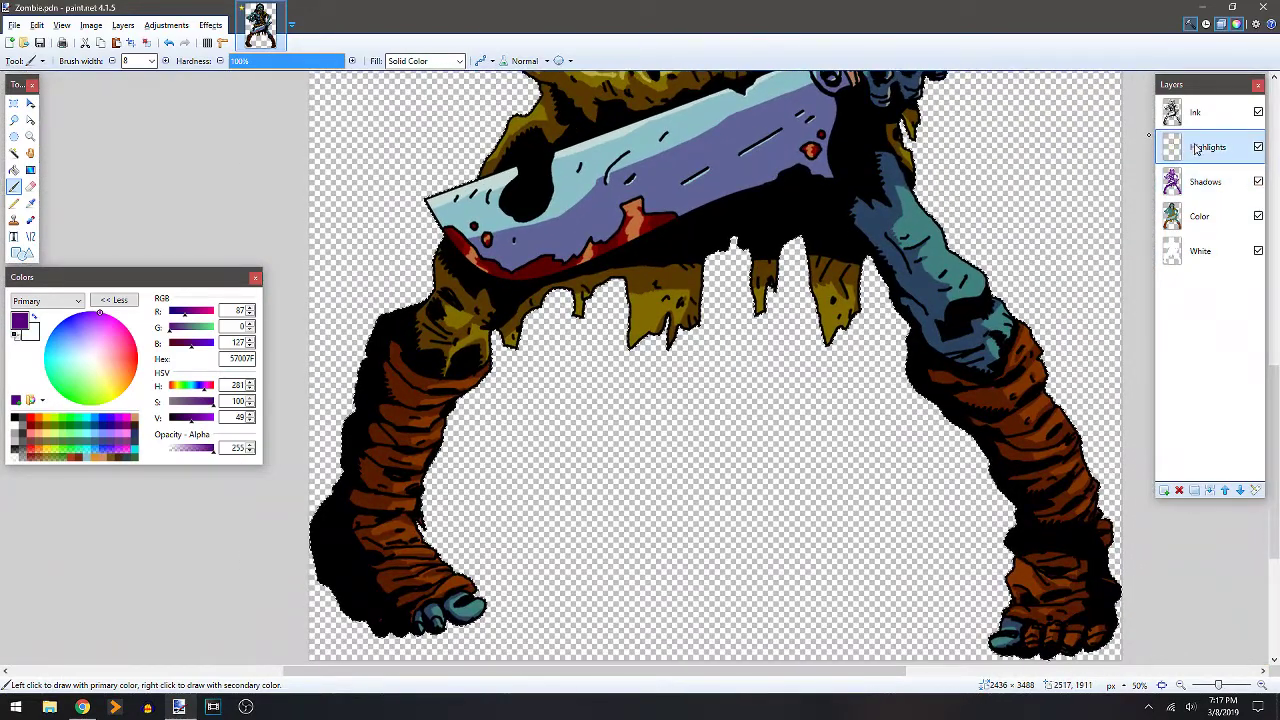
pyautogui.click(48, 441)
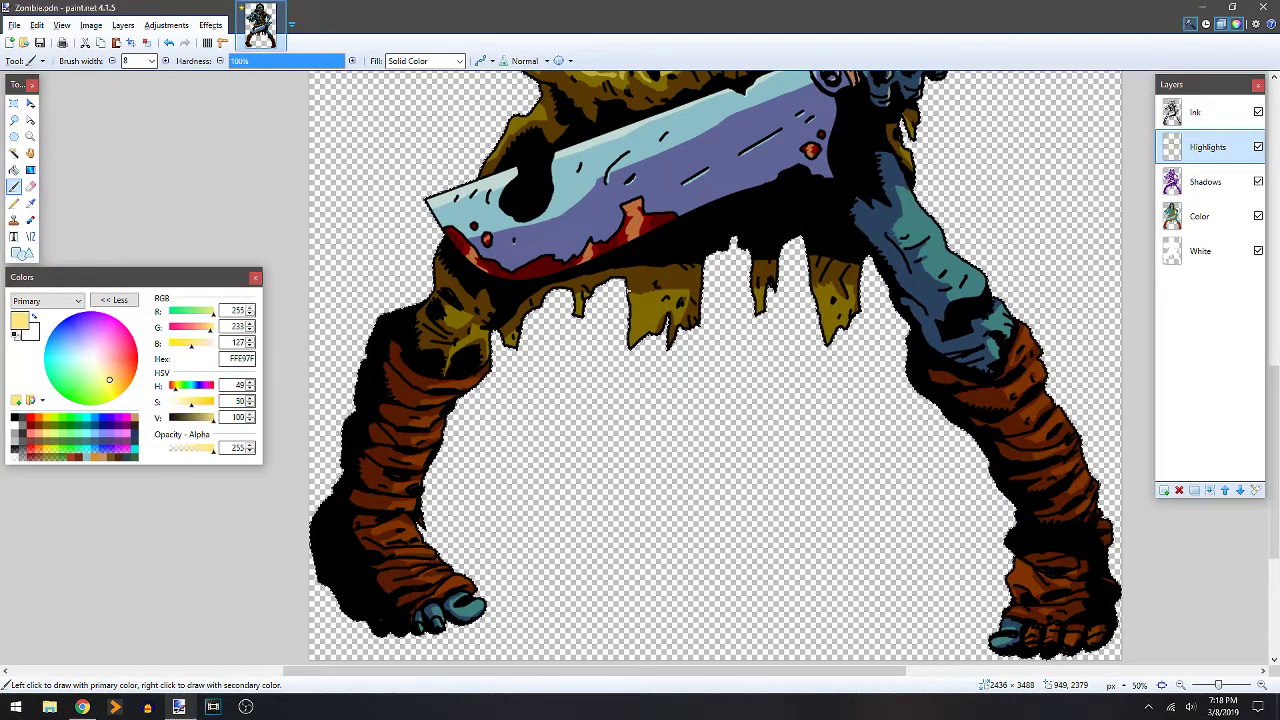
pyautogui.scroll(2, 674, 271)
pyautogui.moveTo(610, 150); pyautogui.dragTo(510, 465)
pyautogui.moveTo(722, 366)
pyautogui.mouseDown()
pyautogui.moveTo(843, 271)
pyautogui.moveTo(737, 366)
pyautogui.mouseUp()
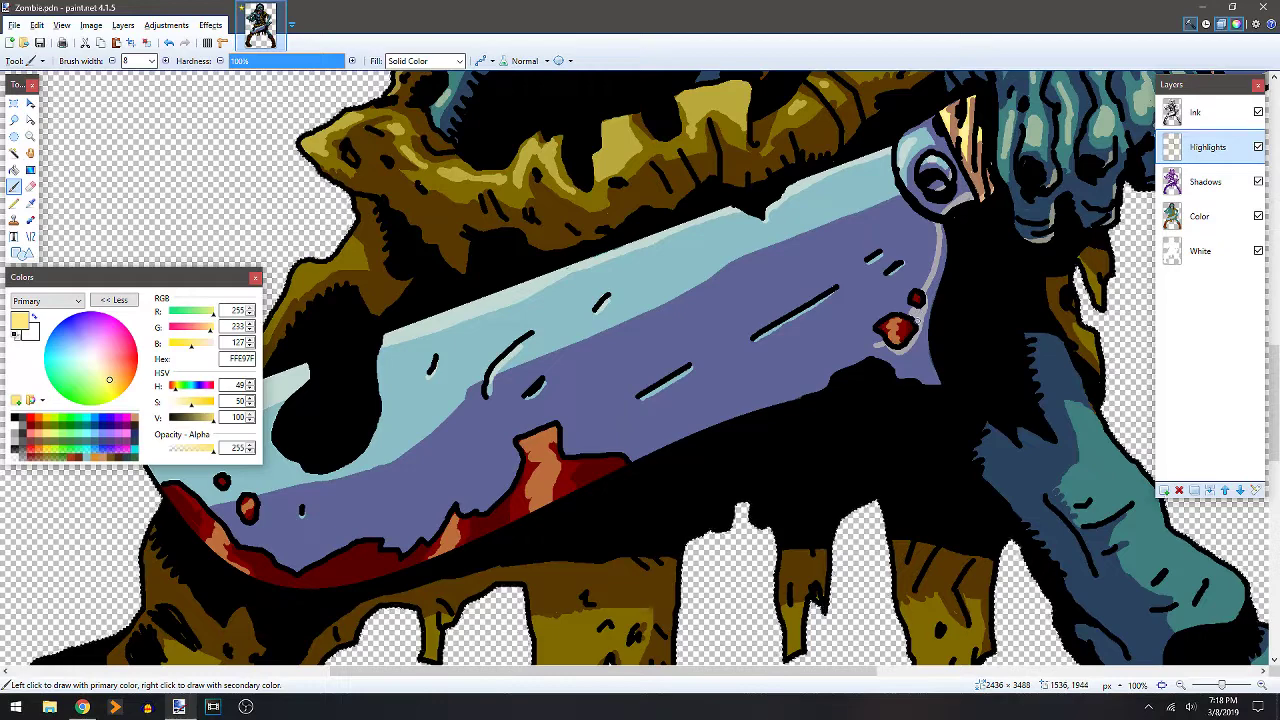
pyautogui.moveTo(880, 342); pyautogui.dragTo(645, 446)
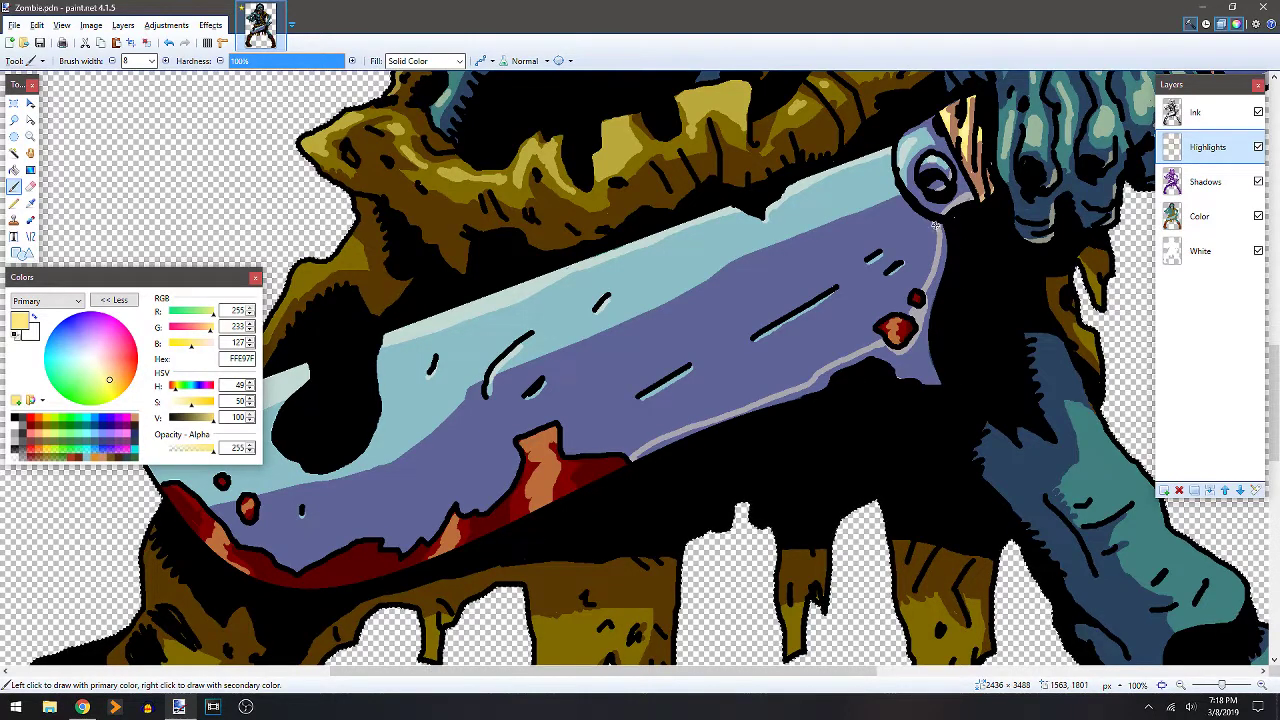
pyautogui.hotkey('ctrl', '-')
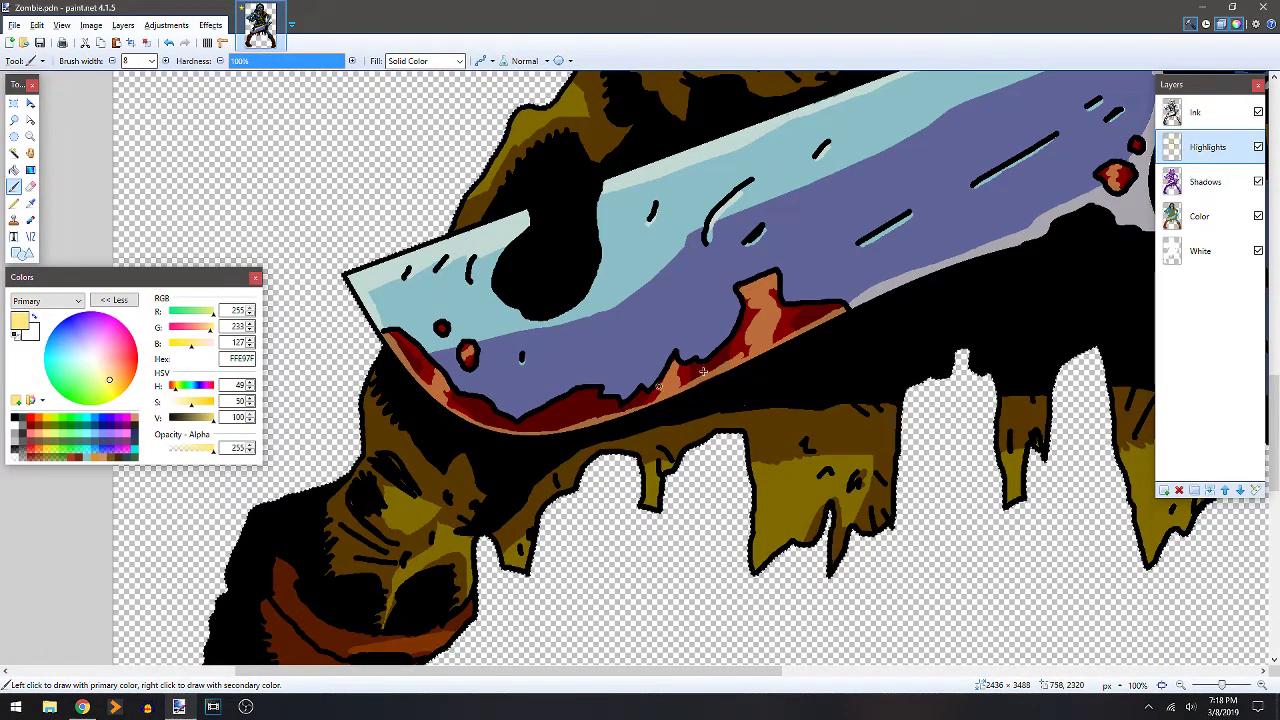
pyautogui.moveTo(811, 346); pyautogui.dragTo(746, 223)
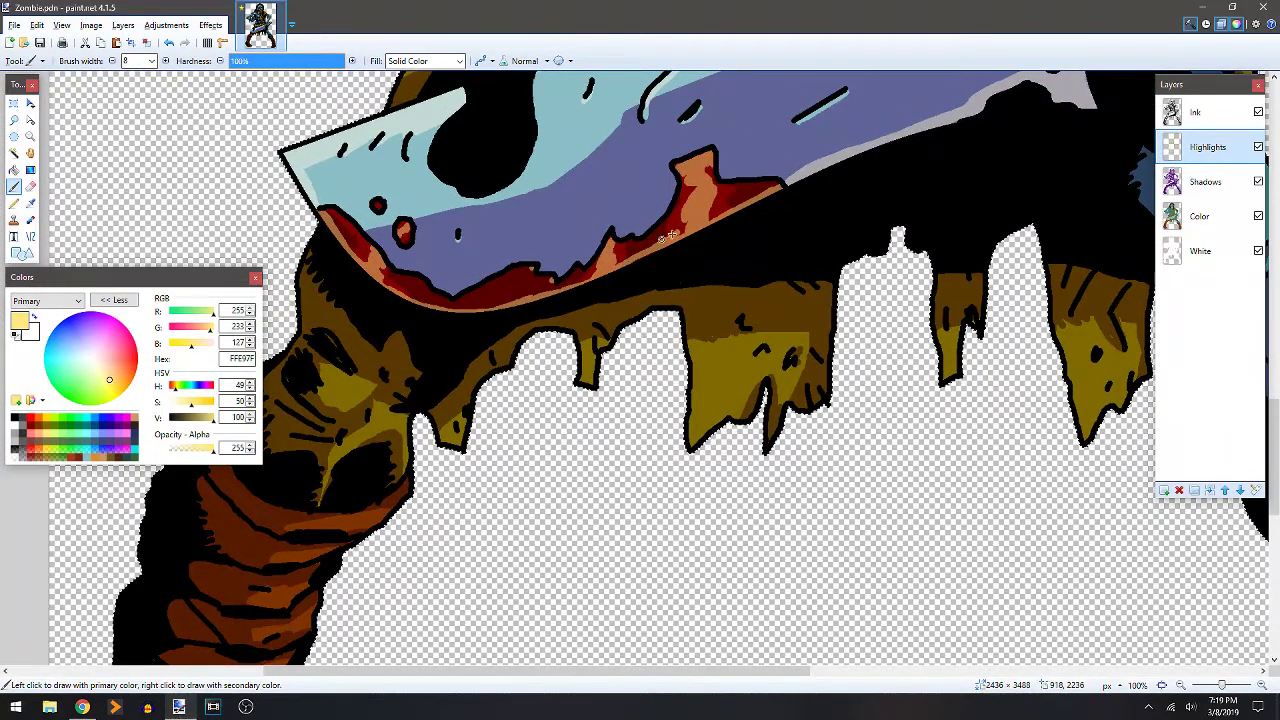
# Paint highlights on the knee, shin wrappings, foot wrappings and toes of the leg beneath the cleaver's tip.
pyautogui.scroll(-2, 740, 232)
pyautogui.hscroll(-2, 740, 232)
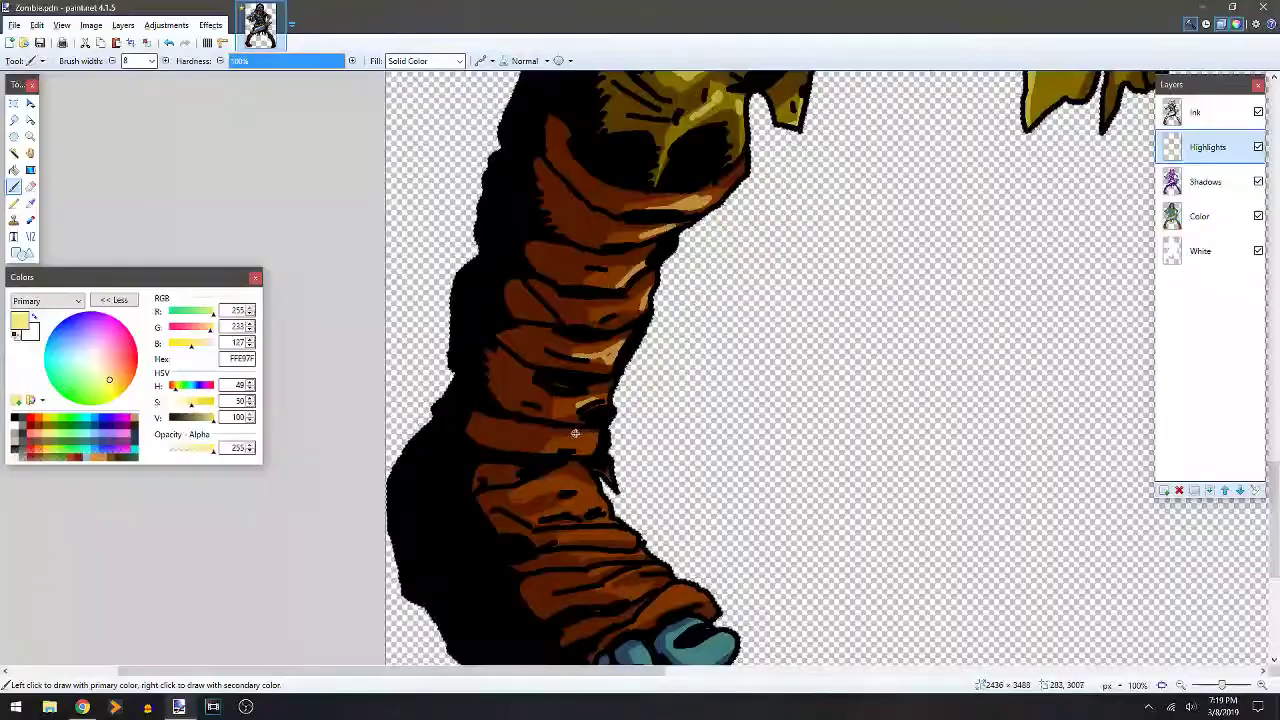
pyautogui.moveTo(593, 437)
pyautogui.mouseDown()
pyautogui.moveTo(587, 483)
pyautogui.moveTo(566, 507)
pyautogui.mouseUp()
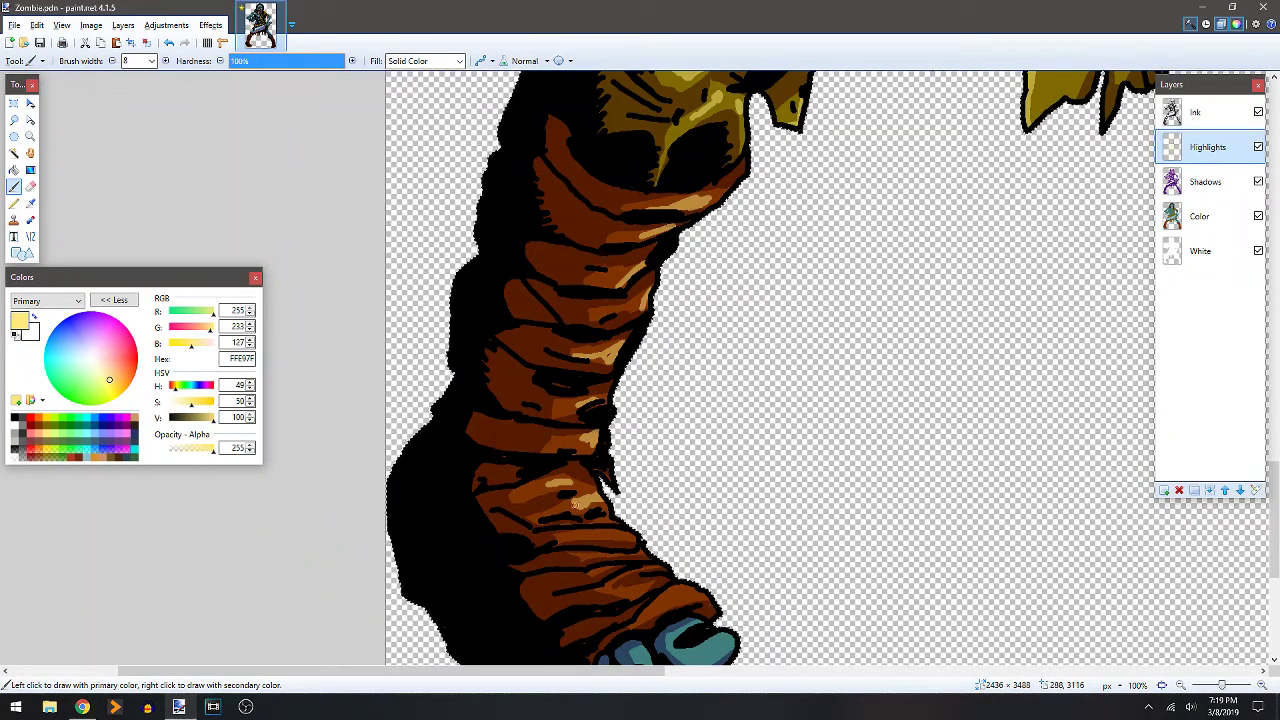
pyautogui.scroll(-3, 566, 467)
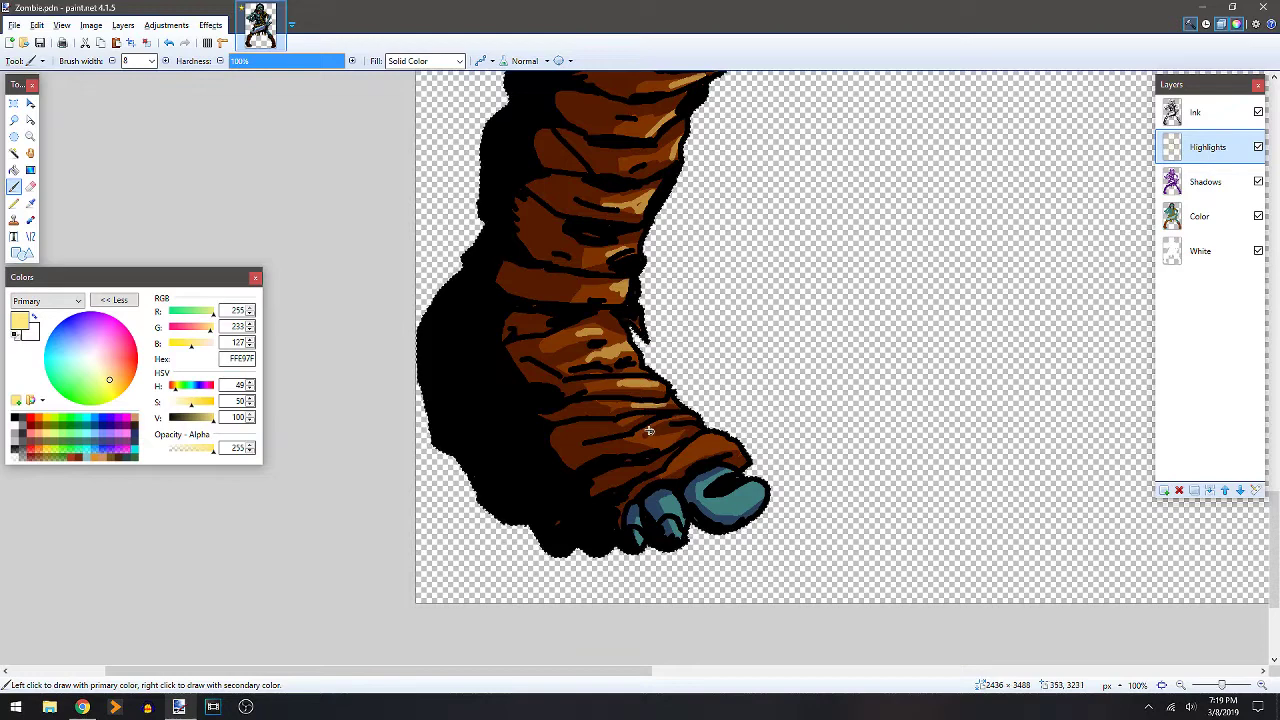
pyautogui.moveTo(682, 458)
pyautogui.mouseDown()
pyautogui.moveTo(718, 438)
pyautogui.moveTo(710, 428)
pyautogui.mouseUp()
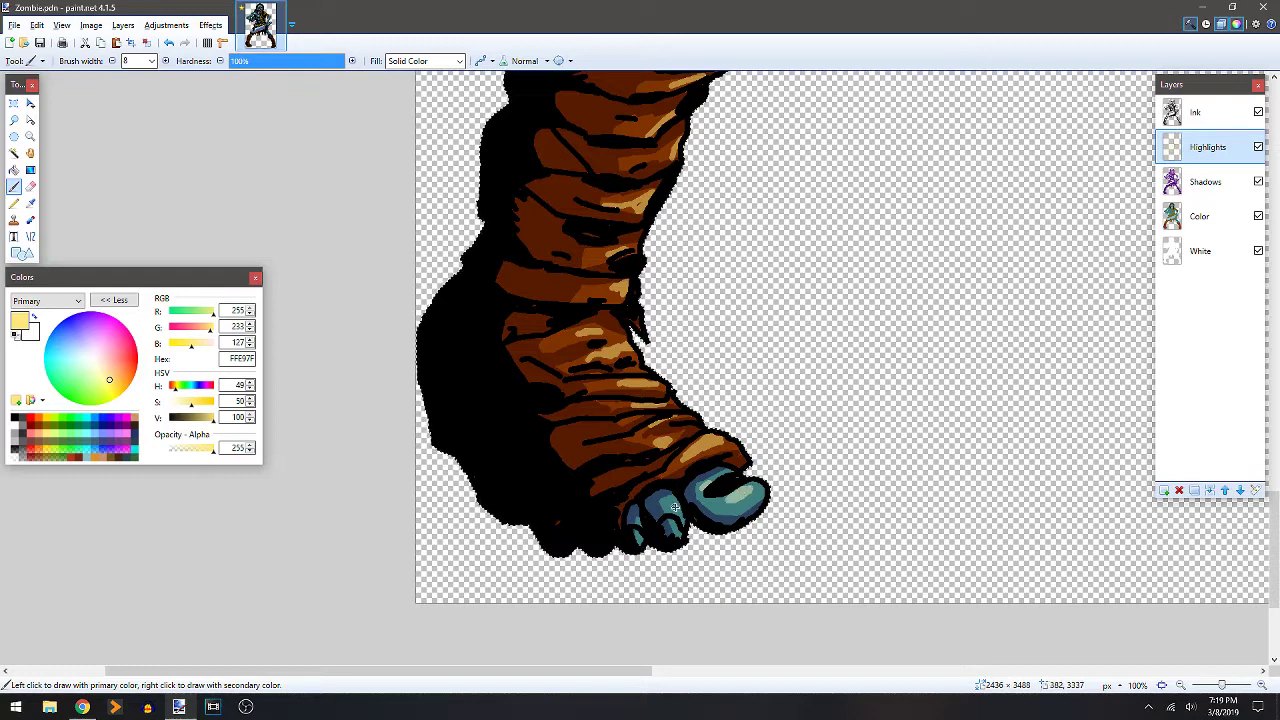
pyautogui.scroll(1, 595, 176)
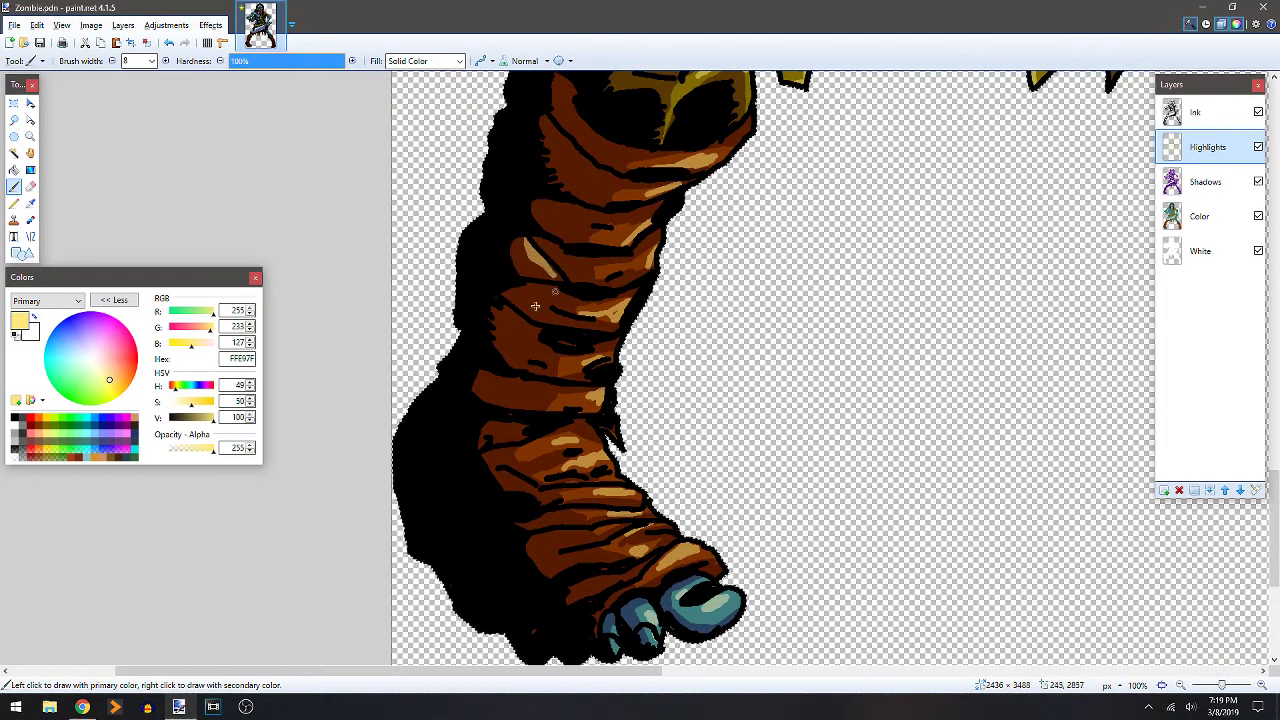
pyautogui.scroll(3, 571, 362)
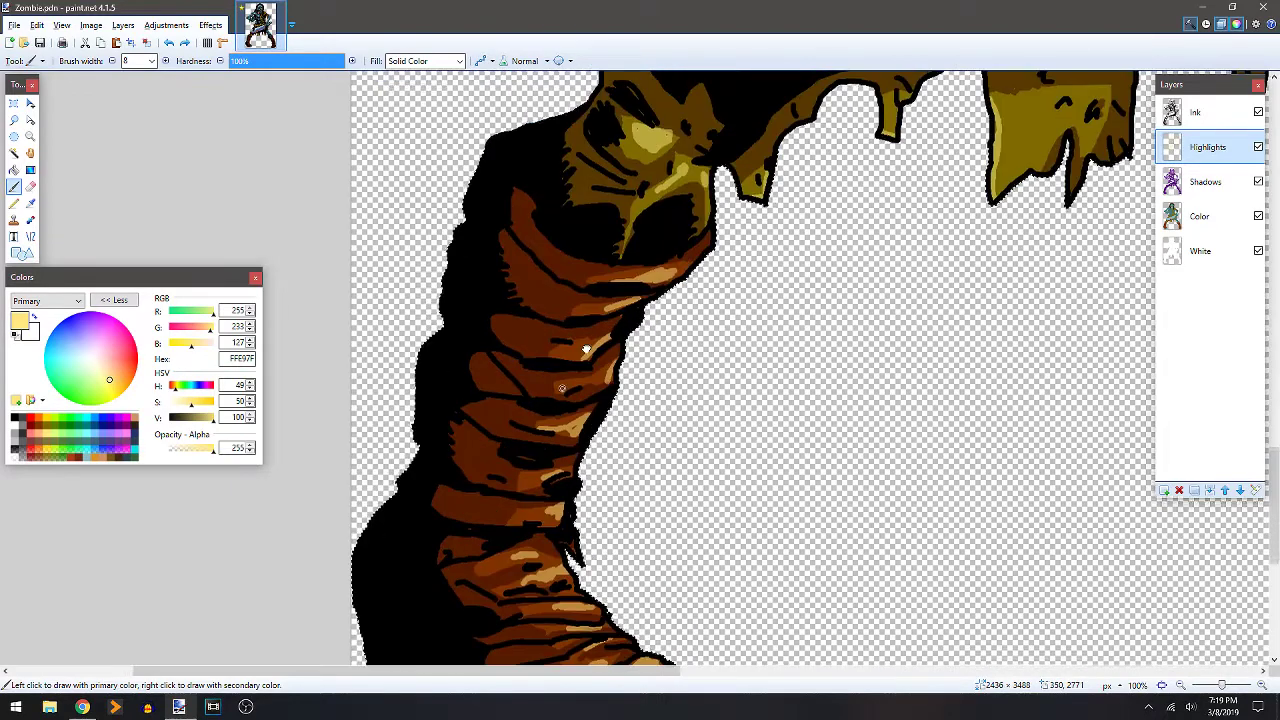
pyautogui.moveTo(606, 270)
pyautogui.mouseDown()
pyautogui.moveTo(670, 267)
pyautogui.moveTo(706, 243)
pyautogui.moveTo(697, 259)
pyautogui.mouseUp()
pyautogui.hotkey('ctrl', 'z')
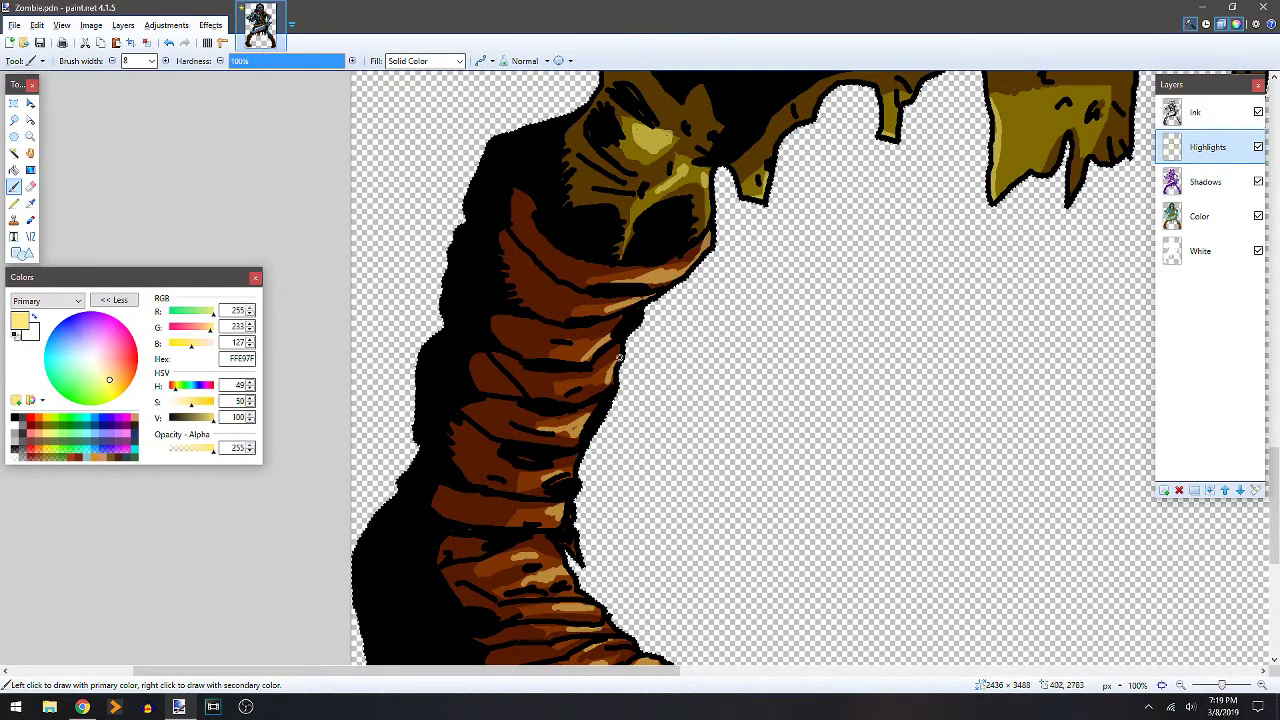
# Paint highlight streaks on the lit folds of the brown wrappings down the other leg's shin.
pyautogui.moveTo(1028, 425); pyautogui.dragTo(683, 343)
pyautogui.moveTo(1045, 298); pyautogui.dragTo(417, 351)
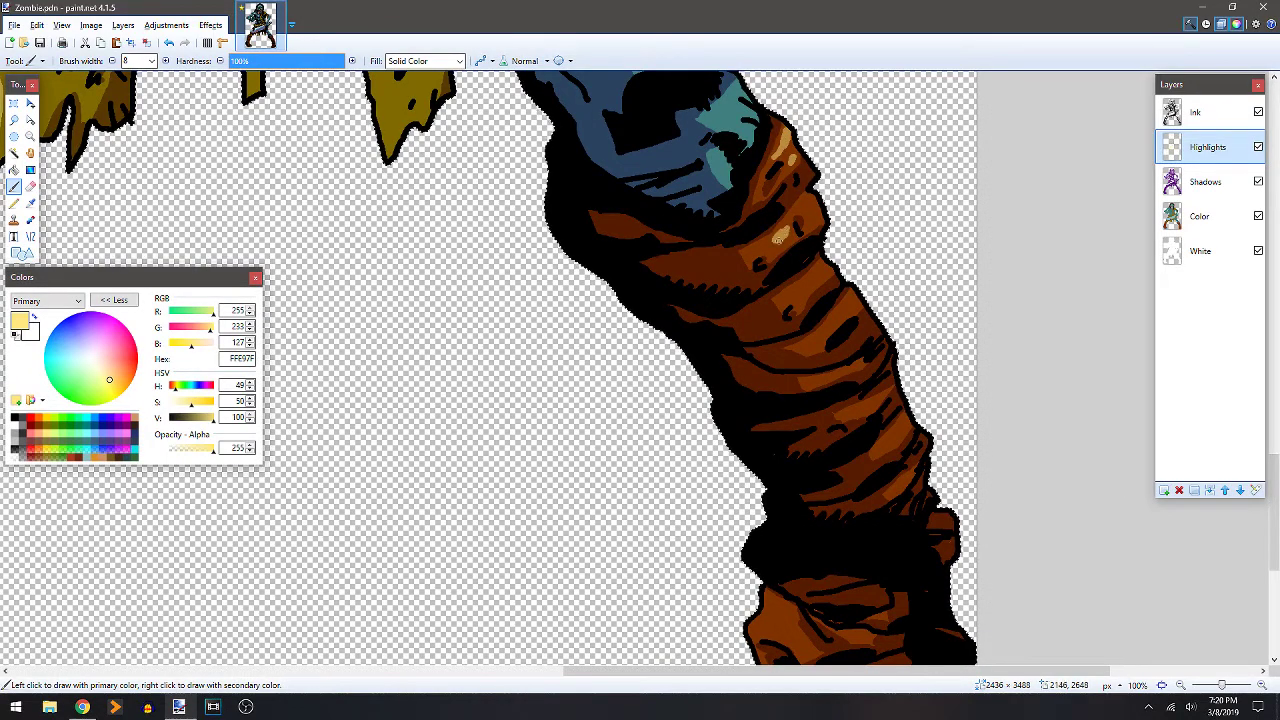
pyautogui.moveTo(784, 234); pyautogui.dragTo(805, 212)
pyautogui.moveTo(798, 293)
pyautogui.mouseDown()
pyautogui.moveTo(818, 263)
pyautogui.moveTo(827, 312)
pyautogui.moveTo(810, 341)
pyautogui.moveTo(838, 314)
pyautogui.moveTo(848, 358)
pyautogui.moveTo(800, 380)
pyautogui.mouseUp()
pyautogui.moveTo(862, 409); pyautogui.dragTo(905, 421)
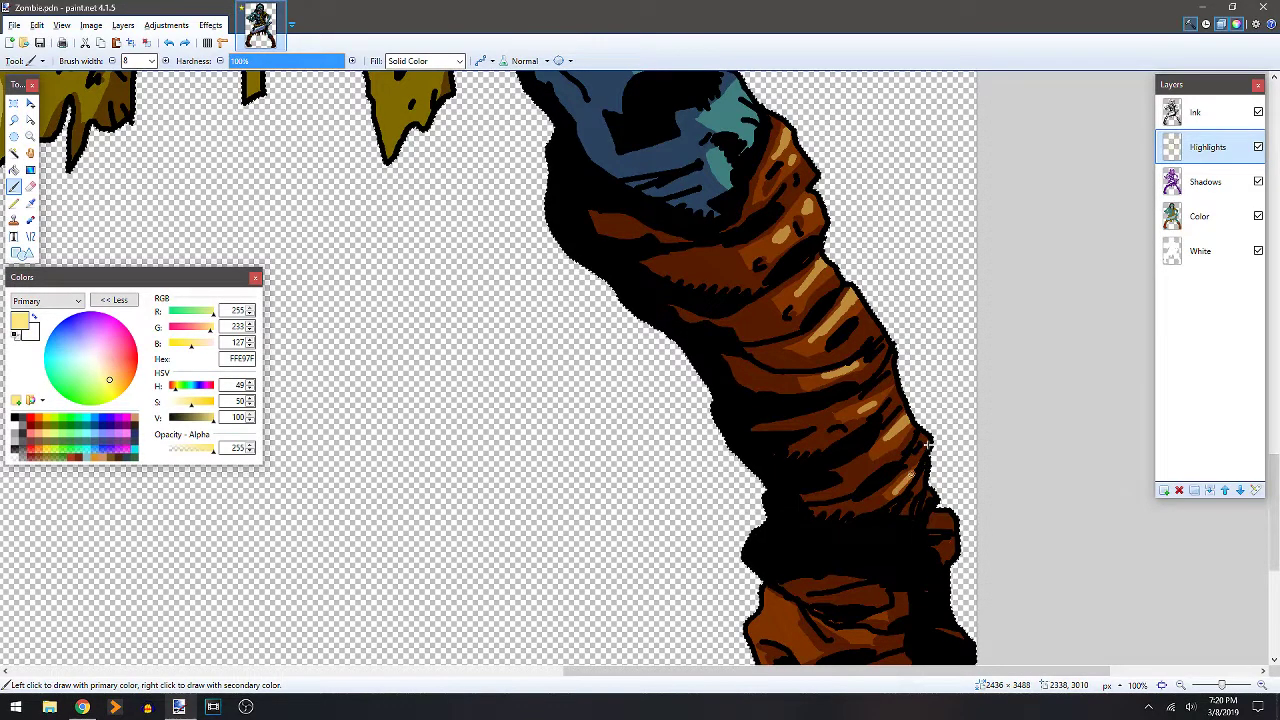
# Paint highlights on the bare skin just above that leg's wrappings and on the rounded kneecap.
pyautogui.scroll(2, 709, 233)
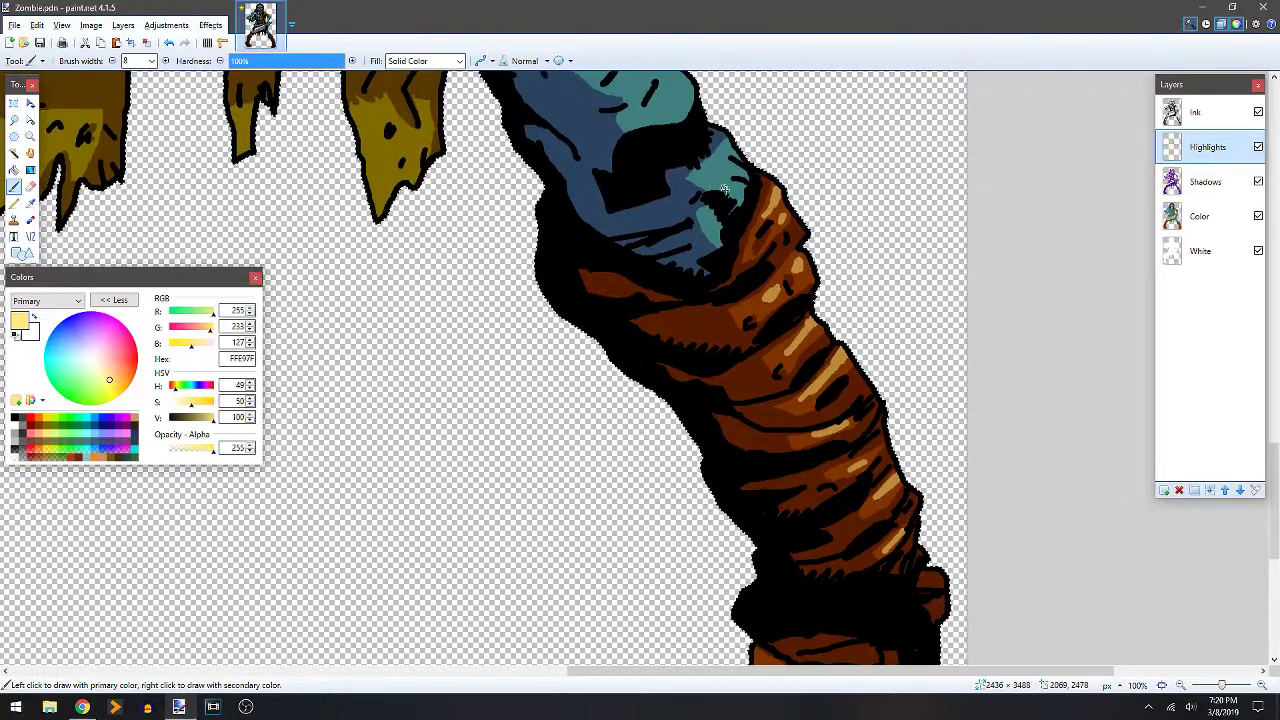
pyautogui.moveTo(718, 179)
pyautogui.mouseDown()
pyautogui.moveTo(738, 189)
pyautogui.moveTo(716, 232)
pyautogui.mouseUp()
pyautogui.moveTo(740, 169); pyautogui.dragTo(721, 160)
pyautogui.scroll(3, 720, 180)
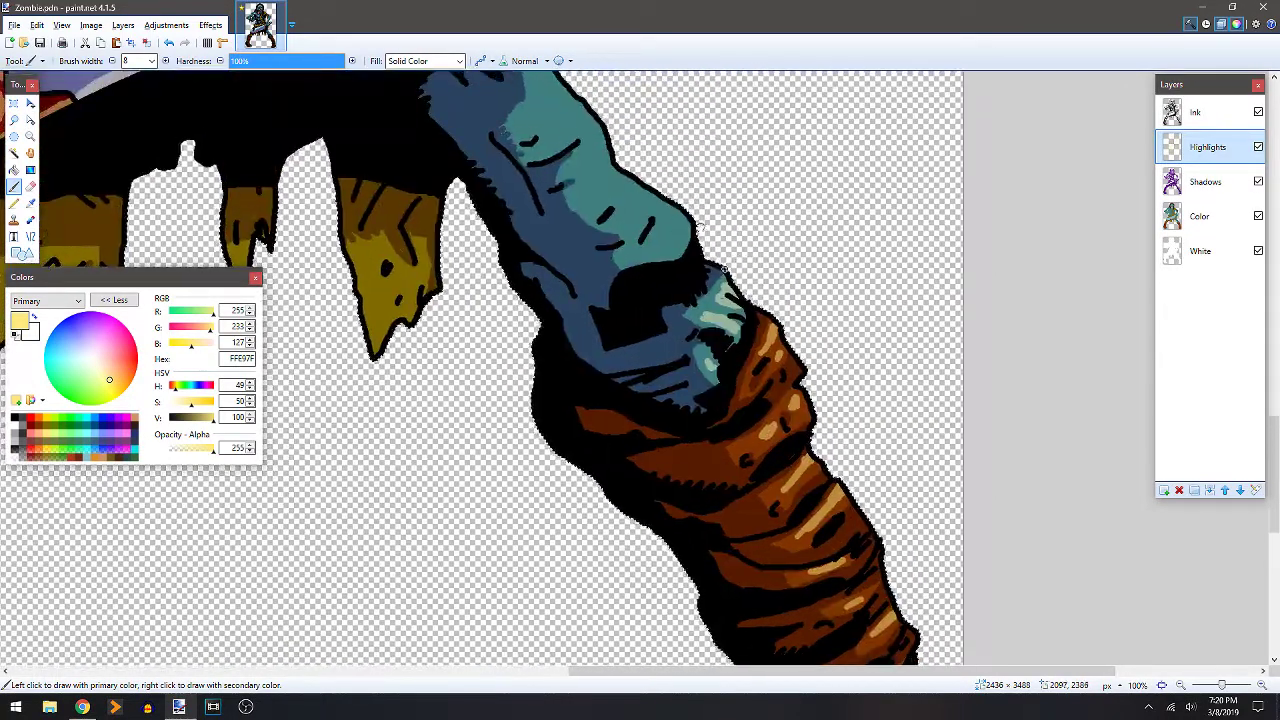
pyautogui.moveTo(646, 220)
pyautogui.mouseDown()
pyautogui.moveTo(666, 246)
pyautogui.moveTo(674, 217)
pyautogui.mouseUp()
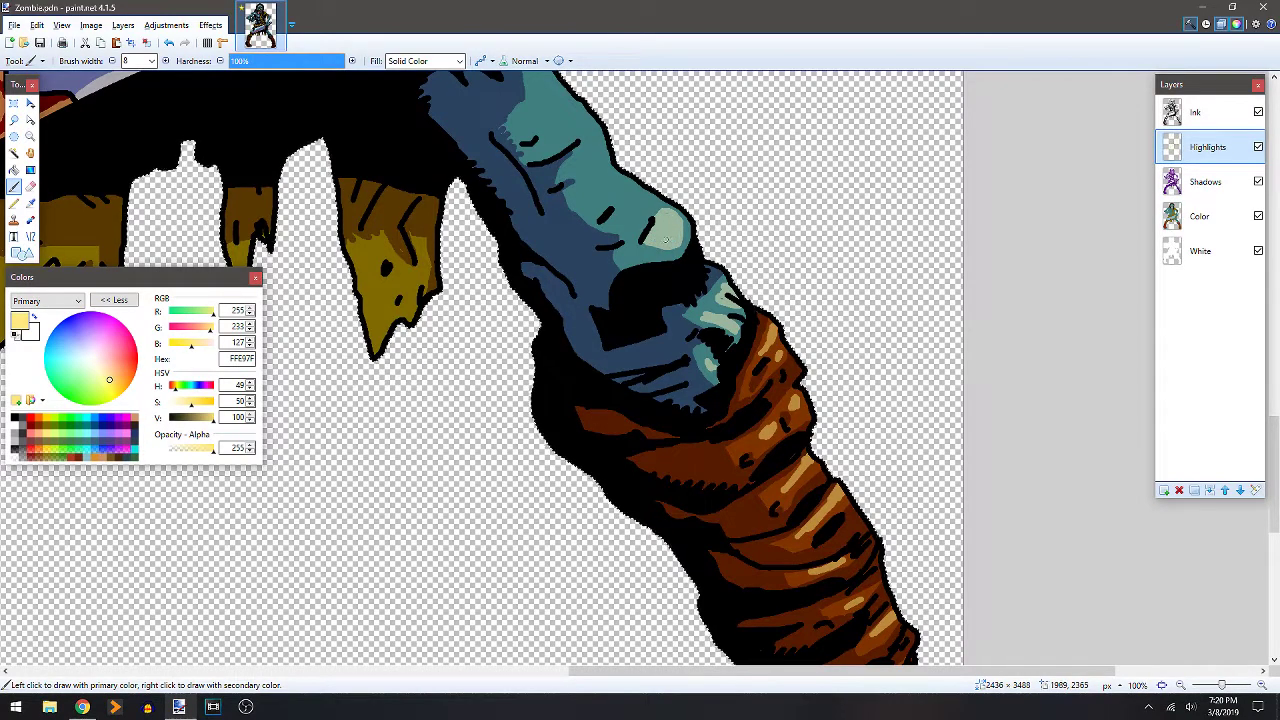
# Outline a highlight area along the outer edge of the bare thigh and fill it with pale yellow.
pyautogui.scroll(3, 662, 216)
pyautogui.hscroll(-2, 670, 270)
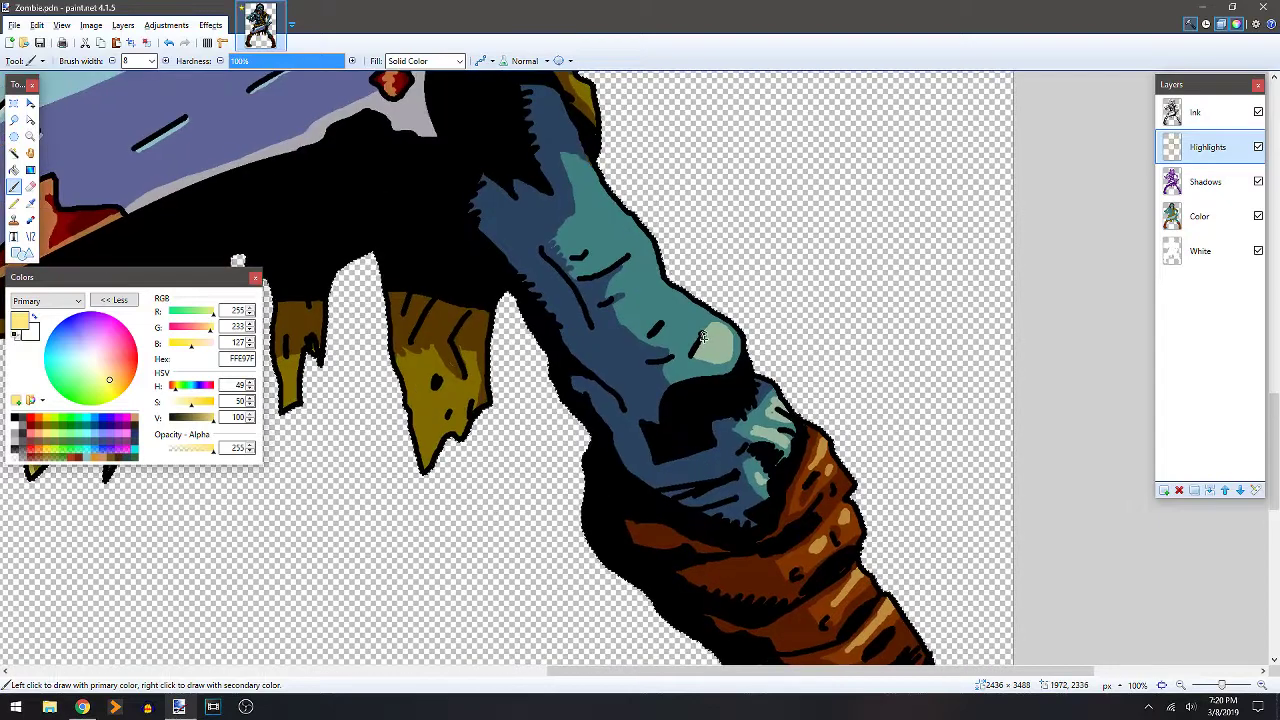
pyautogui.moveTo(676, 322)
pyautogui.mouseDown()
pyautogui.moveTo(643, 303)
pyautogui.moveTo(598, 170)
pyautogui.mouseUp()
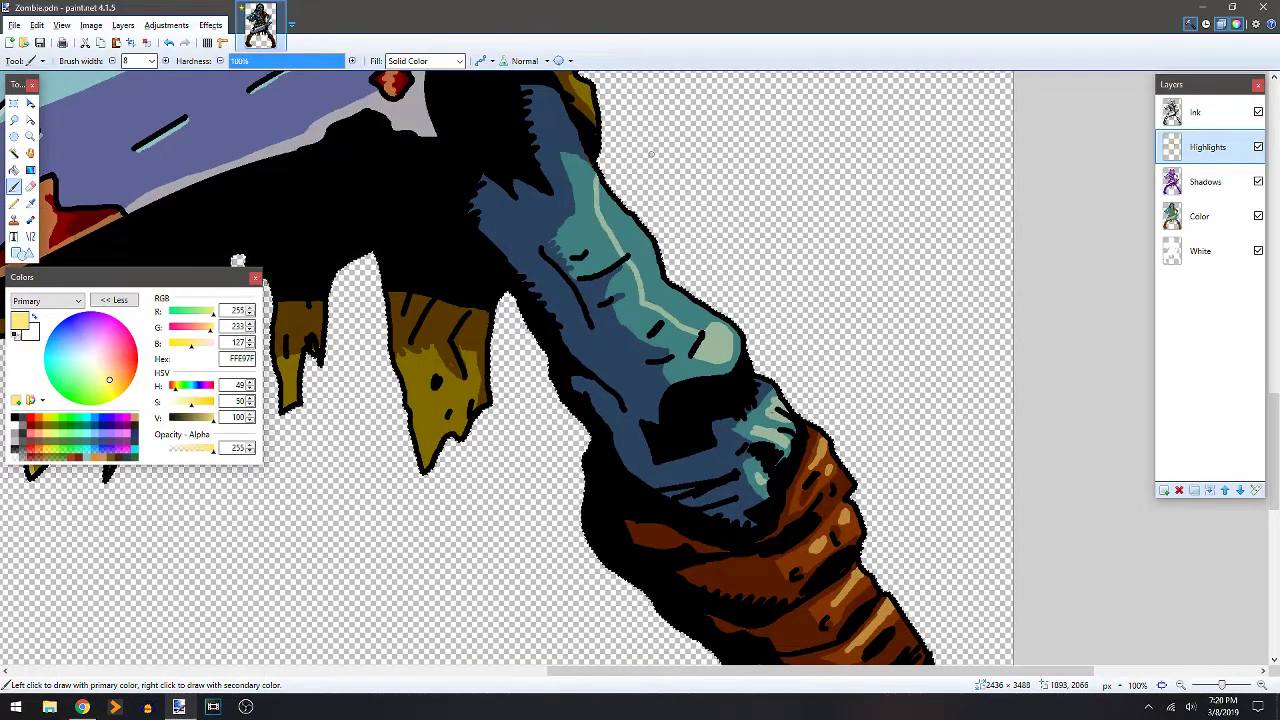
pyautogui.press('f')
pyautogui.click(670, 301)
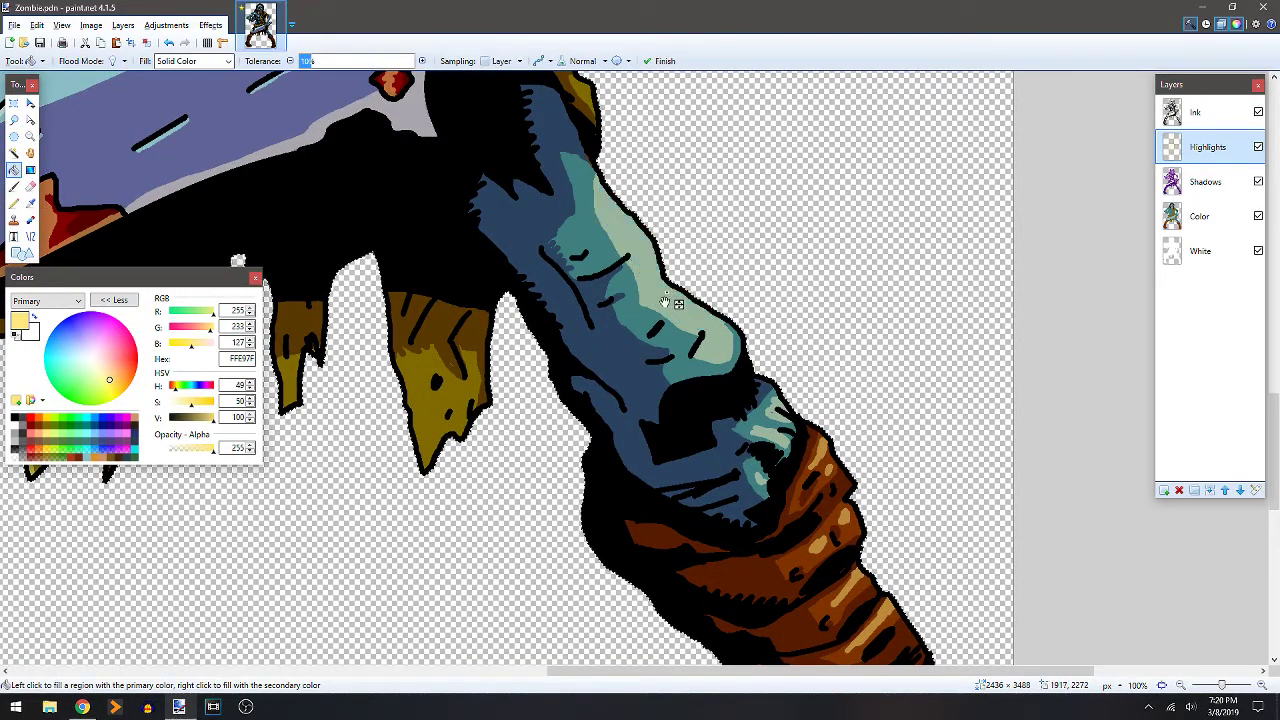
pyautogui.scroll(-3, 678, 222)
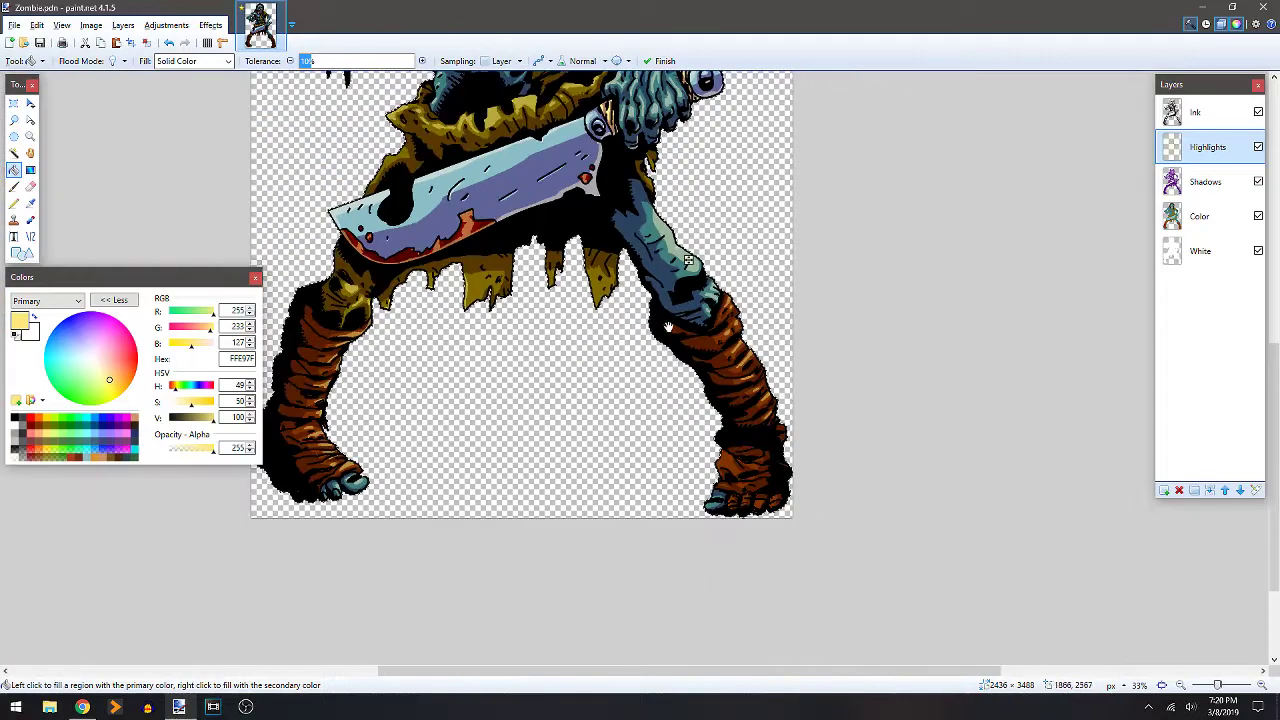
pyautogui.press('b')
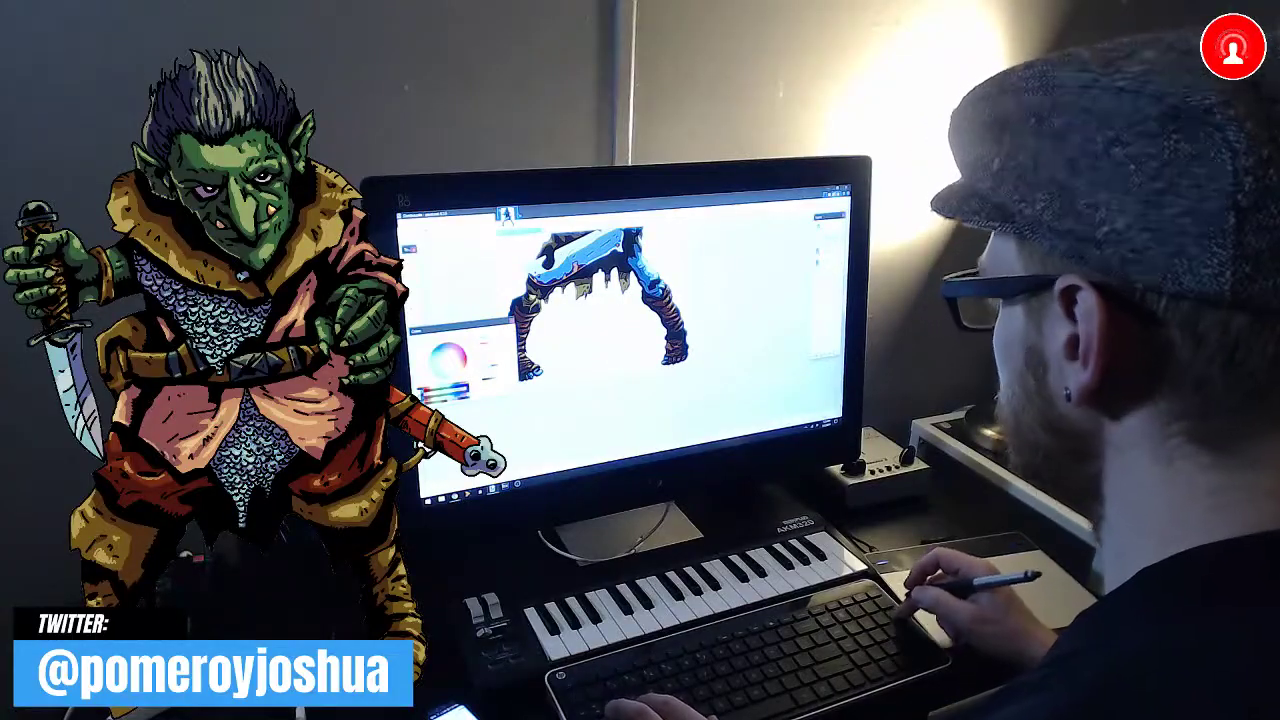
pyautogui.scroll(3, 620, 322)
pyautogui.hotkey('ctrl', '-')
pyautogui.hotkey('ctrl', '-')
pyautogui.hotkey('ctrl', '-')
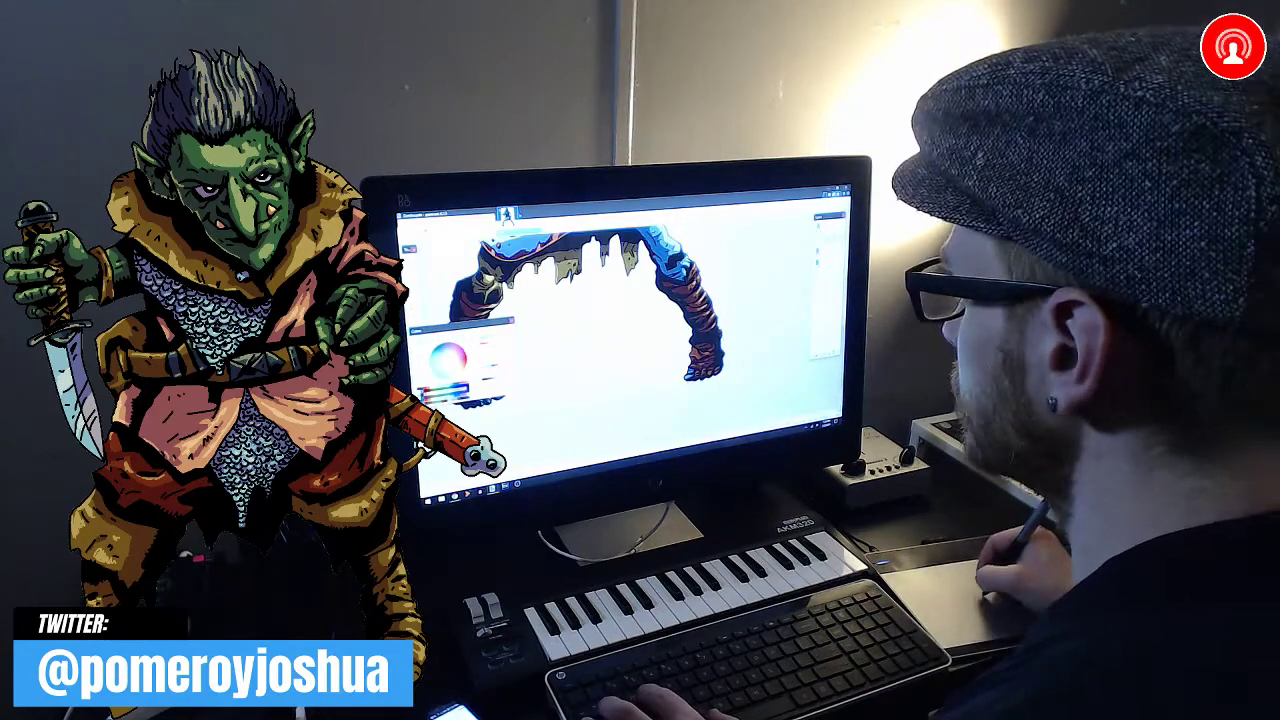
pyautogui.scroll(2, 645, 330)
pyautogui.scroll(4, 645, 330)
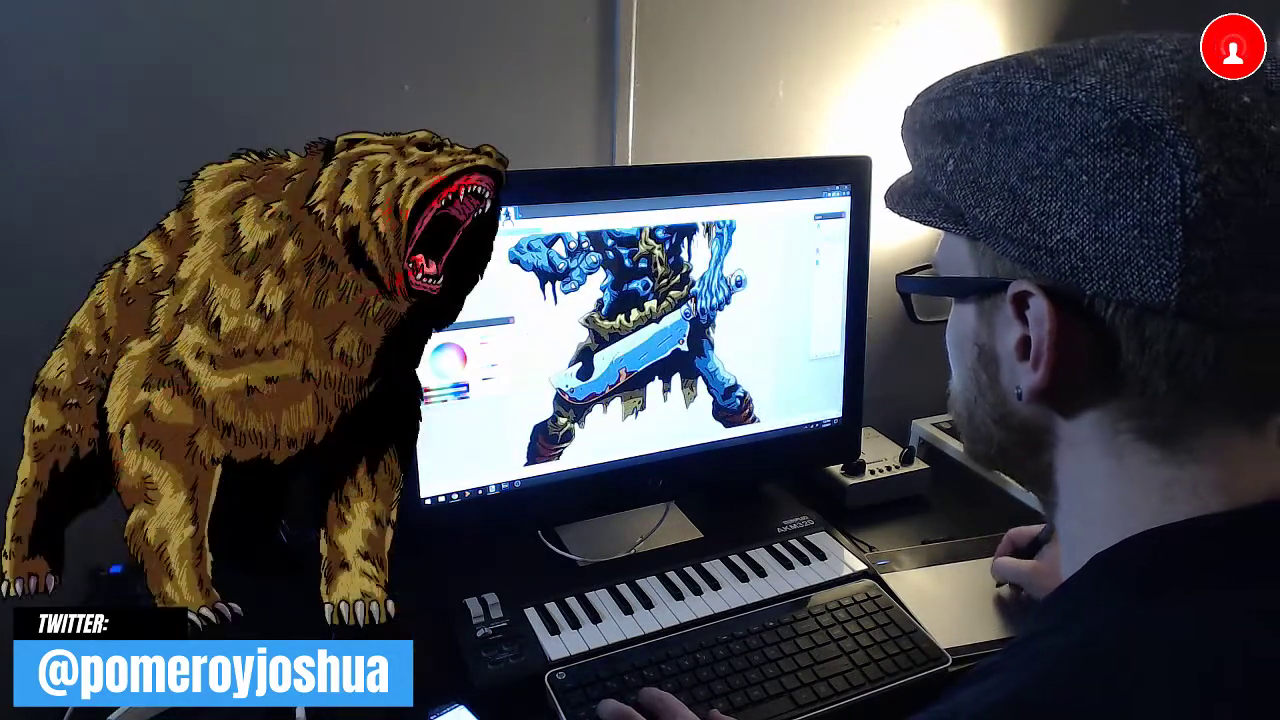
pyautogui.scroll(-6, 625, 340)
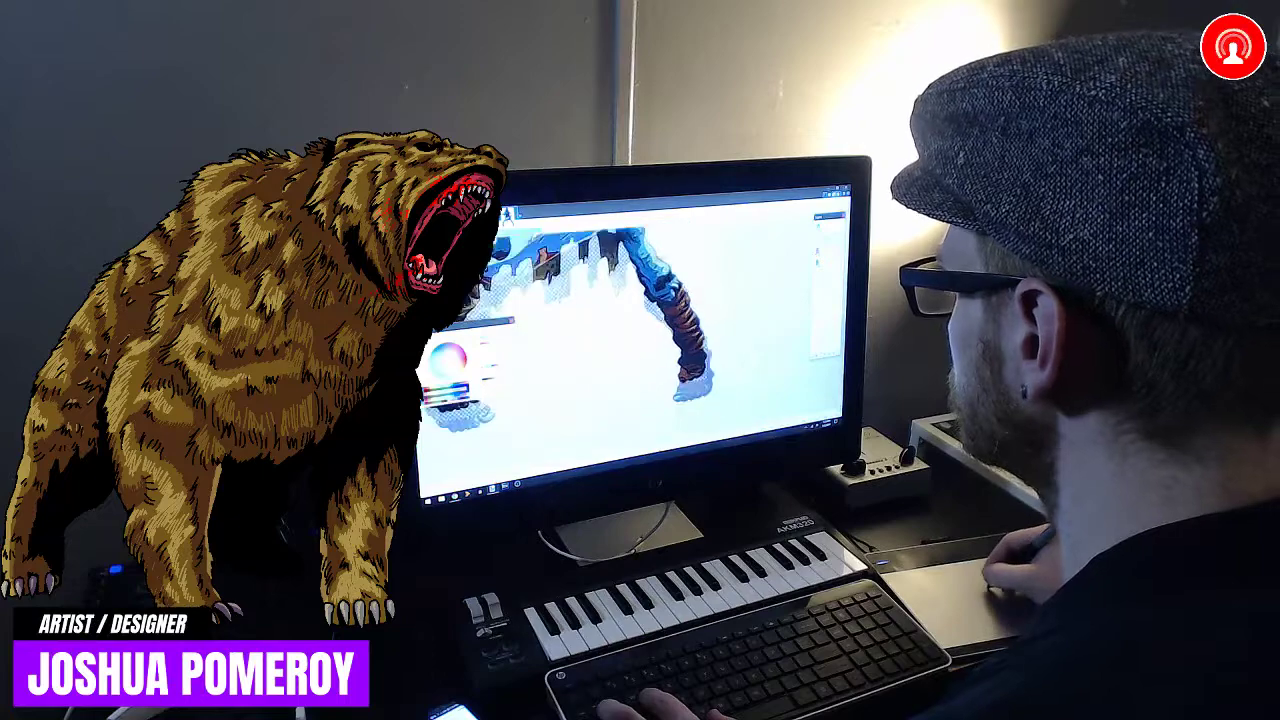
pyautogui.hotkey('ctrl', '+')
pyautogui.hotkey('ctrl', '+')
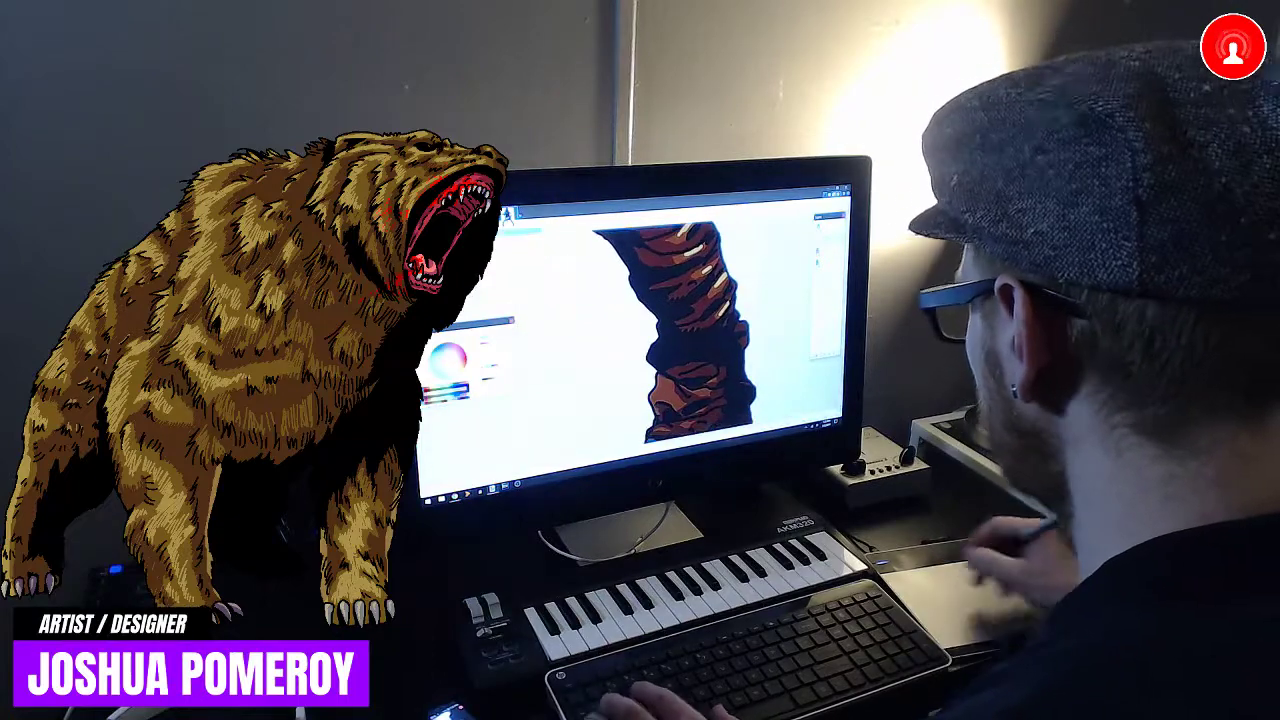
pyautogui.hotkey('ctrl', '-')
pyautogui.scroll(-1, 650, 320)
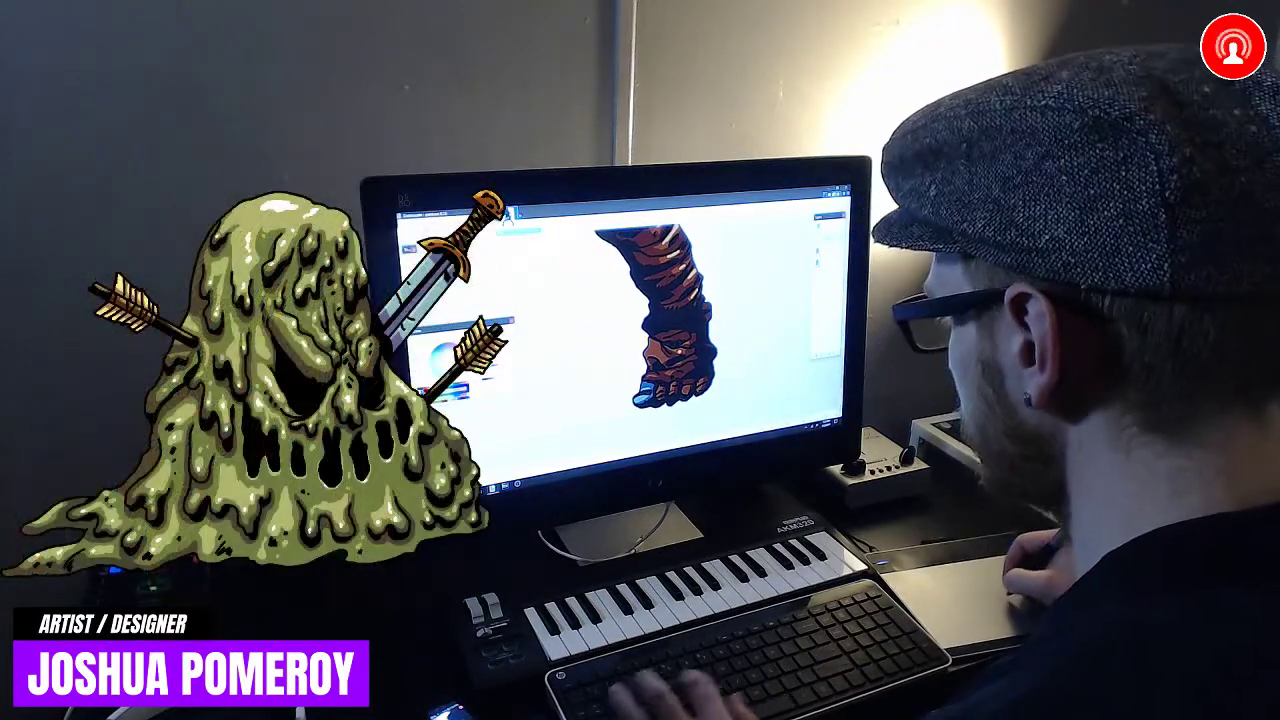
pyautogui.hotkey('ctrl', '-')
pyautogui.hotkey('ctrl', '+')
pyautogui.hotkey('ctrl', '+')
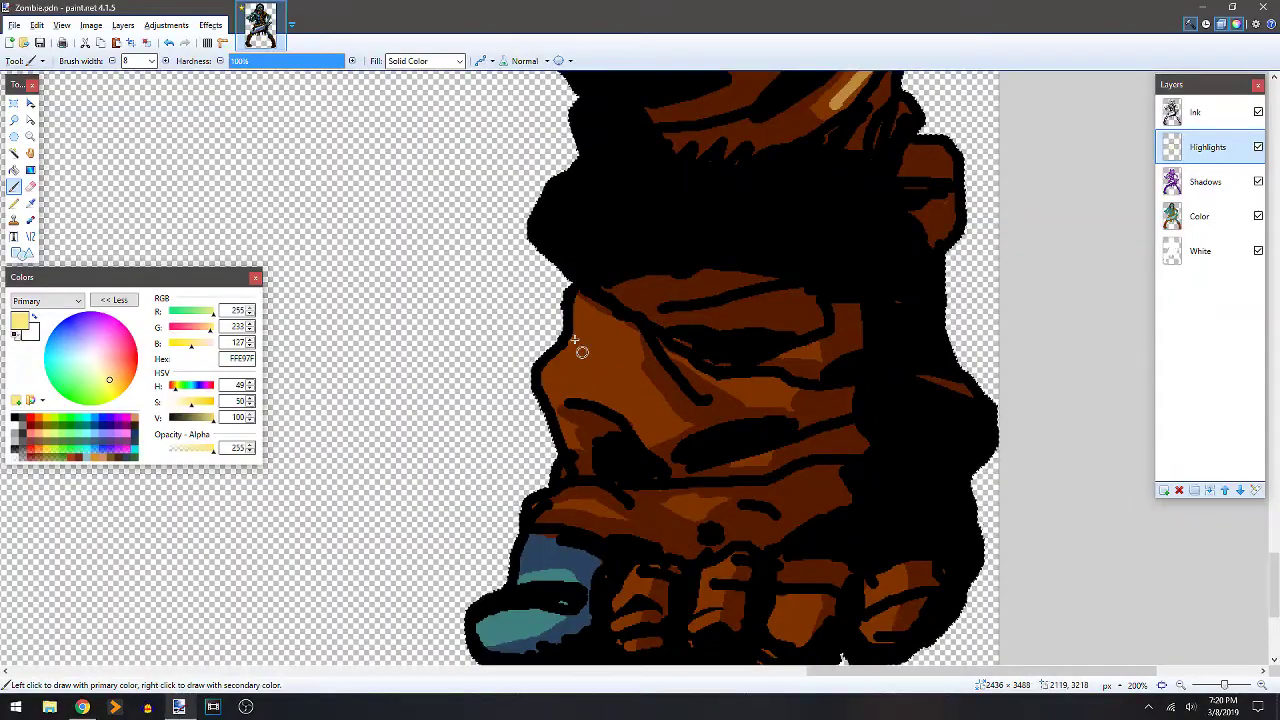
# Paint highlights on the ankle and instep wrappings of the foot on the bare-thighed leg.
pyautogui.moveTo(580, 346)
pyautogui.mouseDown()
pyautogui.moveTo(542, 376)
pyautogui.moveTo(602, 379)
pyautogui.moveTo(563, 367)
pyautogui.moveTo(562, 344)
pyautogui.moveTo(572, 331)
pyautogui.moveTo(588, 341)
pyautogui.moveTo(584, 329)
pyautogui.moveTo(636, 370)
pyautogui.mouseUp()
pyautogui.moveTo(656, 424); pyautogui.dragTo(602, 392)
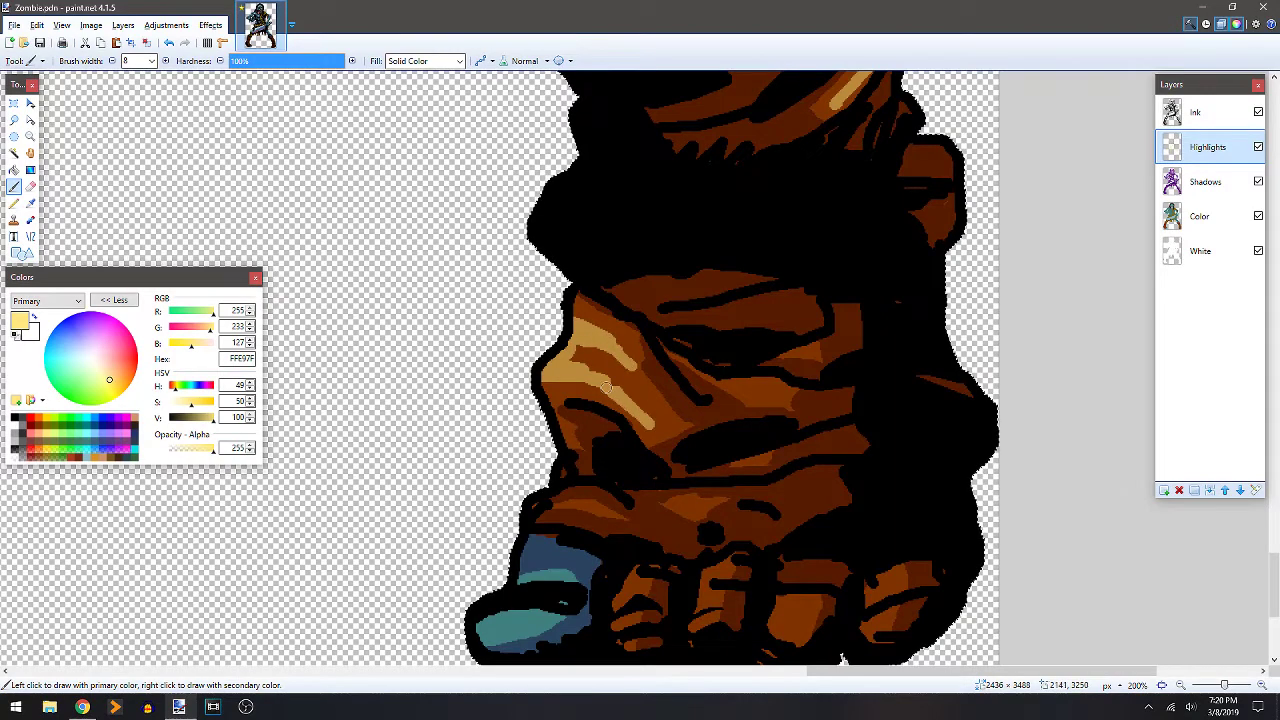
pyautogui.moveTo(774, 386); pyautogui.dragTo(746, 382)
pyautogui.moveTo(582, 503); pyautogui.dragTo(556, 506)
pyautogui.scroll(-3, 686, 380)
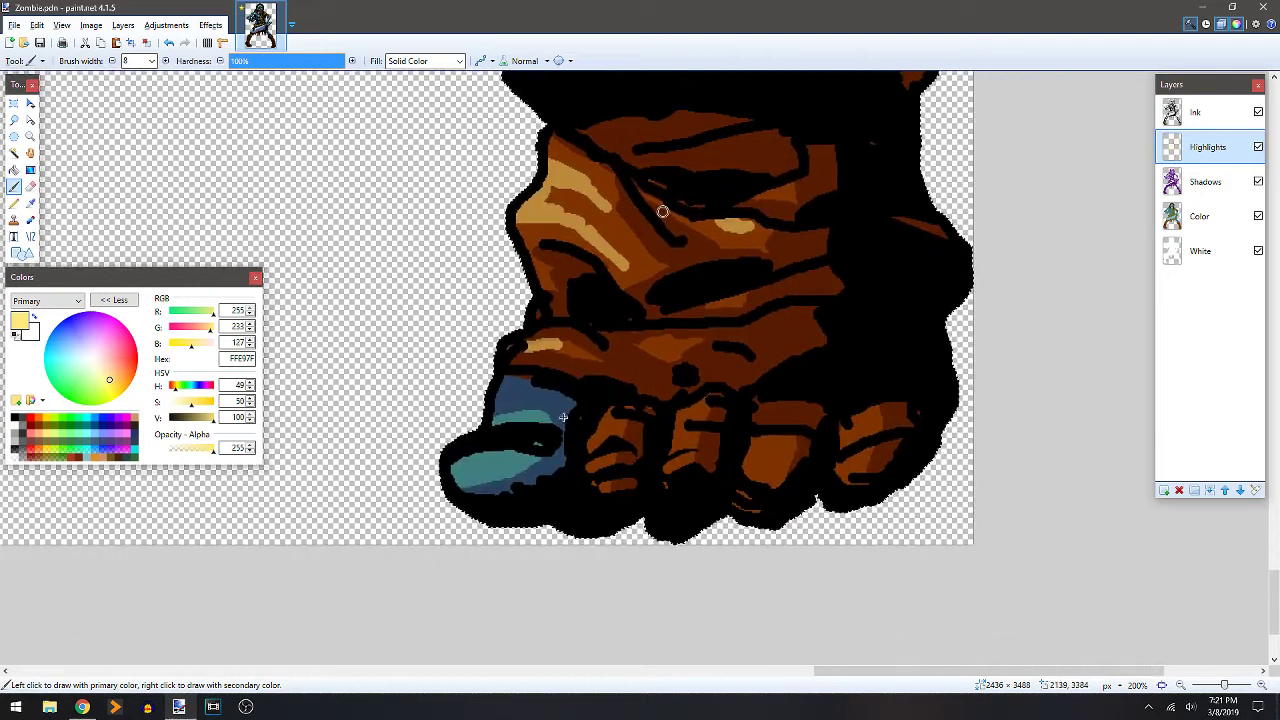
# Paint highlights on that foot's bare big toe and wrapped toes, and along the ankle wrapping's outer edge.
pyautogui.moveTo(532, 418)
pyautogui.mouseDown()
pyautogui.moveTo(491, 424)
pyautogui.moveTo(529, 418)
pyautogui.moveTo(455, 475)
pyautogui.mouseUp()
pyautogui.moveTo(607, 420); pyautogui.dragTo(597, 441)
pyautogui.click(598, 465)
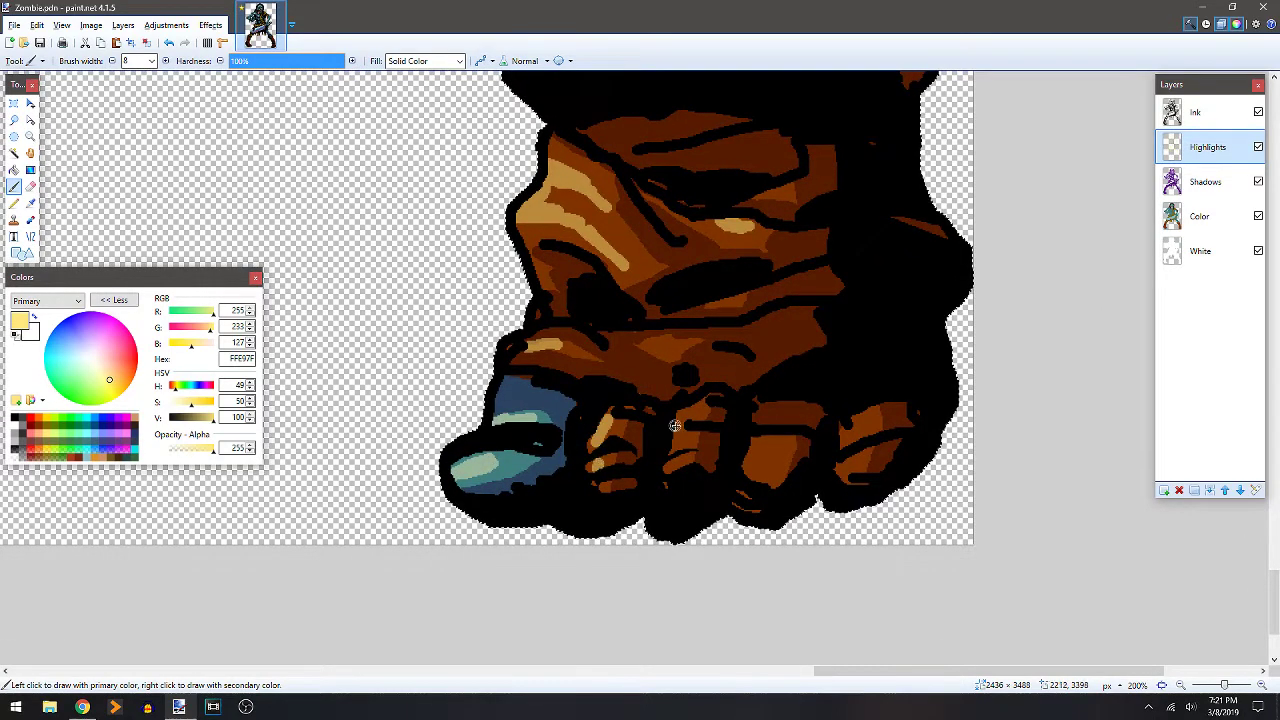
pyautogui.moveTo(685, 421)
pyautogui.mouseDown()
pyautogui.moveTo(778, 444)
pyautogui.moveTo(752, 468)
pyautogui.mouseUp()
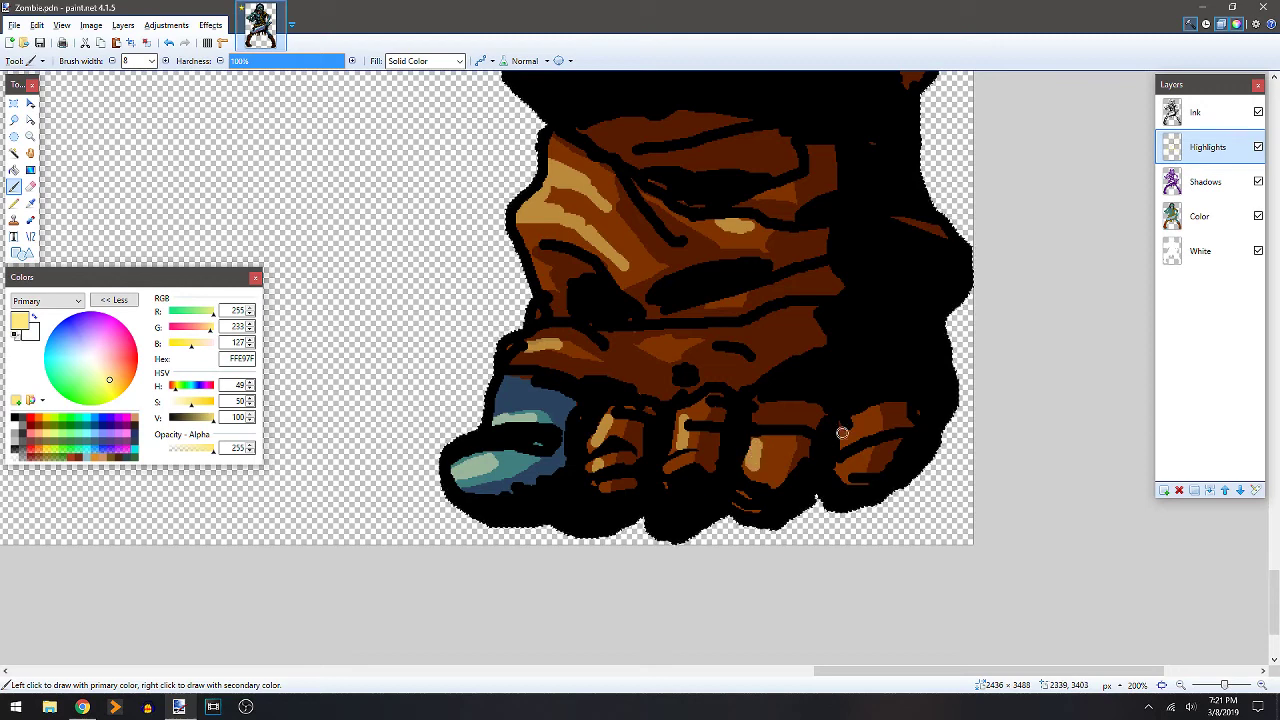
pyautogui.moveTo(845, 434); pyautogui.dragTo(846, 468)
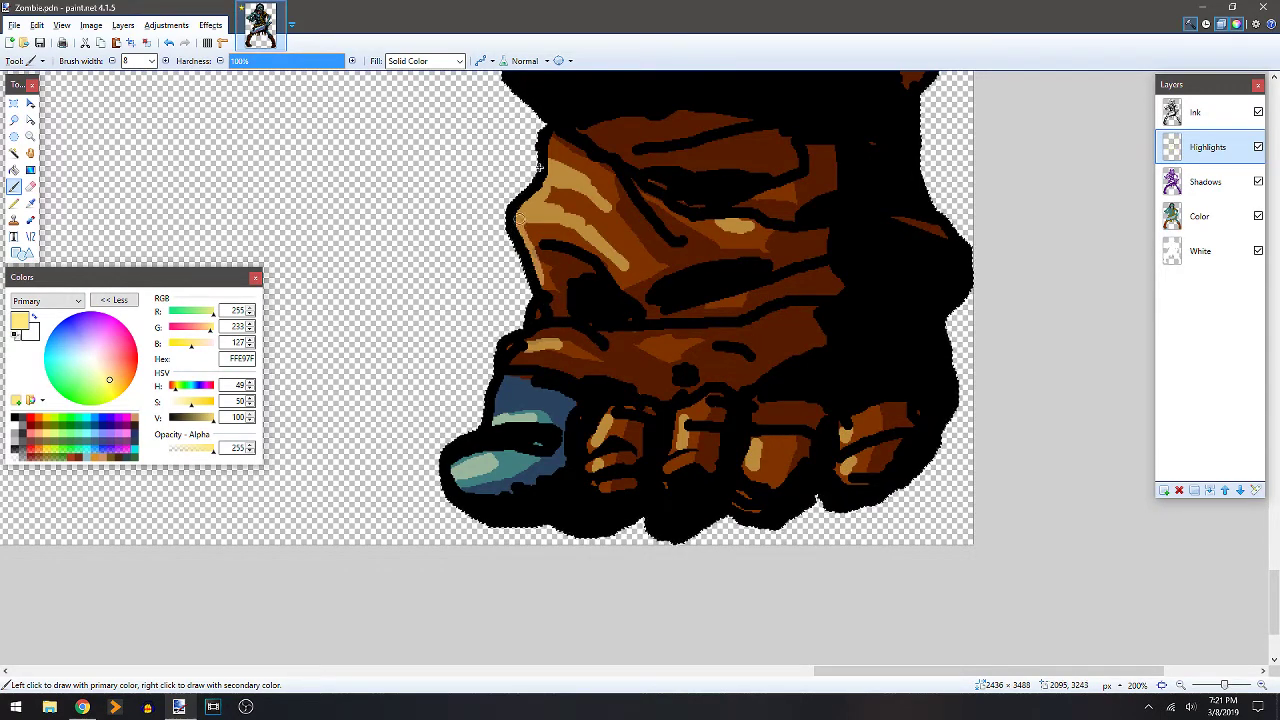
pyautogui.scroll(-3, 521, 152)
pyautogui.scroll(-2, 521, 152)
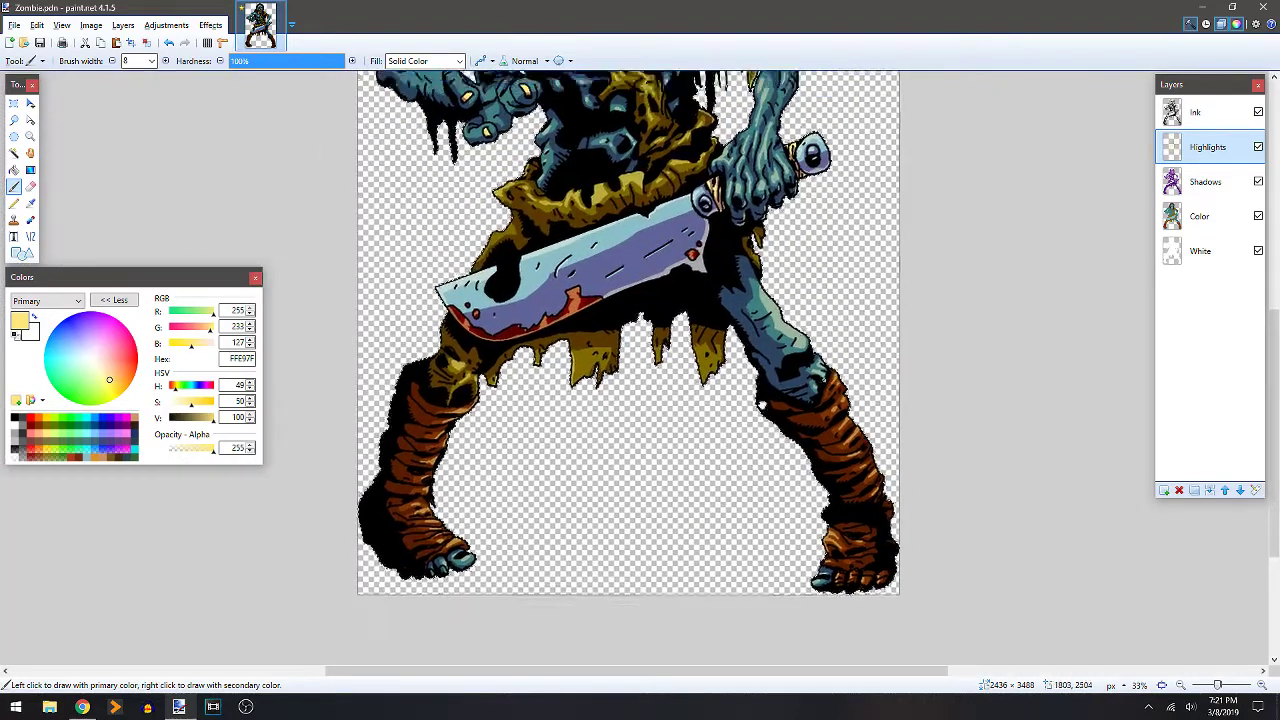
# Outline highlight areas along the raised arm's forearm and near its wrist, and fill them with pale yellow.
pyautogui.moveTo(759, 375); pyautogui.dragTo(741, 353)
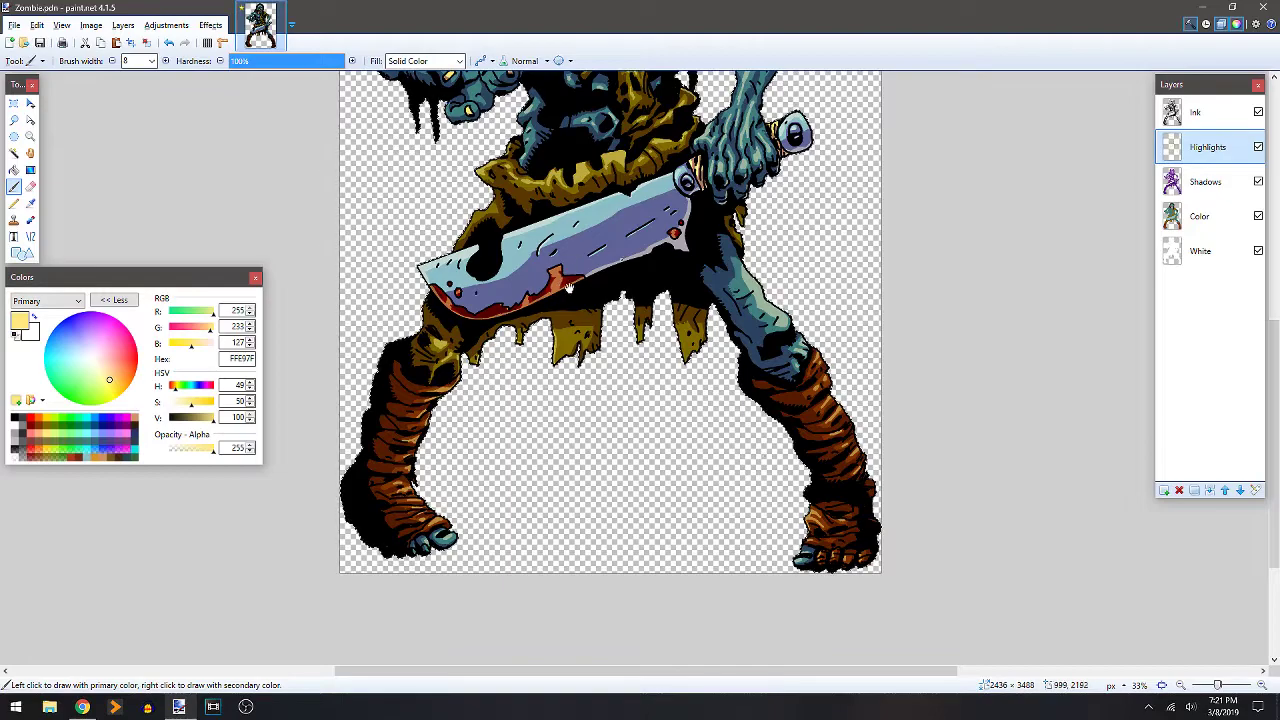
pyautogui.scroll(3, 567, 287)
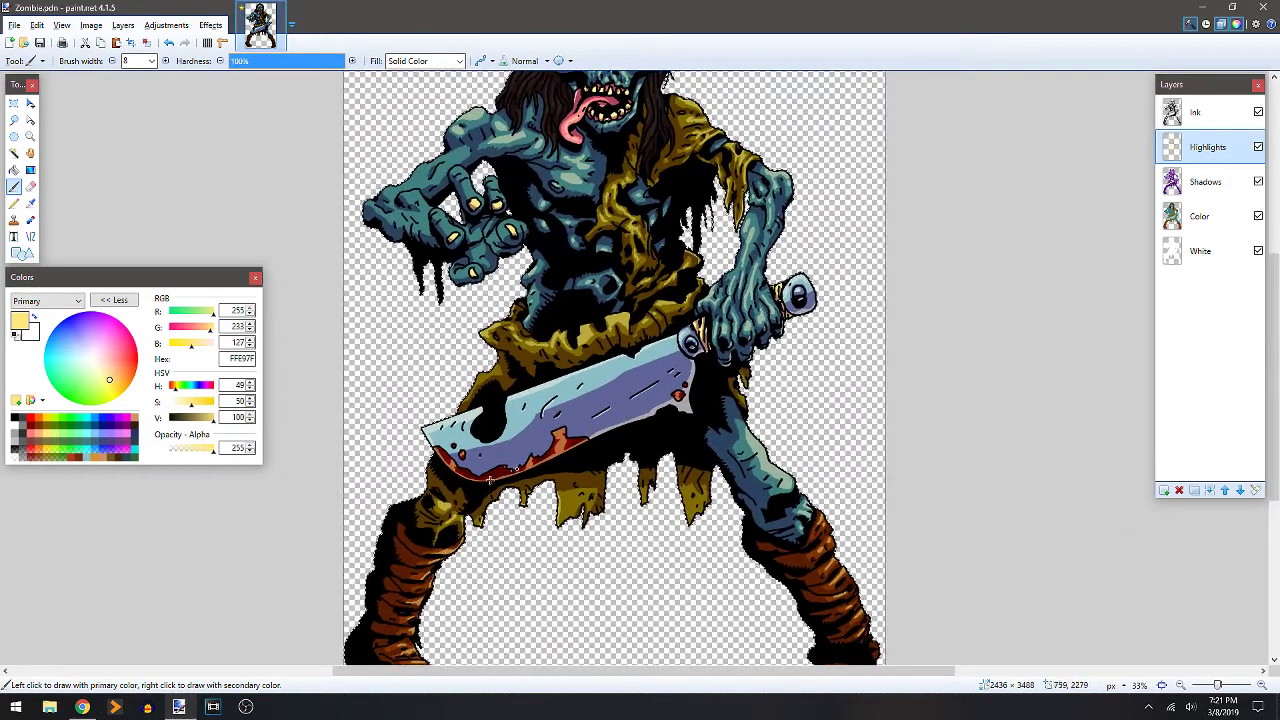
pyautogui.scroll(2, 490, 480)
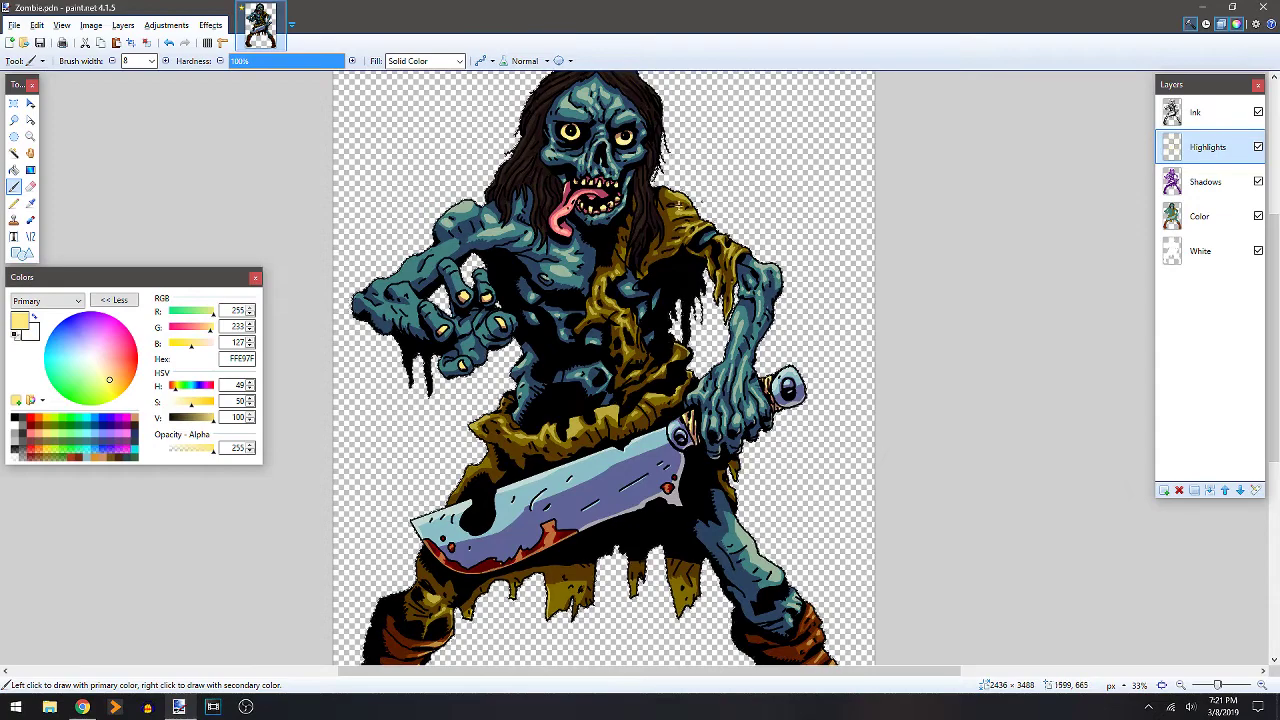
pyautogui.scroll(2, 690, 240)
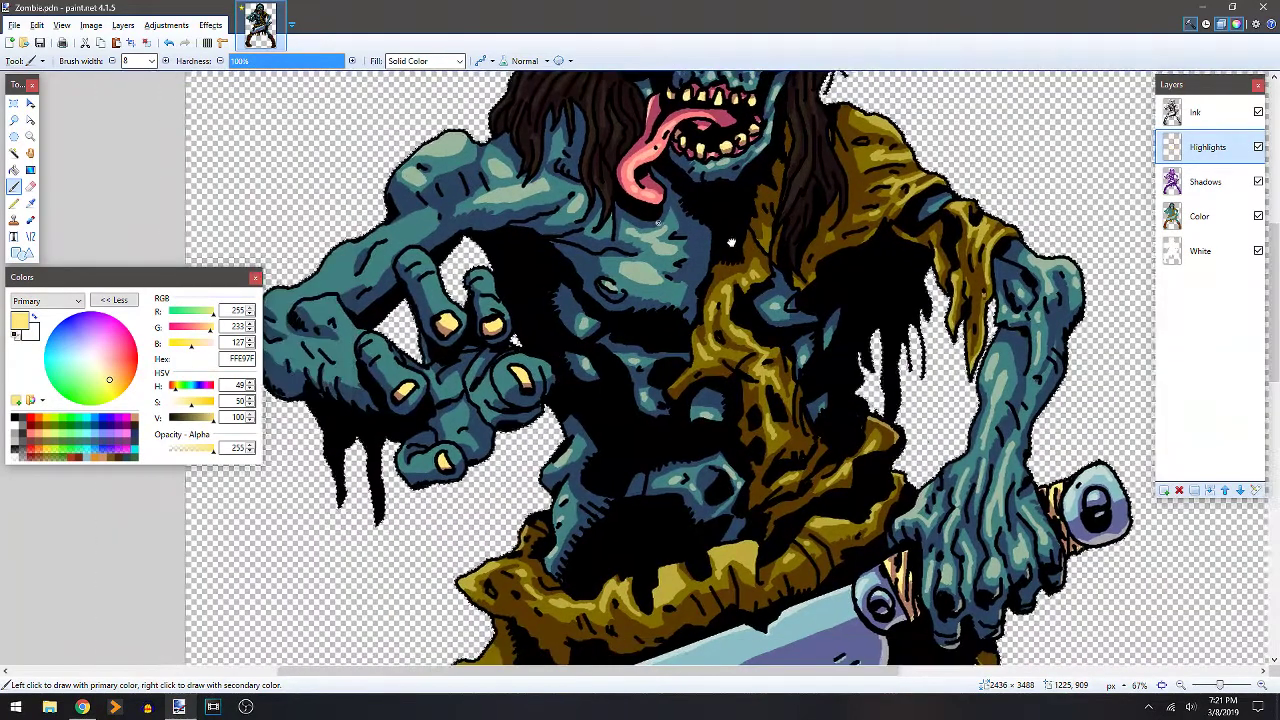
pyautogui.moveTo(731, 242); pyautogui.dragTo(804, 194)
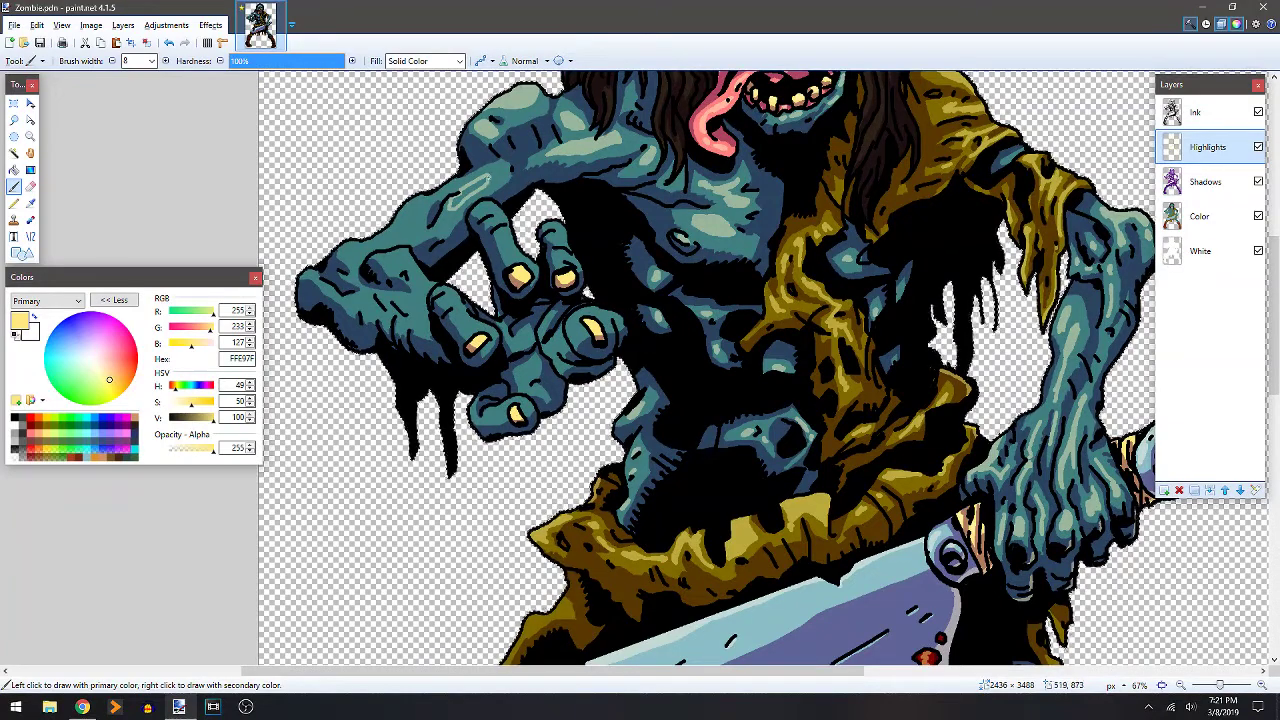
pyautogui.press('f')
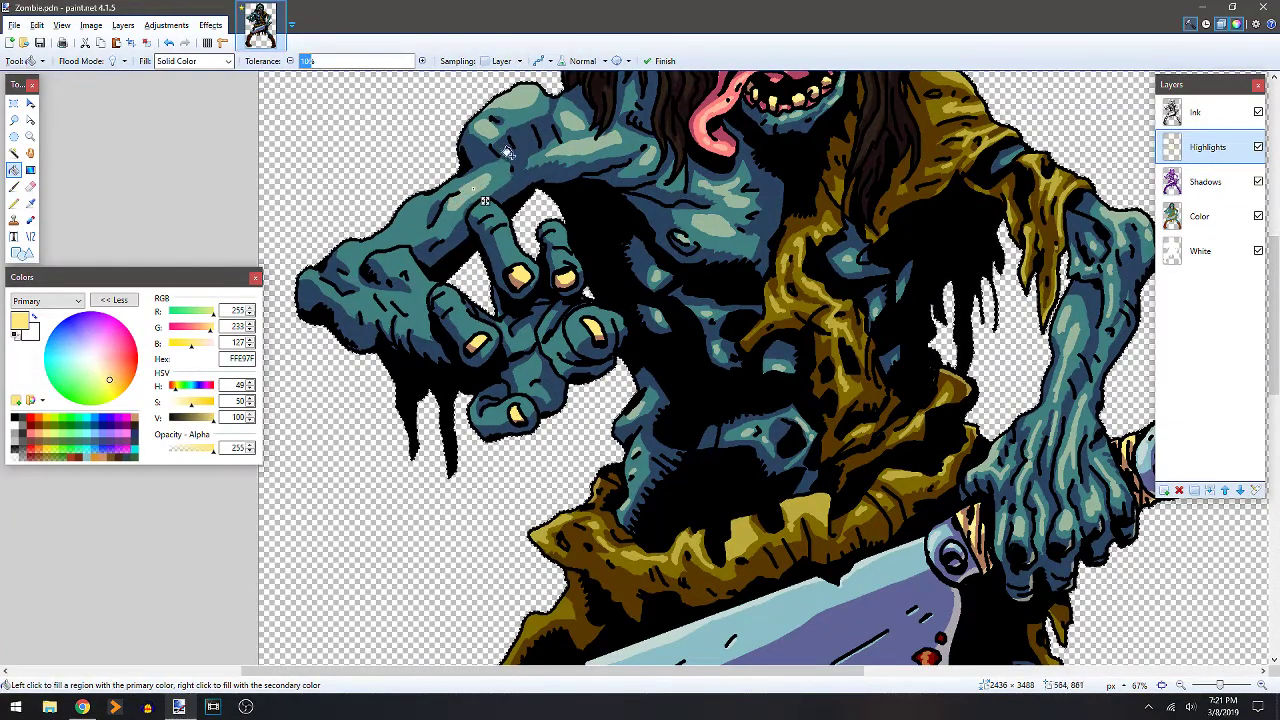
pyautogui.press('b')
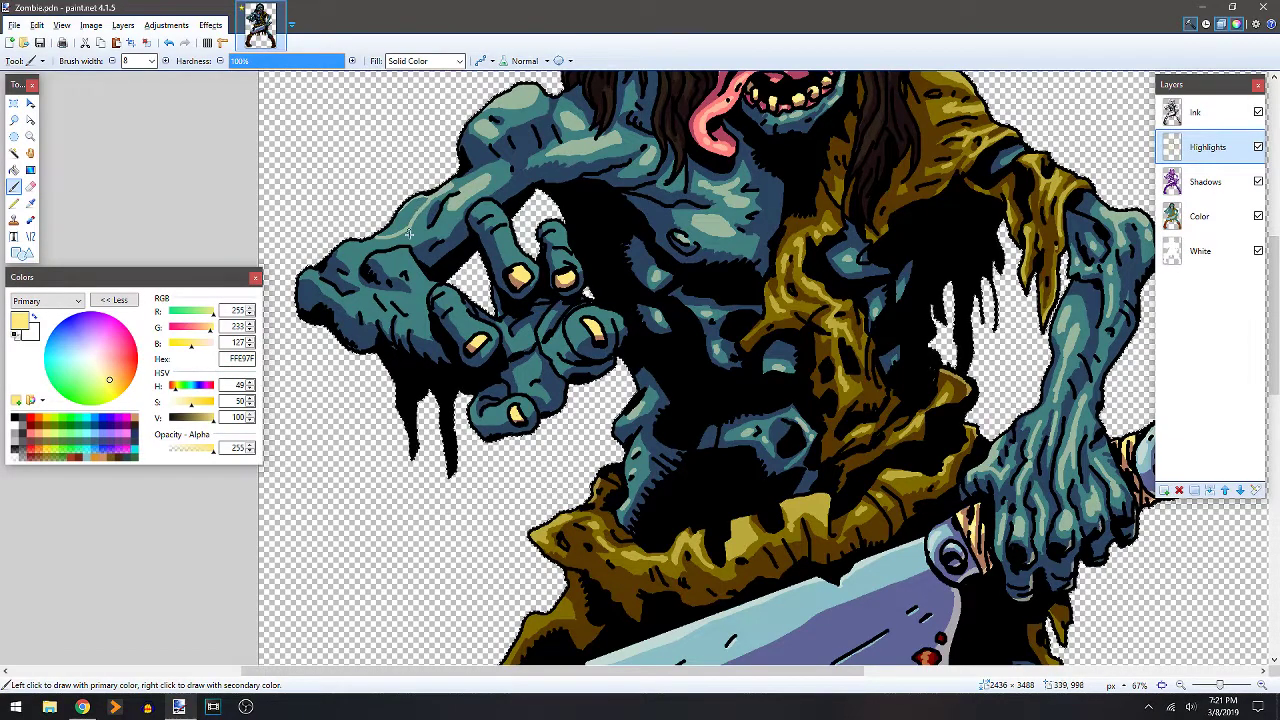
pyautogui.press('f')
pyautogui.press('b')
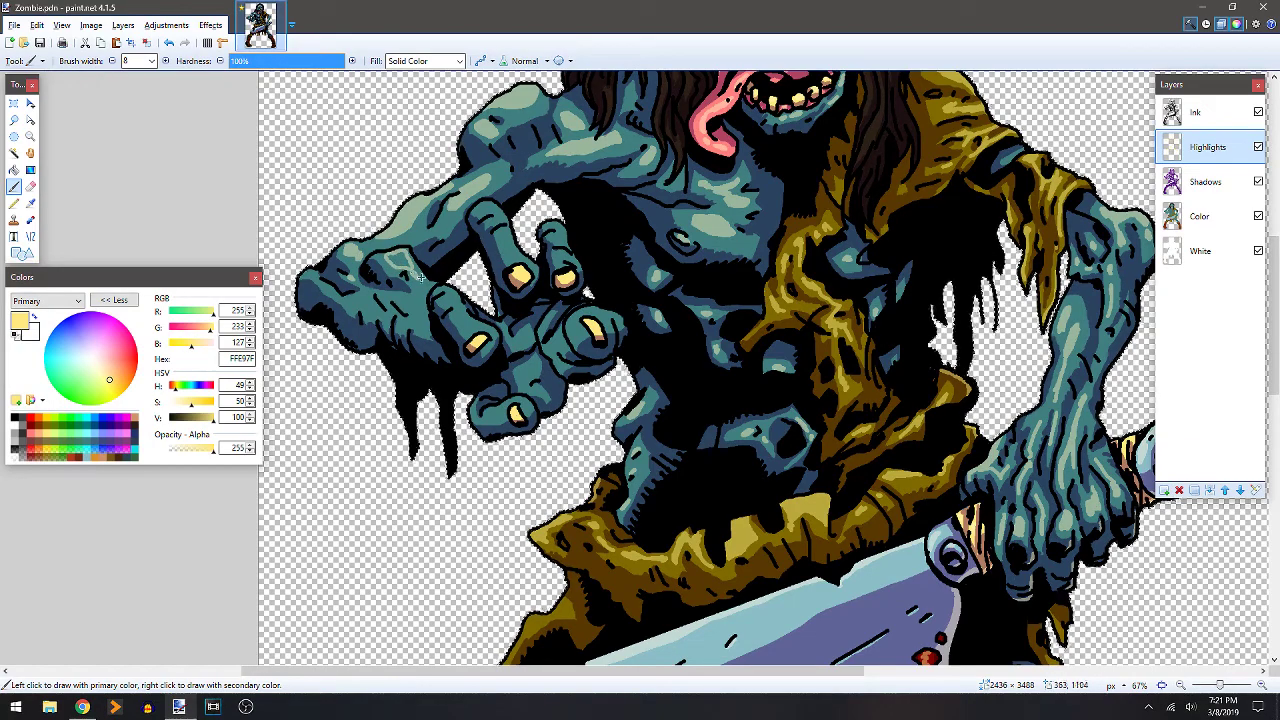
# Paint and fill highlights on the raised hand's back, fingers and thumb, adding thin ones along the lower edges.
pyautogui.press('f')
pyautogui.press('b')
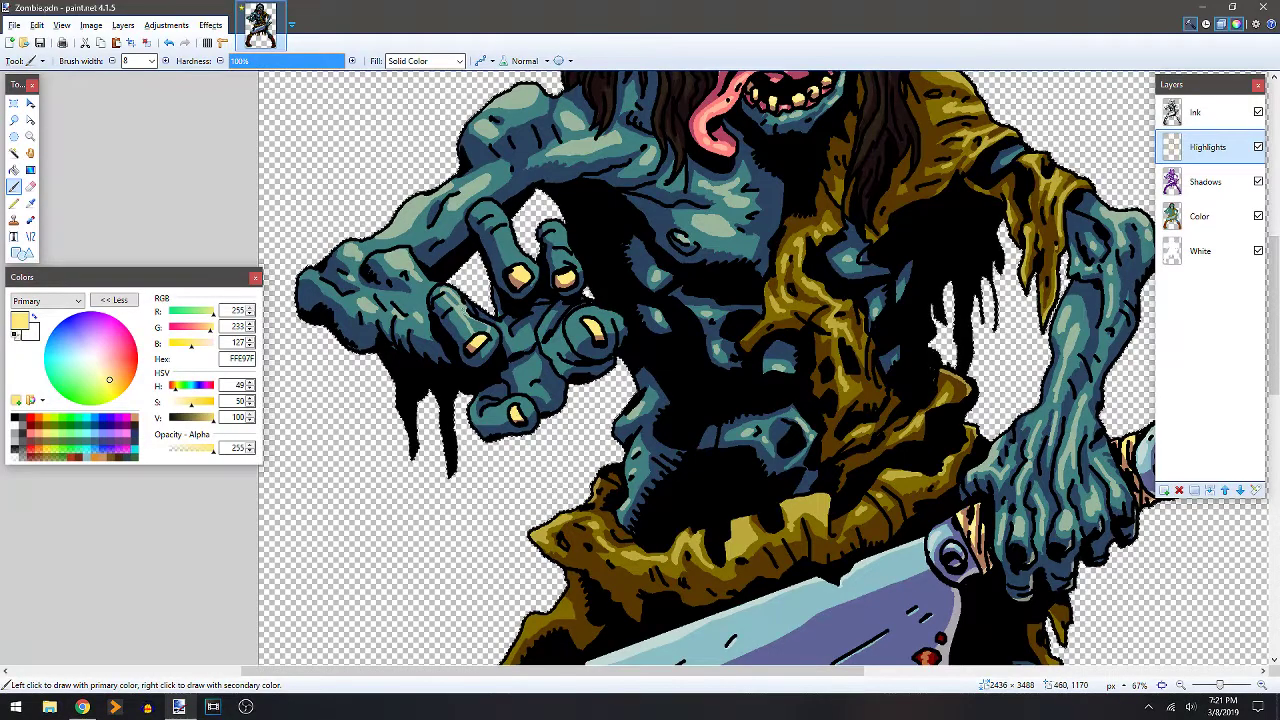
pyautogui.press('f')
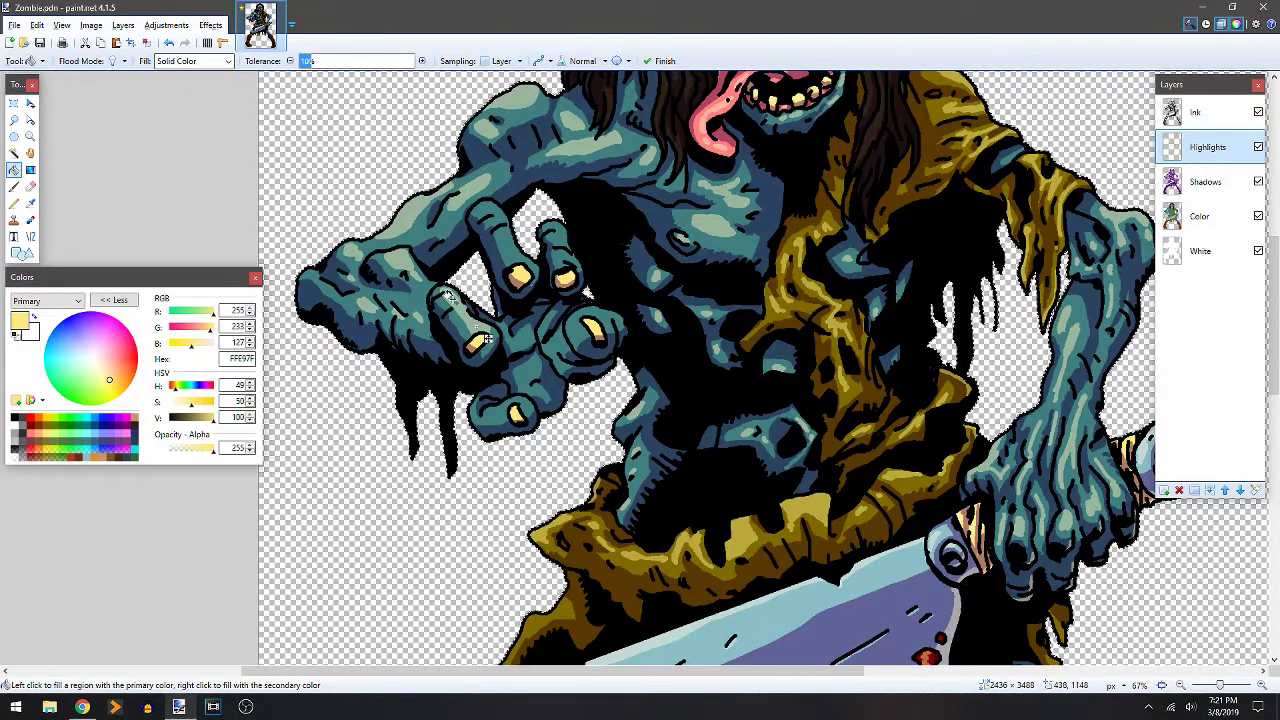
pyautogui.press('b')
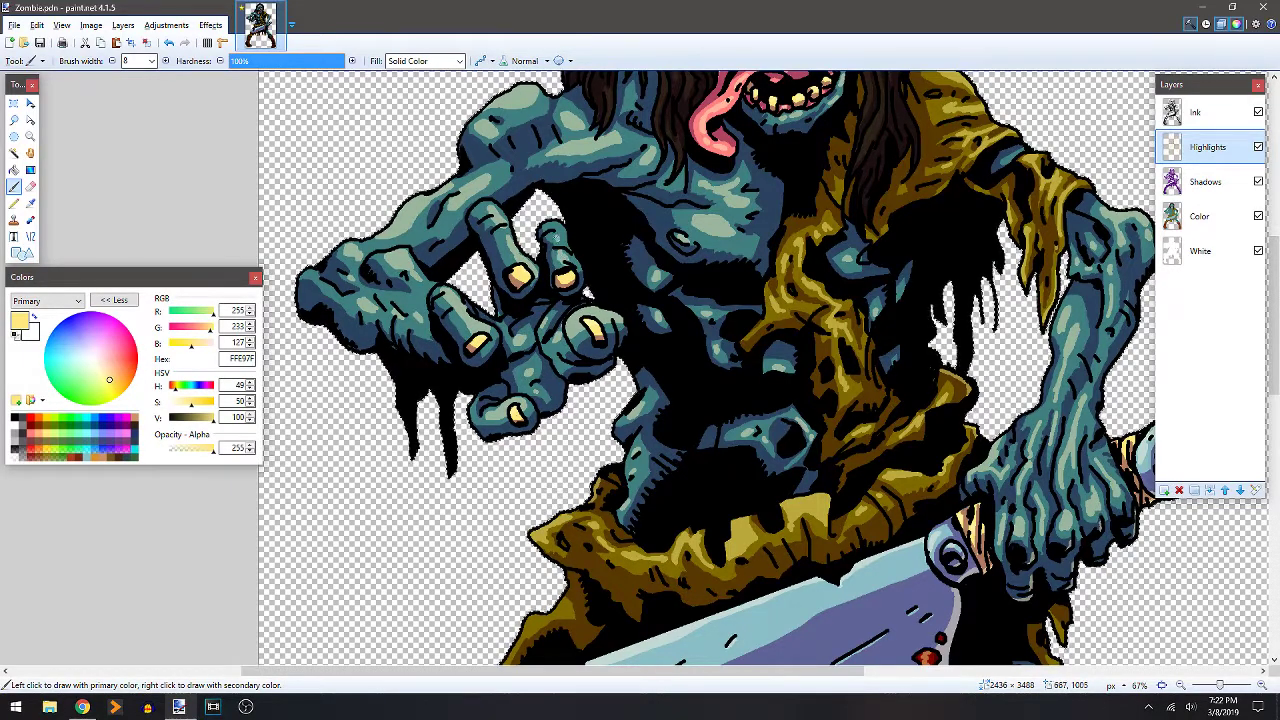
pyautogui.moveTo(788, 273); pyautogui.dragTo(706, 343)
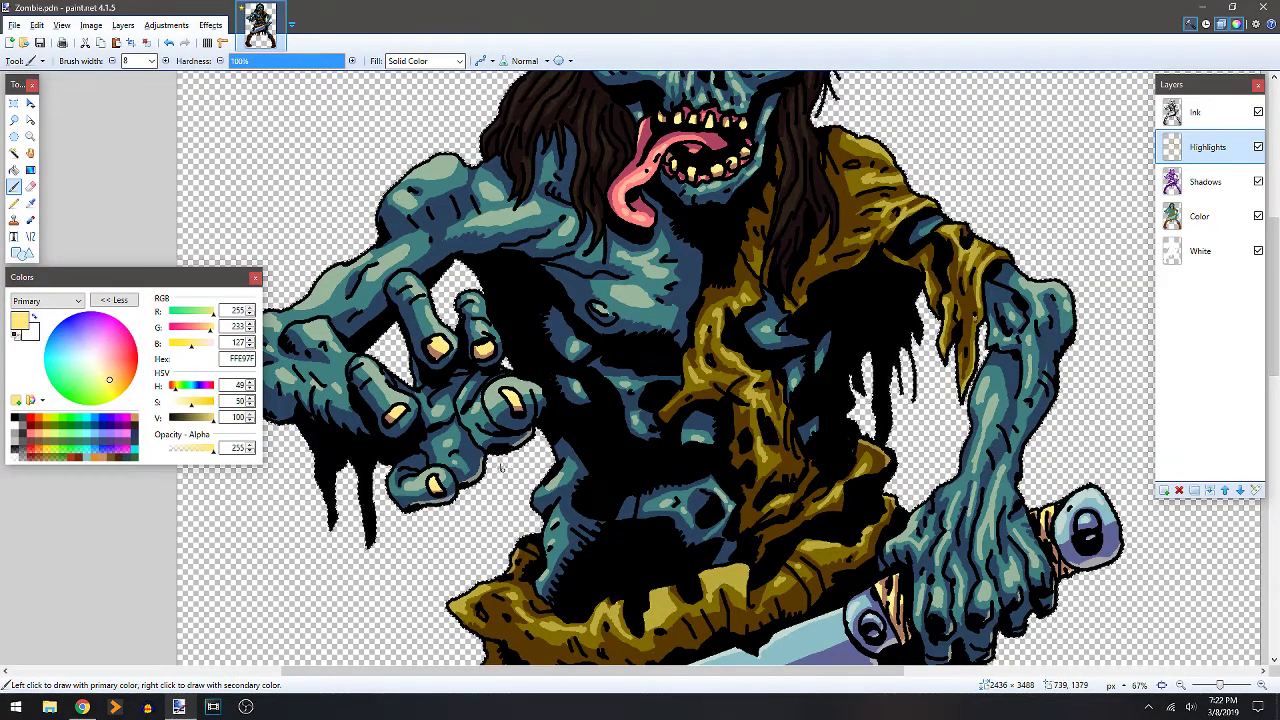
pyautogui.moveTo(340, 436); pyautogui.dragTo(465, 423)
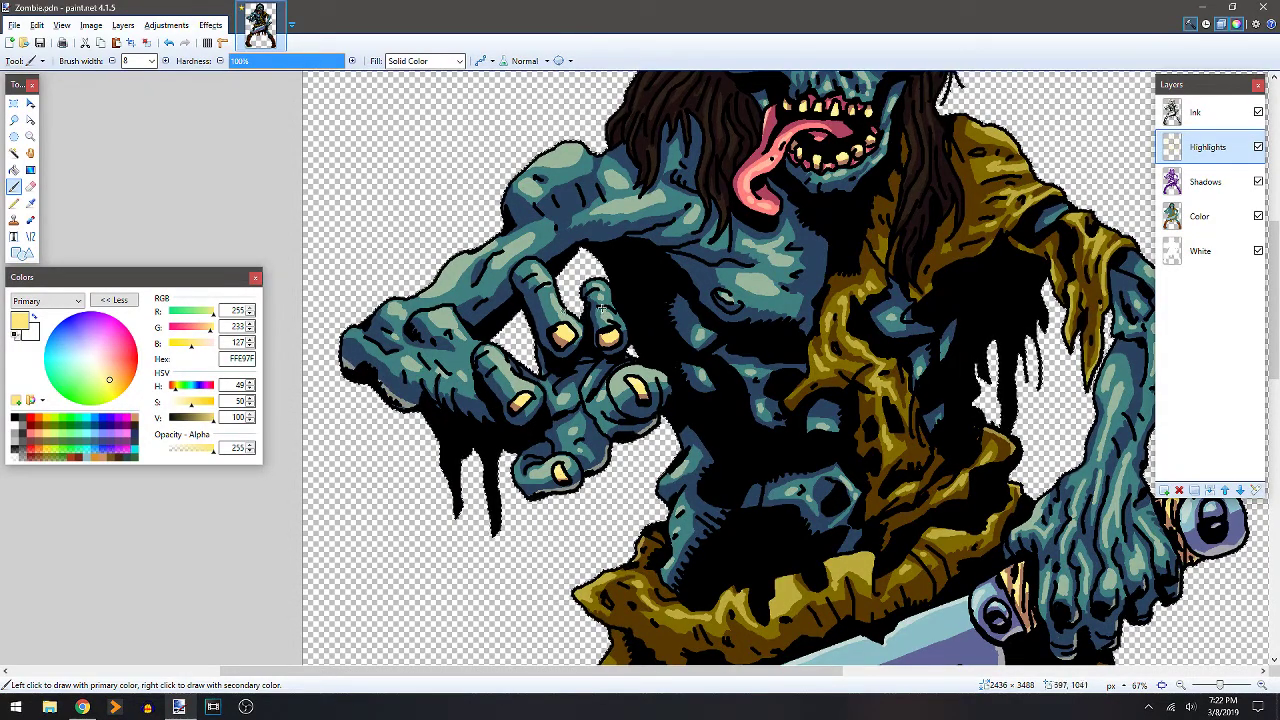
# Paint thin highlights along the outer edge of the cleaver-holding forearm, its fingers and the handle's pommel.
pyautogui.moveTo(744, 376); pyautogui.dragTo(504, 329)
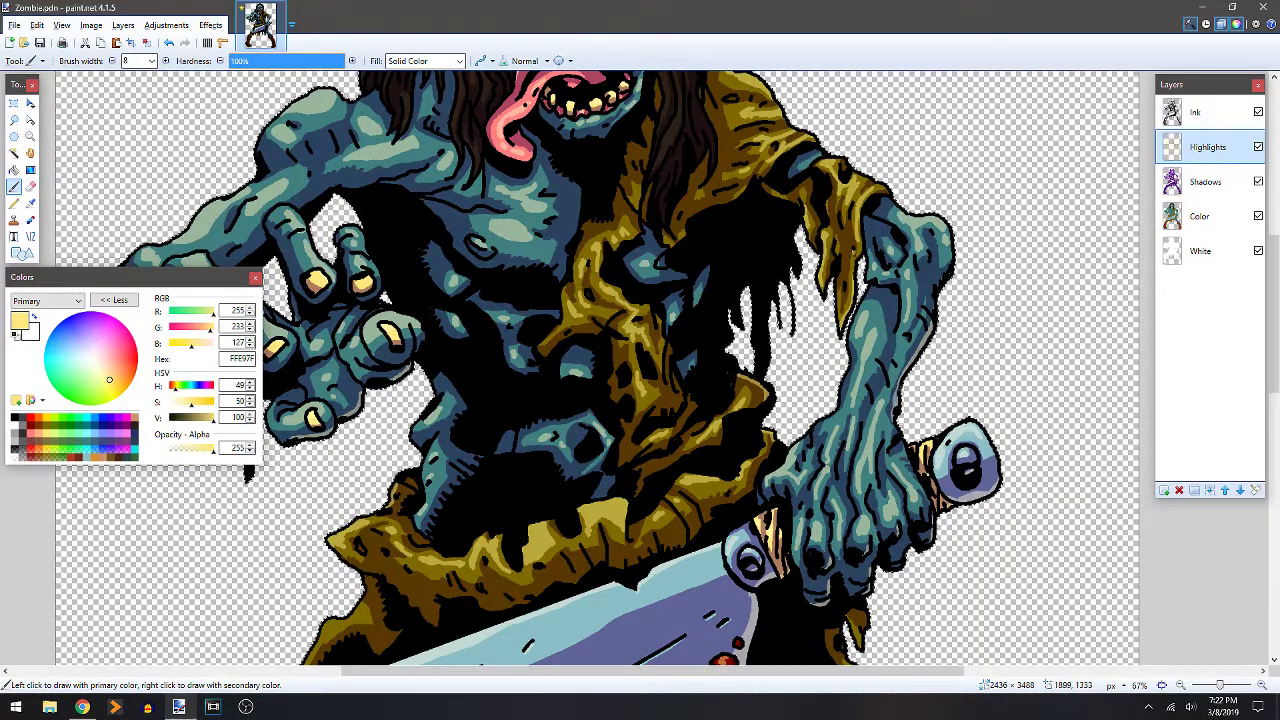
pyautogui.scroll(-3, 1014, 361)
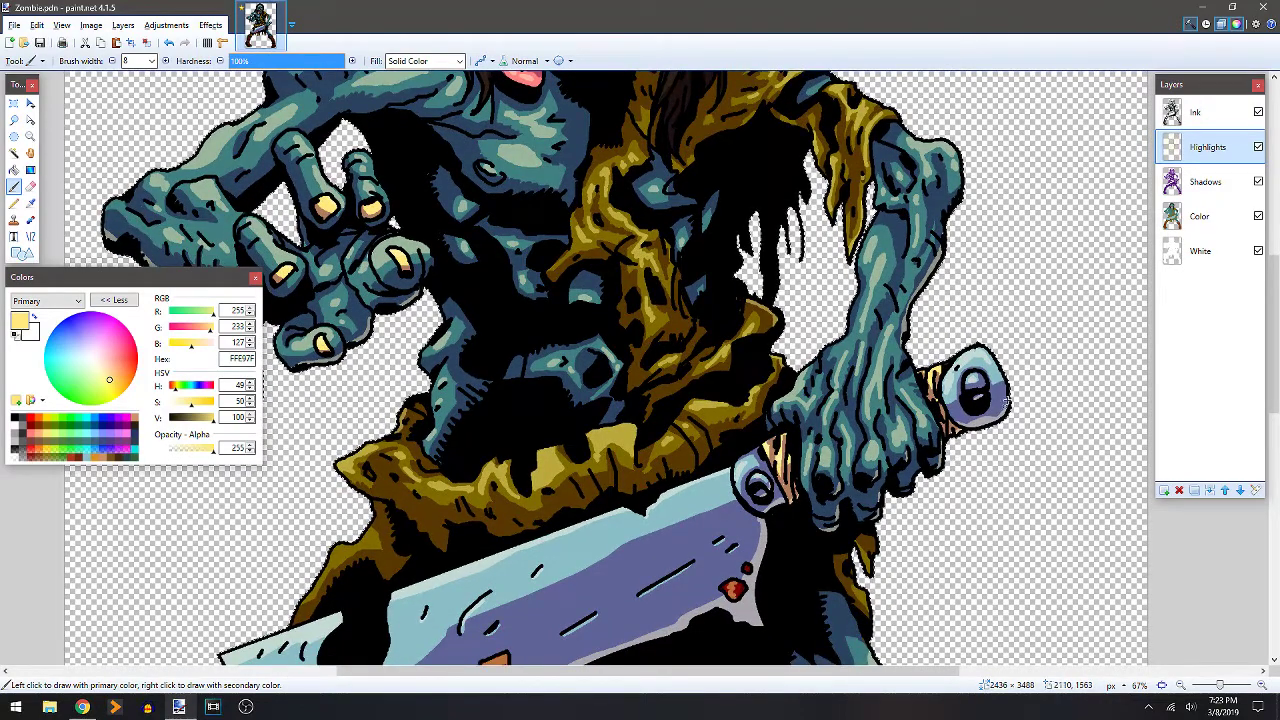
pyautogui.scroll(-9, 810, 340)
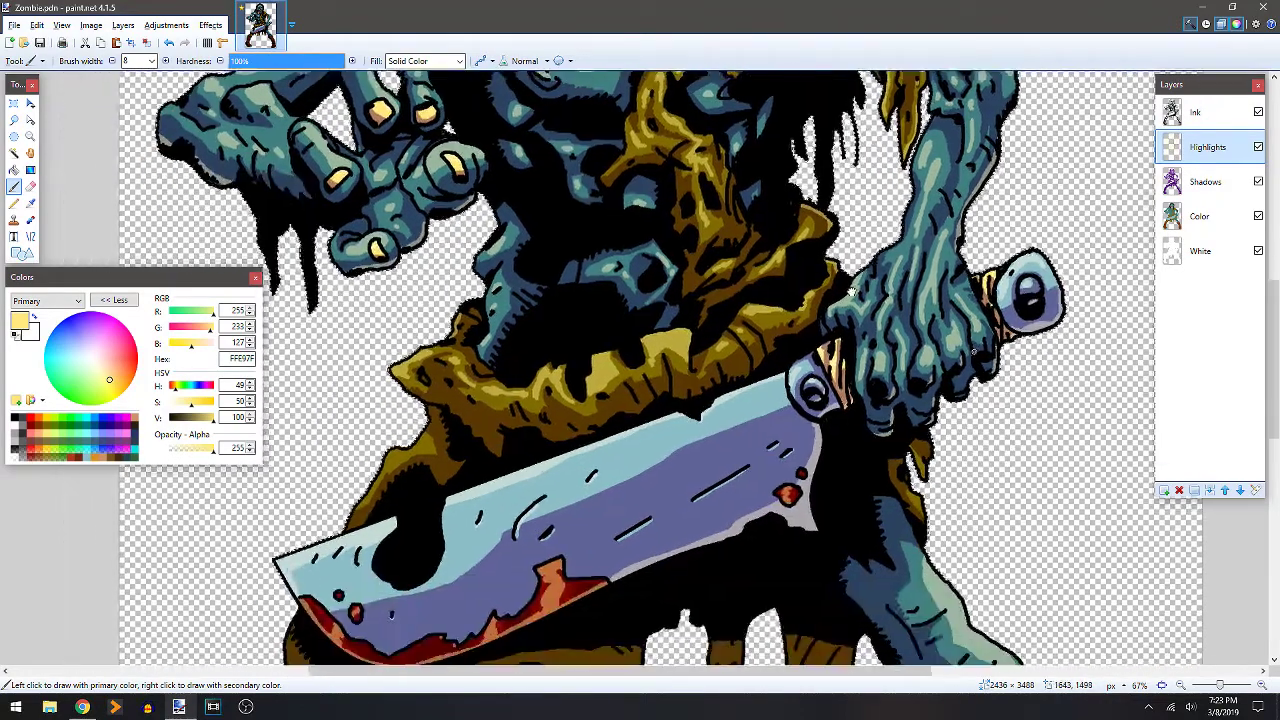
# Paint thin highlights along the edges of the tattered cloth strips hanging below the cleaver.
pyautogui.scroll(-3, 810, 340)
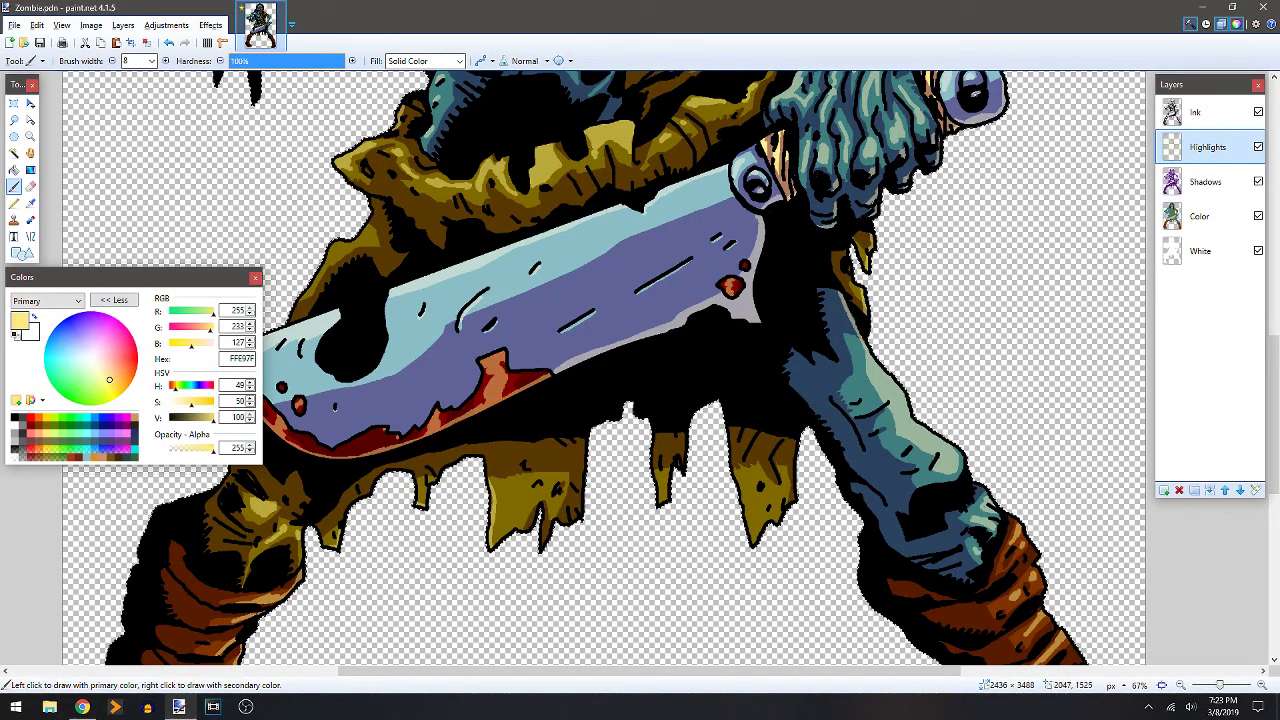
pyautogui.moveTo(872, 421); pyautogui.dragTo(794, 333)
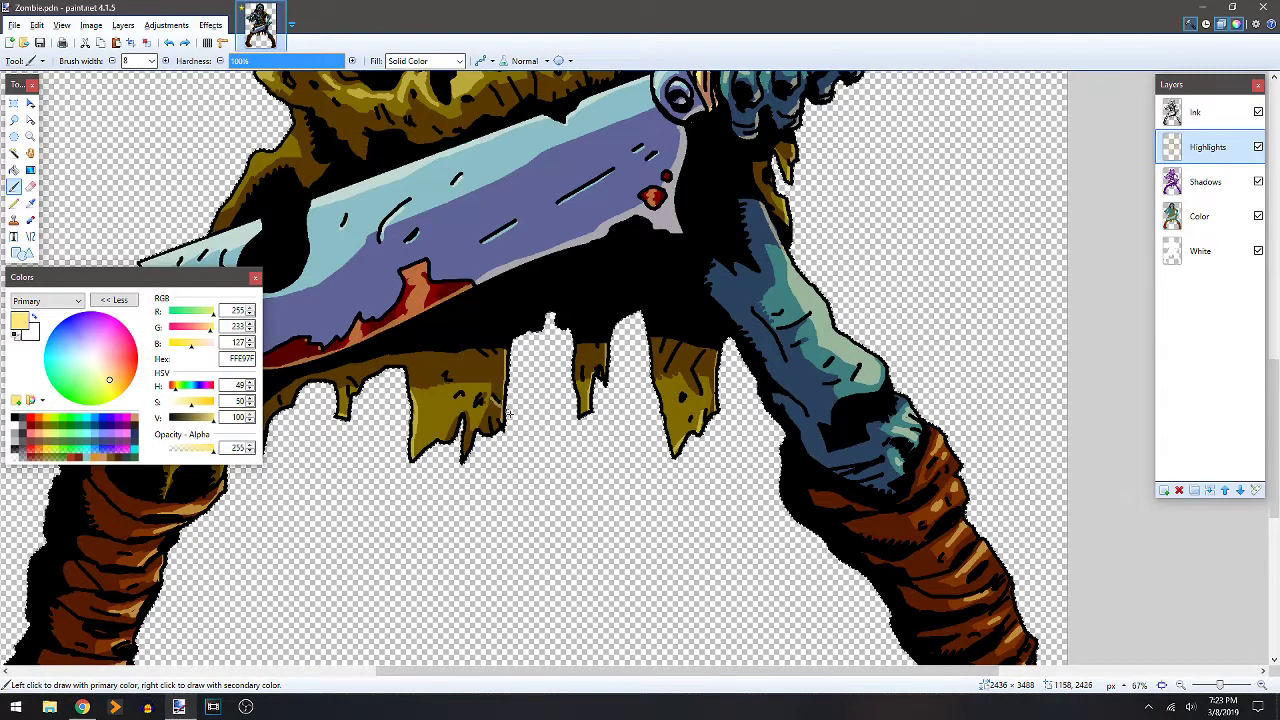
pyautogui.moveTo(475, 342); pyautogui.dragTo(582, 258)
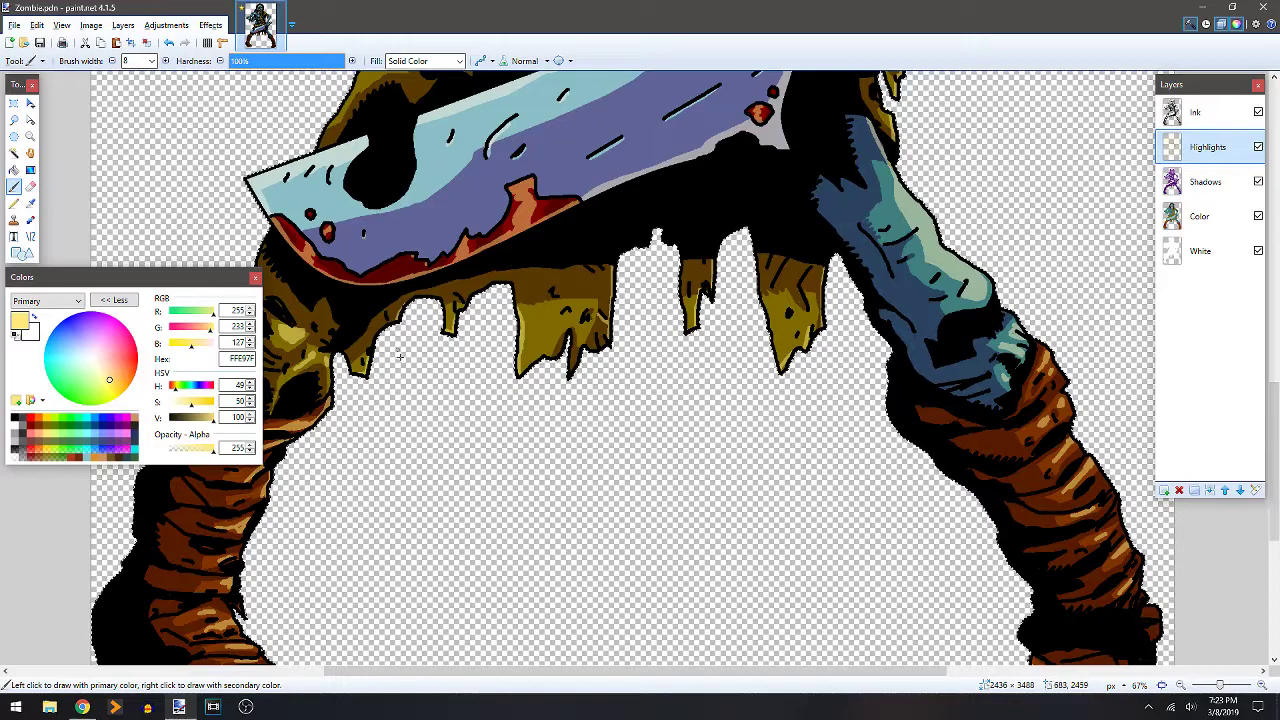
# Add a new layer above the Ink layer and name it Glow.
pyautogui.scroll(-3, 400, 357)
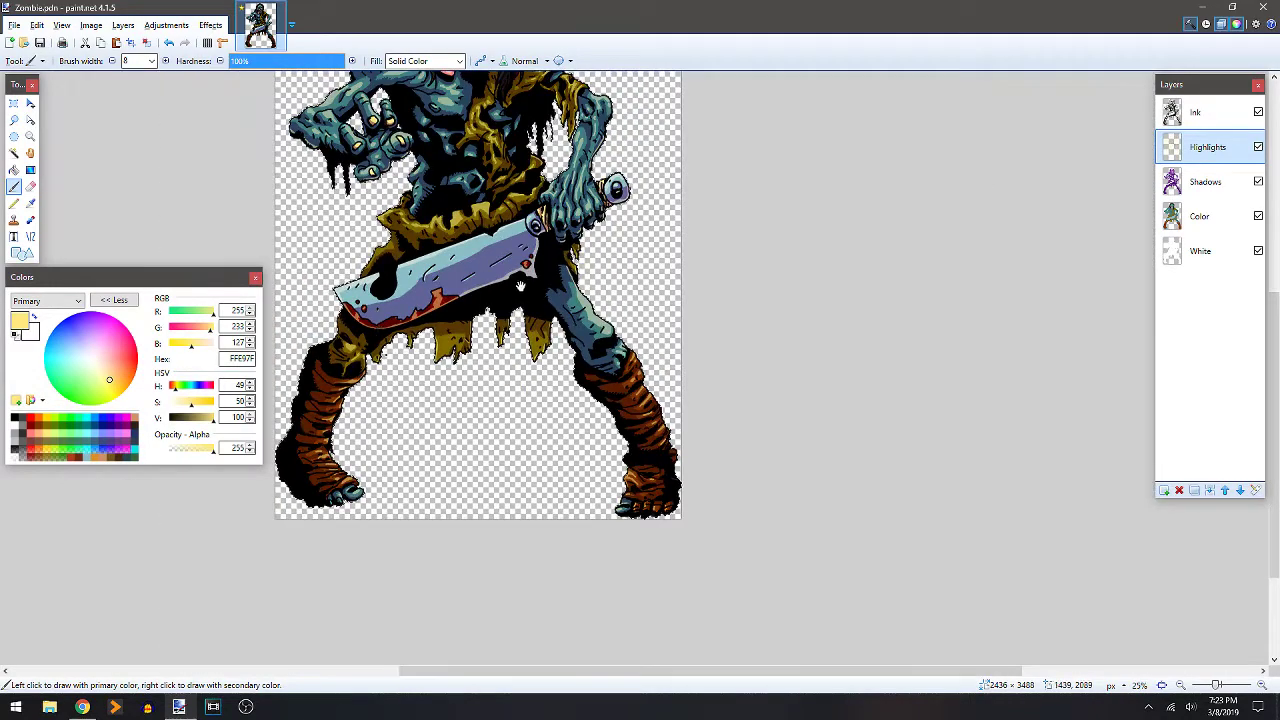
pyautogui.moveTo(520, 286); pyautogui.dragTo(641, 422)
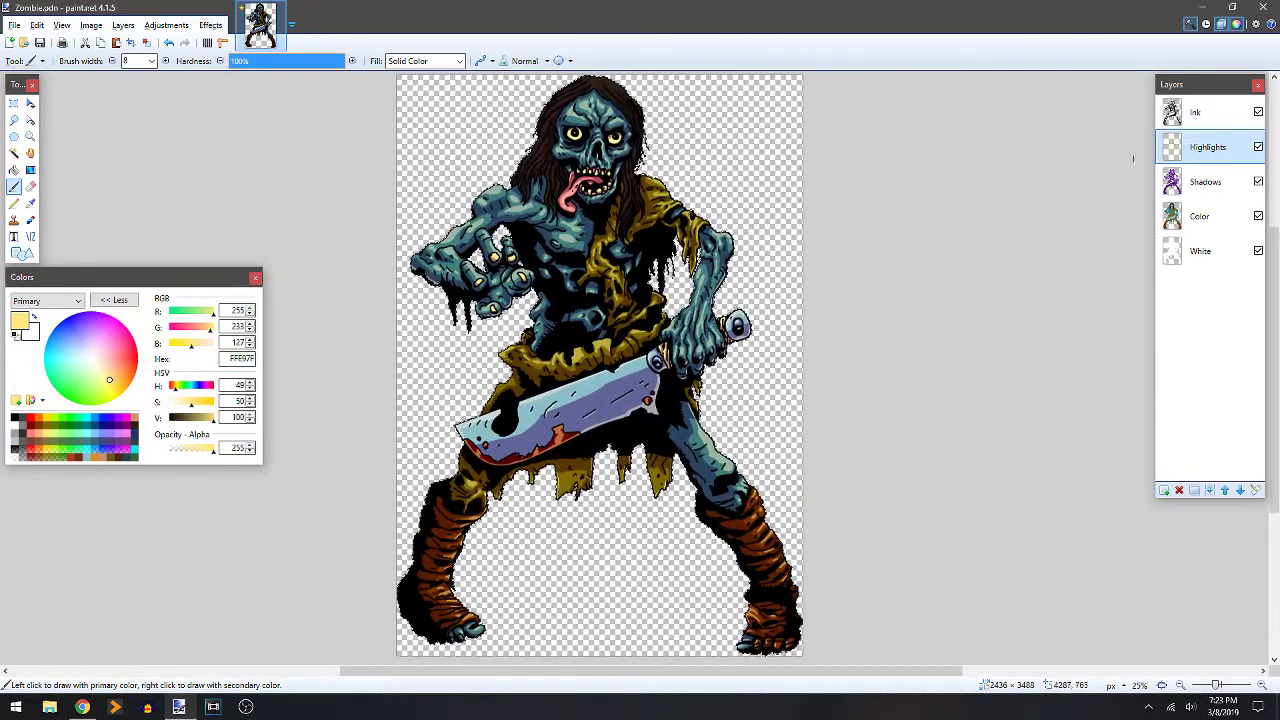
pyautogui.click(1218, 124)
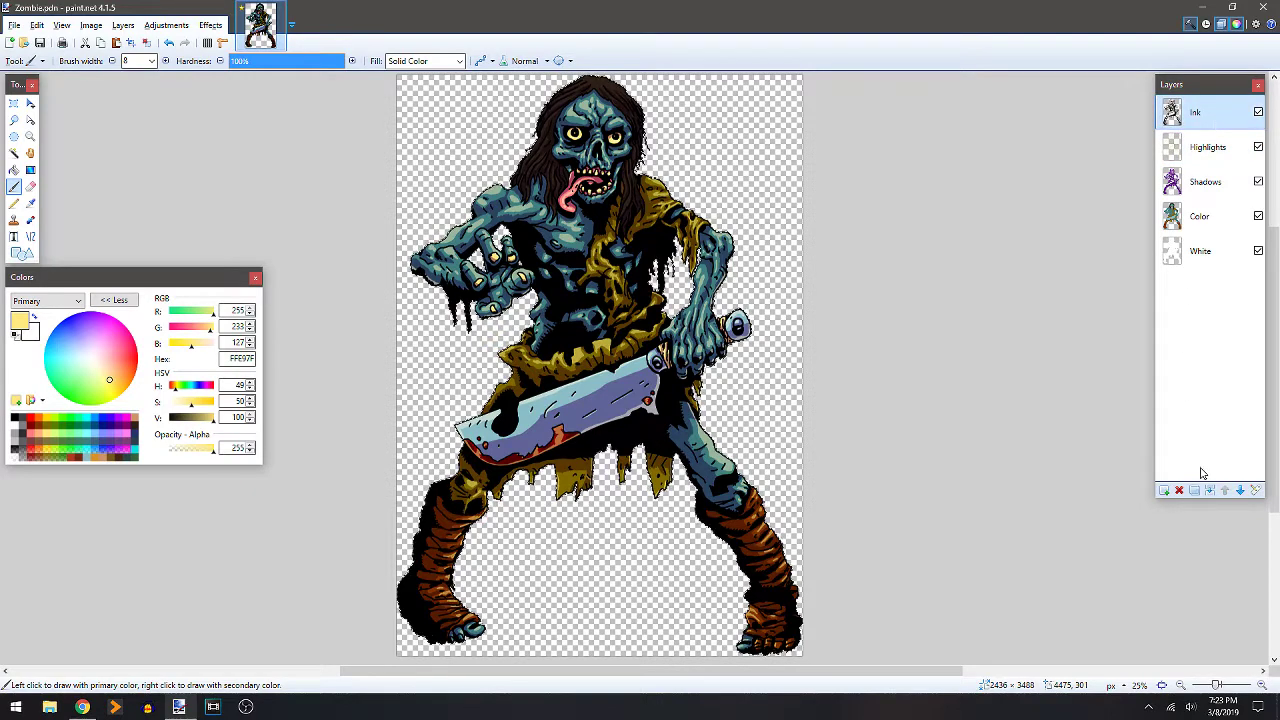
pyautogui.click(1164, 490)
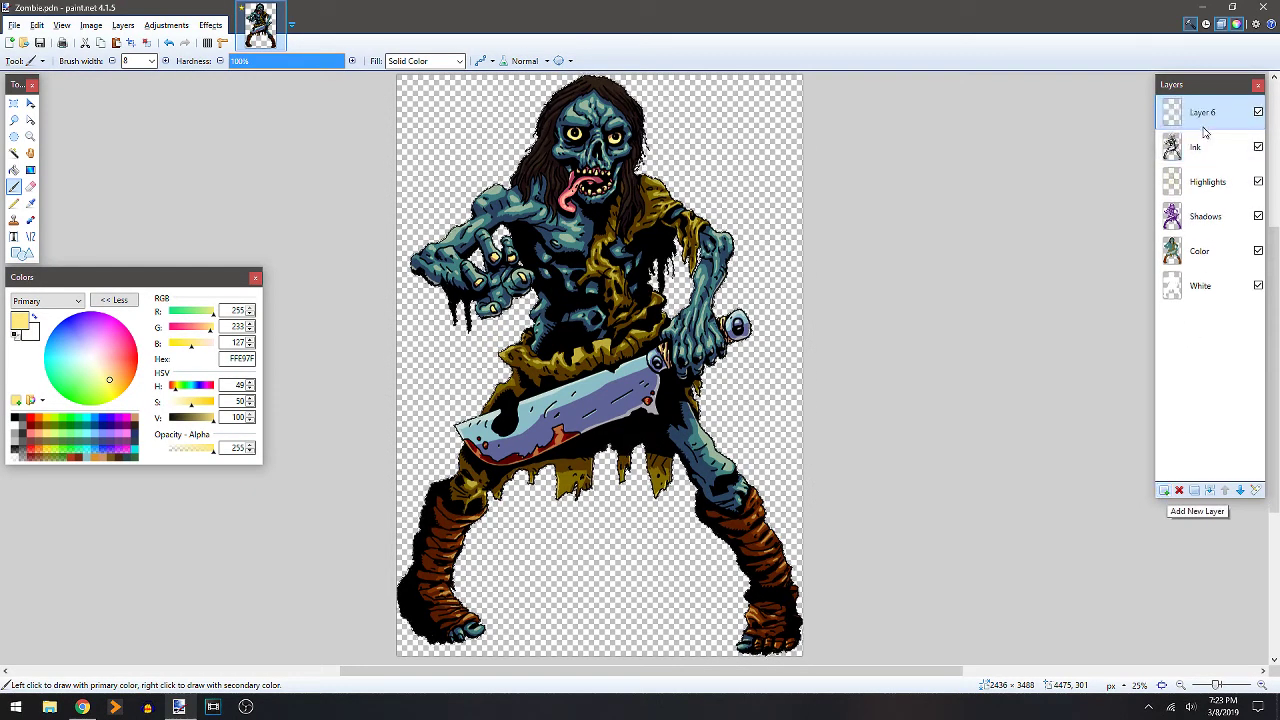
pyautogui.doubleClick(1213, 114)
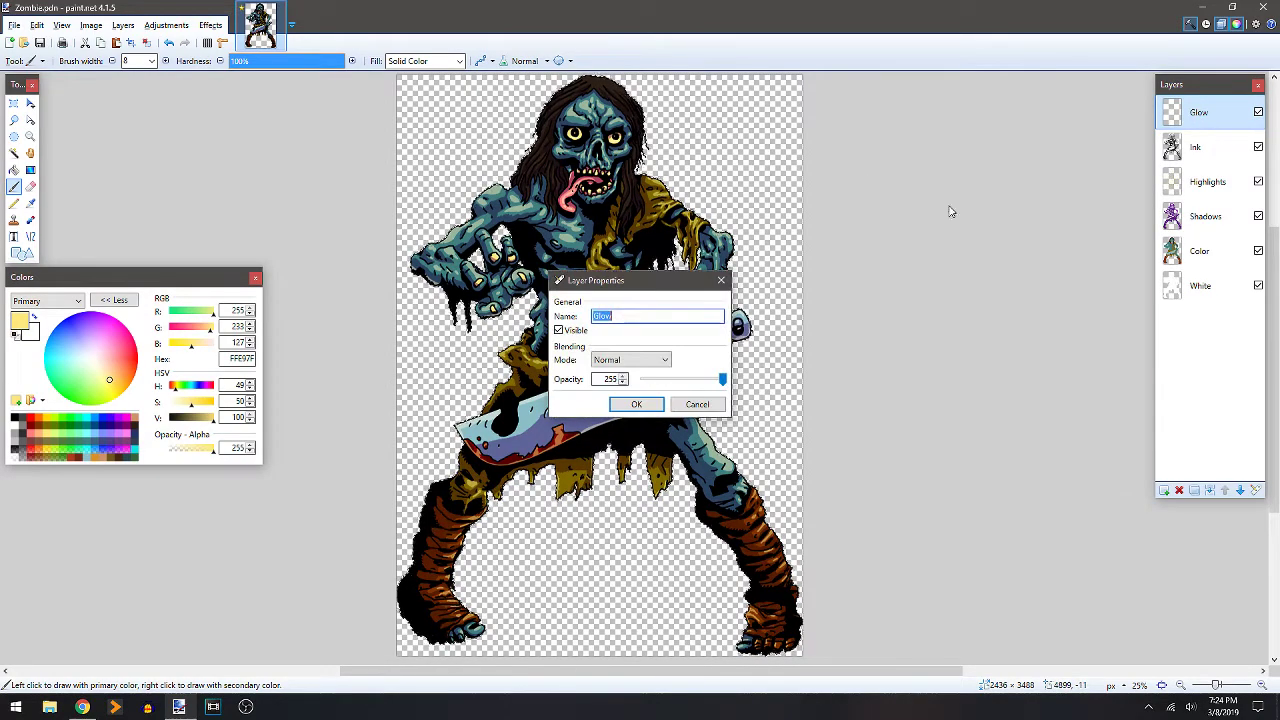
# Set the Glow layer's blend mode to Color Dodge and its opacity to 150.
pyautogui.moveTo(645, 282); pyautogui.dragTo(871, 226)
pyautogui.click(858, 304)
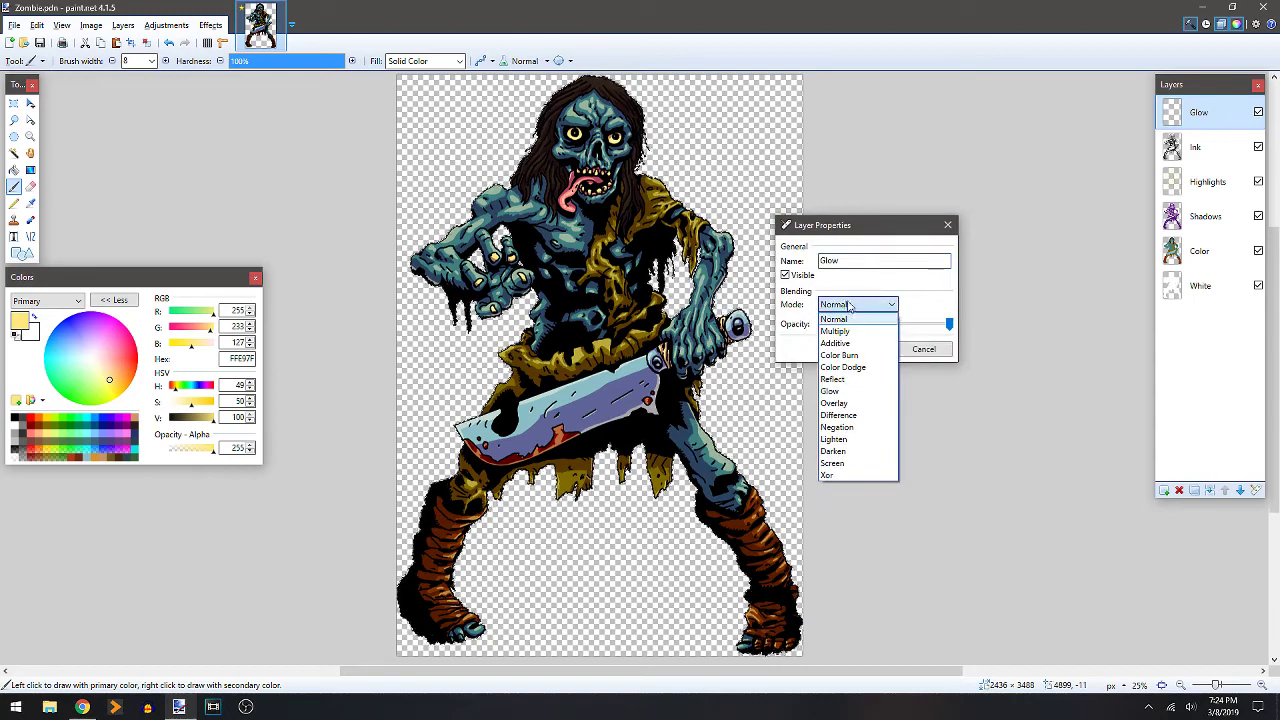
pyautogui.click(843, 367)
pyautogui.doubleClick(852, 324)
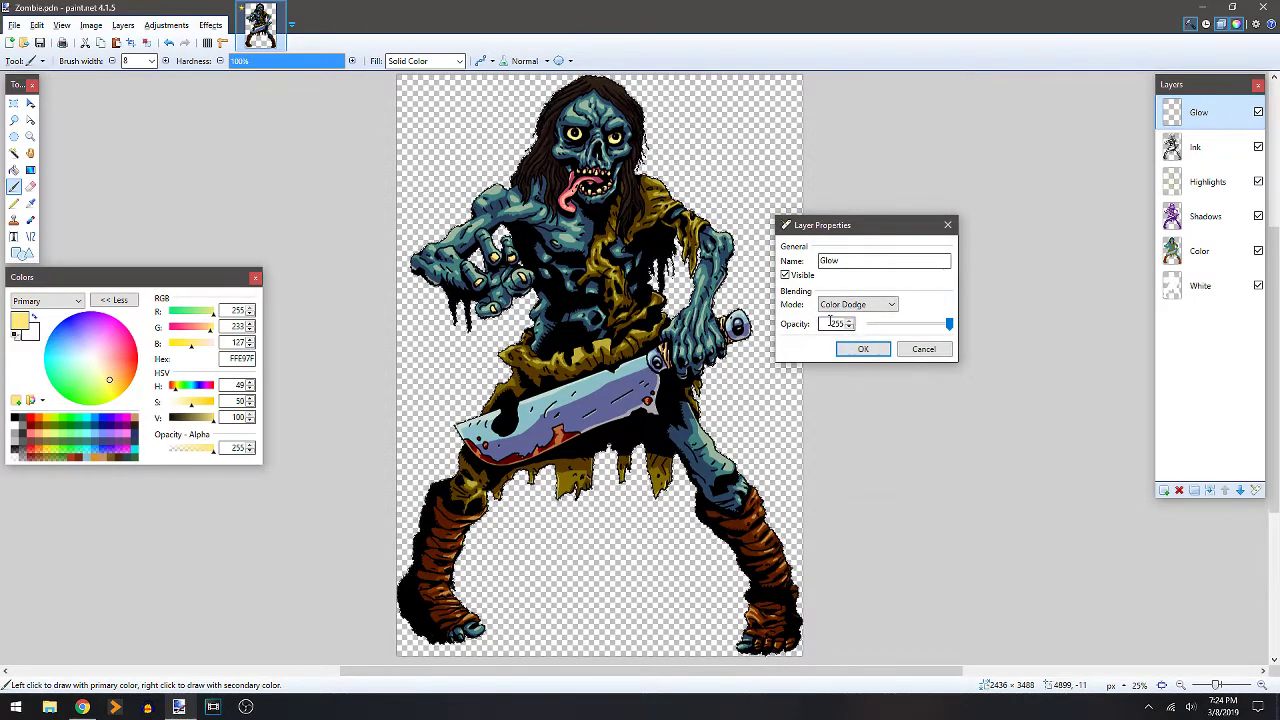
pyautogui.write('150')
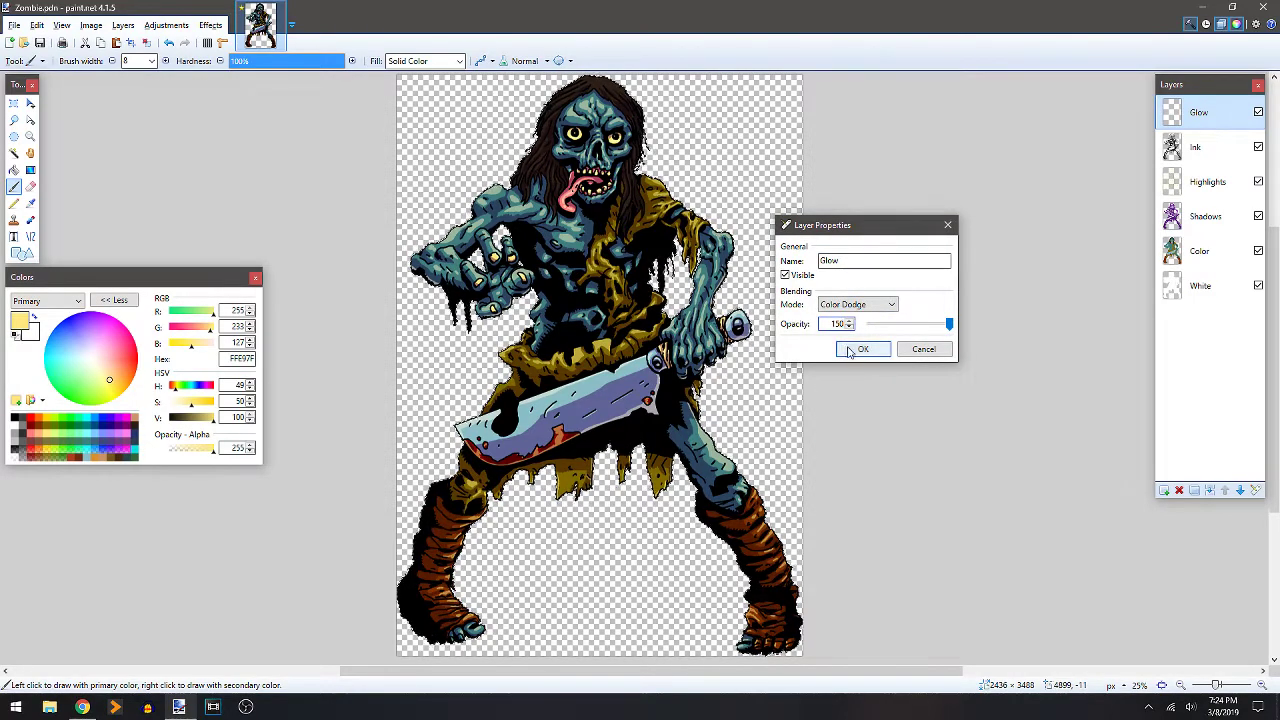
pyautogui.click(863, 349)
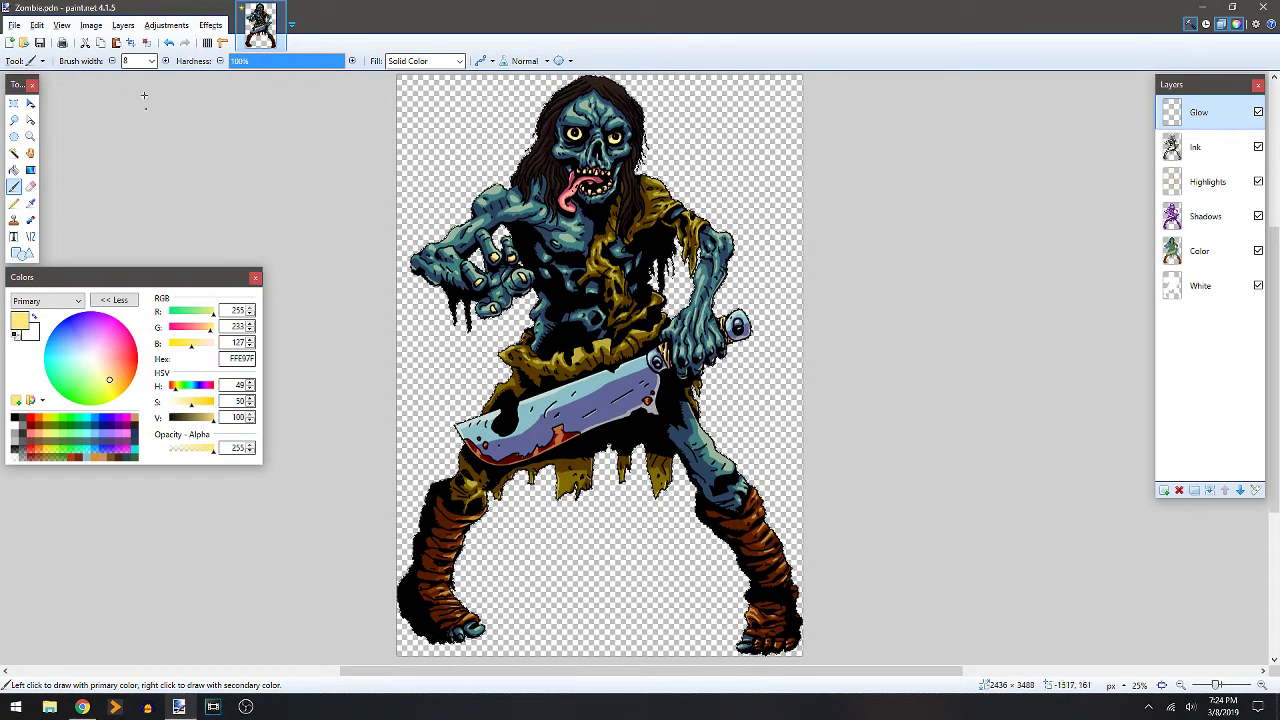
# Set the paintbrush to a width of 250 and a hardness of 0%, checking its antialiasing option.
pyautogui.click(165, 61)
pyautogui.click(165, 61)
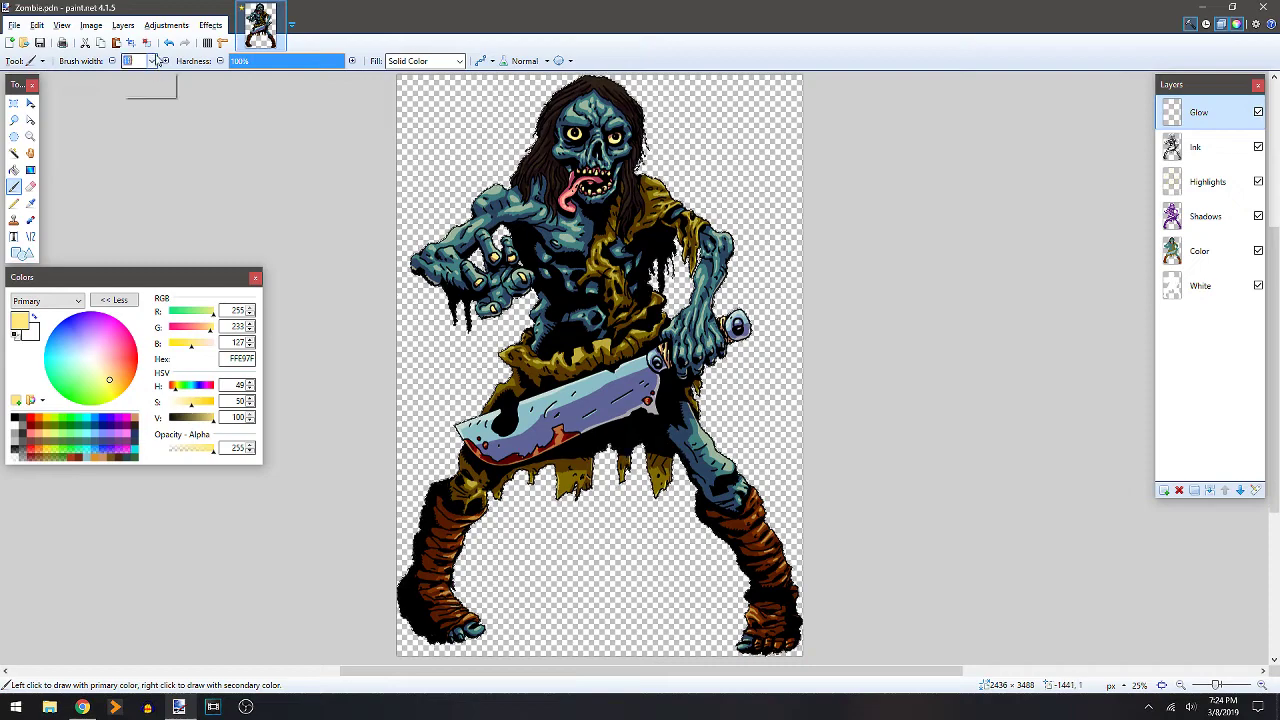
pyautogui.click(128, 61)
pyautogui.click(144, 355)
pyautogui.moveTo(340, 62); pyautogui.dragTo(203, 78)
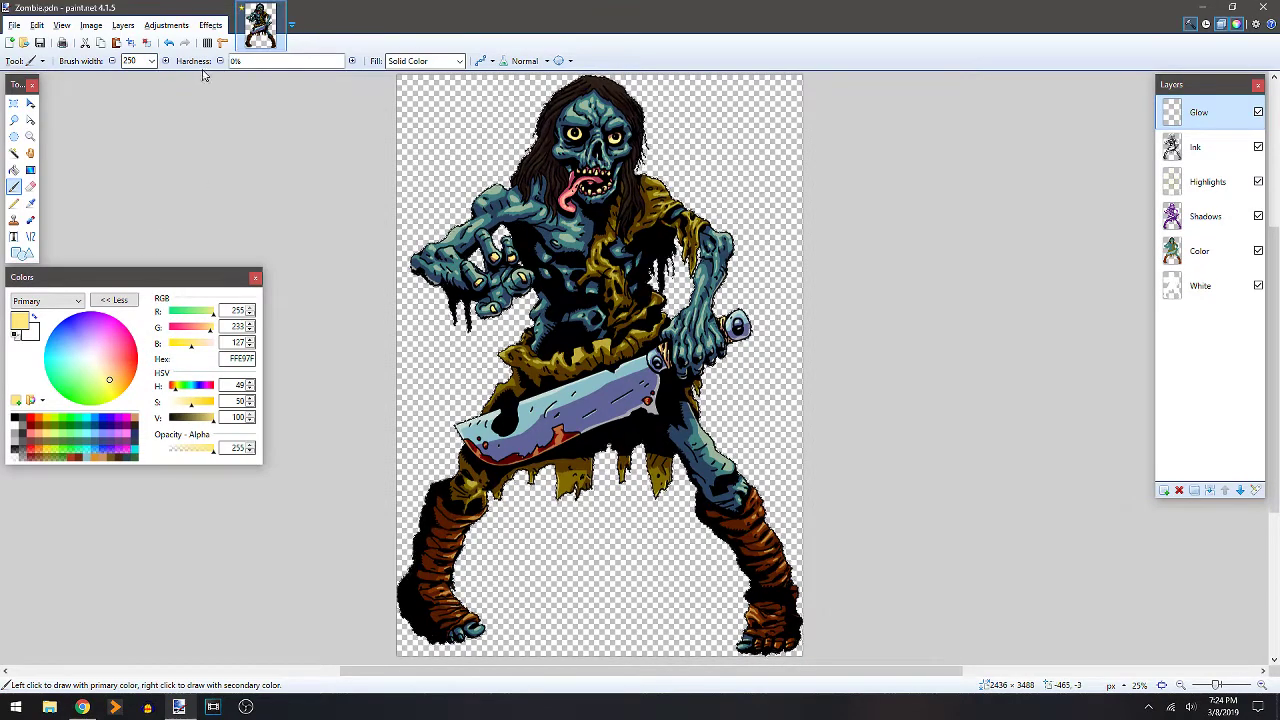
pyautogui.click(493, 62)
pyautogui.click(500, 80)
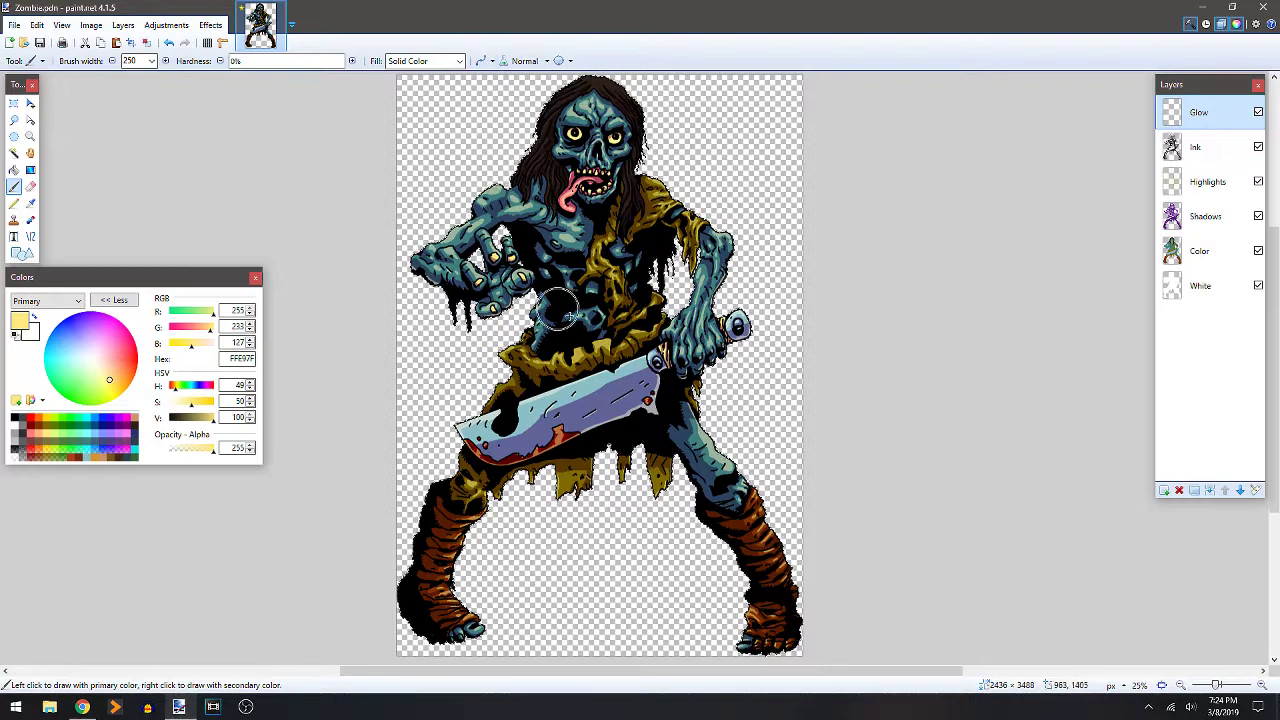
pyautogui.click(151, 61)
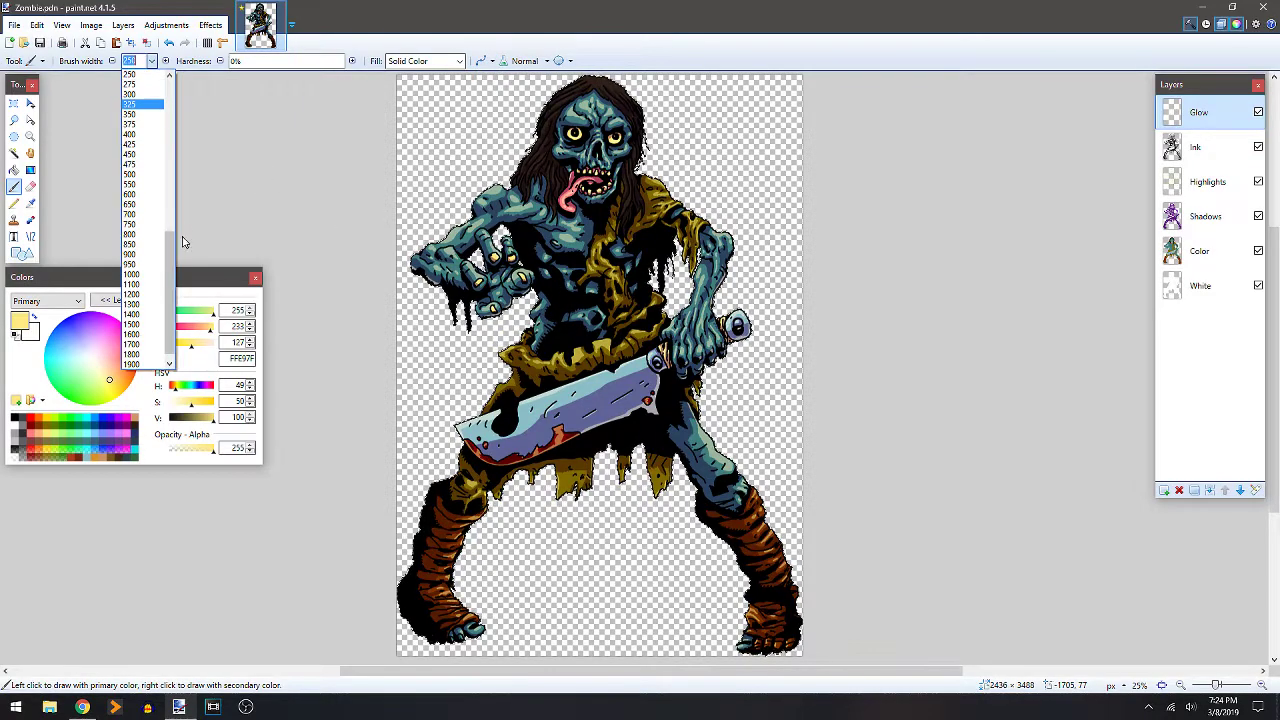
pyautogui.click(145, 354)
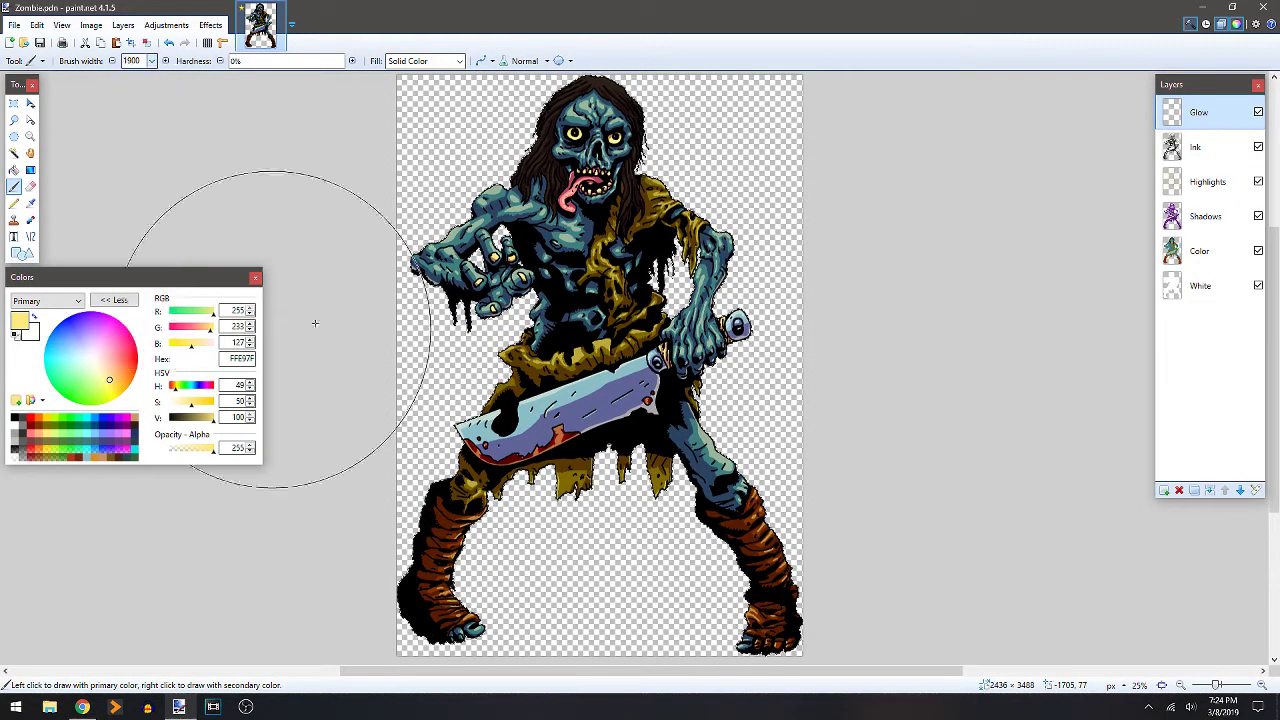
pyautogui.press('[')
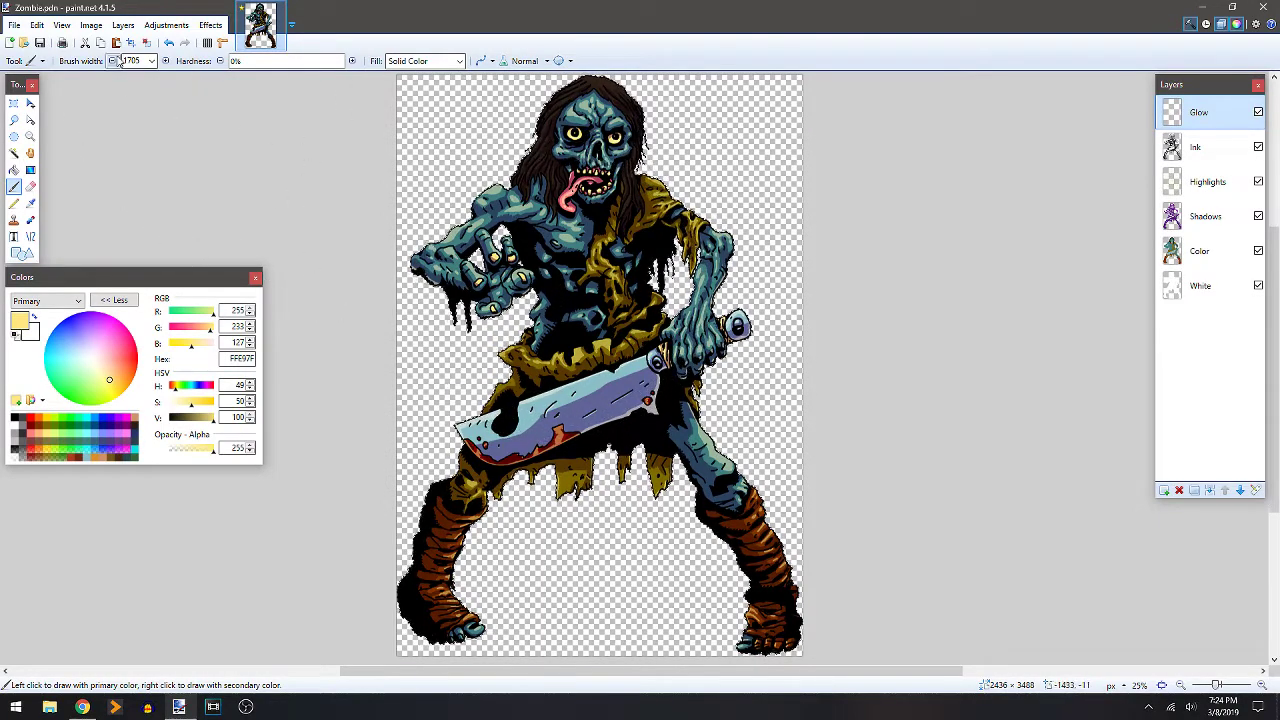
# Set the brush width to 400 for painting the glow.
pyautogui.click(151, 61)
pyautogui.moveTo(173, 197); pyautogui.dragTo(172, 266)
pyautogui.click(147, 346)
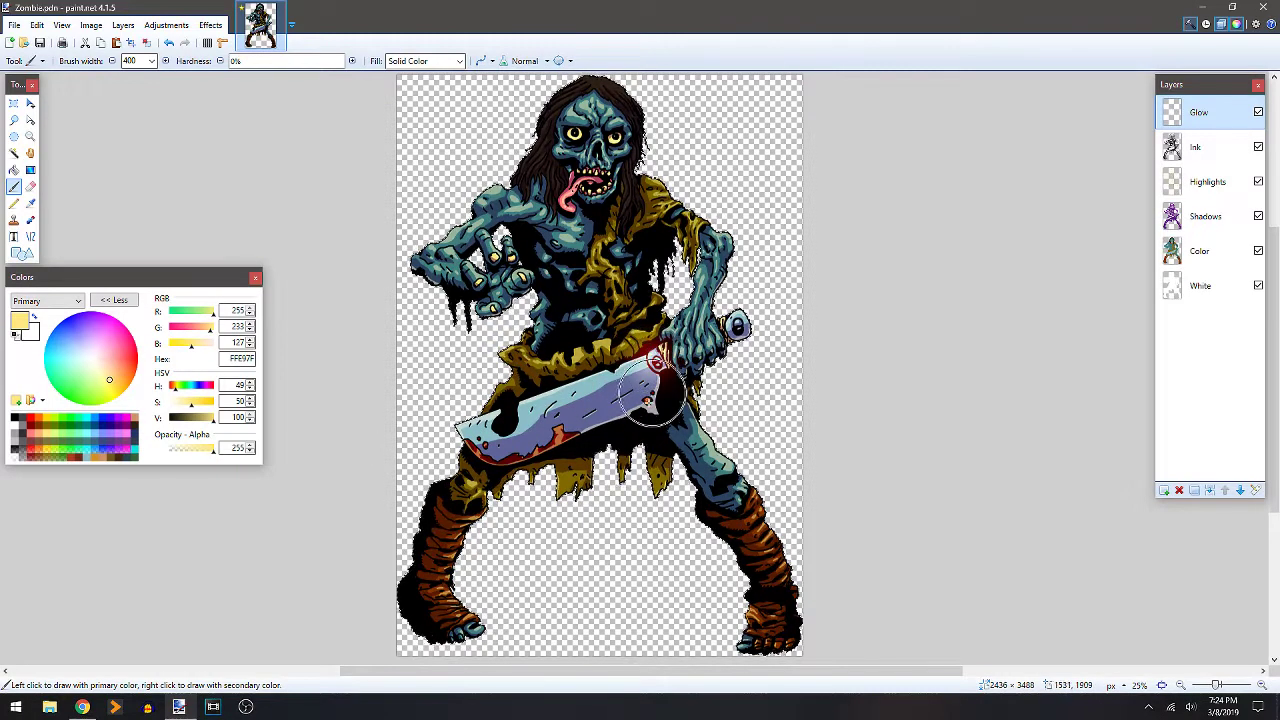
# Reduce the brush width to 354 and undo the glow painted on the eye at the base of the blade.
pyautogui.keyDown('ctrl'); pyautogui.scroll(1, 537, 355); pyautogui.keyUp('ctrl')
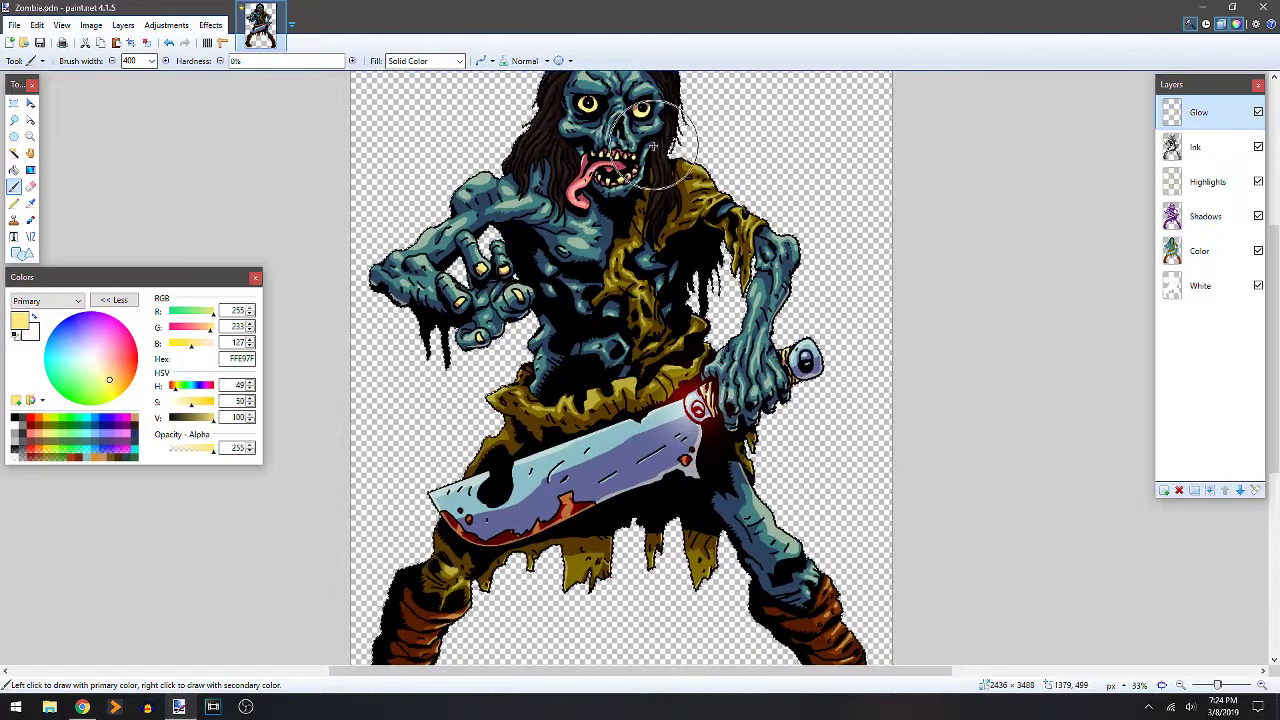
pyautogui.press('[')
pyautogui.press('[')
pyautogui.press('[')
pyautogui.press('[')
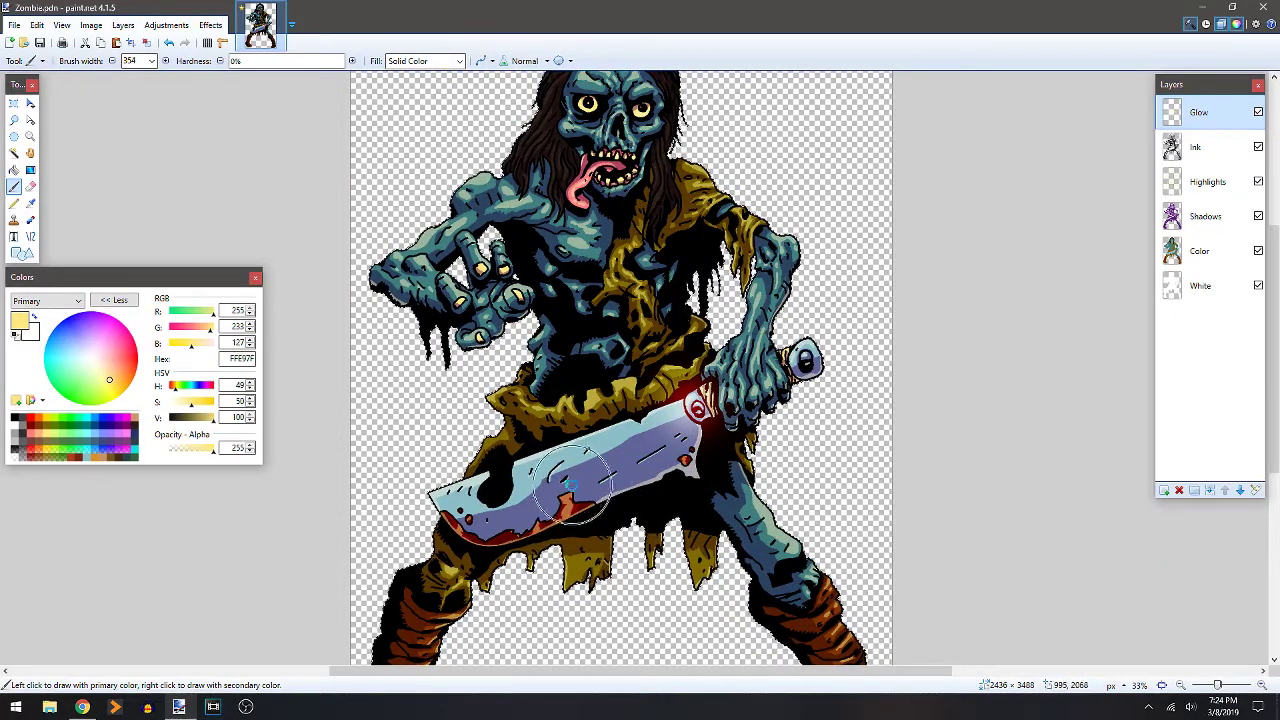
pyautogui.hotkey('ctrl', 'z')
# Try a soft glow over the blood along the blade's cutting edge with a brush width of 336.
pyautogui.press('[')
pyautogui.press('[')
pyautogui.press('[')
pyautogui.press('[')
pyautogui.press('[')
pyautogui.press('[')
pyautogui.press('[')
pyautogui.press('[')
pyautogui.press('[')
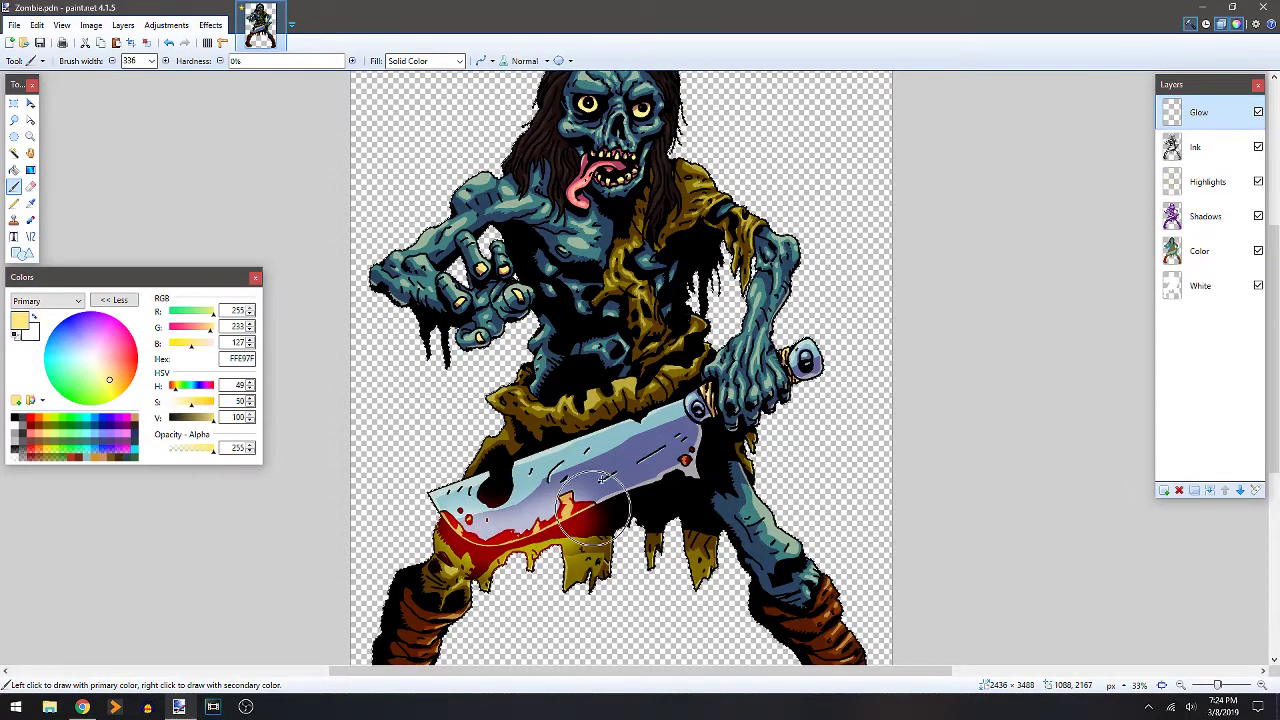
pyautogui.hotkey('ctrl', 'z')
# Set the brush width to 200 and paint glows on the weapon's two eye ornaments and the blood stains on its blade.
pyautogui.moveTo(143, 61); pyautogui.dragTo(121, 62)
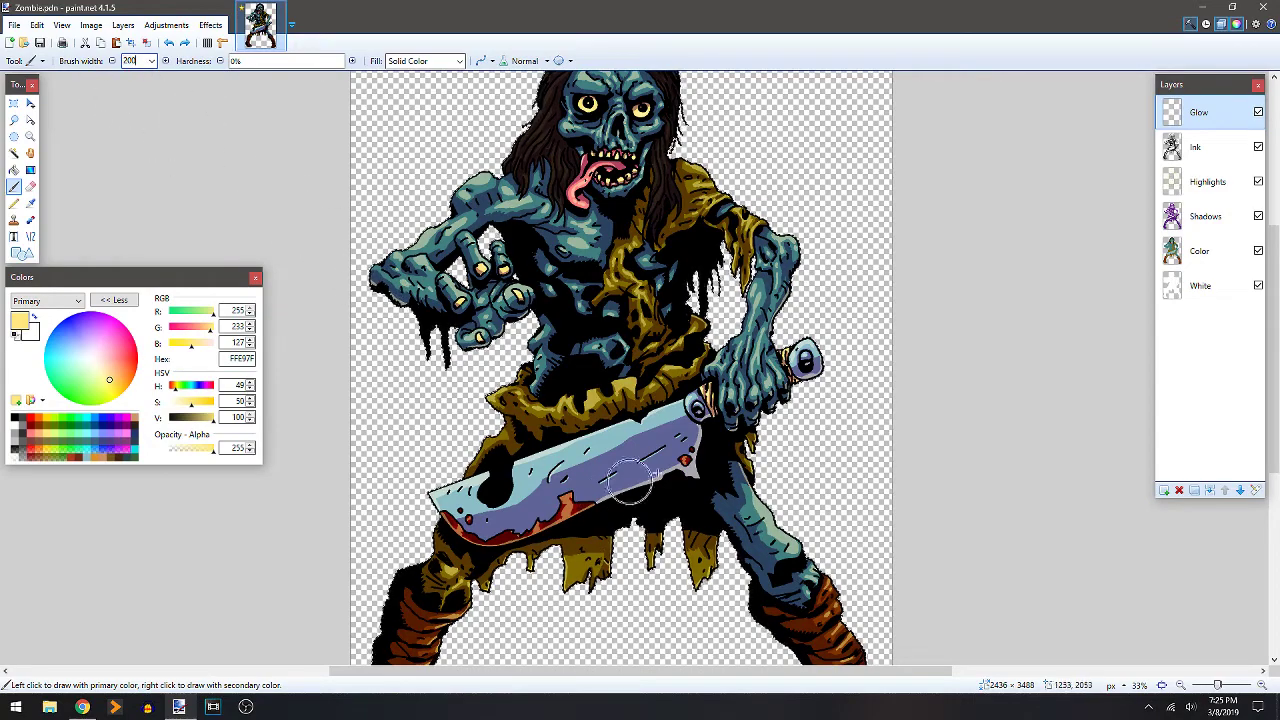
pyautogui.moveTo(522, 518)
pyautogui.mouseDown()
pyautogui.moveTo(571, 506)
pyautogui.moveTo(538, 523)
pyautogui.mouseUp()
pyautogui.hotkey('ctrl', 'z')
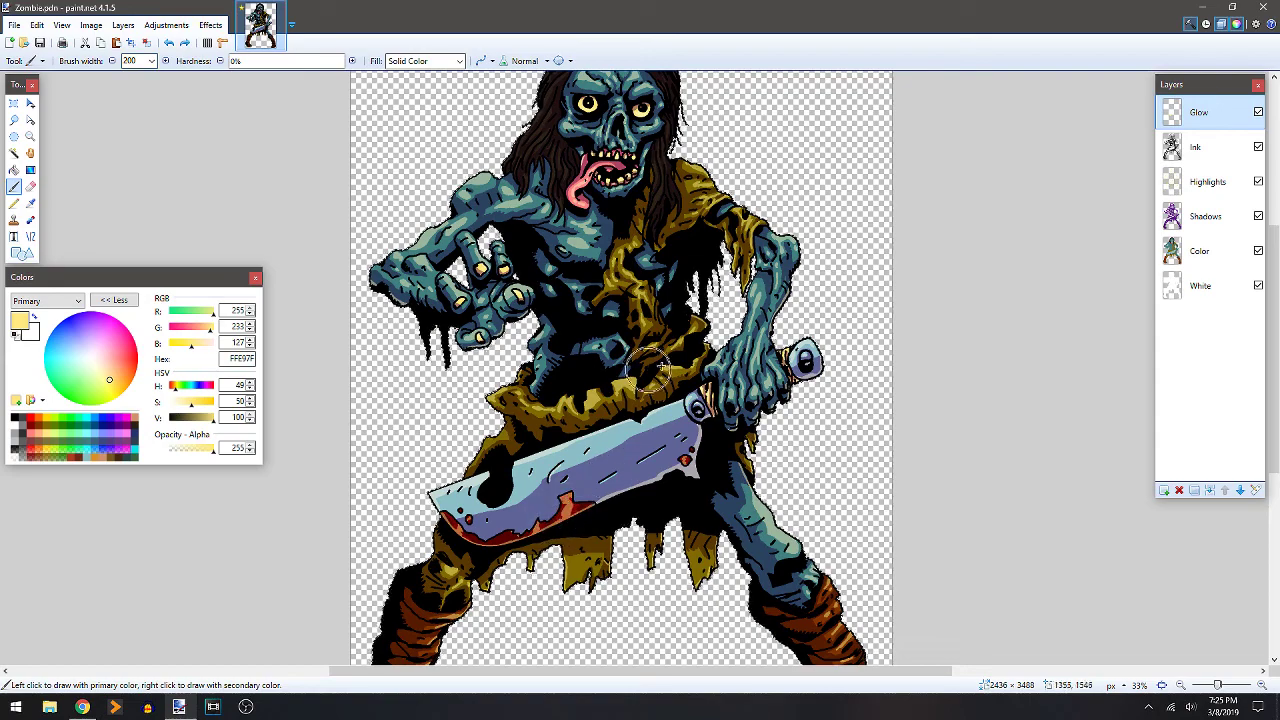
pyautogui.click(804, 364)
pyautogui.click(696, 405)
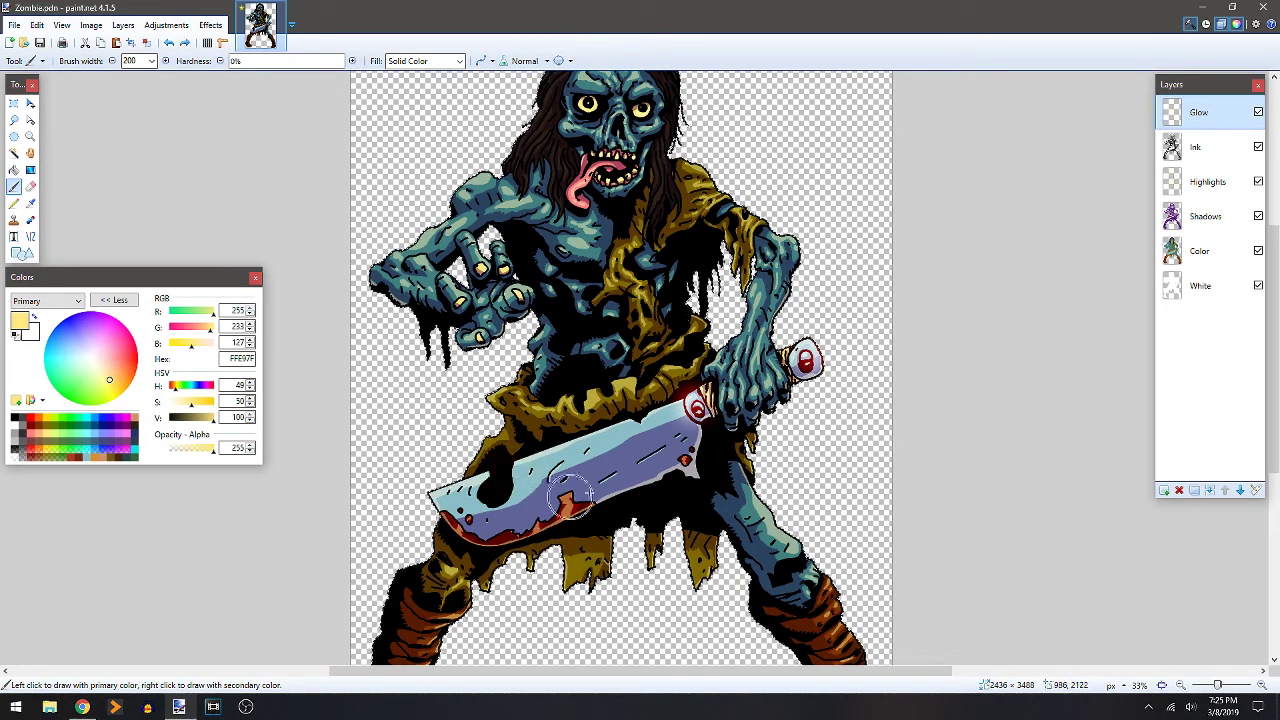
pyautogui.moveTo(672, 465)
pyautogui.mouseDown()
pyautogui.moveTo(690, 446)
pyautogui.moveTo(682, 468)
pyautogui.mouseUp()
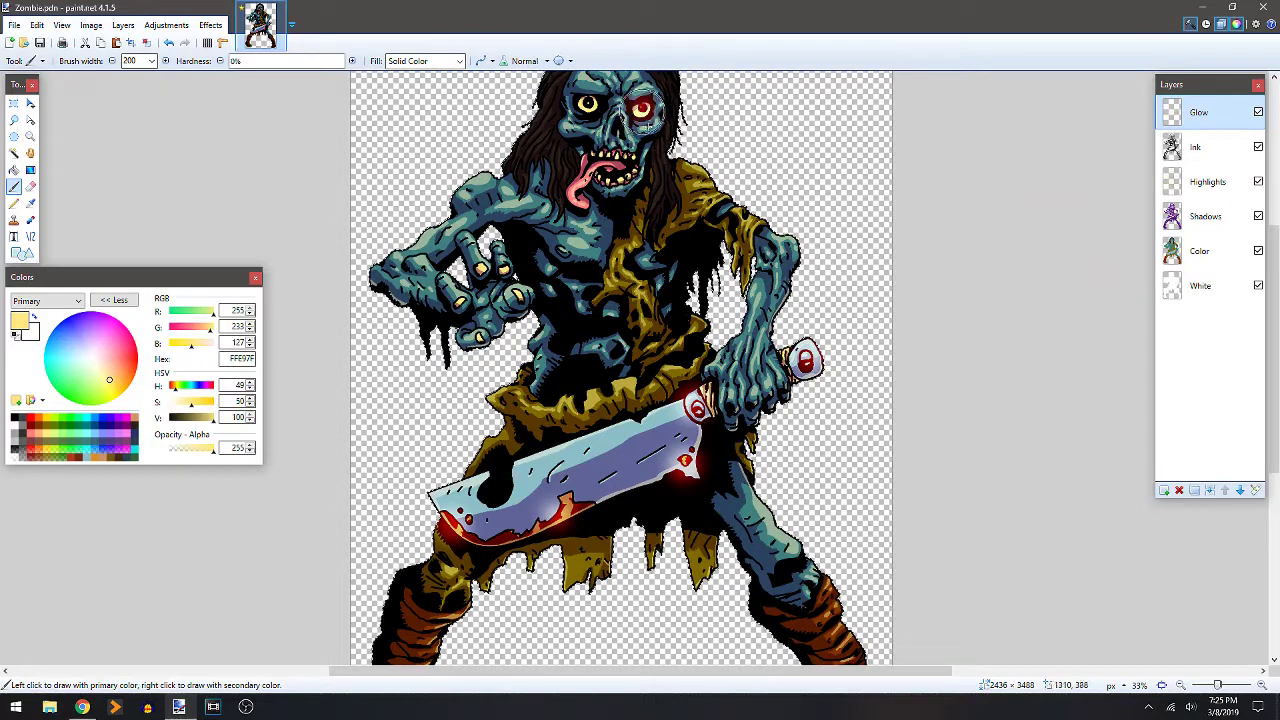
# Paint glows over the zombie's eyes and along the outer edge of the forearm holding the weapon.
pyautogui.click(588, 105)
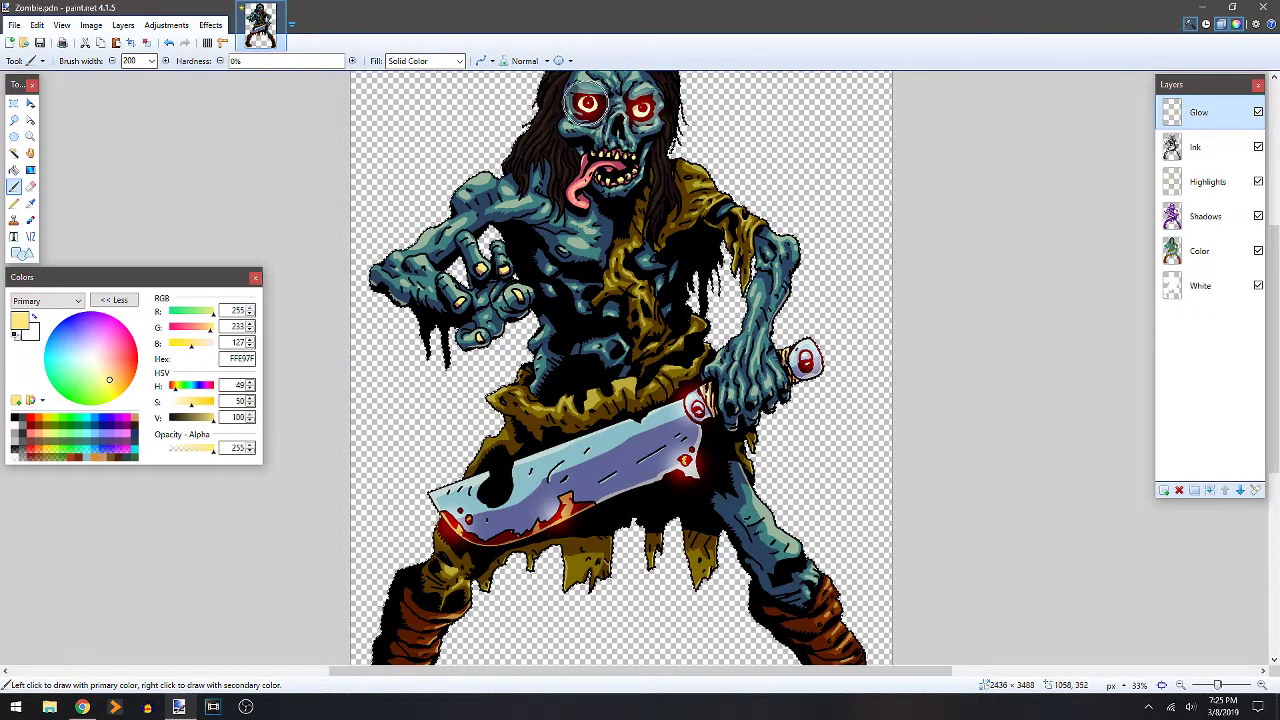
pyautogui.moveTo(695, 243); pyautogui.dragTo(717, 345)
pyautogui.click(629, 280)
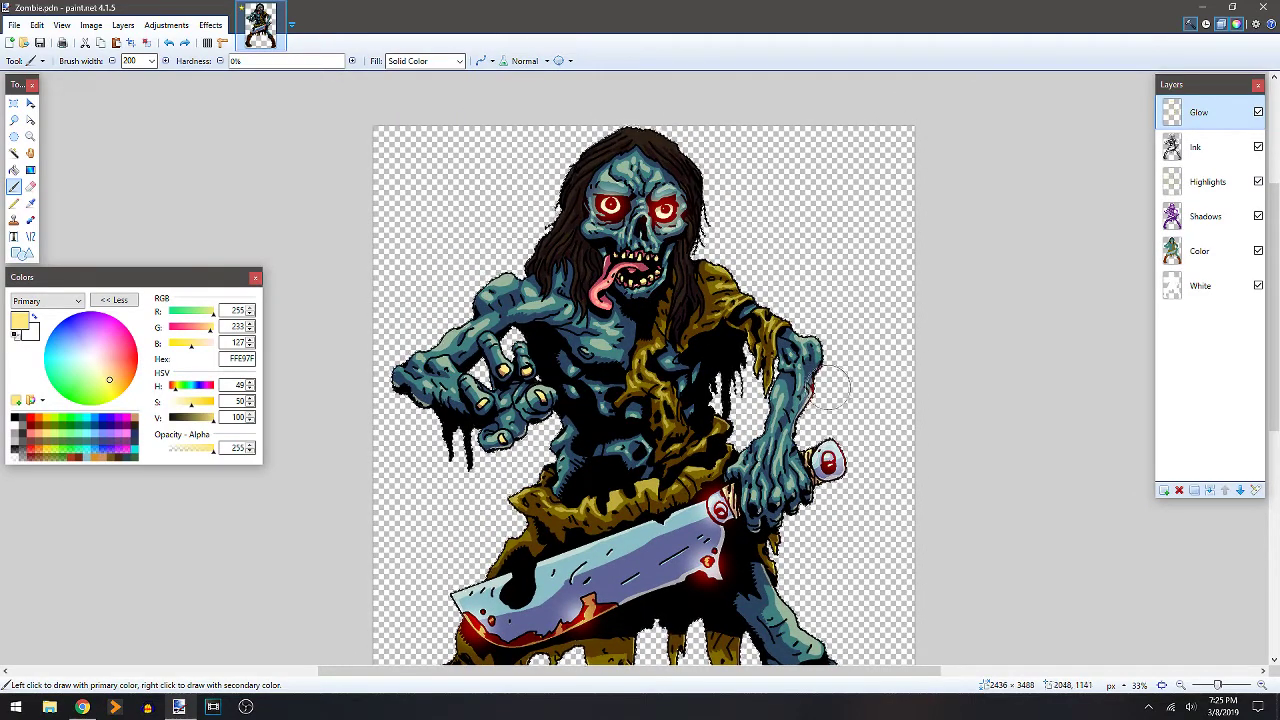
pyautogui.moveTo(834, 371)
pyautogui.mouseDown()
pyautogui.moveTo(862, 283)
pyautogui.moveTo(812, 180)
pyautogui.mouseUp()
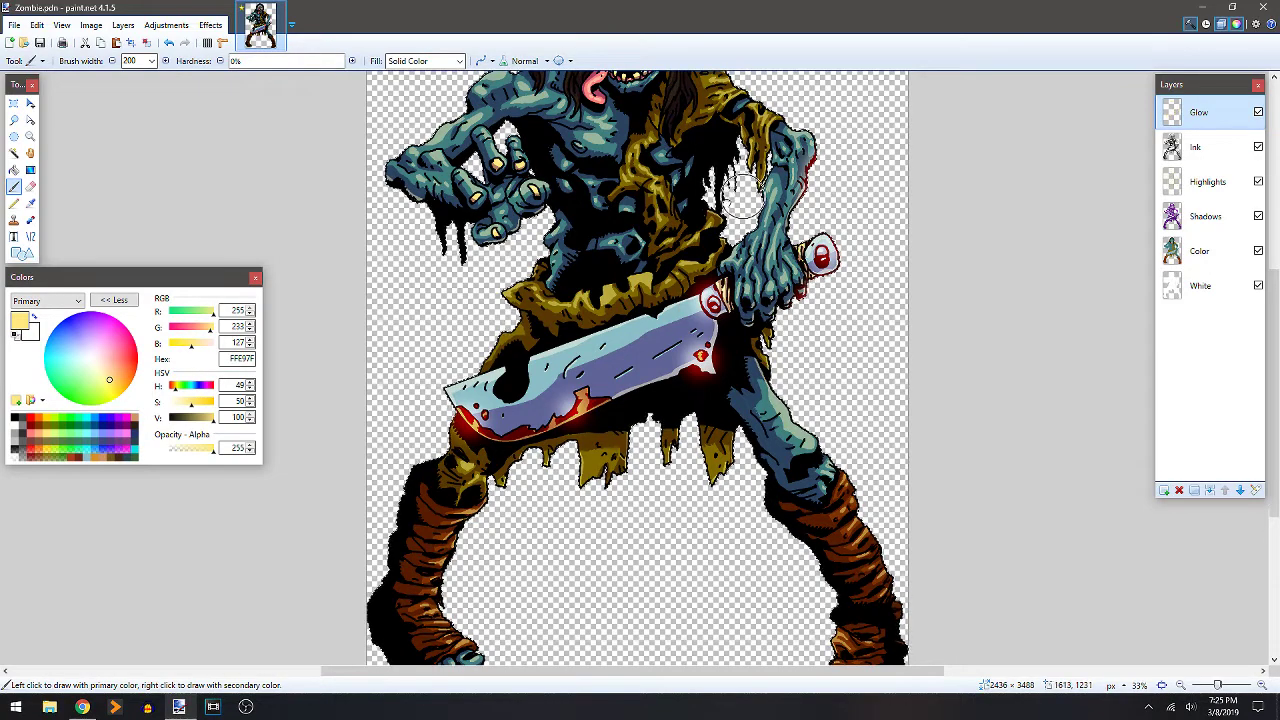
pyautogui.moveTo(714, 150); pyautogui.dragTo(716, 264)
pyautogui.moveTo(557, 171); pyautogui.dragTo(575, 267)
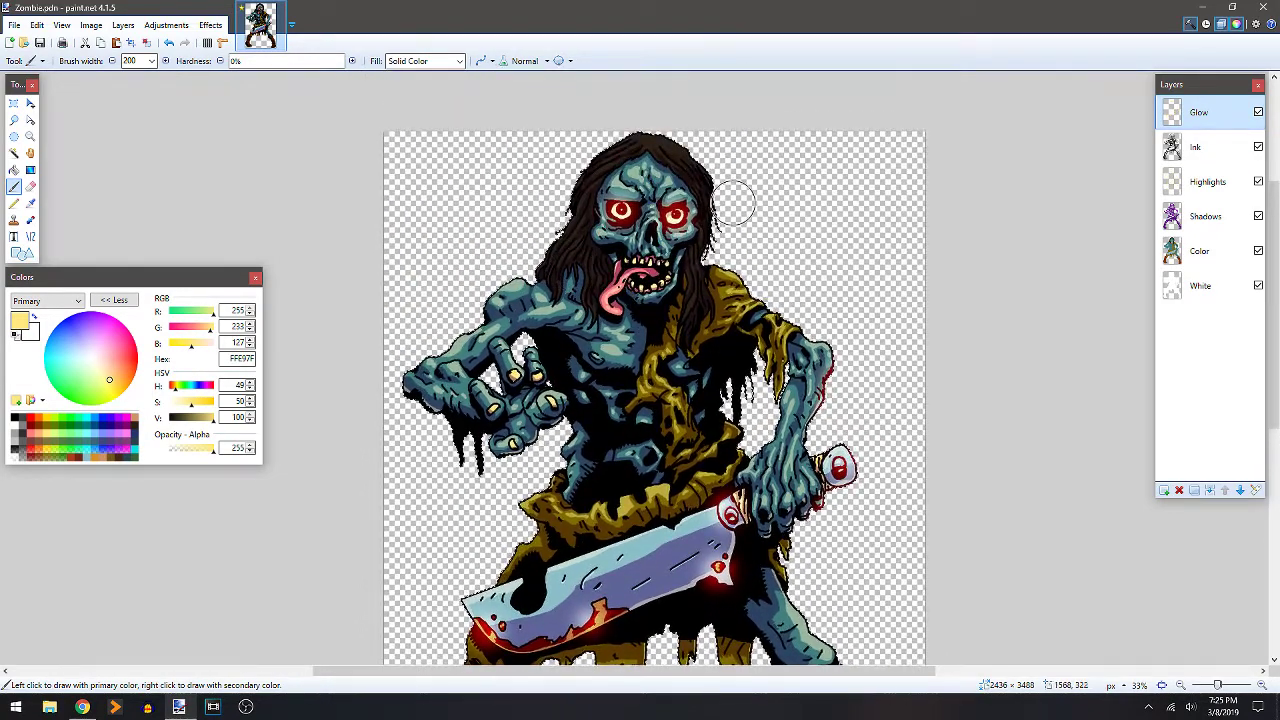
# Paint a soft rim glow along the outer edges of the hair on both sides of the head.
pyautogui.moveTo(732, 219); pyautogui.dragTo(725, 262)
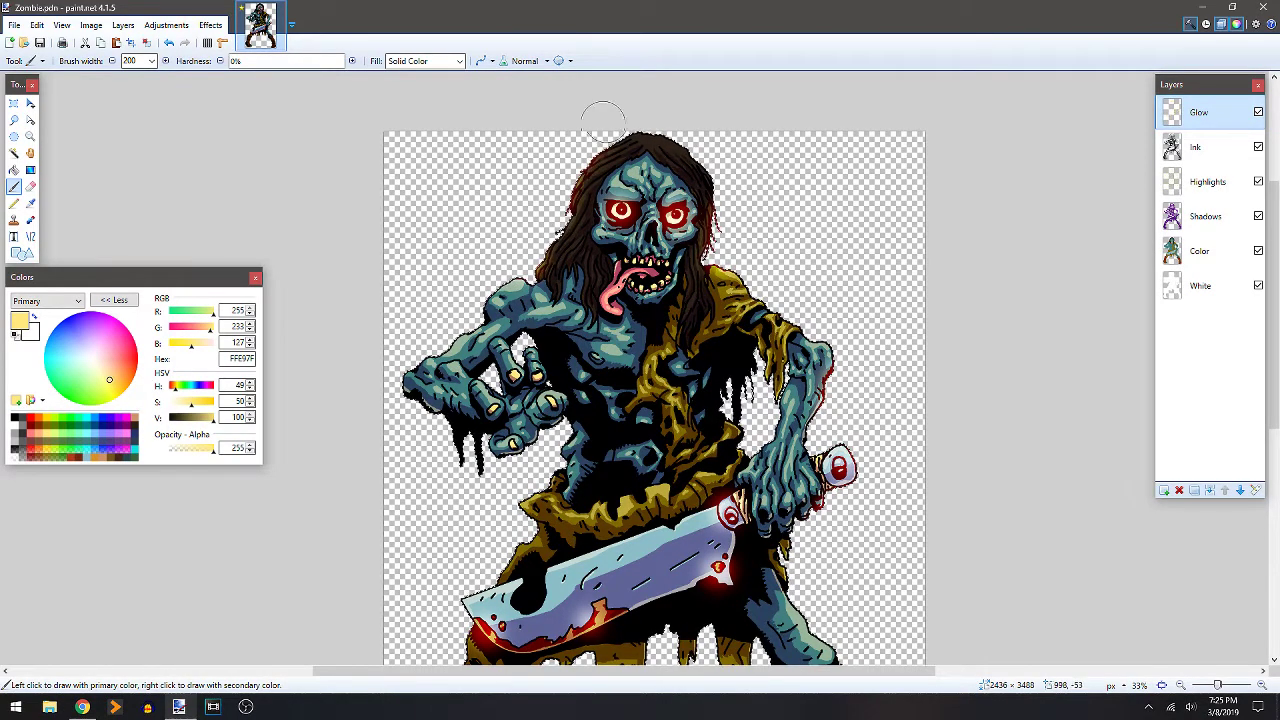
pyautogui.moveTo(609, 114); pyautogui.dragTo(547, 203)
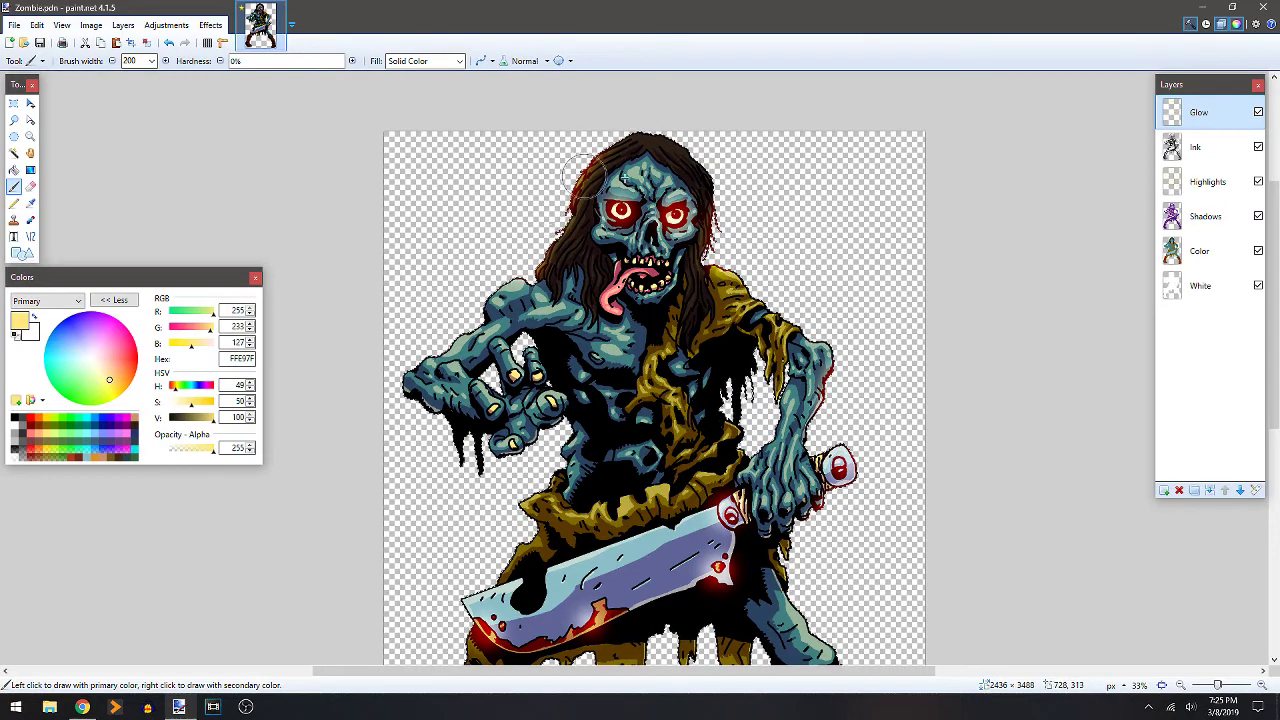
pyautogui.scroll(-2, 783, 215)
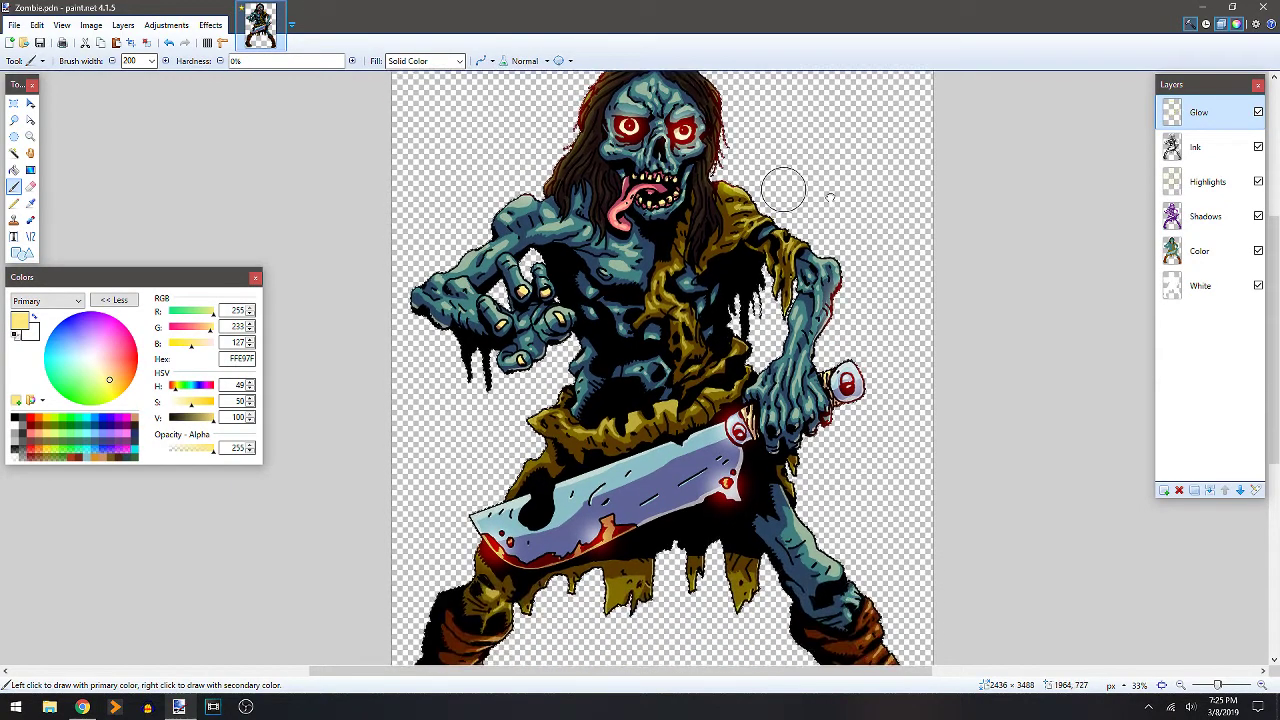
# Add soft rim glows to the hanging rags beside the torso, the tattered skirt edge and the wrapped ankle.
pyautogui.scroll(-2, 783, 190)
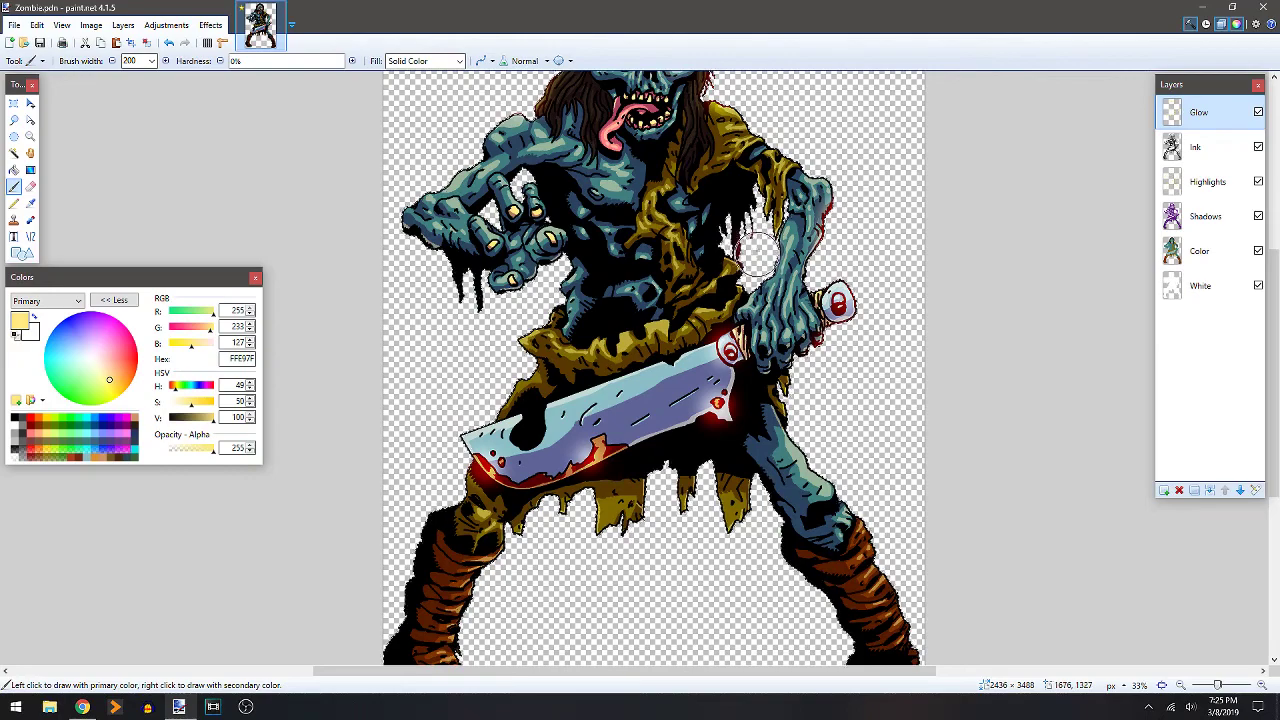
pyautogui.moveTo(758, 247)
pyautogui.mouseDown()
pyautogui.moveTo(748, 268)
pyautogui.moveTo(758, 225)
pyautogui.mouseUp()
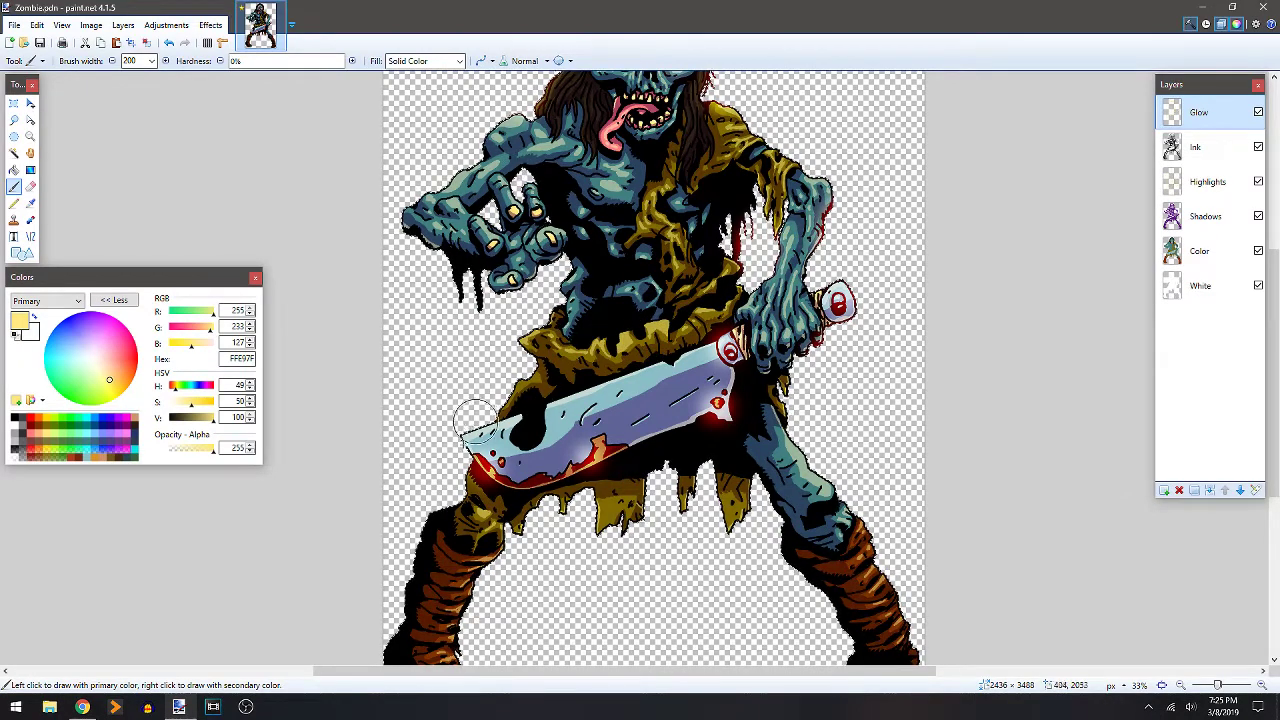
pyautogui.moveTo(461, 450); pyautogui.dragTo(478, 472)
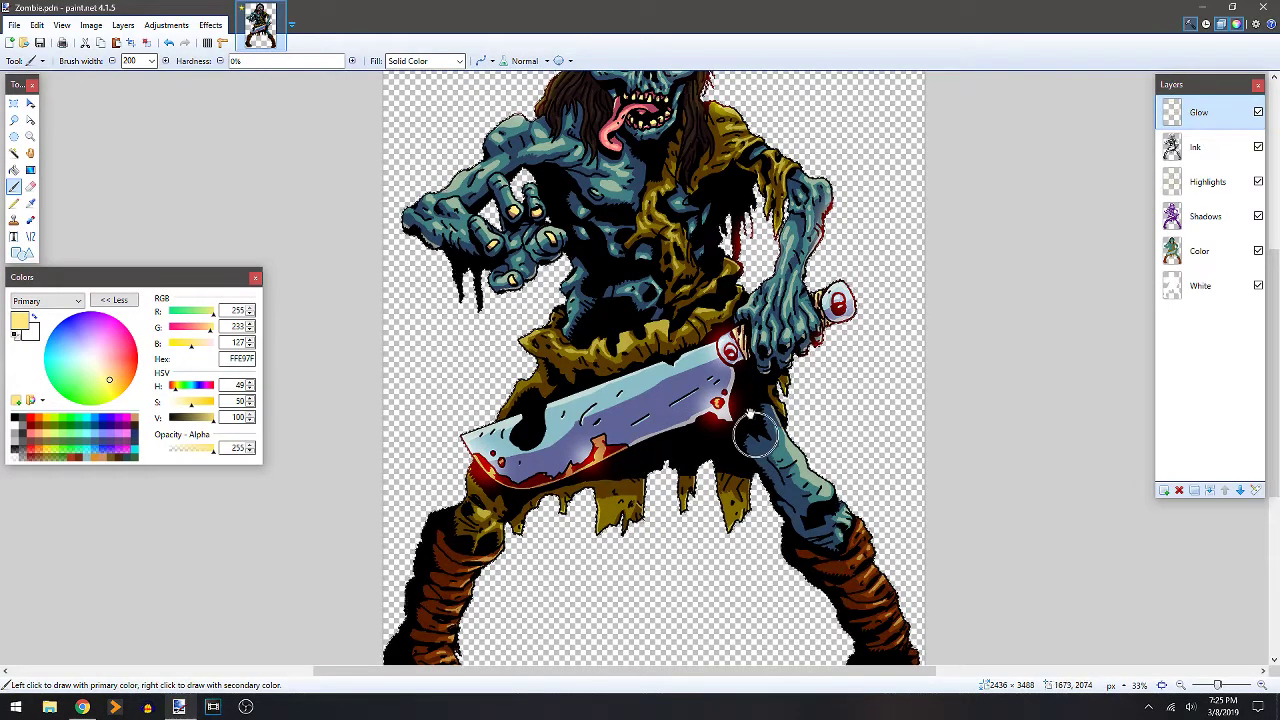
pyautogui.scroll(-3, 755, 432)
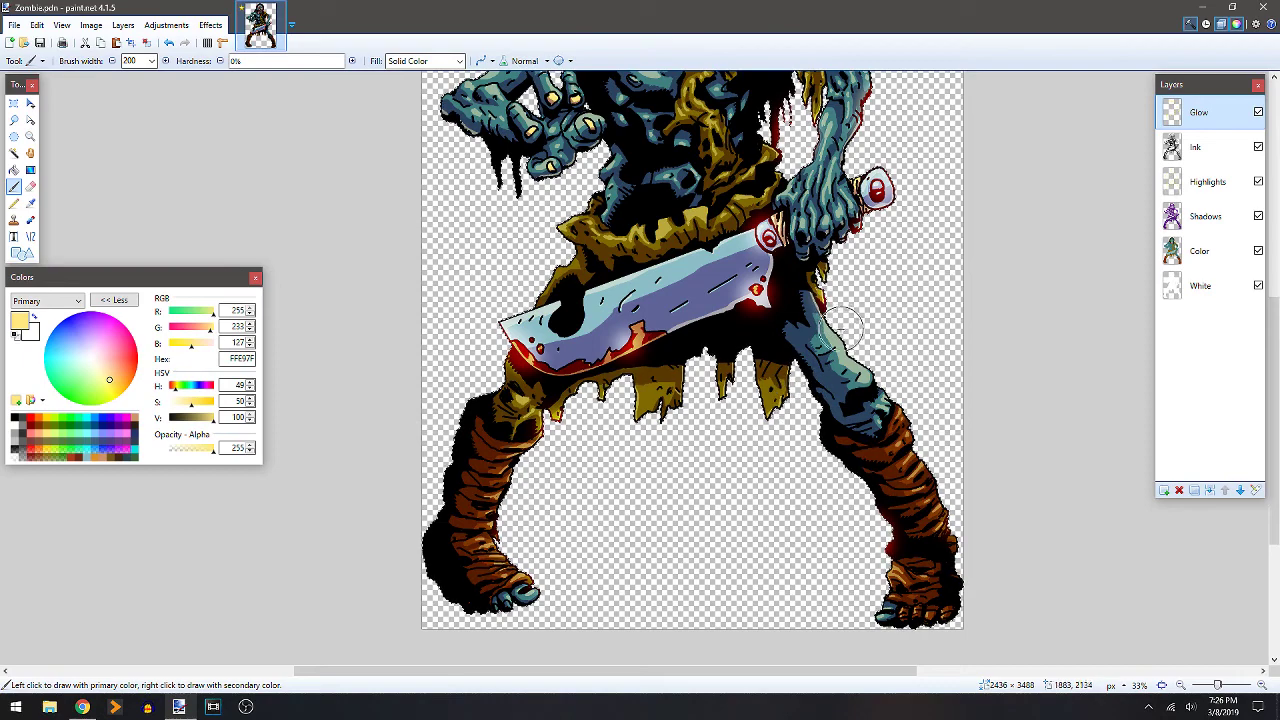
pyautogui.scroll(-2, 805, 313)
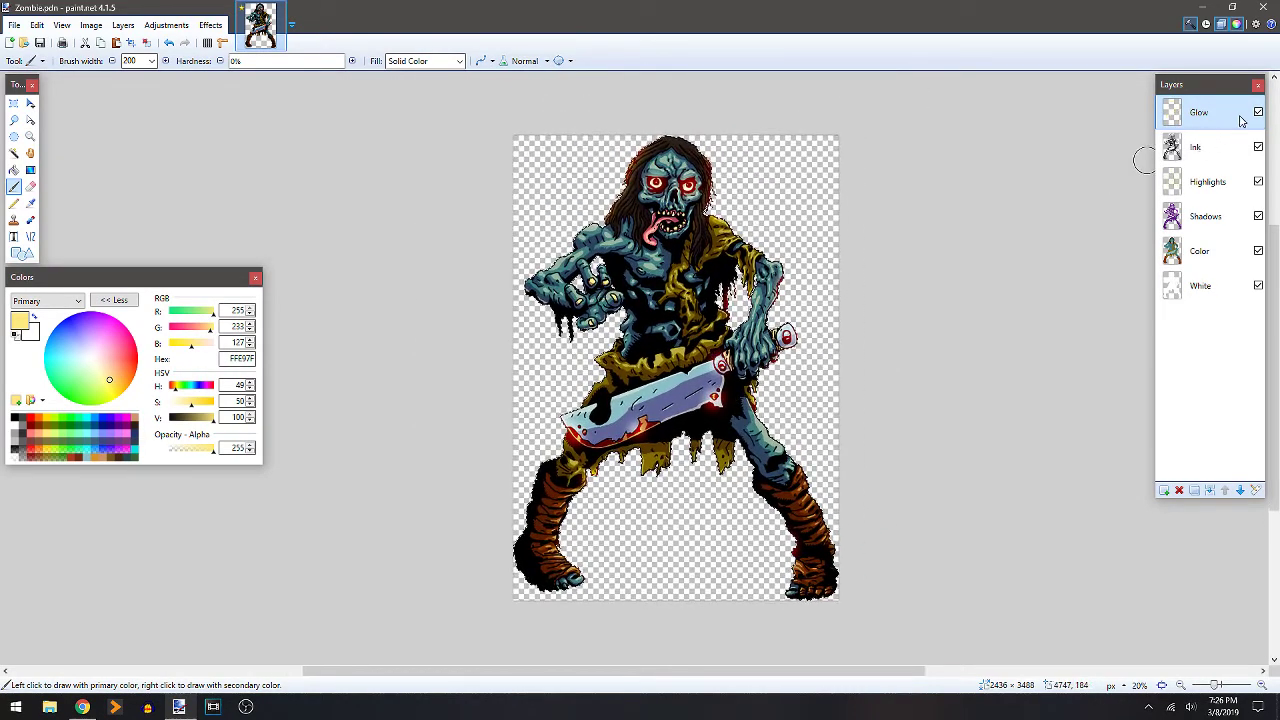
pyautogui.hotkey('ctrl', '+')
pyautogui.hotkey('ctrl', '+')
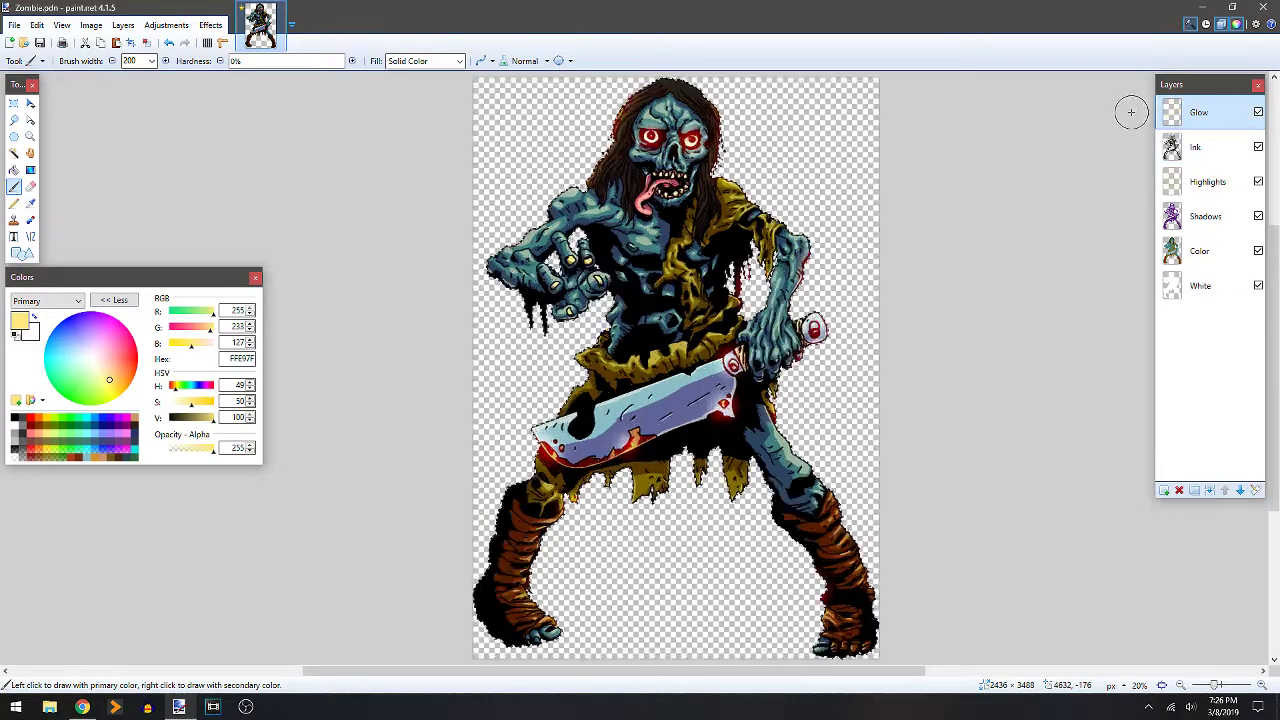
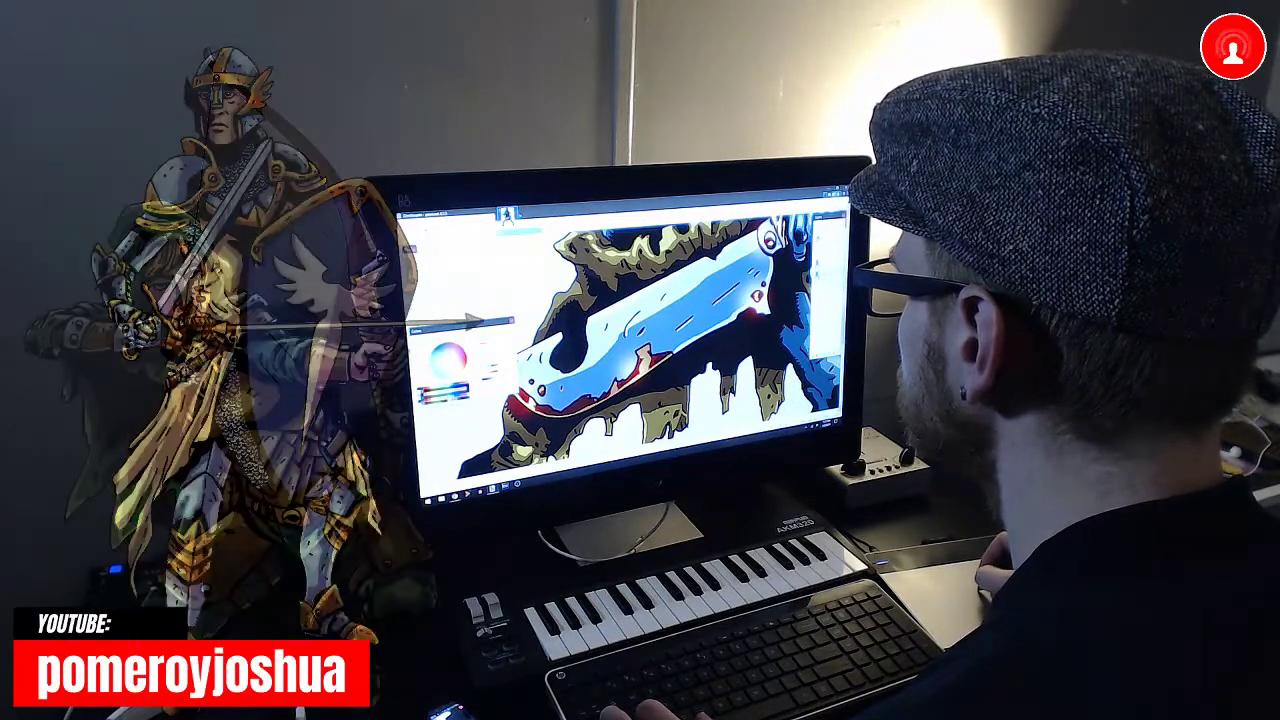
pyautogui.hotkey('ctrl', '0')
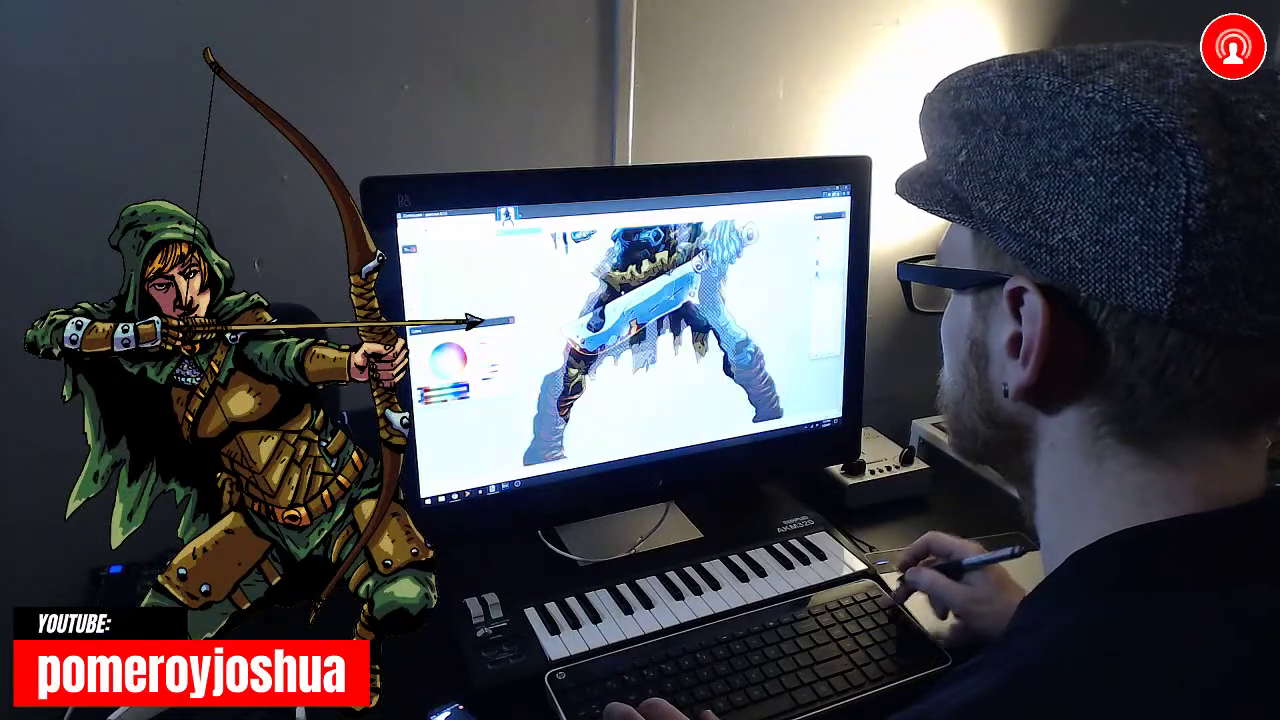
pyautogui.hotkey('ctrl', '-')
pyautogui.hotkey('ctrl', '-')
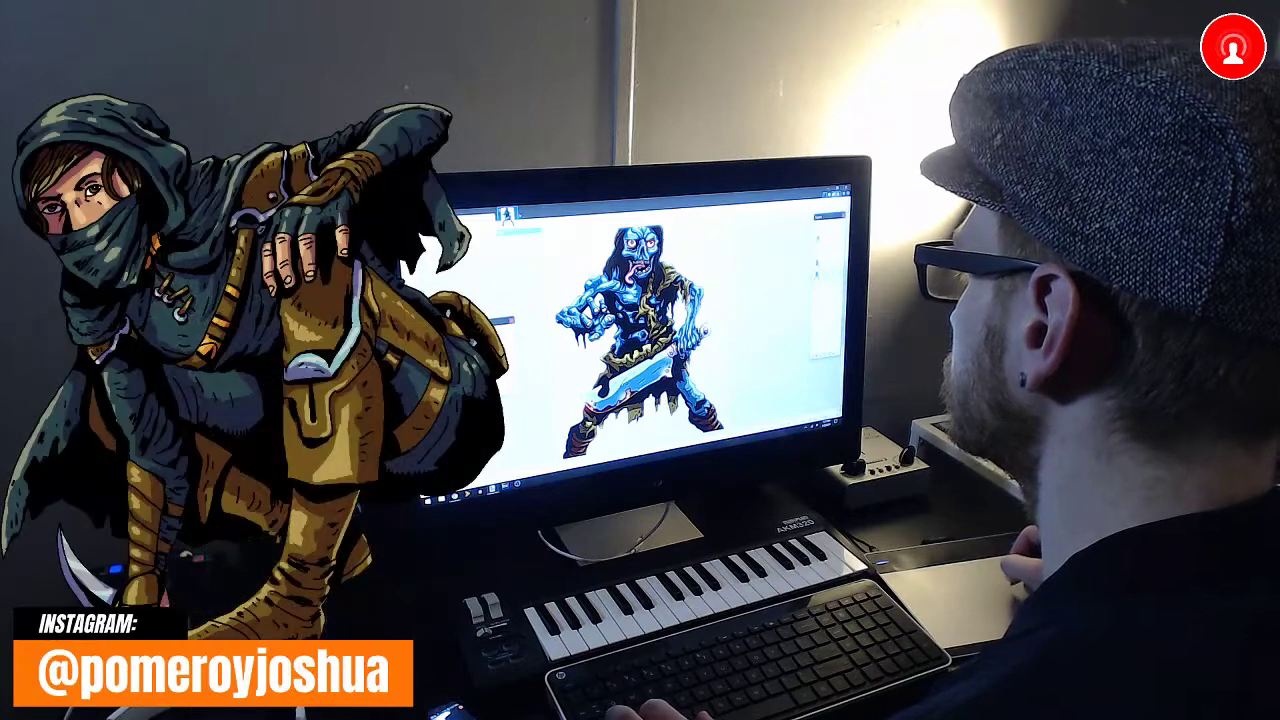
pyautogui.hotkey('ctrl', '+')
pyautogui.hotkey('ctrl', '+')
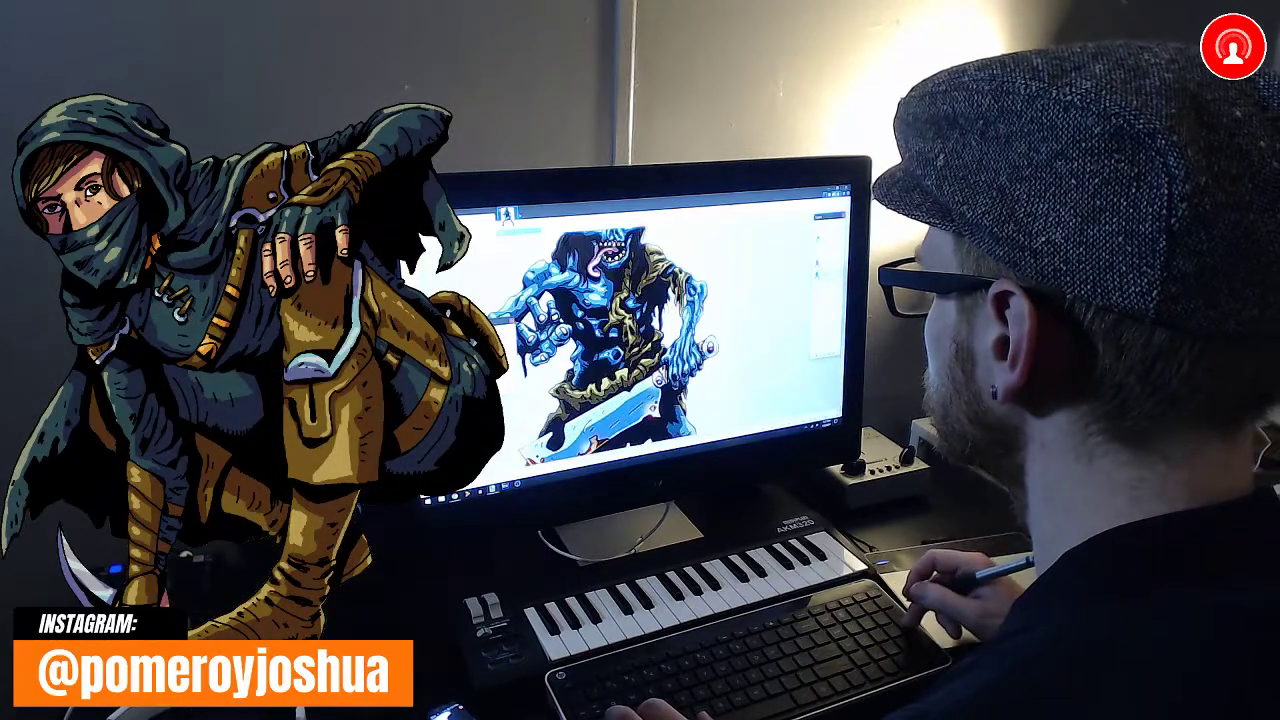
pyautogui.hotkey('ctrl', '-')
pyautogui.hotkey('ctrl', '-')
pyautogui.hotkey('ctrl', '+')
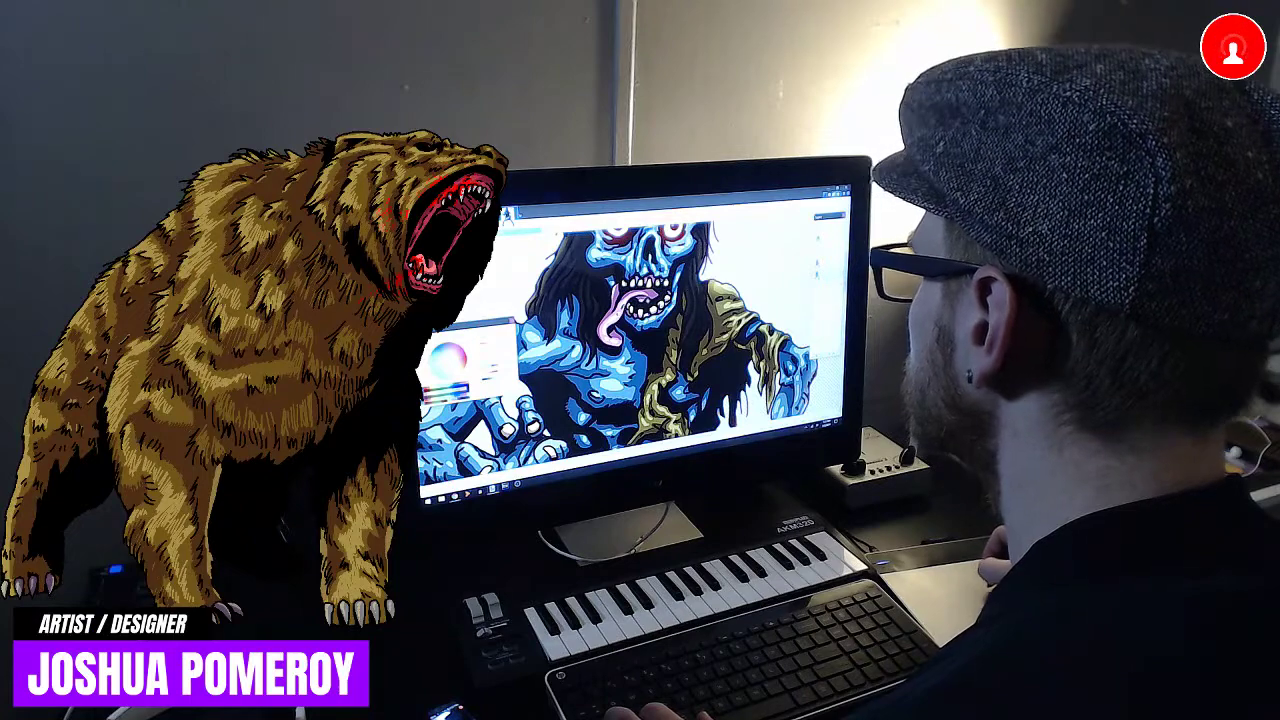
pyautogui.hotkey('ctrl', '0')
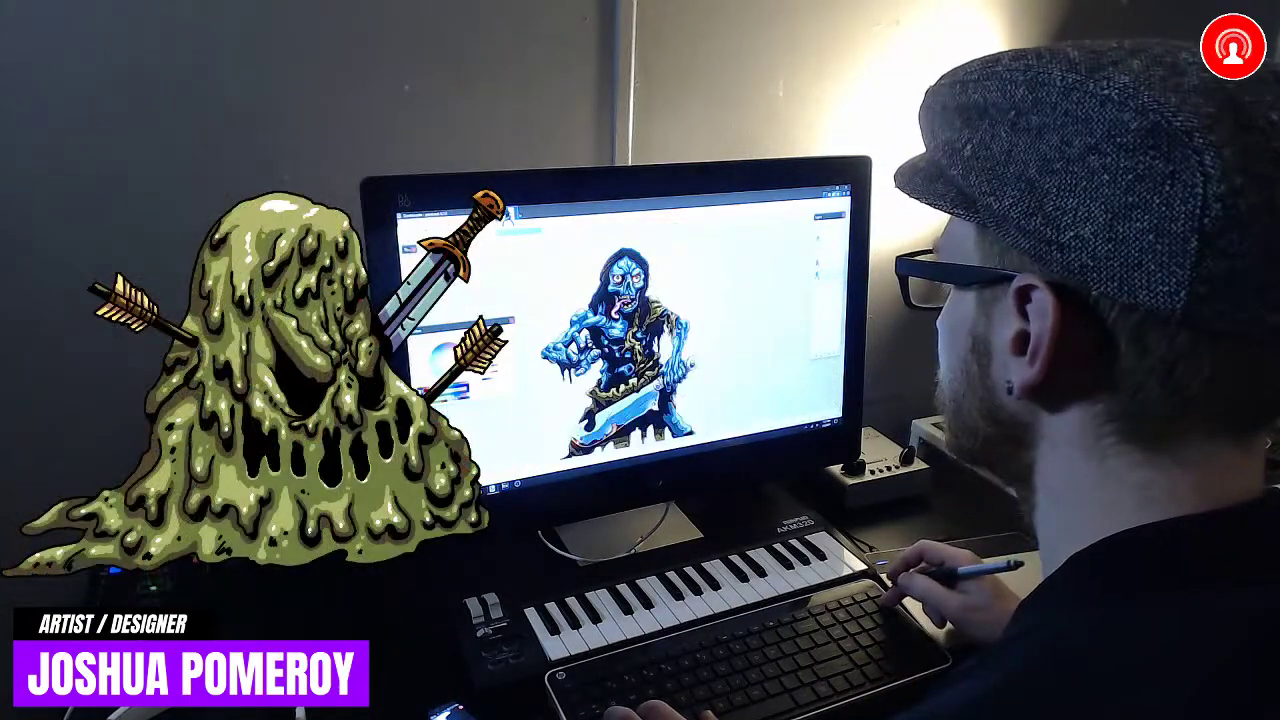
pyautogui.hotkey('ctrl', '+')
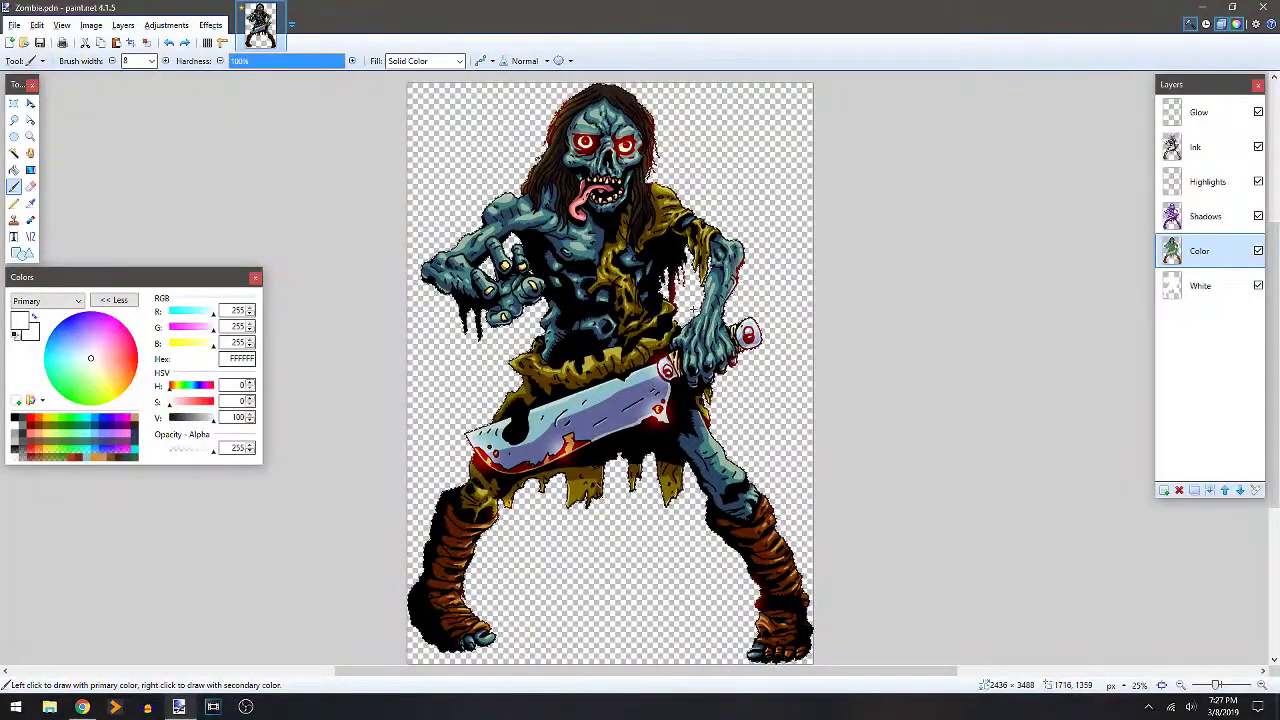
# Save the layered file and save a PNG copy named Zombie Color in the Monsters folder.
pyautogui.hotkey('ctrl', 's')
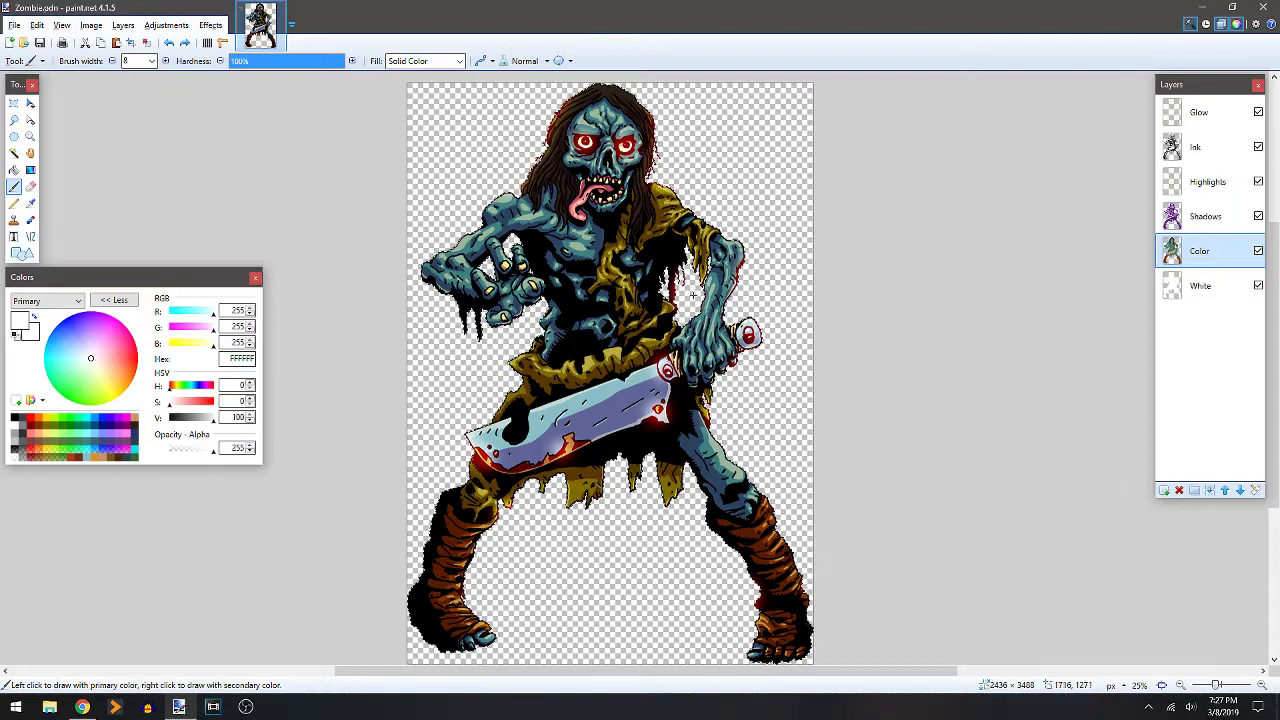
pyautogui.hotkey('ctrl', 'shift', 's')
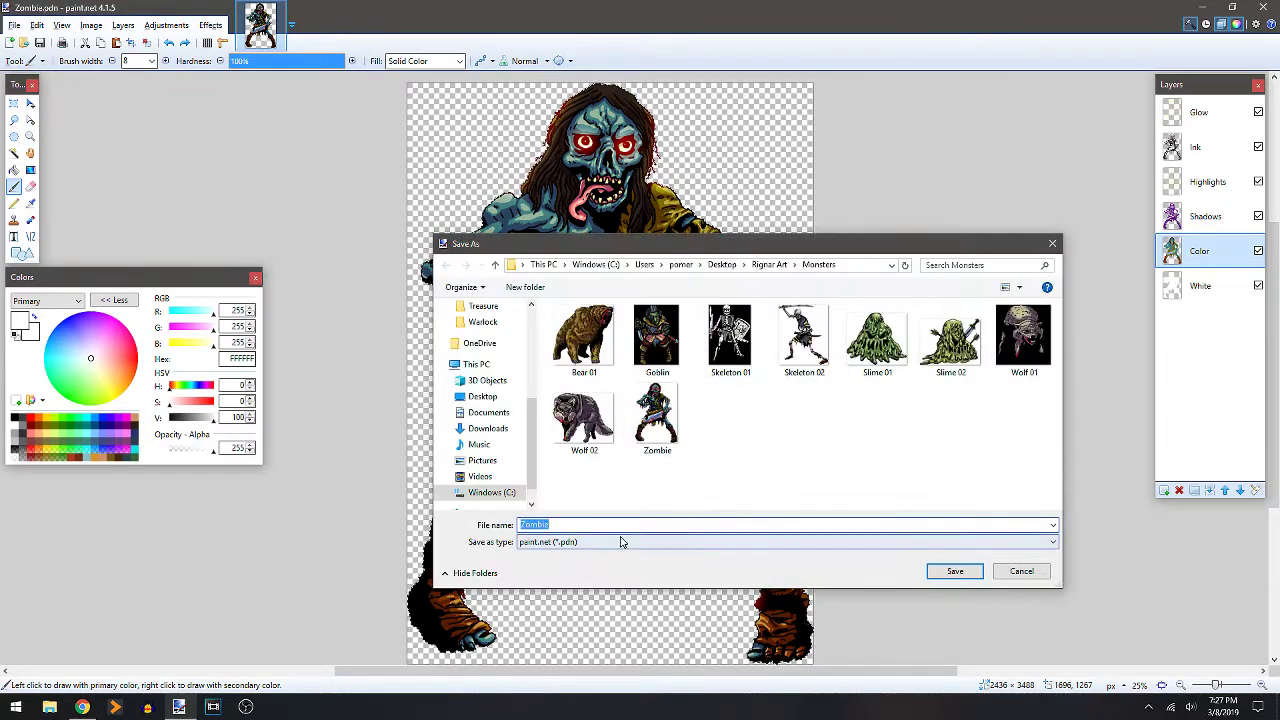
pyautogui.click(628, 543)
pyautogui.click(590, 604)
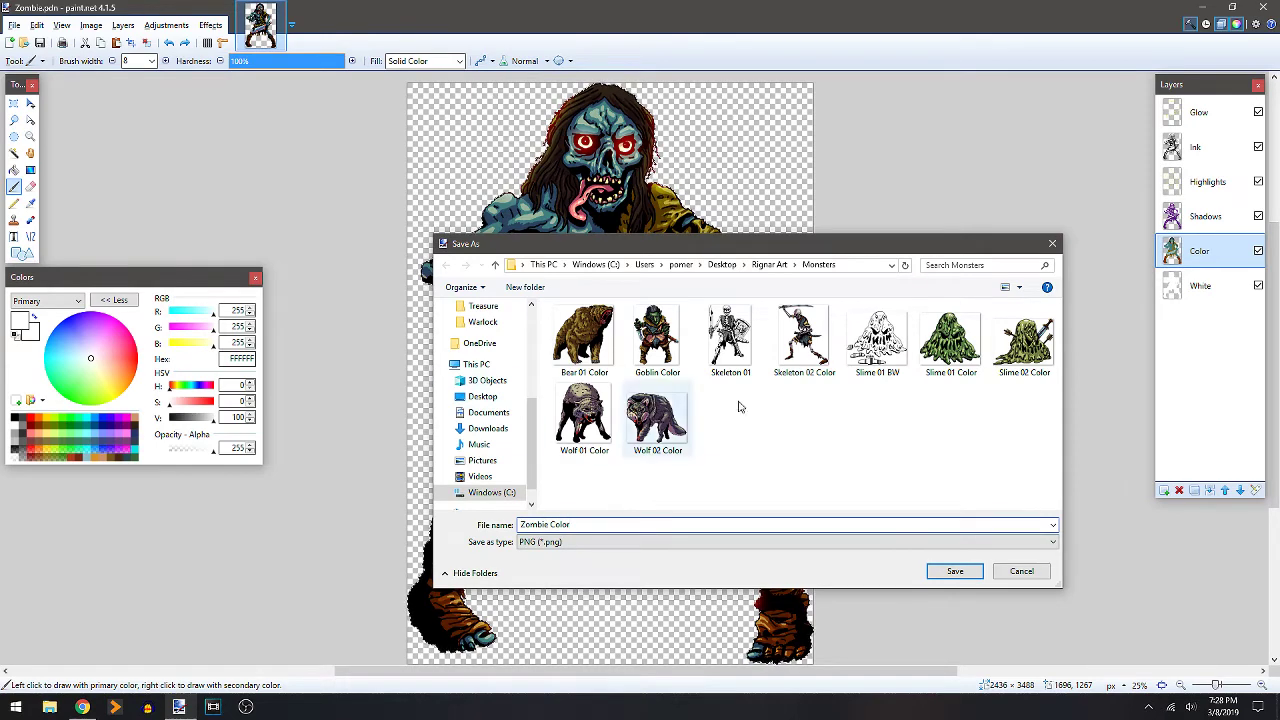
pyautogui.click(955, 572)
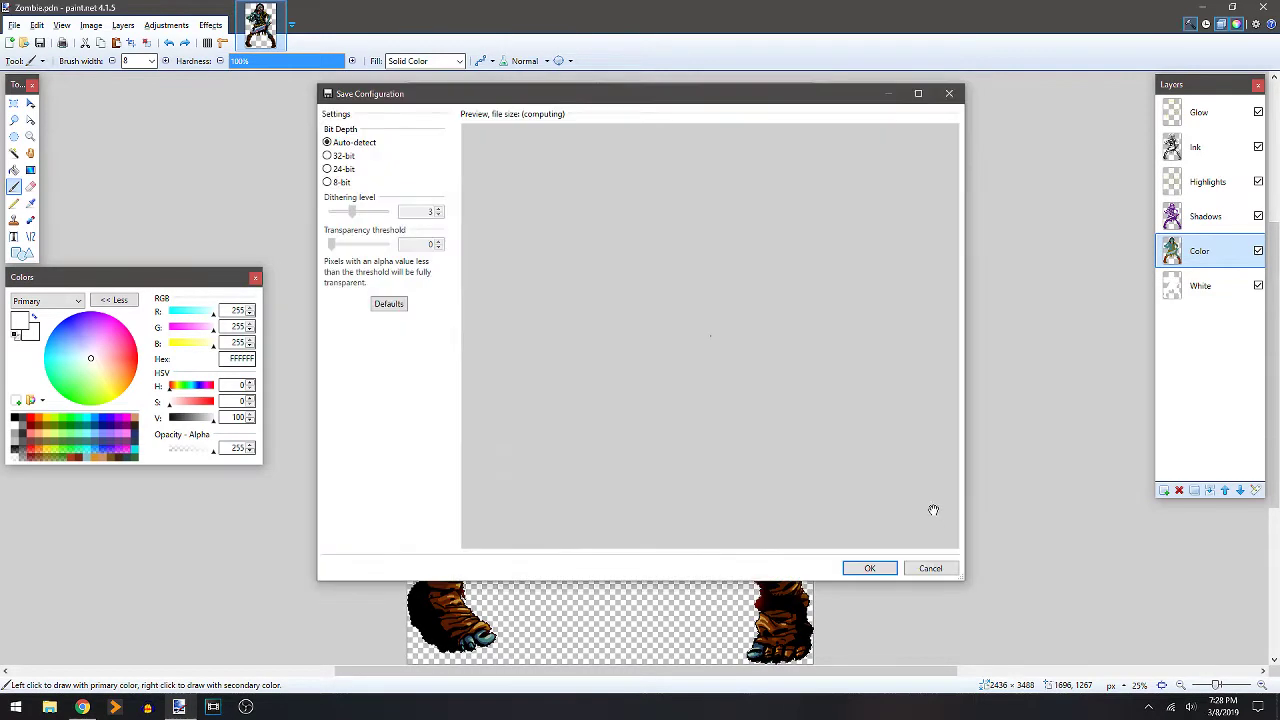
# Examine the PNG export preview from the hair and face across the torso and arm down to the wrapped feet.
pyautogui.moveTo(918, 530); pyautogui.dragTo(643, 294)
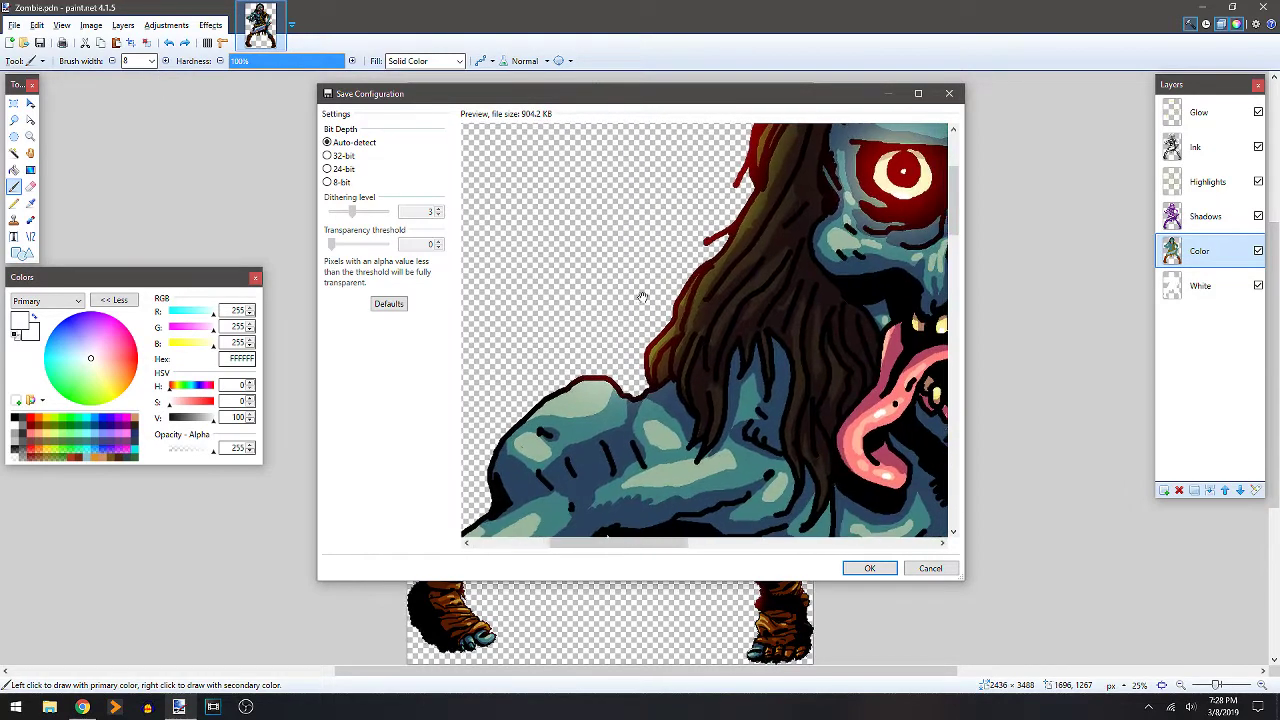
pyautogui.moveTo(752, 322); pyautogui.dragTo(600, 234)
pyautogui.moveTo(775, 356); pyautogui.dragTo(712, 433)
pyautogui.moveTo(815, 410); pyautogui.dragTo(670, 400)
pyautogui.moveTo(840, 430); pyautogui.dragTo(680, 392)
pyautogui.moveTo(732, 352); pyautogui.dragTo(672, 393)
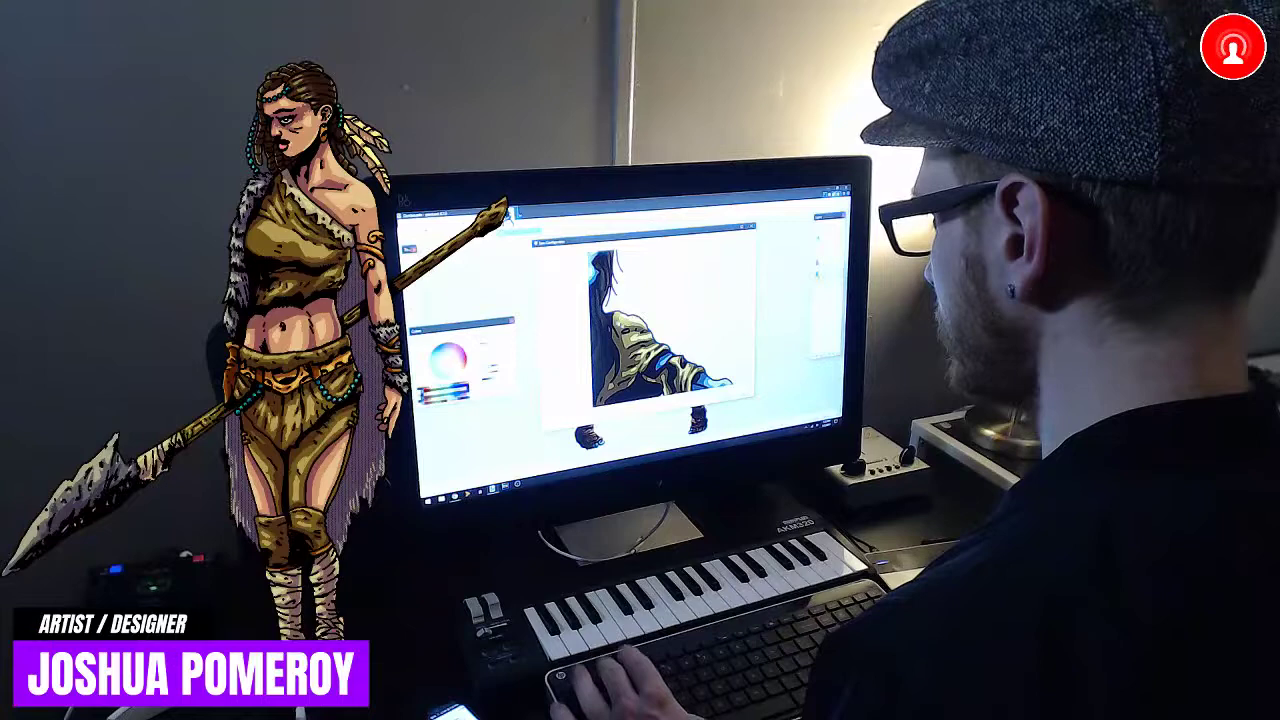
pyautogui.hscroll(-10, 671, 394)
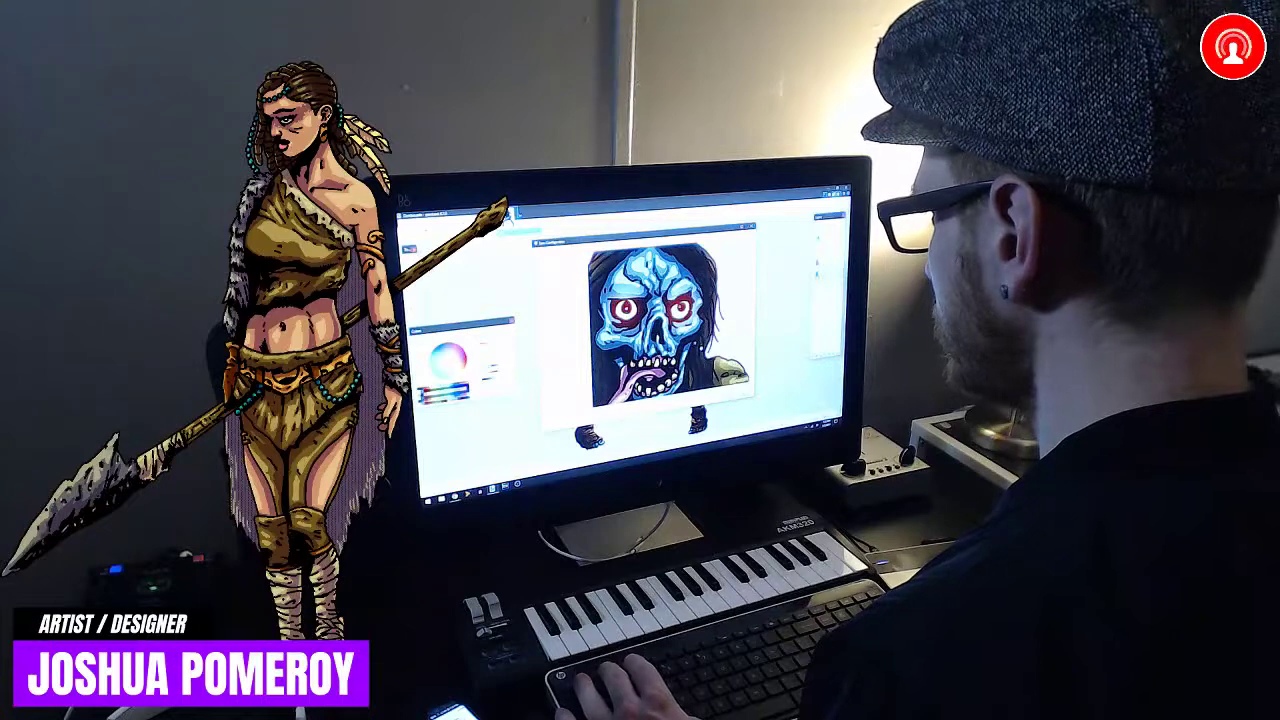
pyautogui.hscroll(10, 670, 320)
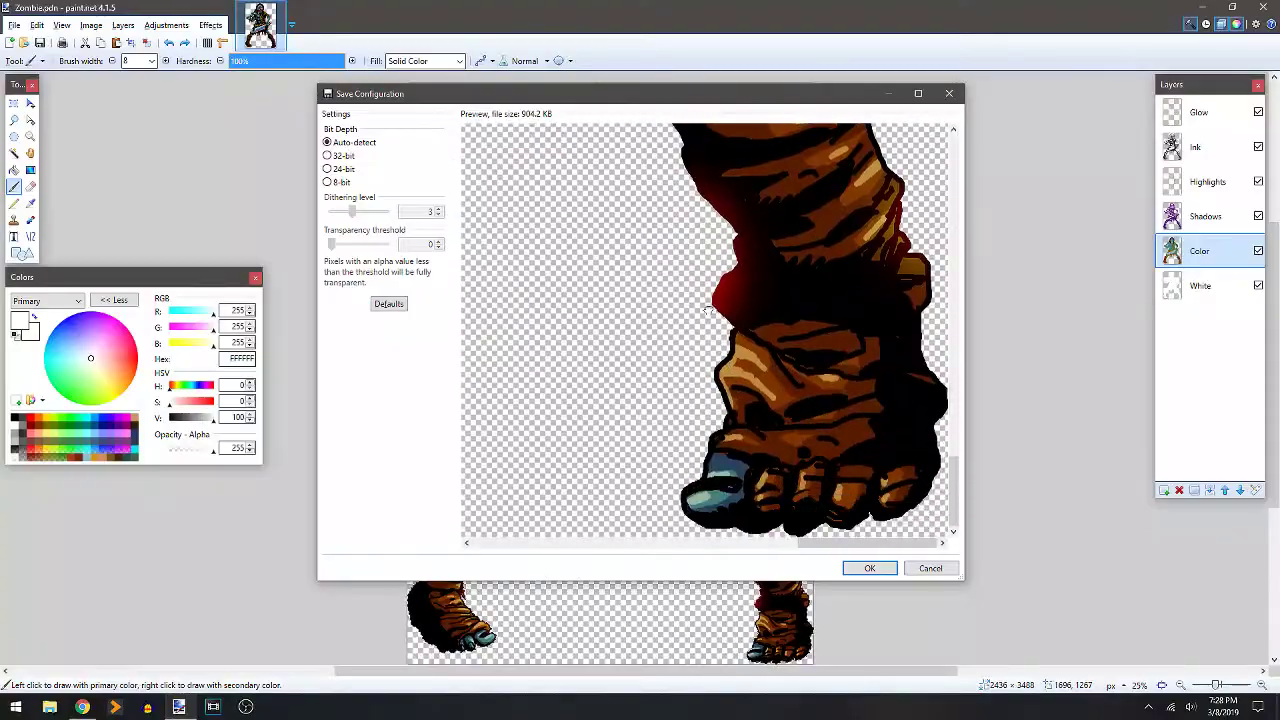
# Complete the PNG export with auto-detected bit depth, flattening the image for saving, and undo the flattening to bring back the layers.
pyautogui.click(866, 569)
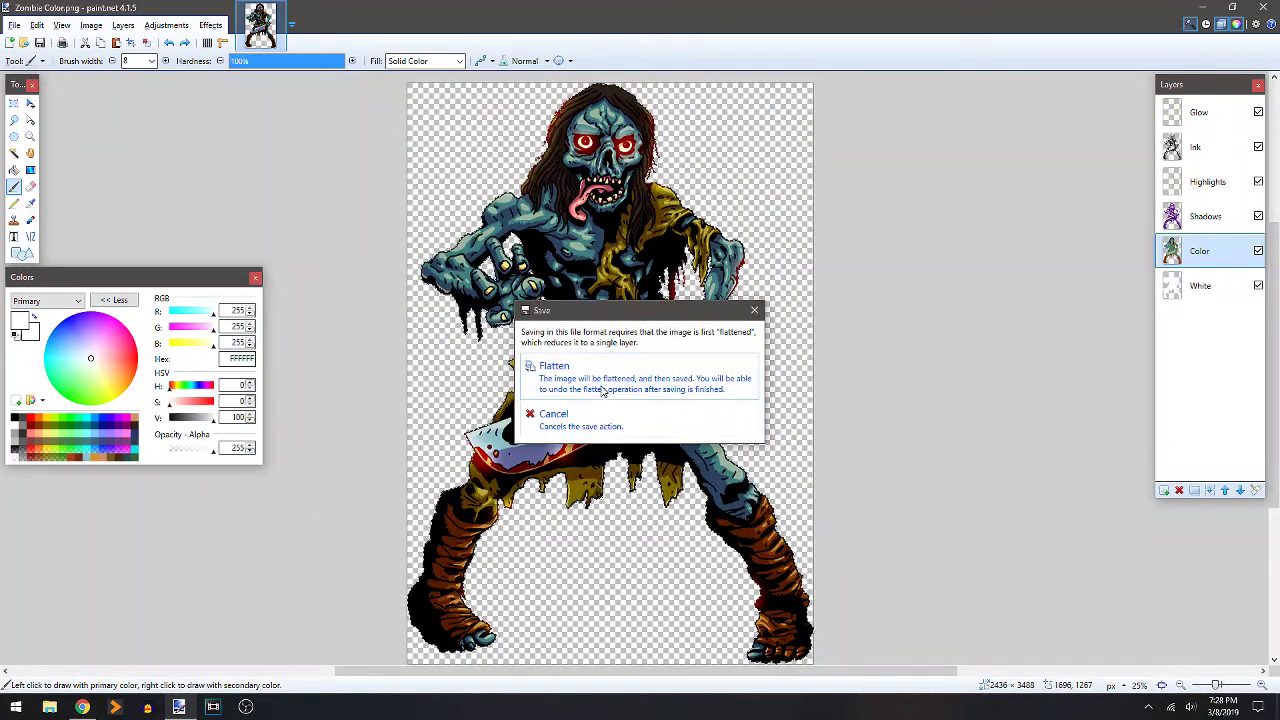
pyautogui.click(598, 388)
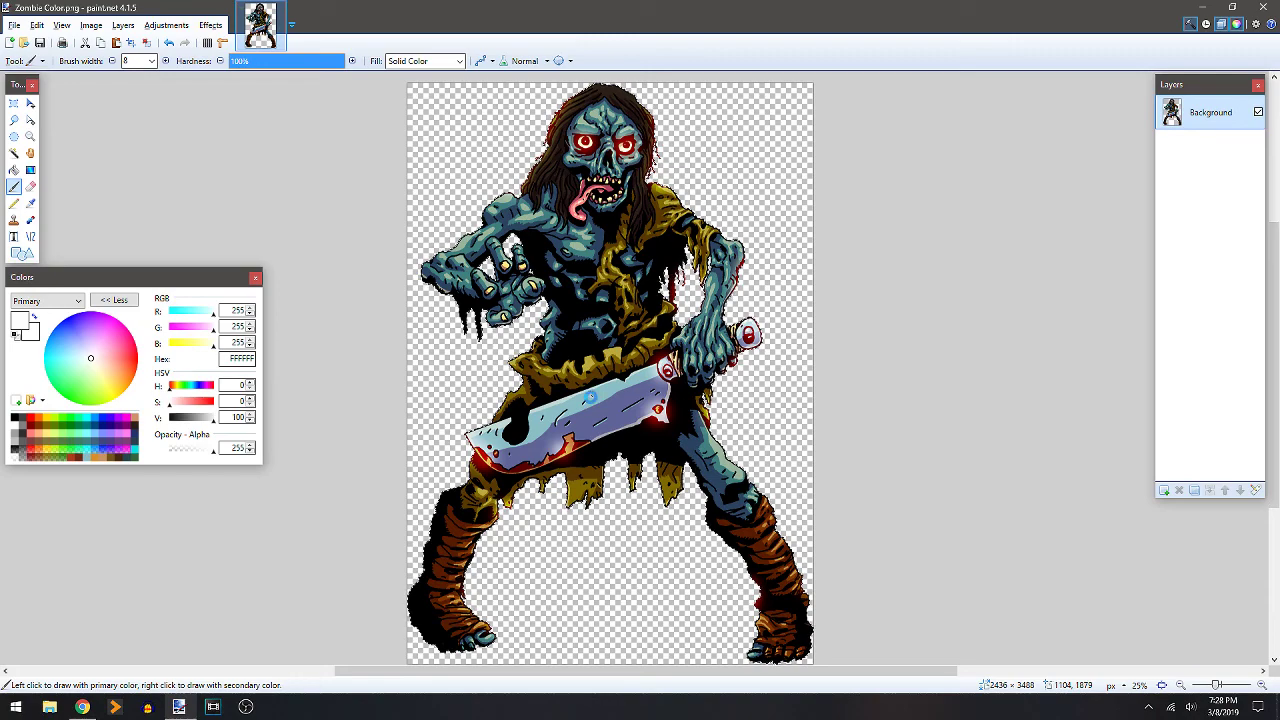
pyautogui.hotkey('ctrl', 'z')
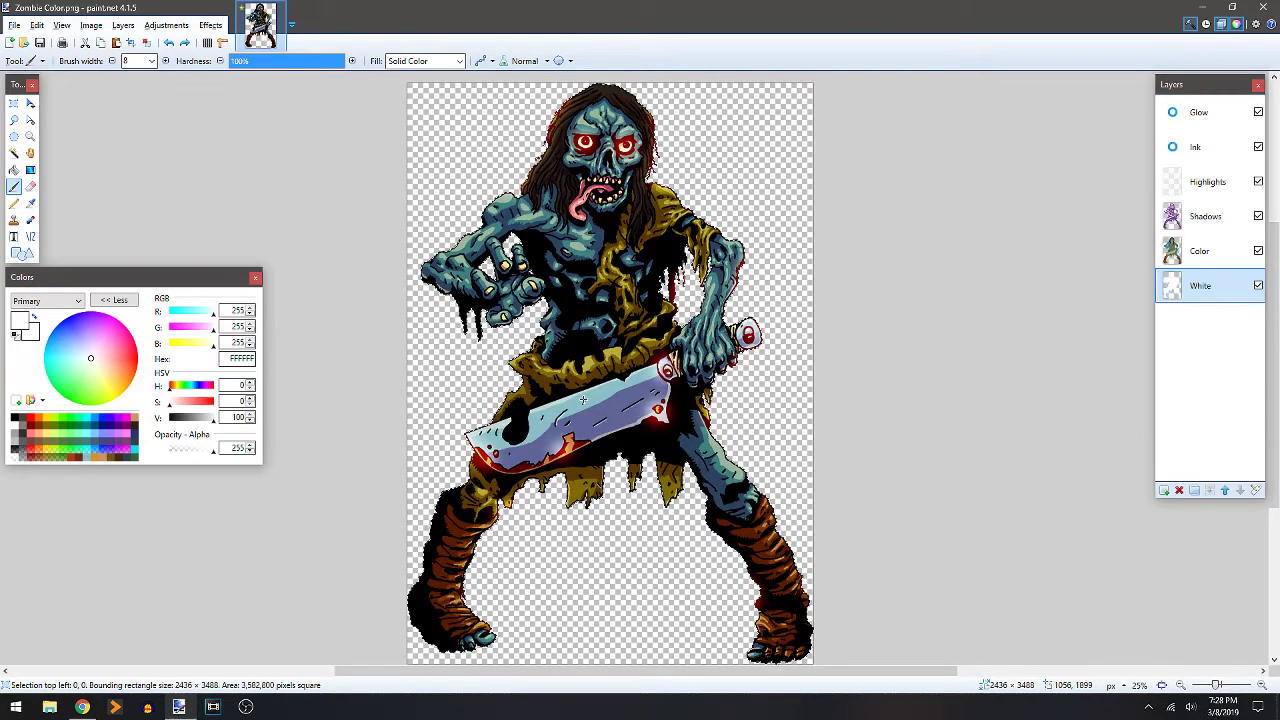
pyautogui.hotkey('ctrl', 'shift', 's')
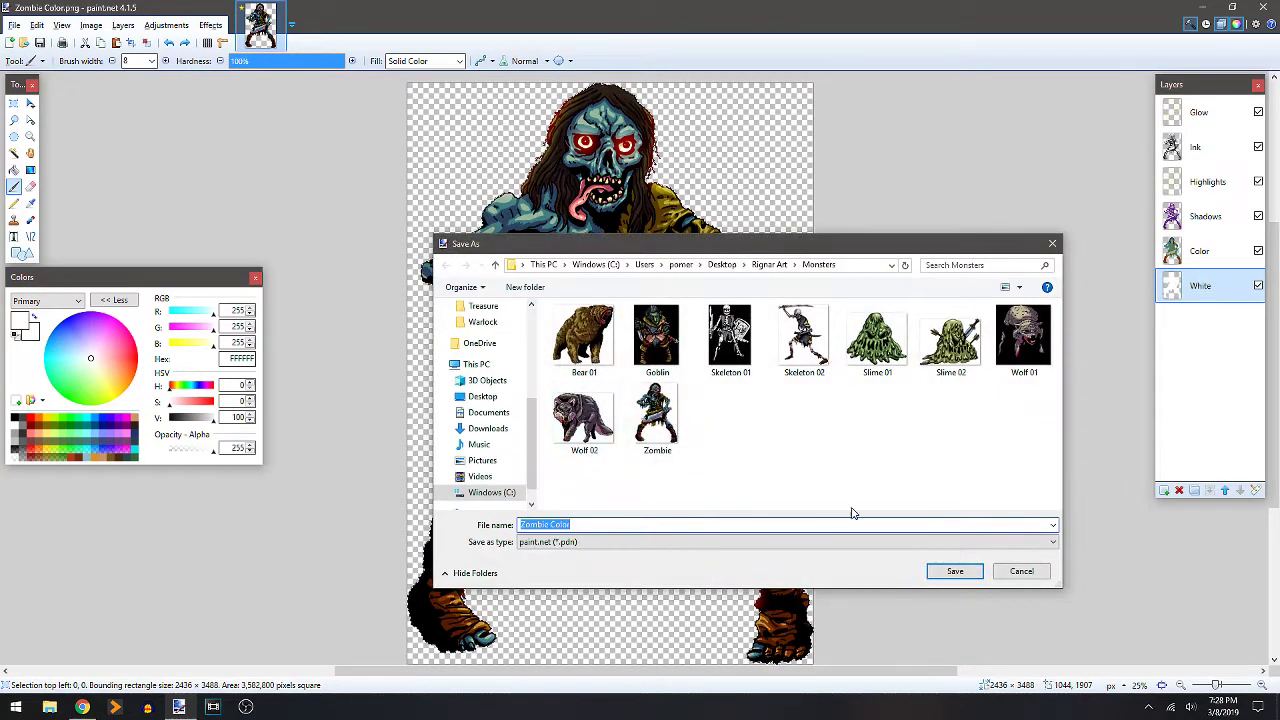
pyautogui.click(1022, 572)
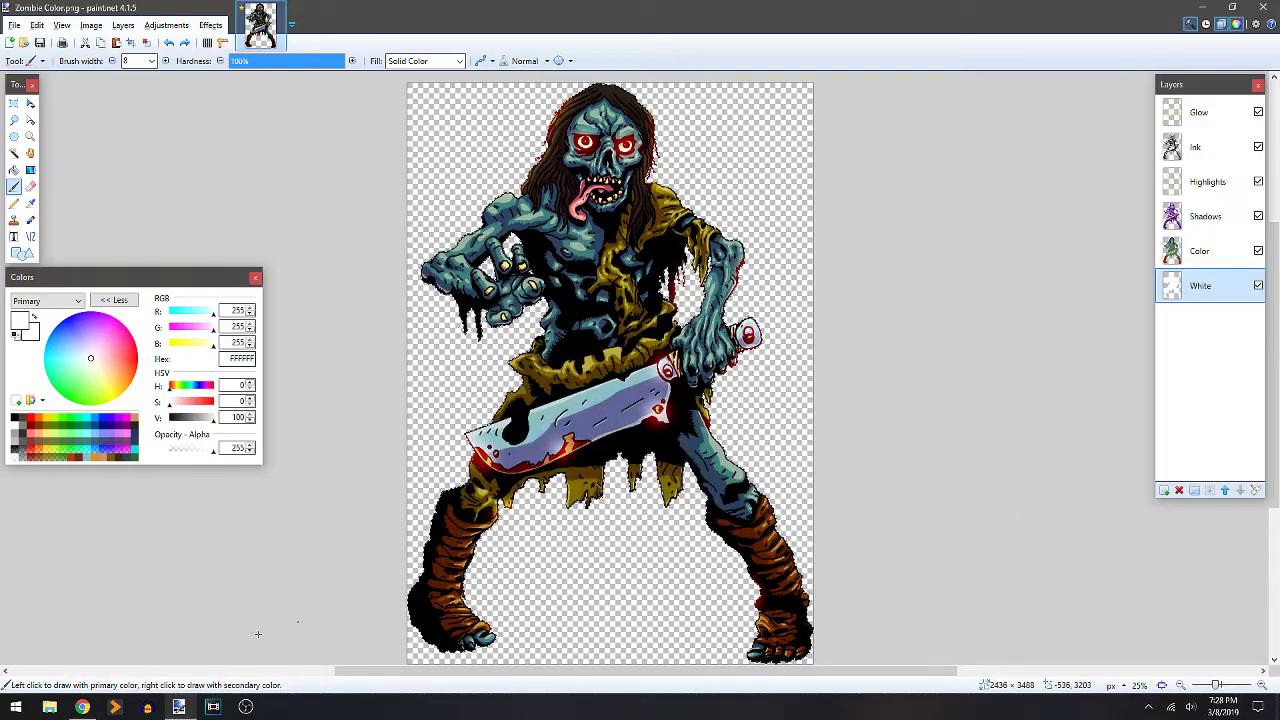
# Switch to the Card Layouts presentation in Google Slides, paste in the zombie image, and shrink it to fit beside the Skeleton card.
pyautogui.click(82, 707)
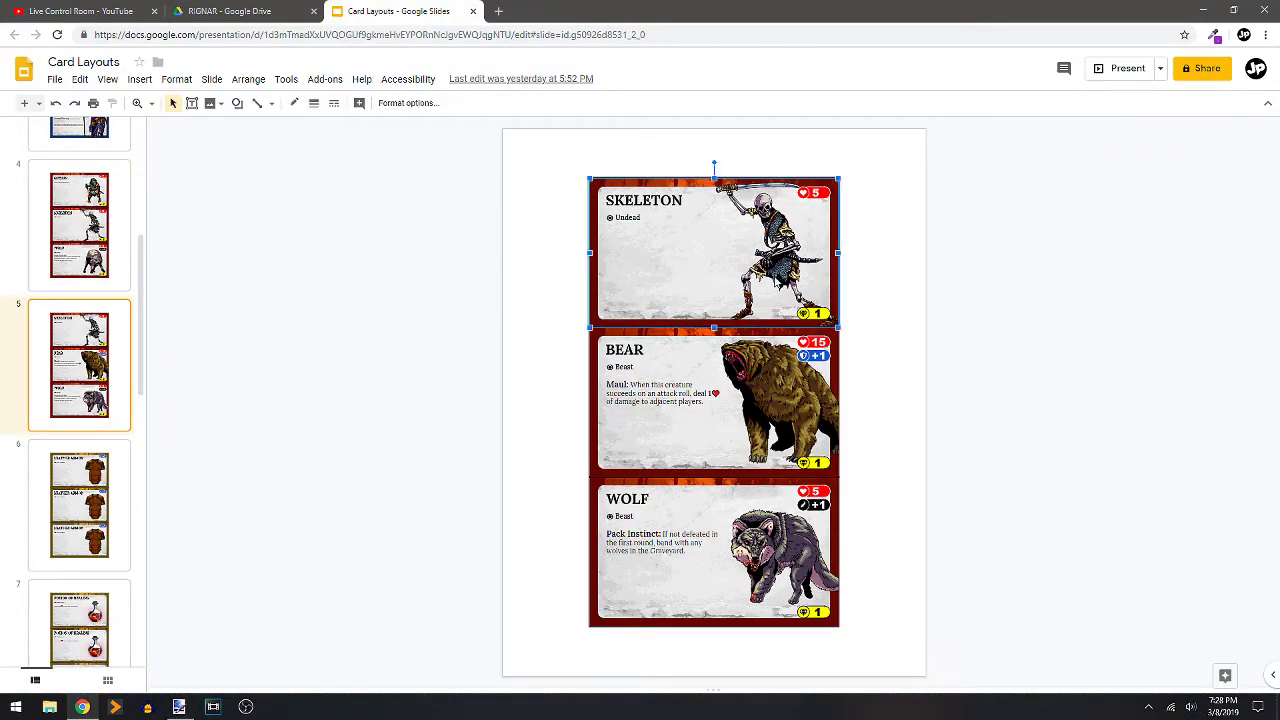
pyautogui.click(50, 708)
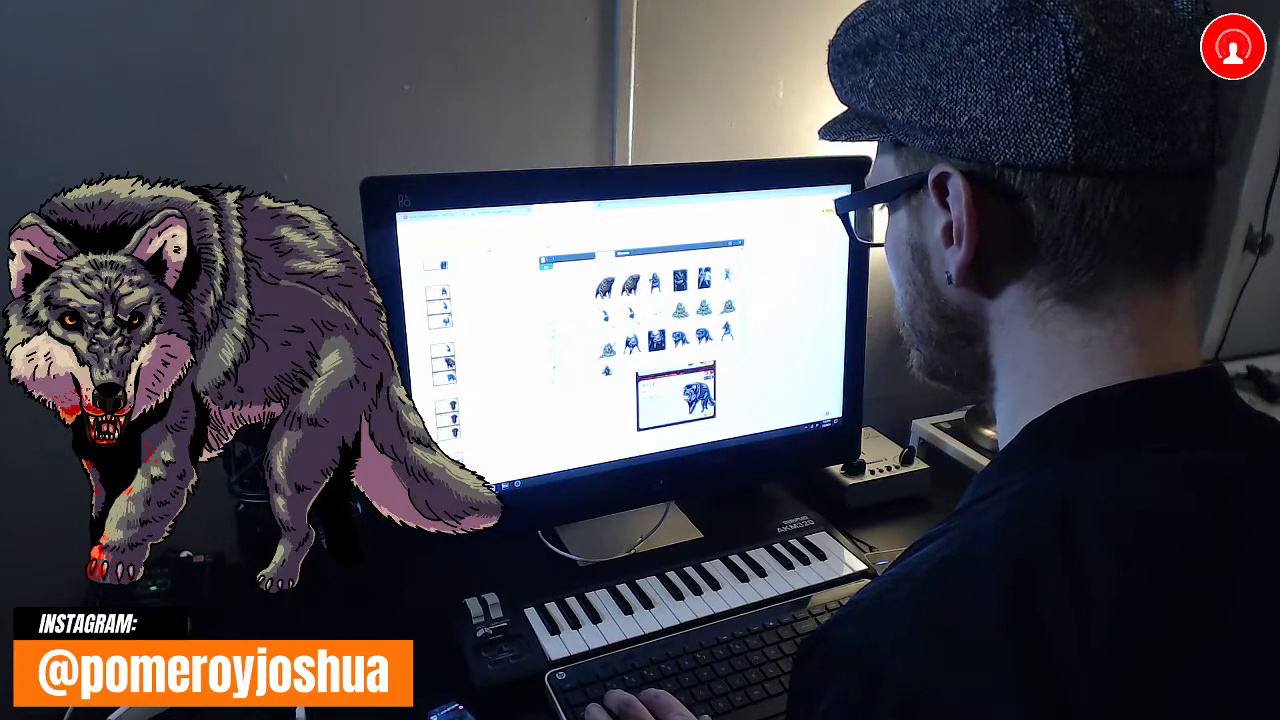
pyautogui.scroll(-2, 665, 310)
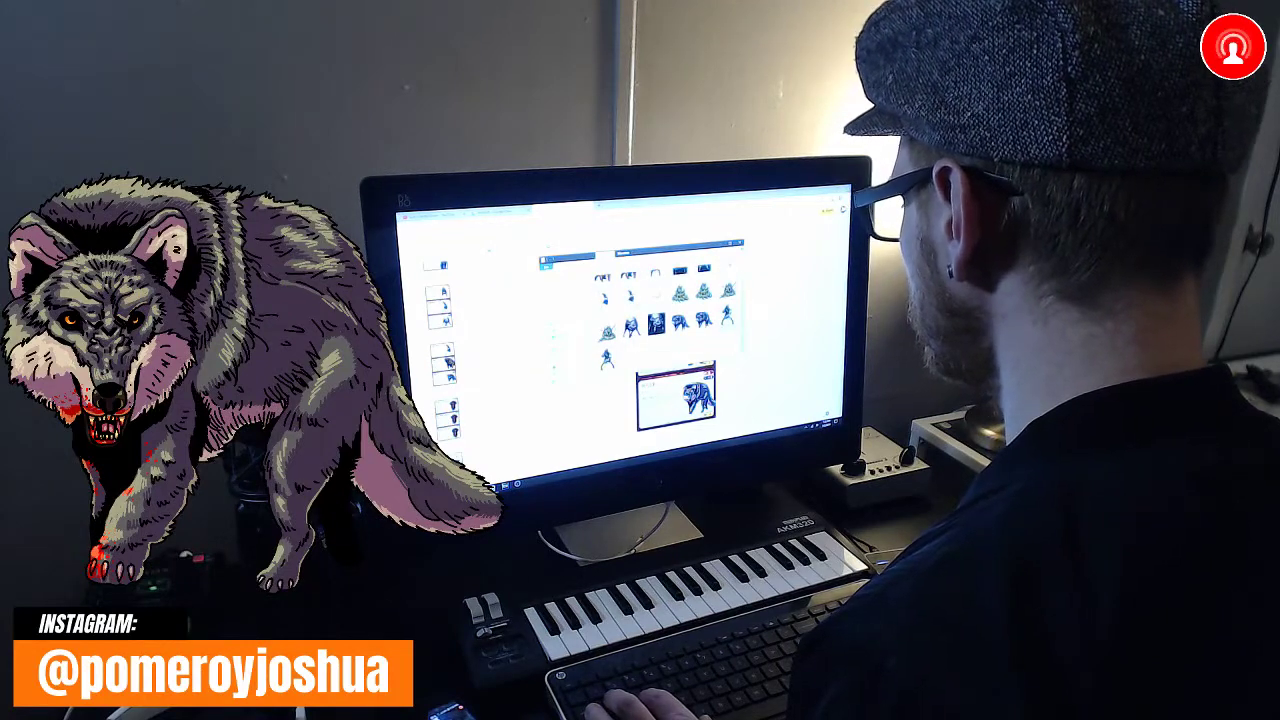
pyautogui.press('Return')
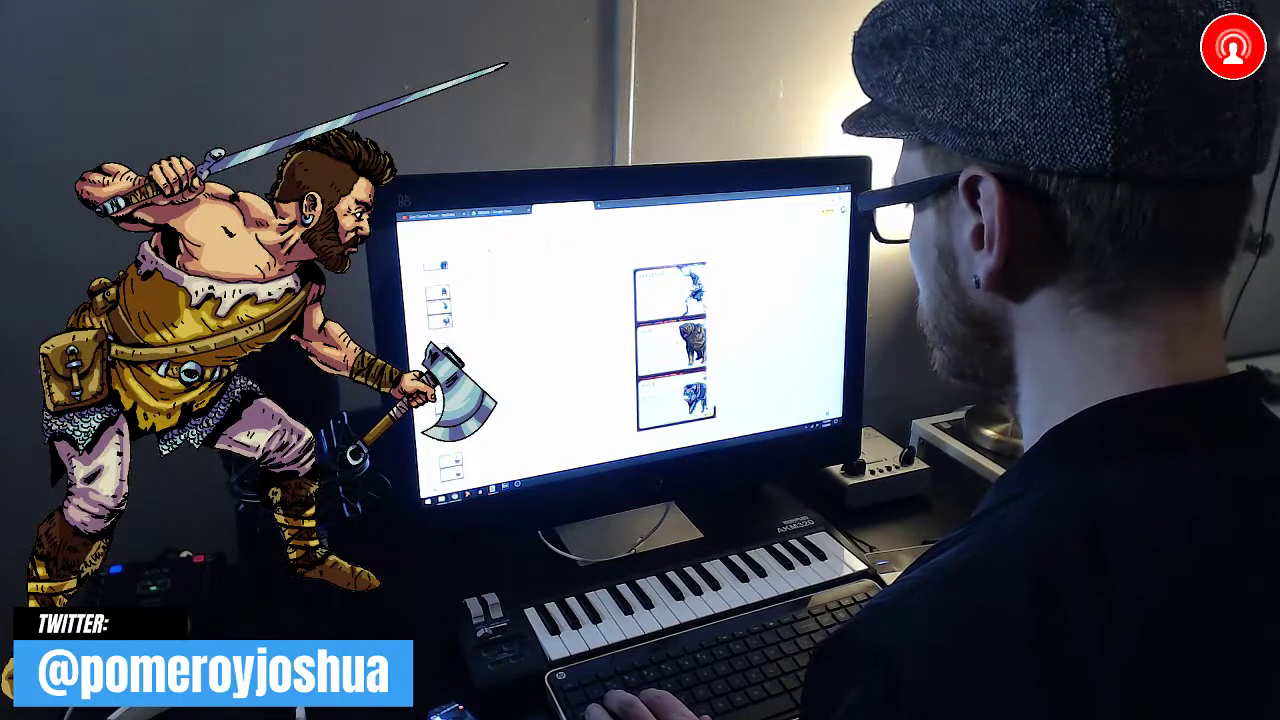
pyautogui.hotkey('ctrl', 'v')
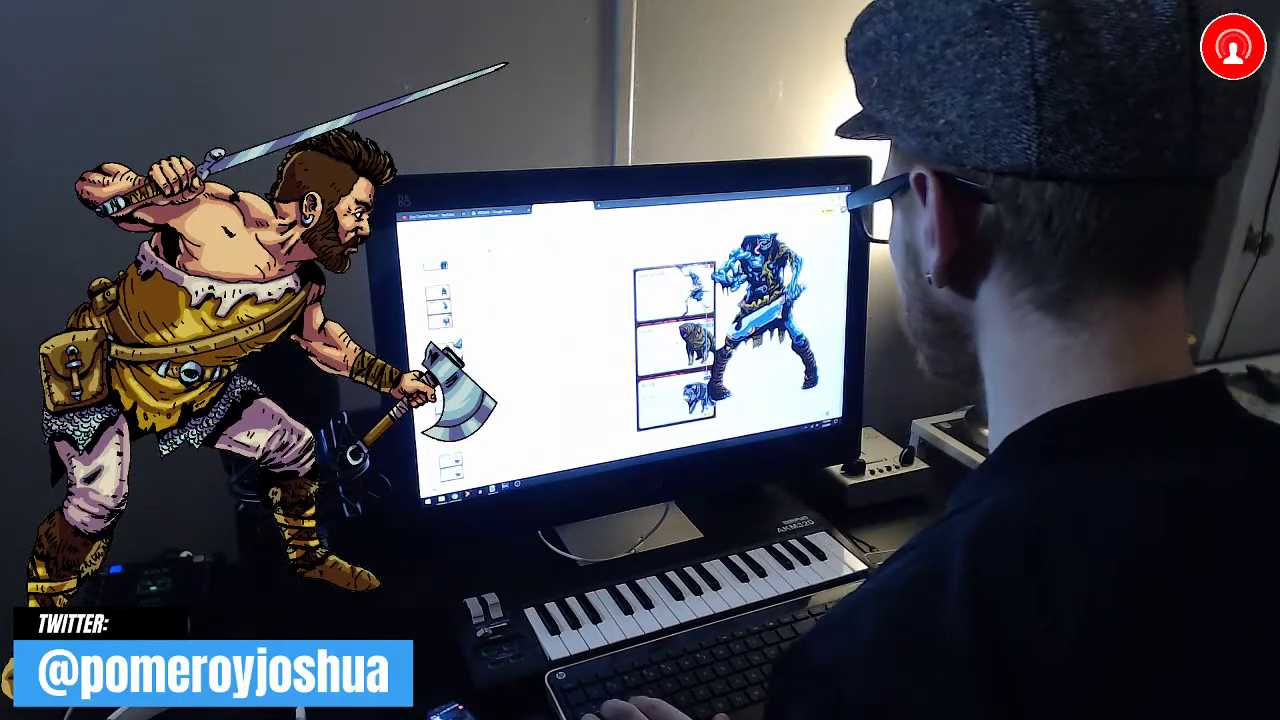
pyautogui.moveTo(762, 305); pyautogui.dragTo(740, 319)
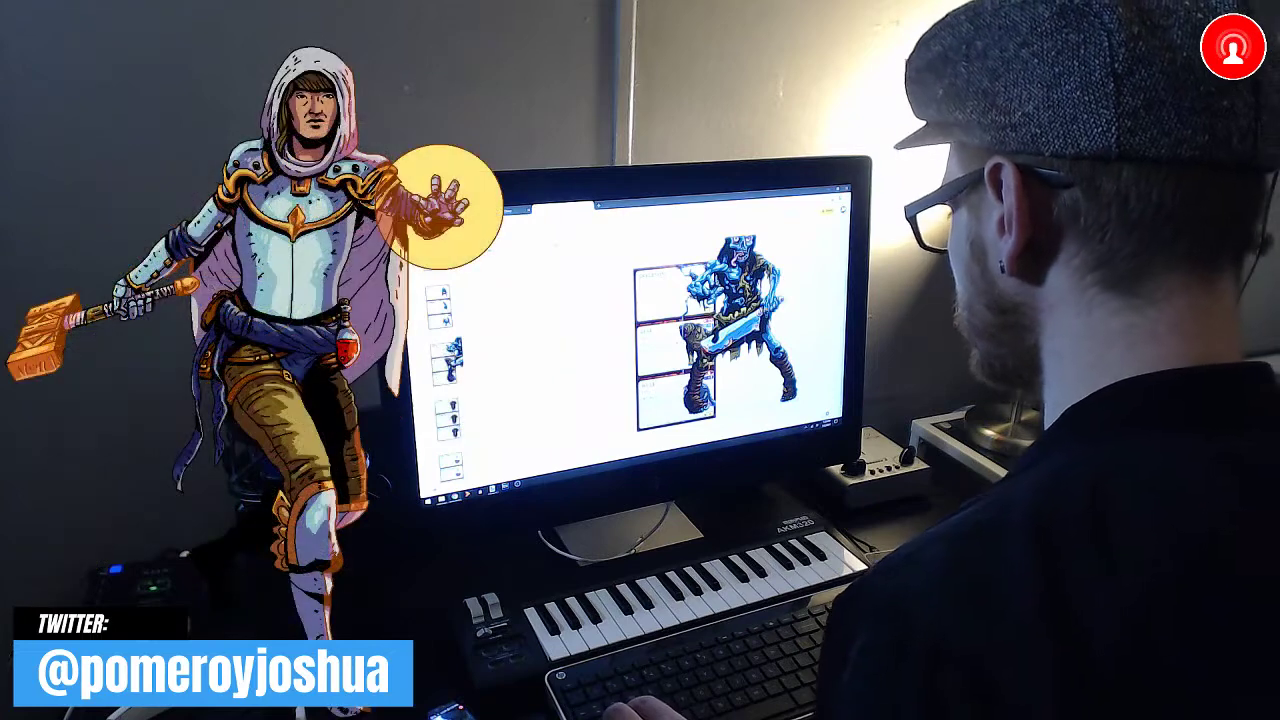
pyautogui.moveTo(796, 400); pyautogui.dragTo(732, 300)
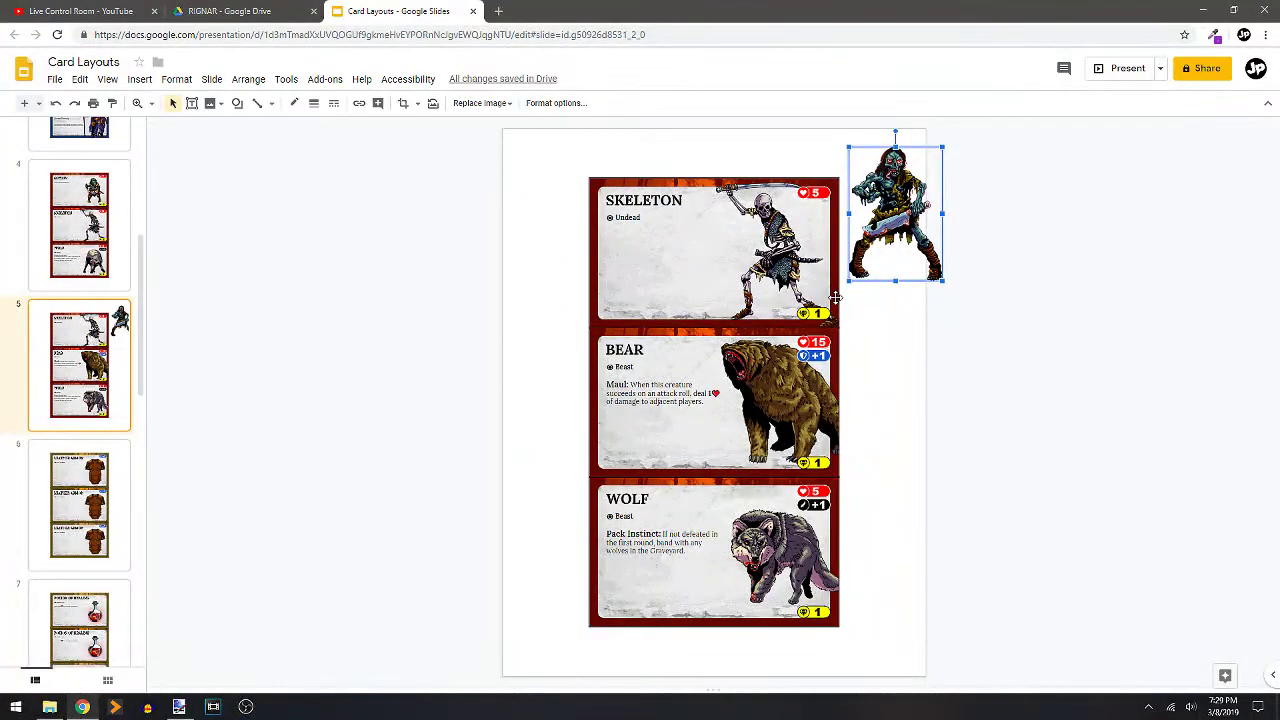
pyautogui.hotkey('ctrl', 'alt', '+')
pyautogui.hotkey('ctrl', 'v')
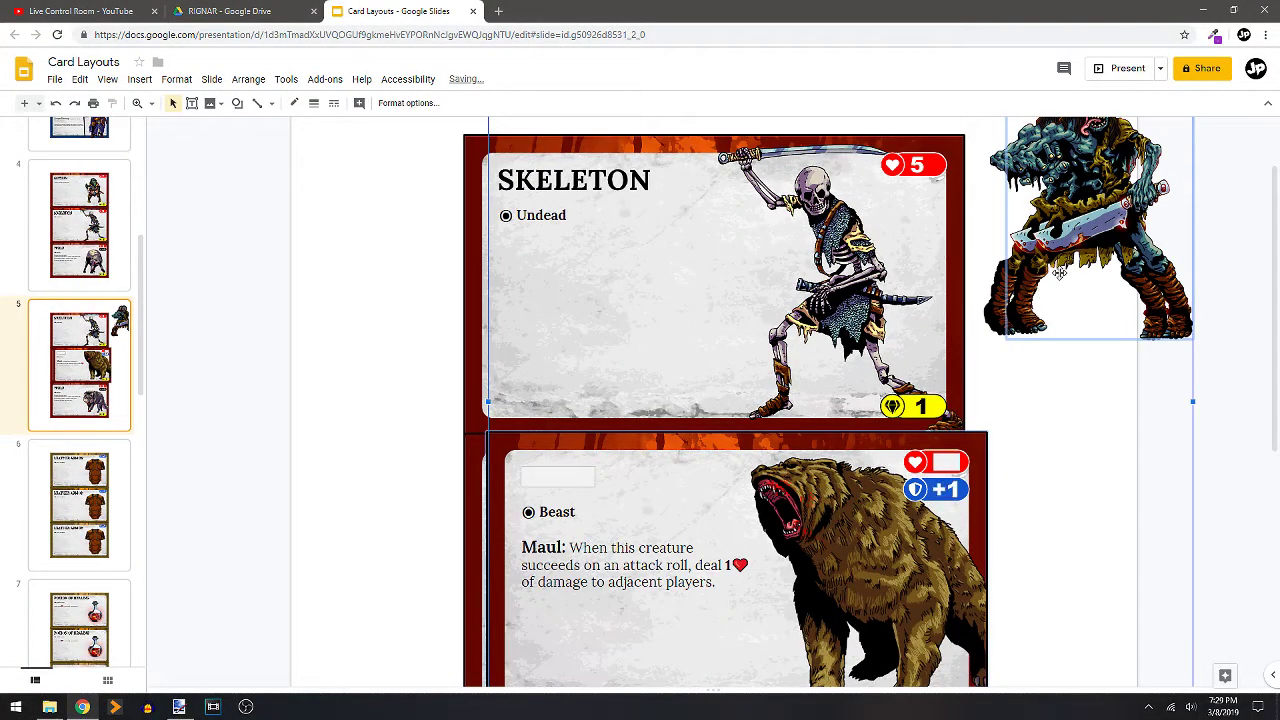
pyautogui.moveTo(1131, 261); pyautogui.dragTo(1114, 329)
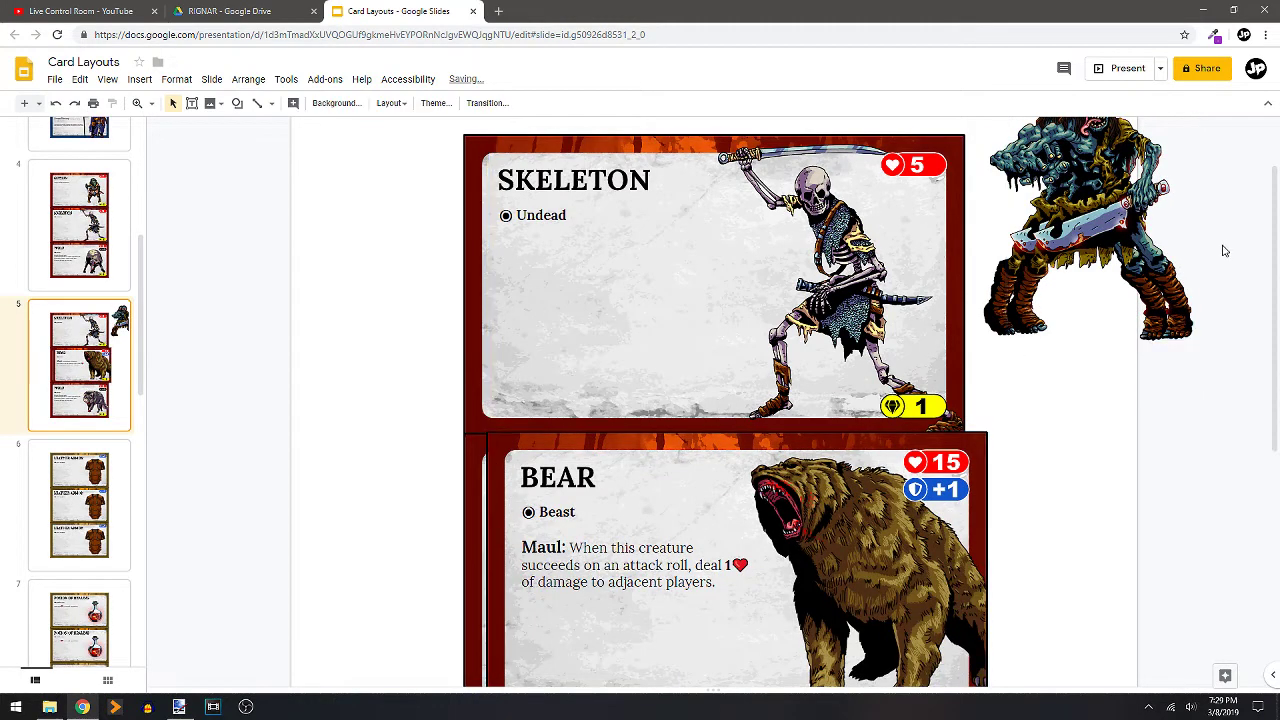
# Move the zombie image onto the Skeleton card, over the skeleton artwork.
pyautogui.click(1148, 268)
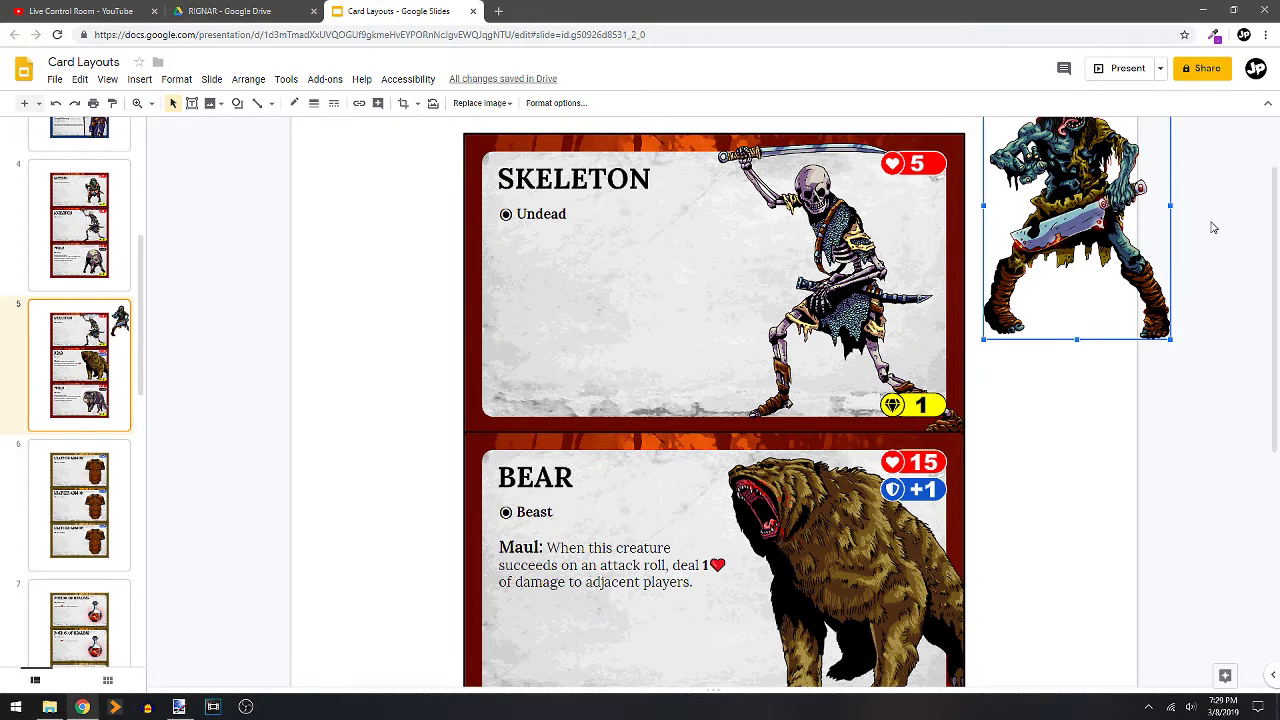
pyautogui.scroll(1, 1212, 228)
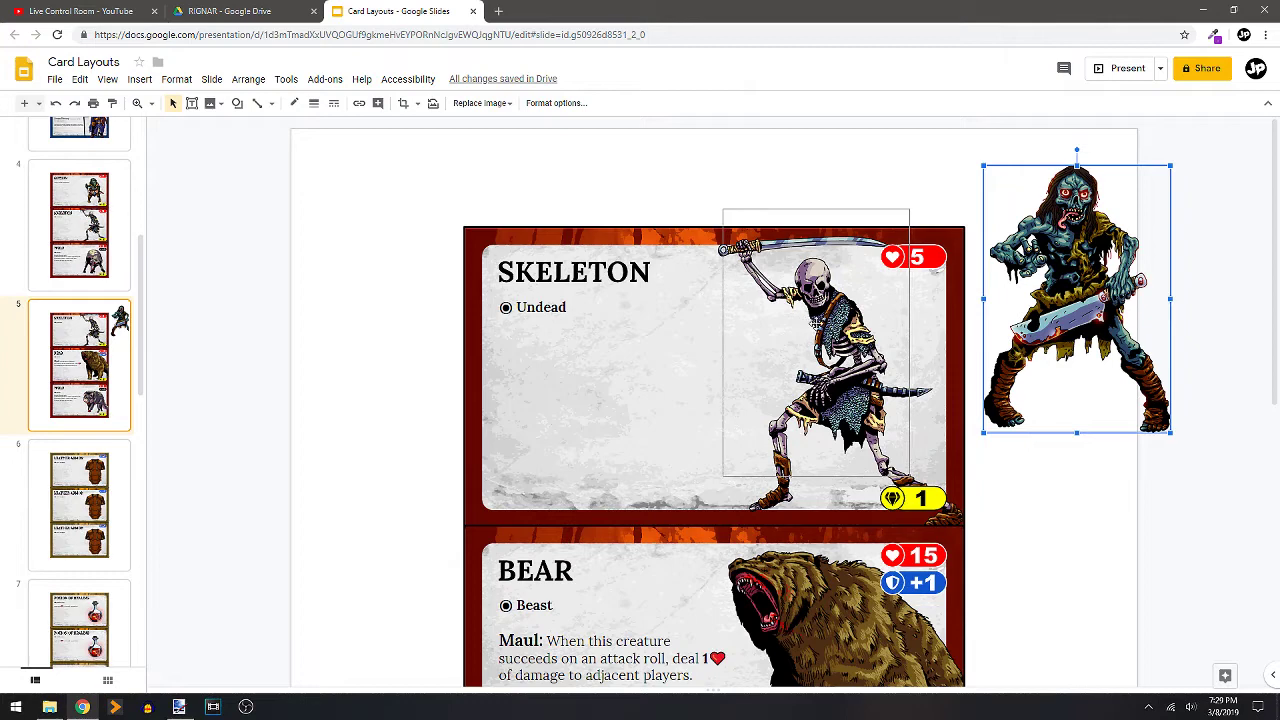
pyautogui.moveTo(894, 373); pyautogui.dragTo(890, 370)
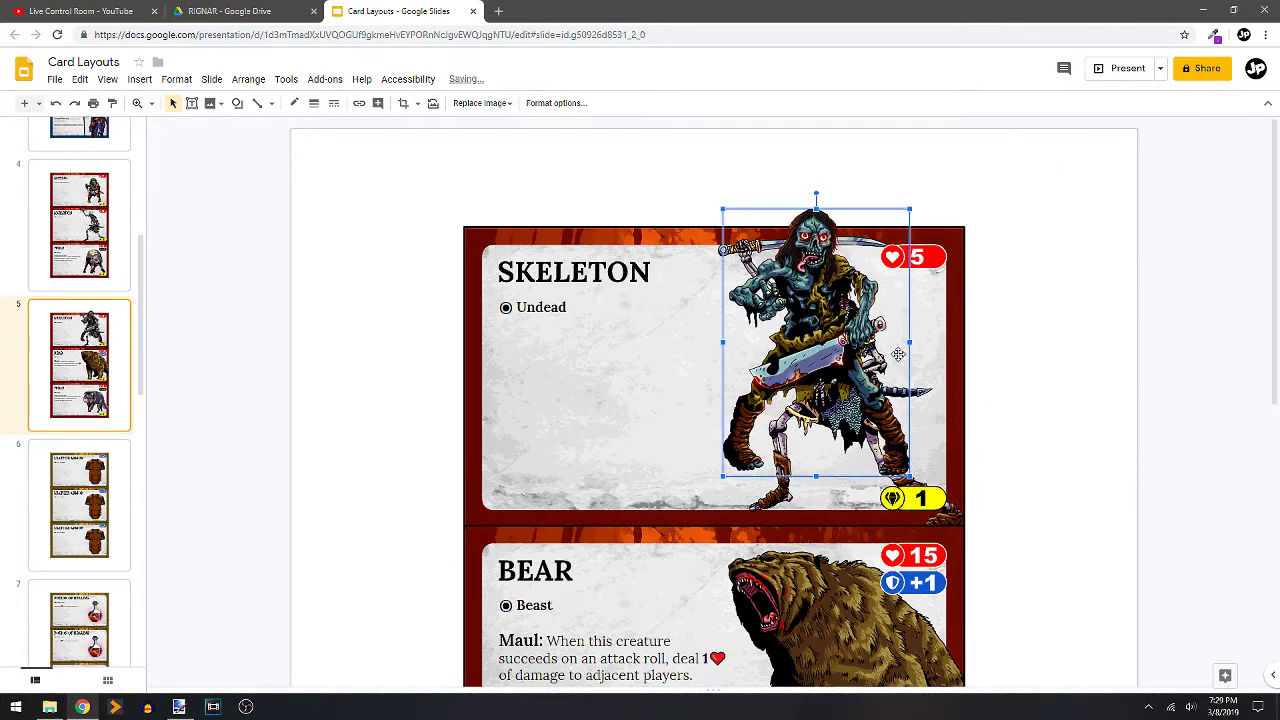